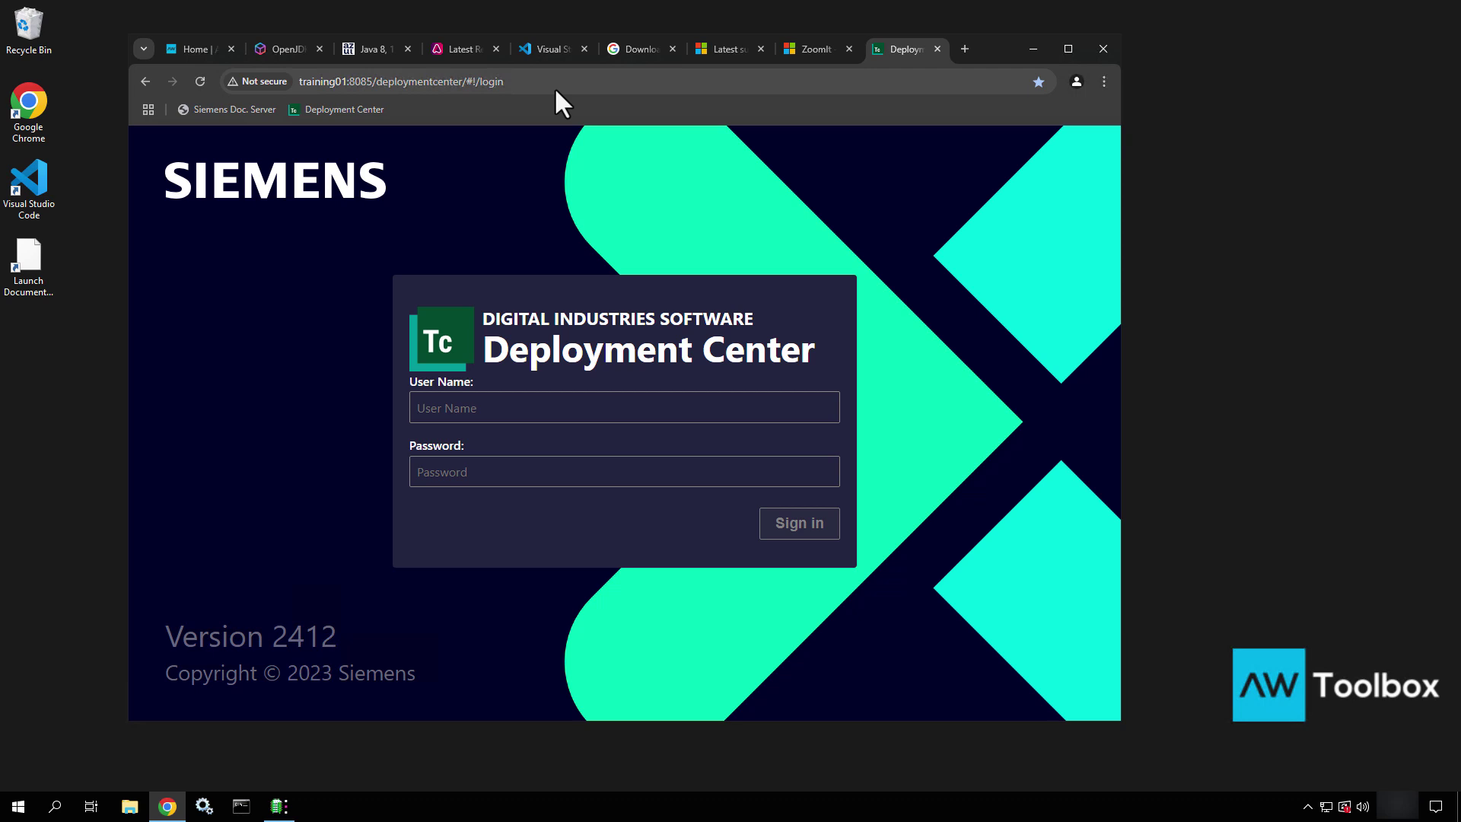
Sign in to Deployment Center with the administrator user name and password
{"action": "left_click", "coordinate": [536, 417]}
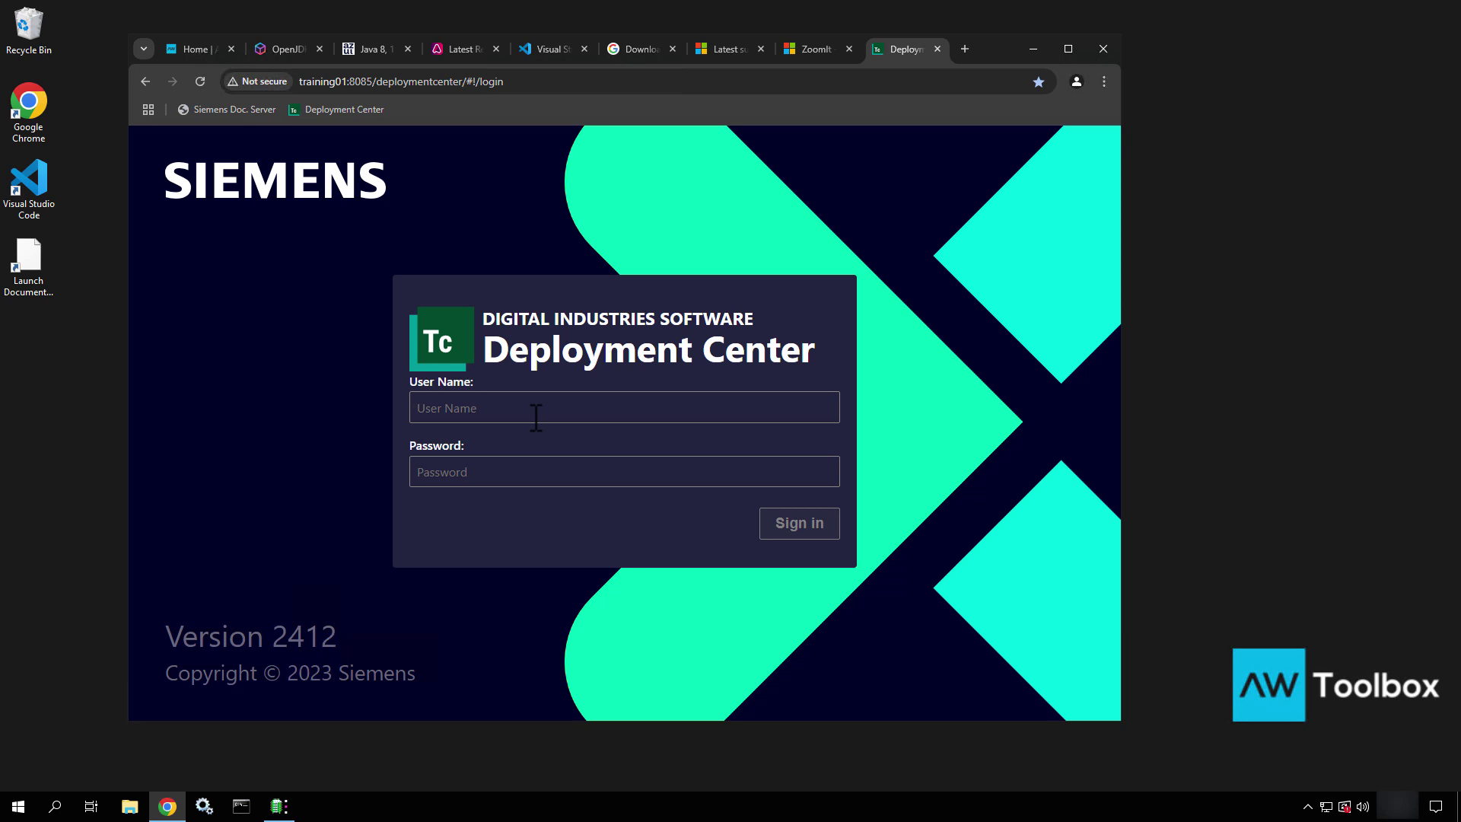
{"action": "type", "text": "dcadmindcadmin"}
{"action": "key", "text": "Return"}
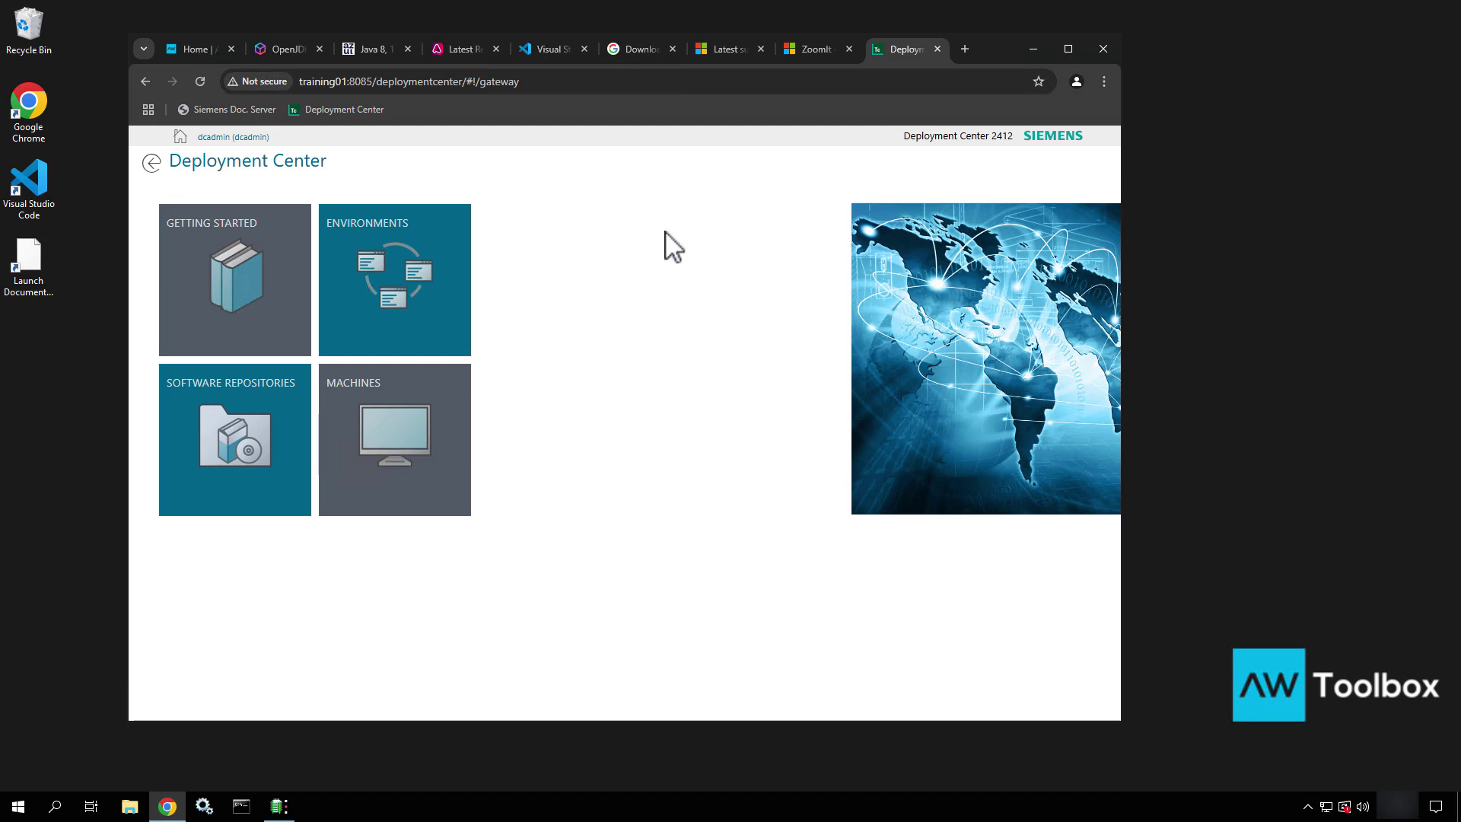
Browse the Getting Started help page, then return to the Deployment Center home page
{"action": "left_click", "coordinate": [232, 283]}
{"action": "scroll", "coordinate": [421, 525], "scroll_direction": "down", "scroll_amount": 2}
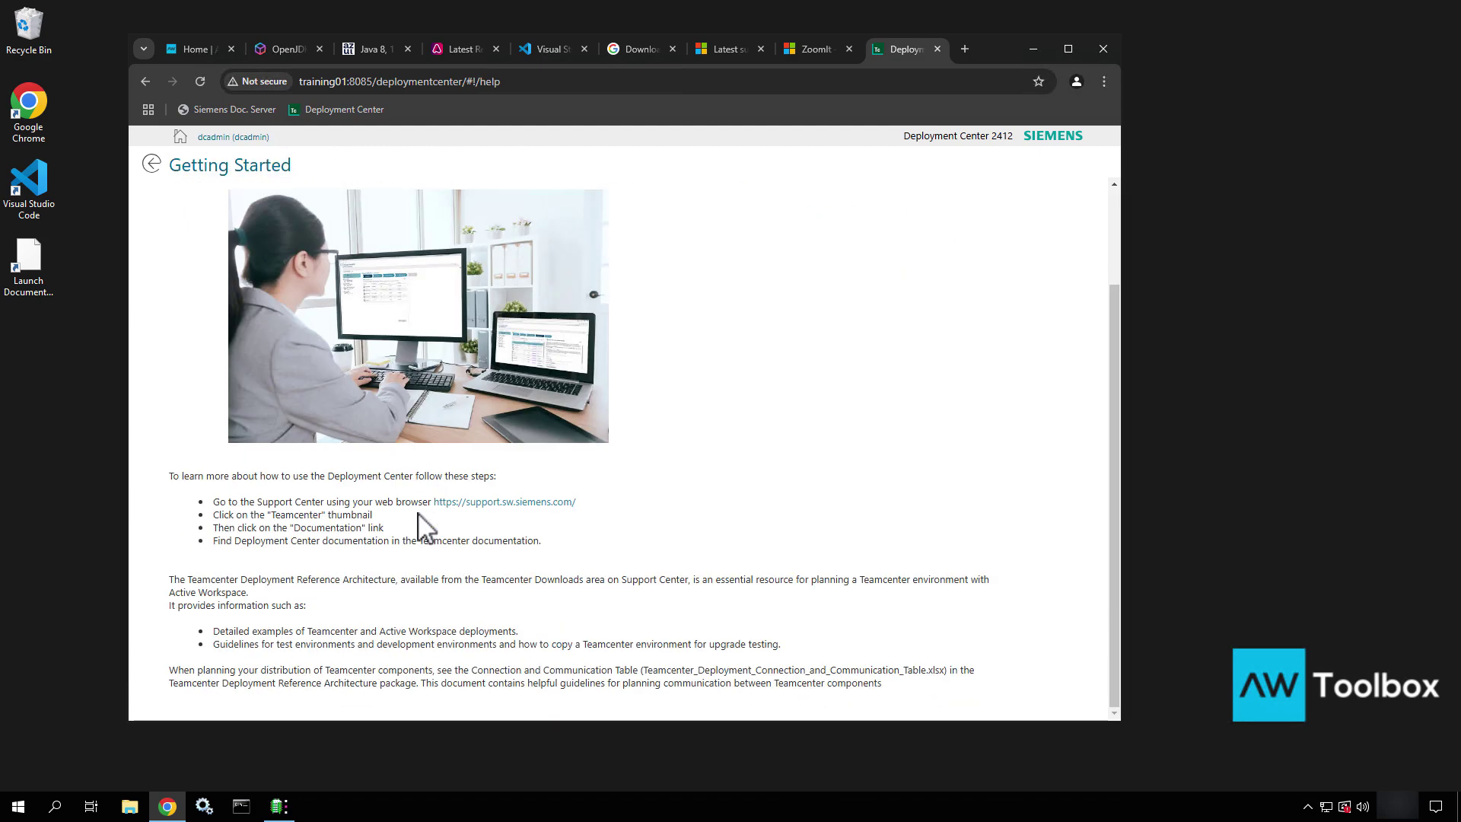
{"action": "scroll", "coordinate": [475, 289], "scroll_direction": "up", "scroll_amount": 2}
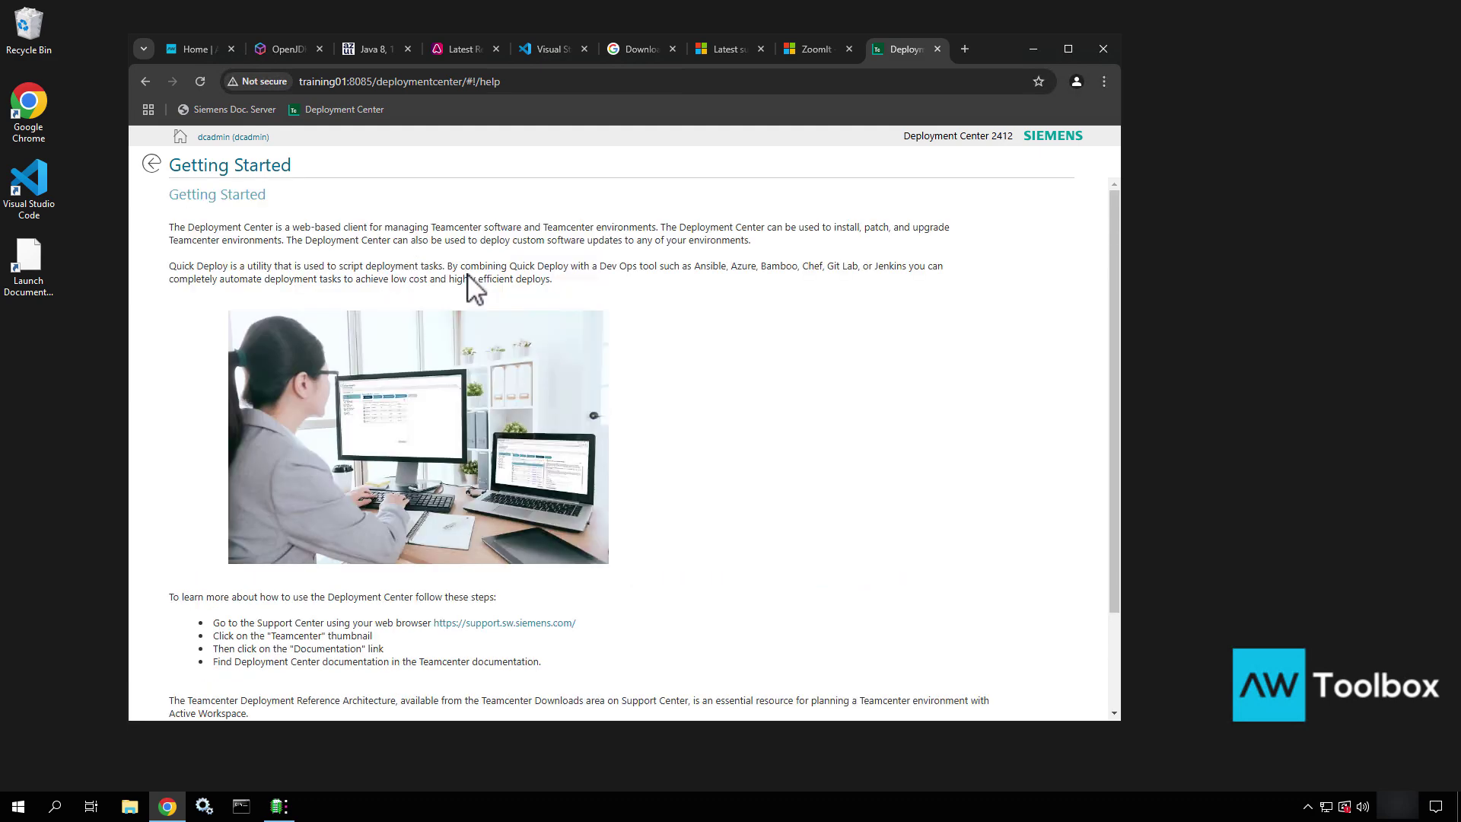
{"action": "left_click", "coordinate": [151, 164]}
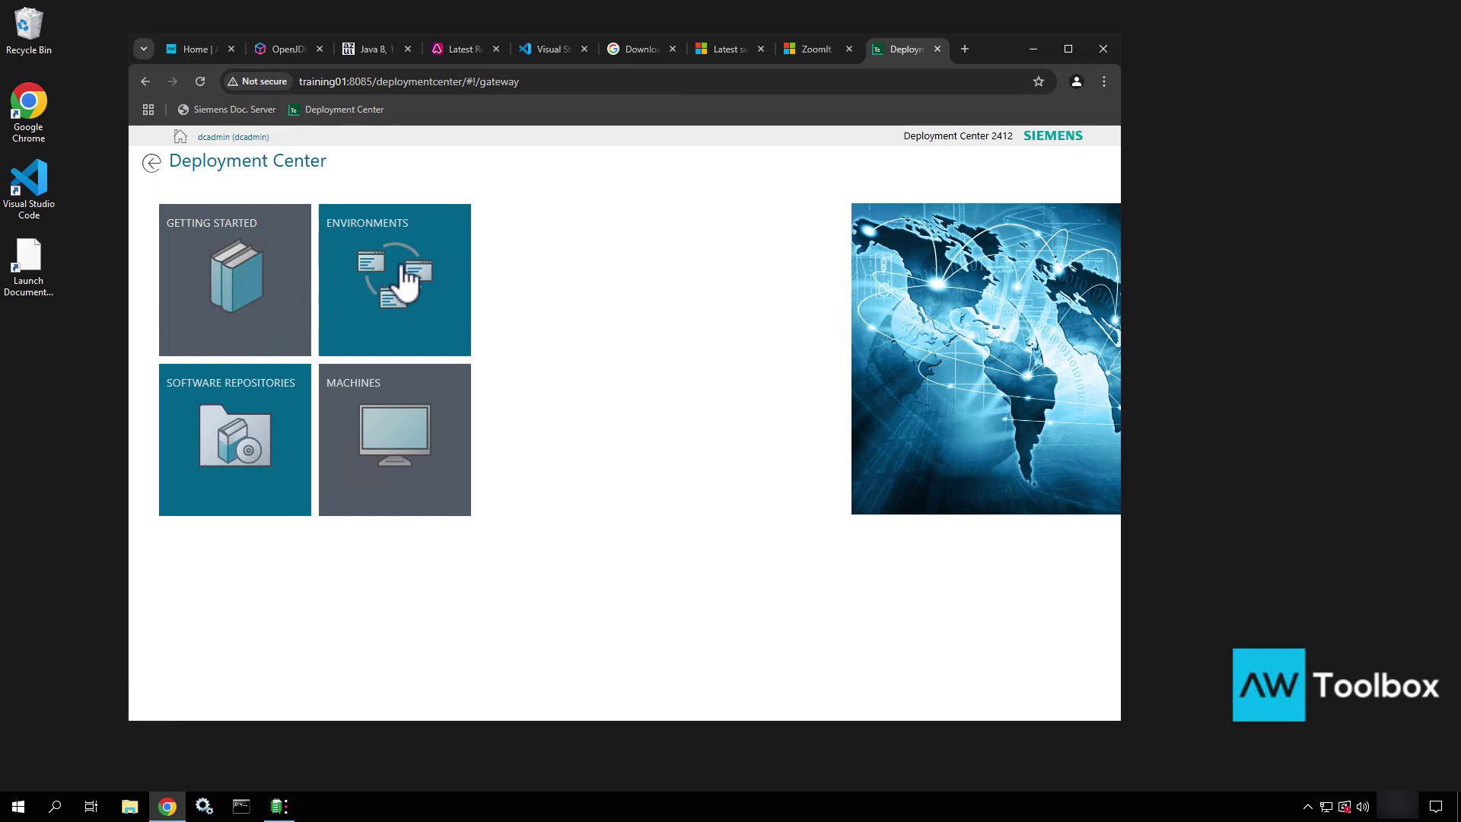
Check the empty Environments list, then open the Software Repositories overview
{"action": "left_click", "coordinate": [409, 329]}
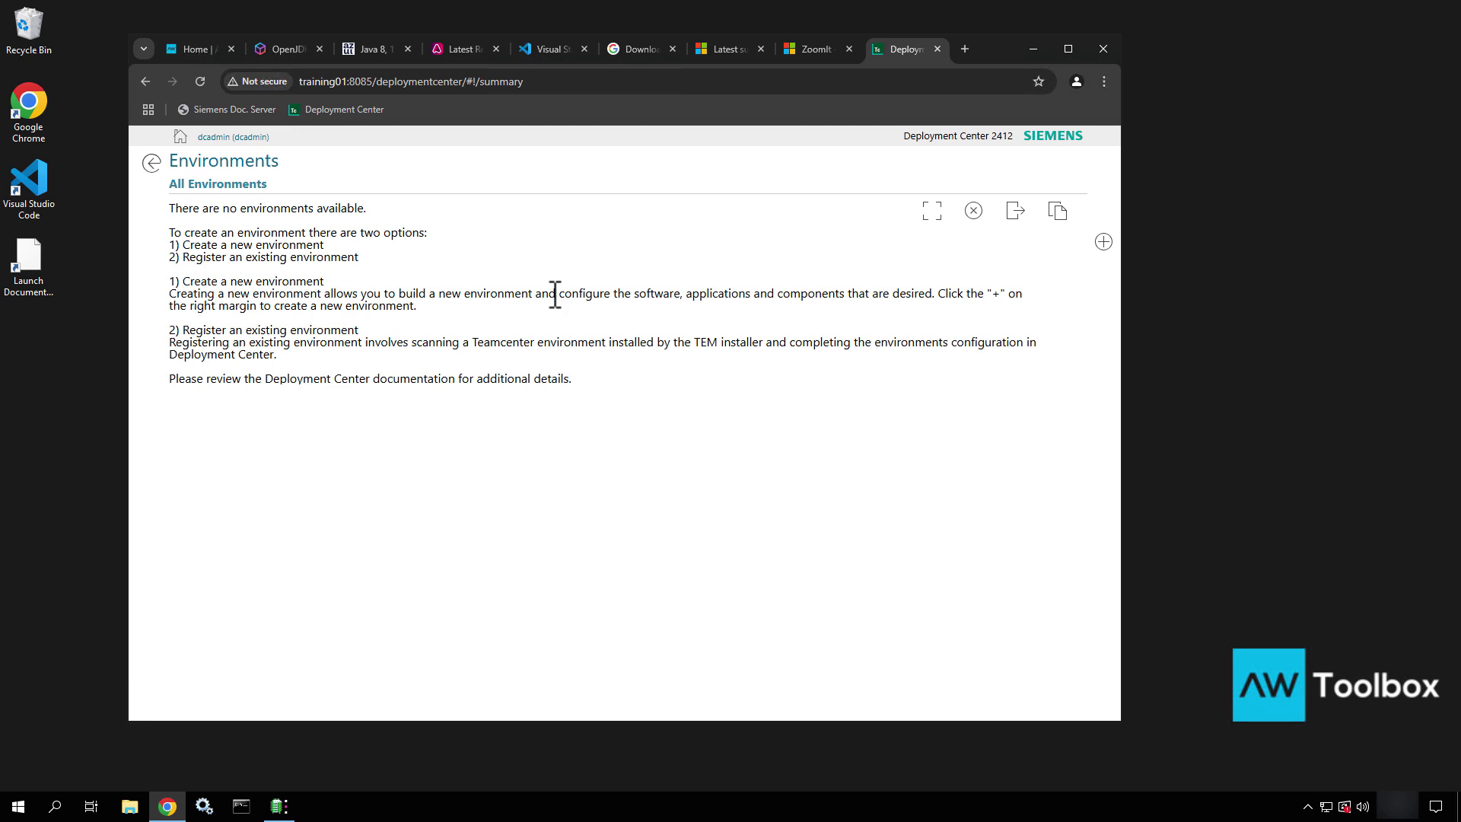
{"action": "left_click", "coordinate": [152, 163]}
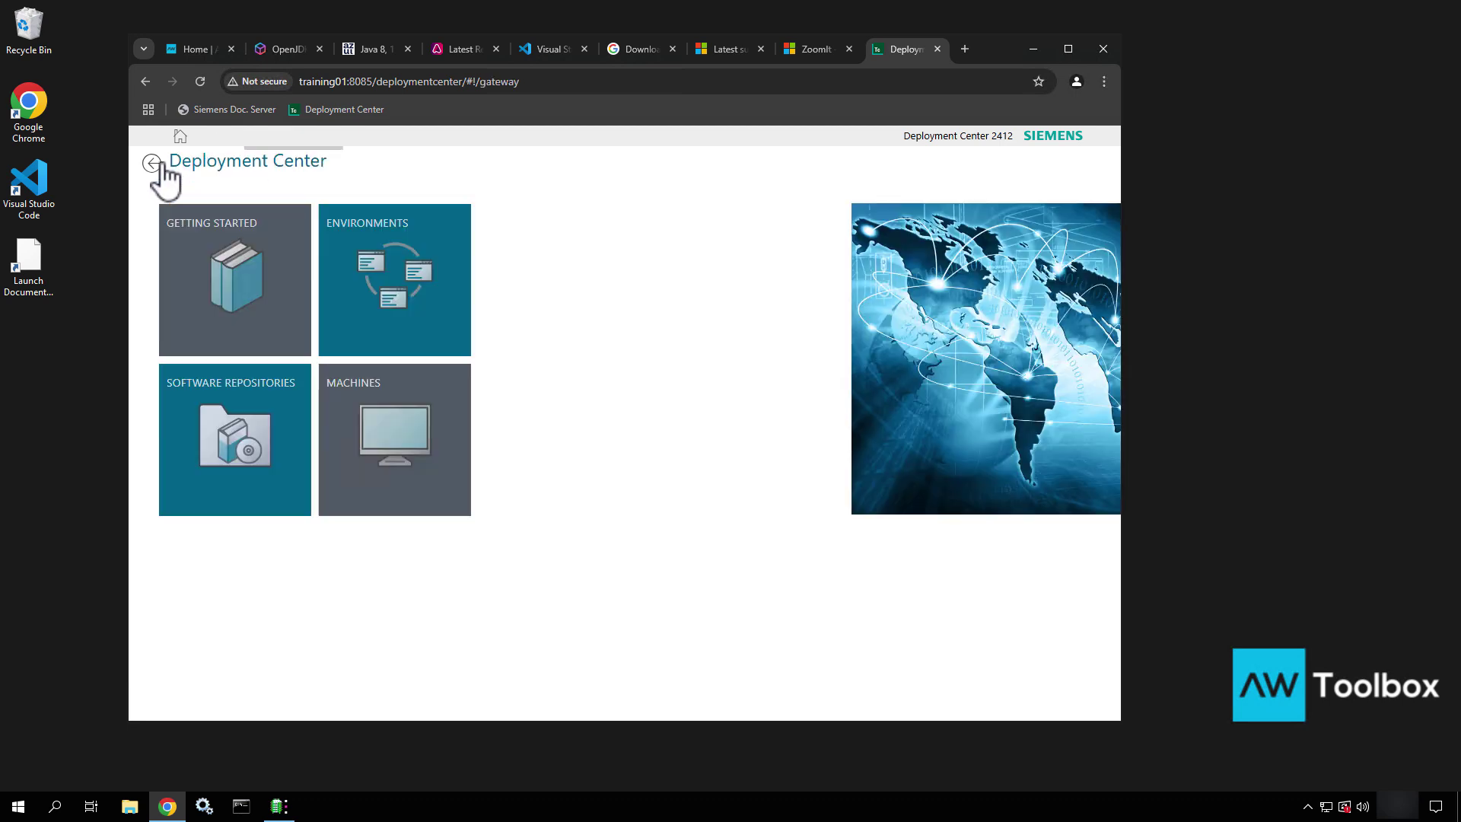
{"action": "left_click", "coordinate": [226, 444]}
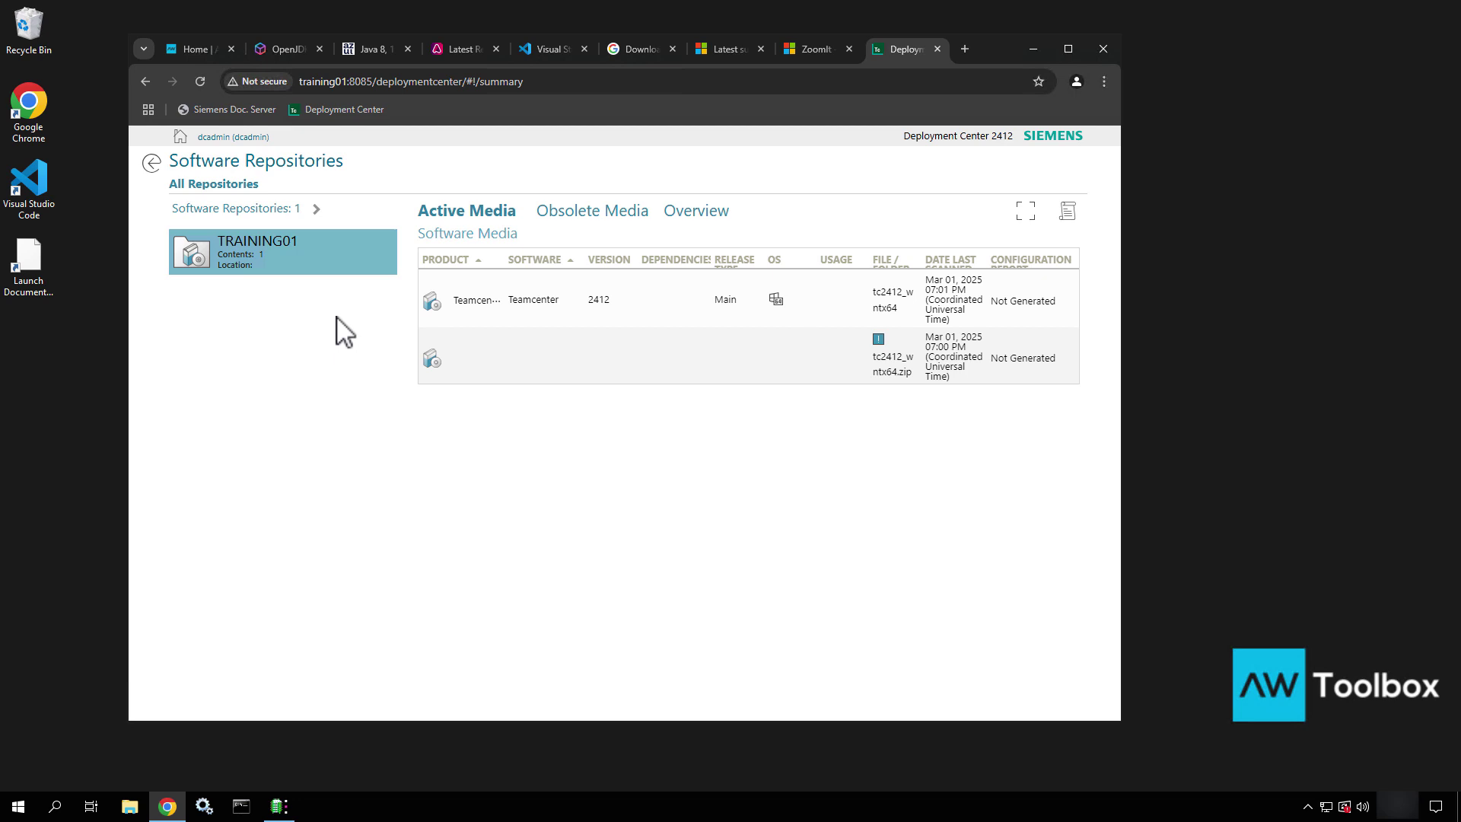
Open C:\apps\media\Siemens\Software in File Explorer and place the window at lower left
{"action": "left_click", "coordinate": [130, 806]}
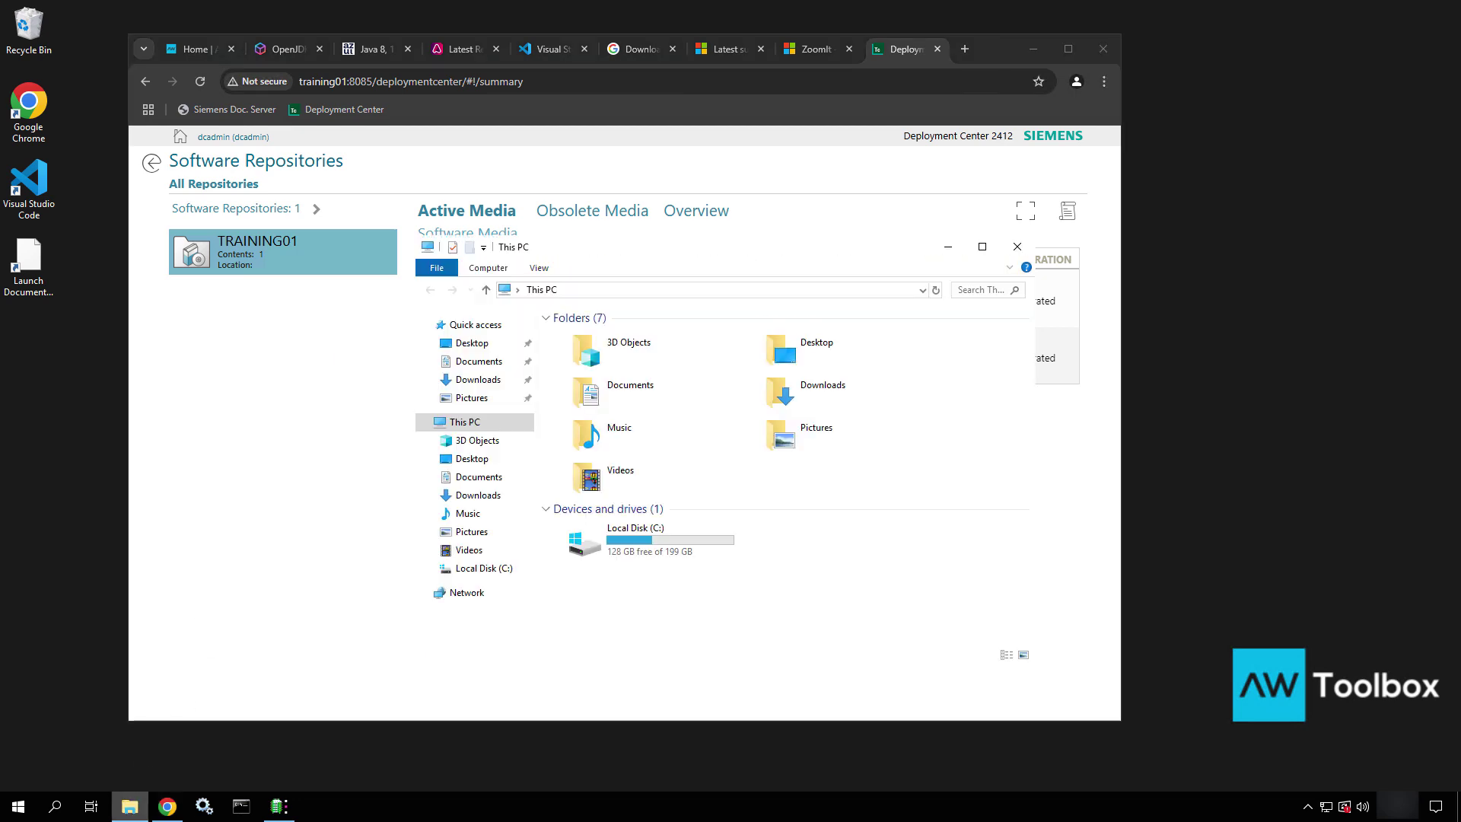
{"action": "double_click", "coordinate": [594, 545]}
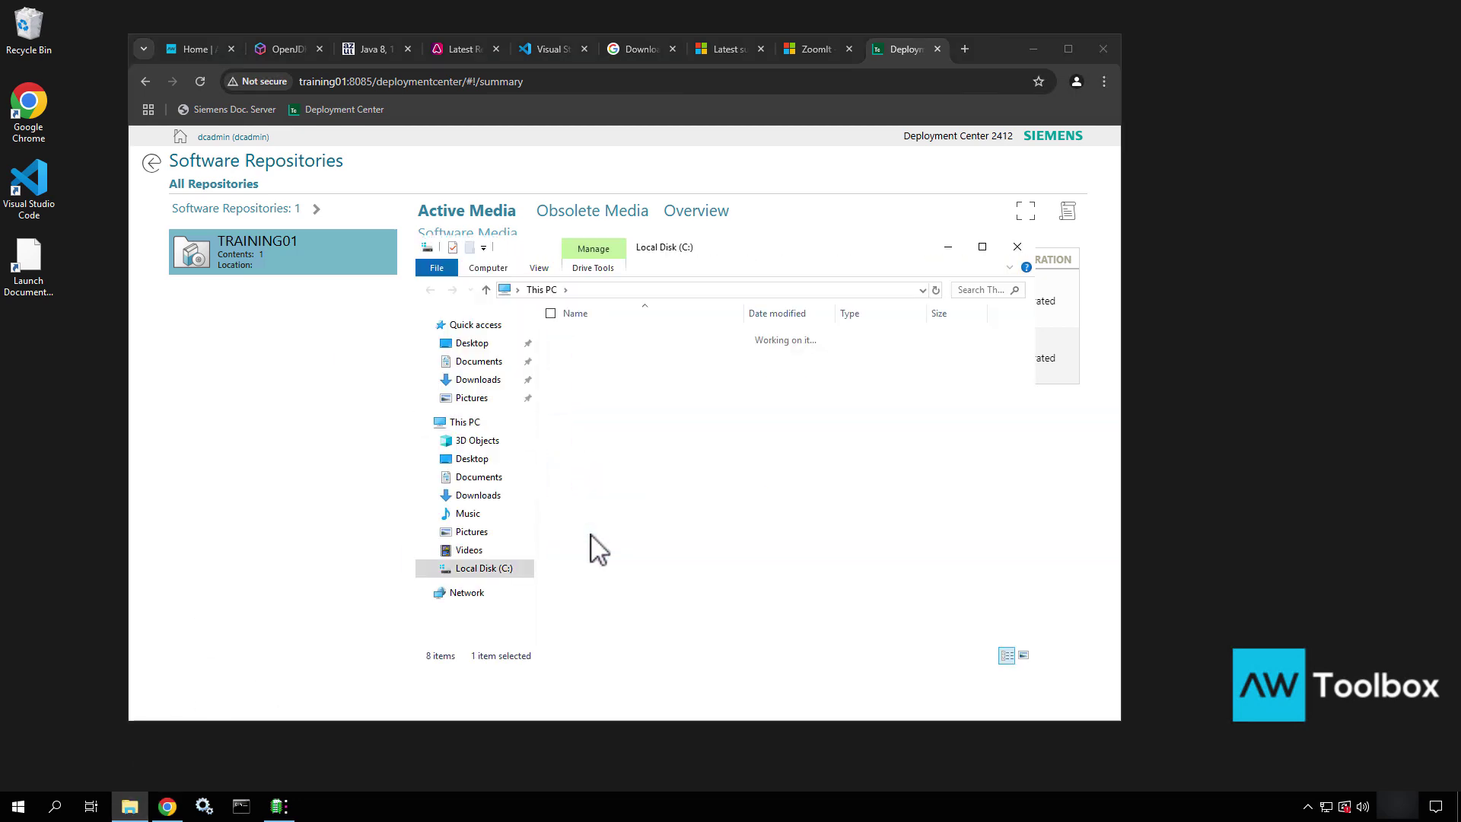
{"action": "double_click", "coordinate": [586, 336]}
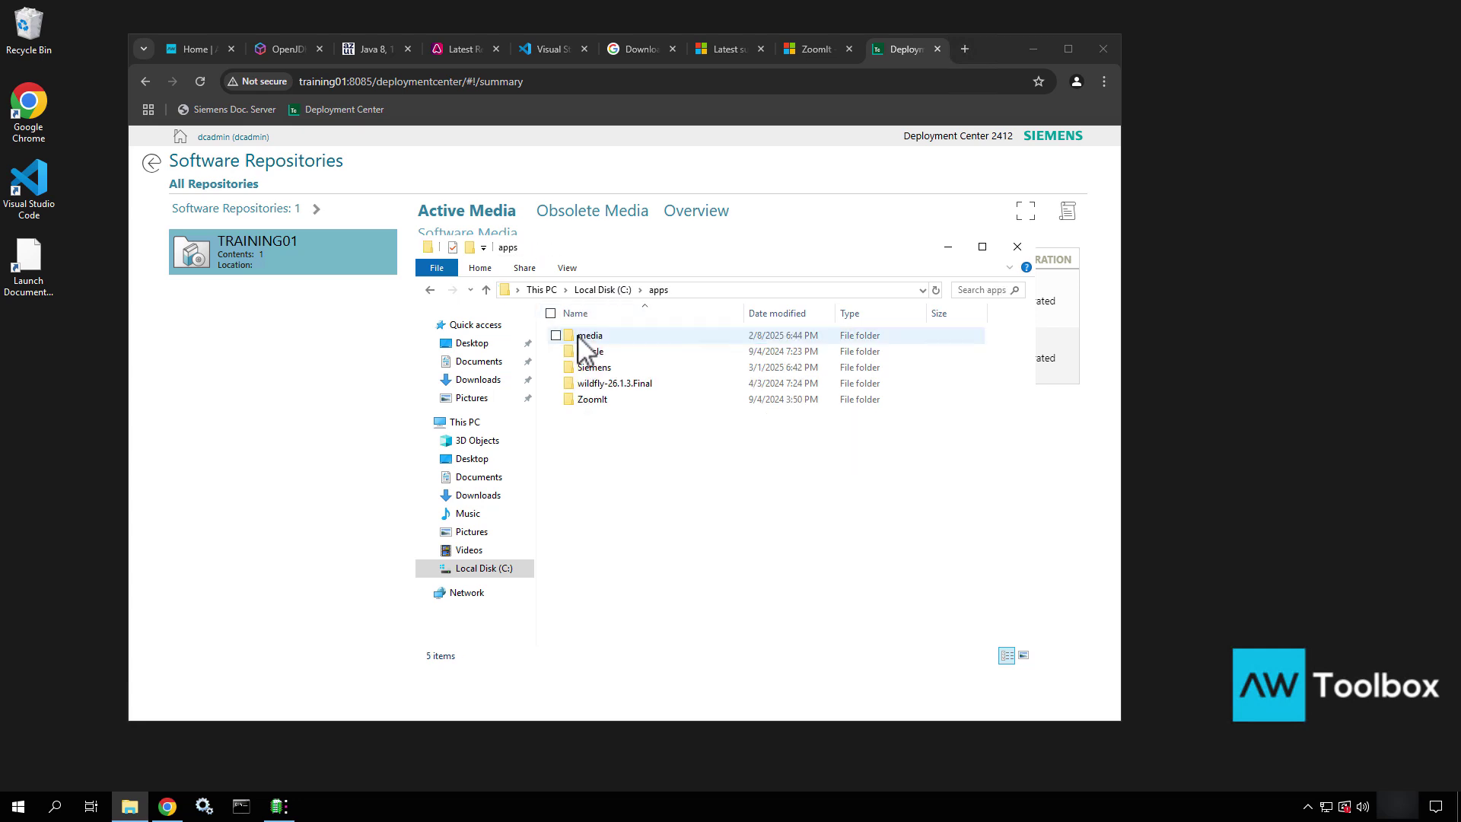
{"action": "double_click", "coordinate": [586, 336]}
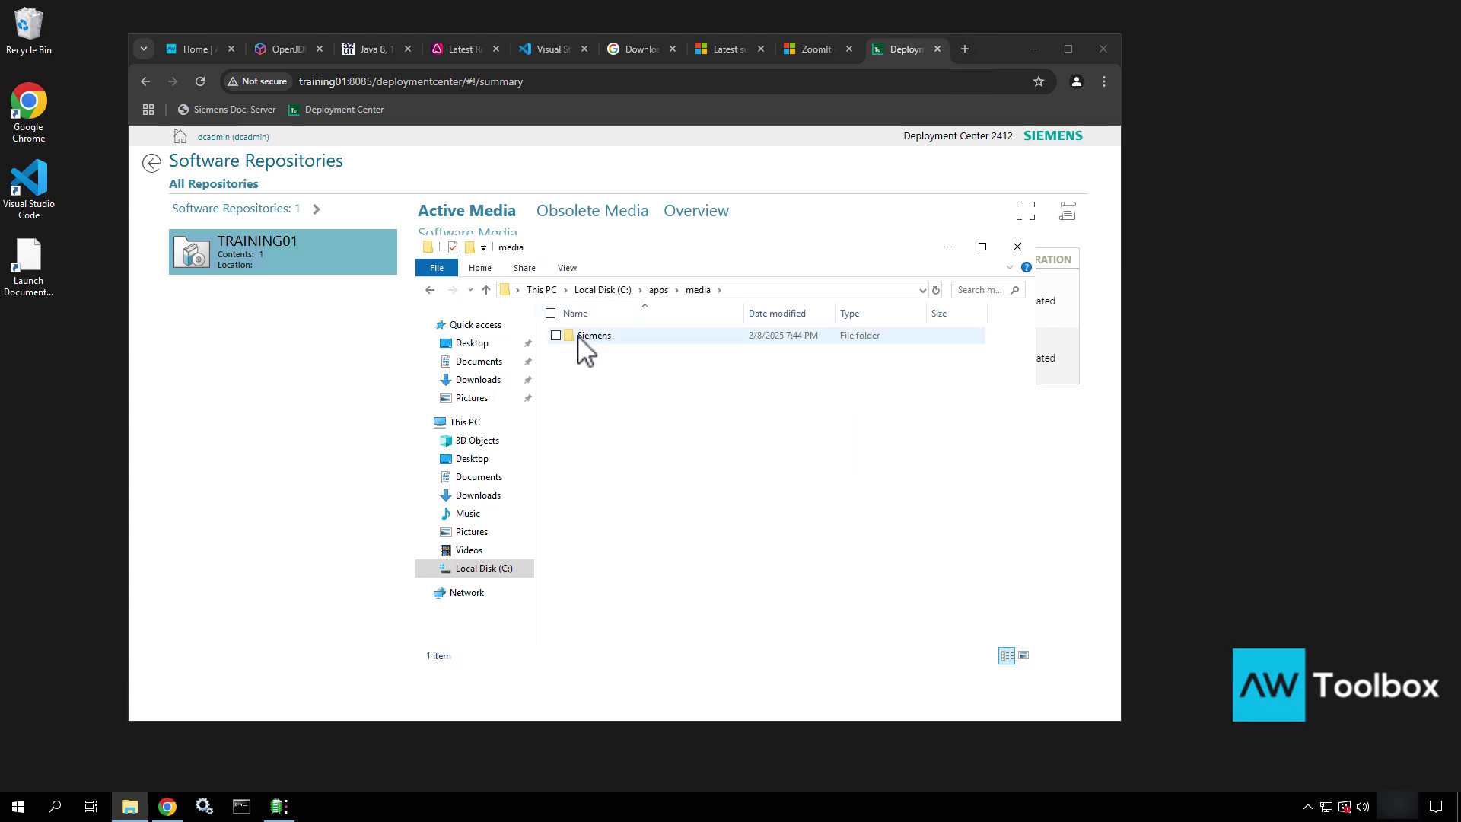
{"action": "double_click", "coordinate": [580, 337]}
{"action": "left_click", "coordinate": [576, 371]}
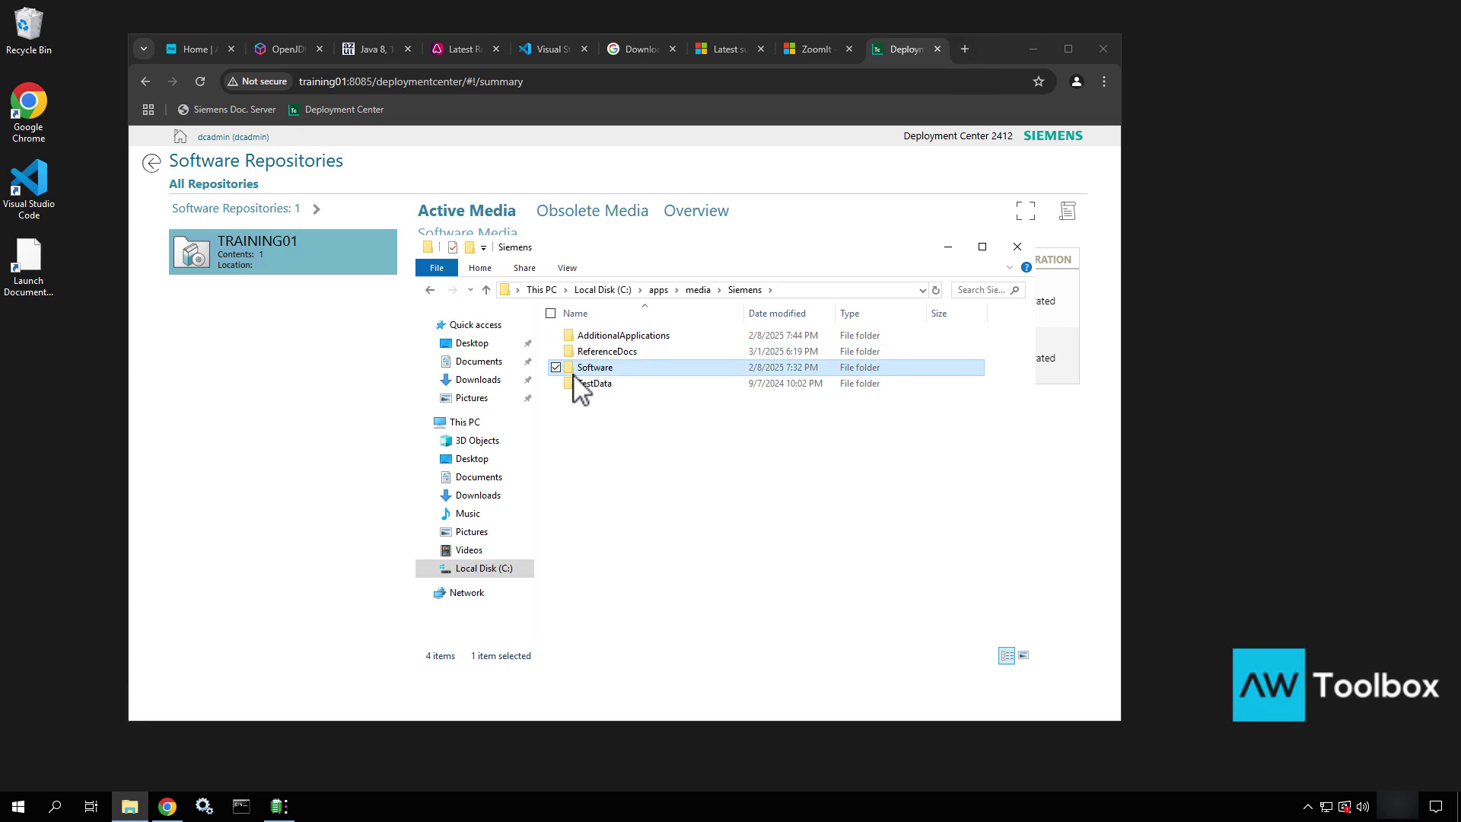
{"action": "double_click", "coordinate": [576, 369]}
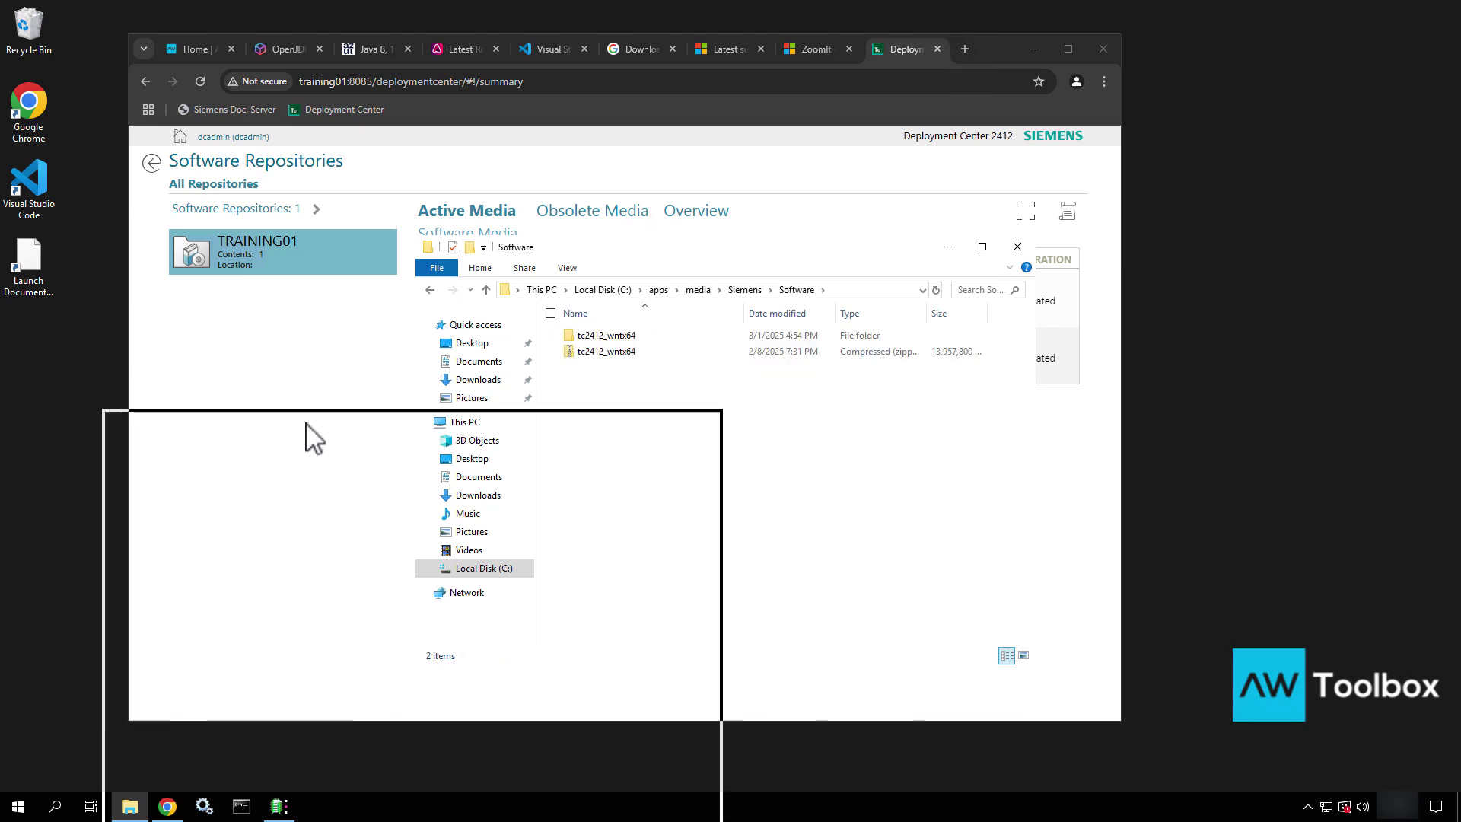
{"action": "left_click_drag", "start_coordinate": [618, 251], "coordinate": [306, 424]}
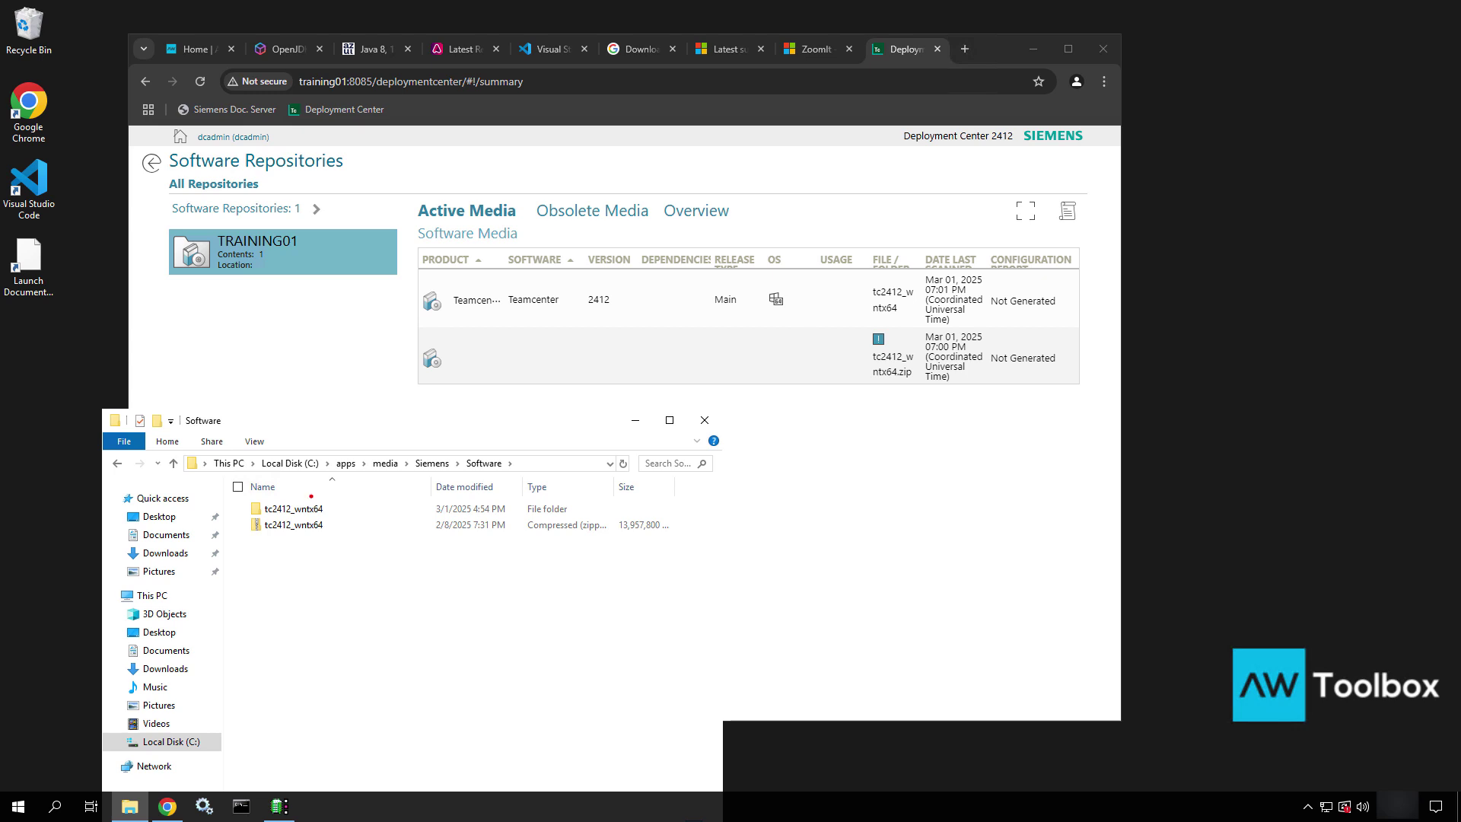
Annotate arrows linking the tc2412_wntx64 folder and zip to their media rows, then clear them
{"action": "left_click_drag", "start_coordinate": [312, 496], "coordinate": [446, 324], "text": "ctrl+shift"}
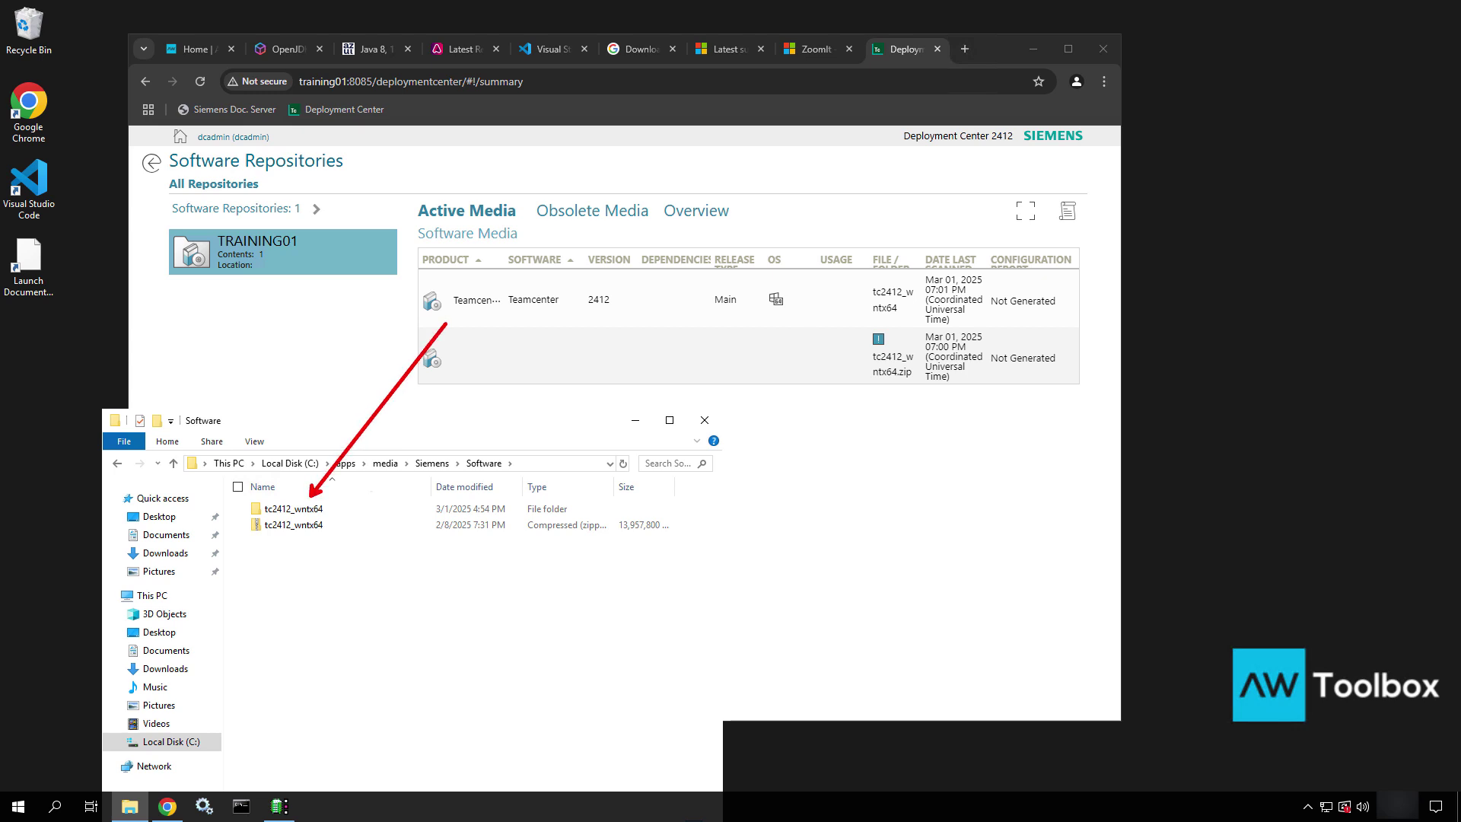
{"action": "left_click_drag", "start_coordinate": [337, 528], "coordinate": [531, 367], "text": "ctrl+shift"}
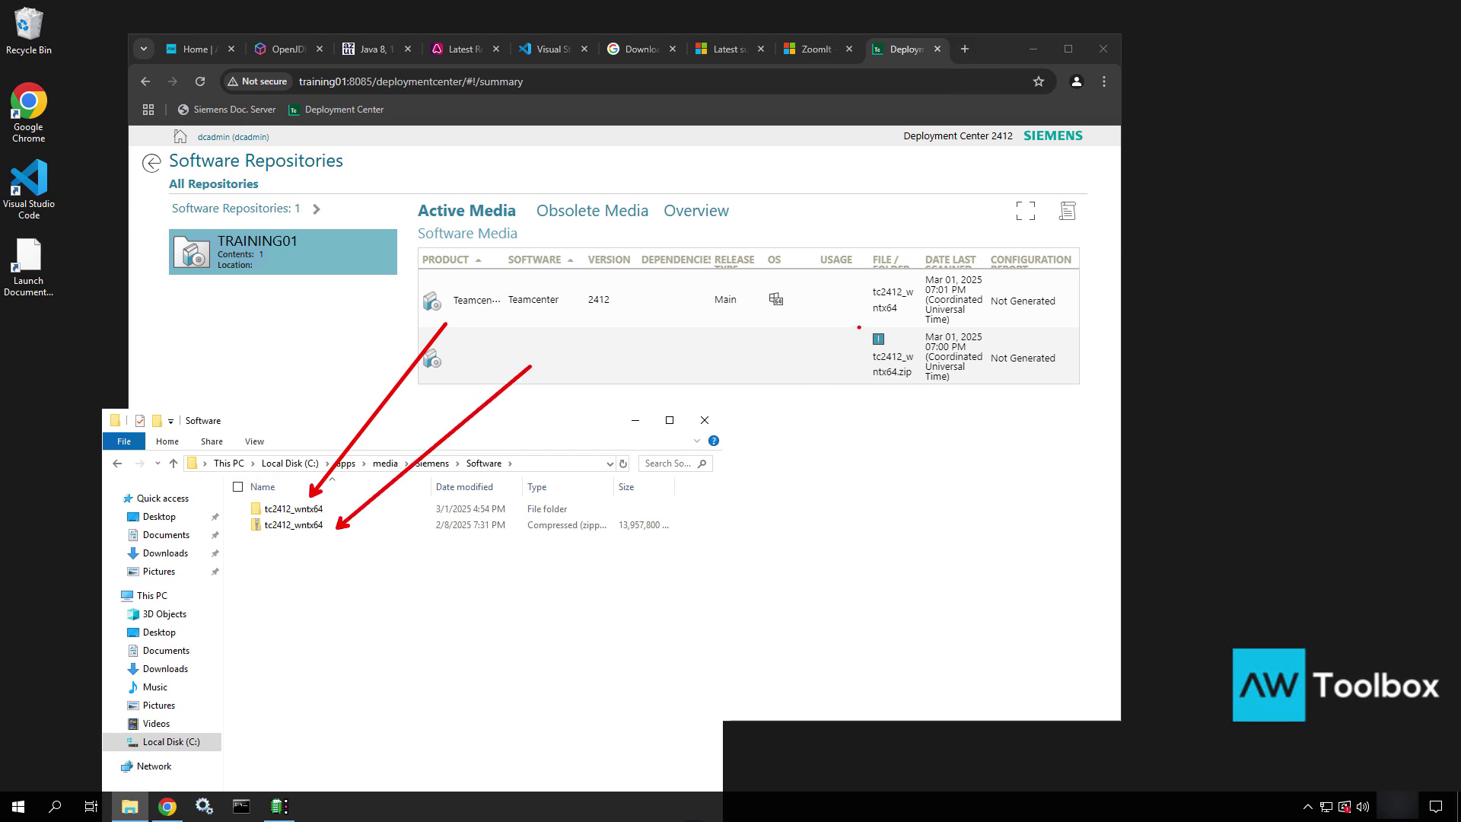
{"action": "left_click_drag", "start_coordinate": [858, 326], "coordinate": [925, 397], "text": "ctrl"}
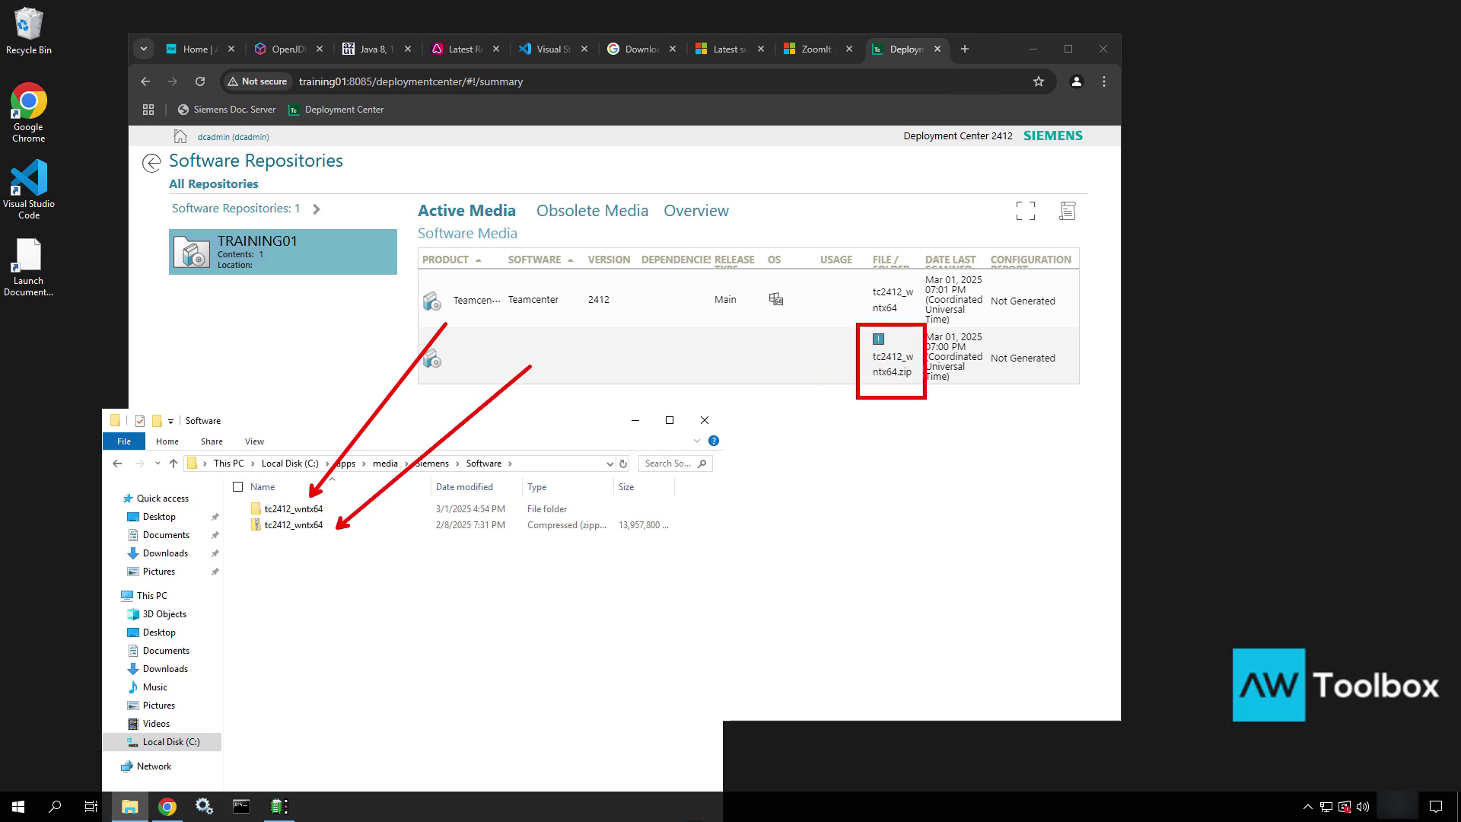
{"action": "key", "text": "Escape"}
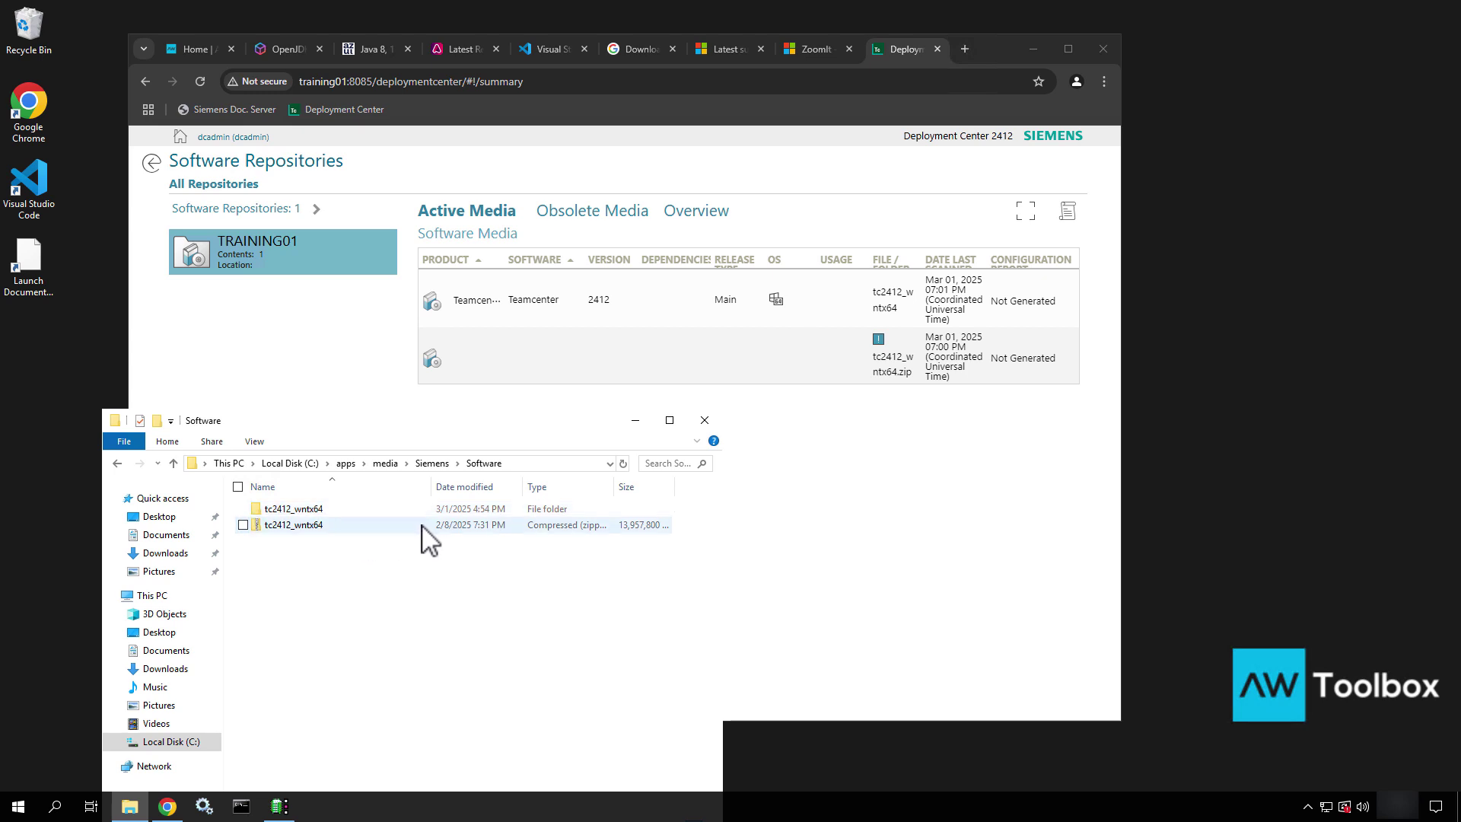
Delete the tc2412_wntx64.zip media entry and confirm only tc2412_wntx64 remains in the Software folder
{"action": "left_click", "coordinate": [837, 364]}
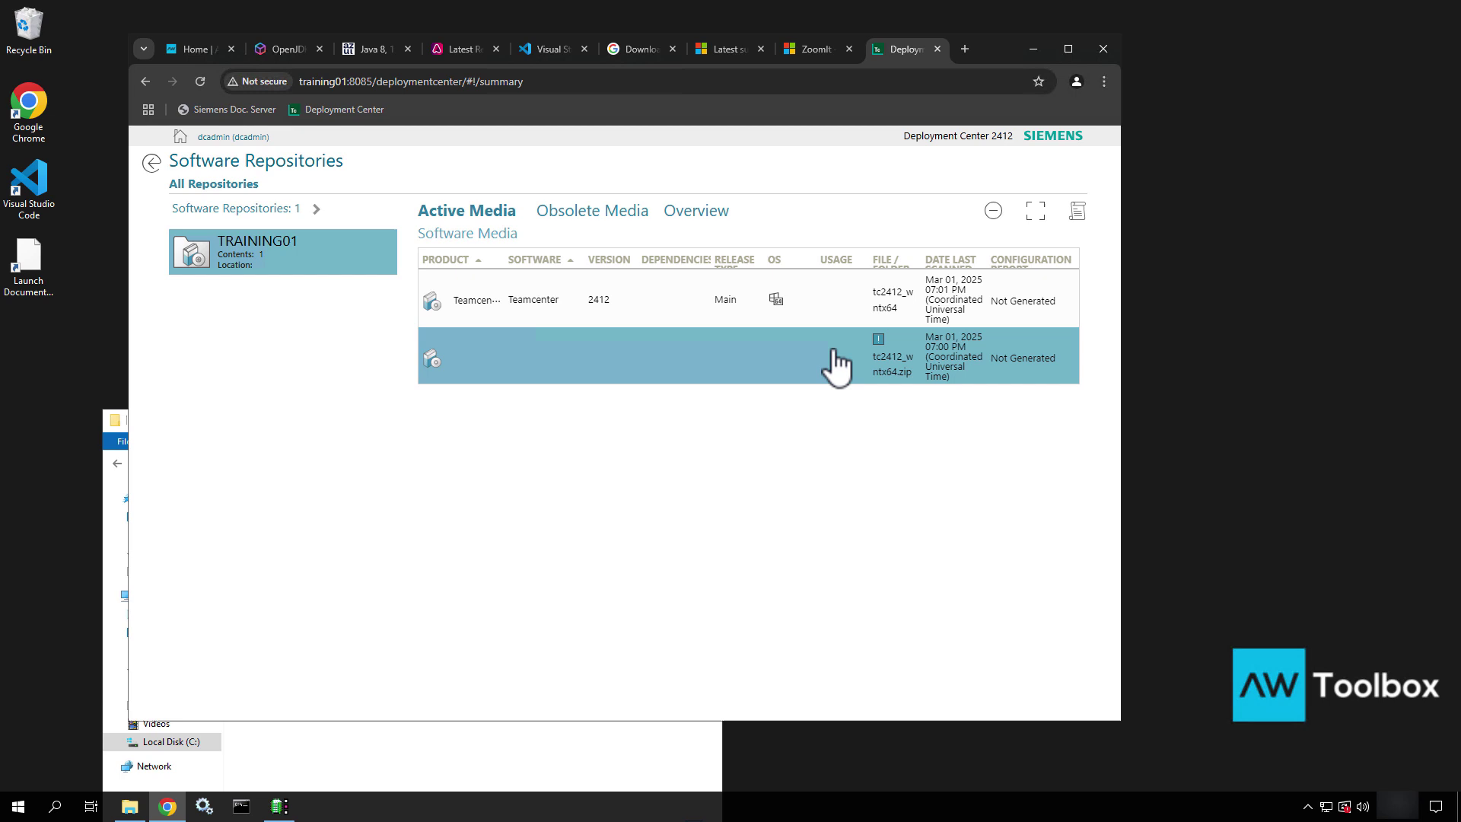
{"action": "left_click", "coordinate": [996, 211]}
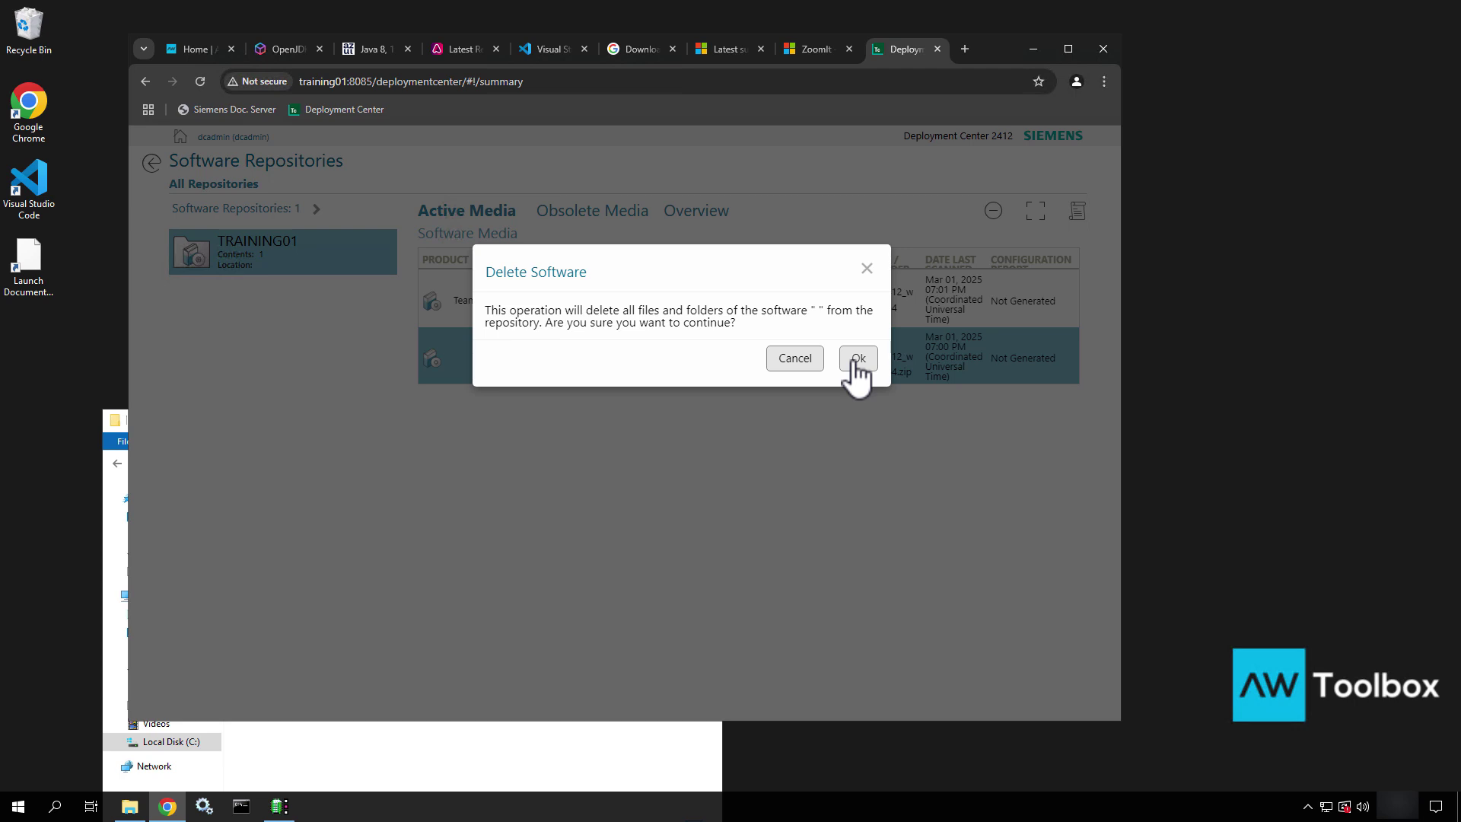
{"action": "left_click", "coordinate": [859, 358]}
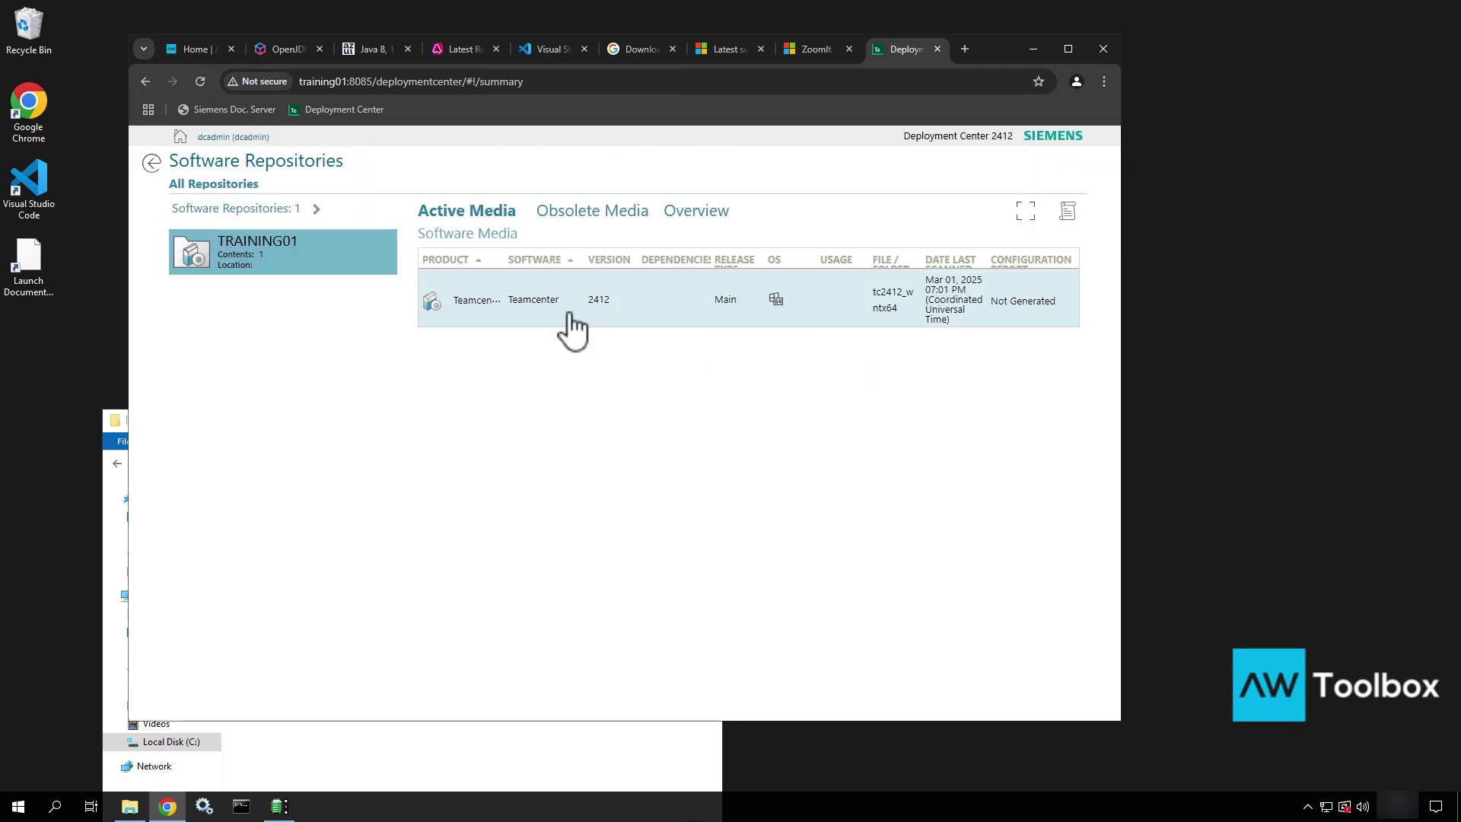
{"action": "left_click", "coordinate": [481, 776]}
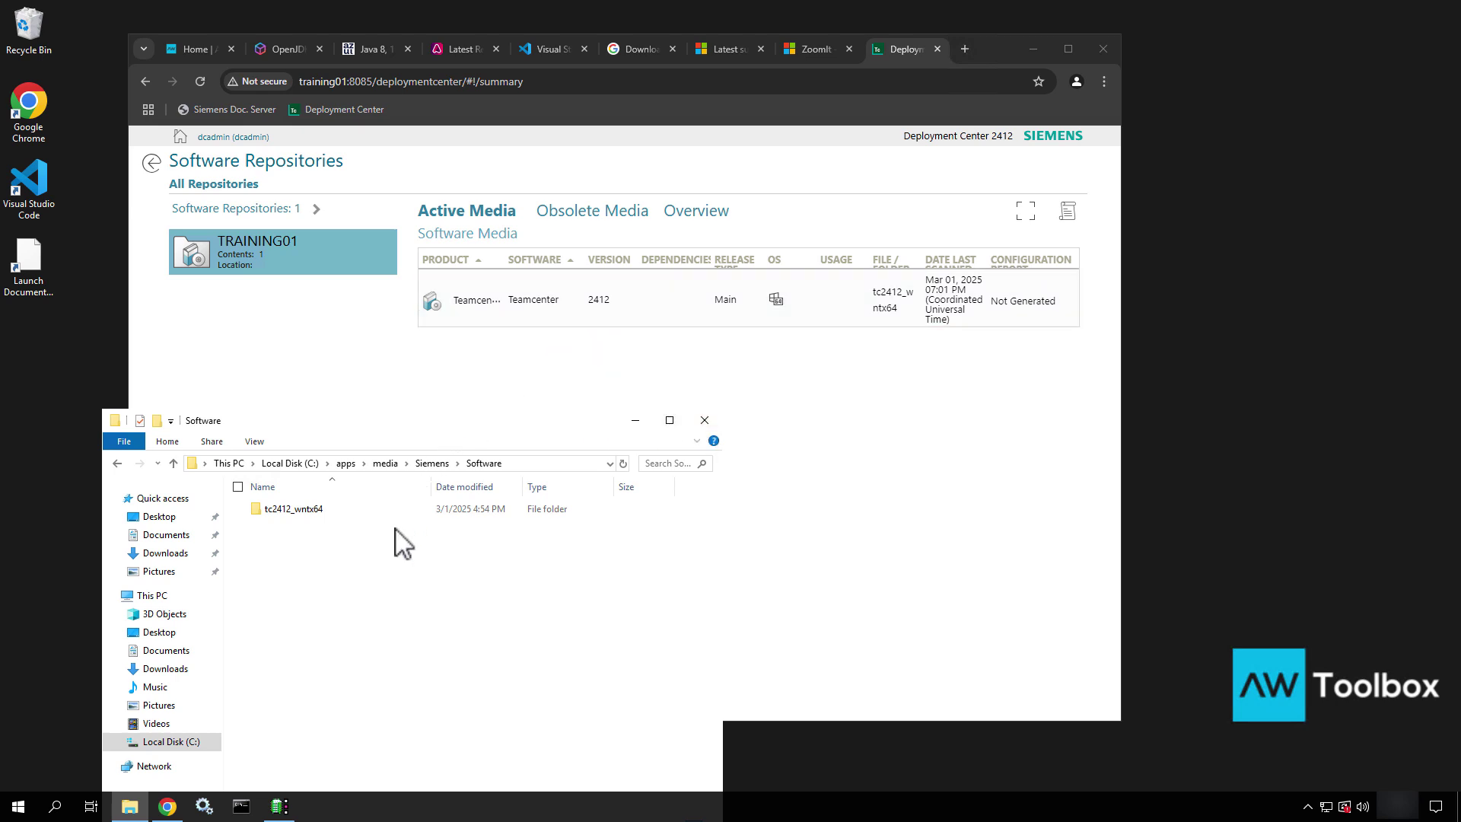
Review the repository's obsolete media list and properties, then return to the home page
{"action": "left_click", "coordinate": [527, 381]}
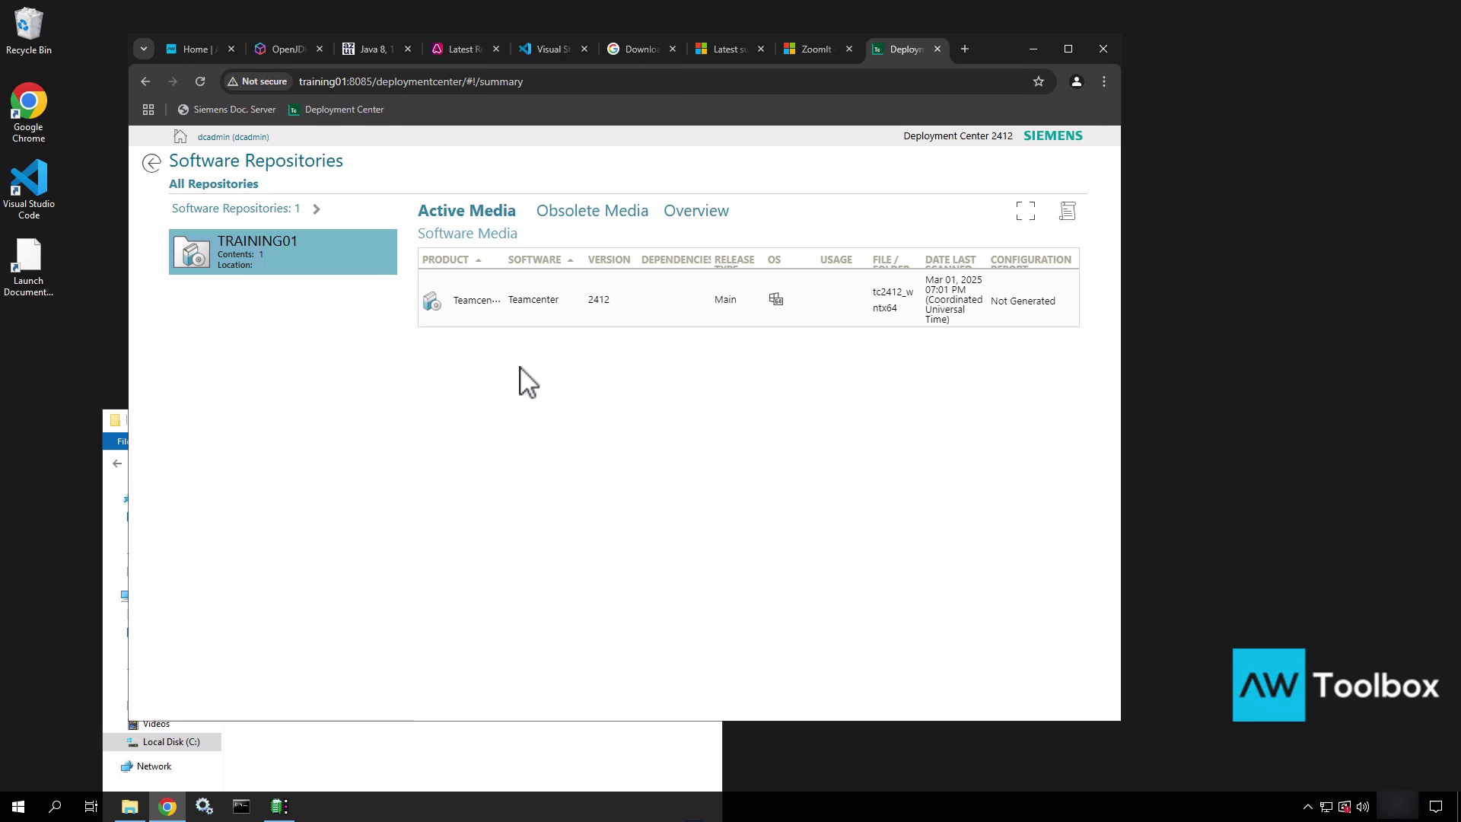
{"action": "left_click", "coordinate": [609, 217]}
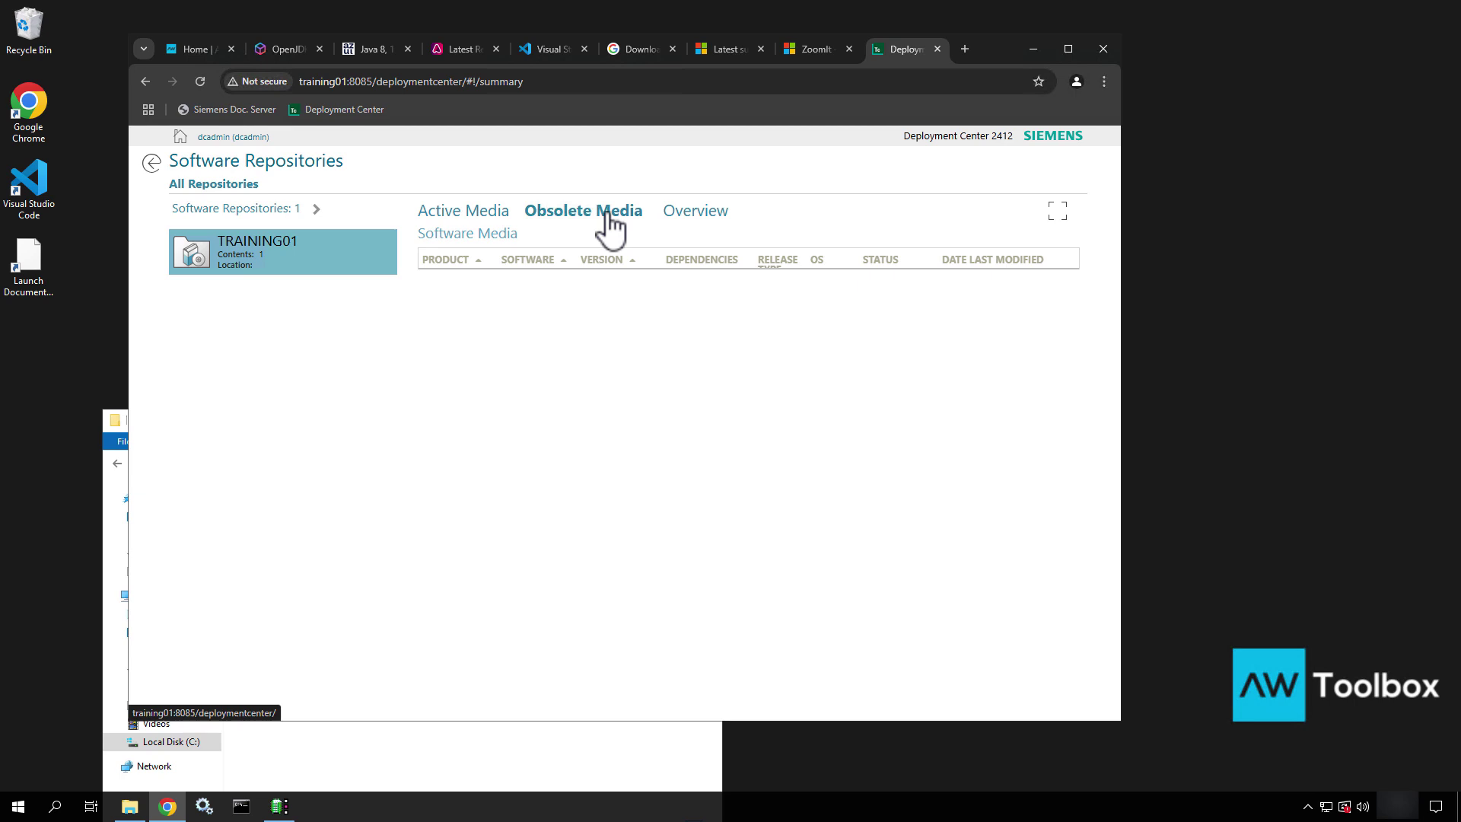
{"action": "left_click", "coordinate": [695, 217]}
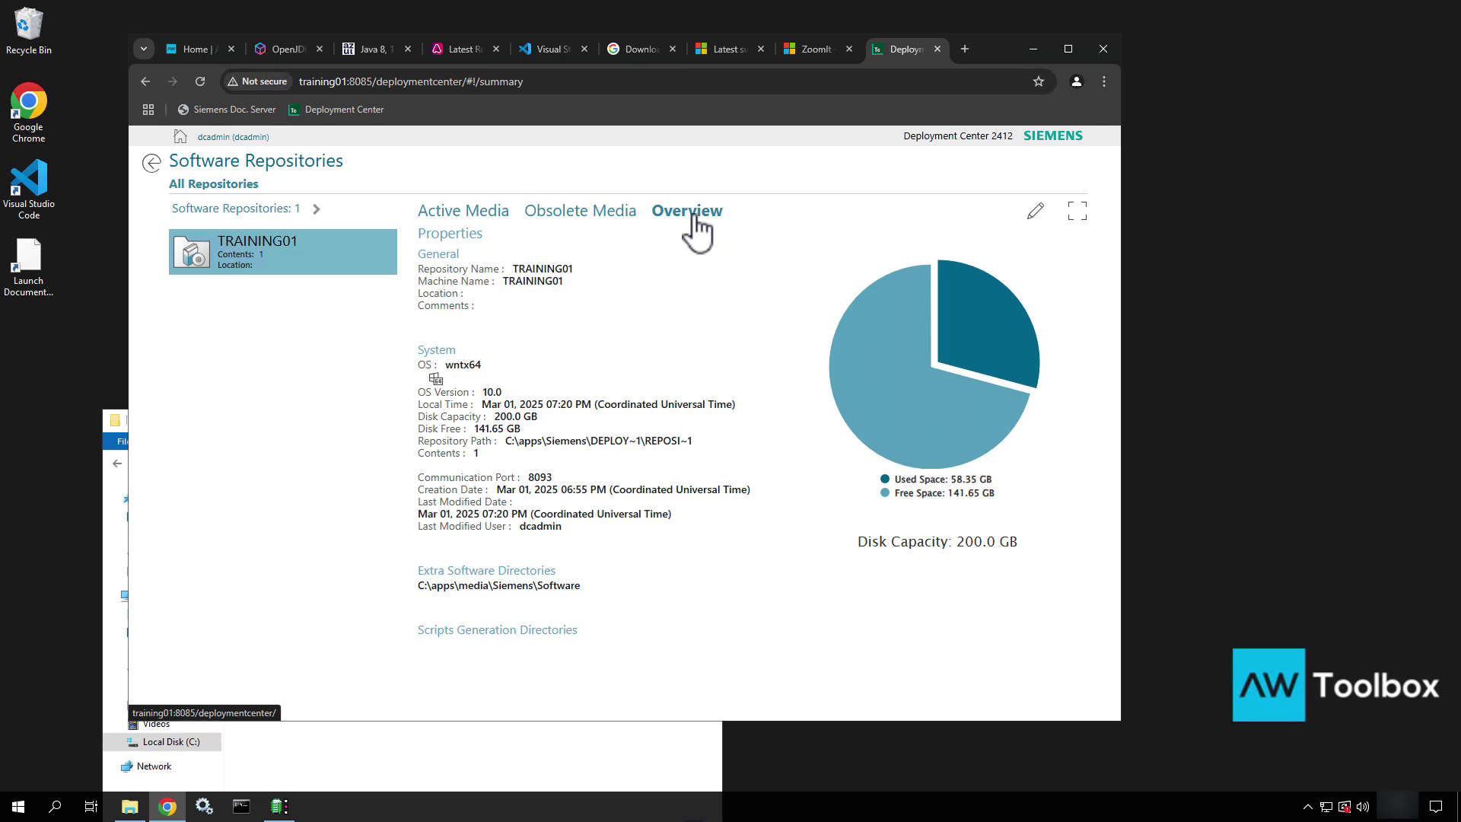
{"action": "left_click", "coordinate": [151, 164]}
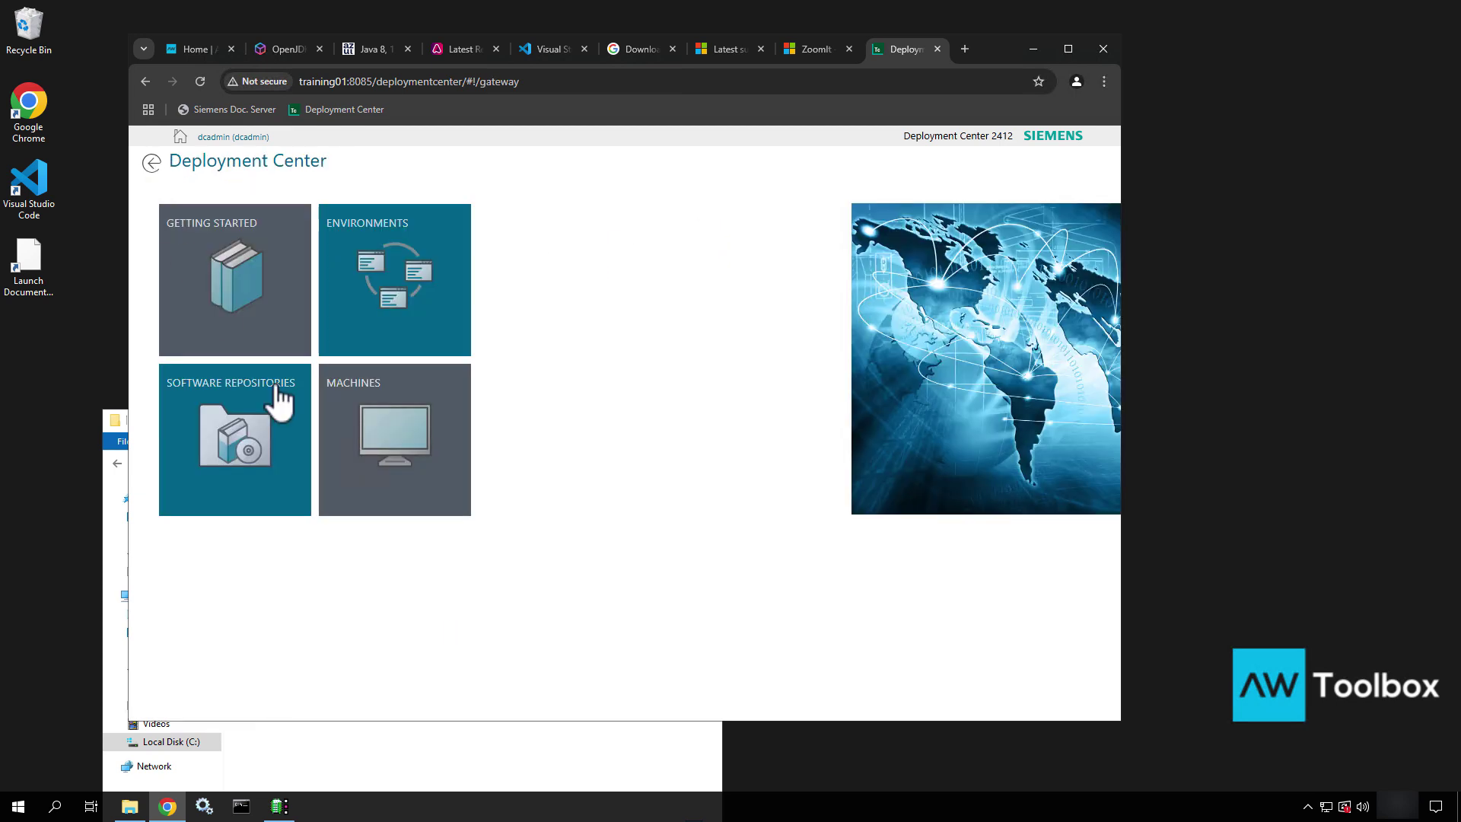
Check the TRAINING01 machine overview, 141.65 GB free of 200 GB, then return home
{"action": "left_click", "coordinate": [411, 439]}
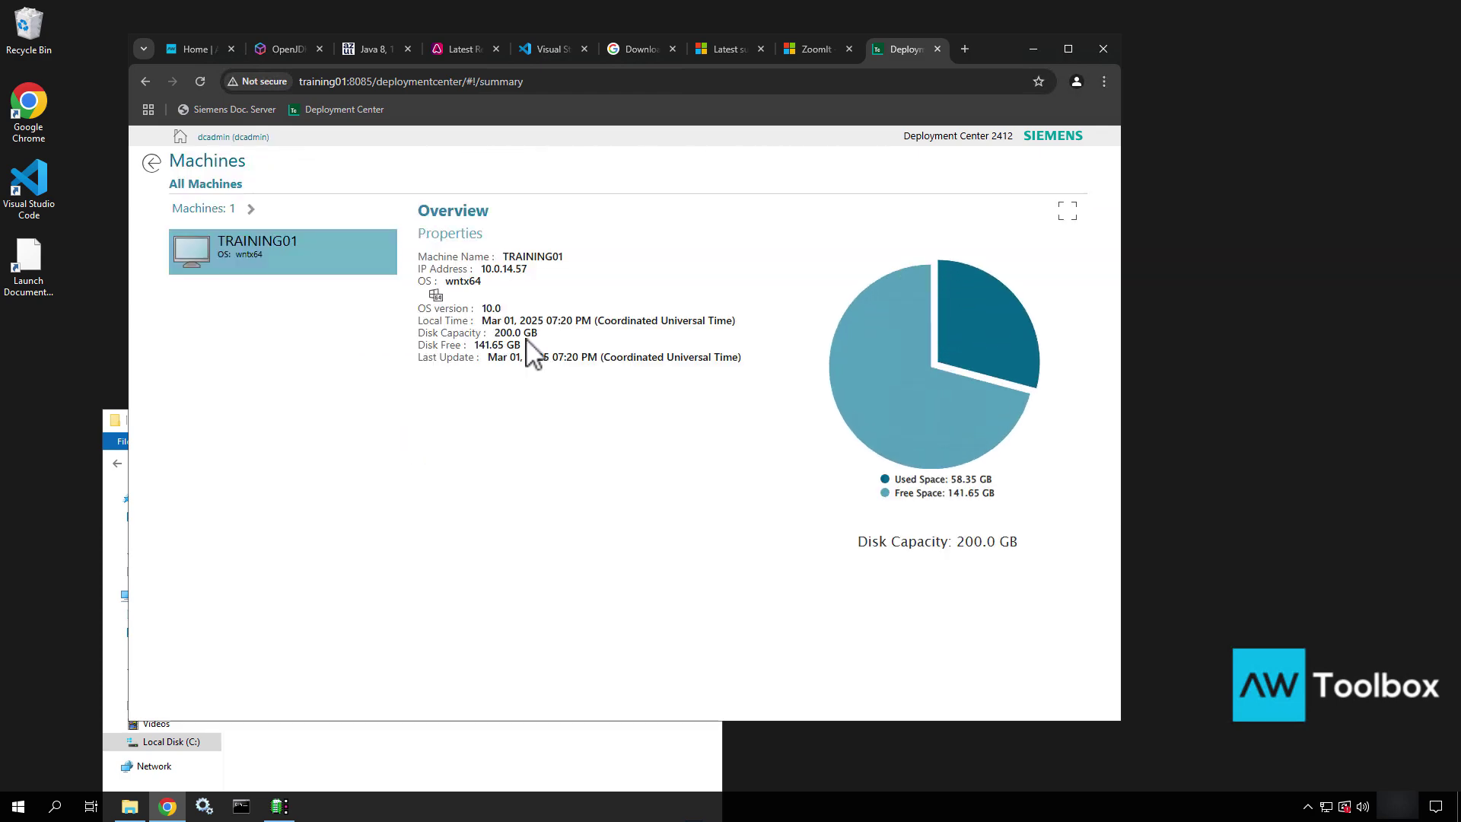
{"action": "mouse_move", "coordinate": [913, 403]}
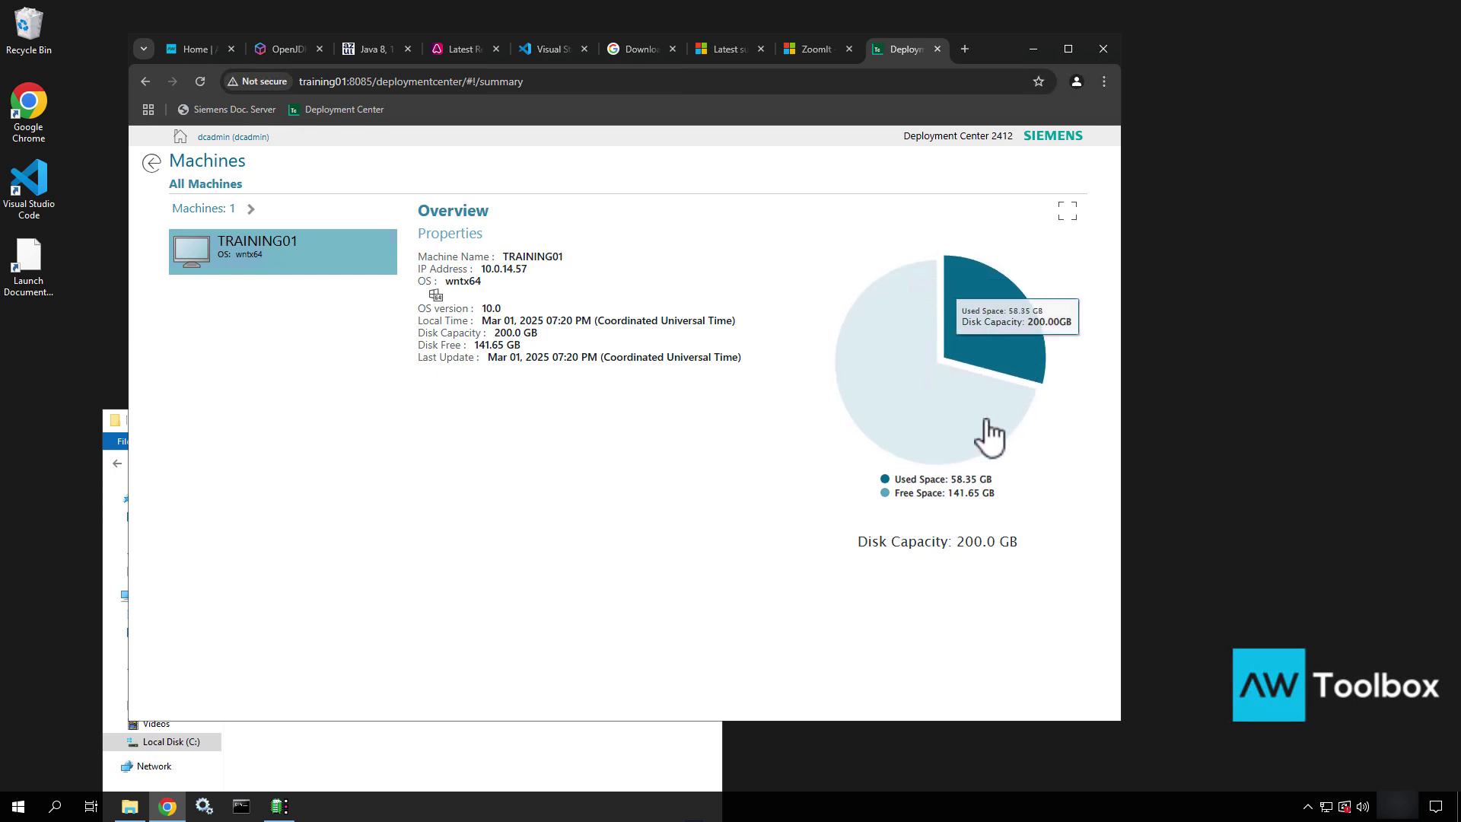
{"action": "left_click", "coordinate": [153, 166]}
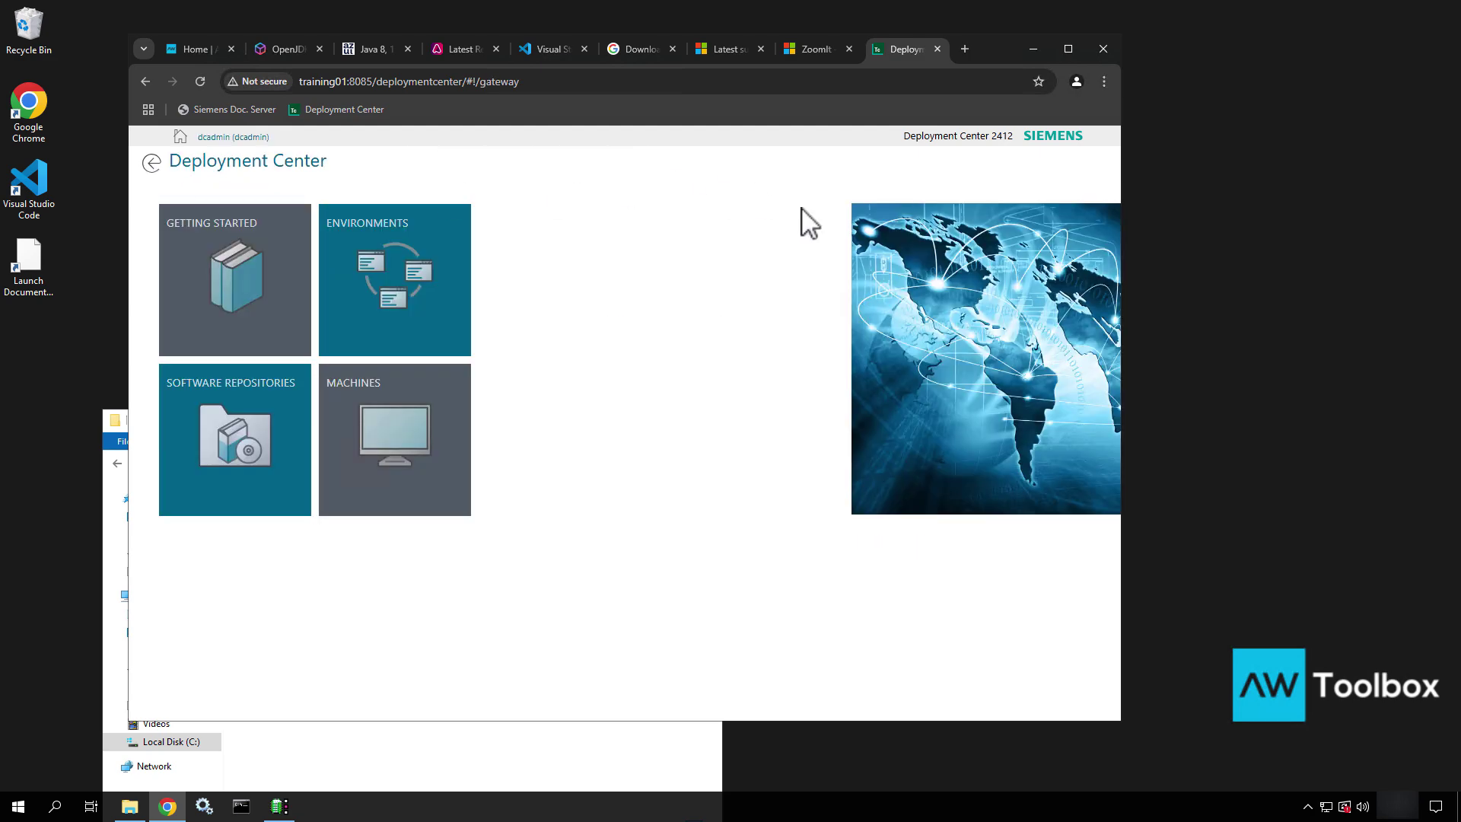
Maximize the browser and open the Environments page, which shows no environments yet
{"action": "left_click", "coordinate": [1069, 49]}
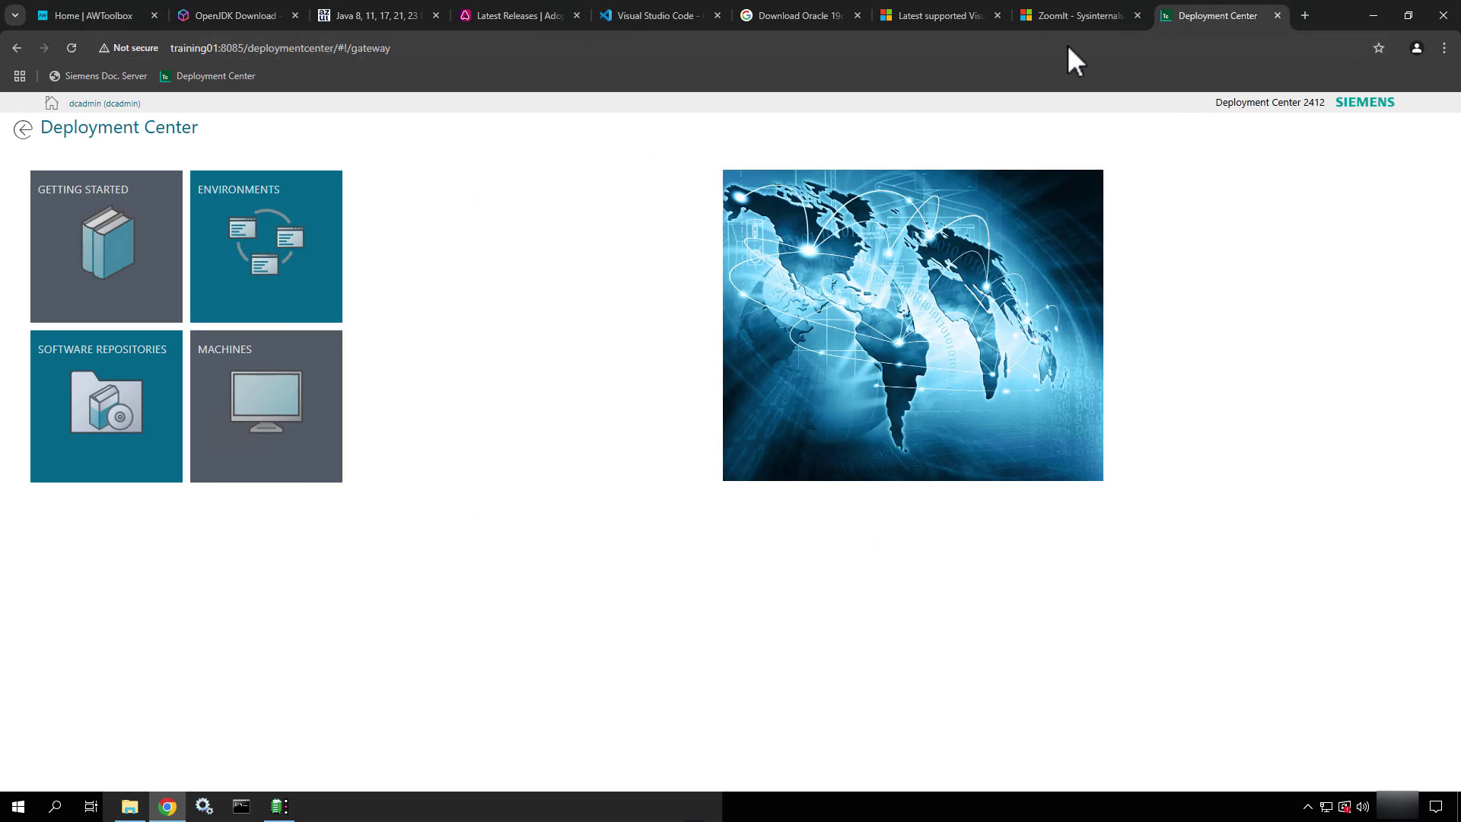
{"action": "left_click", "coordinate": [258, 252]}
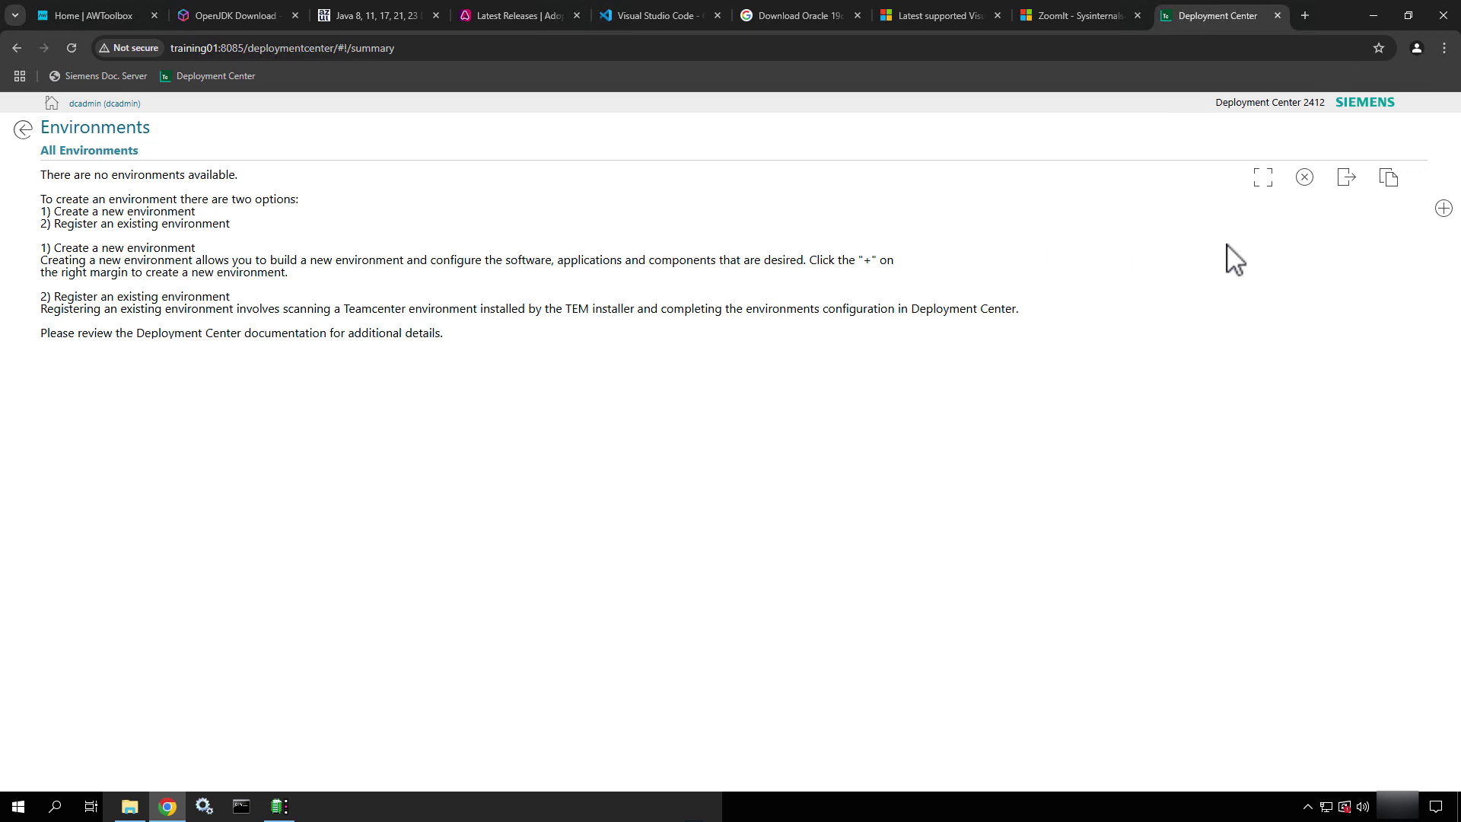
{"action": "key", "text": "ctrl+2"}
{"action": "left_click_drag", "start_coordinate": [1307, 196], "coordinate": [1318, 268], "text": "ctrl+shift"}
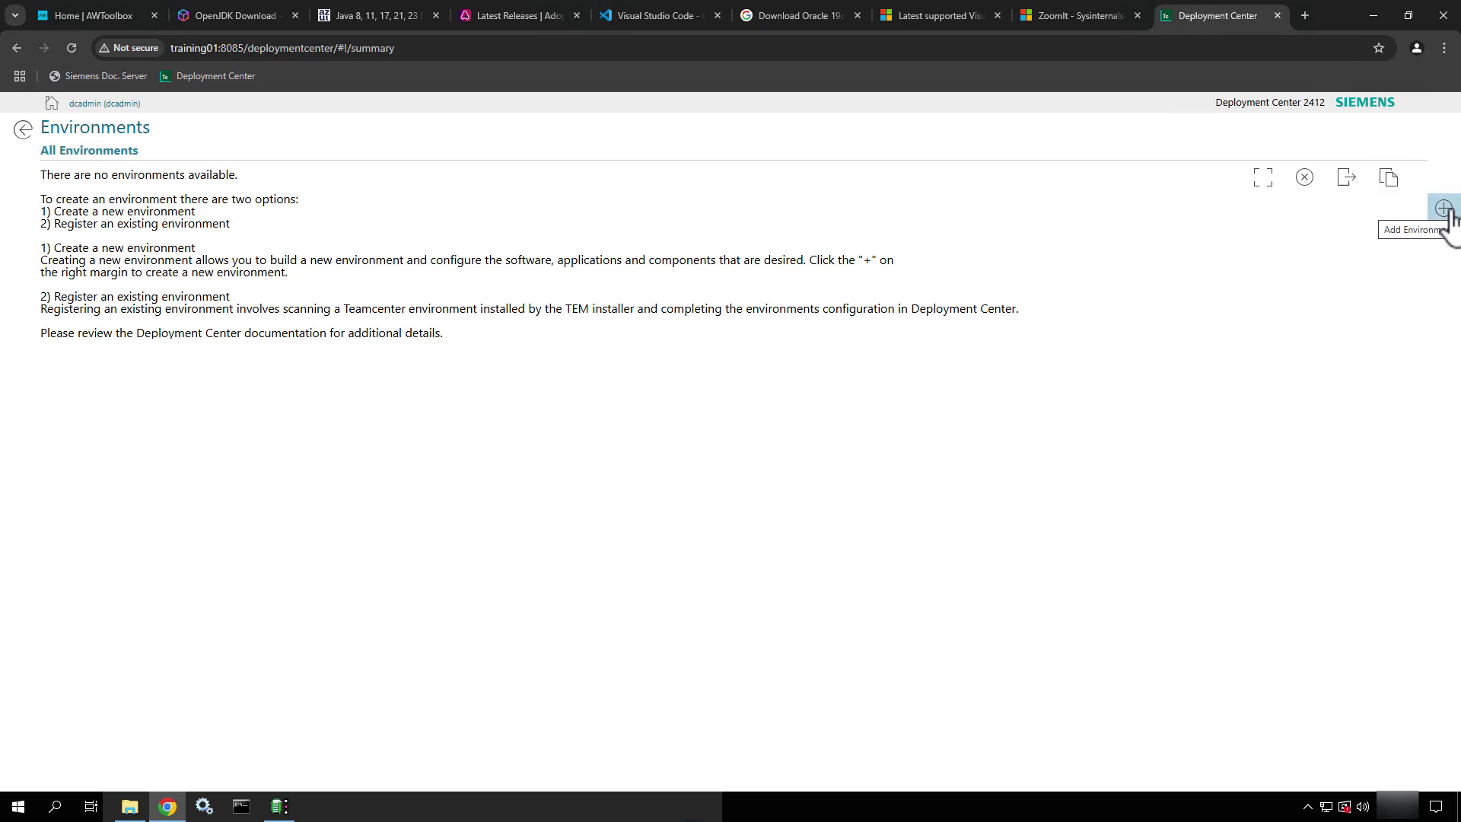
Add a new environment, Env_001, with Teamcenter 2412 selected as its software
{"action": "left_click", "coordinate": [1450, 210]}
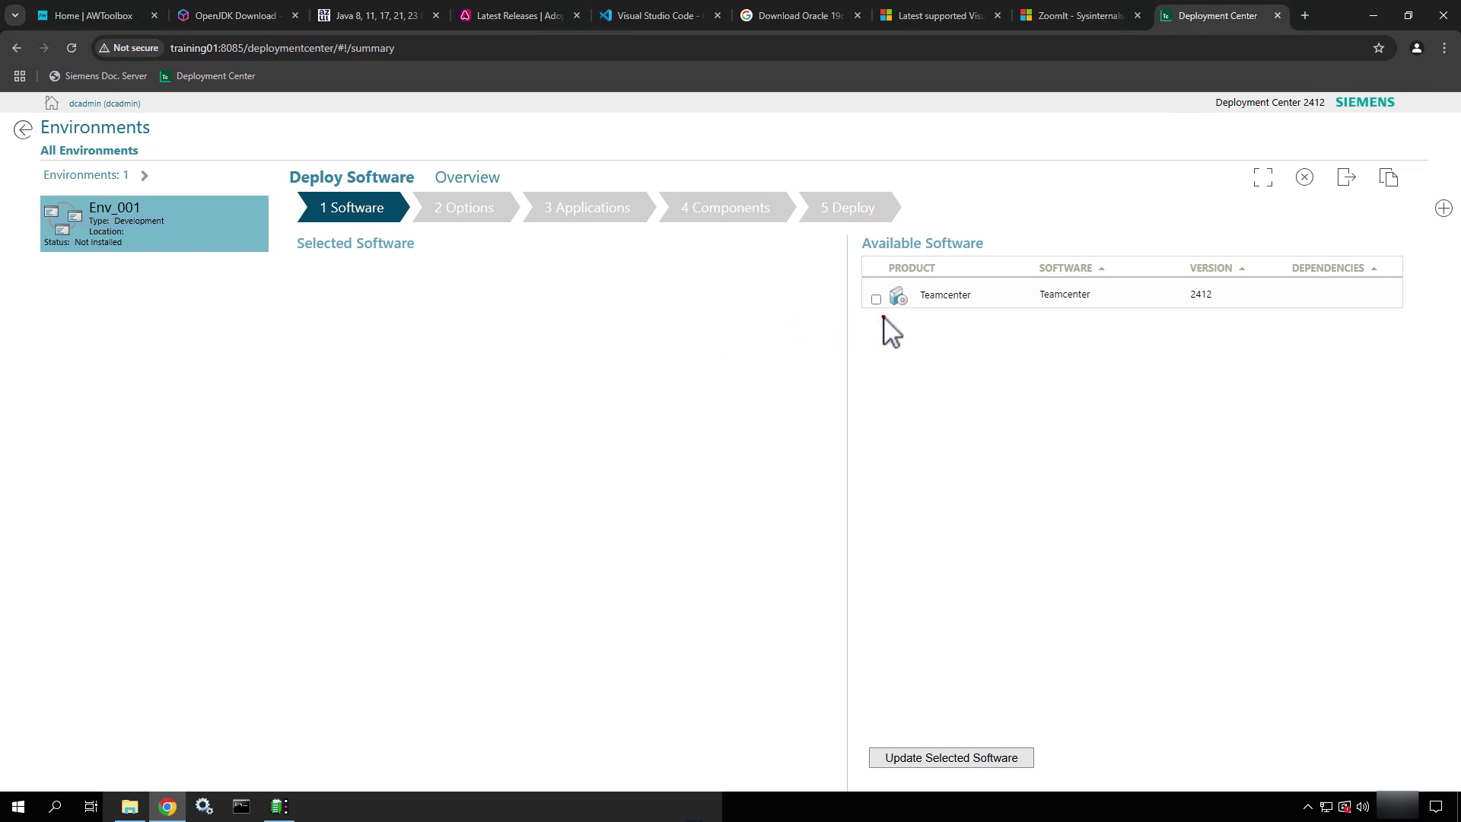
{"action": "left_click_drag", "start_coordinate": [883, 317], "coordinate": [913, 428], "text": "ctrl+shift"}
{"action": "key", "text": "Escape"}
{"action": "left_click", "coordinate": [876, 300]}
{"action": "left_click", "coordinate": [888, 767]}
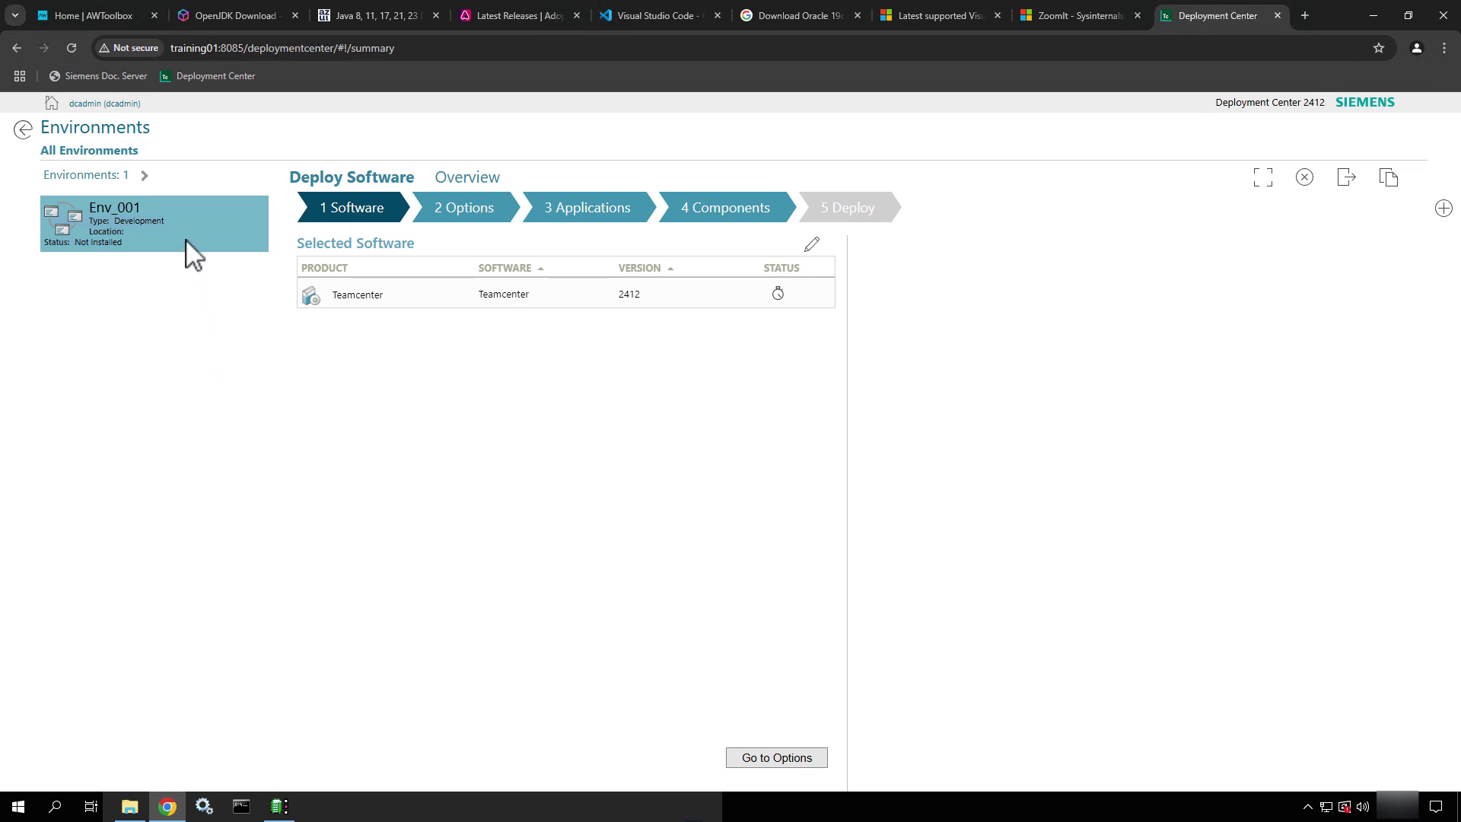
Show Env_001's Overview, listing Teamcenter 2412 and its applications as Pending Install
{"action": "left_click_drag", "start_coordinate": [186, 240], "coordinate": [278, 416], "text": "ctrl+shift"}
{"action": "key", "text": "Escape"}
{"action": "key", "text": "ctrl+2"}
{"action": "left_click_drag", "start_coordinate": [494, 172], "coordinate": [564, 129], "text": "ctrl+shift"}
{"action": "key", "text": "Escape"}
{"action": "left_click", "coordinate": [482, 178]}
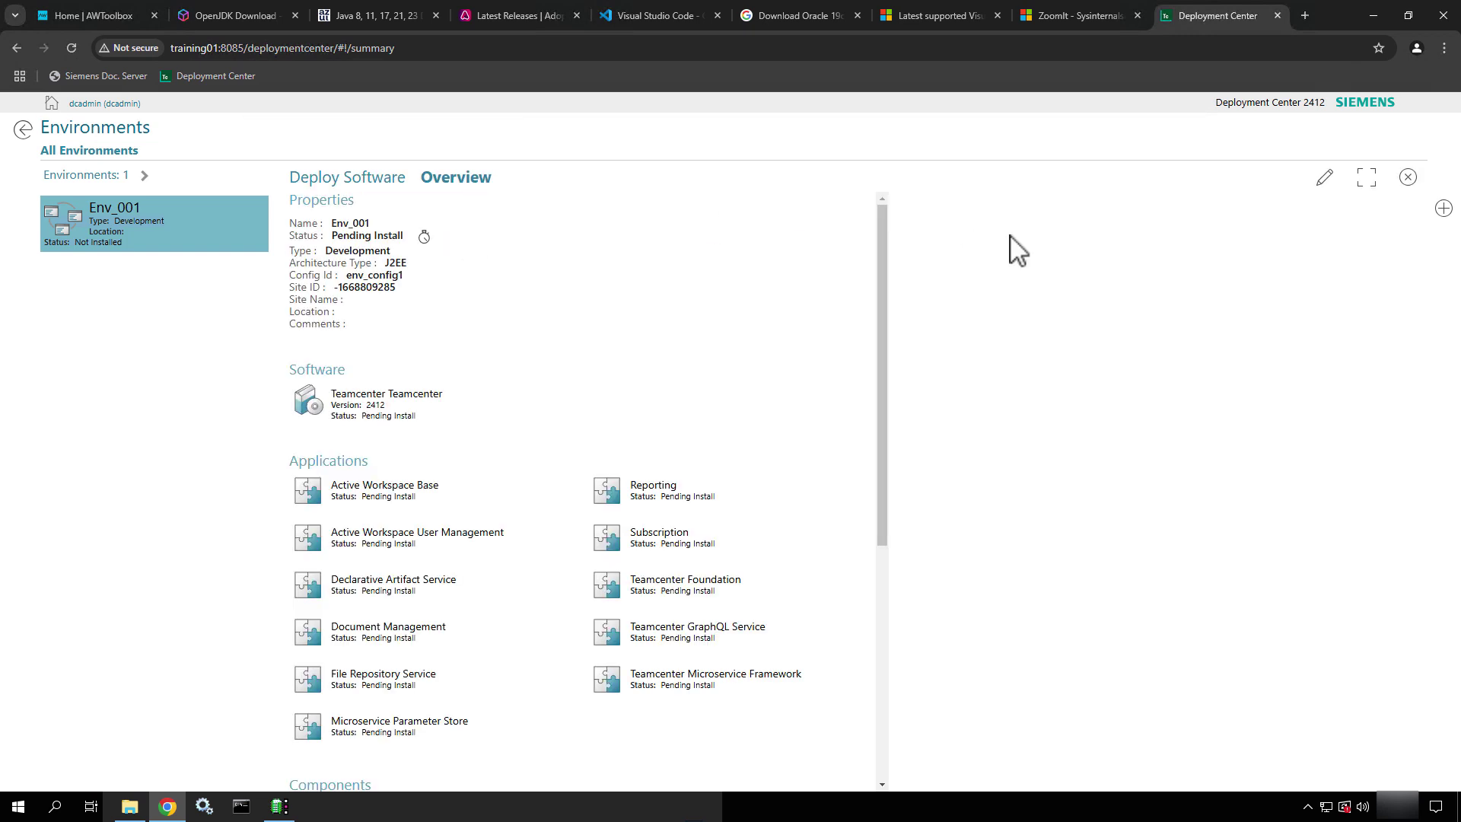
{"action": "left_click_drag", "start_coordinate": [1300, 193], "coordinate": [1211, 244], "text": "ctrl+shift"}
{"action": "key", "text": "Escape"}
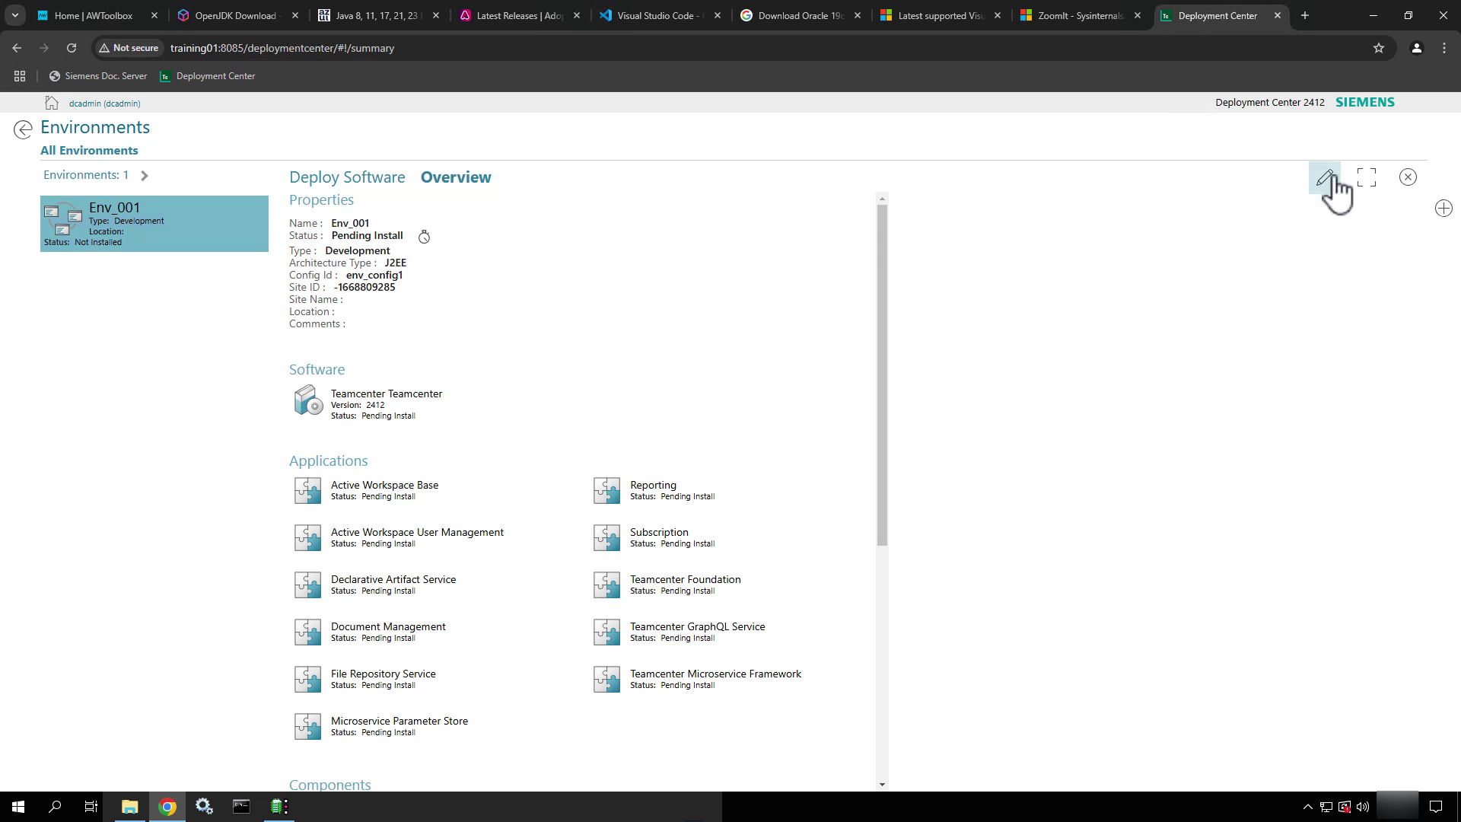
Edit the environment properties, renaming Env_001 to teamcenter_training with type Training
{"action": "left_click", "coordinate": [1326, 180]}
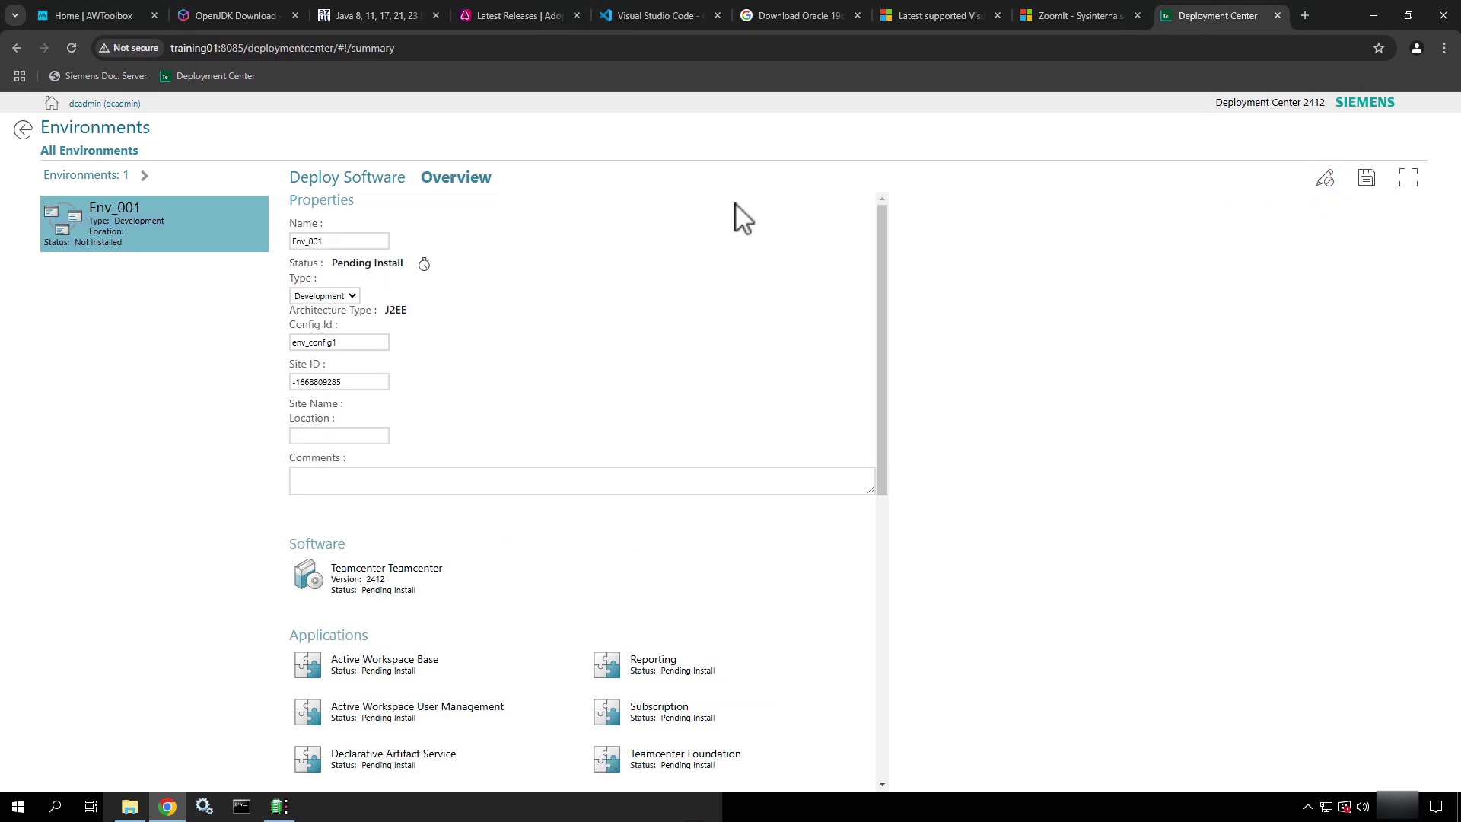
{"action": "left_click_drag", "start_coordinate": [341, 241], "coordinate": [233, 240]}
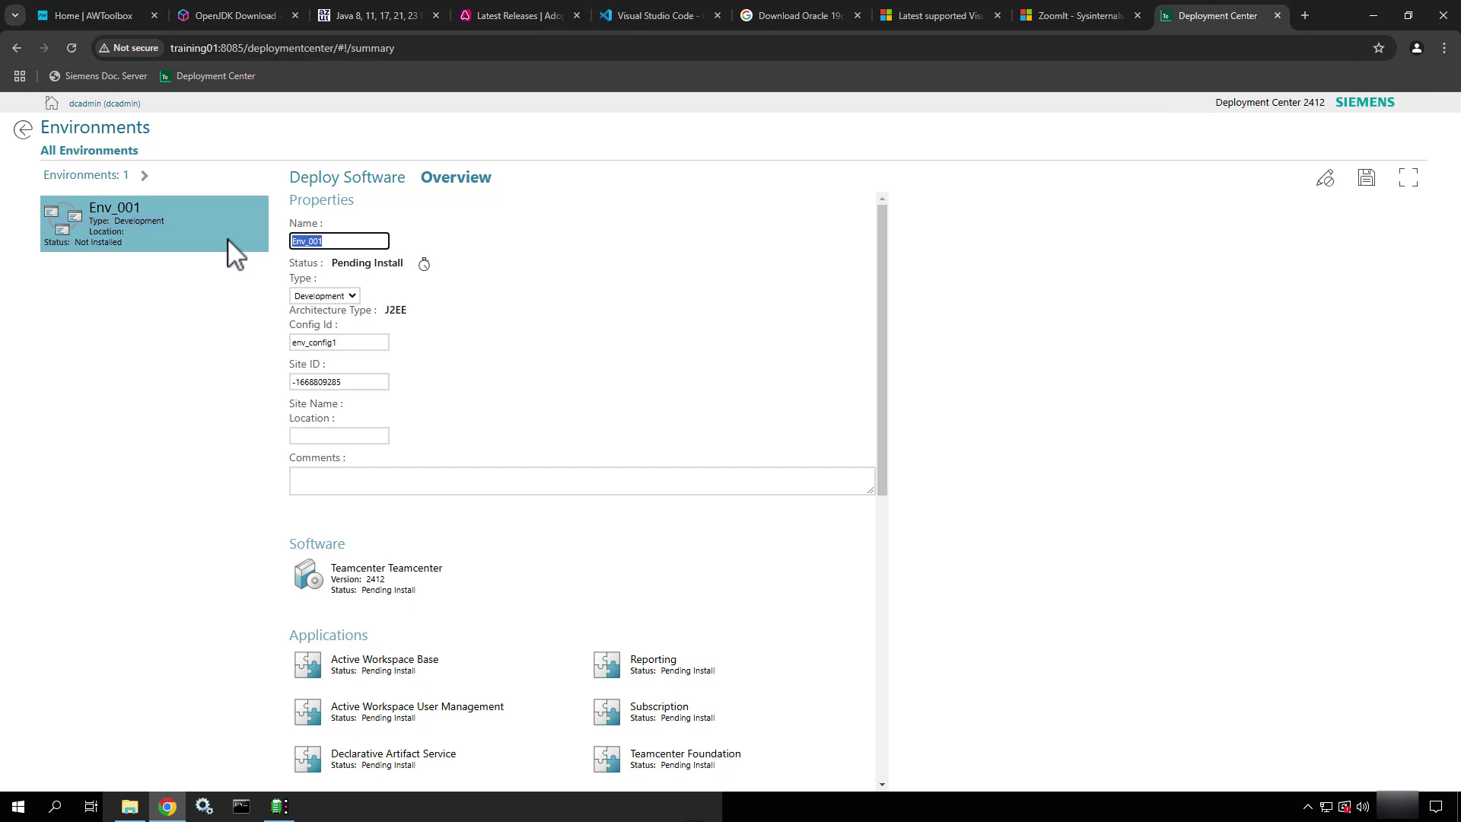
{"action": "type", "text": "teamcent"}
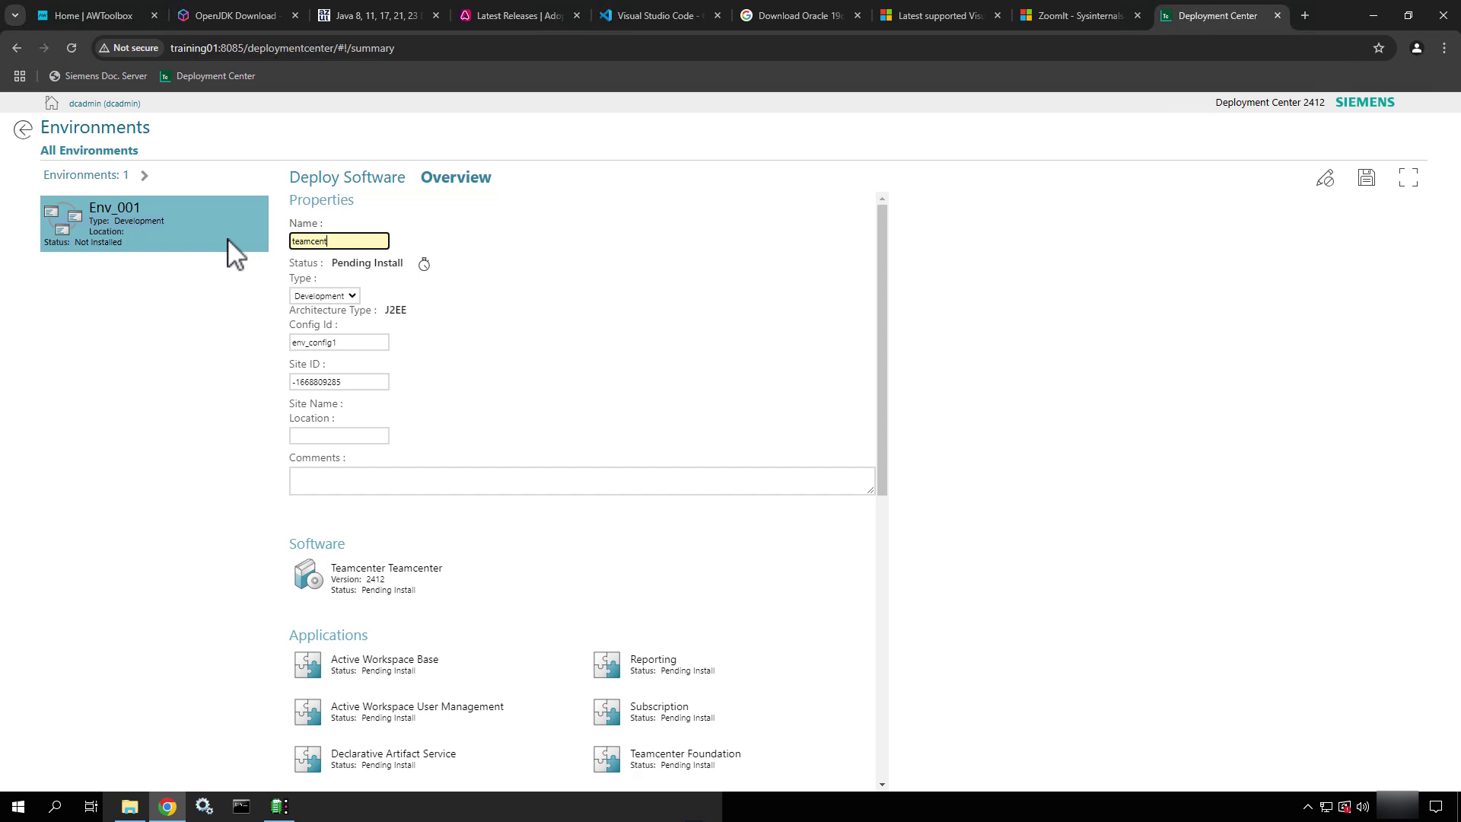
{"action": "type", "text": "er_training"}
{"action": "left_click", "coordinate": [340, 295]}
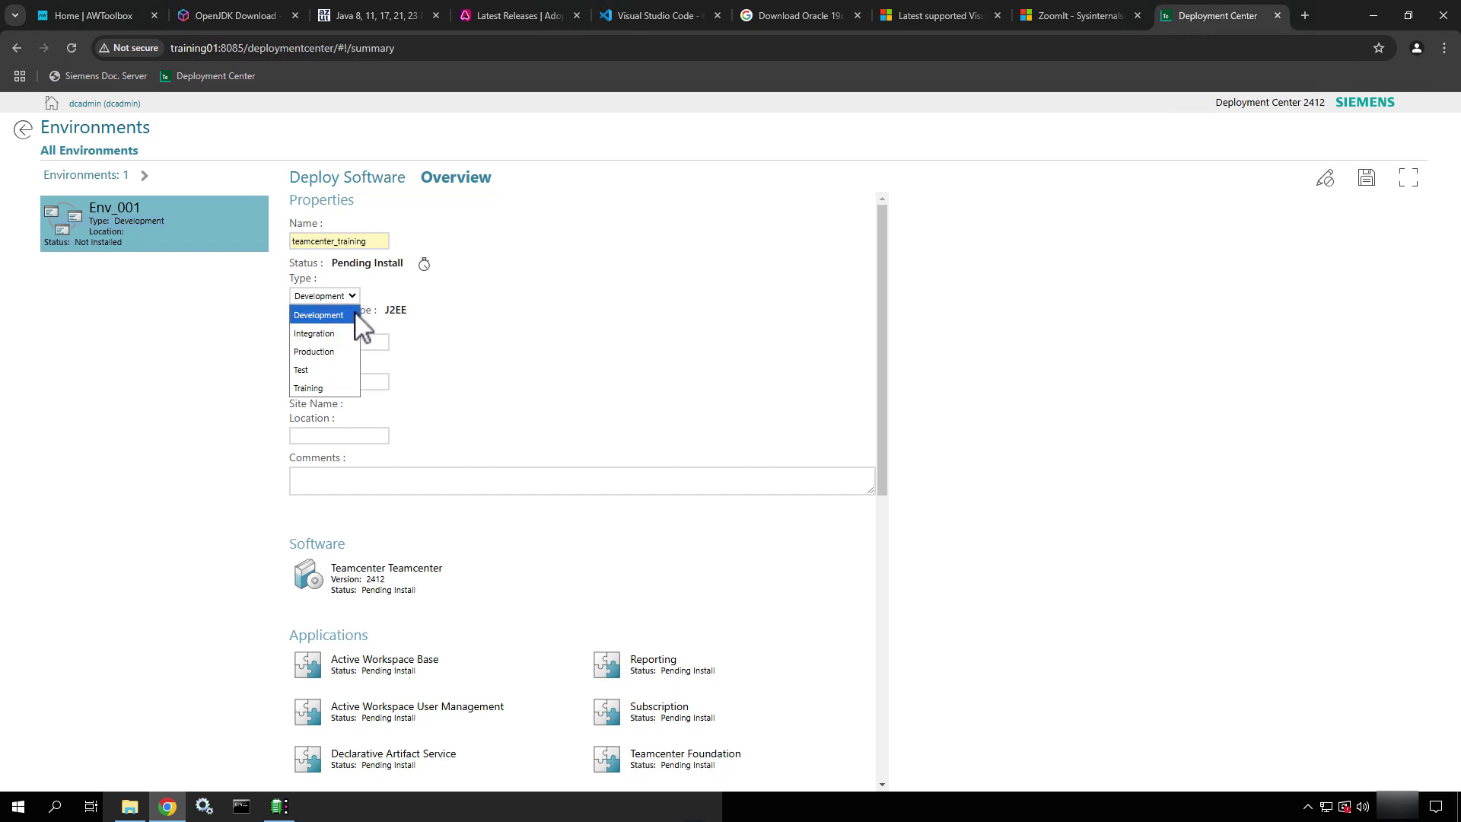
{"action": "left_click", "coordinate": [319, 392]}
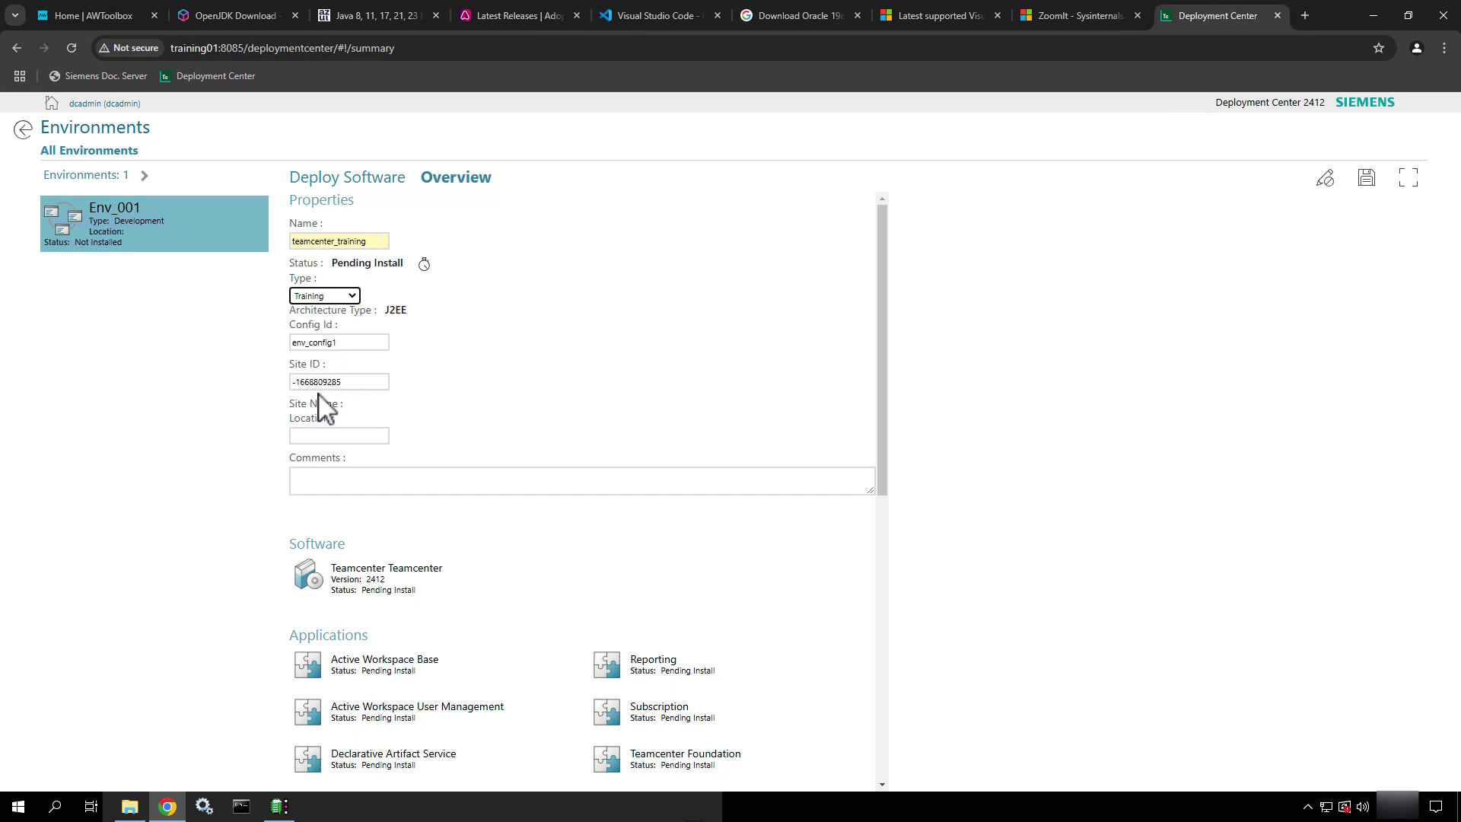
{"action": "left_click", "coordinate": [453, 382]}
Set Config Id teamcenter_training, Location Training01, and a 'Teamcenter and Active Workspace Environment for Training' comment
{"action": "left_click_drag", "start_coordinate": [368, 342], "coordinate": [287, 352]}
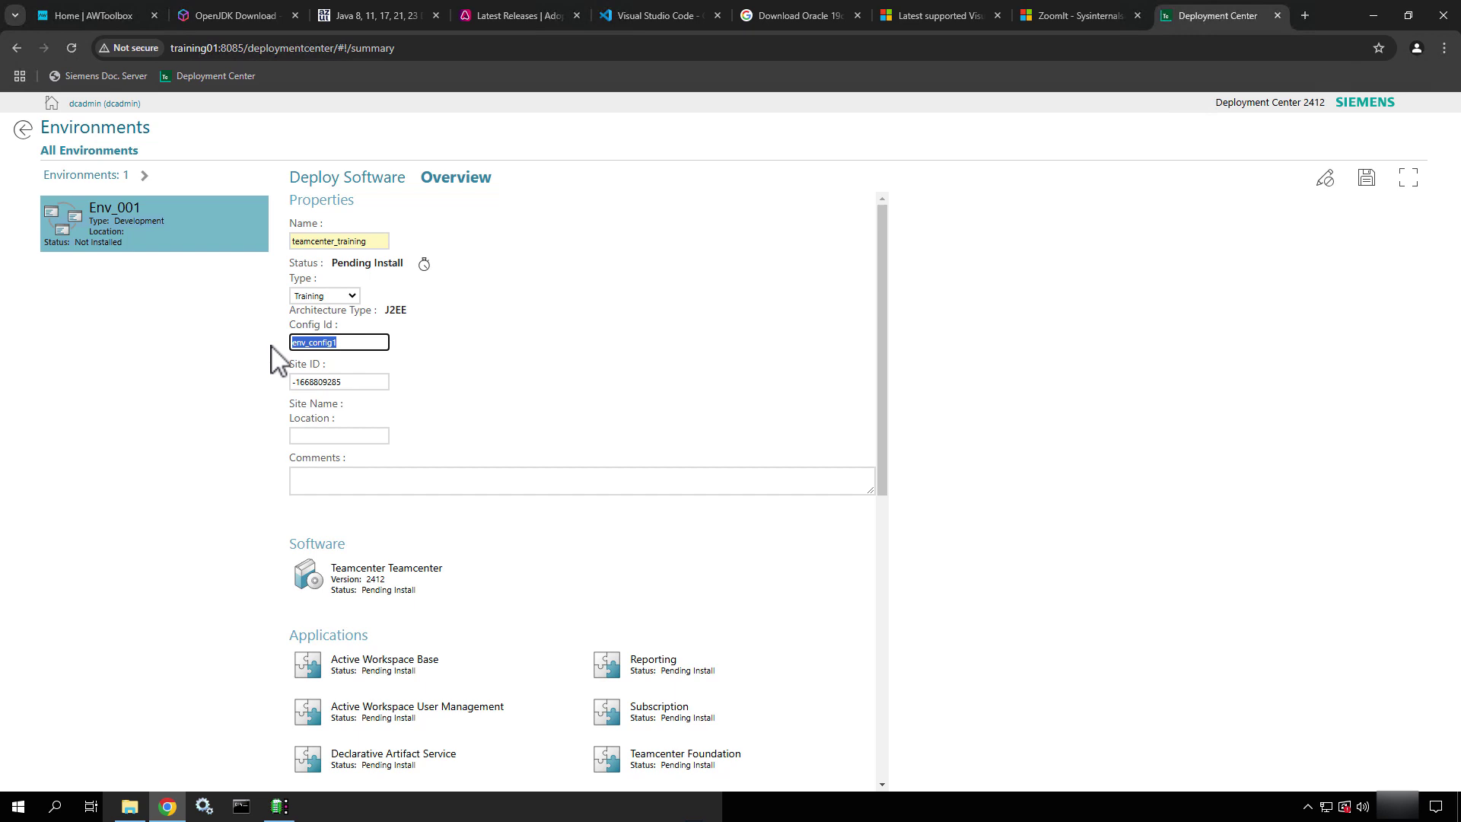
{"action": "type", "text": "teamcente"}
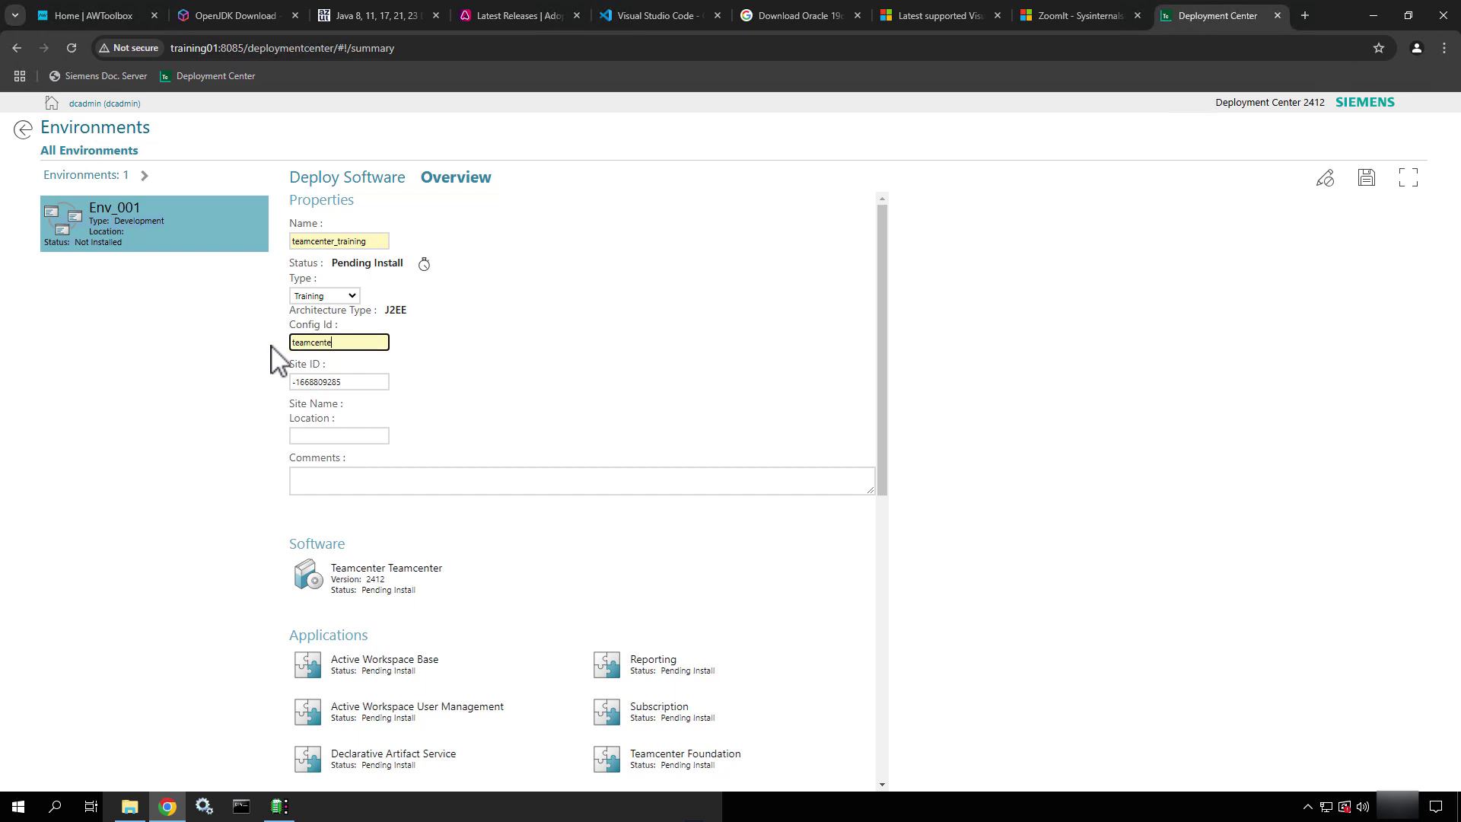
{"action": "type", "text": "r_training"}
{"action": "left_click", "coordinate": [323, 437]}
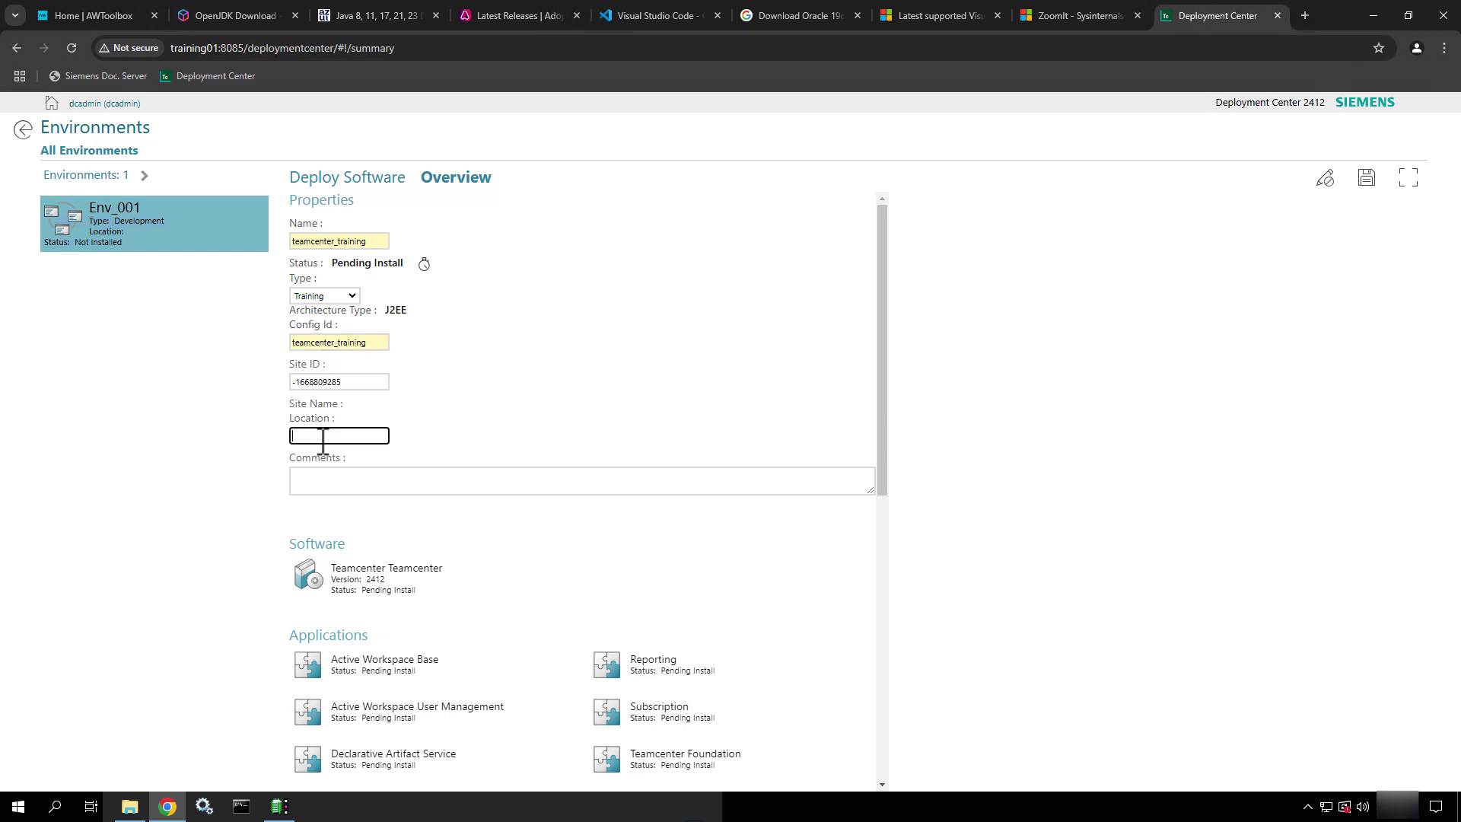
{"action": "type", "text": "Training01"}
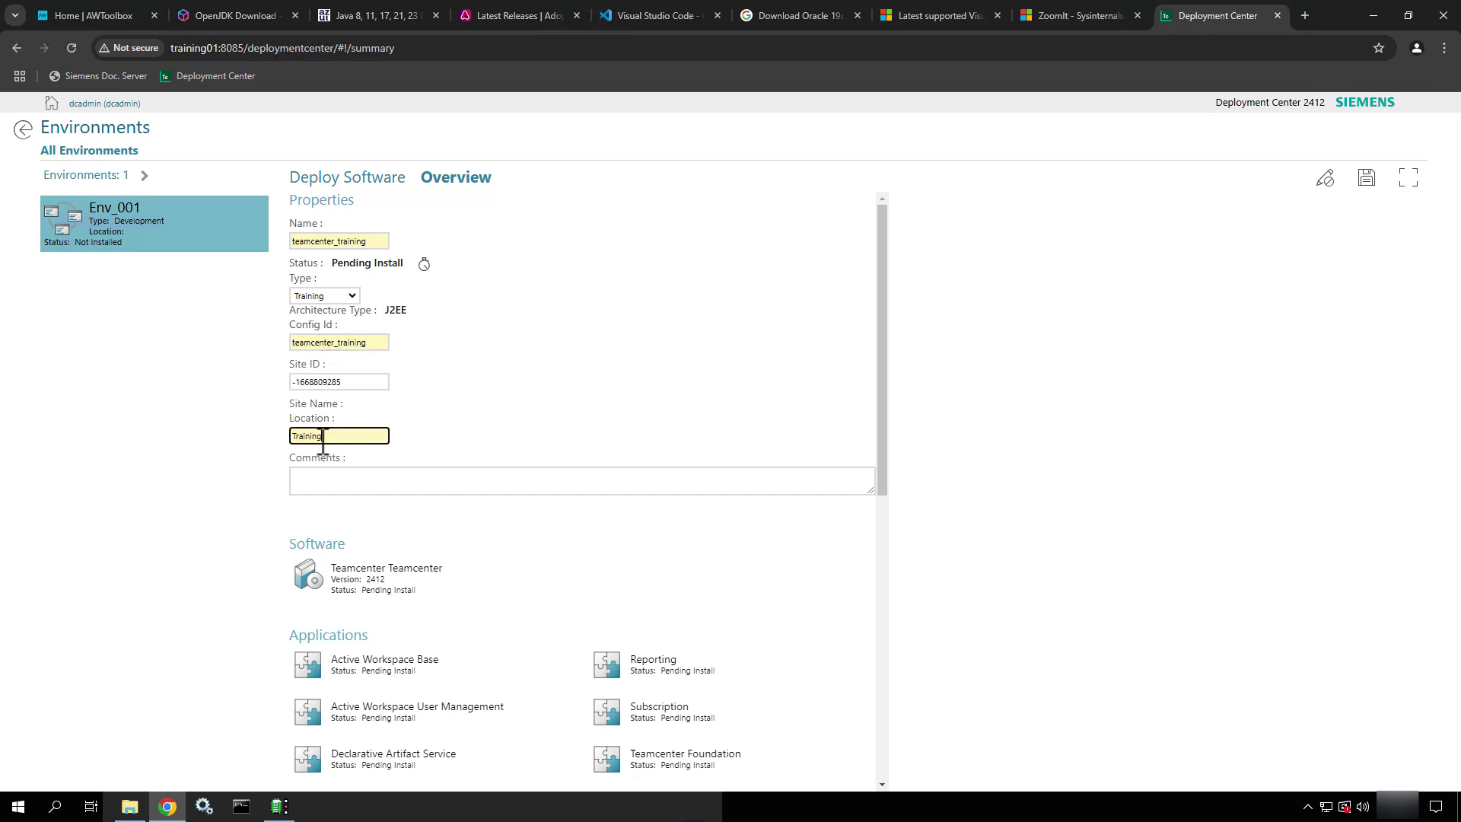
{"action": "left_click", "coordinate": [333, 484]}
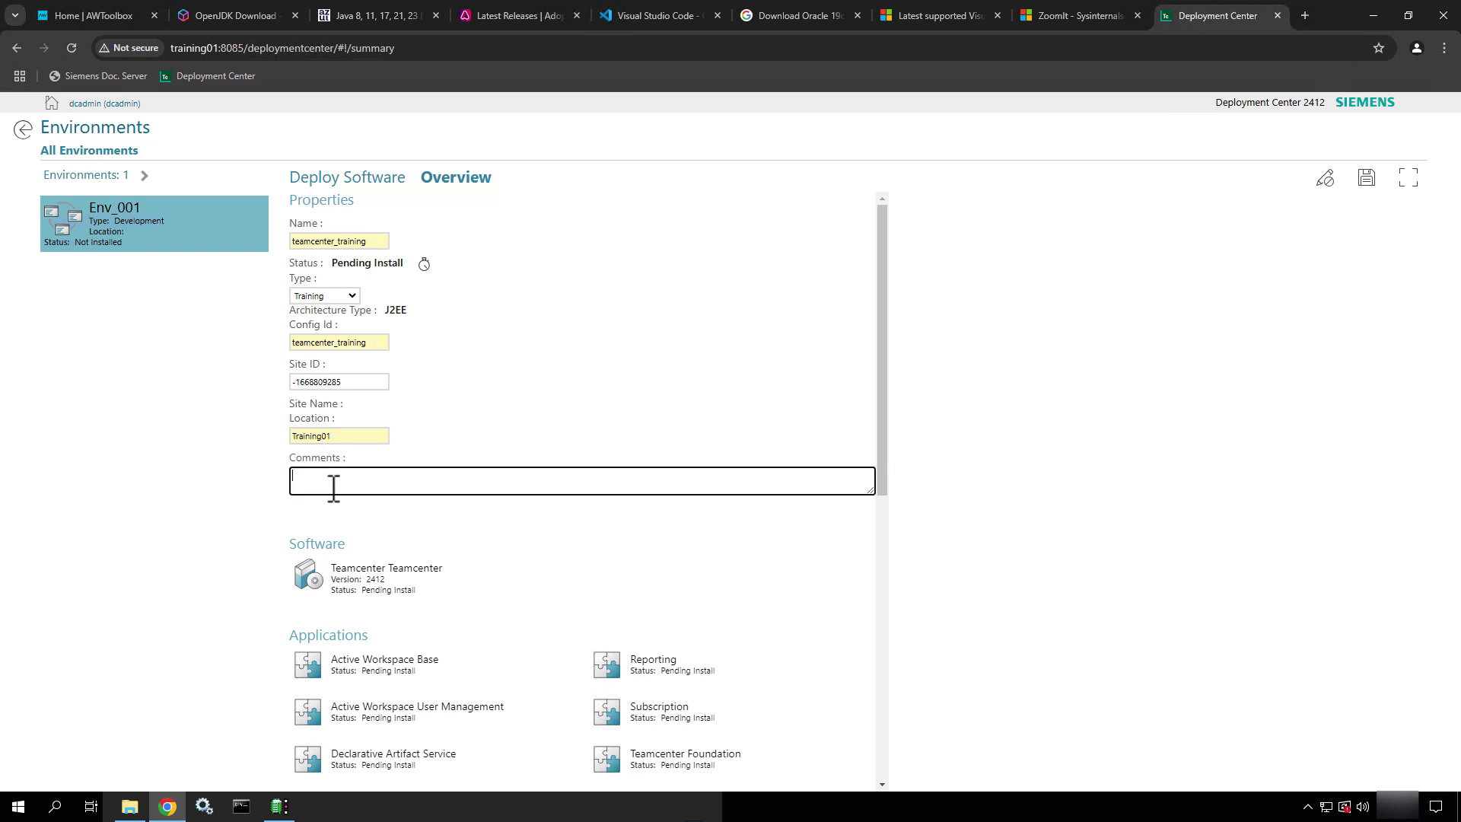
{"action": "type", "text": "Teamcen"}
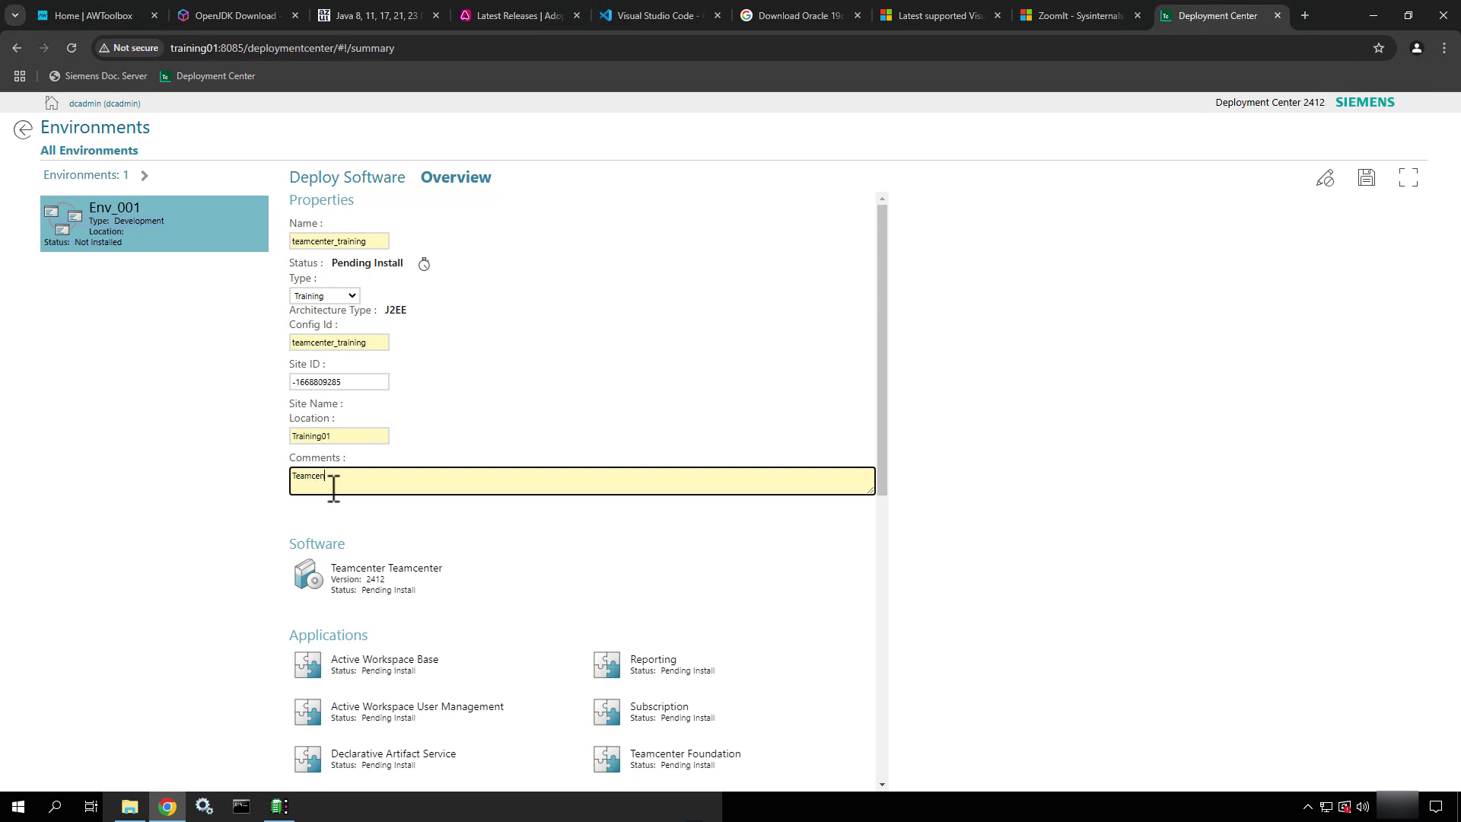
{"action": "type", "text": "ter and Active Workspace Environment for Trainin"}
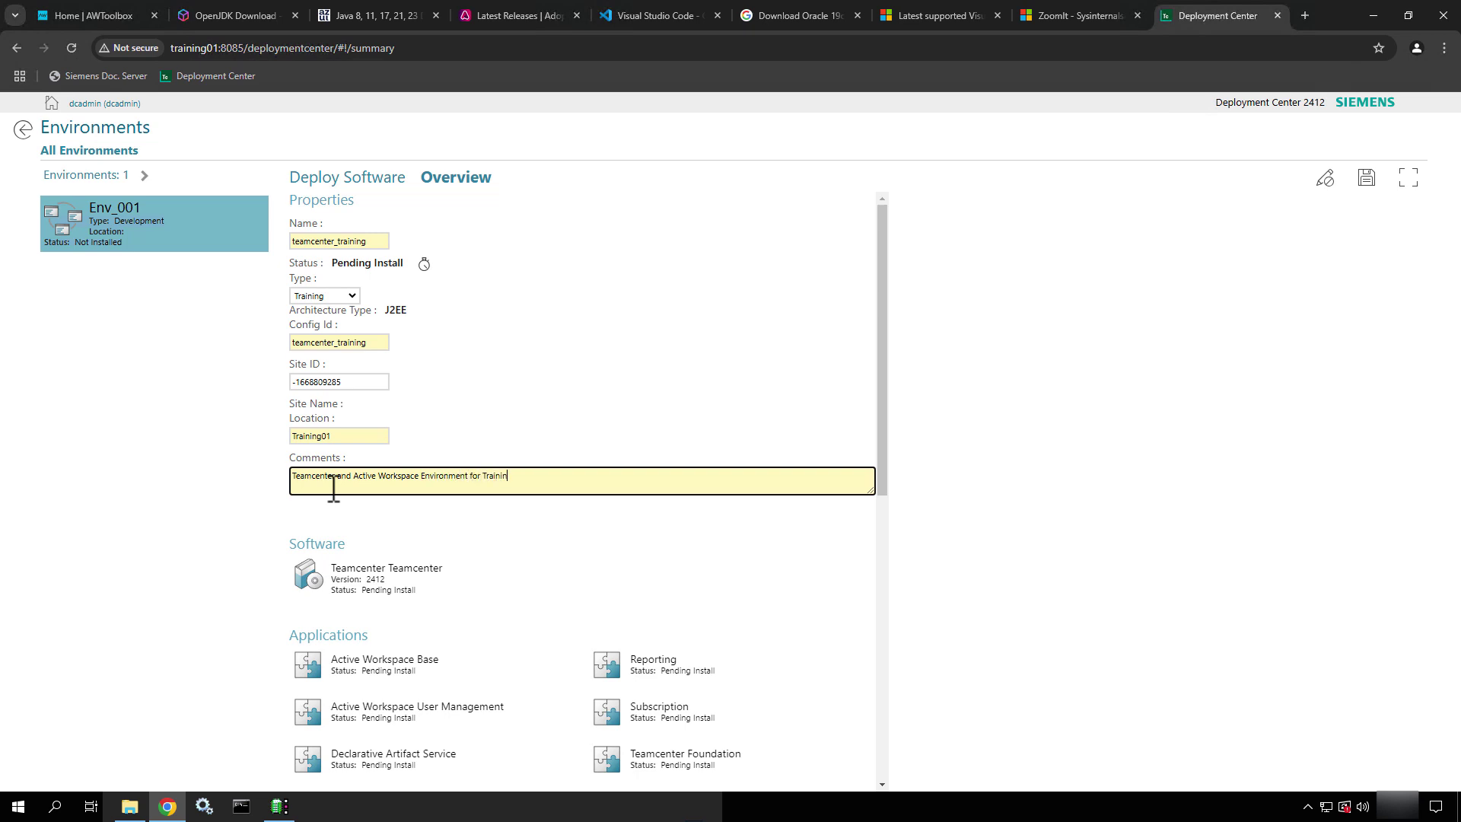
{"action": "type", "text": "g Purposes."}
{"action": "scroll", "coordinate": [411, 620], "scroll_direction": "down", "scroll_amount": 4}
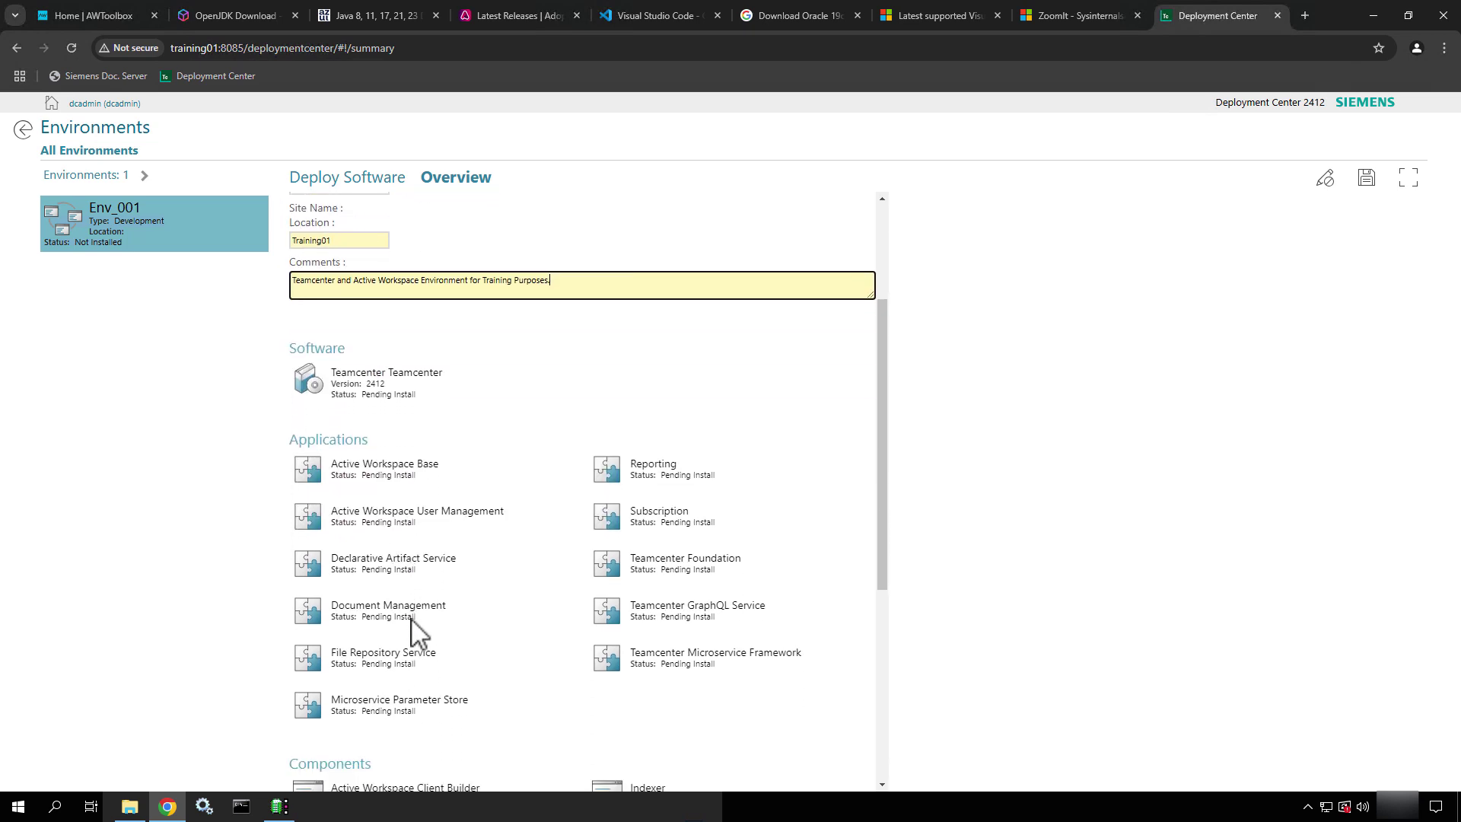
{"action": "scroll", "coordinate": [411, 619], "scroll_direction": "down", "scroll_amount": 1}
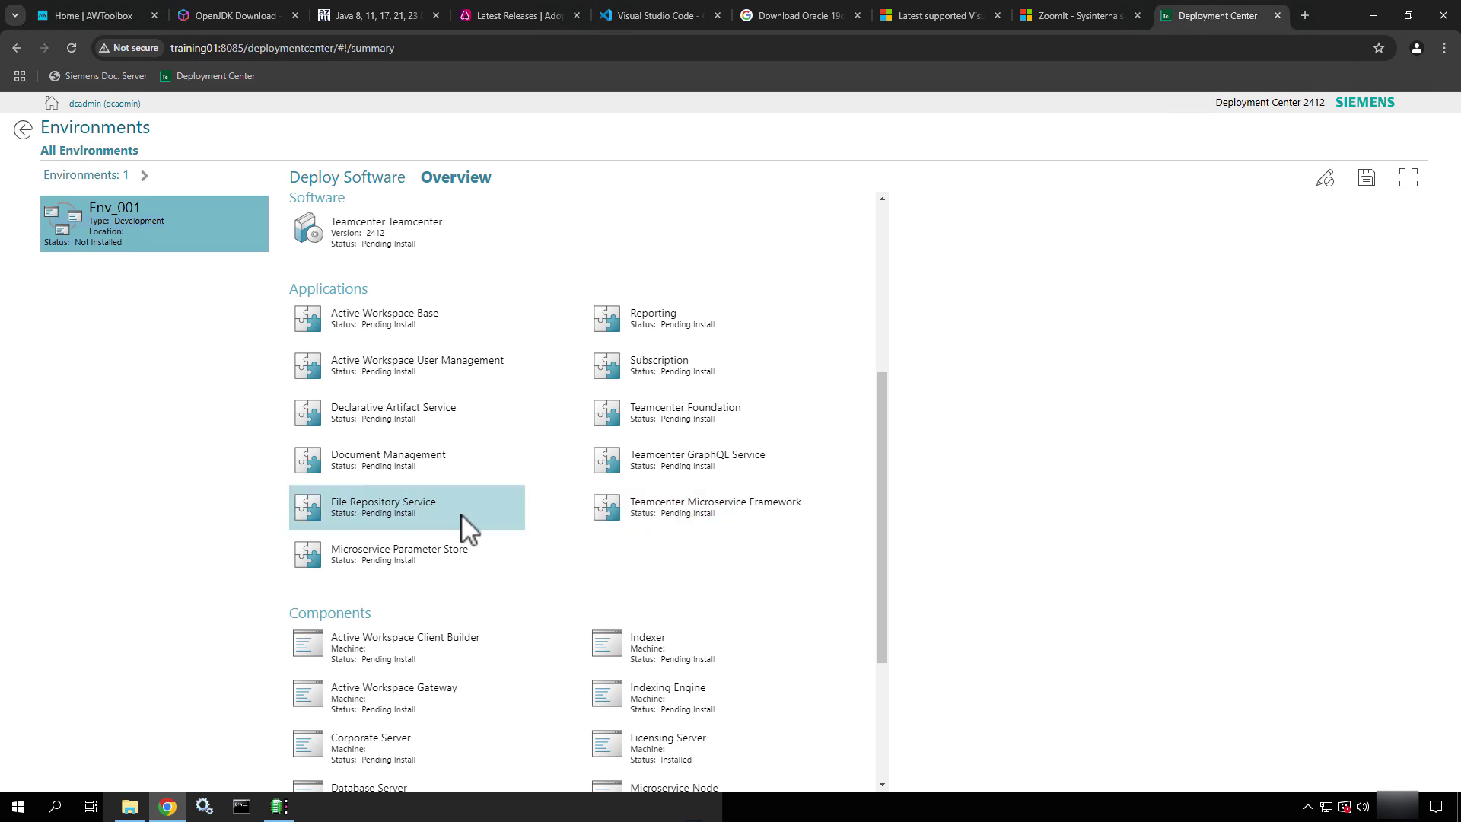
{"action": "scroll", "coordinate": [461, 515], "scroll_direction": "down", "scroll_amount": 2}
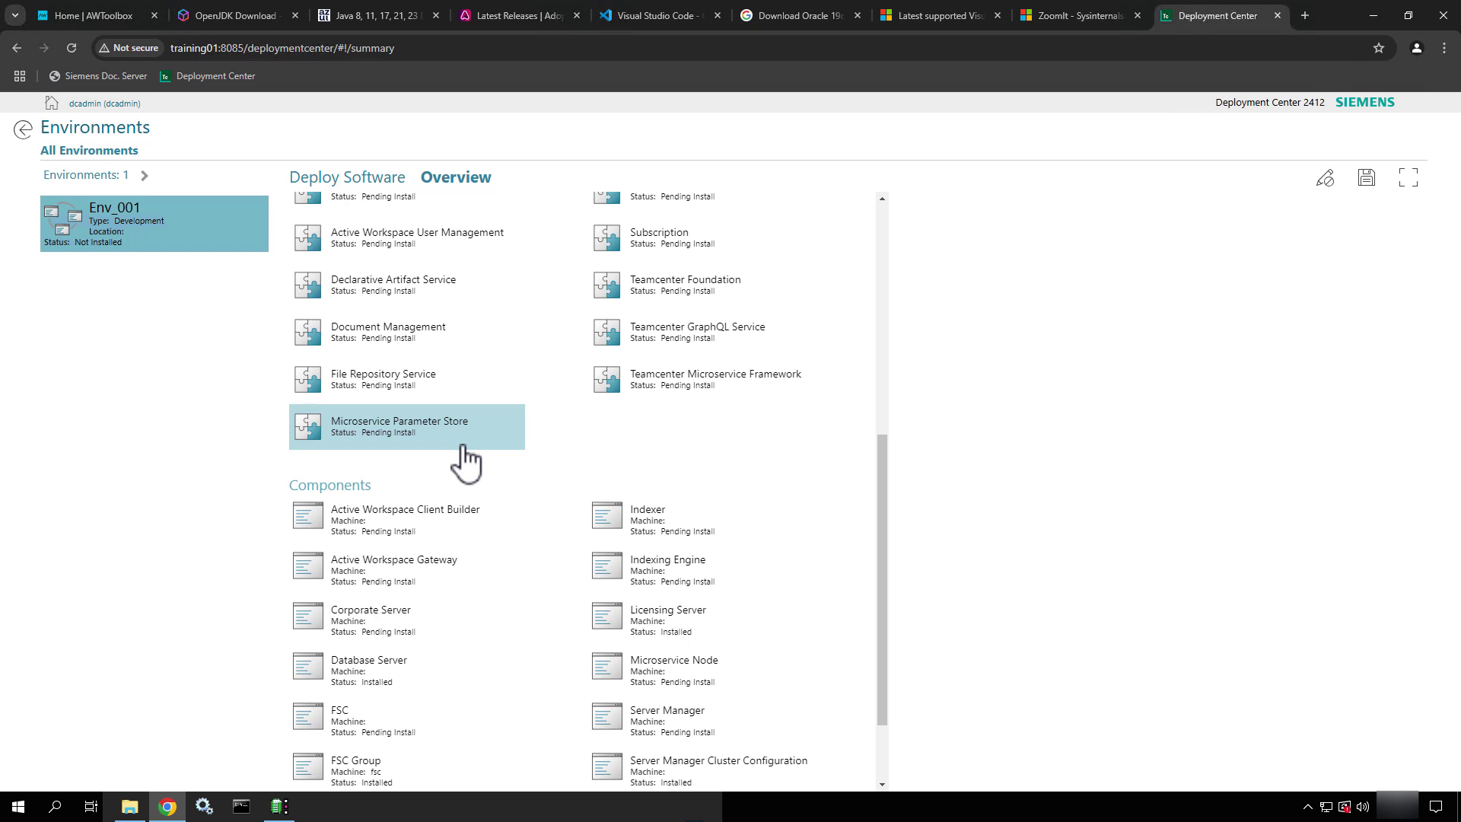
{"action": "scroll", "coordinate": [466, 460], "scroll_direction": "down", "scroll_amount": 2}
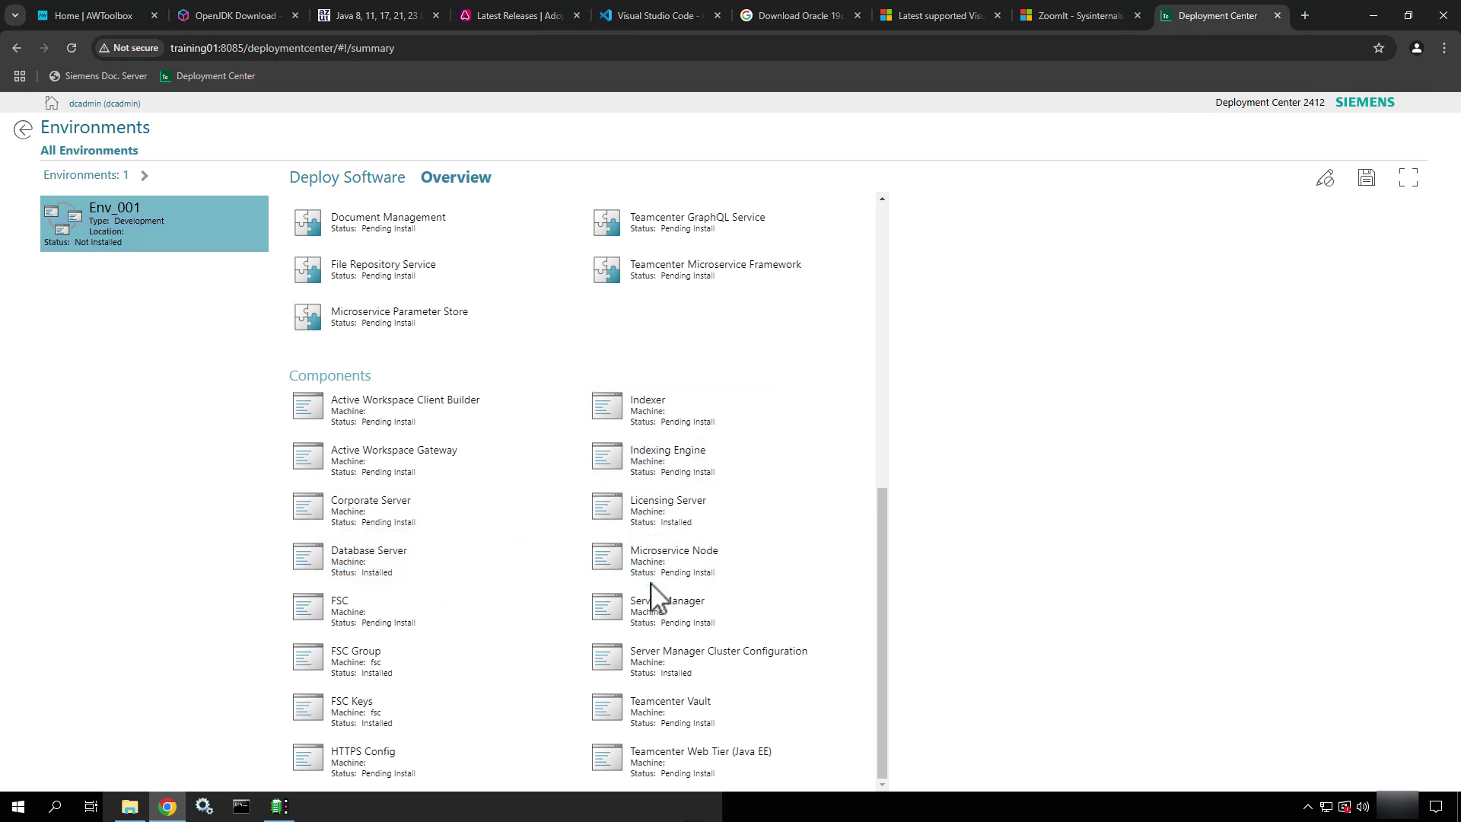
{"action": "scroll", "coordinate": [532, 443], "scroll_direction": "up", "scroll_amount": 8}
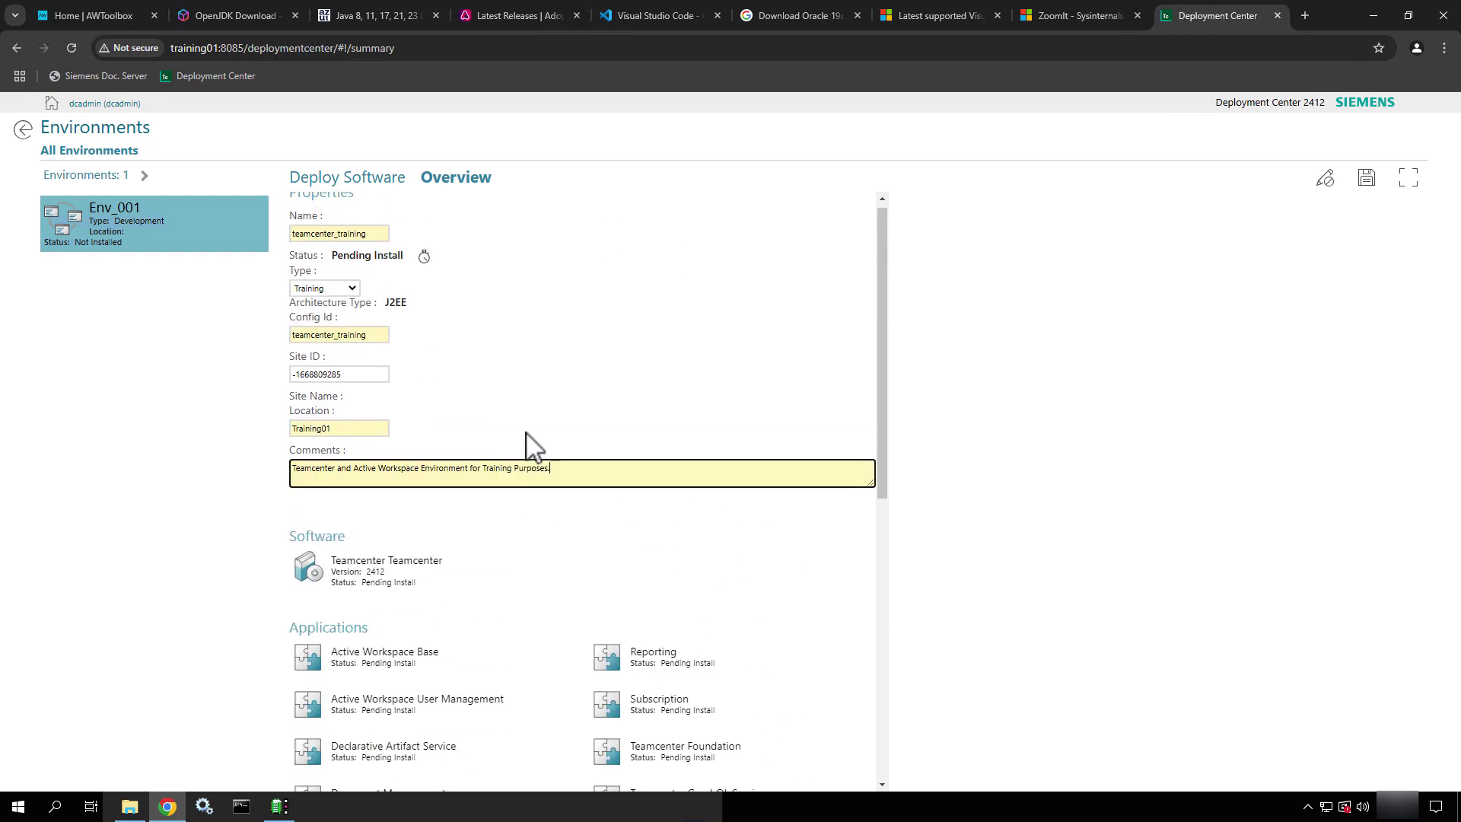
{"action": "scroll", "coordinate": [532, 444], "scroll_direction": "up", "scroll_amount": 1}
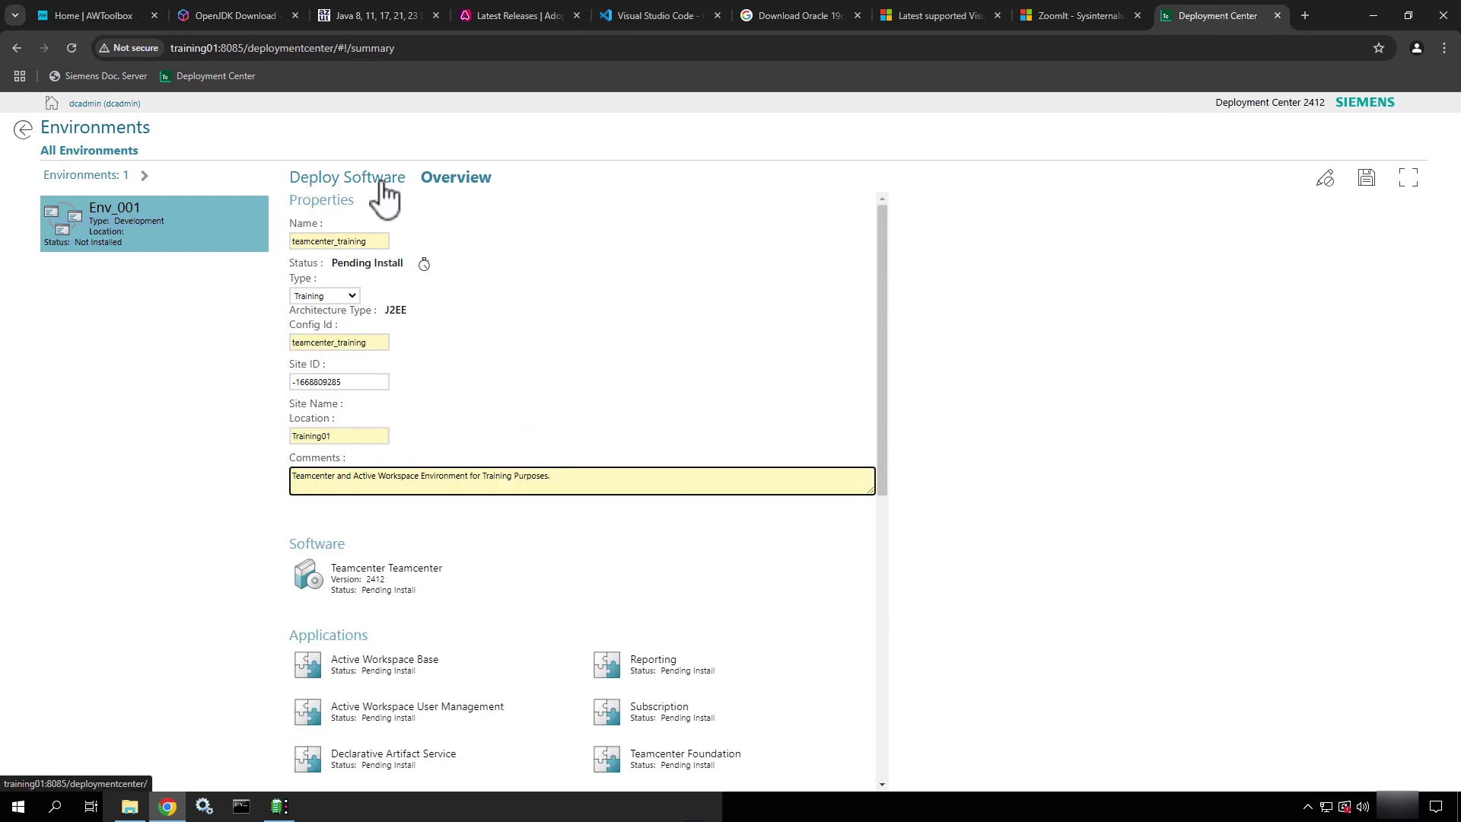
Save the teamcenter_training properties and go back to the Deploy Software wizard
{"action": "left_click", "coordinate": [1368, 181]}
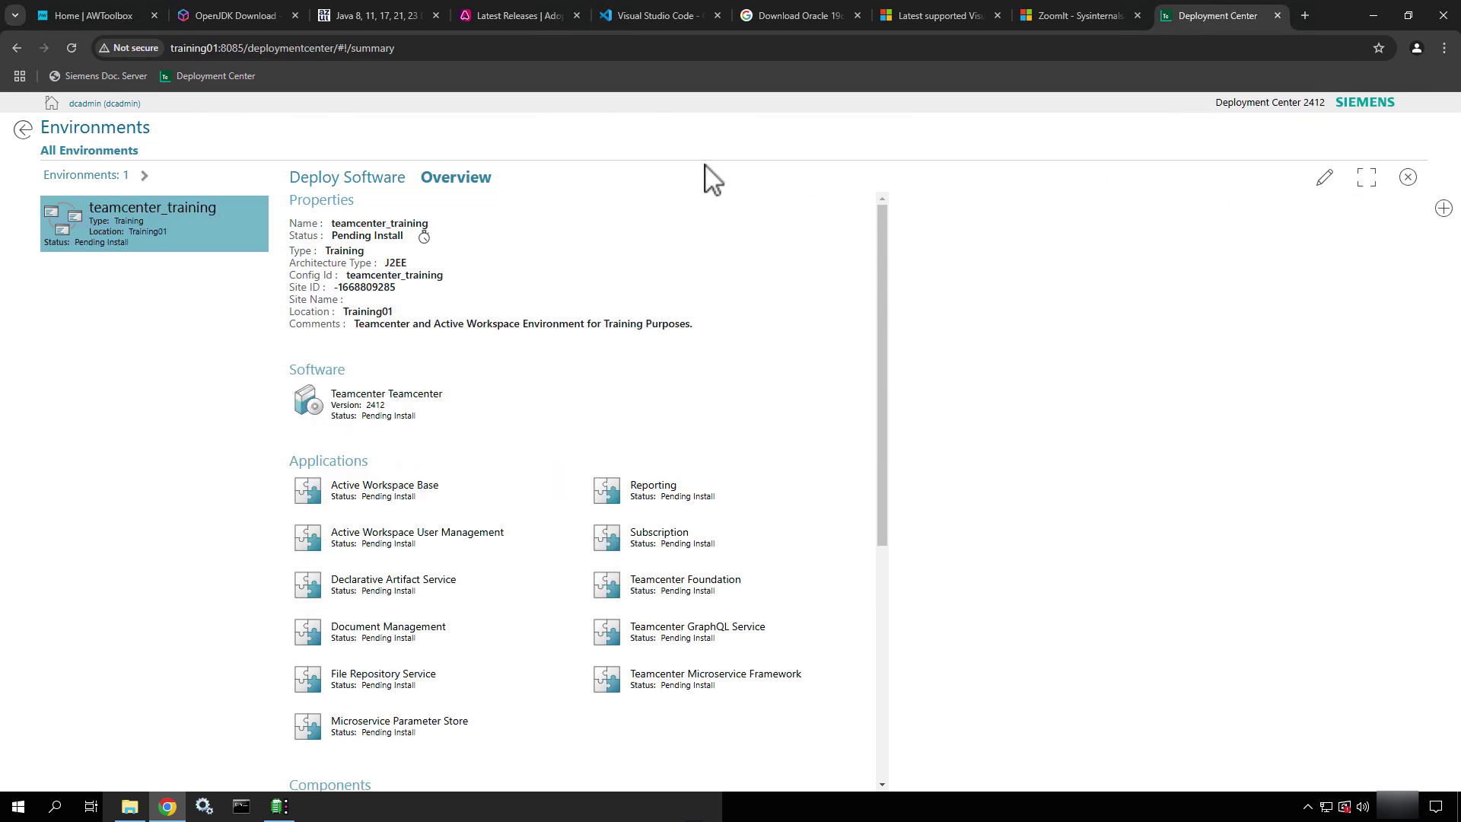
{"action": "left_click", "coordinate": [340, 195]}
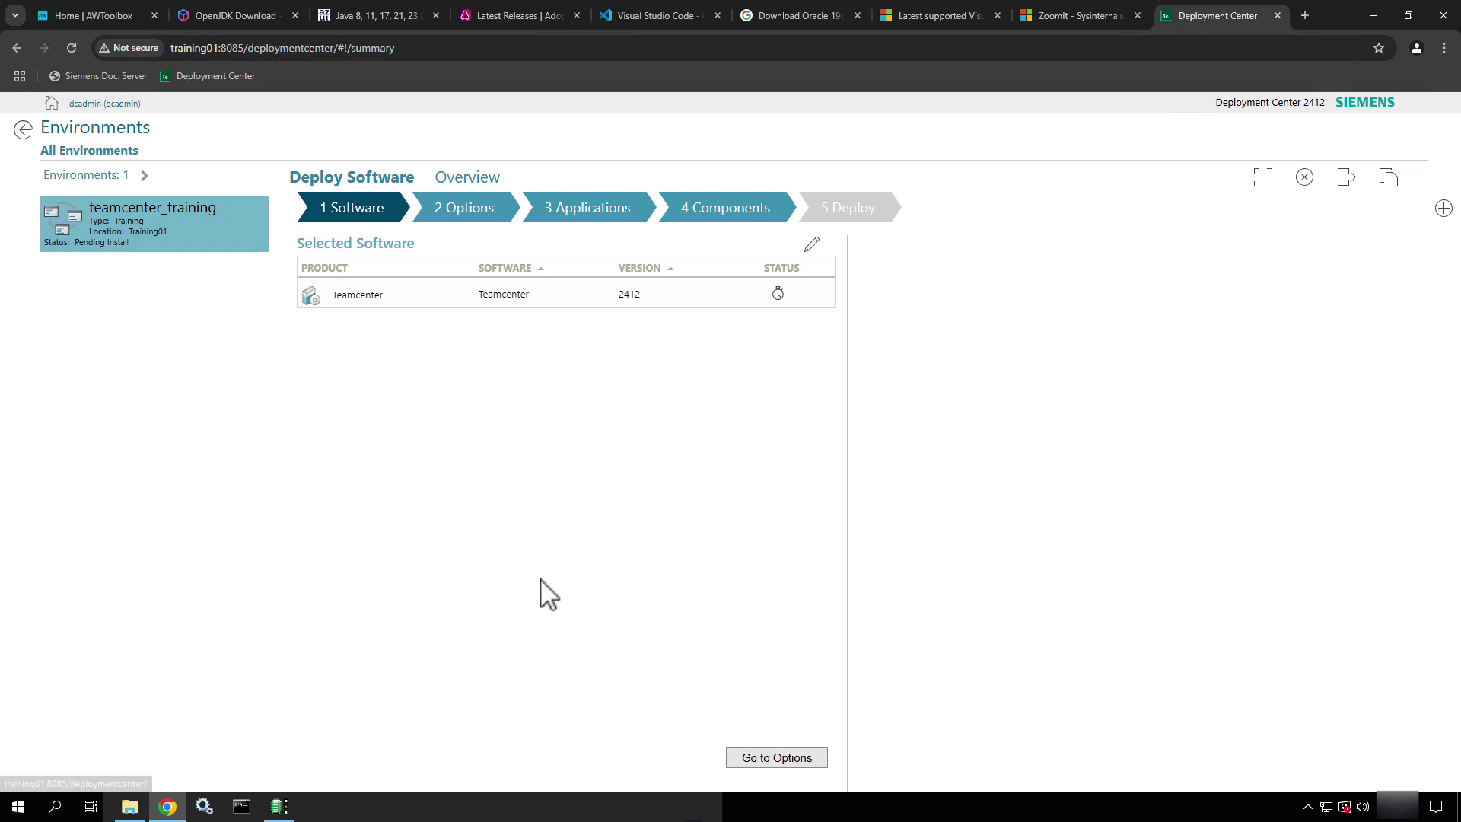
{"action": "left_click", "coordinate": [776, 758]}
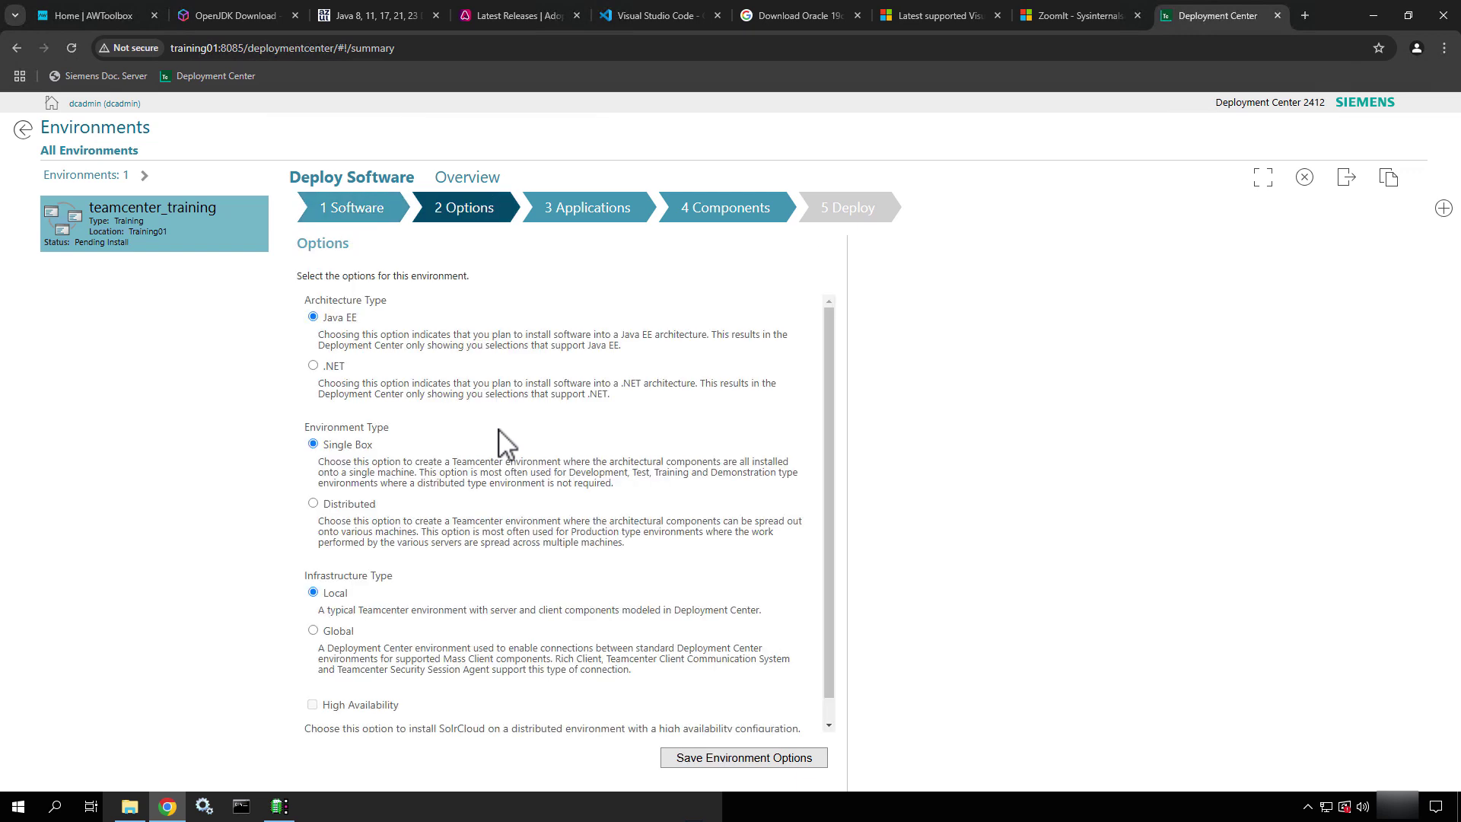
{"action": "scroll", "coordinate": [505, 449], "scroll_direction": "down", "scroll_amount": 1}
{"action": "scroll", "coordinate": [505, 453], "scroll_direction": "up", "scroll_amount": 1}
{"action": "left_click_drag", "start_coordinate": [374, 323], "coordinate": [475, 338], "text": "ctrl+shift"}
{"action": "key", "text": "ctrl+z"}
{"action": "left_click_drag", "start_coordinate": [355, 367], "coordinate": [439, 368], "text": "ctrl+shift"}
{"action": "key", "text": "ctrl+z"}
{"action": "scroll", "coordinate": [441, 384], "scroll_direction": "down", "scroll_amount": 1}
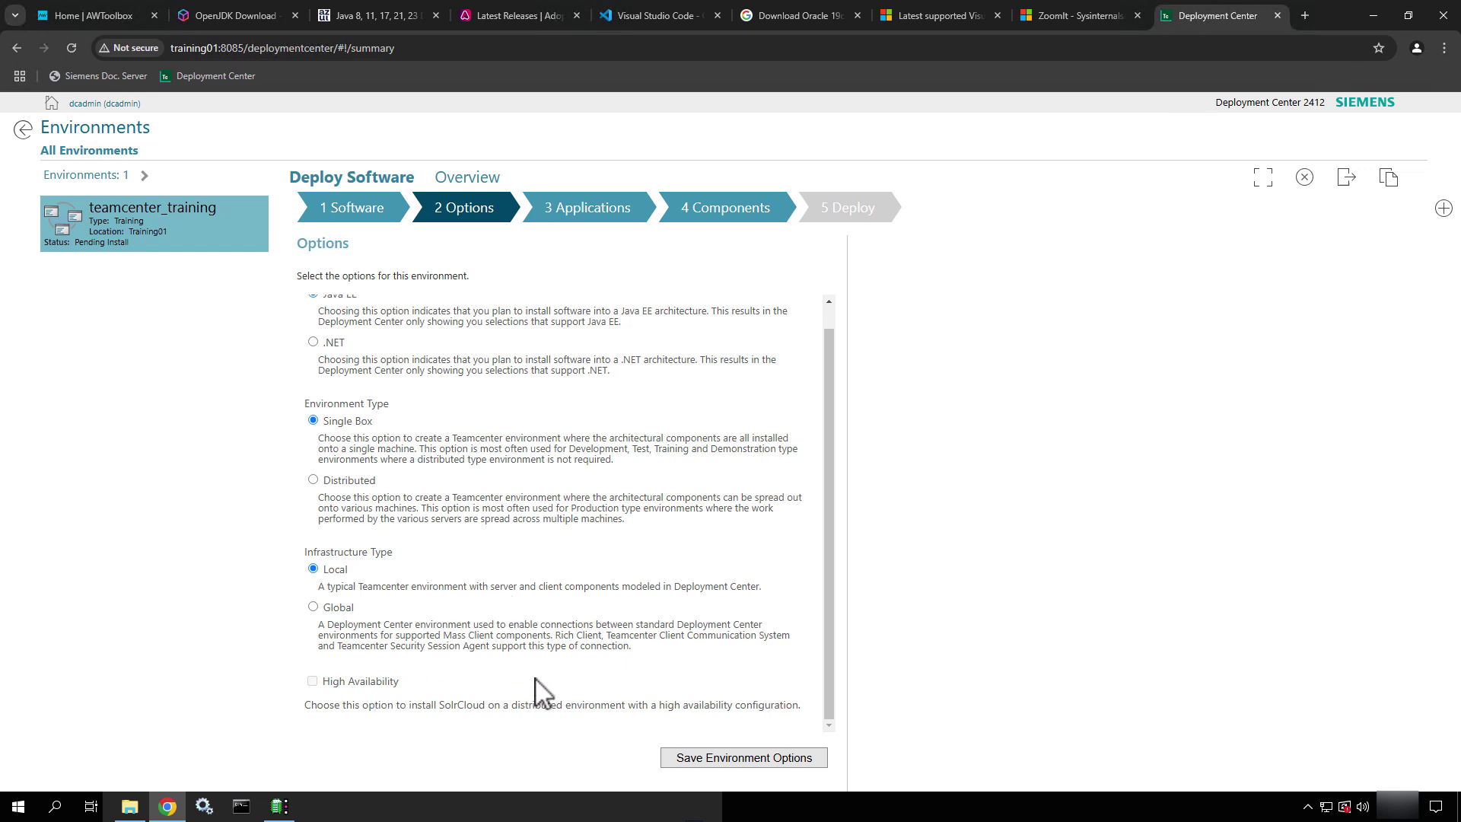
Save the Java EE, single-box, local environment options to reach the Applications step
{"action": "left_click", "coordinate": [746, 761]}
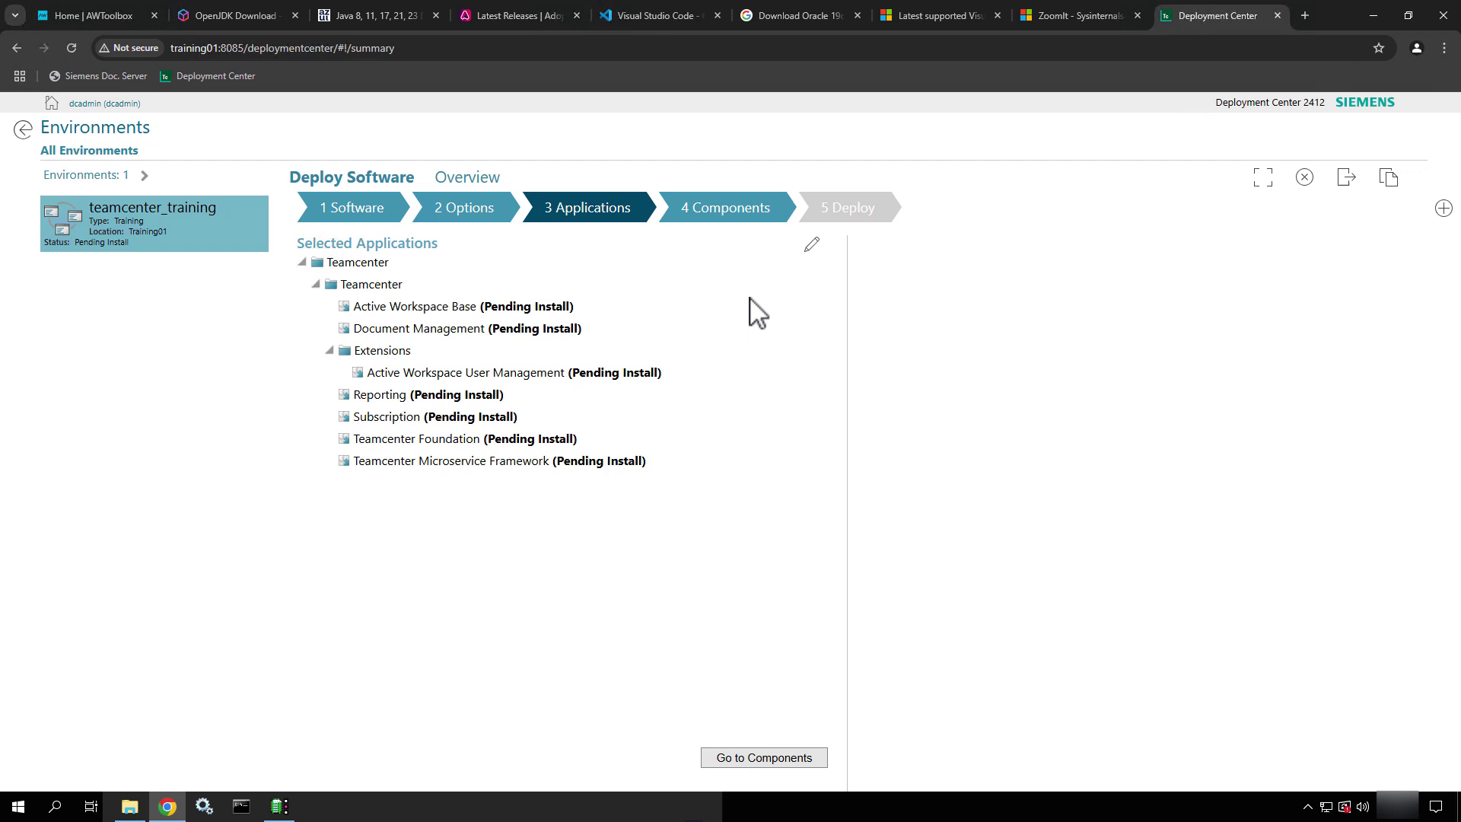
Tick 3D Visualization, Access Manager Active Workspace, Active Workspace Assistant and Visualization 2D Viewer
{"action": "left_click", "coordinate": [811, 247]}
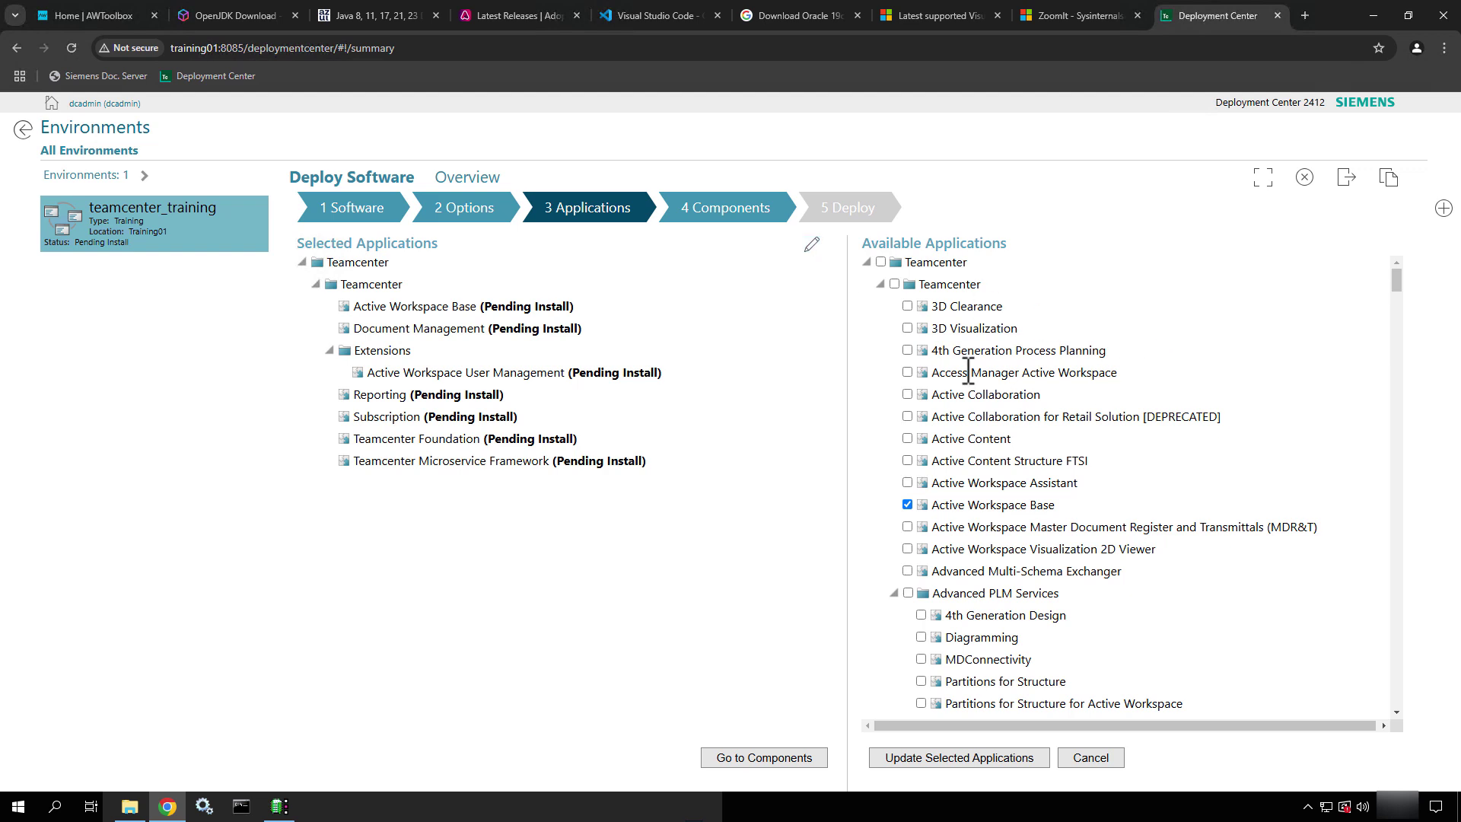
{"action": "left_click", "coordinate": [908, 328]}
{"action": "left_click", "coordinate": [908, 373]}
{"action": "scroll", "coordinate": [911, 388], "scroll_direction": "down", "scroll_amount": 2}
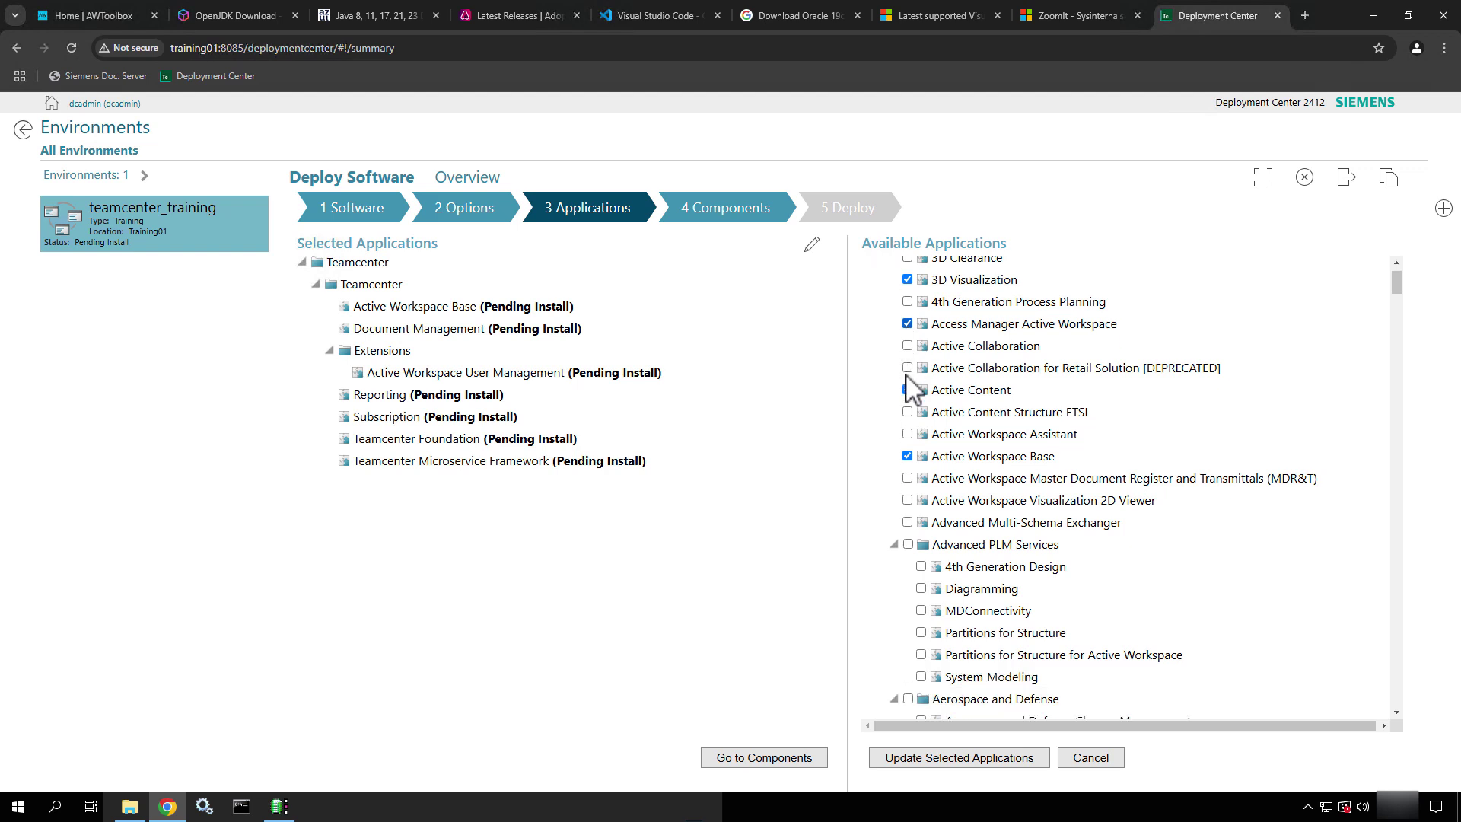
{"action": "scroll", "coordinate": [911, 388], "scroll_direction": "down", "scroll_amount": 1}
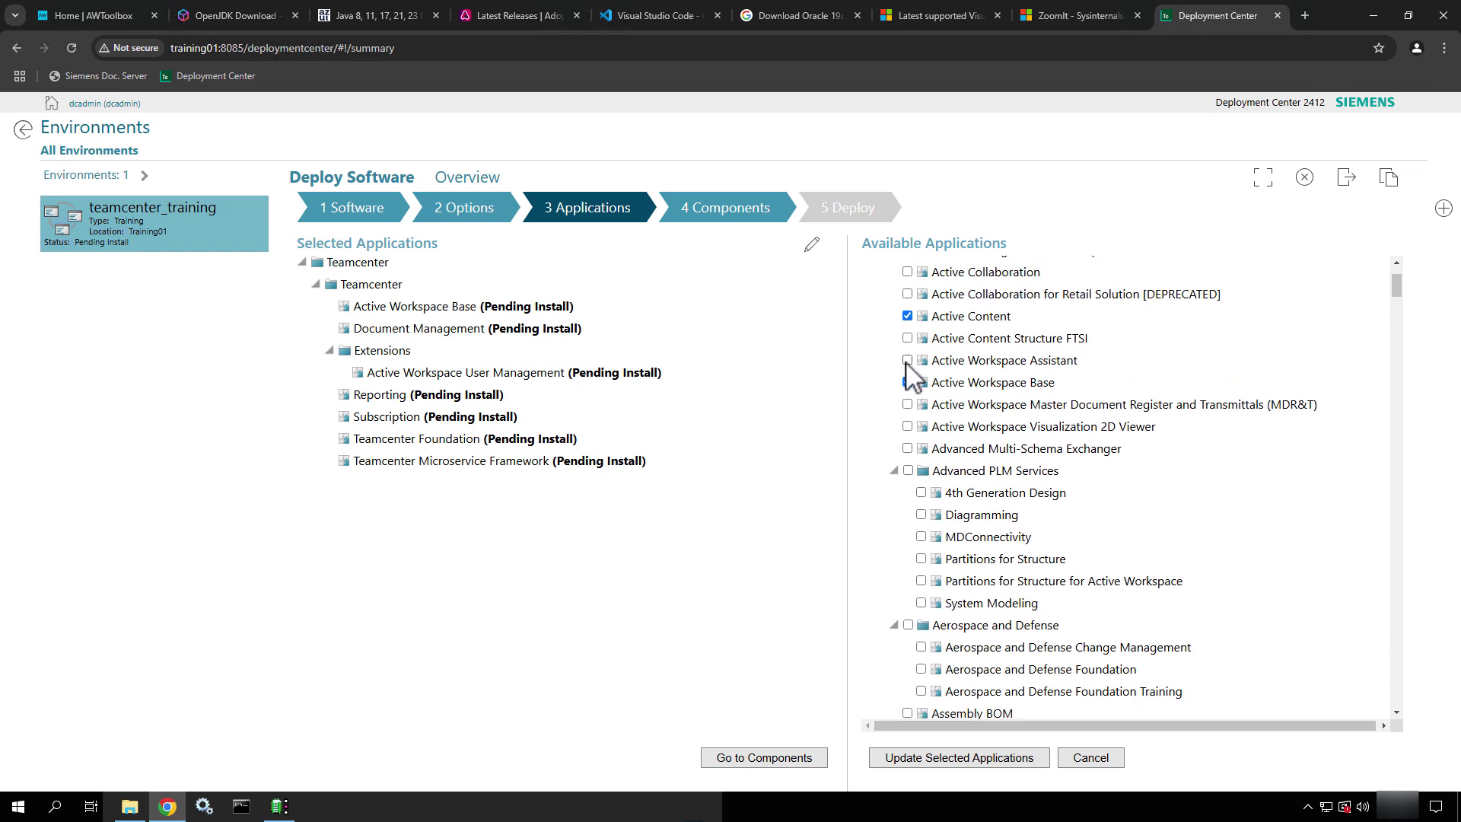
{"action": "left_click", "coordinate": [908, 361]}
{"action": "scroll", "coordinate": [978, 364], "scroll_direction": "down", "scroll_amount": 3}
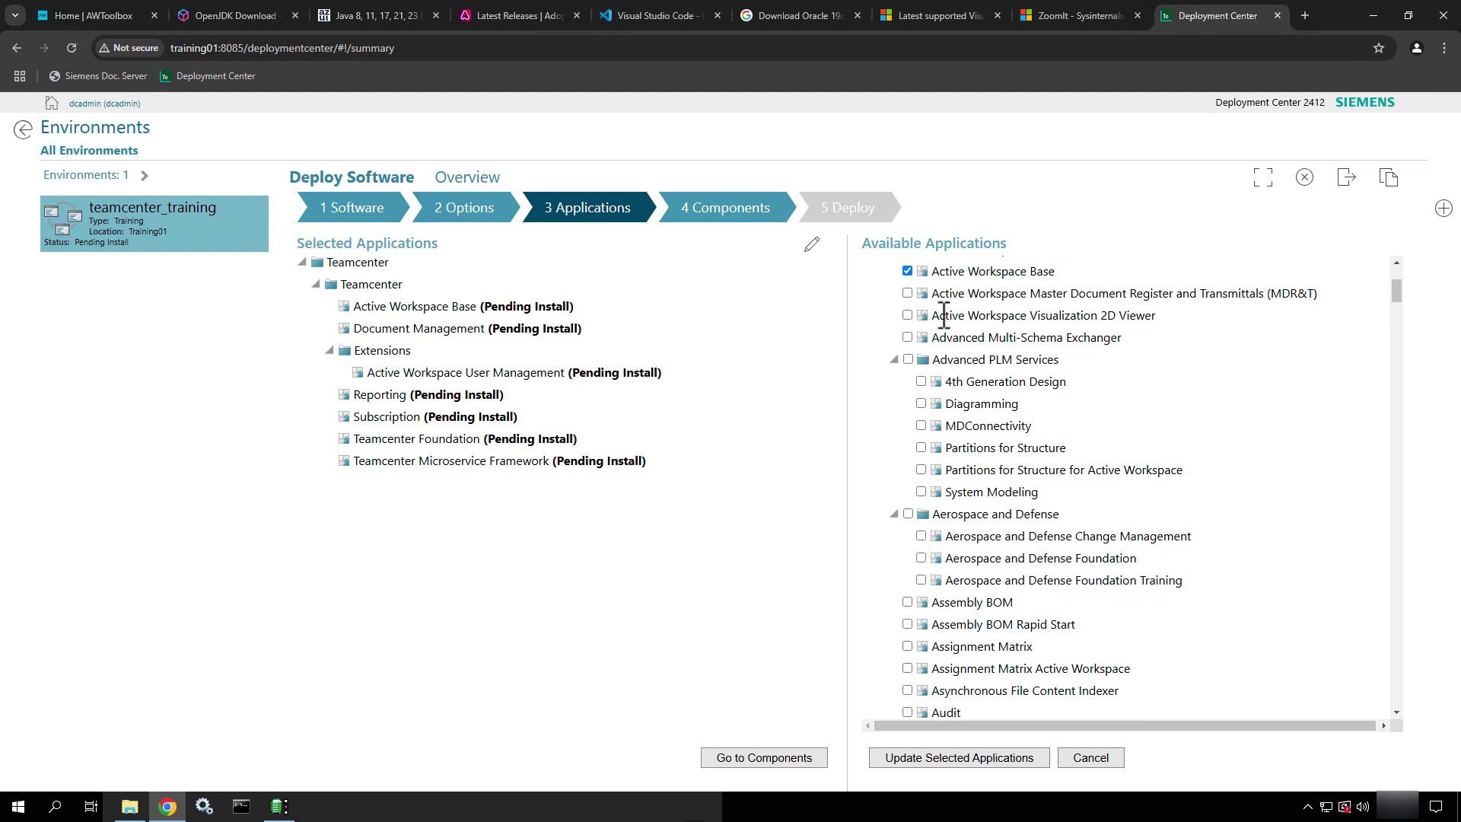
{"action": "left_click", "coordinate": [908, 315]}
Collapse Advanced PLM Services and Aerospace and Defense, then tick Assembly BOM and Audit
{"action": "left_click", "coordinate": [895, 360]}
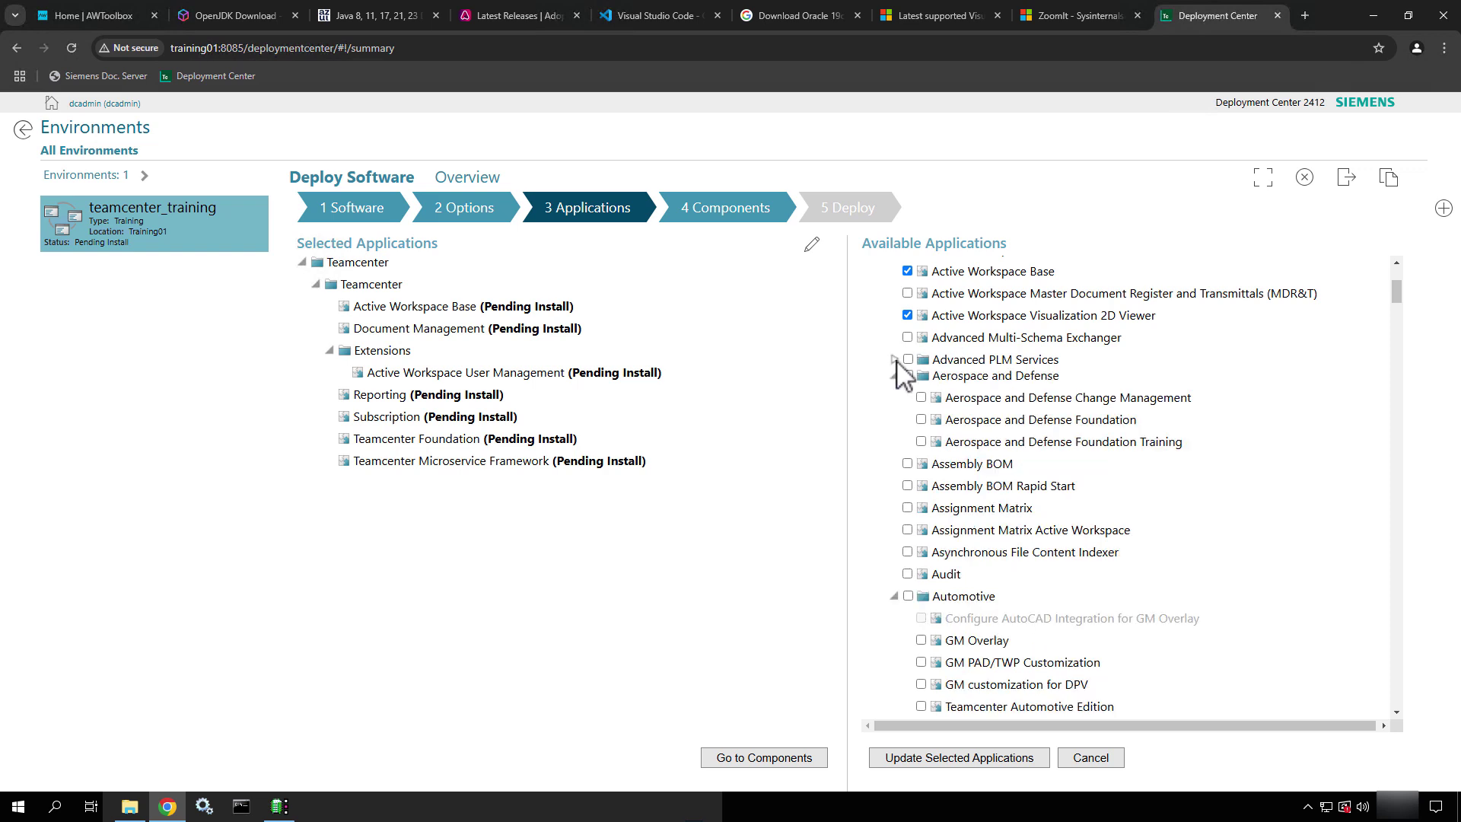
{"action": "left_click", "coordinate": [894, 375]}
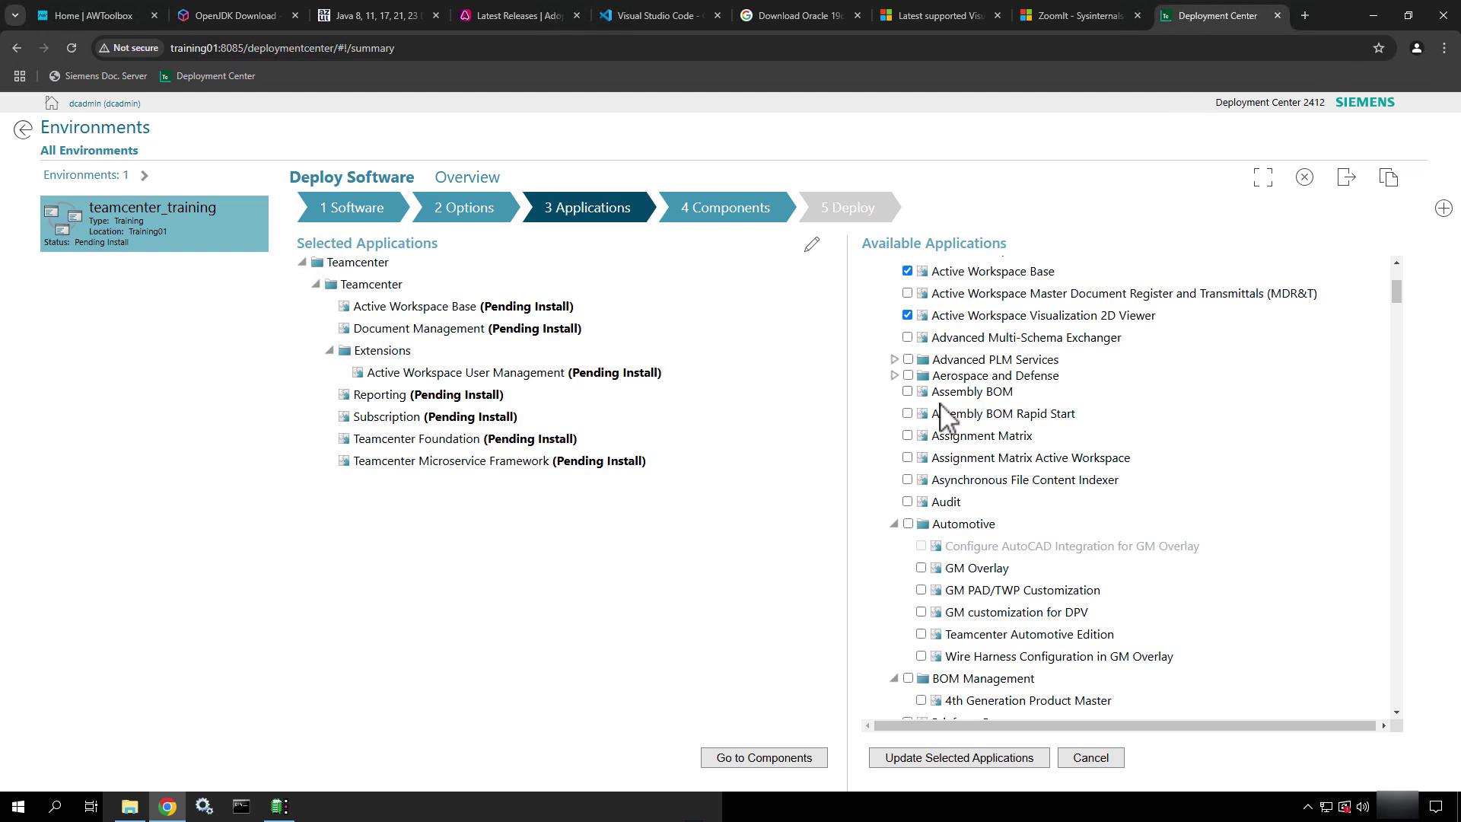
{"action": "left_click", "coordinate": [907, 392]}
{"action": "left_click", "coordinate": [907, 502]}
Collapse the Automotive, BOM Management, Consumer Packaged Goods, Content and Document Management and EDA Client groups
{"action": "left_click", "coordinate": [895, 523]}
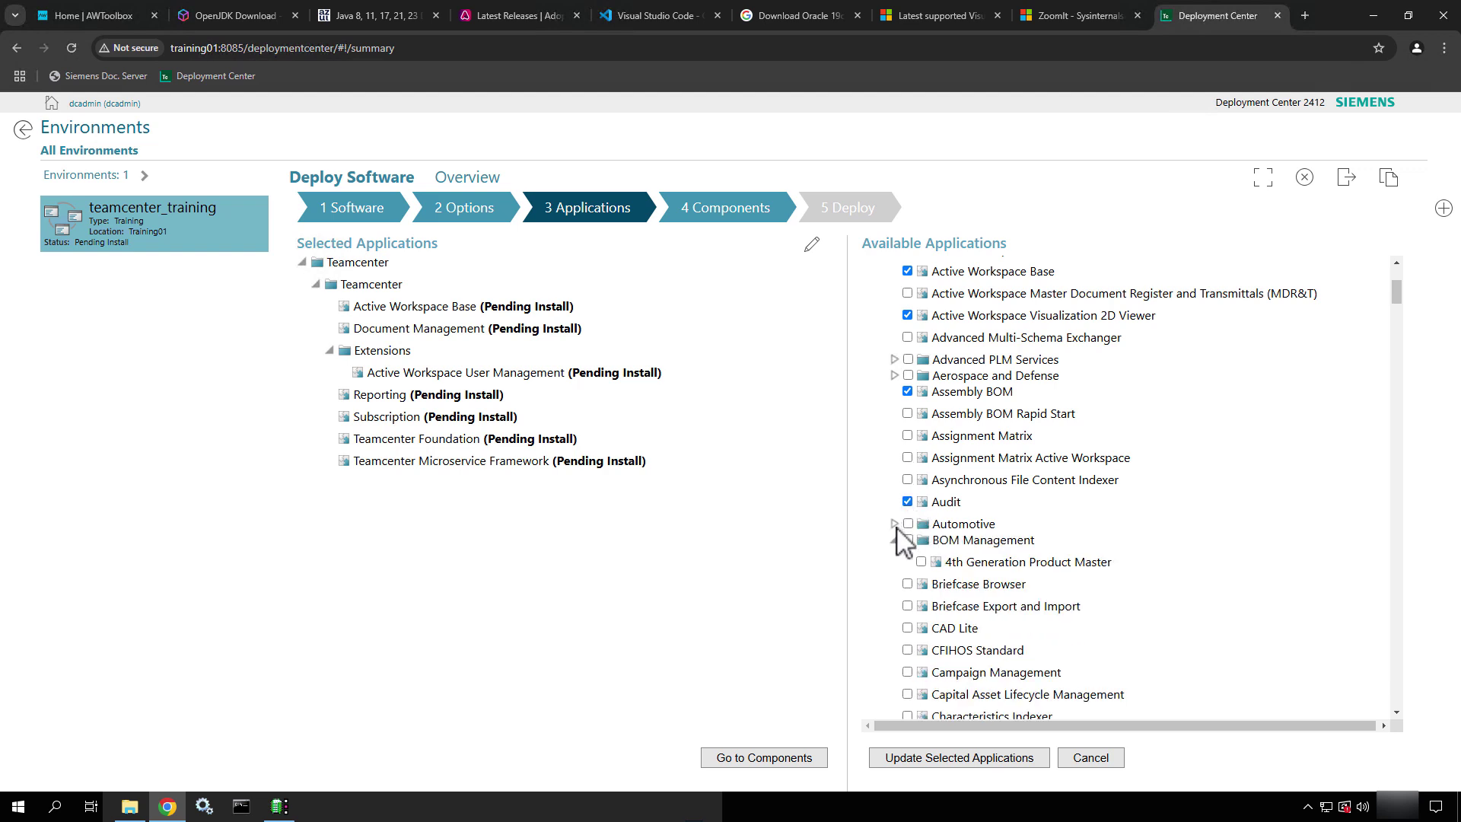
{"action": "scroll", "coordinate": [896, 528], "scroll_direction": "down", "scroll_amount": 3}
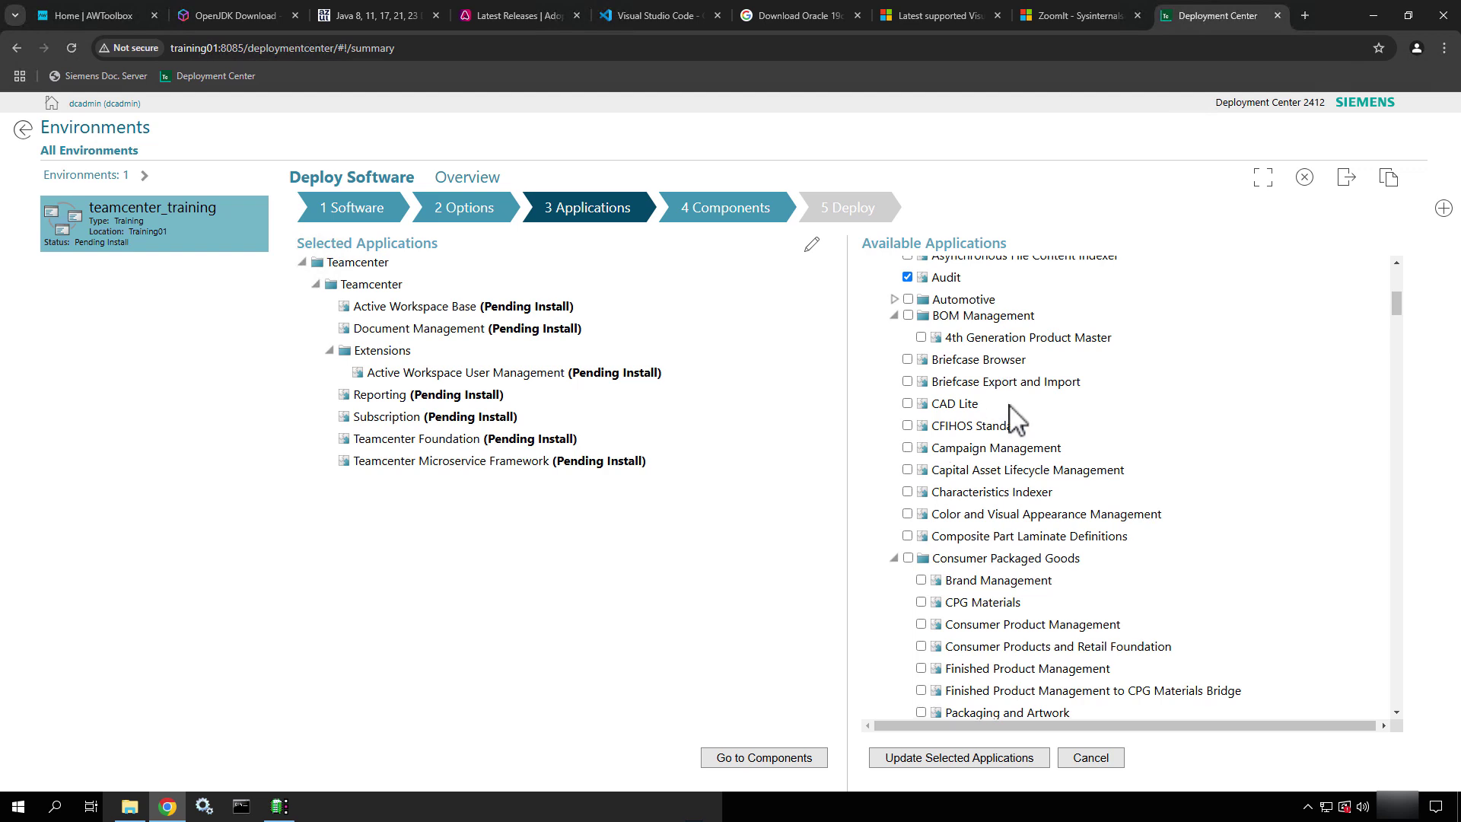
{"action": "left_click", "coordinate": [895, 316]}
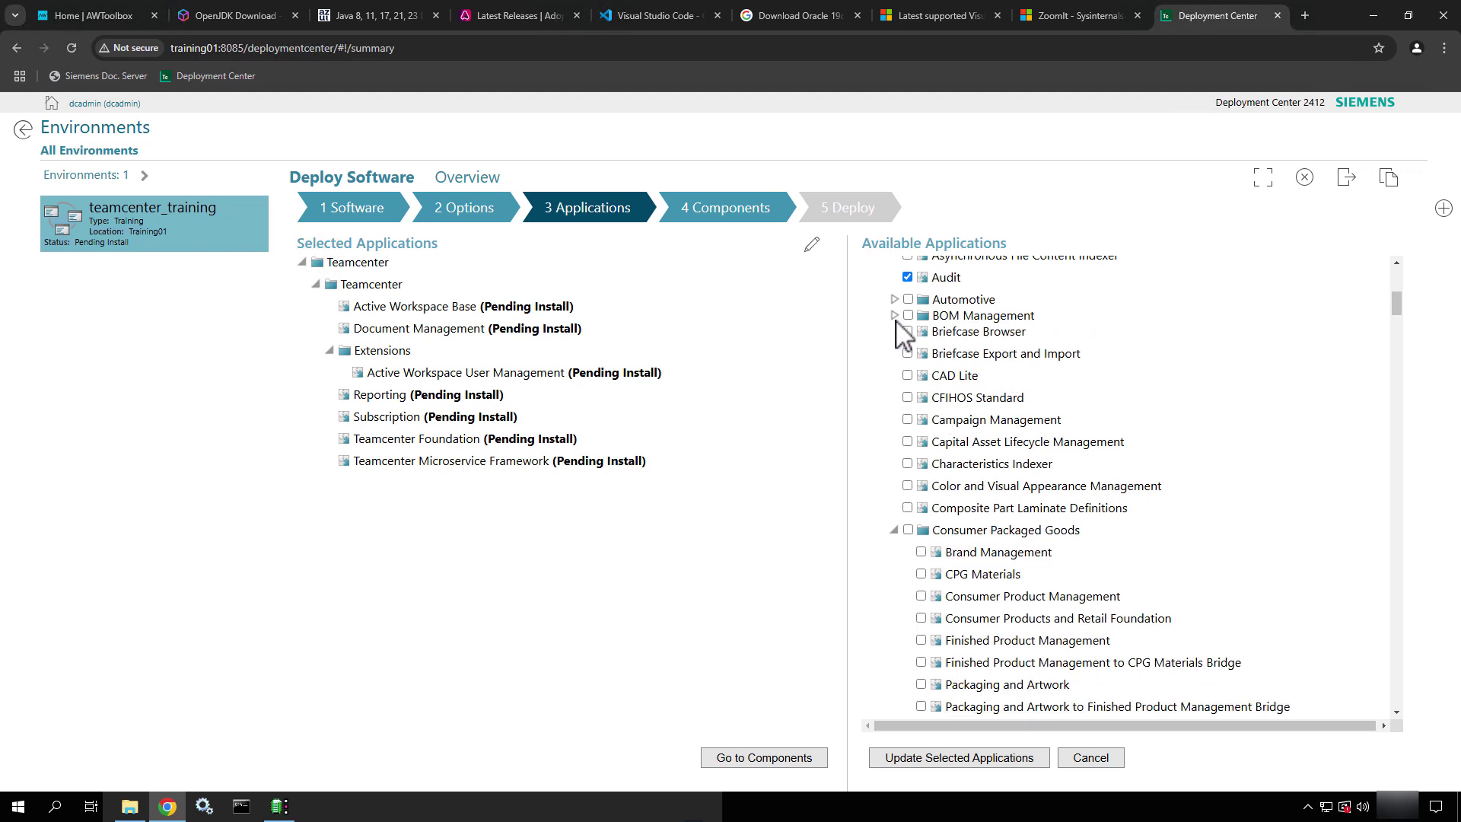
{"action": "scroll", "coordinate": [921, 491], "scroll_direction": "down", "scroll_amount": 3}
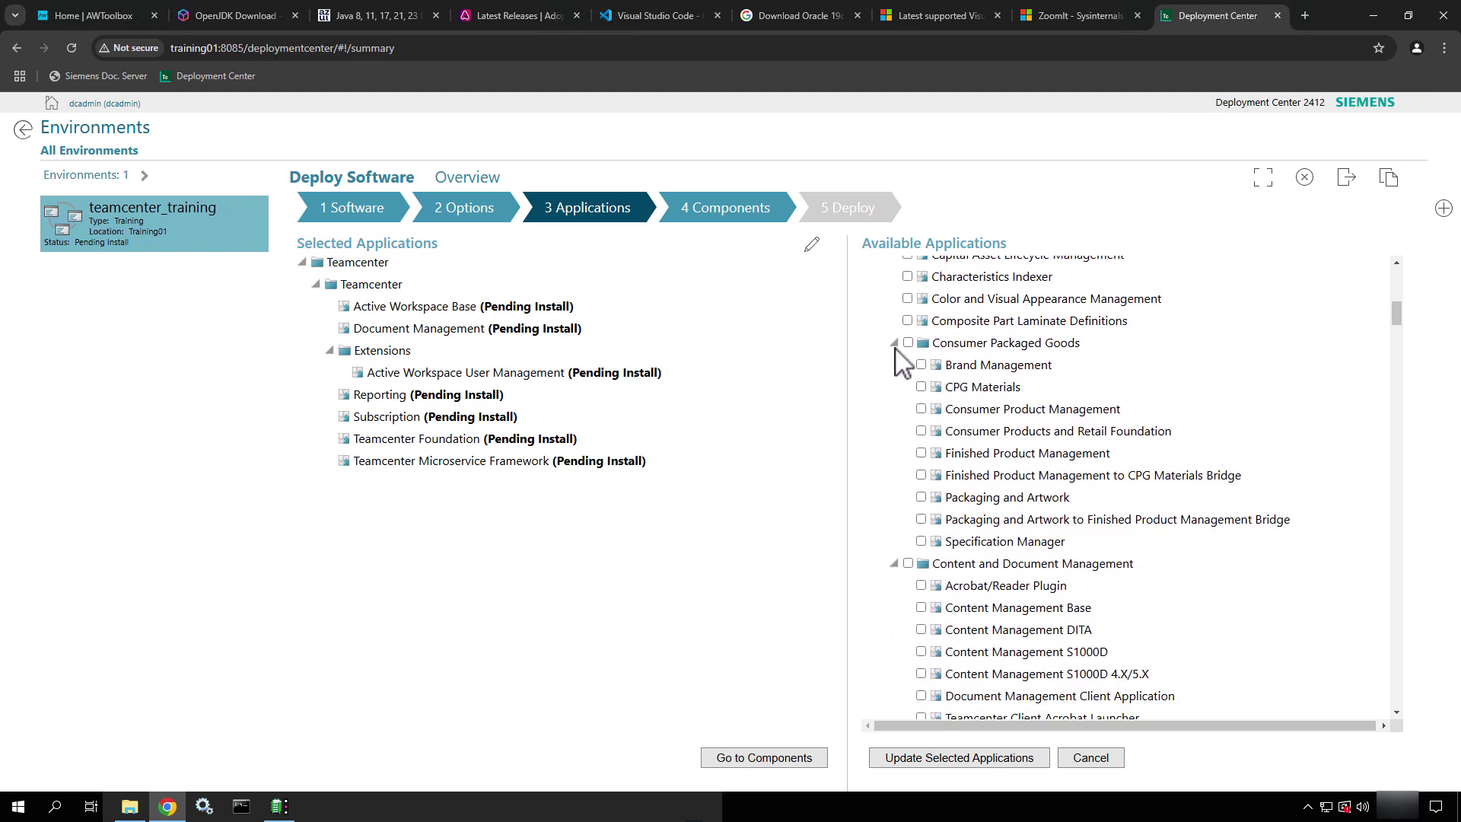
{"action": "left_click", "coordinate": [895, 343]}
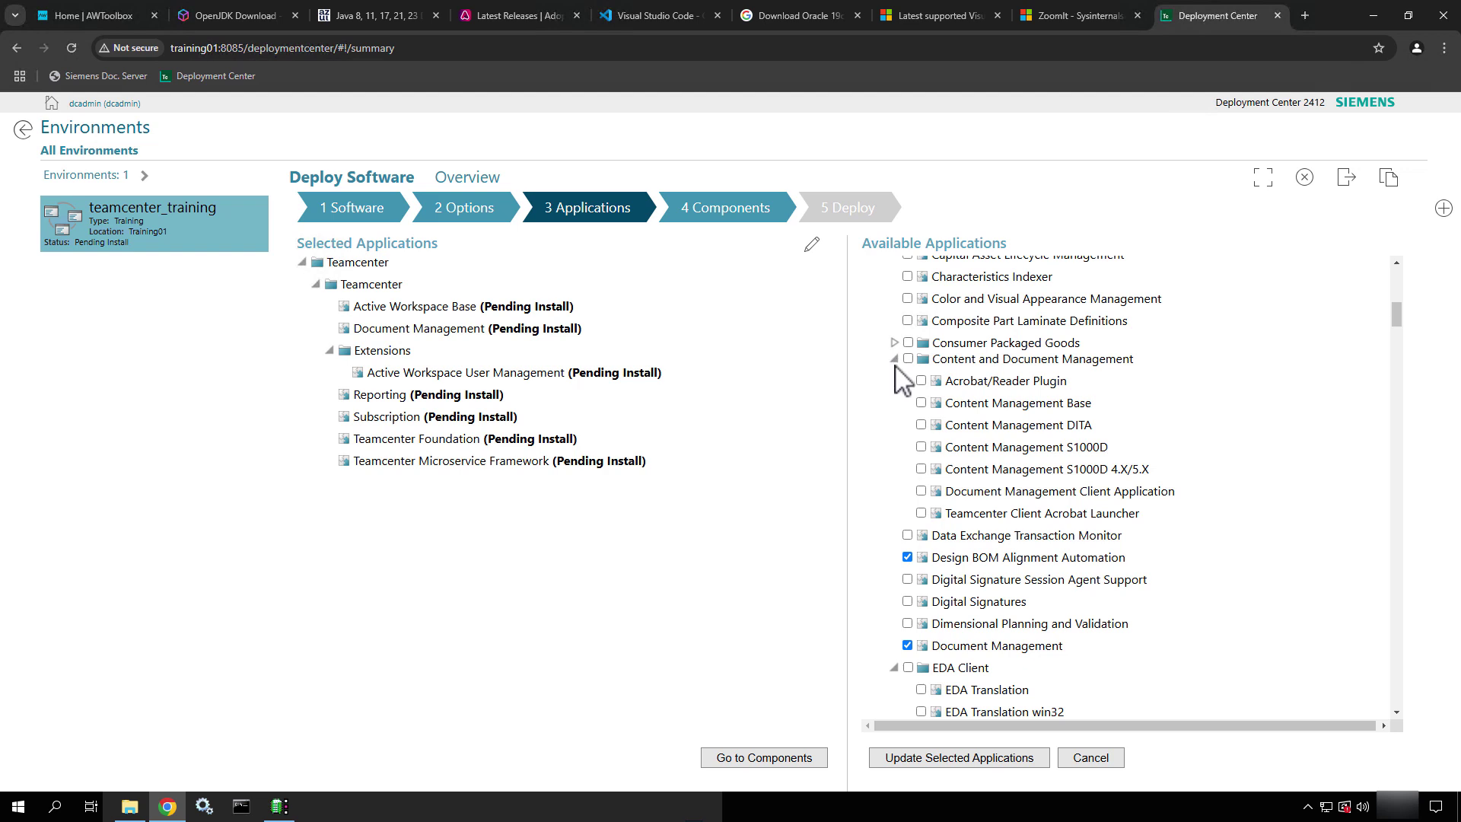
{"action": "left_click", "coordinate": [896, 358]}
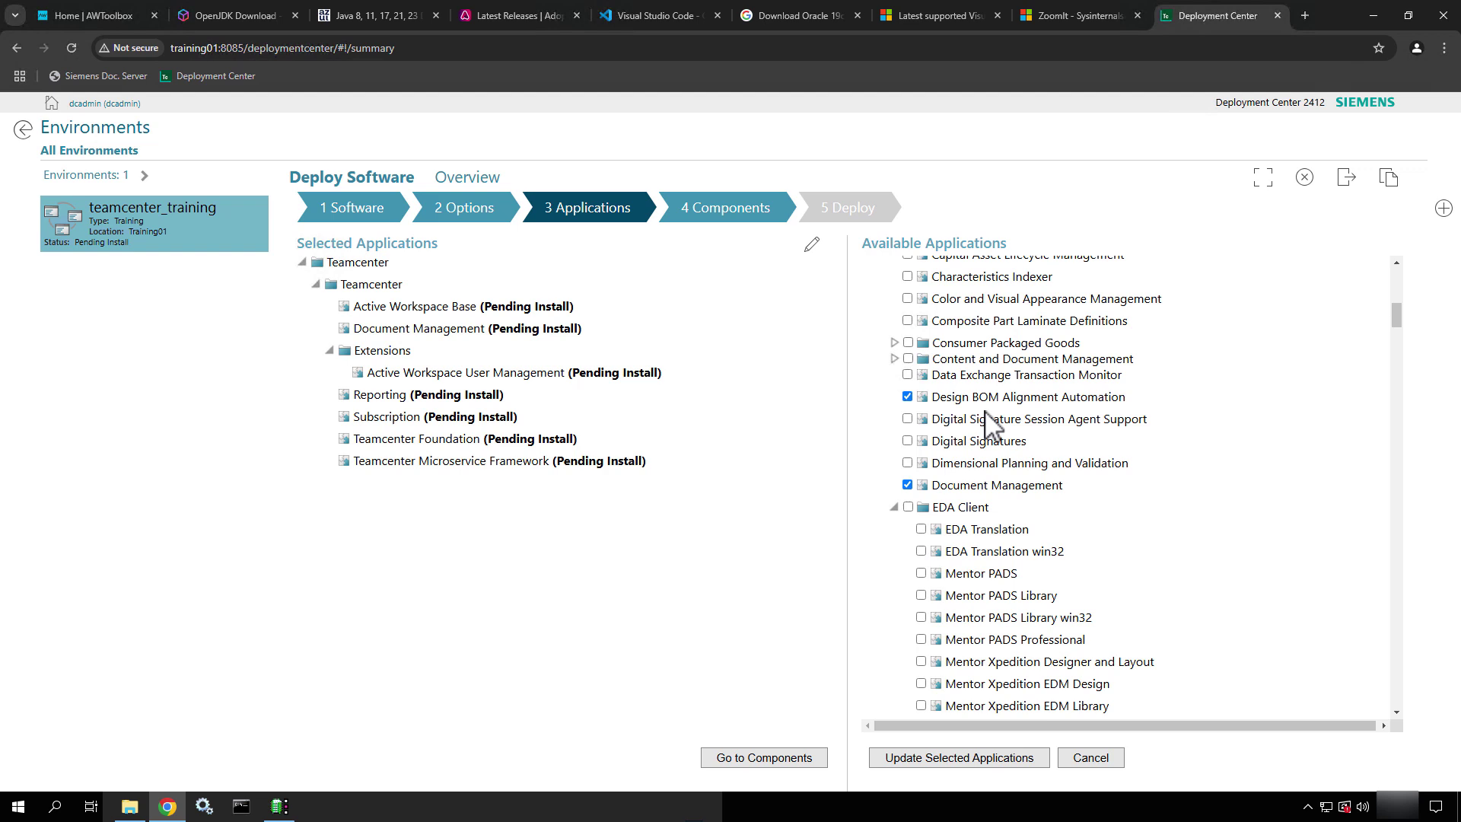
{"action": "scroll", "coordinate": [968, 518], "scroll_direction": "down", "scroll_amount": 2}
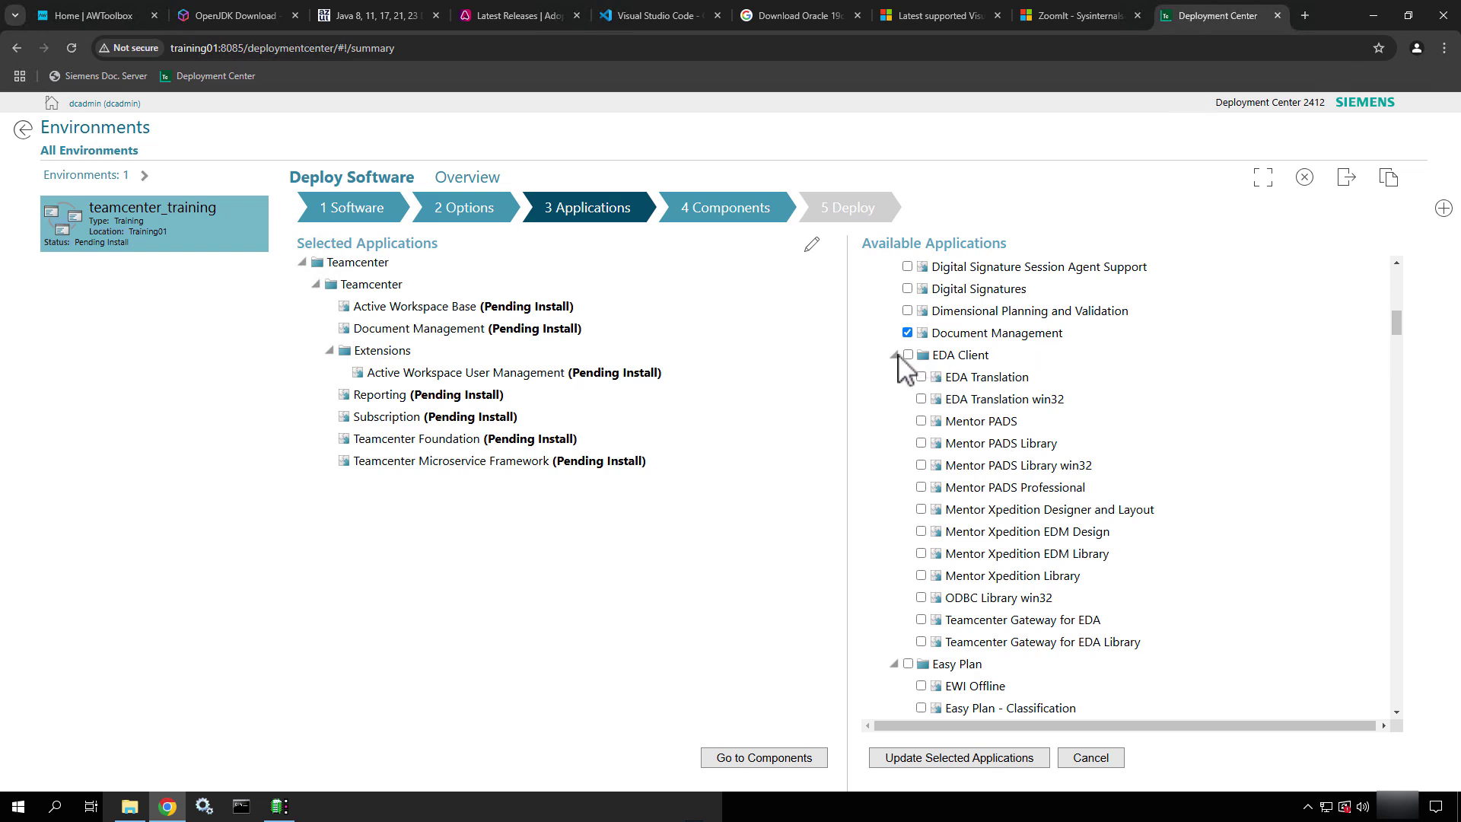
{"action": "left_click", "coordinate": [895, 355]}
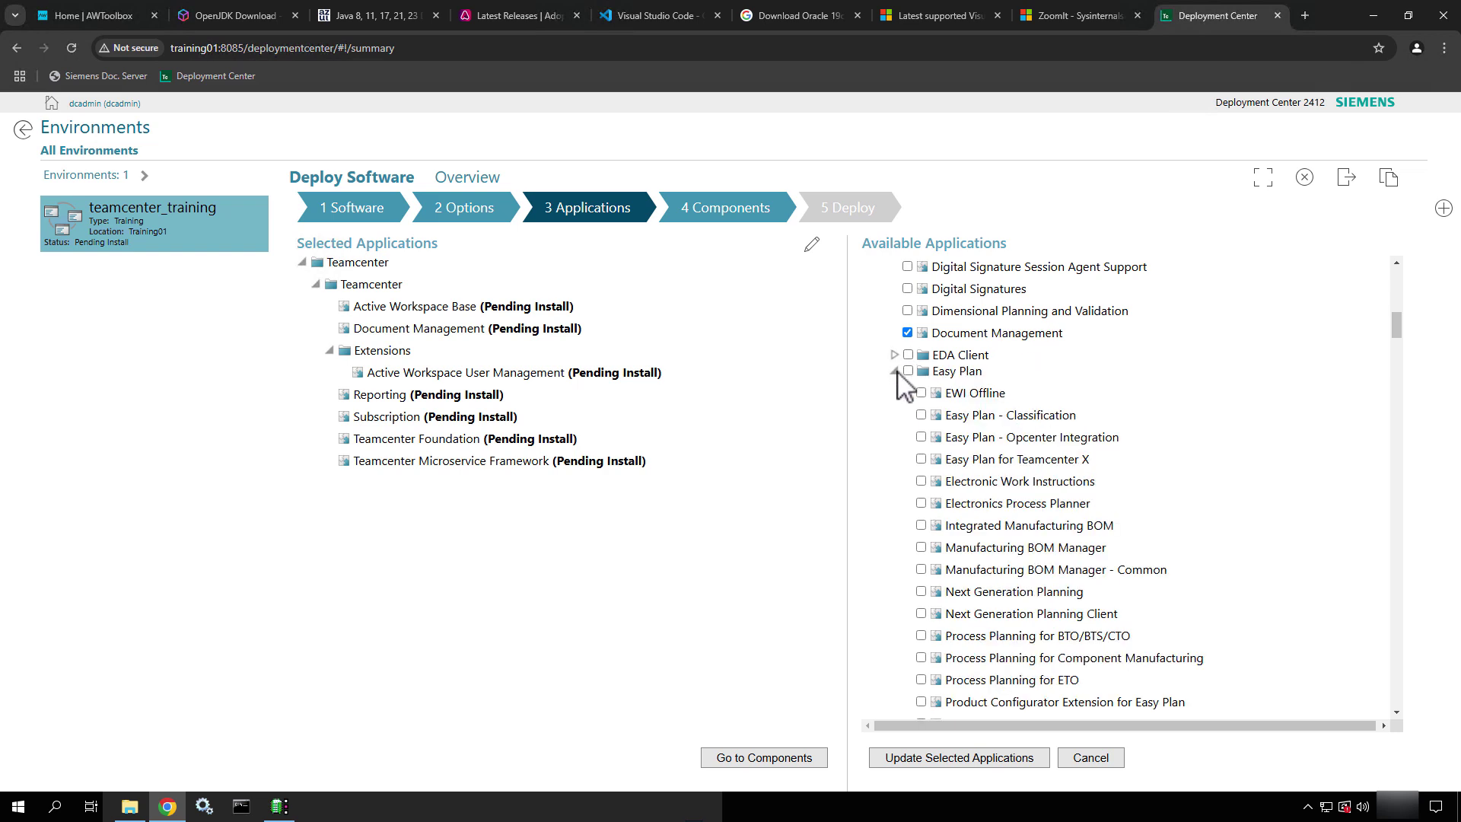
Collapse the Easy Plan and Engineering Process Management groups and move further down the list
{"action": "left_click", "coordinate": [895, 371]}
{"action": "left_click", "coordinate": [895, 387]}
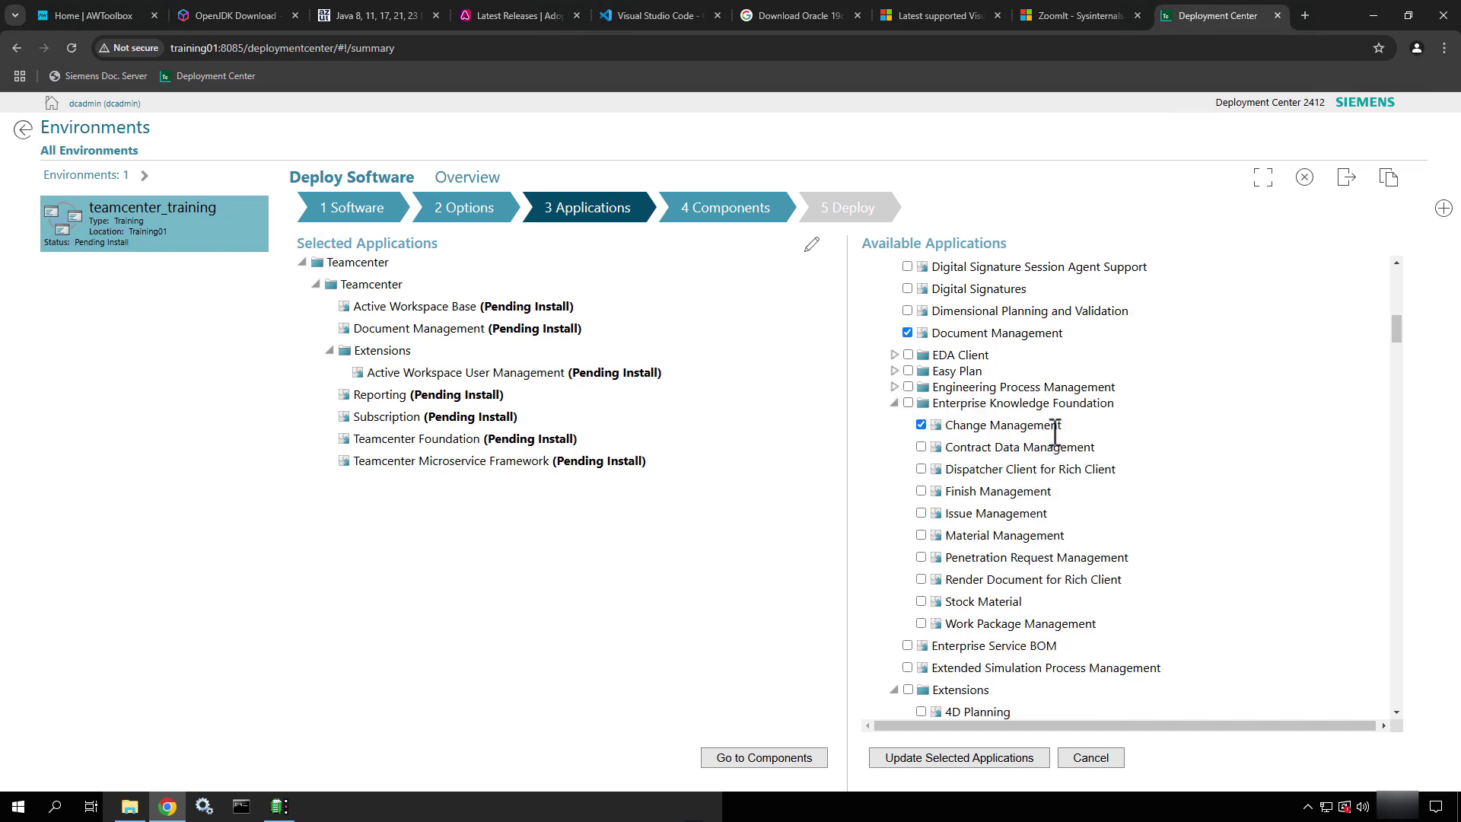
{"action": "scroll", "coordinate": [1055, 432], "scroll_direction": "down", "scroll_amount": 2}
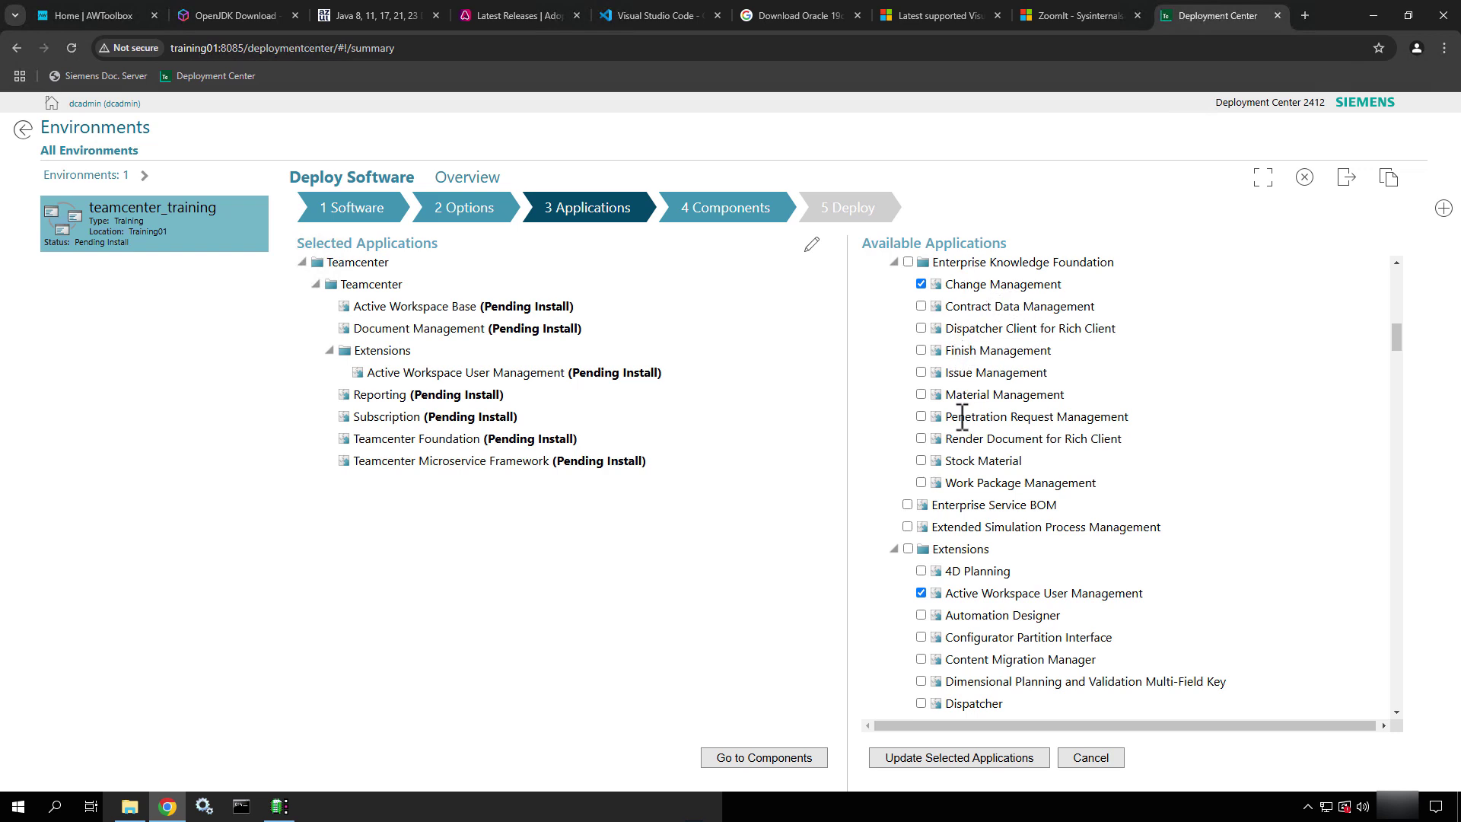
{"action": "scroll", "coordinate": [965, 441], "scroll_direction": "down", "scroll_amount": 3}
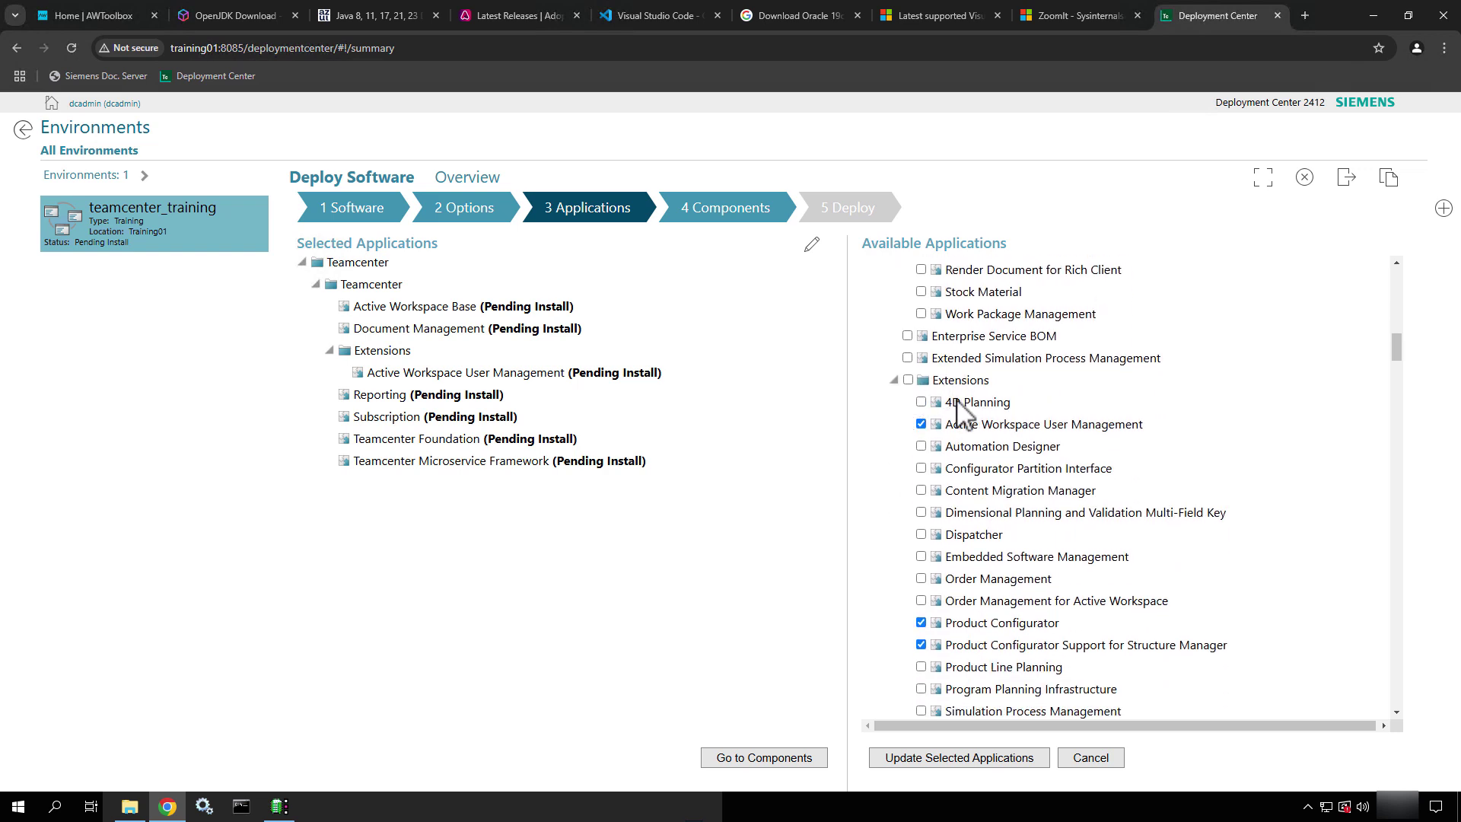
{"action": "scroll", "coordinate": [982, 476], "scroll_direction": "down", "scroll_amount": 1}
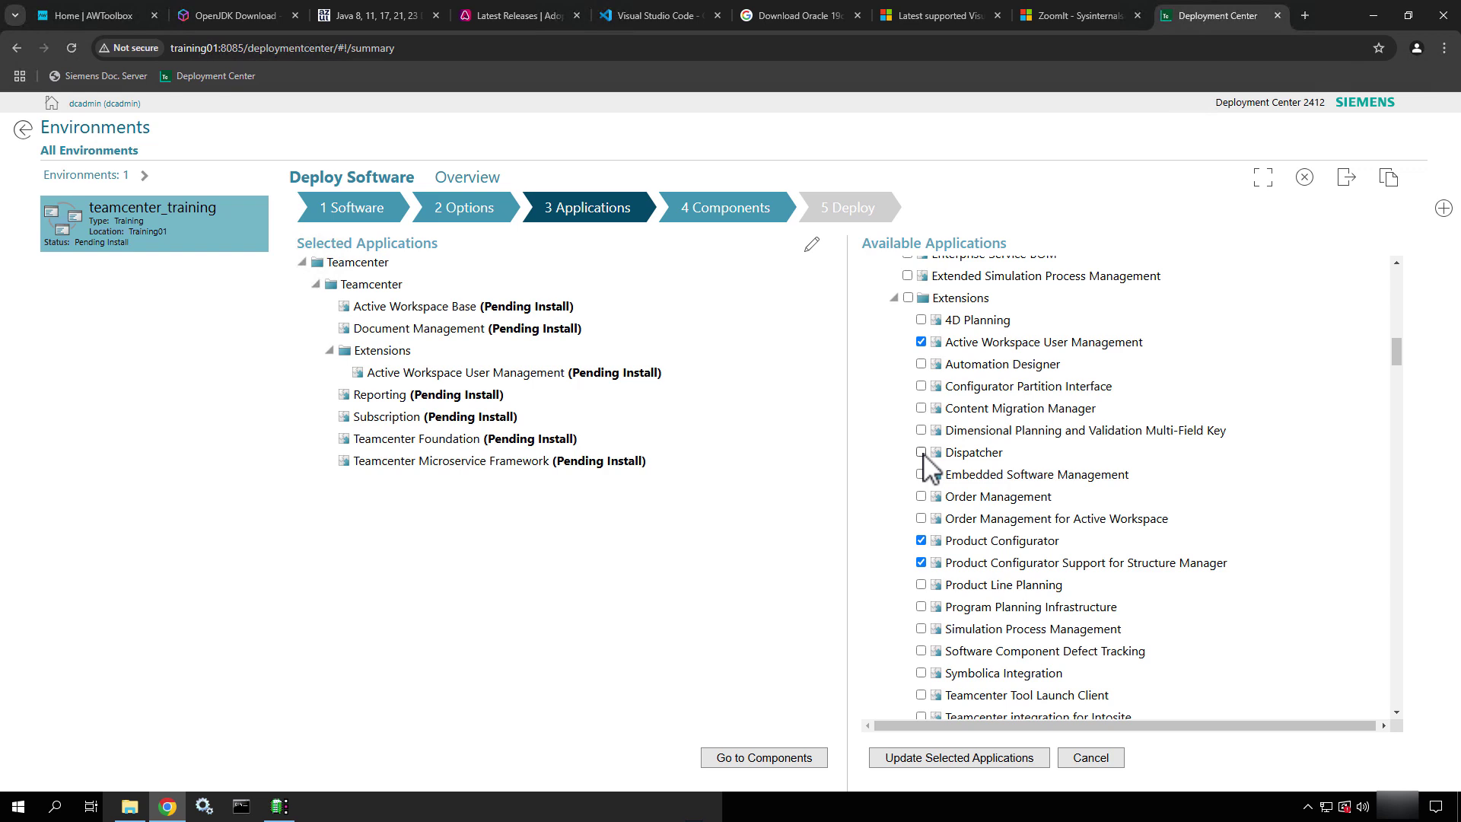
{"action": "scroll", "coordinate": [1021, 464], "scroll_direction": "down", "scroll_amount": 3}
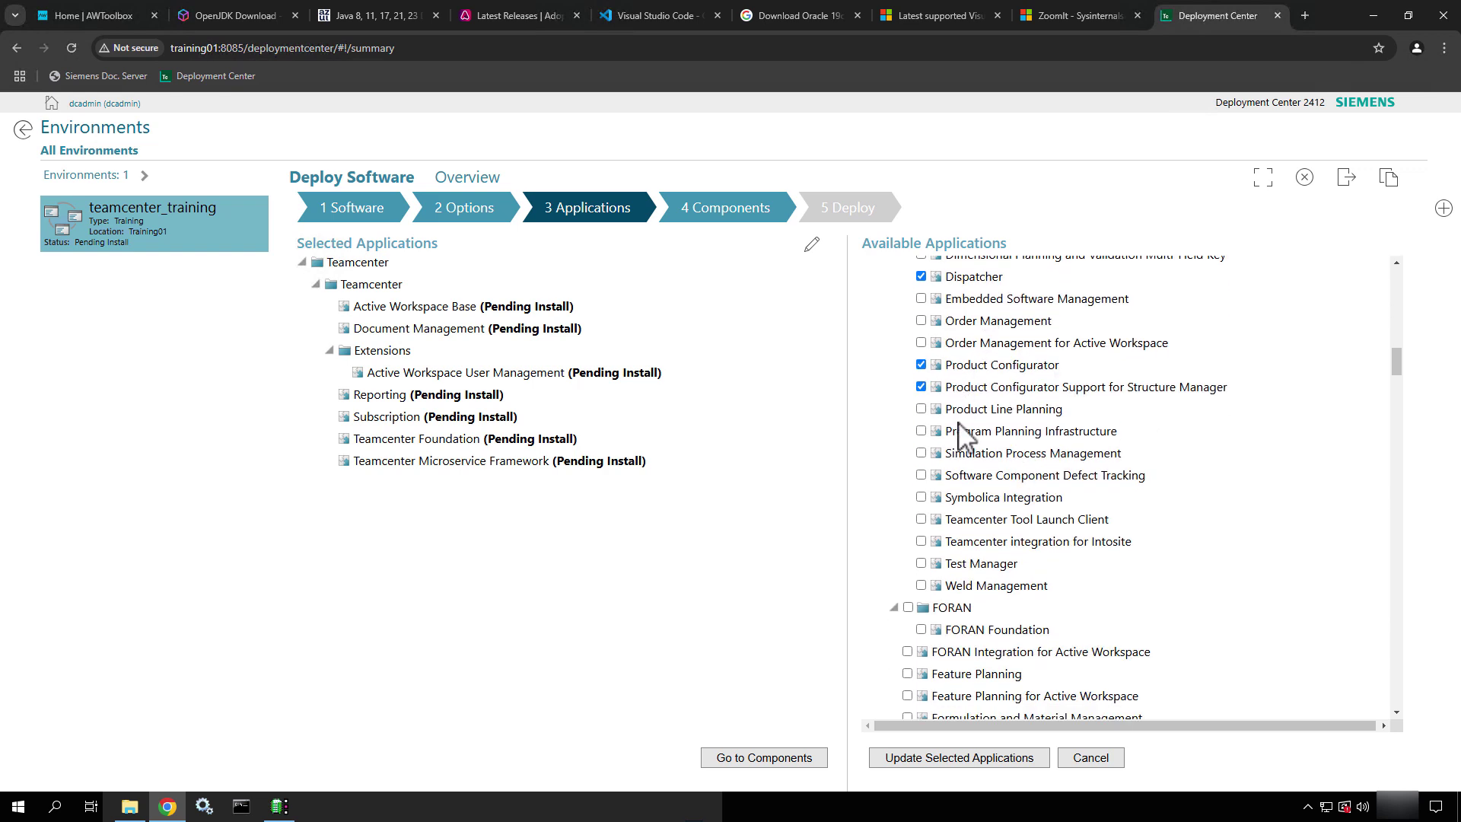
{"action": "scroll", "coordinate": [975, 542], "scroll_direction": "down", "scroll_amount": 2}
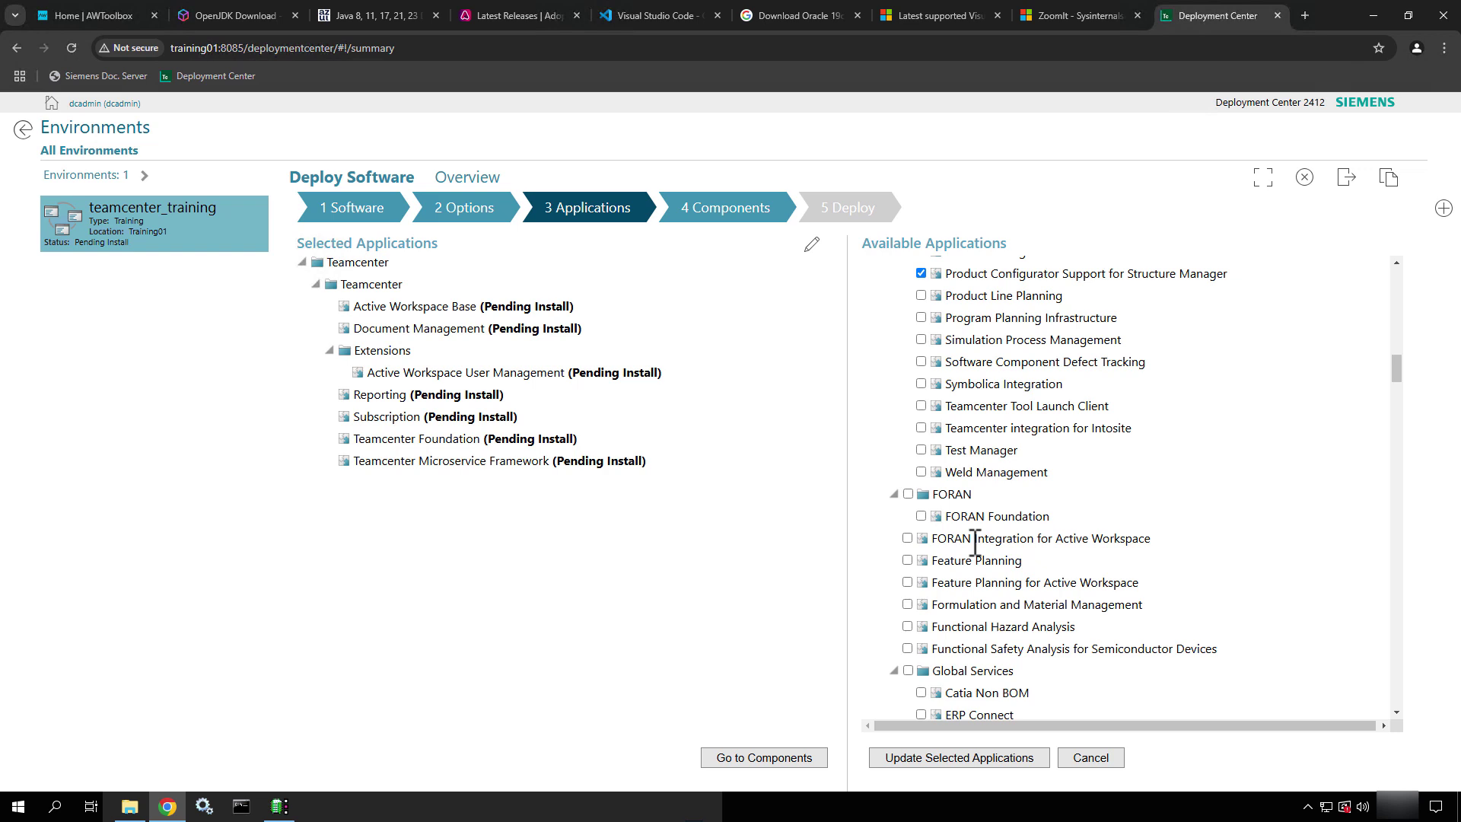
{"action": "scroll", "coordinate": [975, 543], "scroll_direction": "down", "scroll_amount": 3}
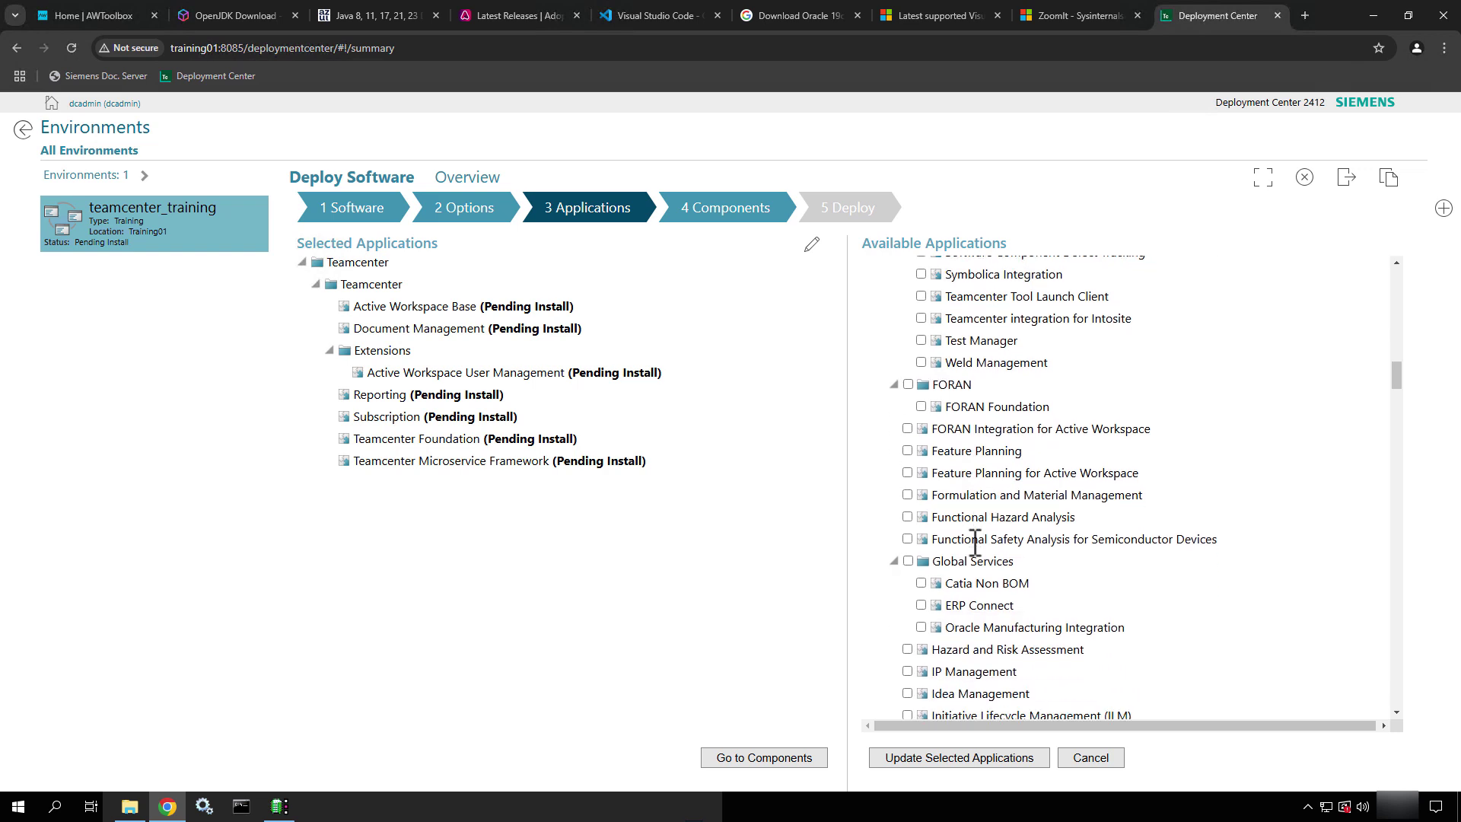
{"action": "scroll", "coordinate": [975, 543], "scroll_direction": "down", "scroll_amount": 2}
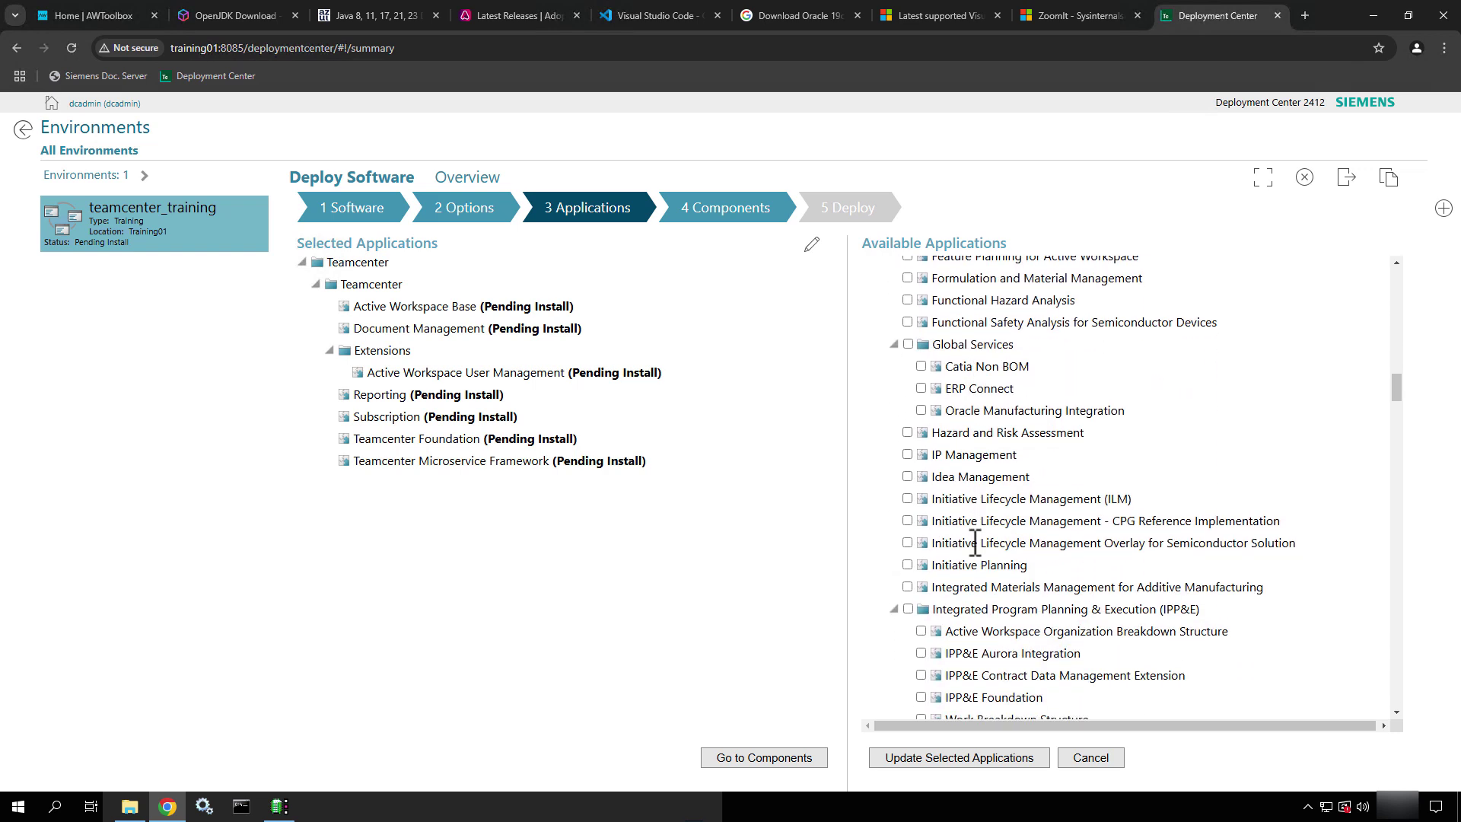
{"action": "scroll", "coordinate": [975, 544], "scroll_direction": "down", "scroll_amount": 4}
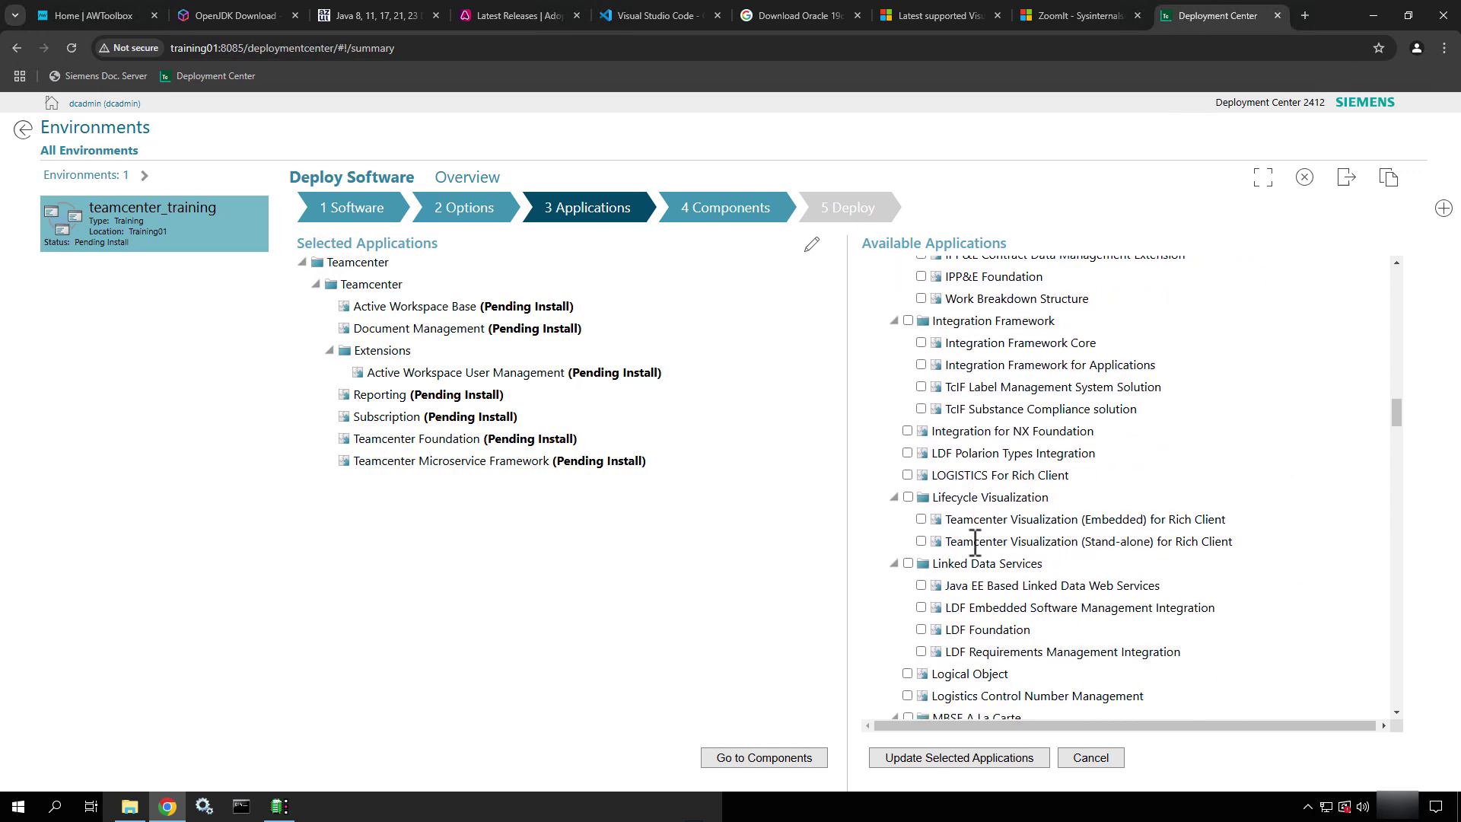
{"action": "scroll", "coordinate": [975, 543], "scroll_direction": "down", "scroll_amount": 2}
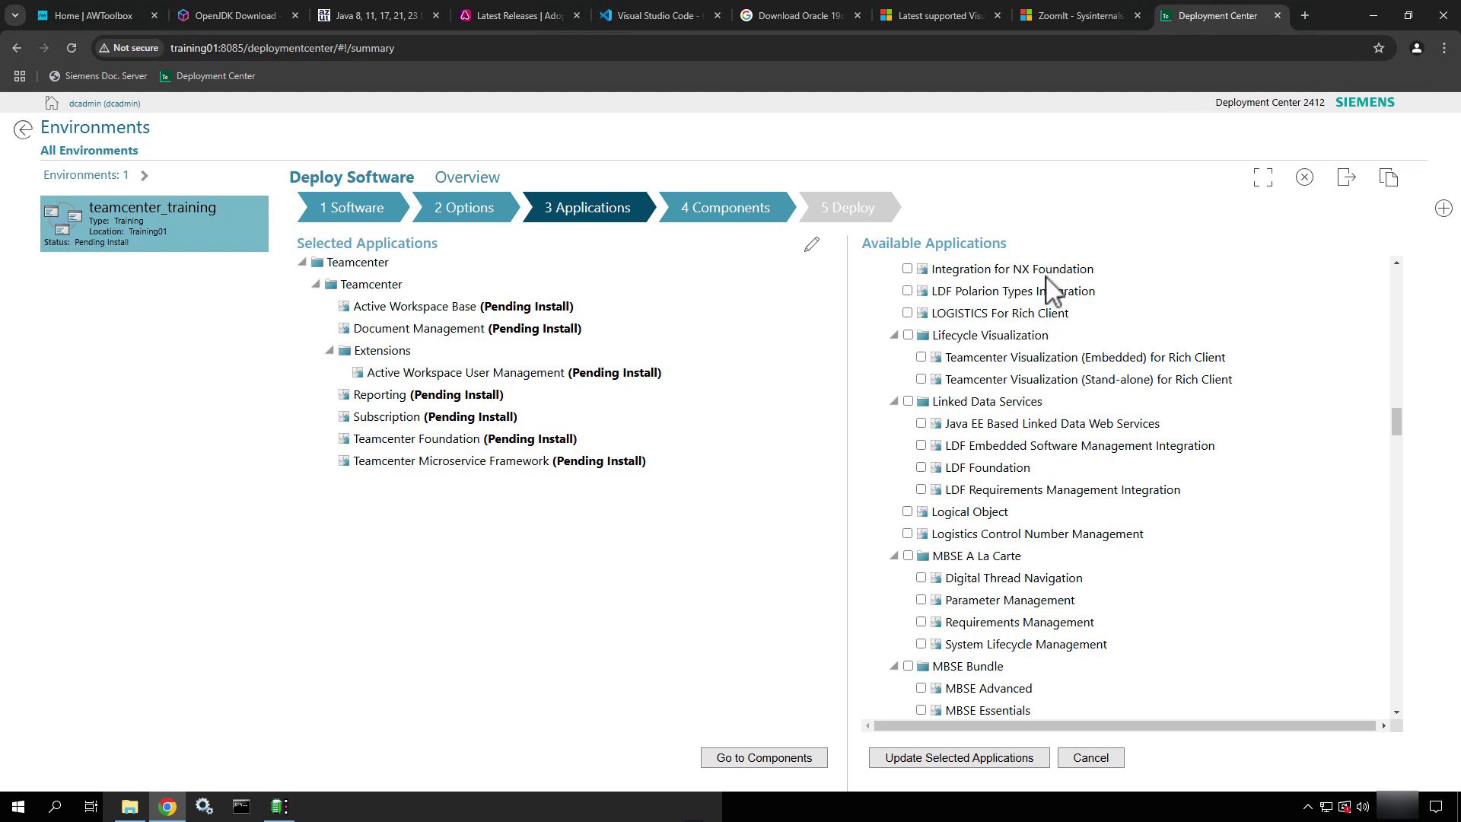
{"action": "scroll", "coordinate": [986, 476], "scroll_direction": "down", "scroll_amount": 2}
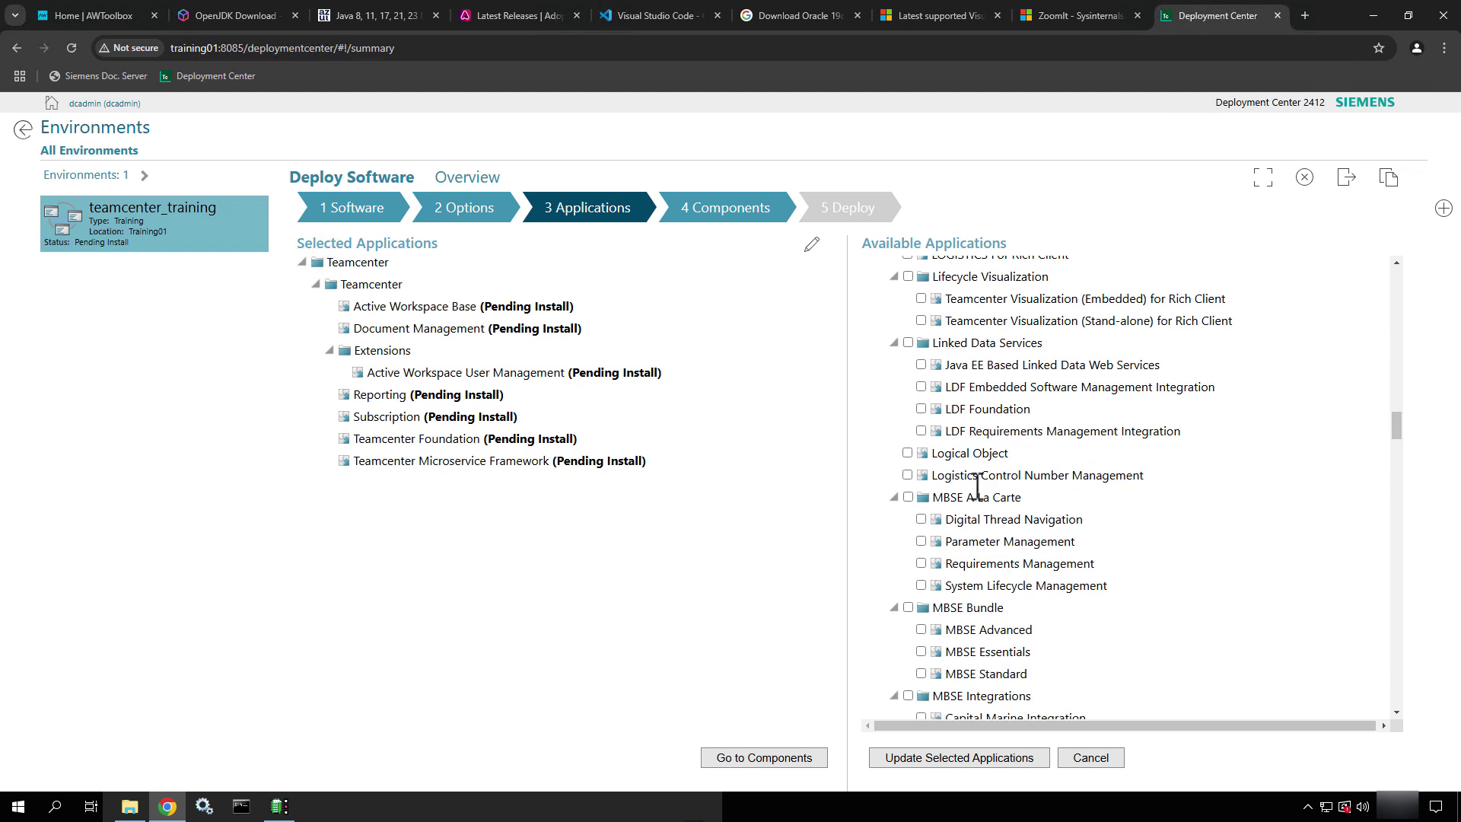
{"action": "scroll", "coordinate": [977, 487], "scroll_direction": "down", "scroll_amount": 1}
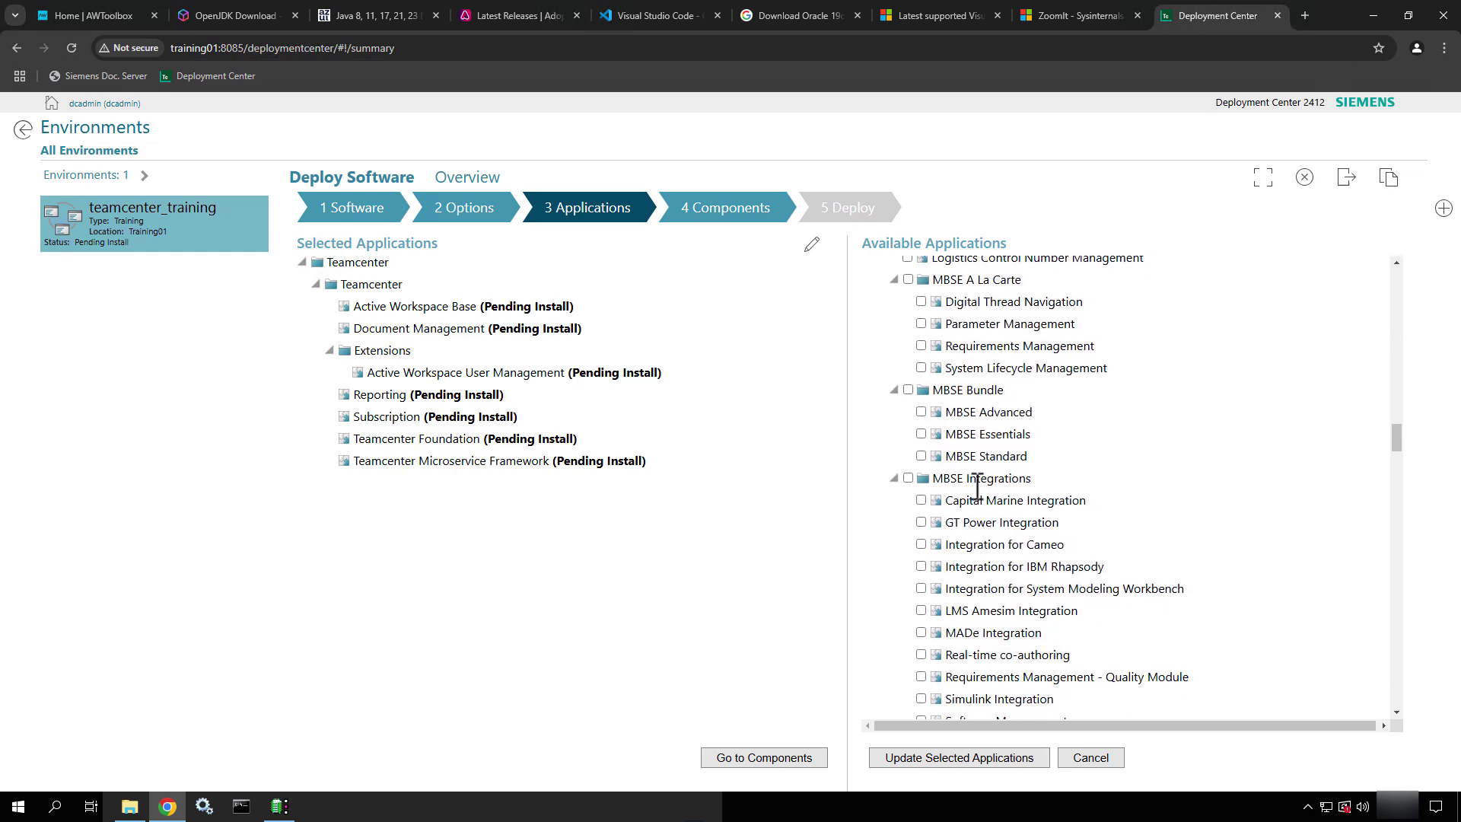
{"action": "scroll", "coordinate": [977, 487], "scroll_direction": "down", "scroll_amount": 5}
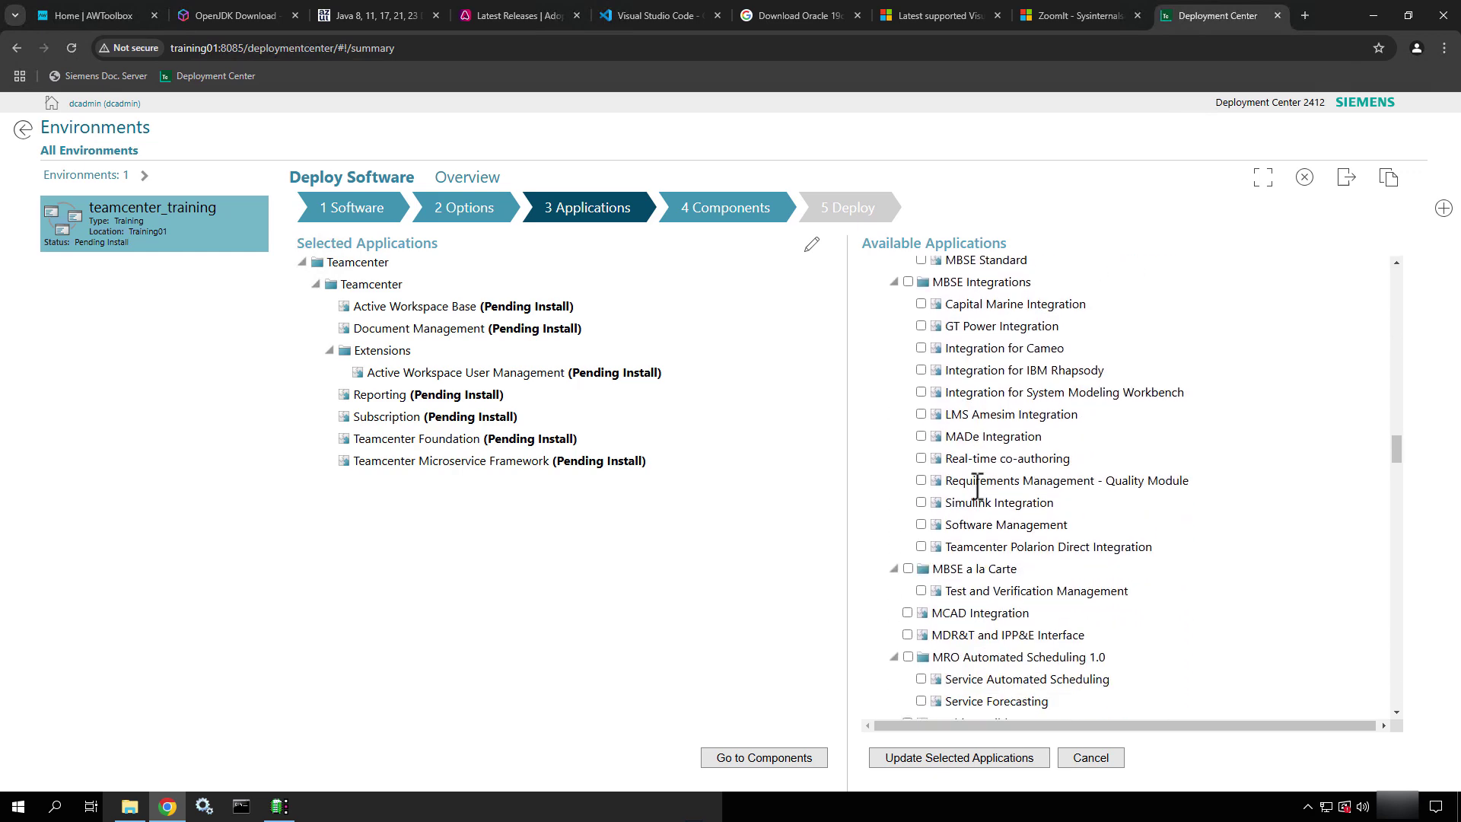
{"action": "scroll", "coordinate": [978, 487], "scroll_direction": "down", "scroll_amount": 3}
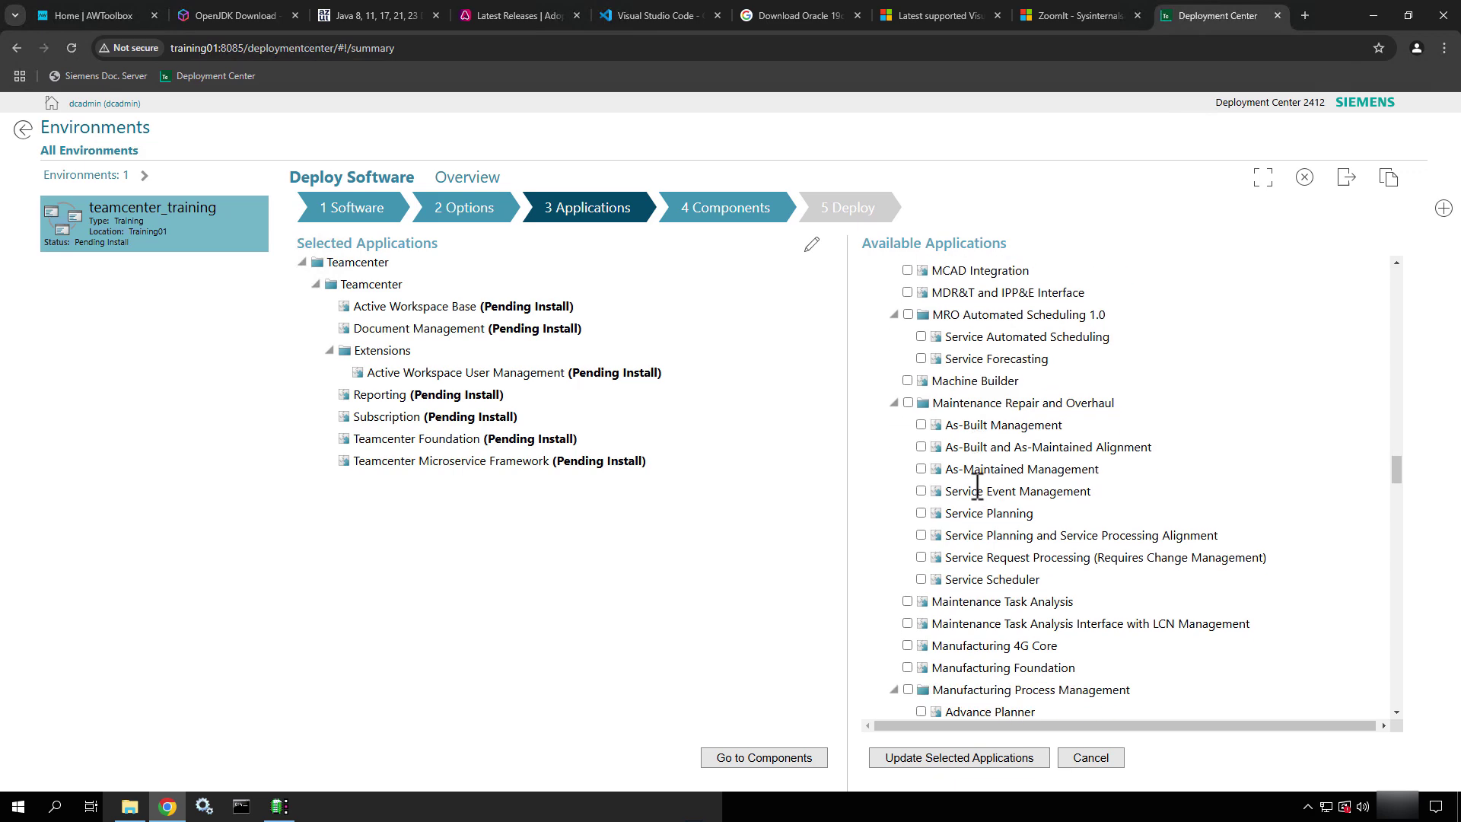
{"action": "scroll", "coordinate": [978, 487], "scroll_direction": "down", "scroll_amount": 3}
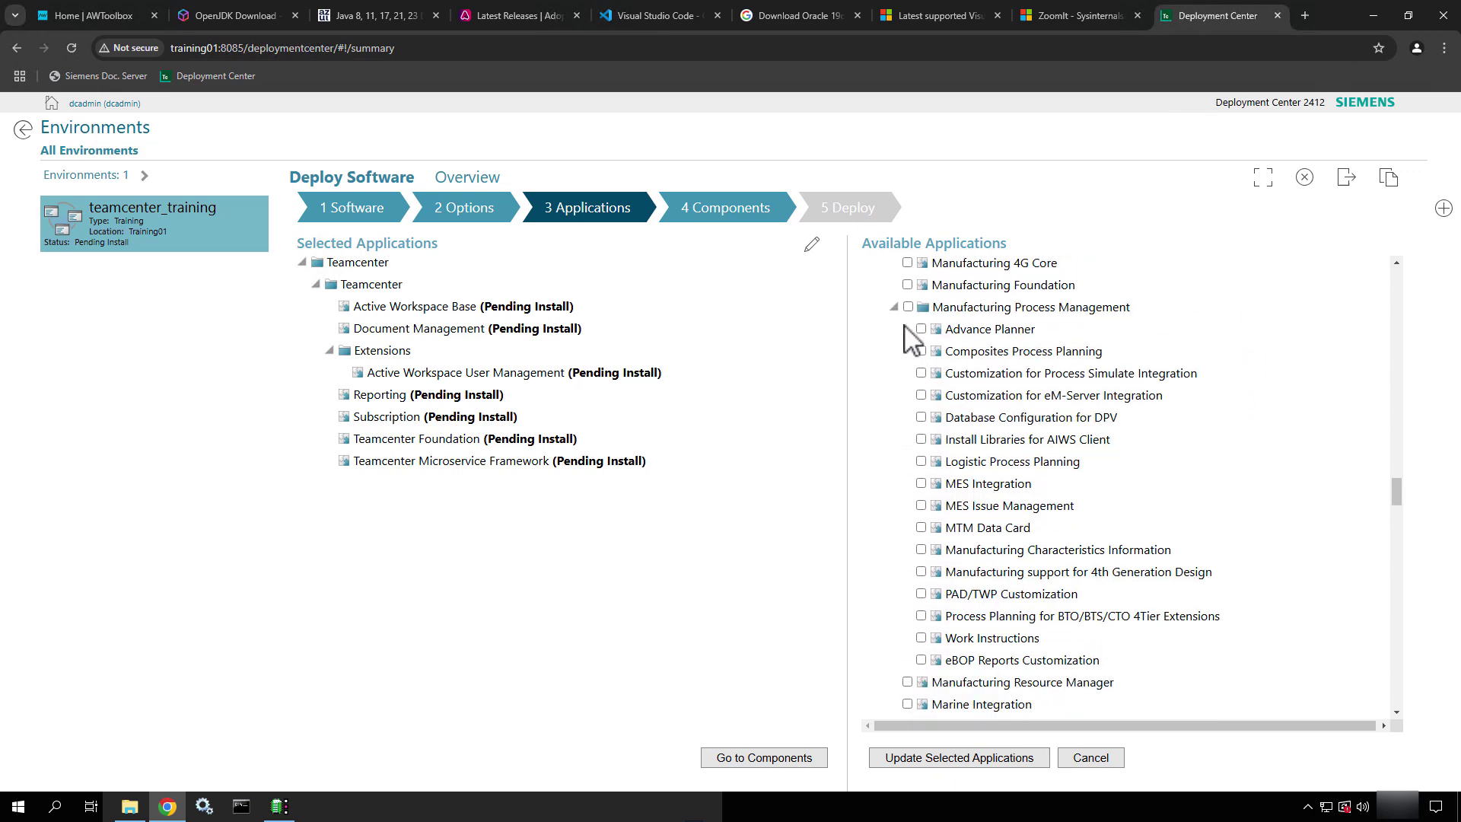
Collapse Manufacturing and Mechatronics Process Management, then tick Sample files
{"action": "left_click", "coordinate": [896, 306]}
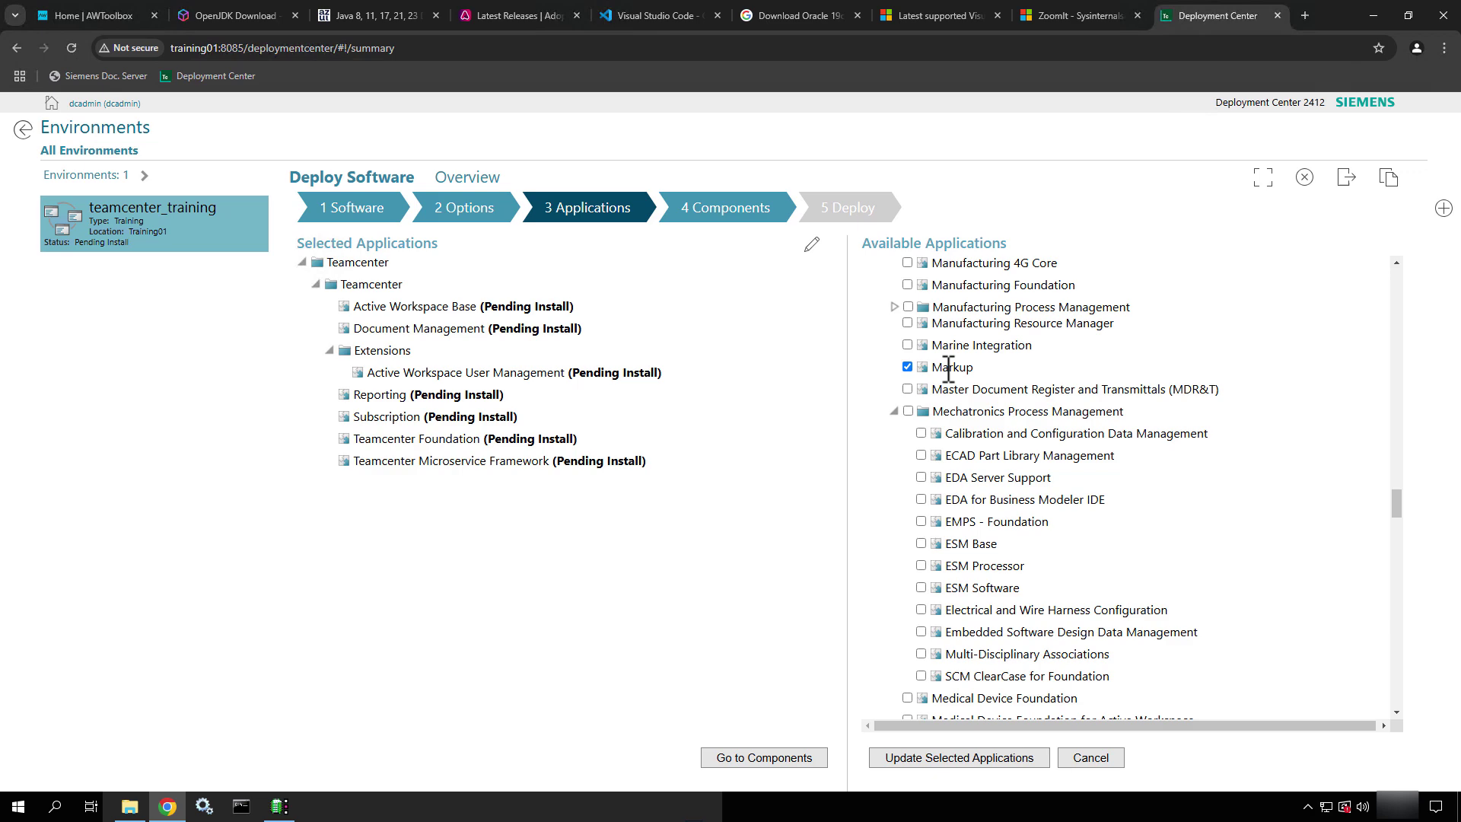
{"action": "scroll", "coordinate": [936, 342], "scroll_direction": "down", "scroll_amount": 1}
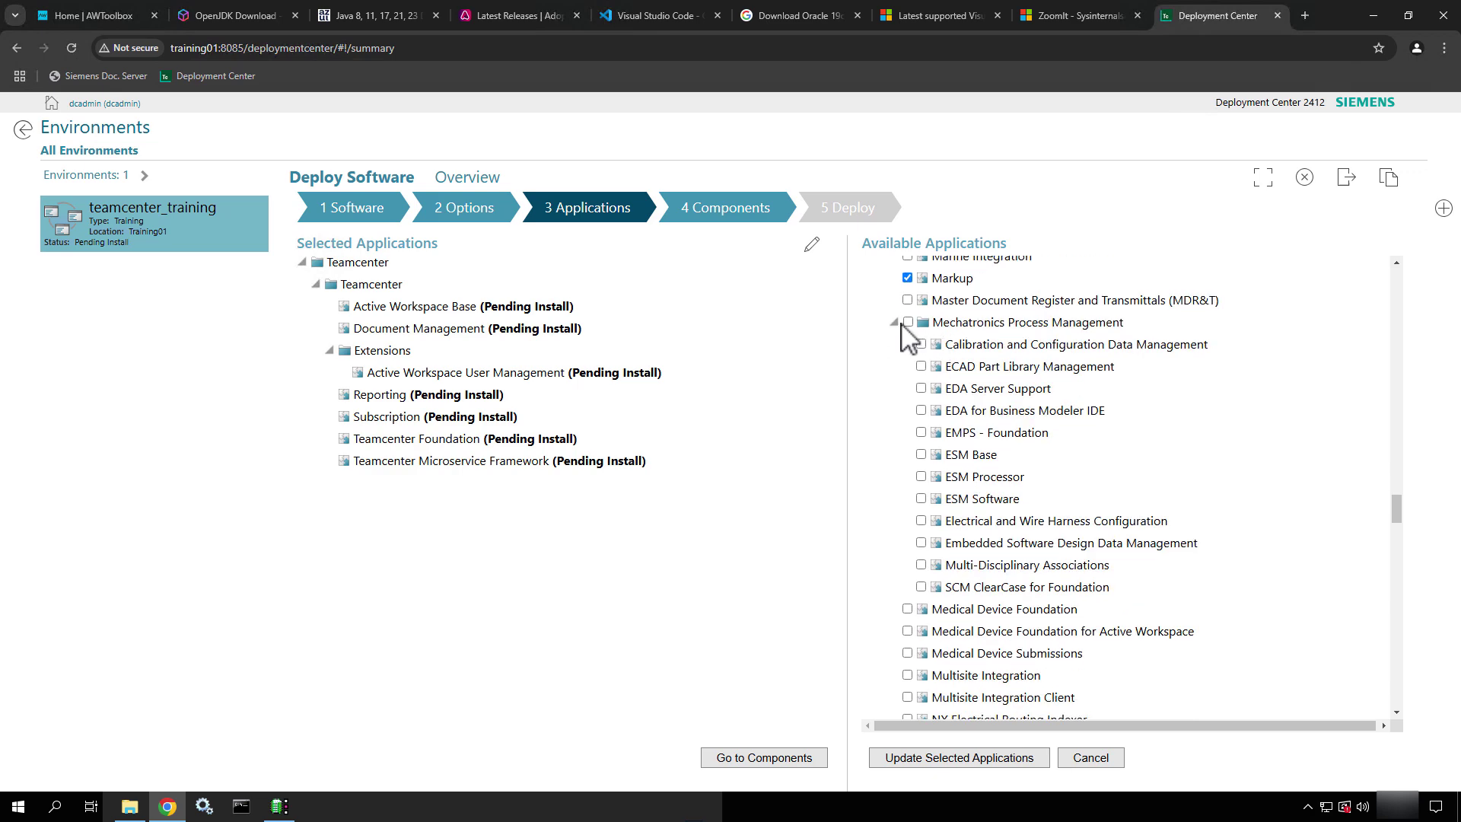
{"action": "left_click", "coordinate": [896, 322]}
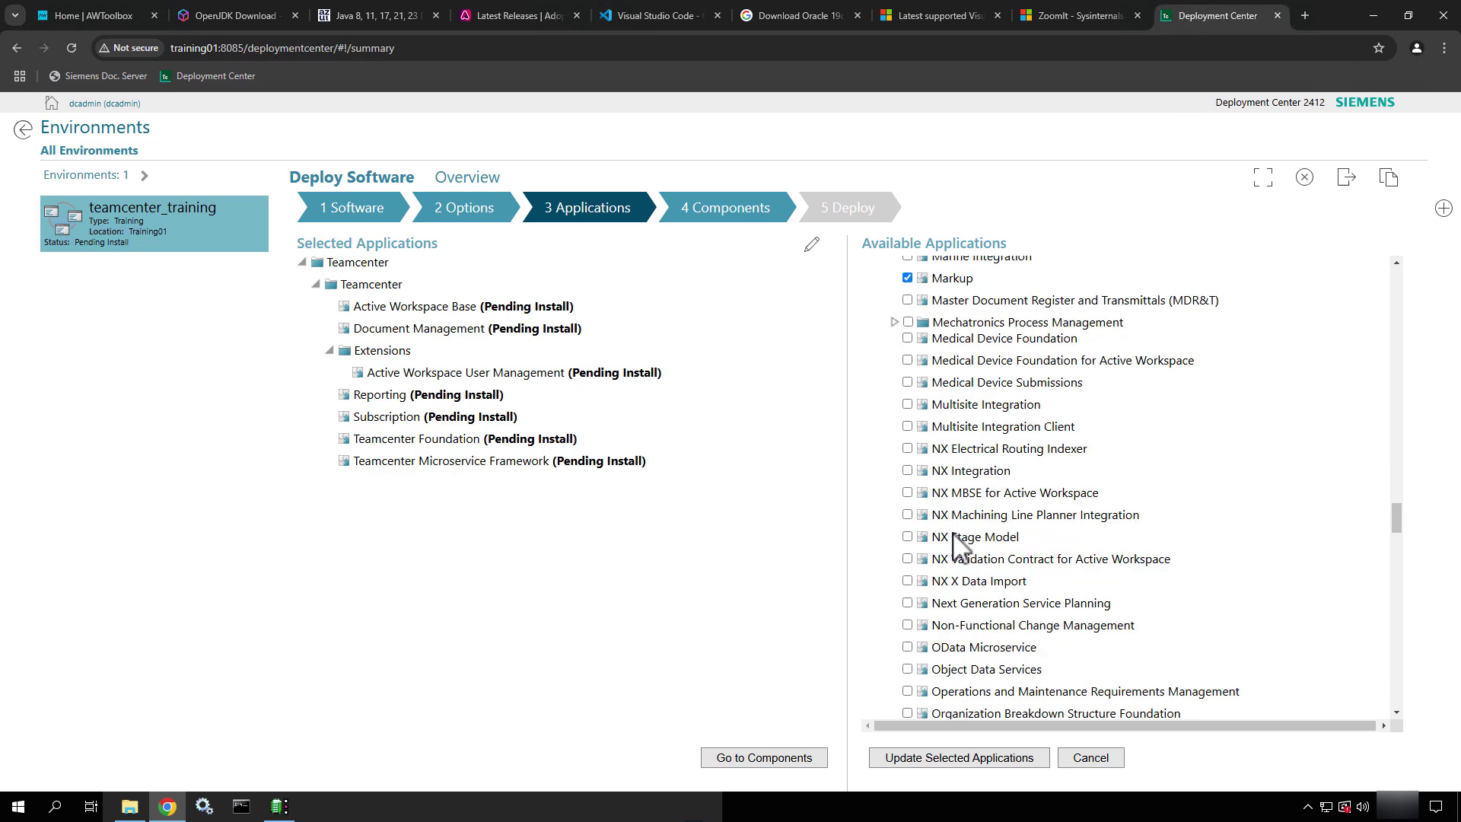
{"action": "scroll", "coordinate": [956, 533], "scroll_direction": "down", "scroll_amount": 2}
{"action": "scroll", "coordinate": [956, 533], "scroll_direction": "down", "scroll_amount": 2}
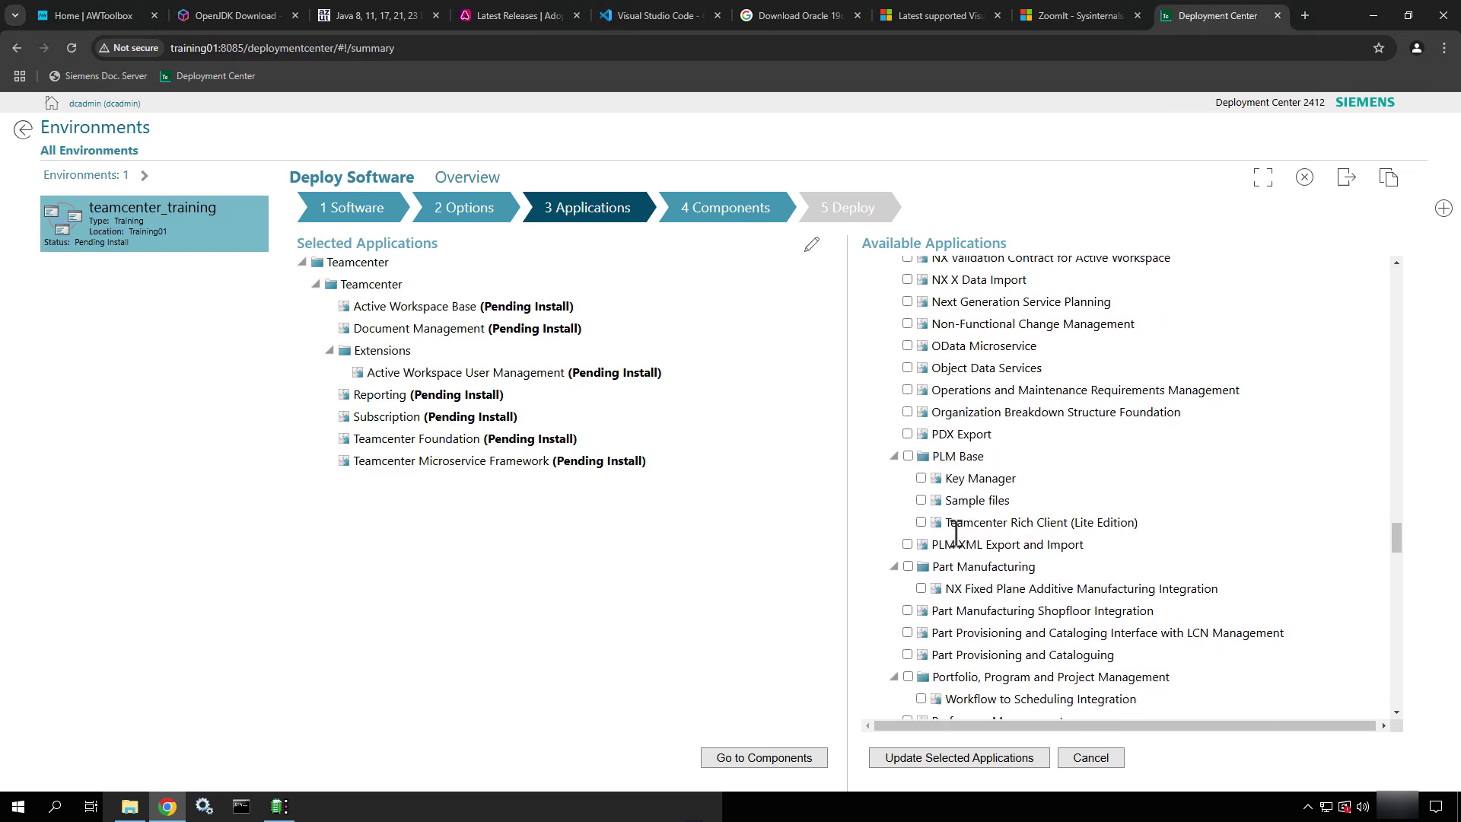
{"action": "scroll", "coordinate": [956, 533], "scroll_direction": "down", "scroll_amount": 2}
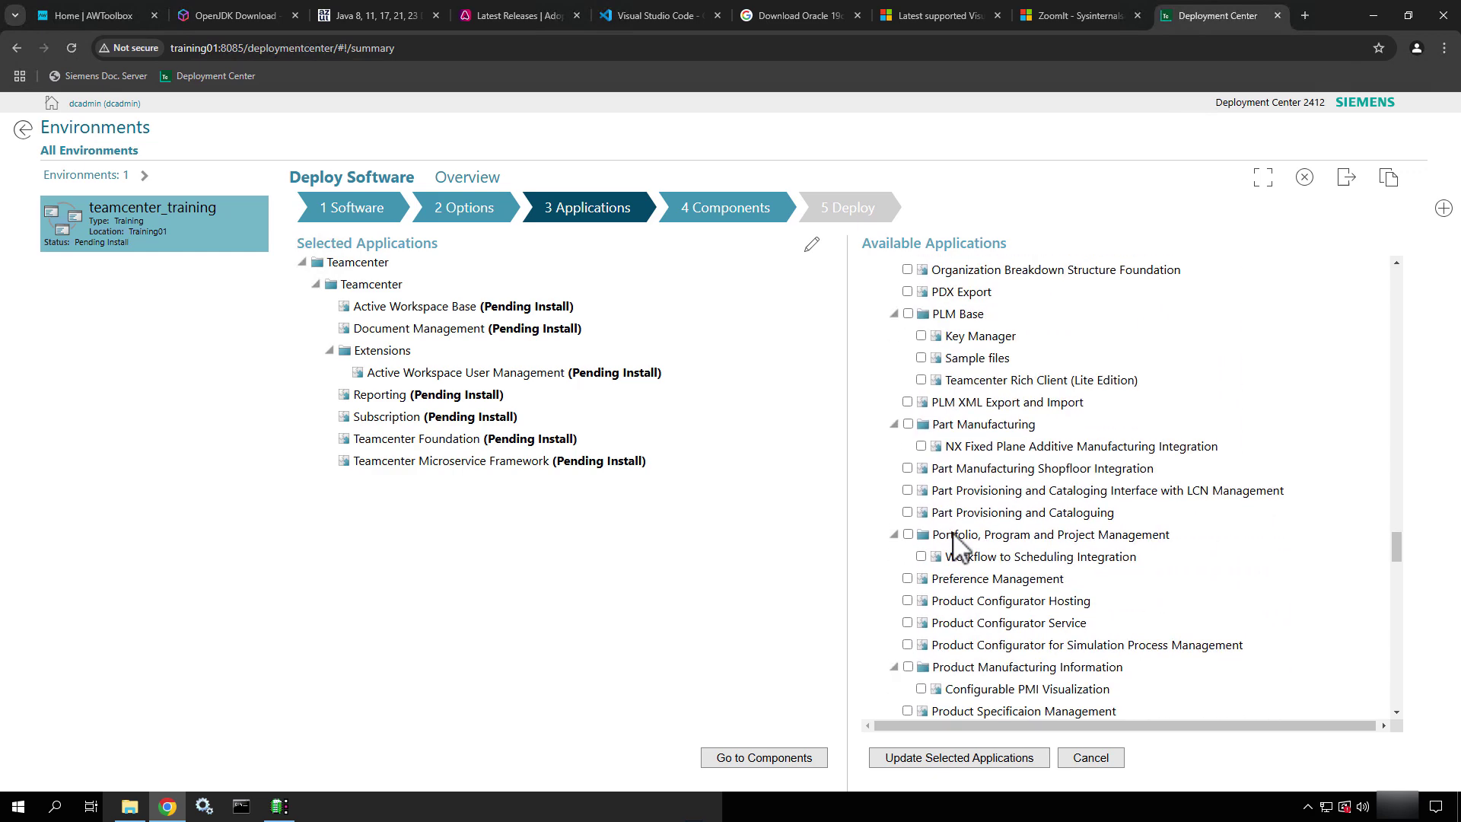
{"action": "left_click", "coordinate": [921, 358]}
Scroll Available Applications down to Reactive Logging, Visualization Extension and Workflow
{"action": "scroll", "coordinate": [1044, 435], "scroll_direction": "down", "scroll_amount": 1}
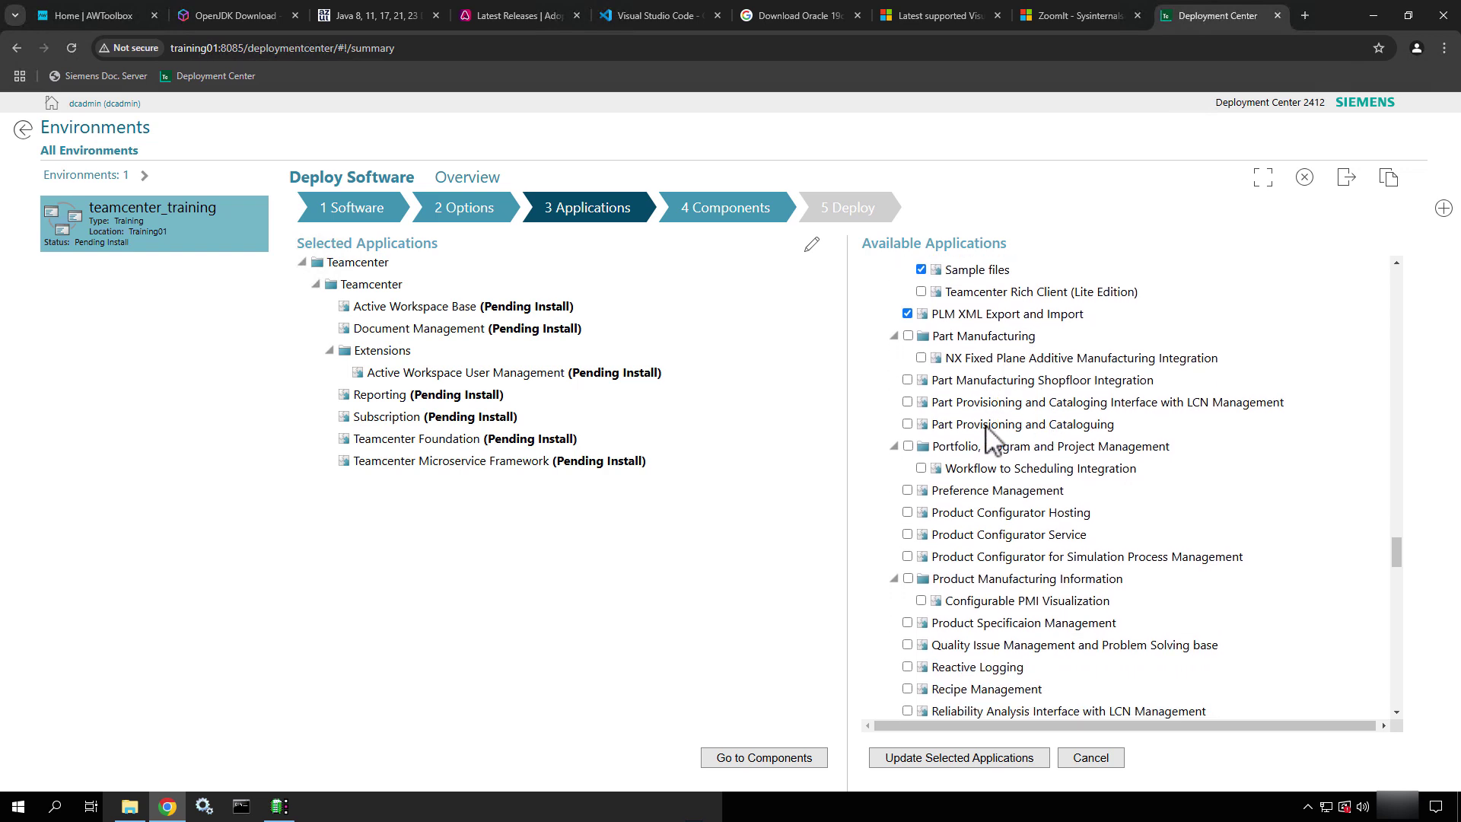
{"action": "scroll", "coordinate": [954, 499], "scroll_direction": "down", "scroll_amount": 1}
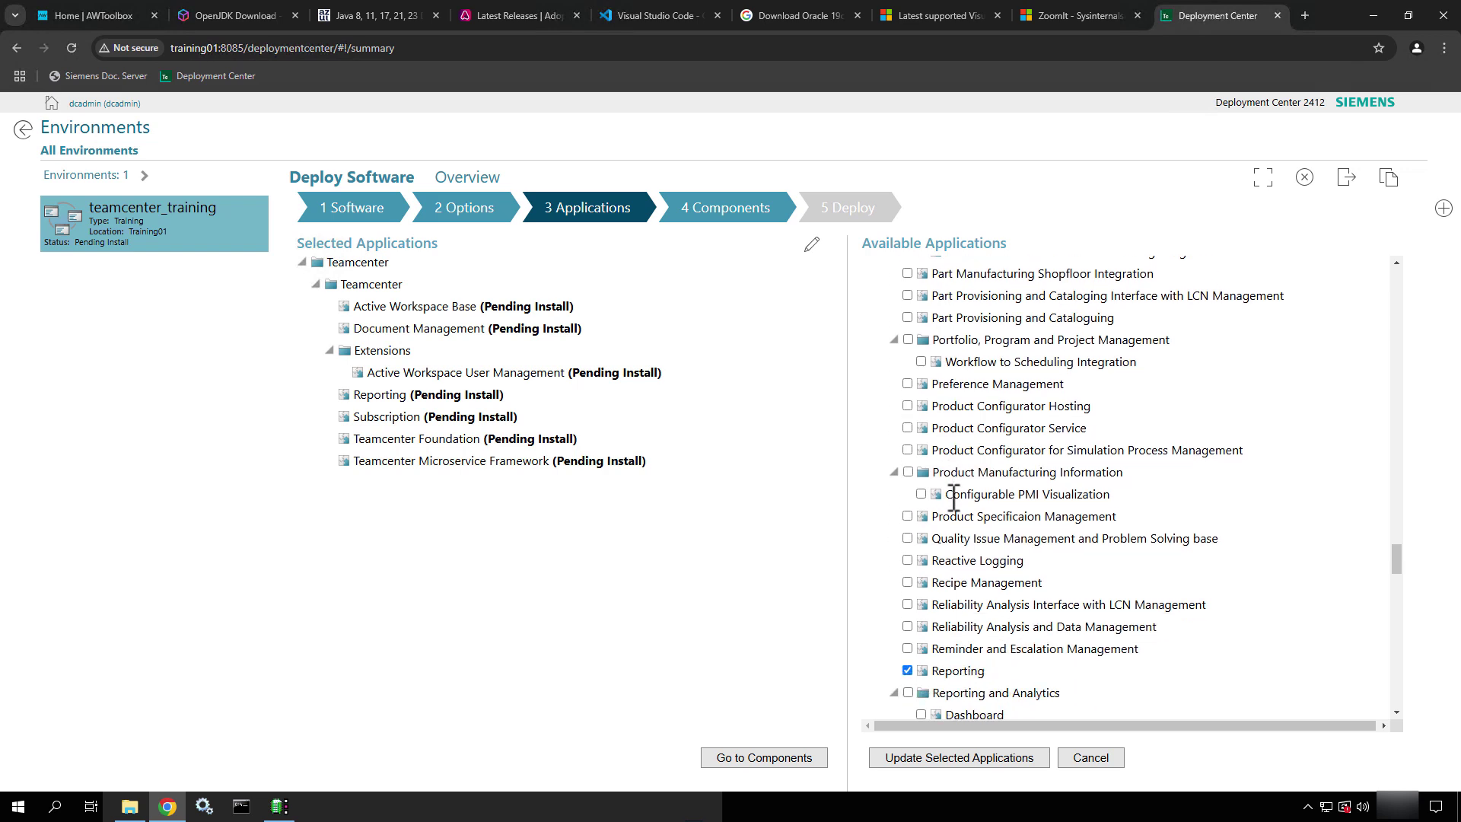
{"action": "scroll", "coordinate": [954, 498], "scroll_direction": "down", "scroll_amount": 1}
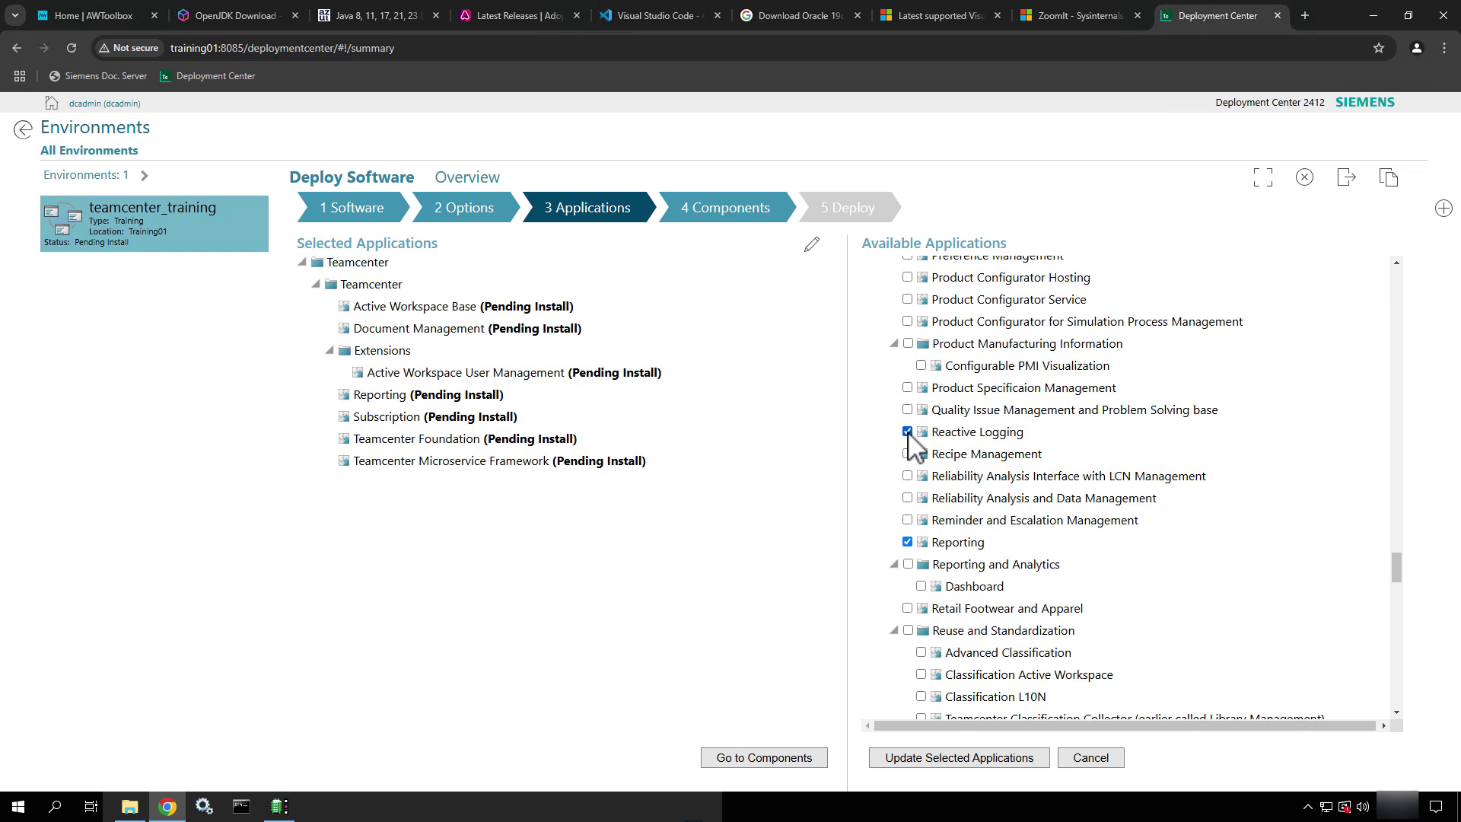
{"action": "scroll", "coordinate": [985, 525], "scroll_direction": "down", "scroll_amount": 2}
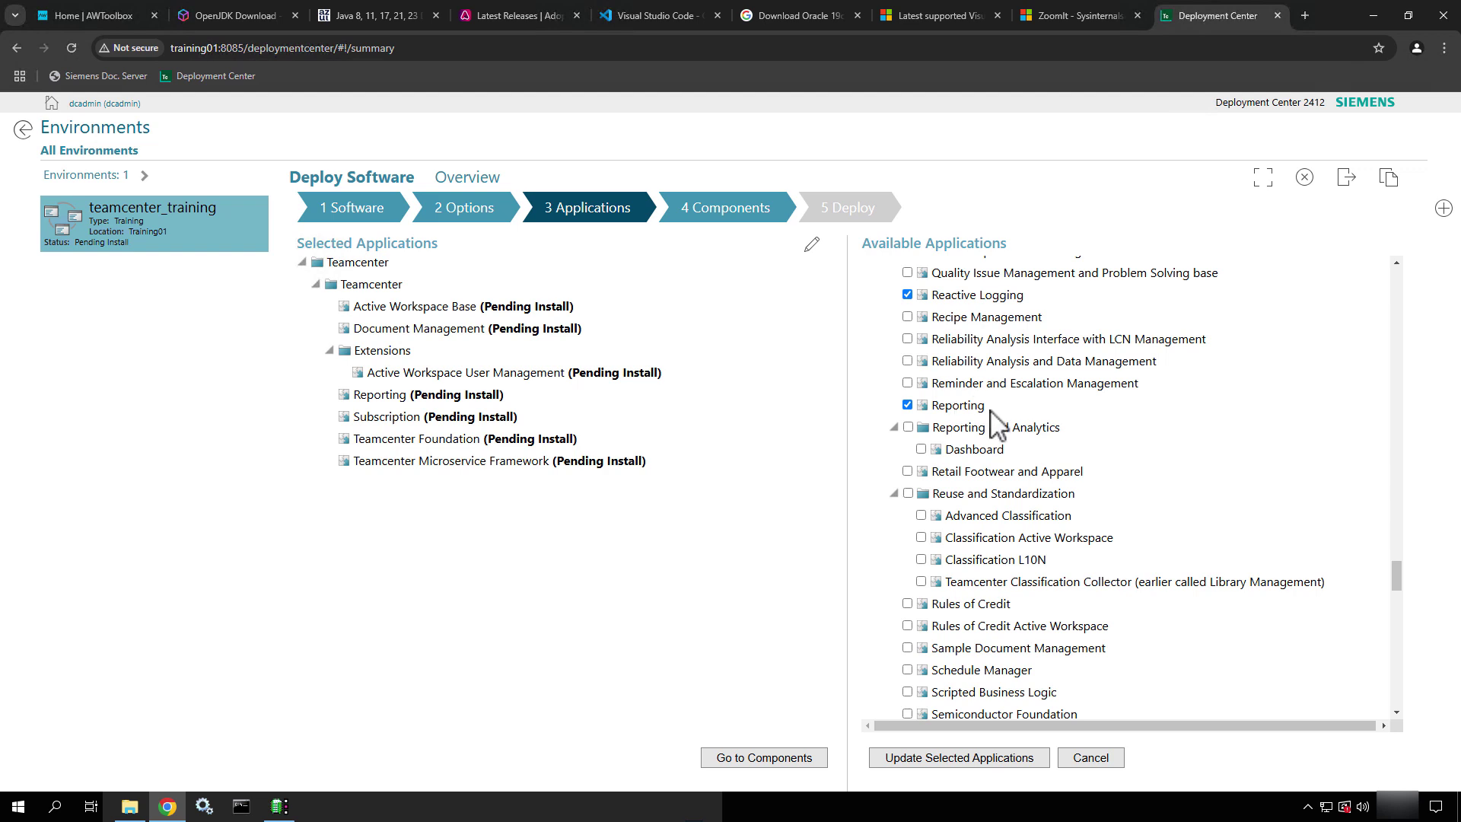
{"action": "scroll", "coordinate": [997, 422], "scroll_direction": "down", "scroll_amount": 4}
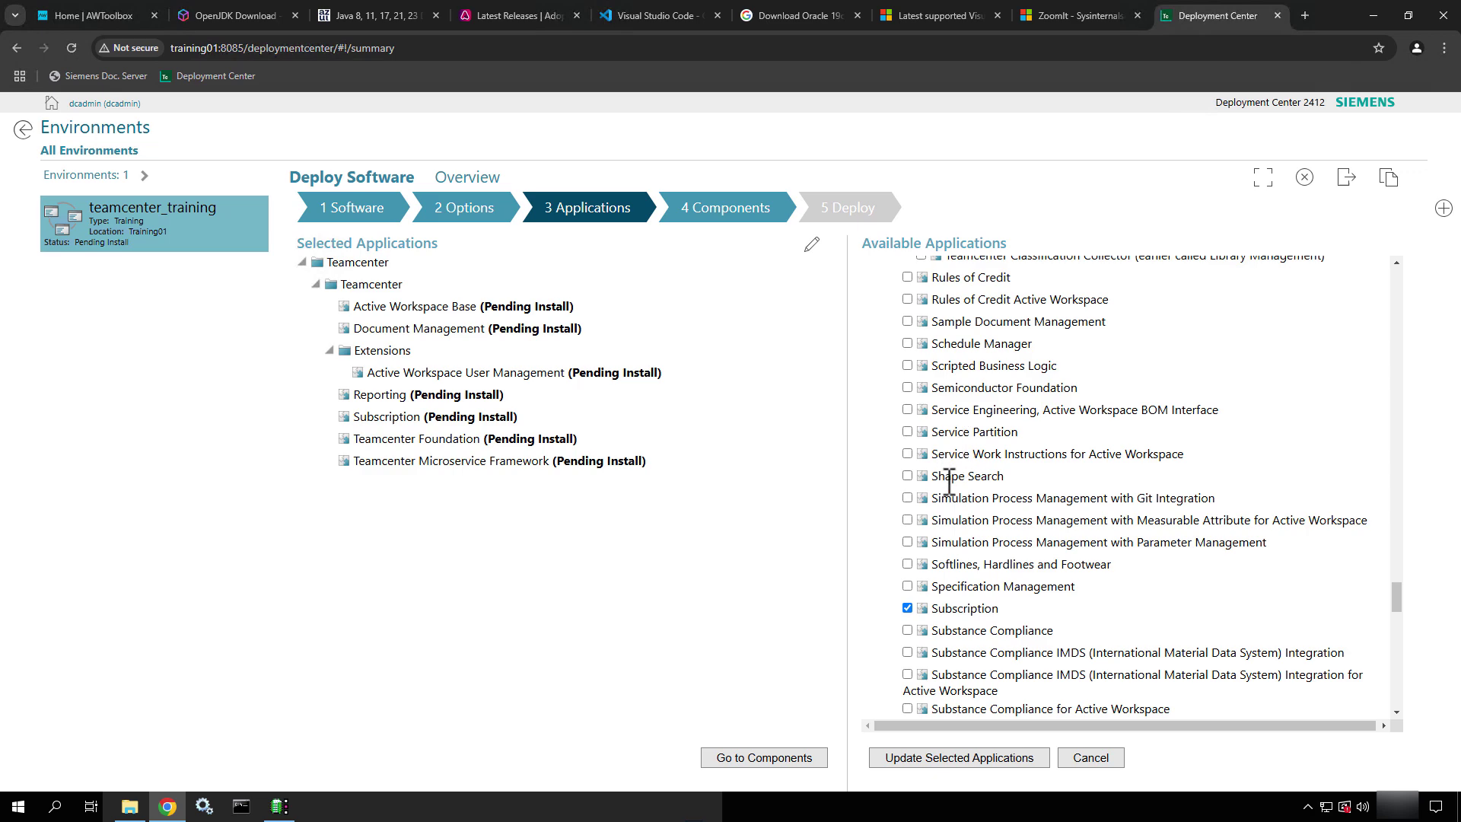
{"action": "scroll", "coordinate": [949, 482], "scroll_direction": "down", "scroll_amount": 2}
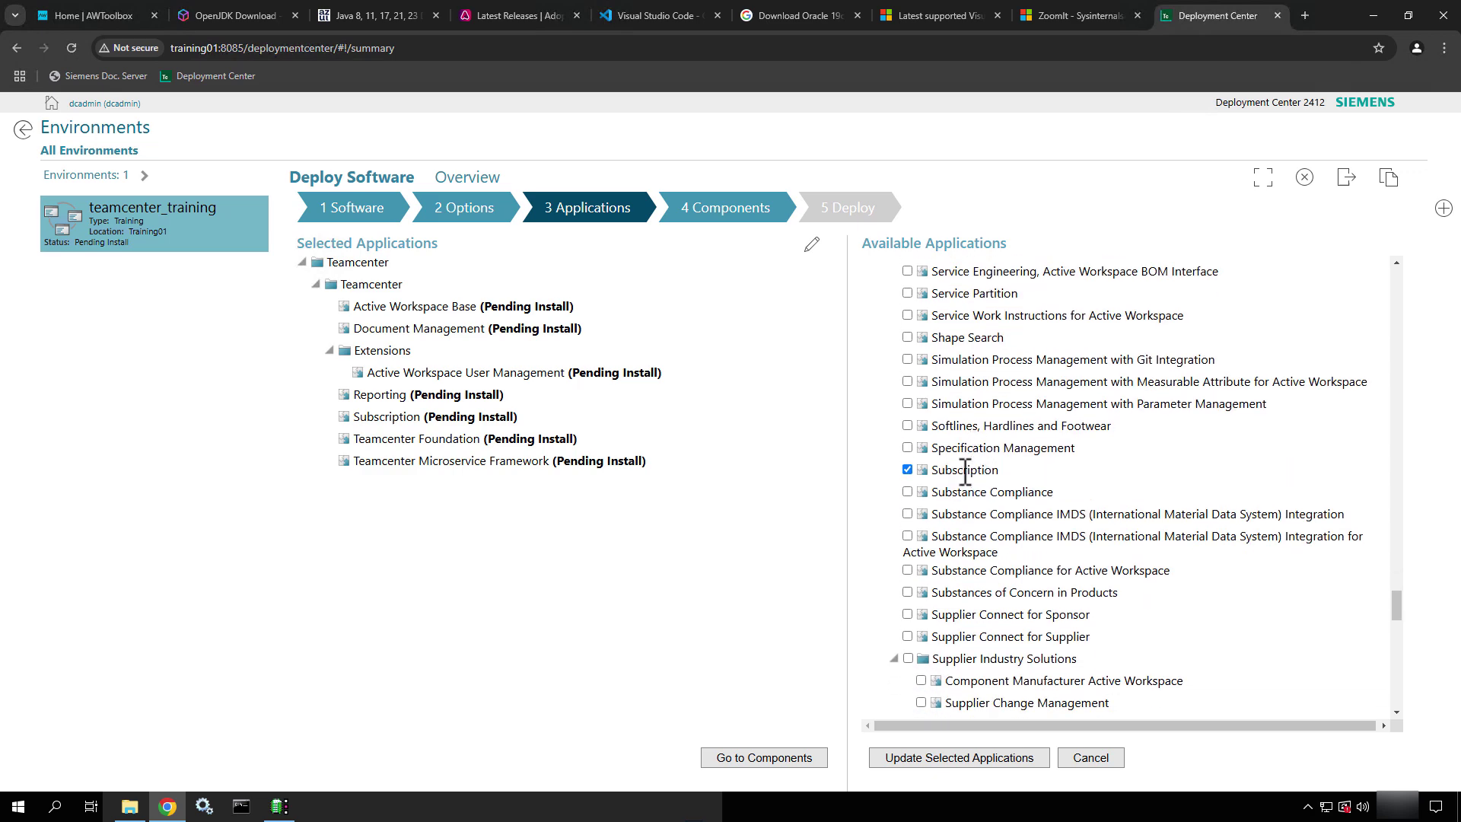
{"action": "scroll", "coordinate": [965, 475], "scroll_direction": "down", "scroll_amount": 3}
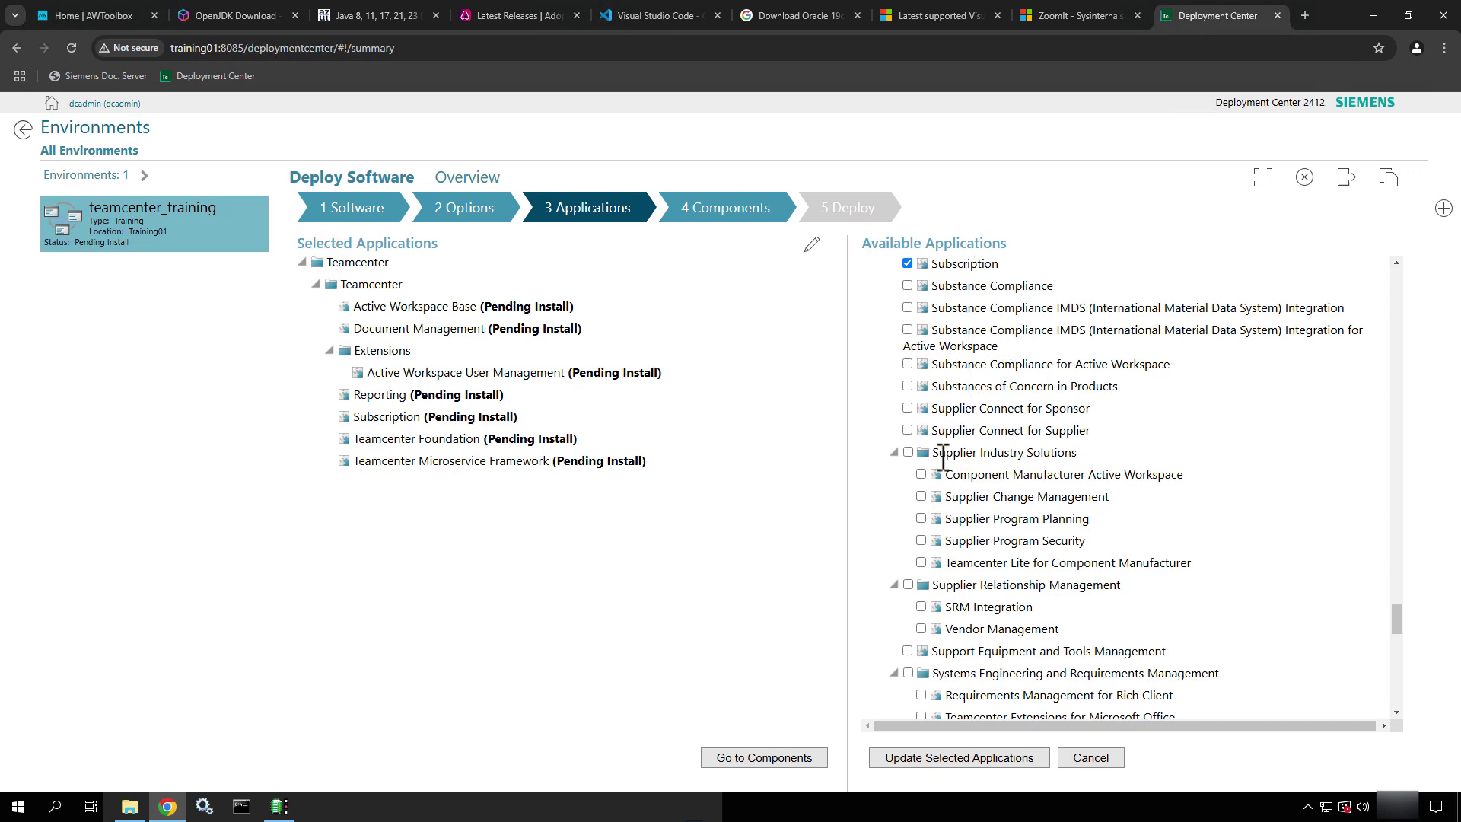
{"action": "scroll", "coordinate": [944, 450], "scroll_direction": "down", "scroll_amount": 4}
{"action": "scroll", "coordinate": [944, 451], "scroll_direction": "down", "scroll_amount": 3}
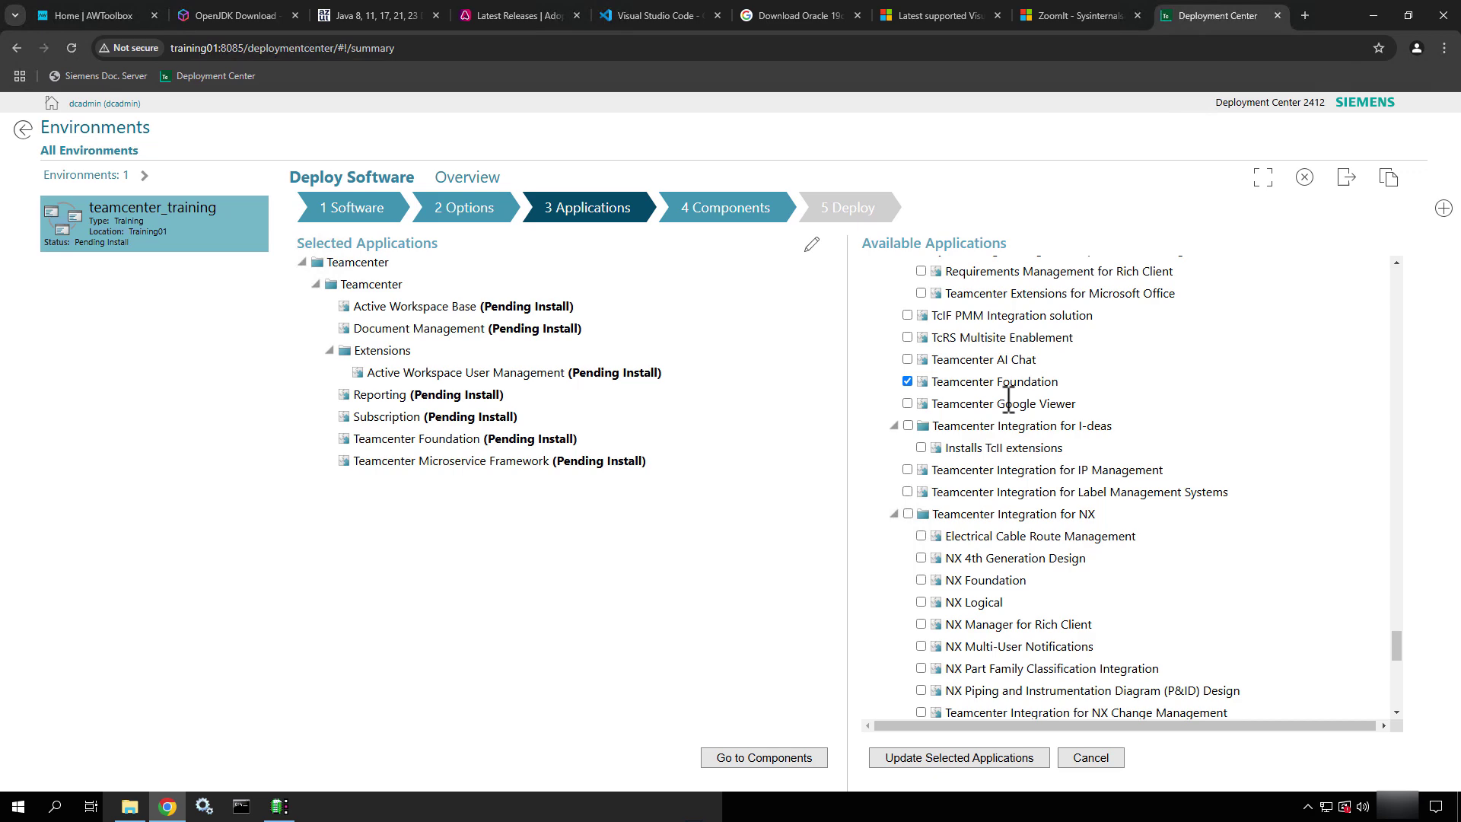
{"action": "scroll", "coordinate": [1008, 398], "scroll_direction": "down", "scroll_amount": 3}
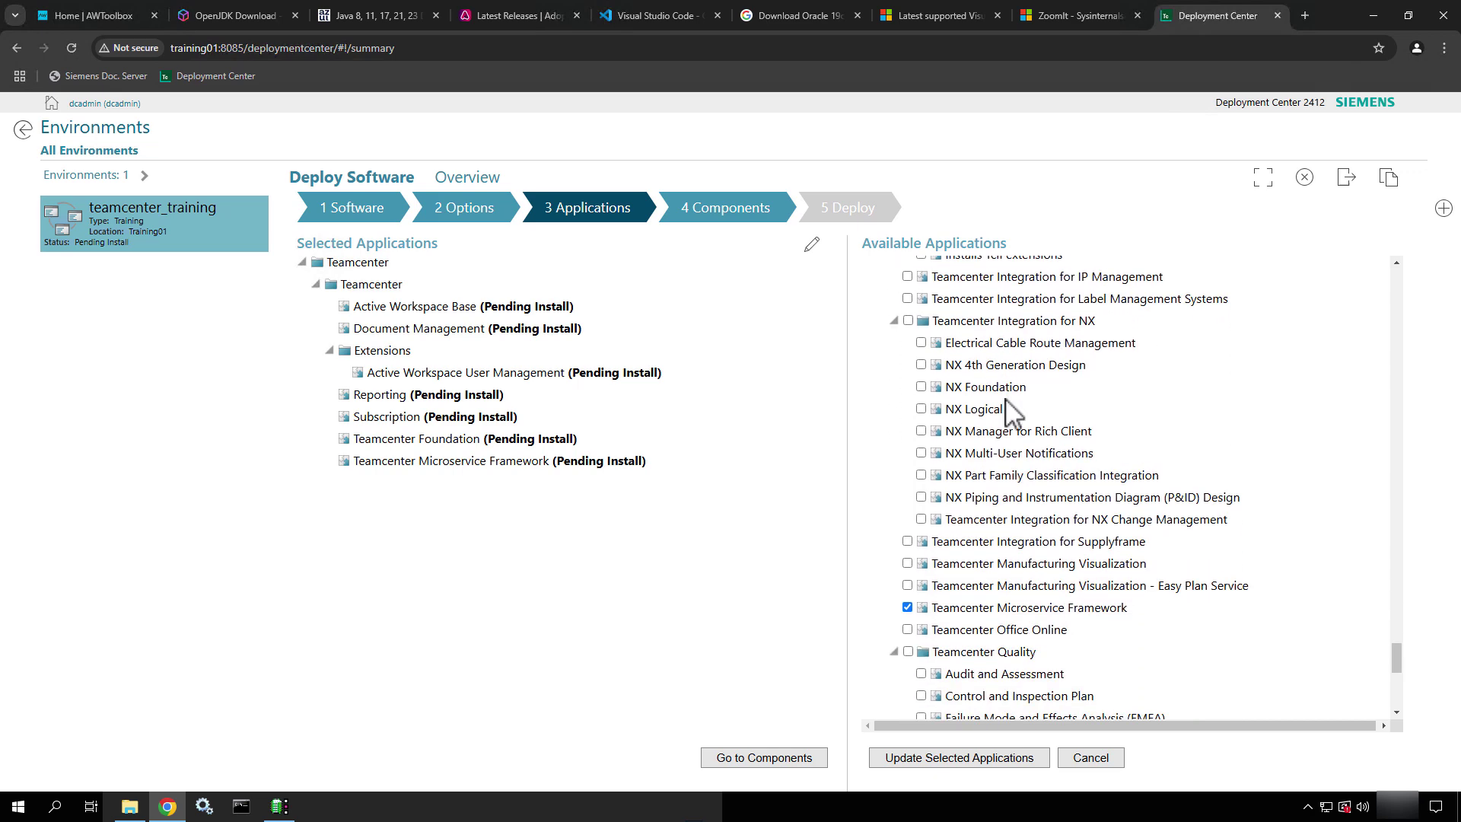
{"action": "scroll", "coordinate": [1010, 407], "scroll_direction": "down", "scroll_amount": 3}
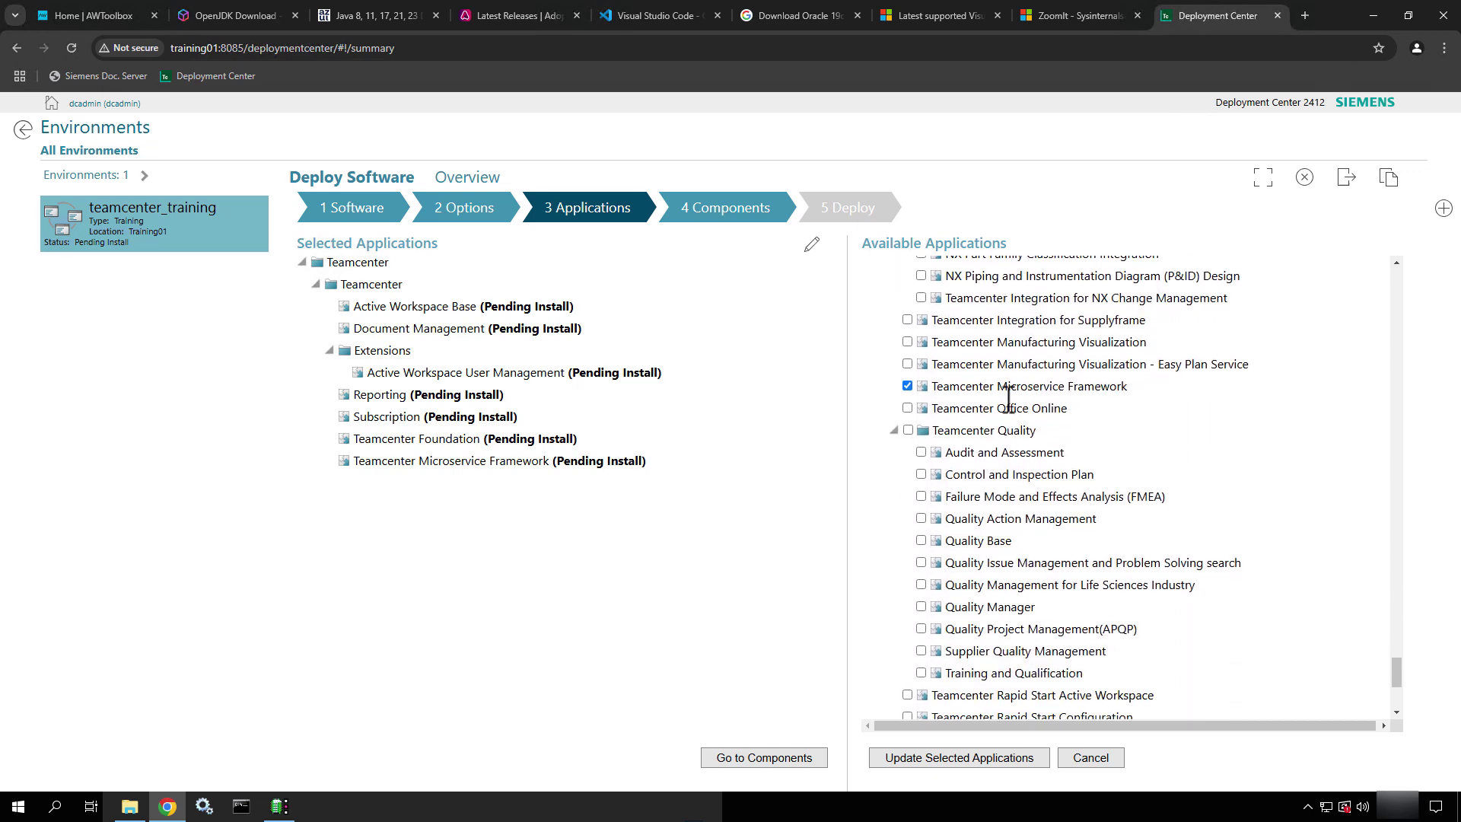
{"action": "scroll", "coordinate": [1008, 398], "scroll_direction": "down", "scroll_amount": 3}
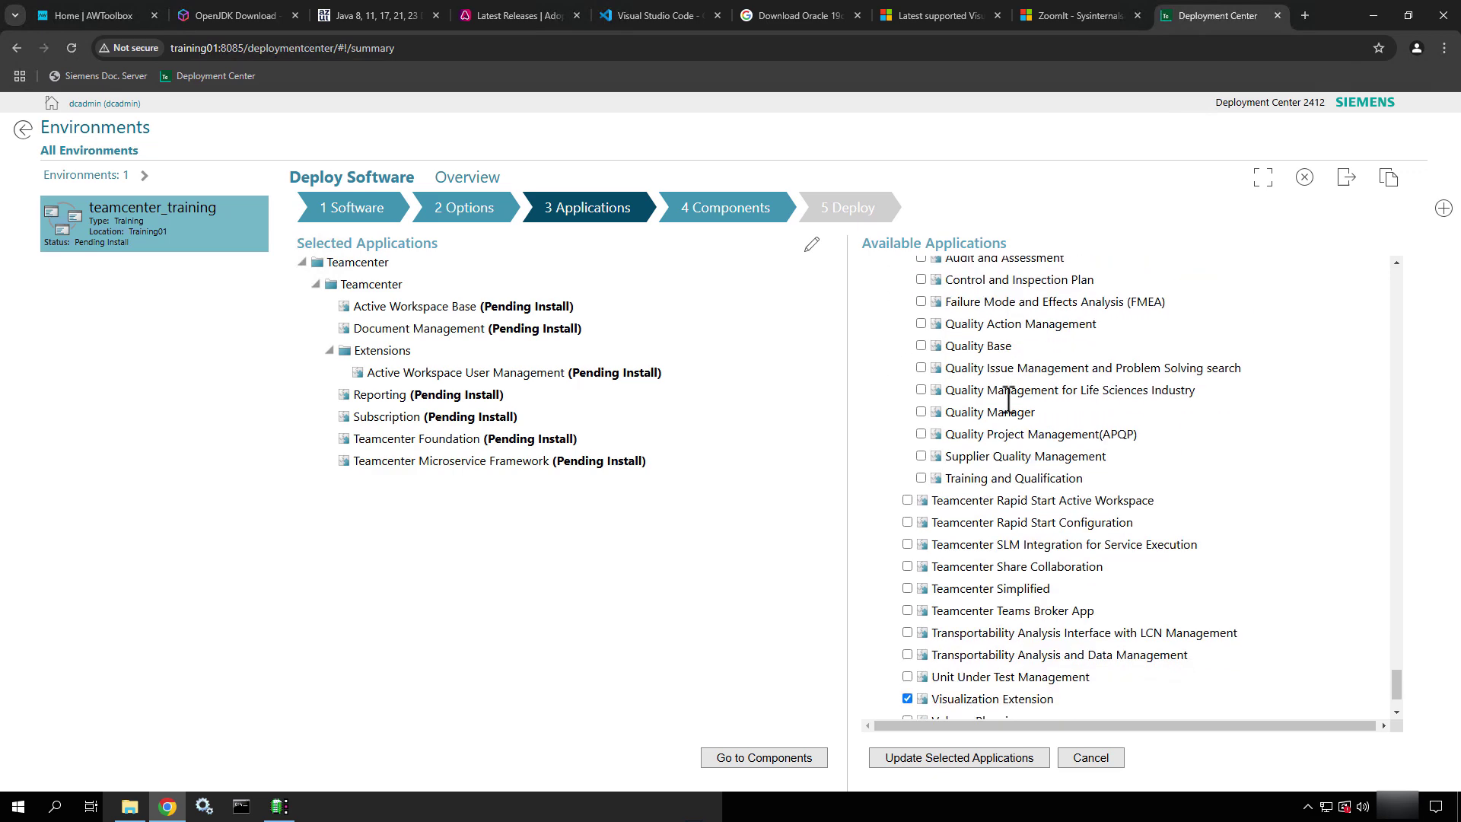
{"action": "scroll", "coordinate": [1008, 398], "scroll_direction": "down", "scroll_amount": 2}
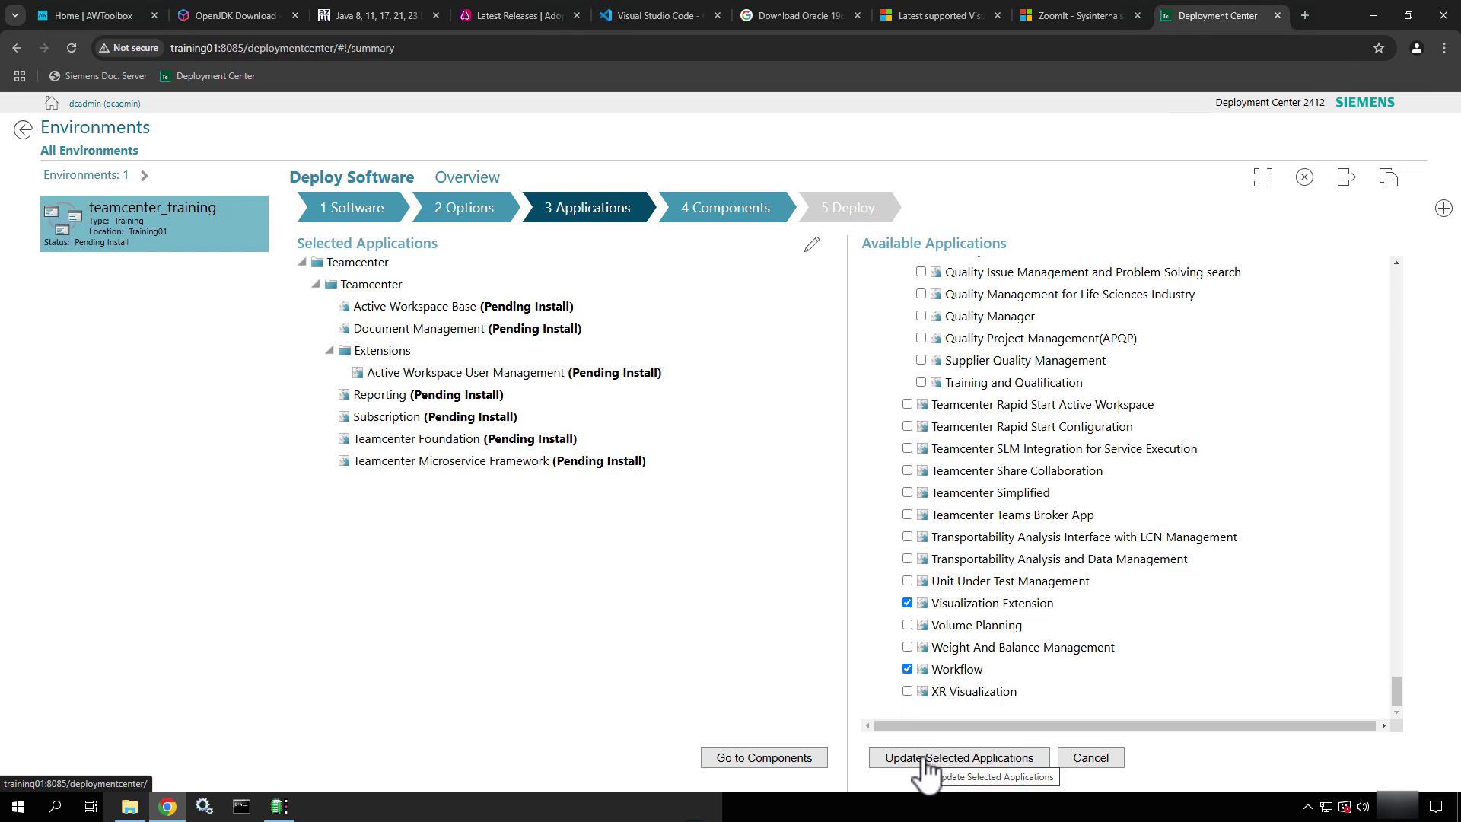
Update the selected applications and review the new Pending Install entries in the list
{"action": "left_click", "coordinate": [927, 759]}
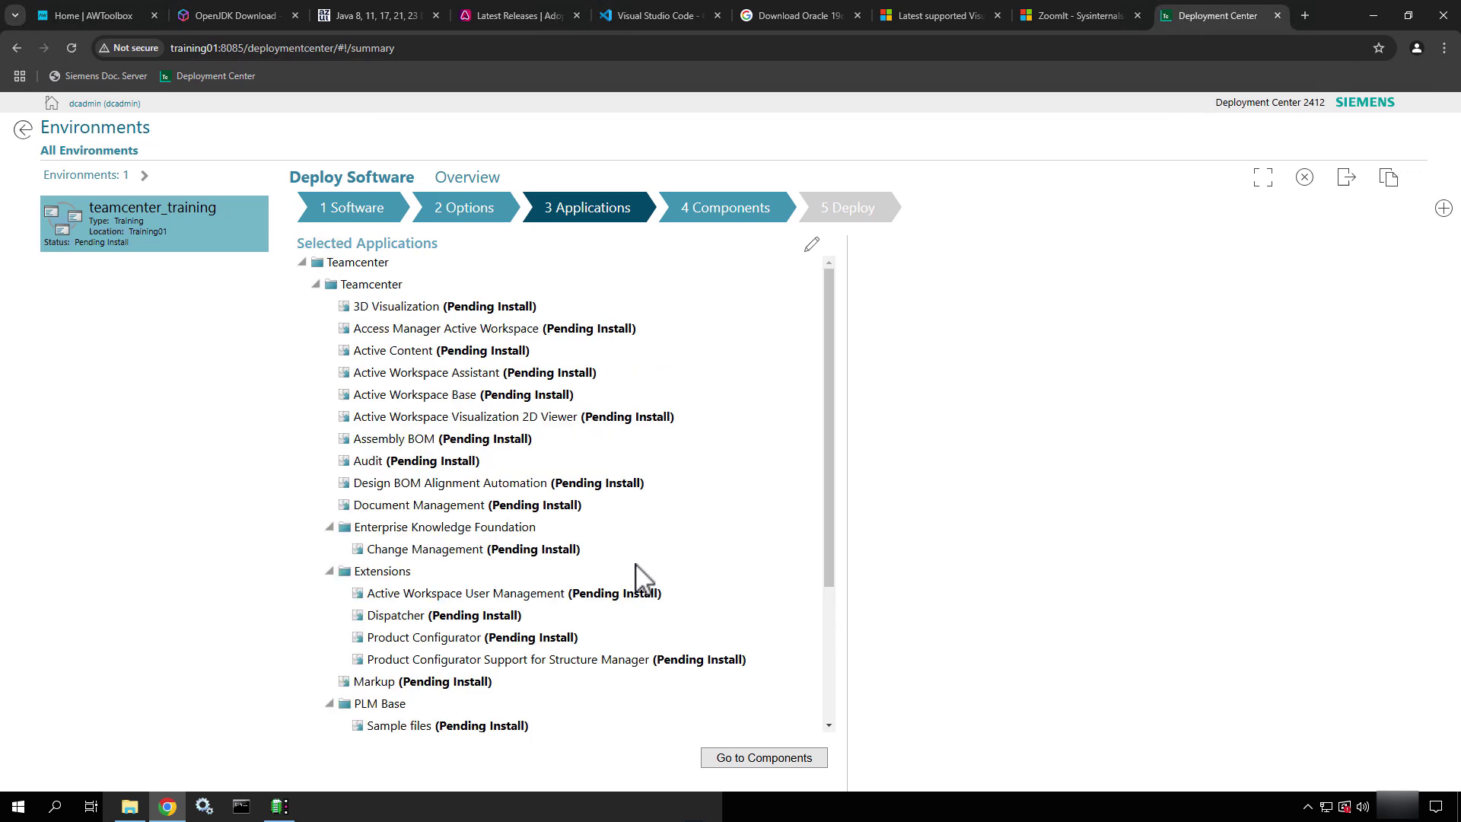
{"action": "scroll", "coordinate": [583, 491], "scroll_direction": "down", "scroll_amount": 2}
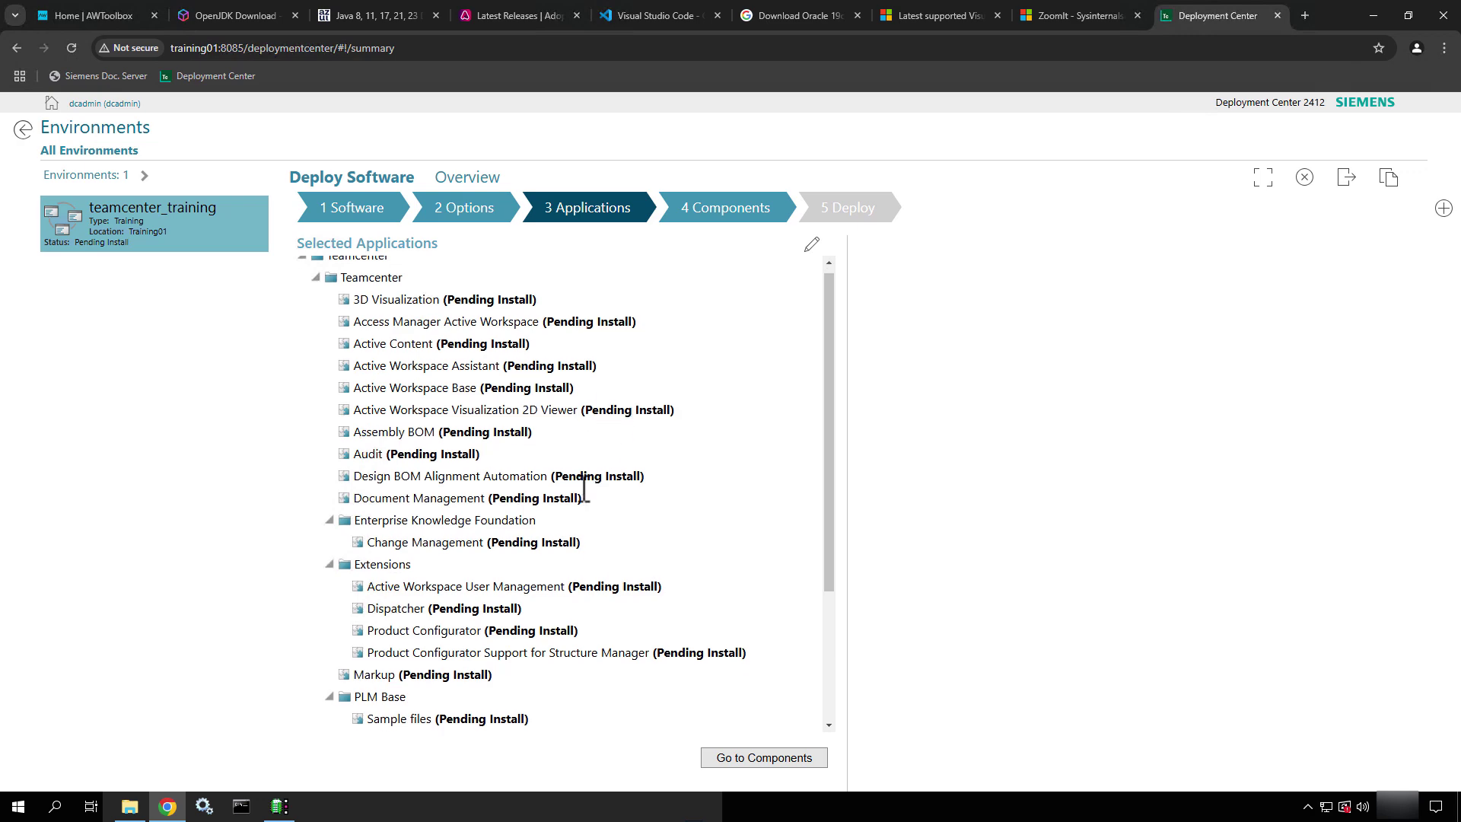
{"action": "scroll", "coordinate": [584, 487], "scroll_direction": "up", "scroll_amount": 2}
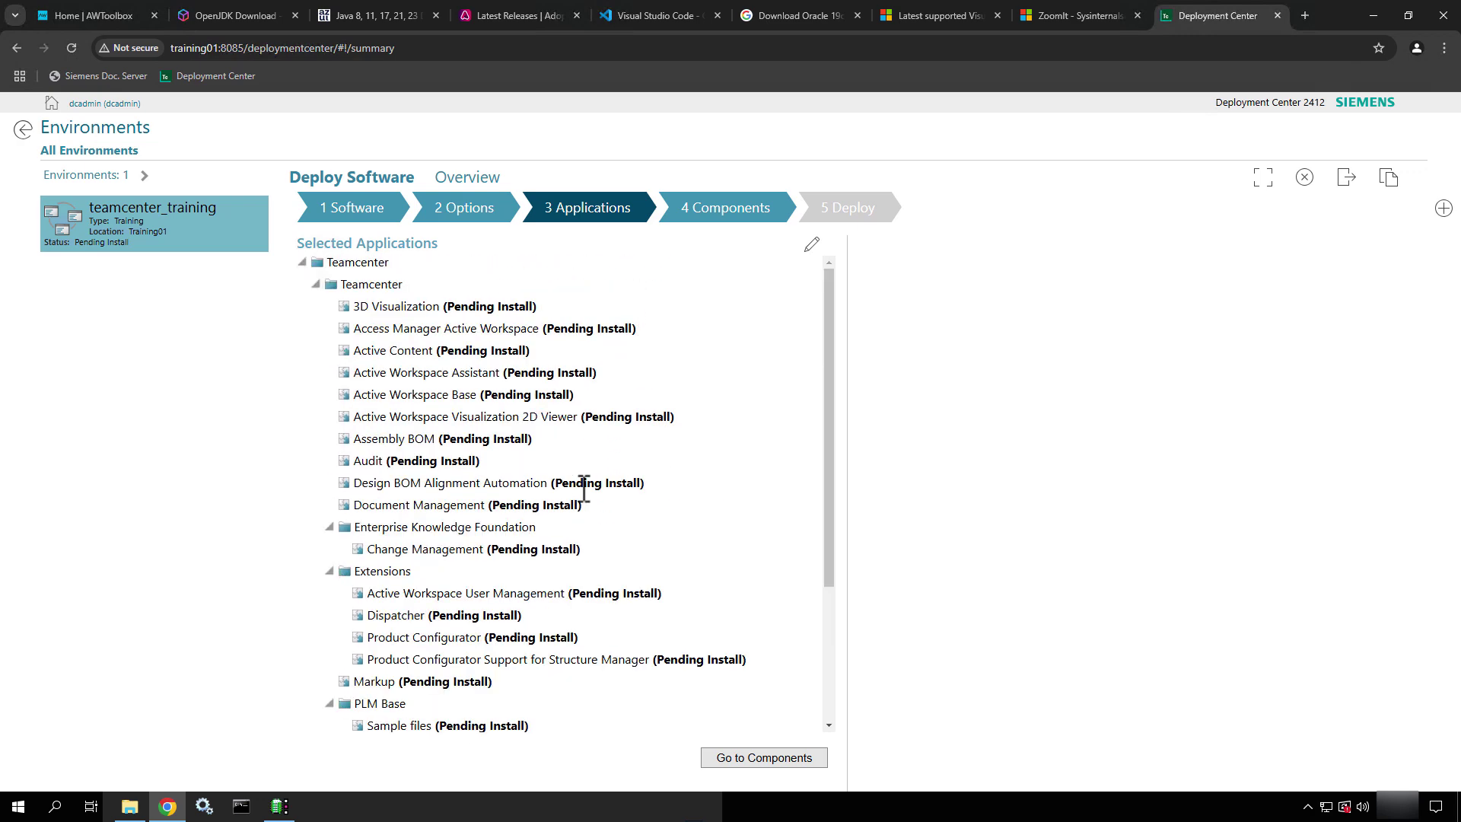
{"action": "scroll", "coordinate": [584, 490], "scroll_direction": "down", "scroll_amount": 3}
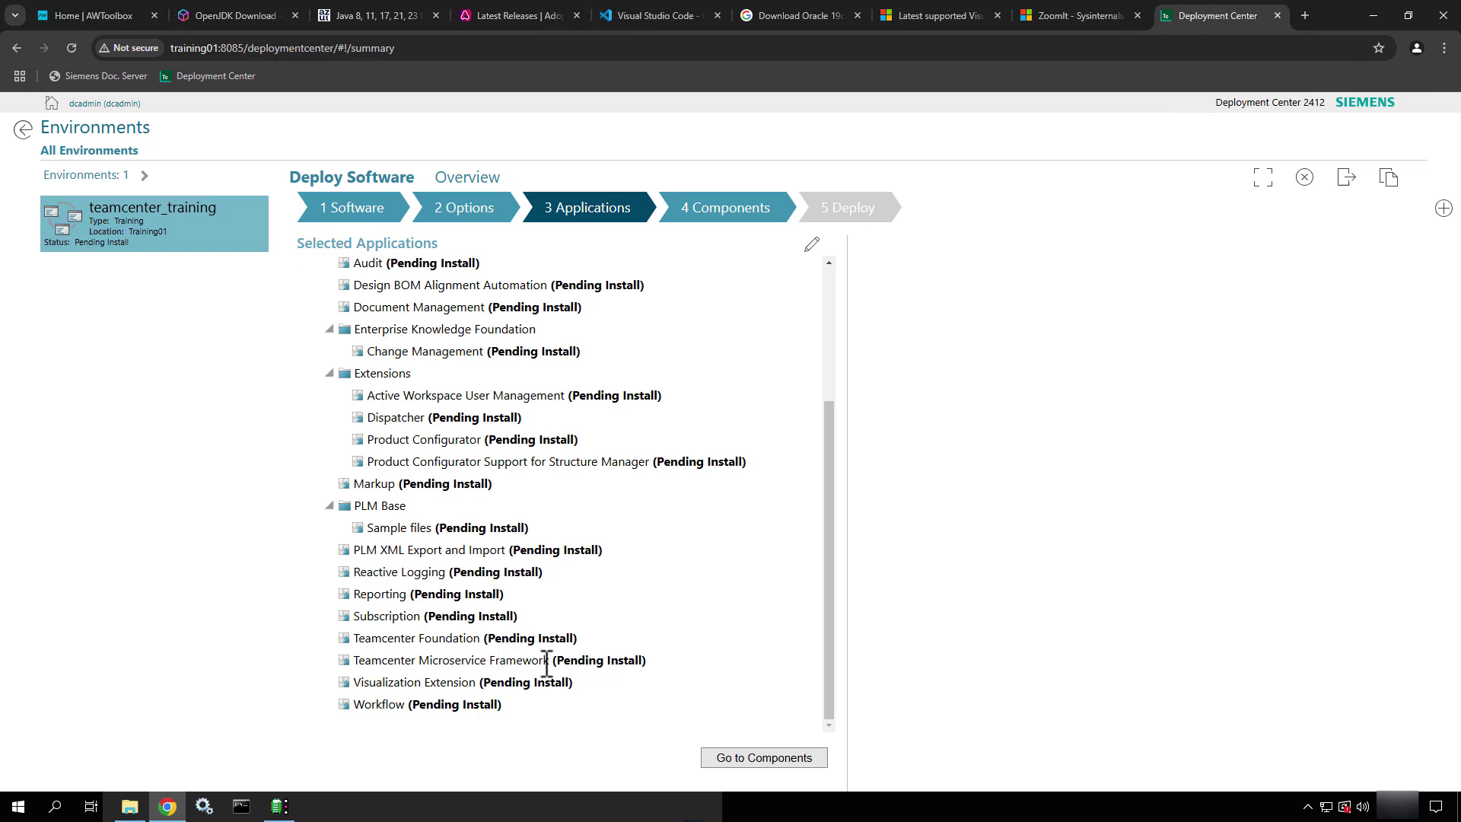
{"action": "left_click_drag", "start_coordinate": [542, 660], "coordinate": [342, 659]}
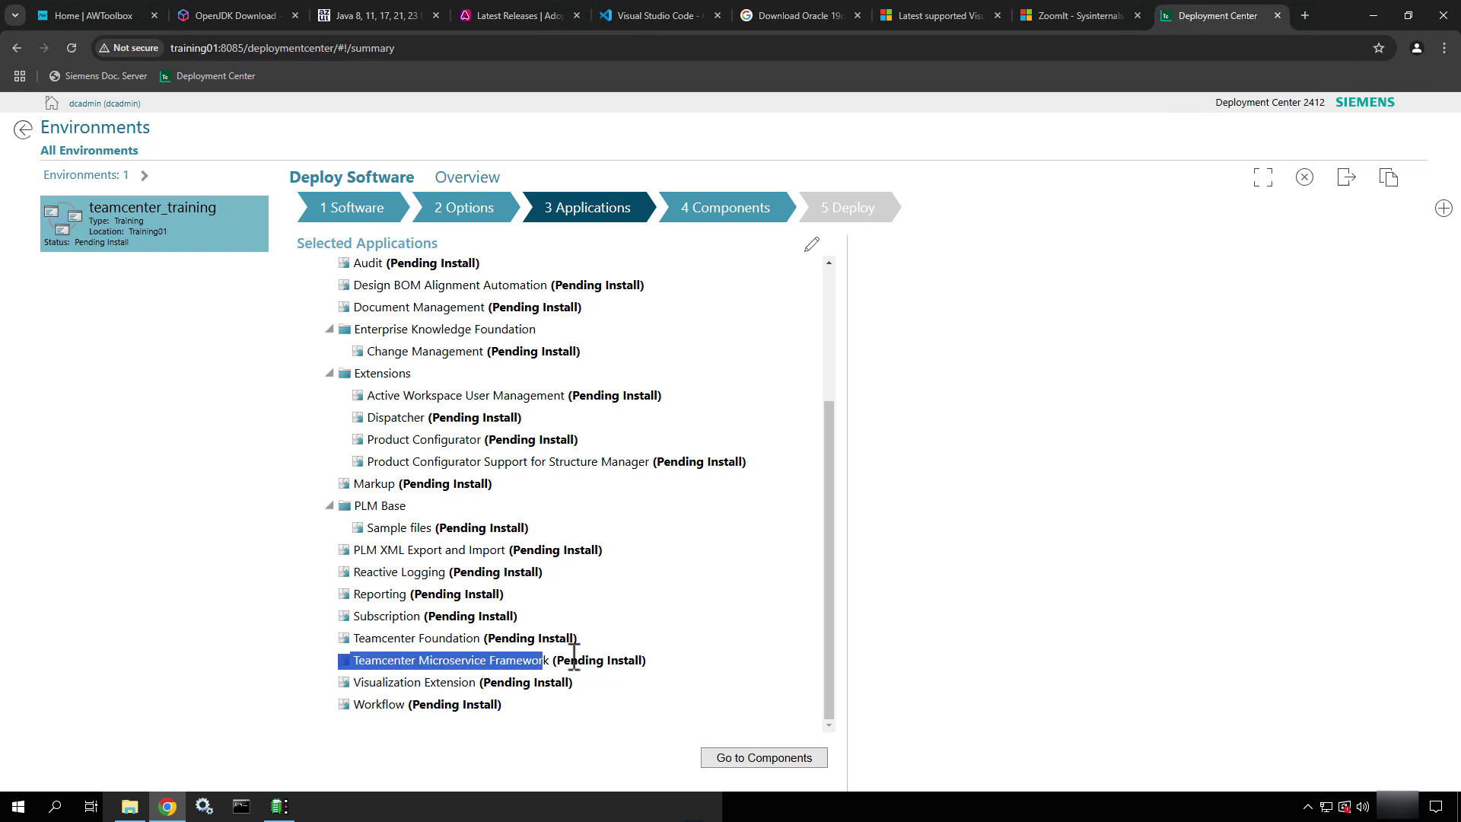
{"action": "left_click", "coordinate": [629, 649]}
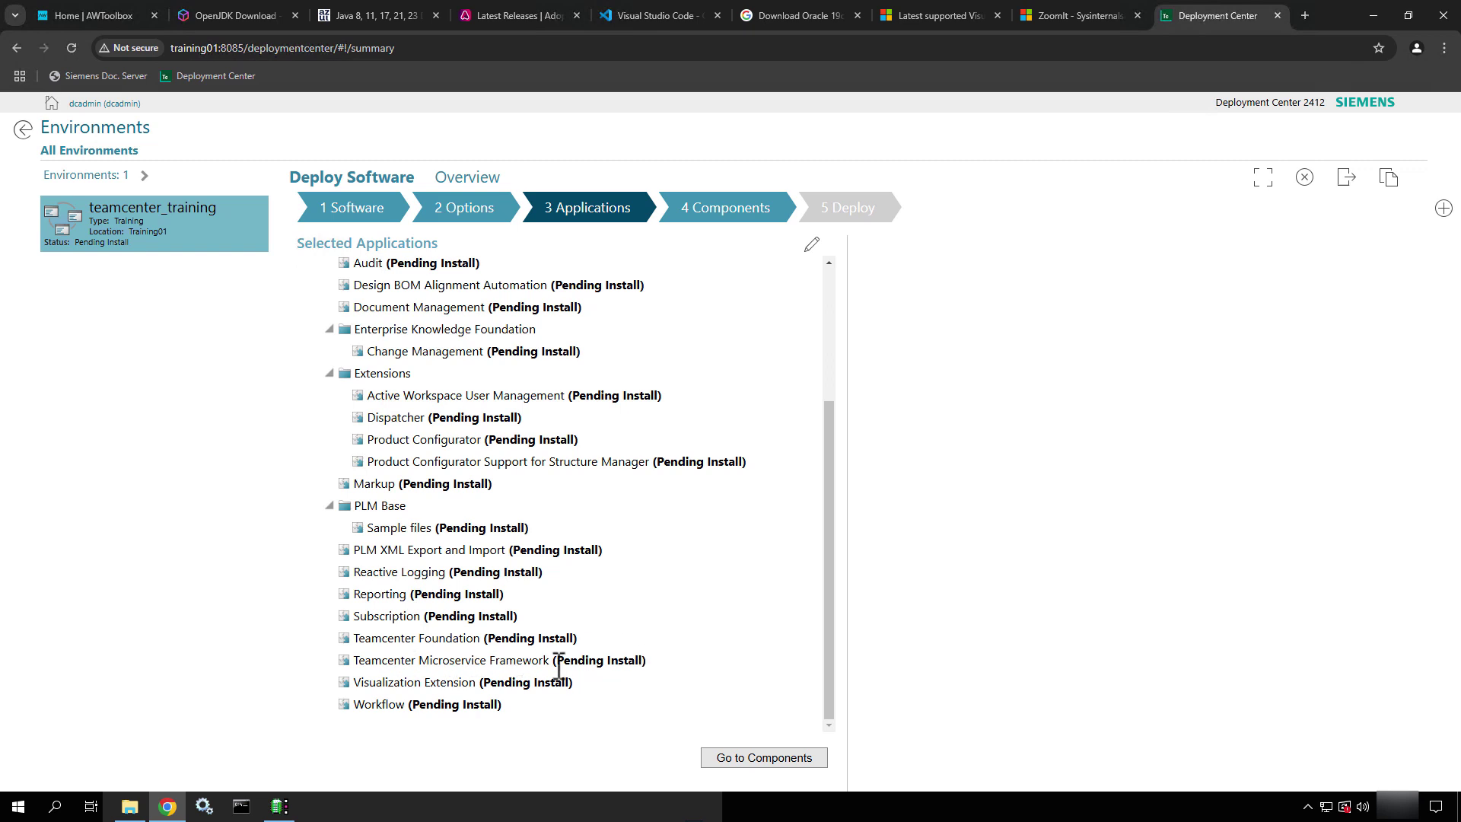
Advance to the Components step and briefly annotate how components are removed
{"action": "left_click", "coordinate": [766, 766]}
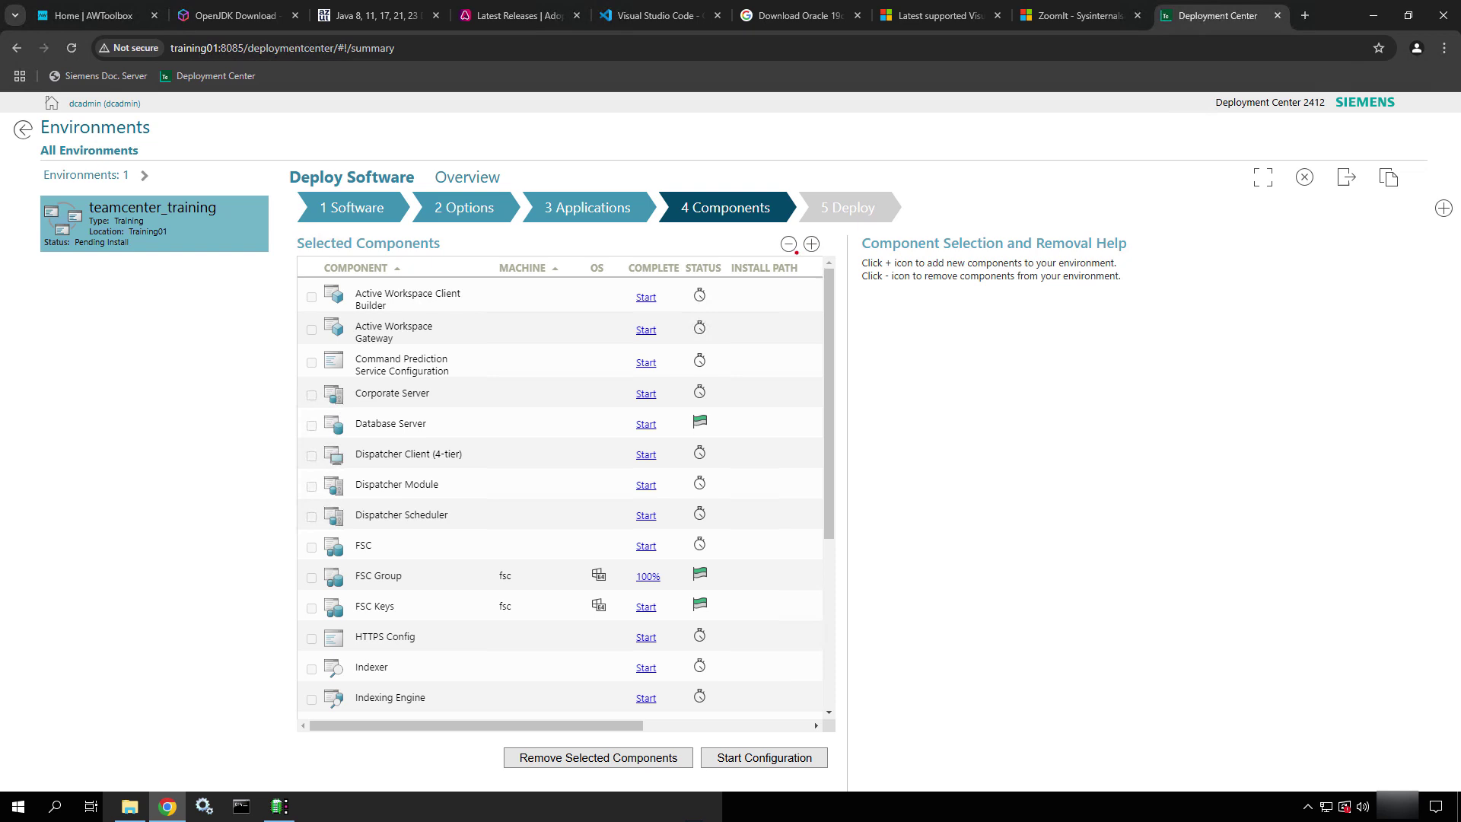
{"action": "left_click_drag", "start_coordinate": [796, 252], "coordinate": [742, 354], "text": "ctrl+shift"}
{"action": "key", "text": "Escape"}
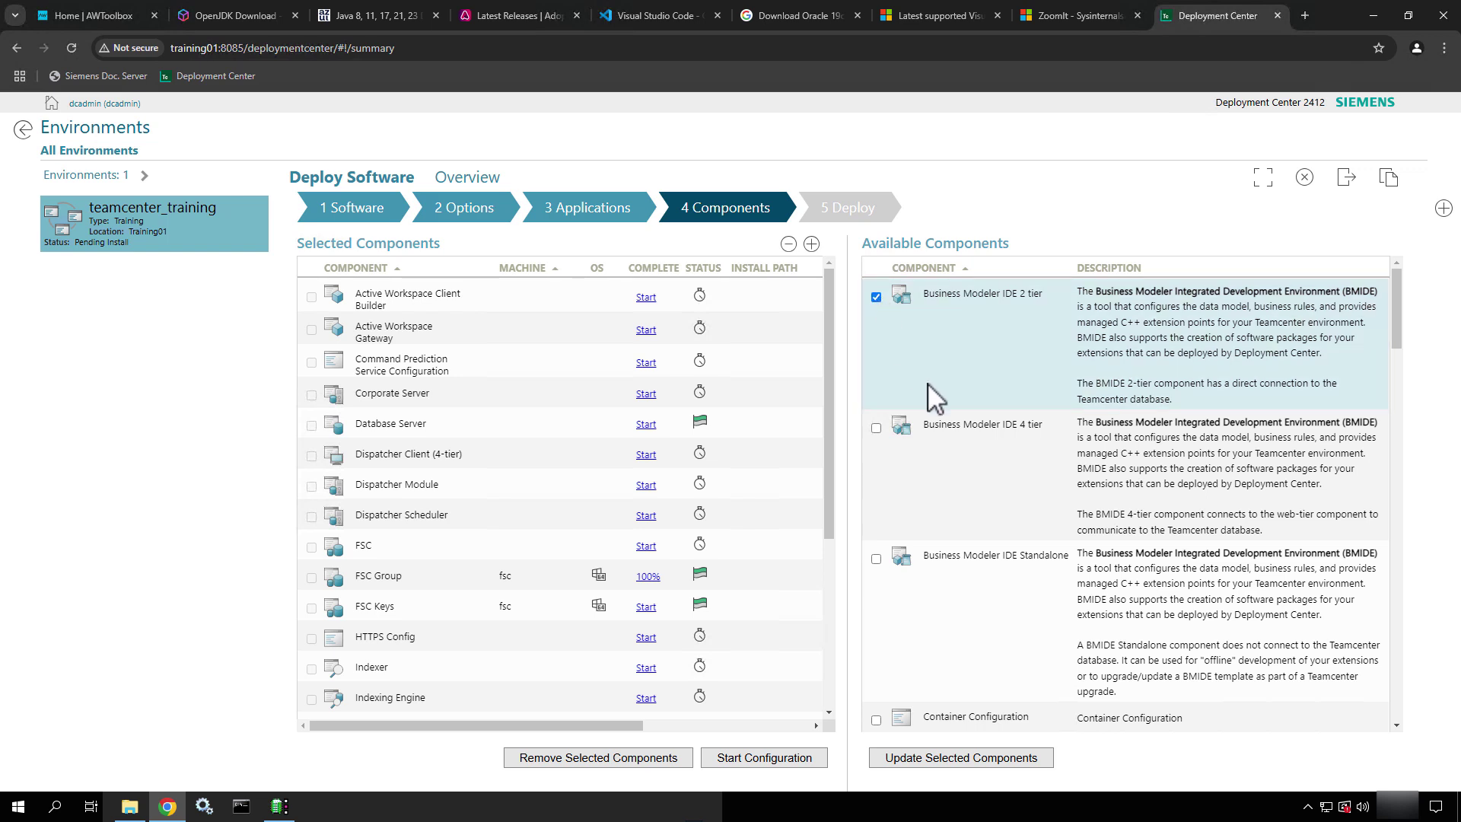
Add the checked components, including Rich client two-tier and Teamcenter Management Console, to the environment
{"action": "scroll", "coordinate": [934, 395], "scroll_direction": "down", "scroll_amount": 2}
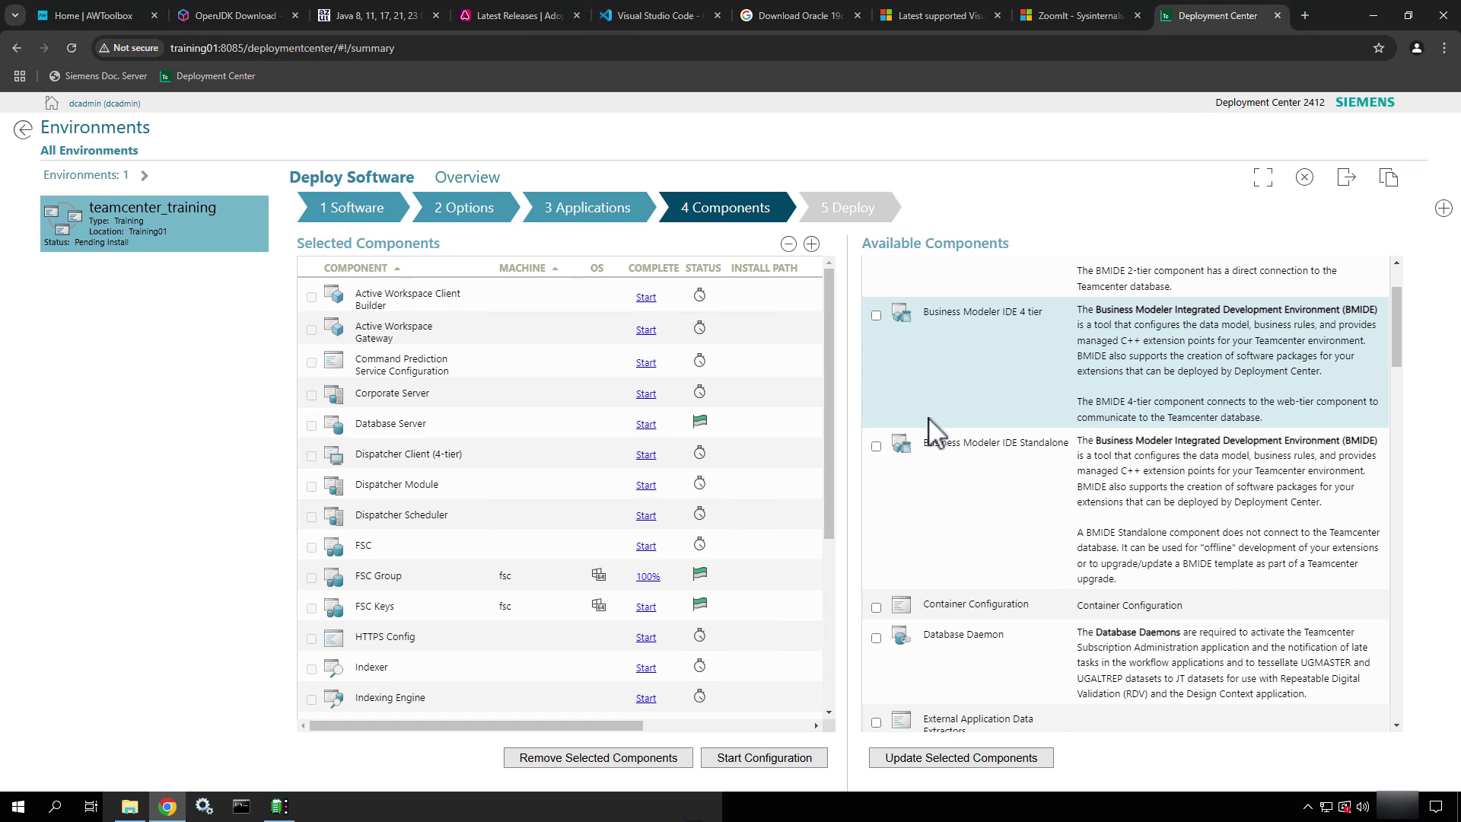
{"action": "scroll", "coordinate": [936, 478], "scroll_direction": "down", "scroll_amount": 1}
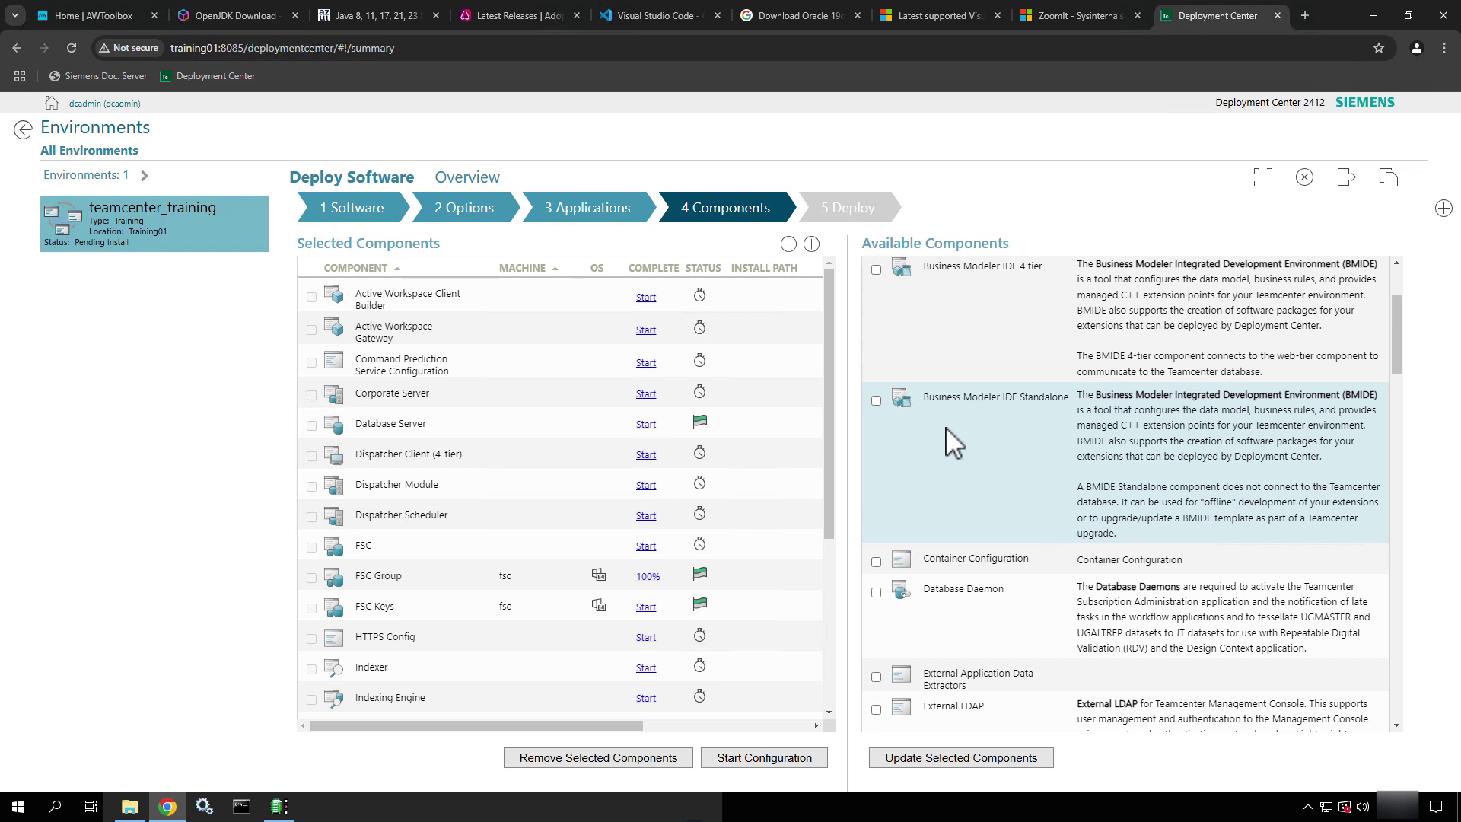
{"action": "scroll", "coordinate": [947, 427], "scroll_direction": "down", "scroll_amount": 1}
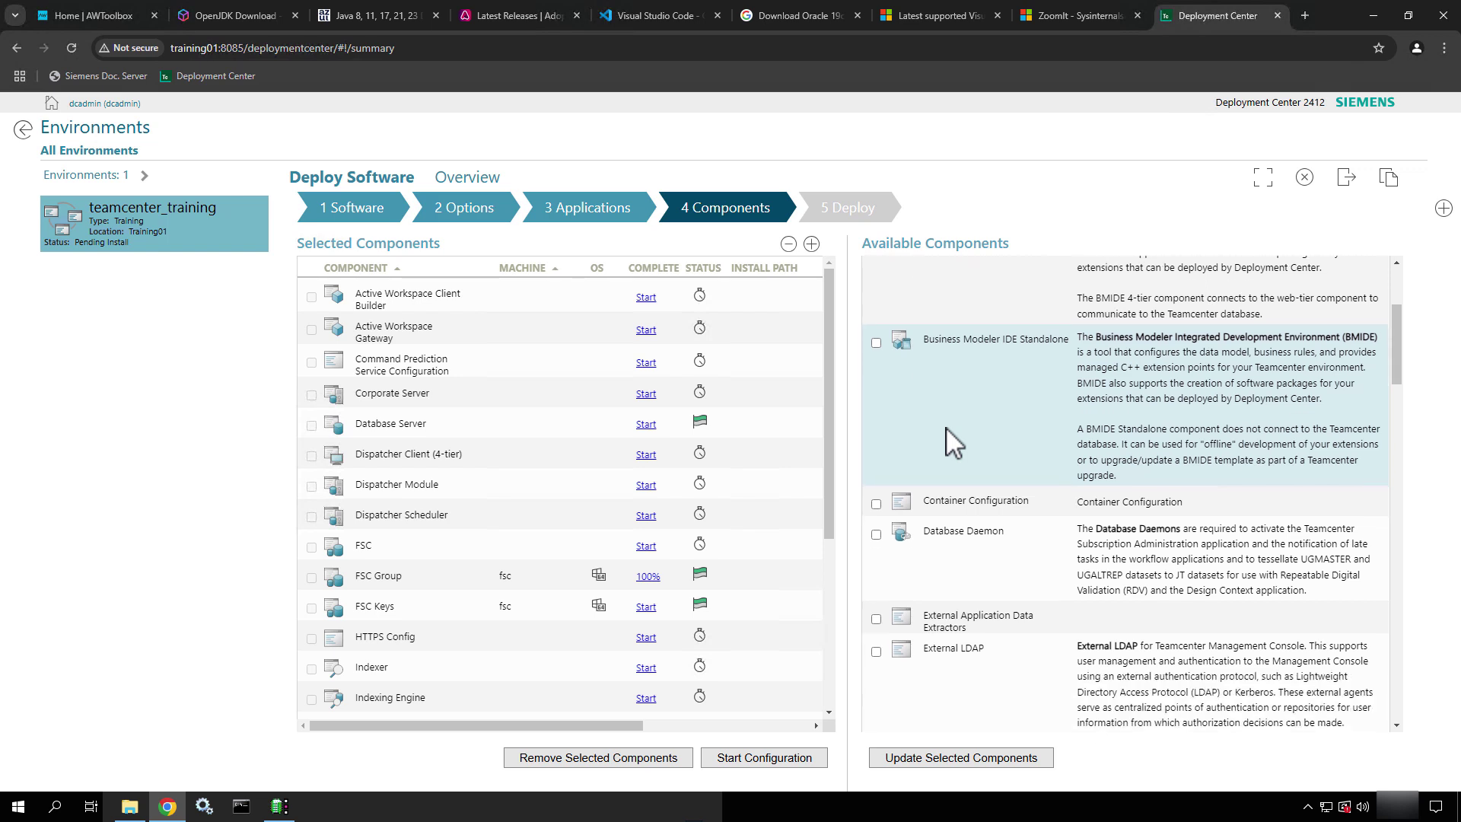
{"action": "scroll", "coordinate": [947, 427], "scroll_direction": "down", "scroll_amount": 3}
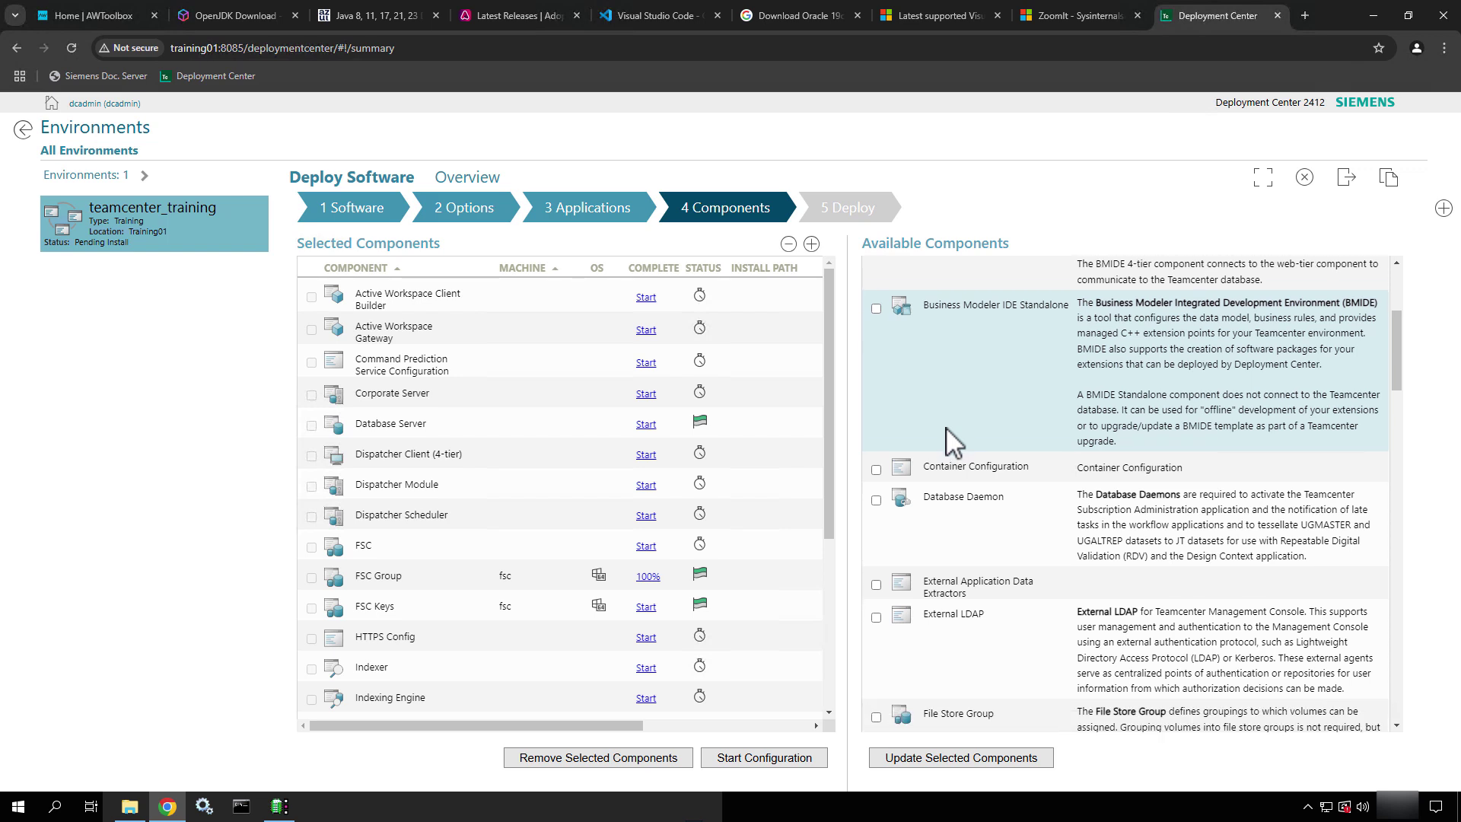
{"action": "scroll", "coordinate": [951, 442], "scroll_direction": "down", "scroll_amount": 1}
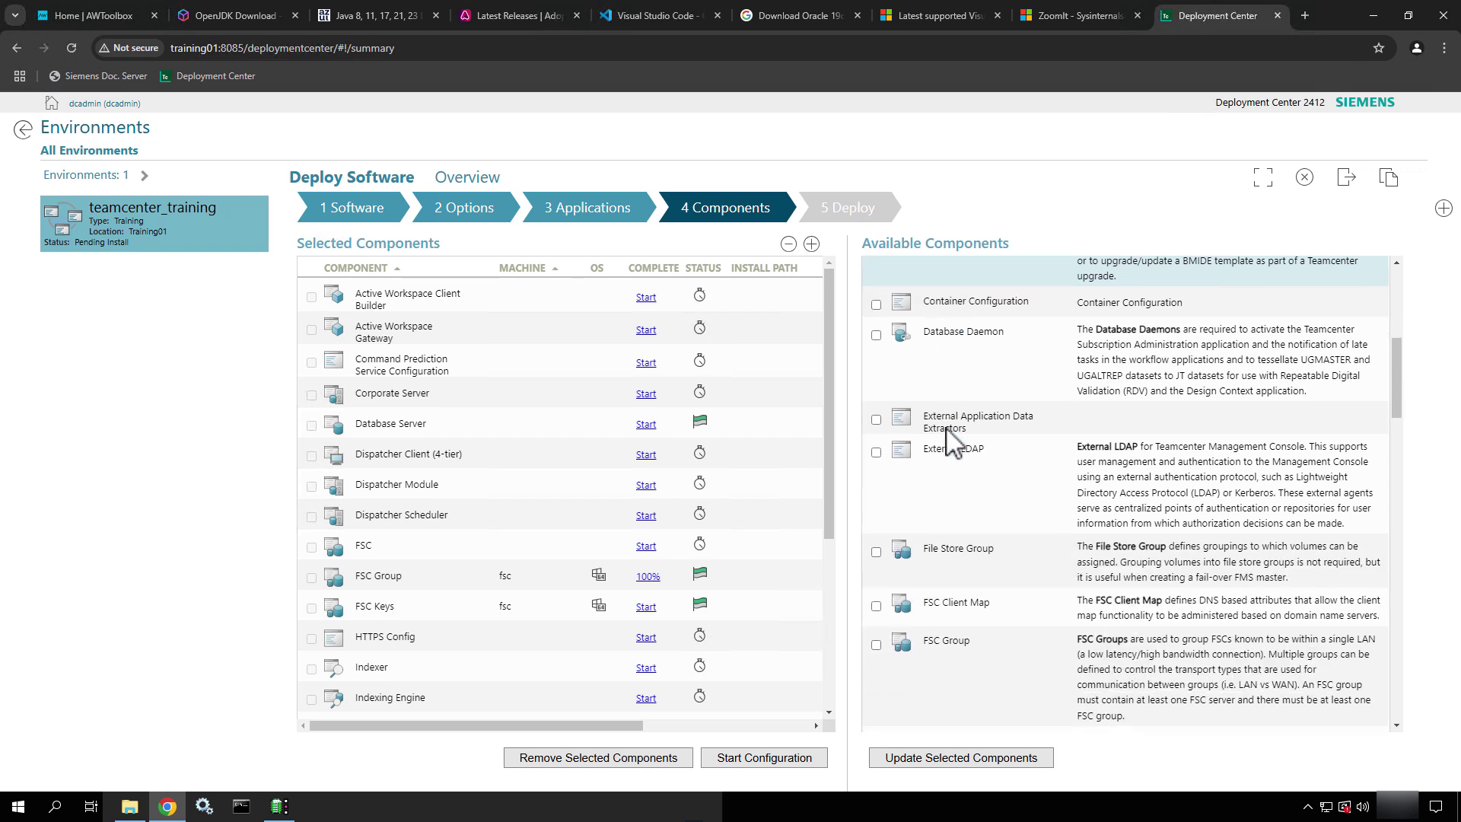
{"action": "scroll", "coordinate": [965, 432], "scroll_direction": "down", "scroll_amount": 5}
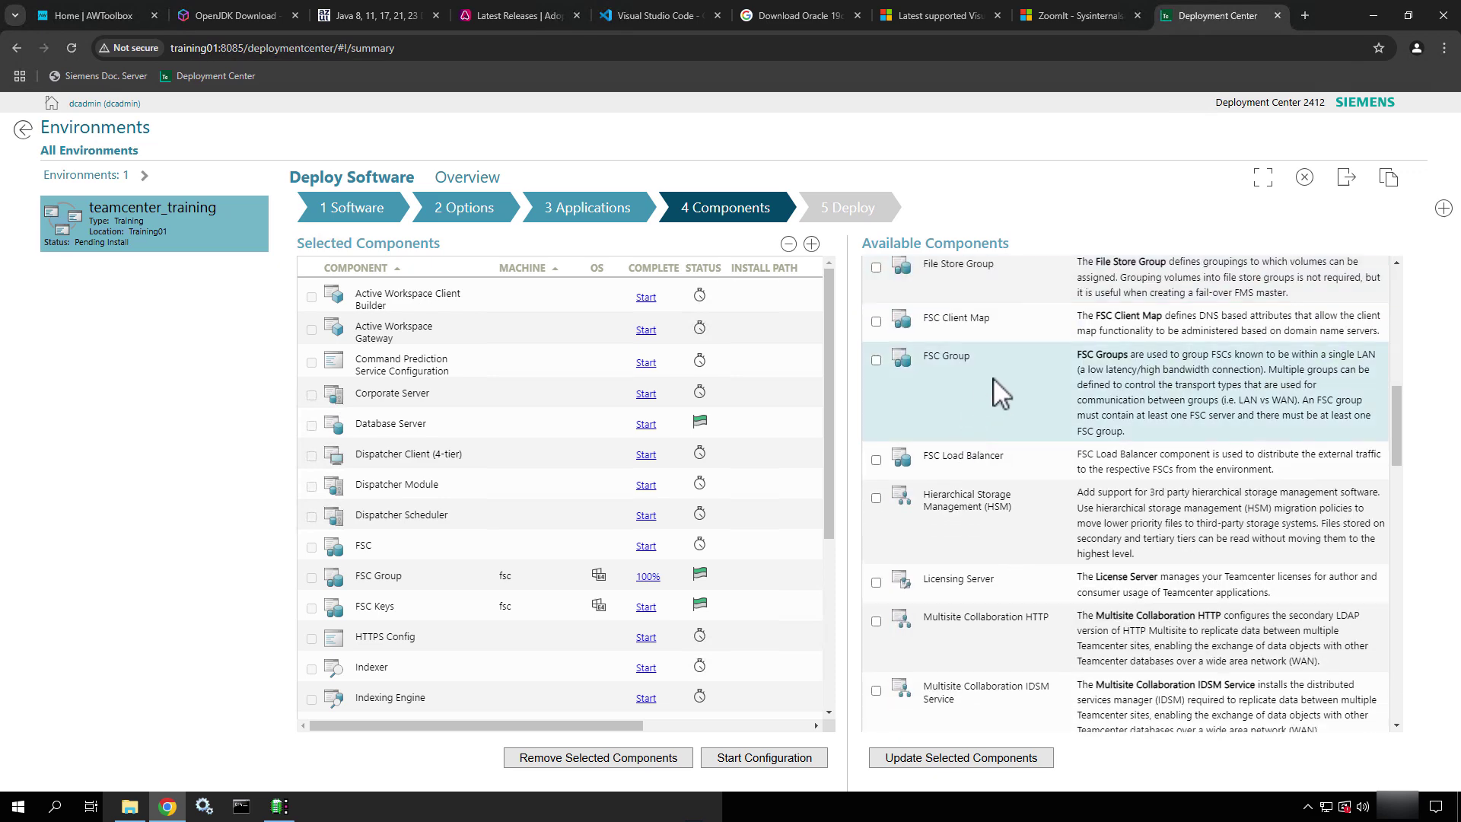
{"action": "scroll", "coordinate": [993, 377], "scroll_direction": "down", "scroll_amount": 2}
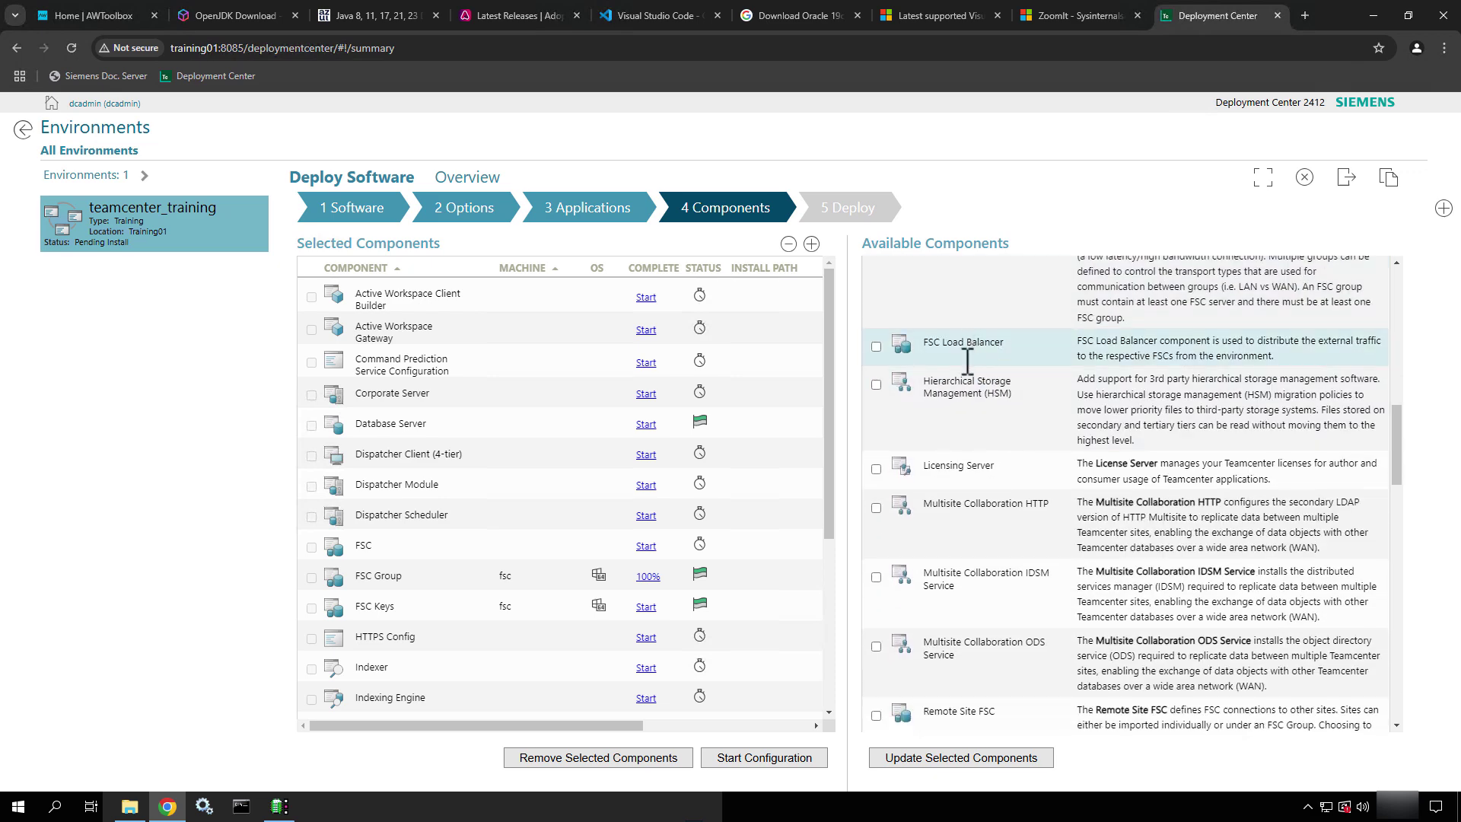
{"action": "scroll", "coordinate": [950, 425], "scroll_direction": "down", "scroll_amount": 2}
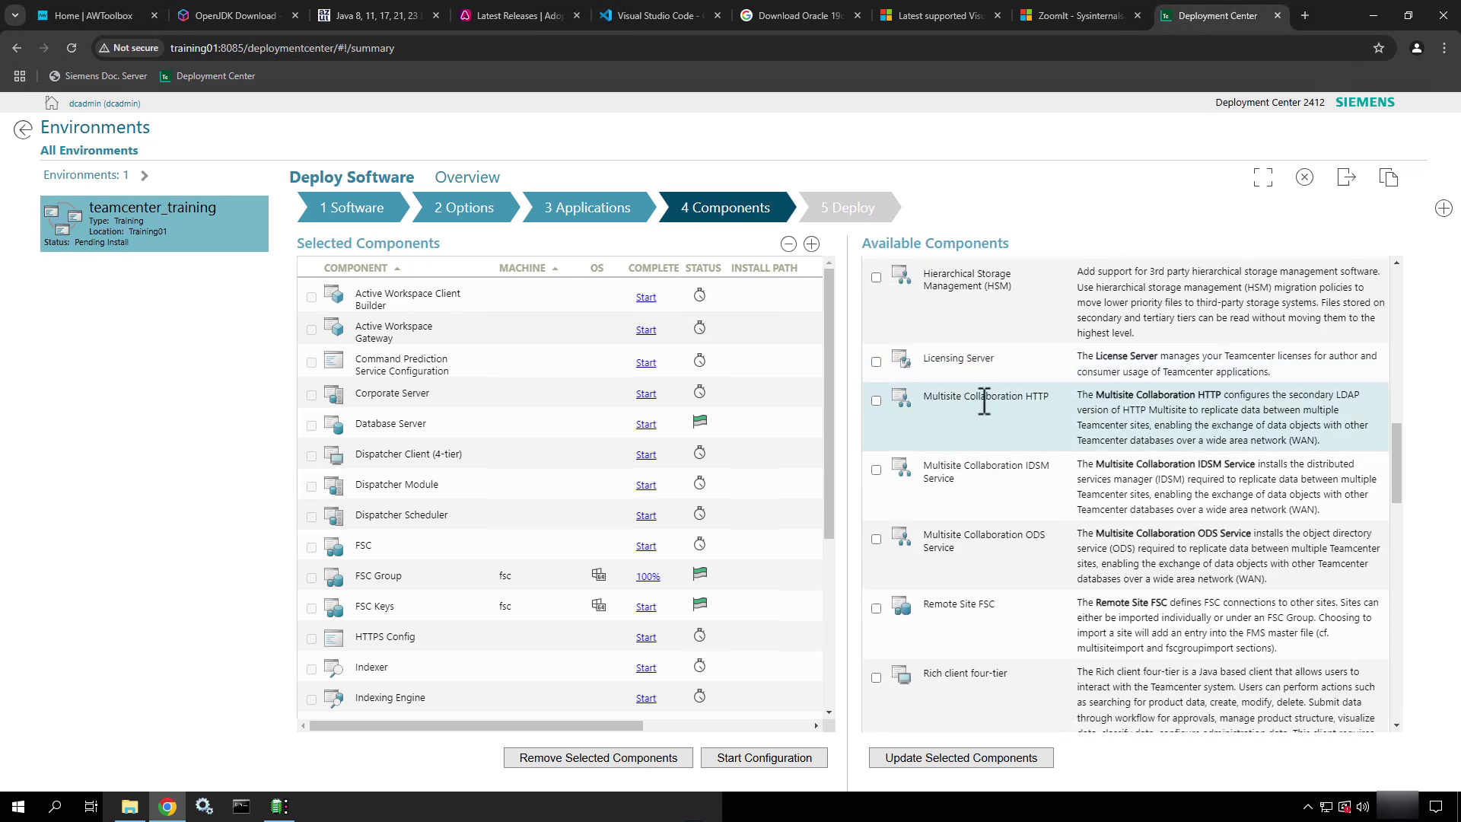
{"action": "scroll", "coordinate": [984, 402], "scroll_direction": "down", "scroll_amount": 6}
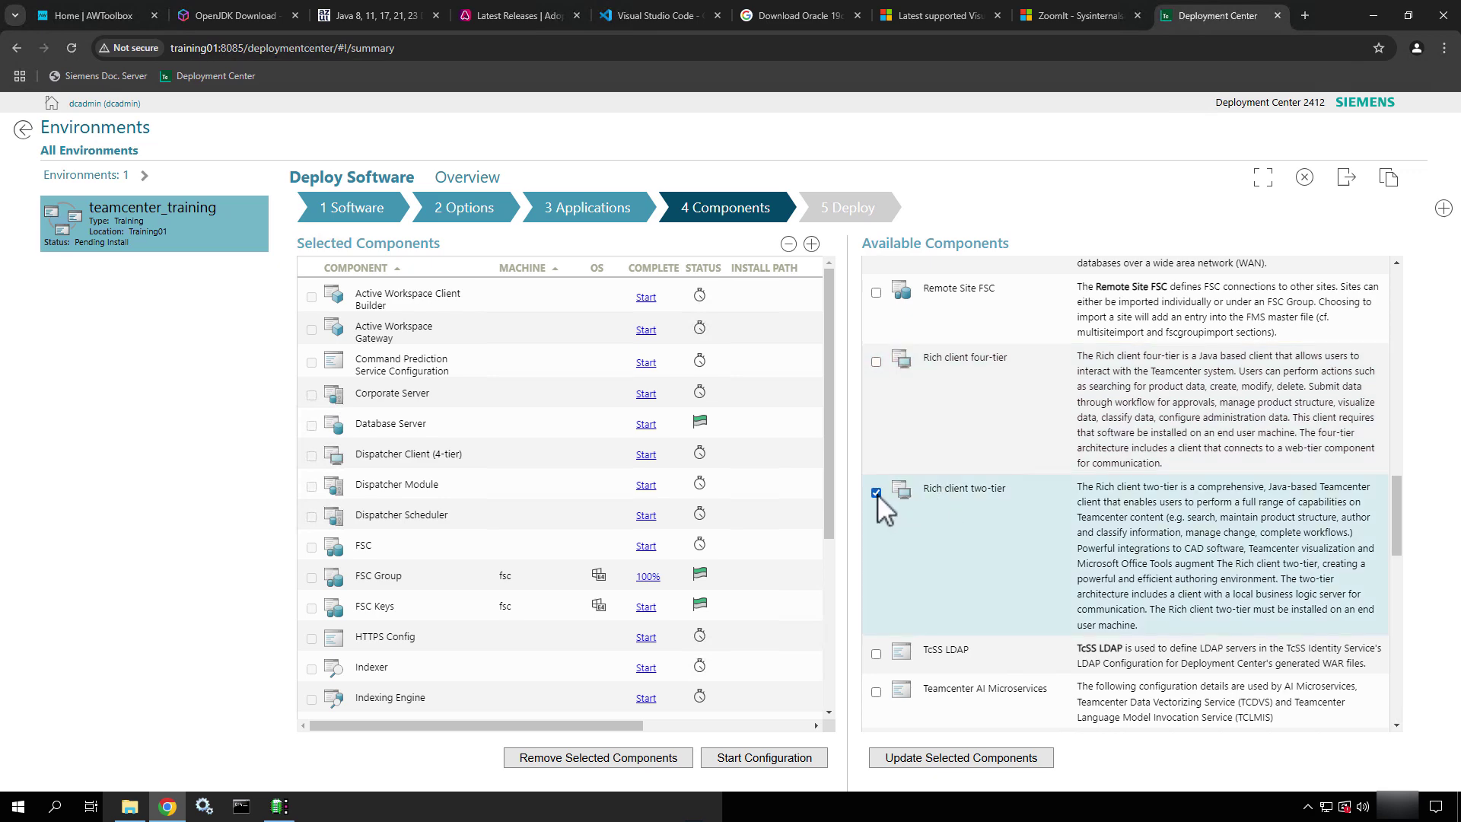
{"action": "scroll", "coordinate": [974, 538], "scroll_direction": "down", "scroll_amount": 3}
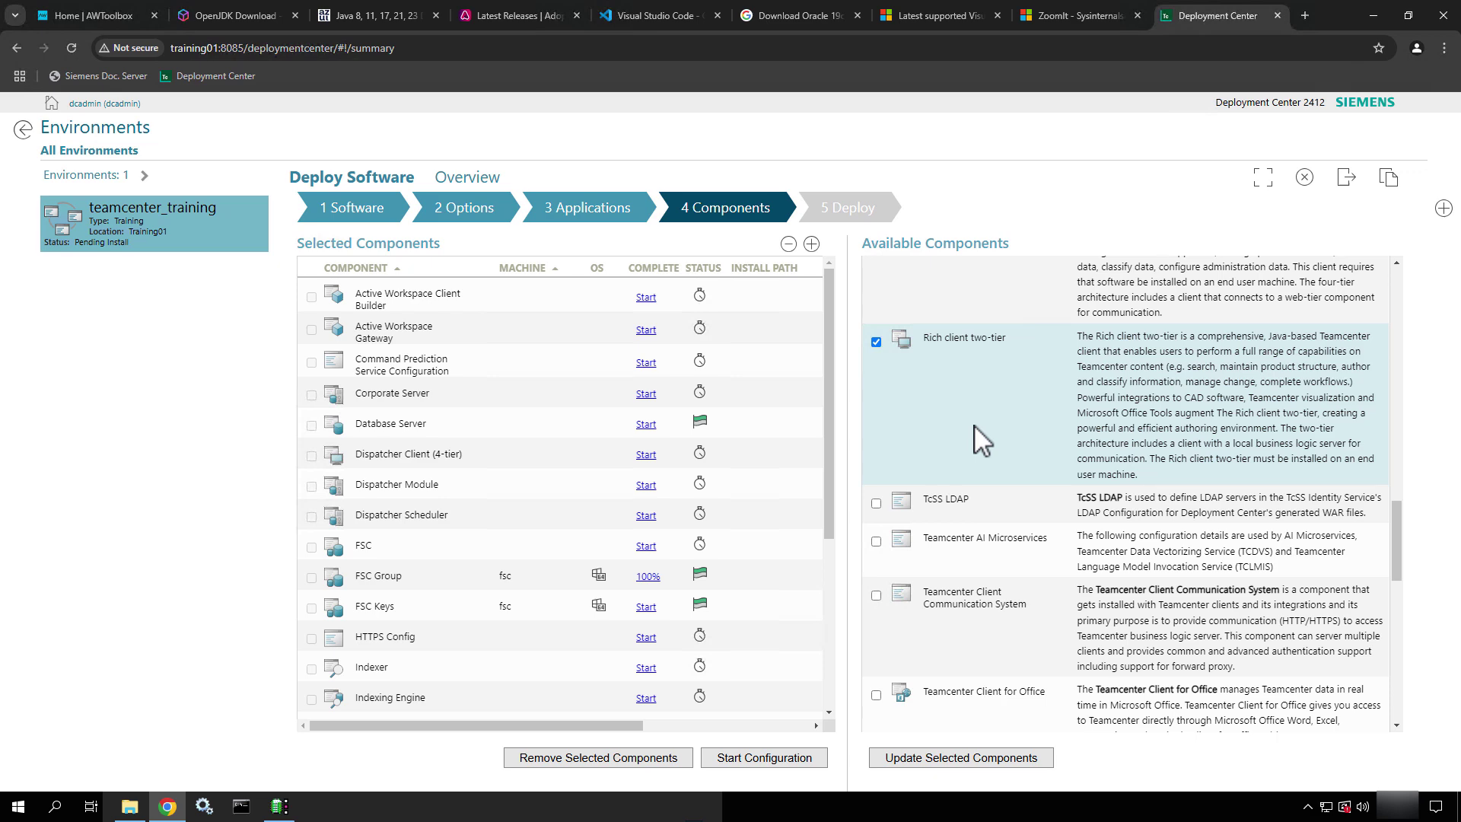
{"action": "scroll", "coordinate": [975, 425], "scroll_direction": "down", "scroll_amount": 3}
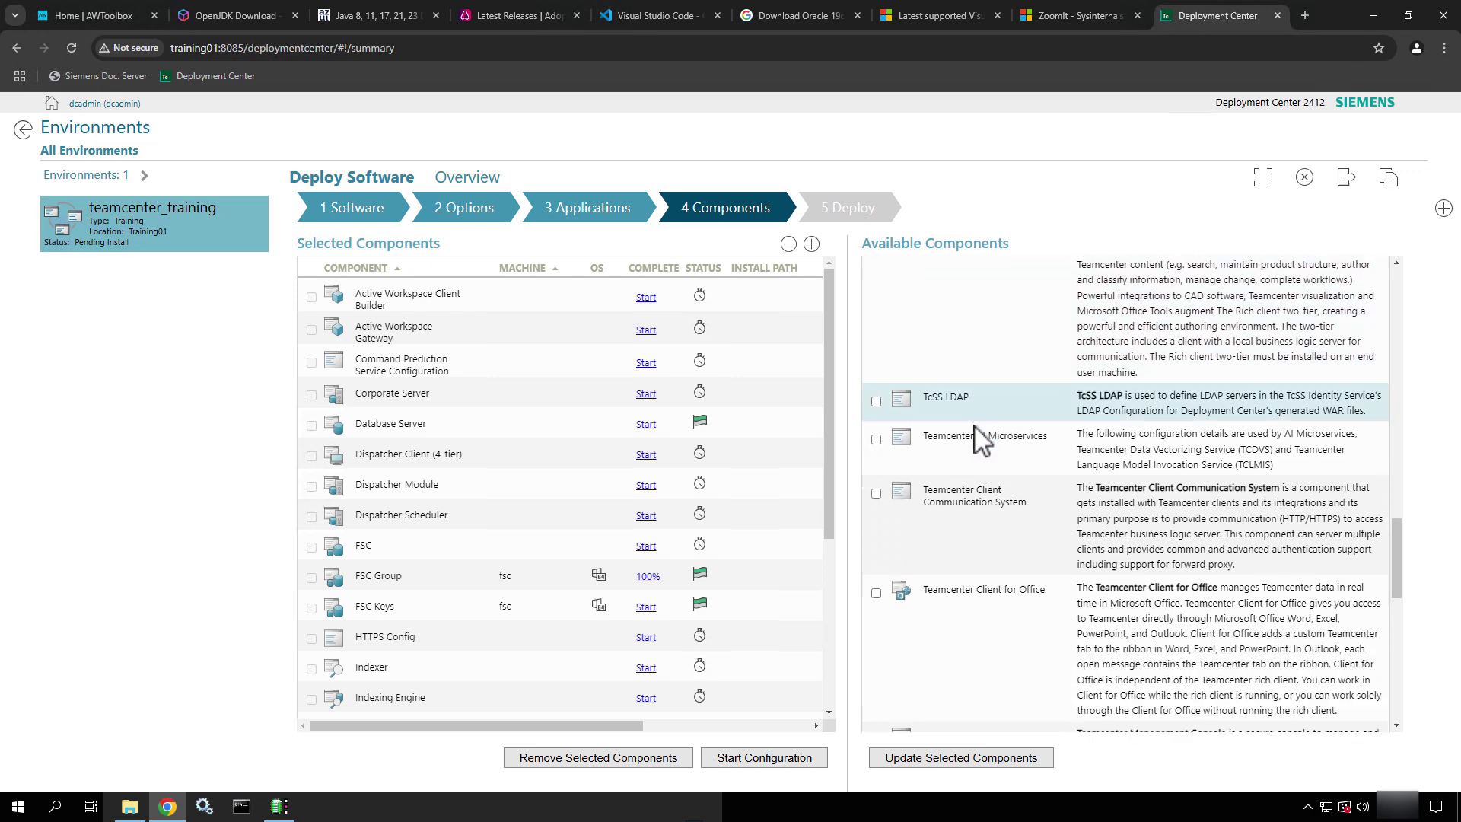
{"action": "scroll", "coordinate": [975, 440], "scroll_direction": "down", "scroll_amount": 6}
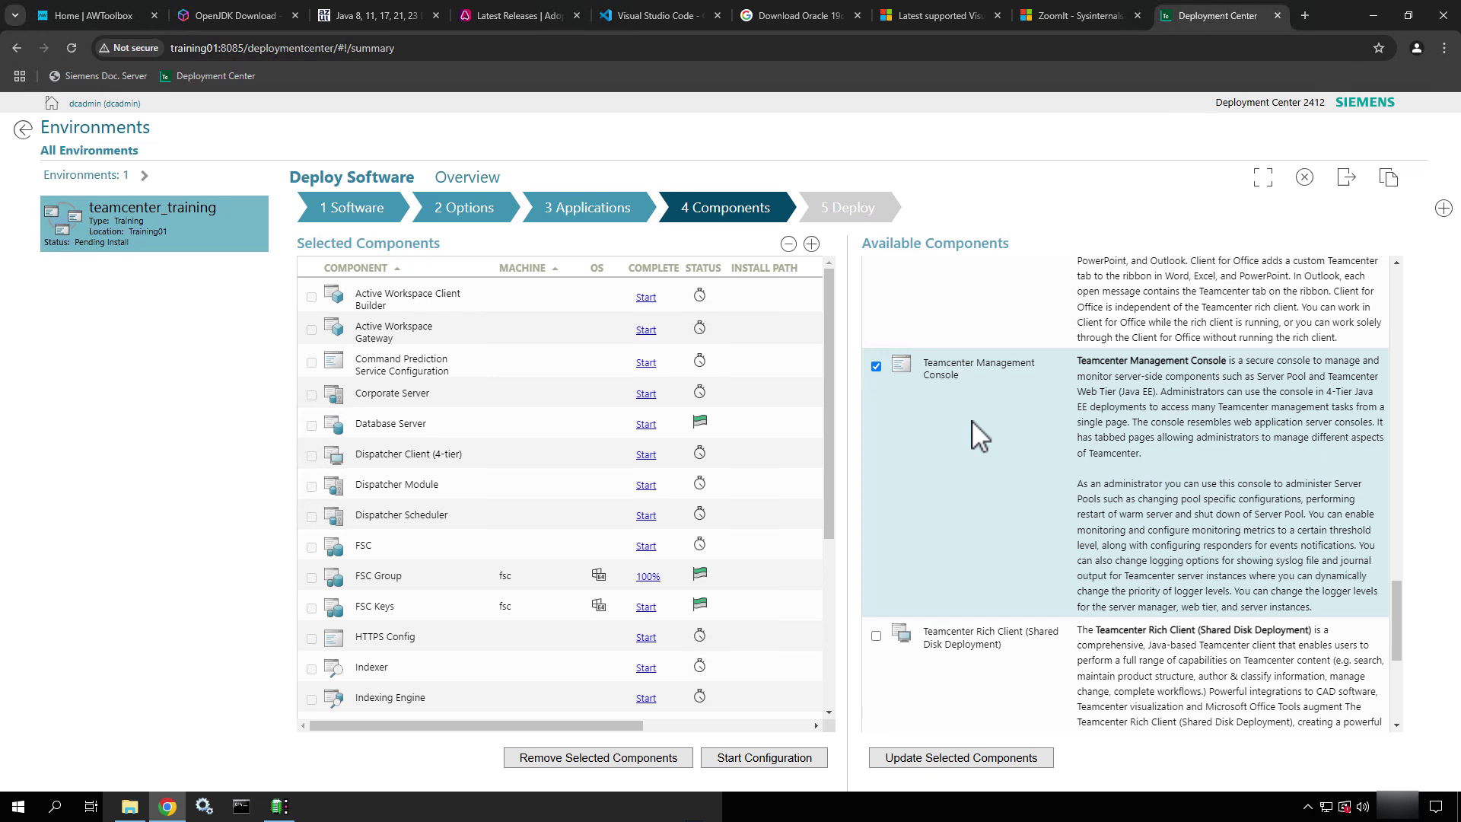
{"action": "scroll", "coordinate": [972, 420], "scroll_direction": "down", "scroll_amount": 3}
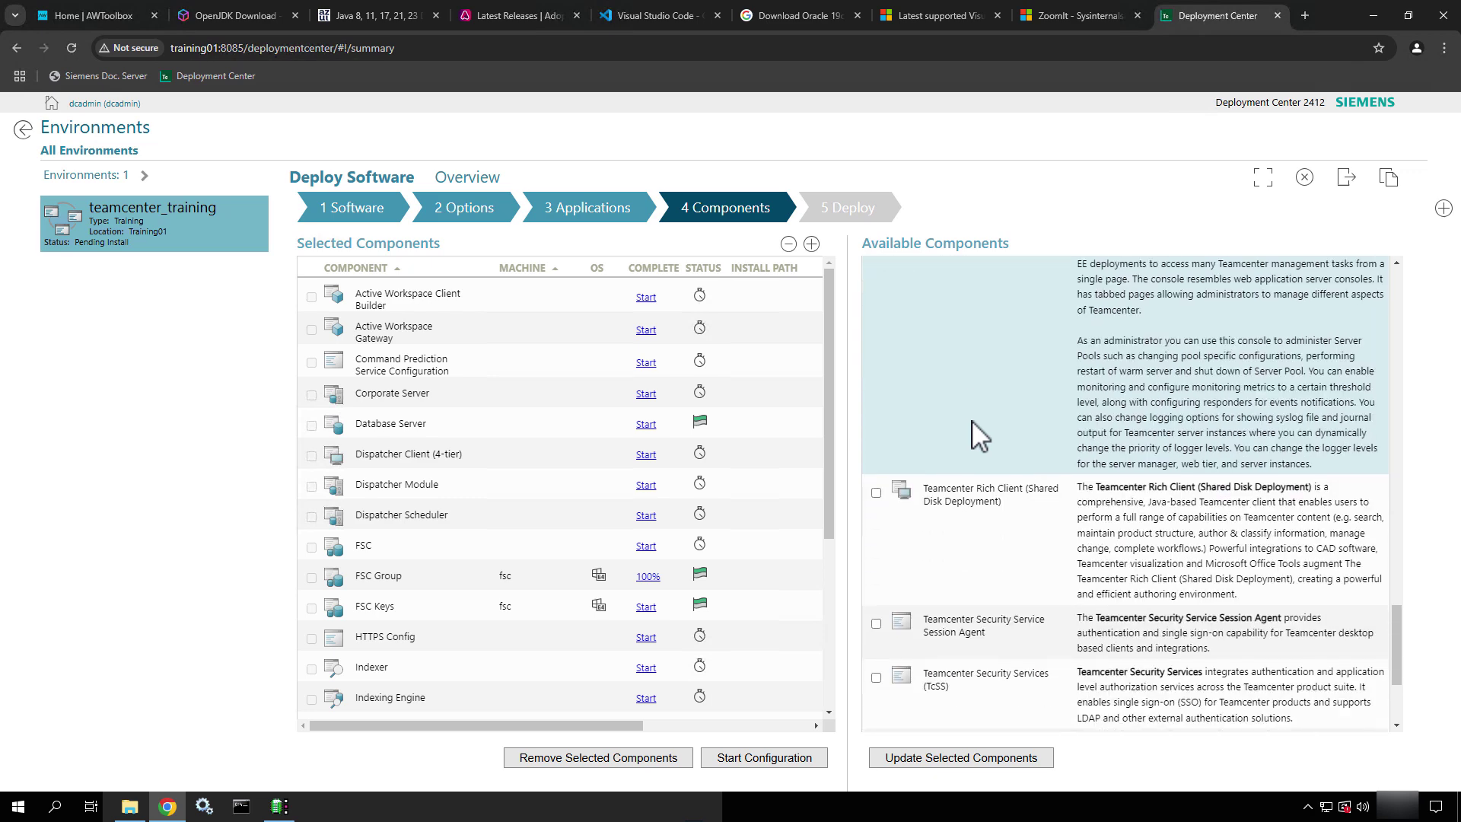
{"action": "scroll", "coordinate": [972, 421], "scroll_direction": "down", "scroll_amount": 2}
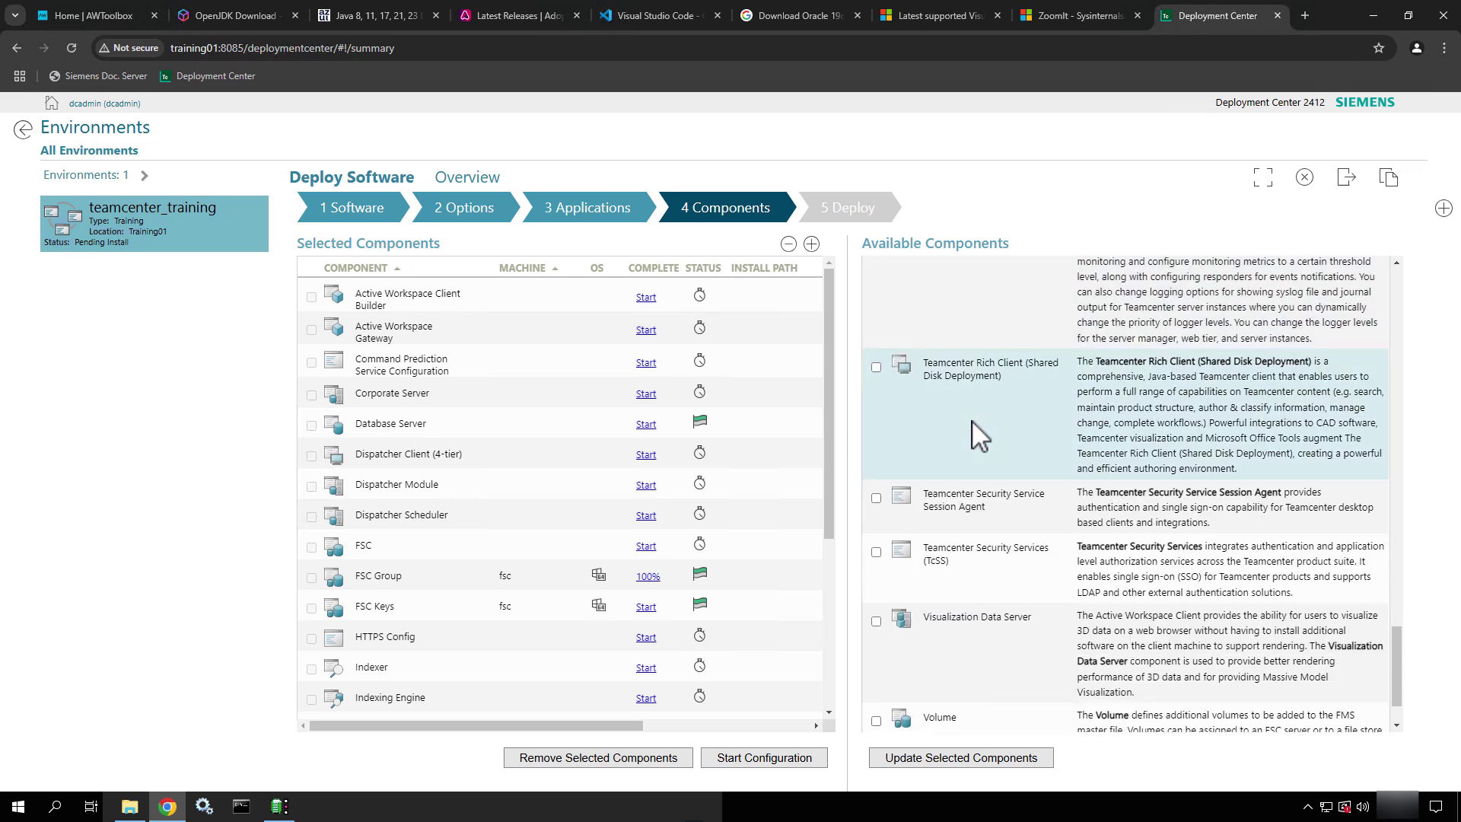
{"action": "scroll", "coordinate": [971, 421], "scroll_direction": "down", "scroll_amount": 1}
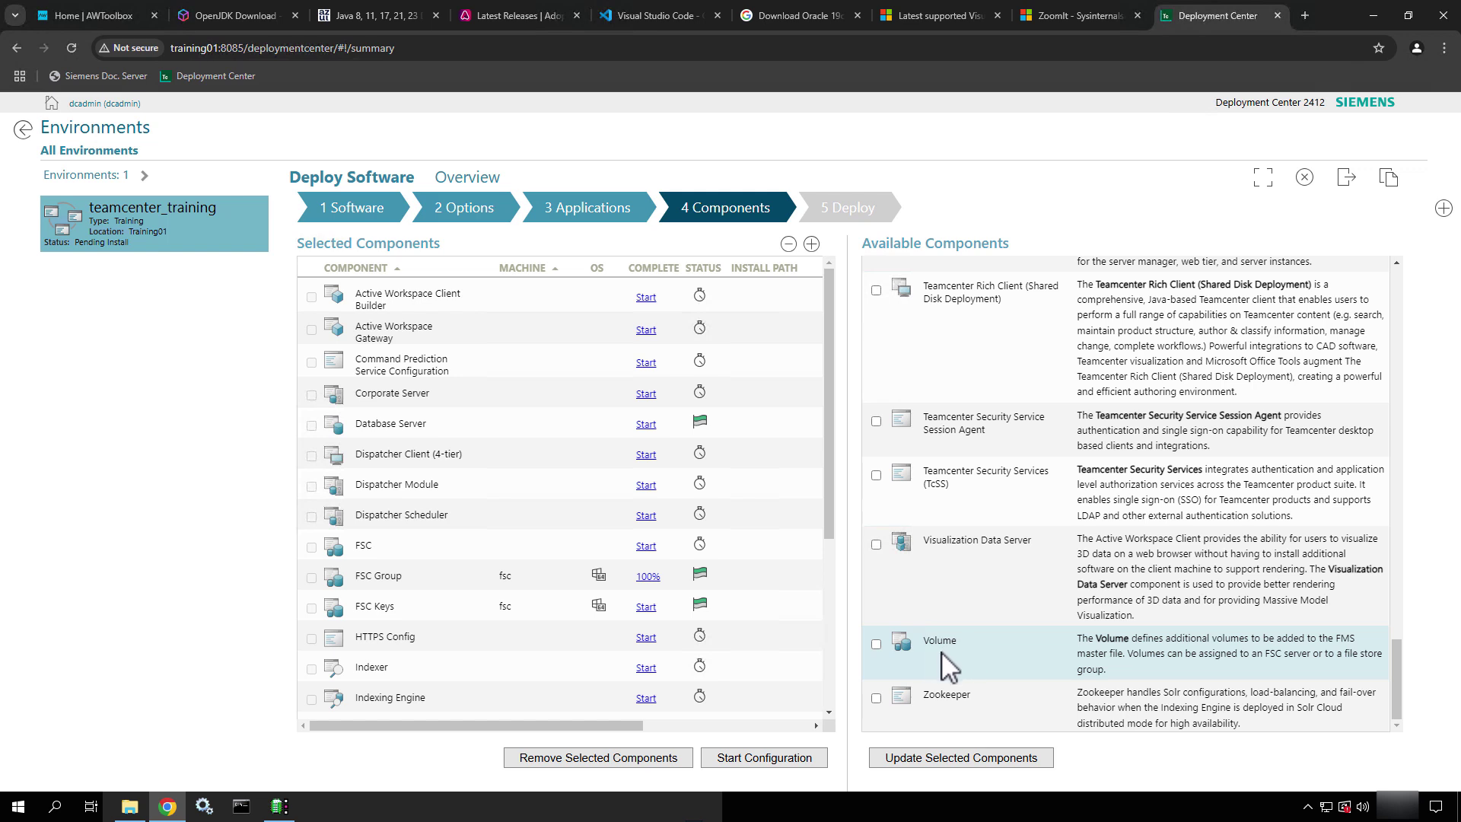
{"action": "left_click", "coordinate": [982, 761]}
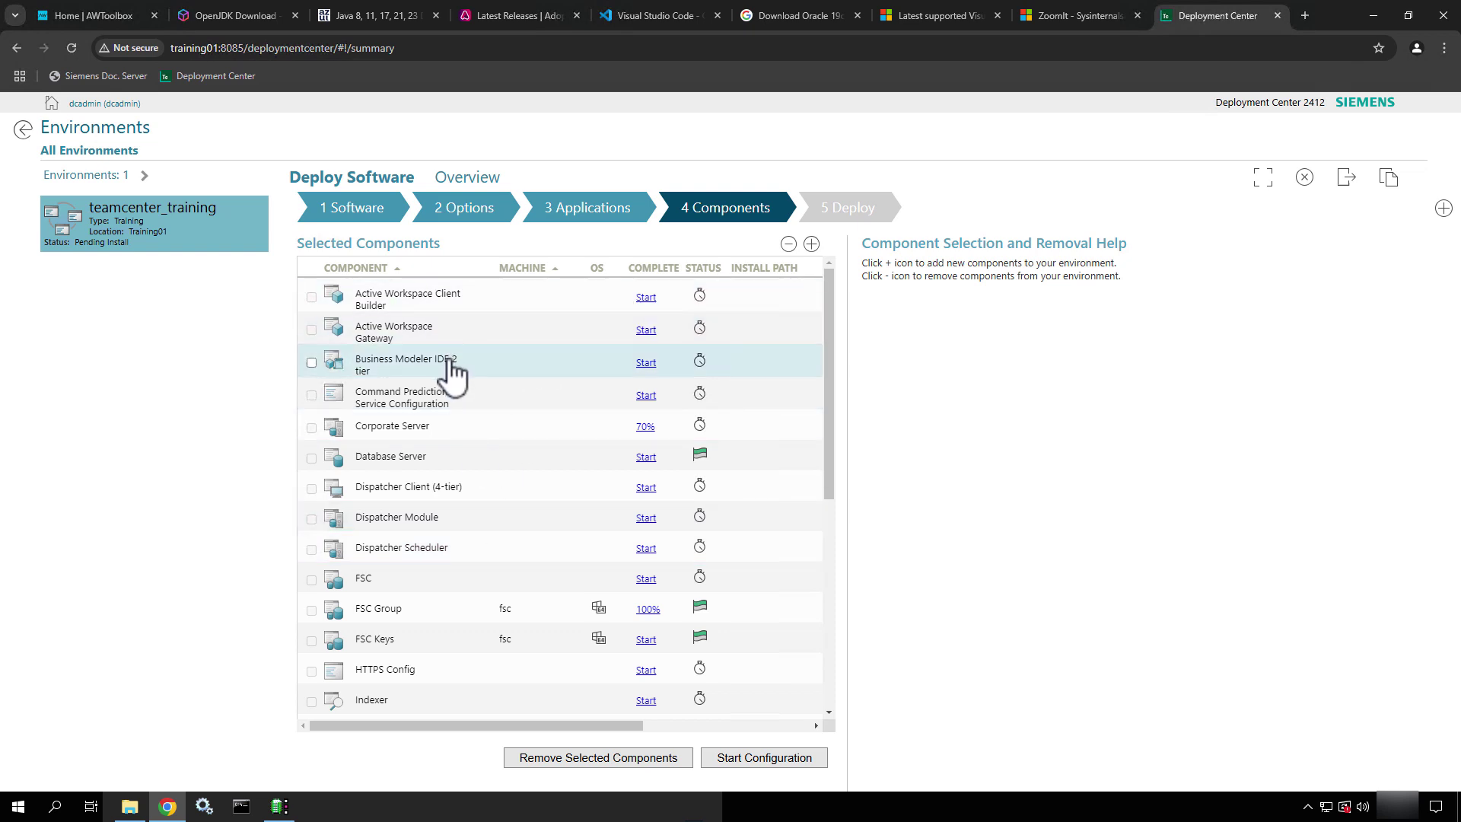
Review the Selected Components table for Business Modeler IDE 2 tier, Rich client two-tier and status flags
{"action": "scroll", "coordinate": [434, 499], "scroll_direction": "down", "scroll_amount": 5}
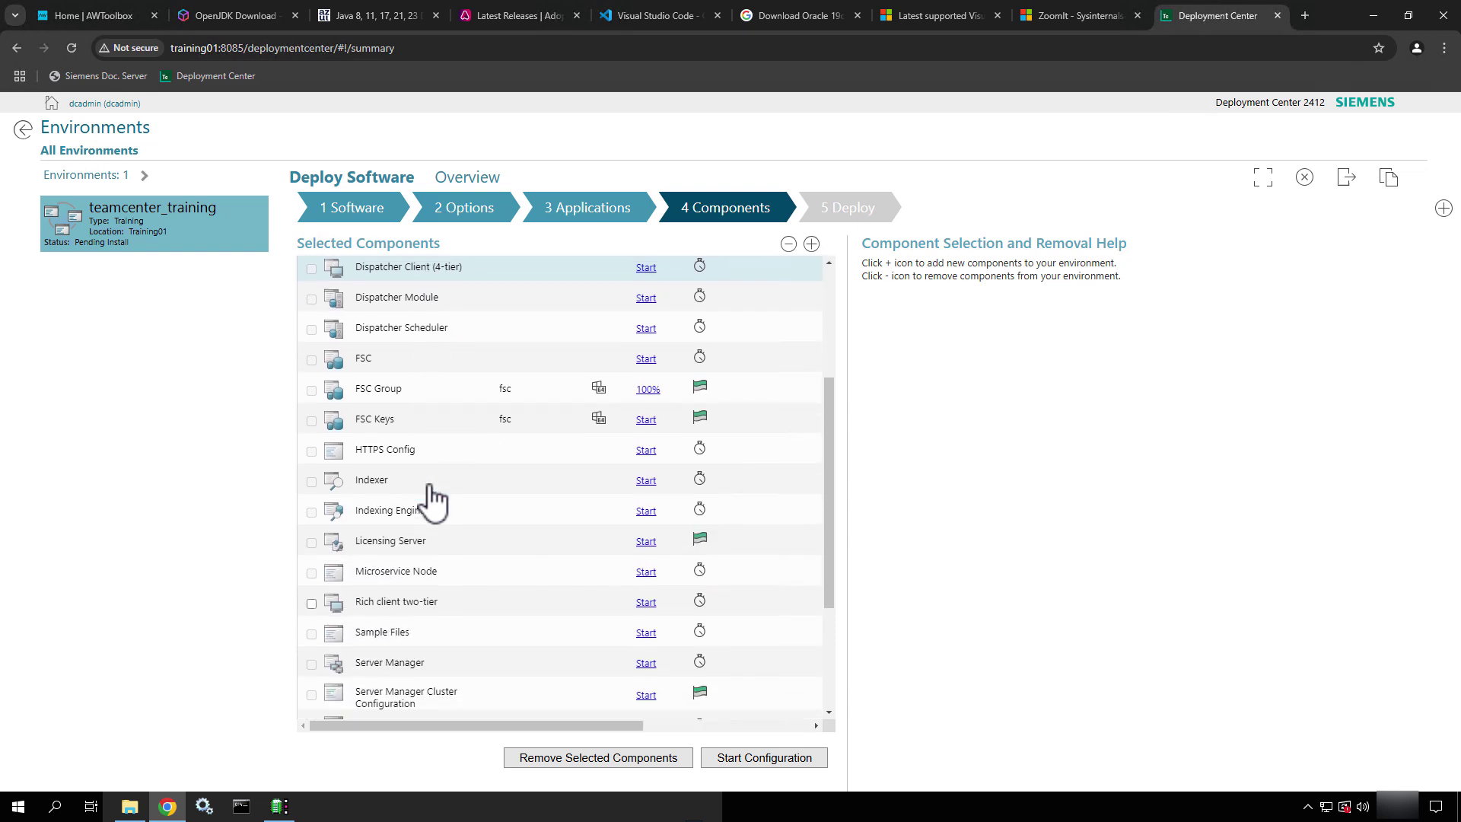
{"action": "scroll", "coordinate": [434, 498], "scroll_direction": "down", "scroll_amount": 1}
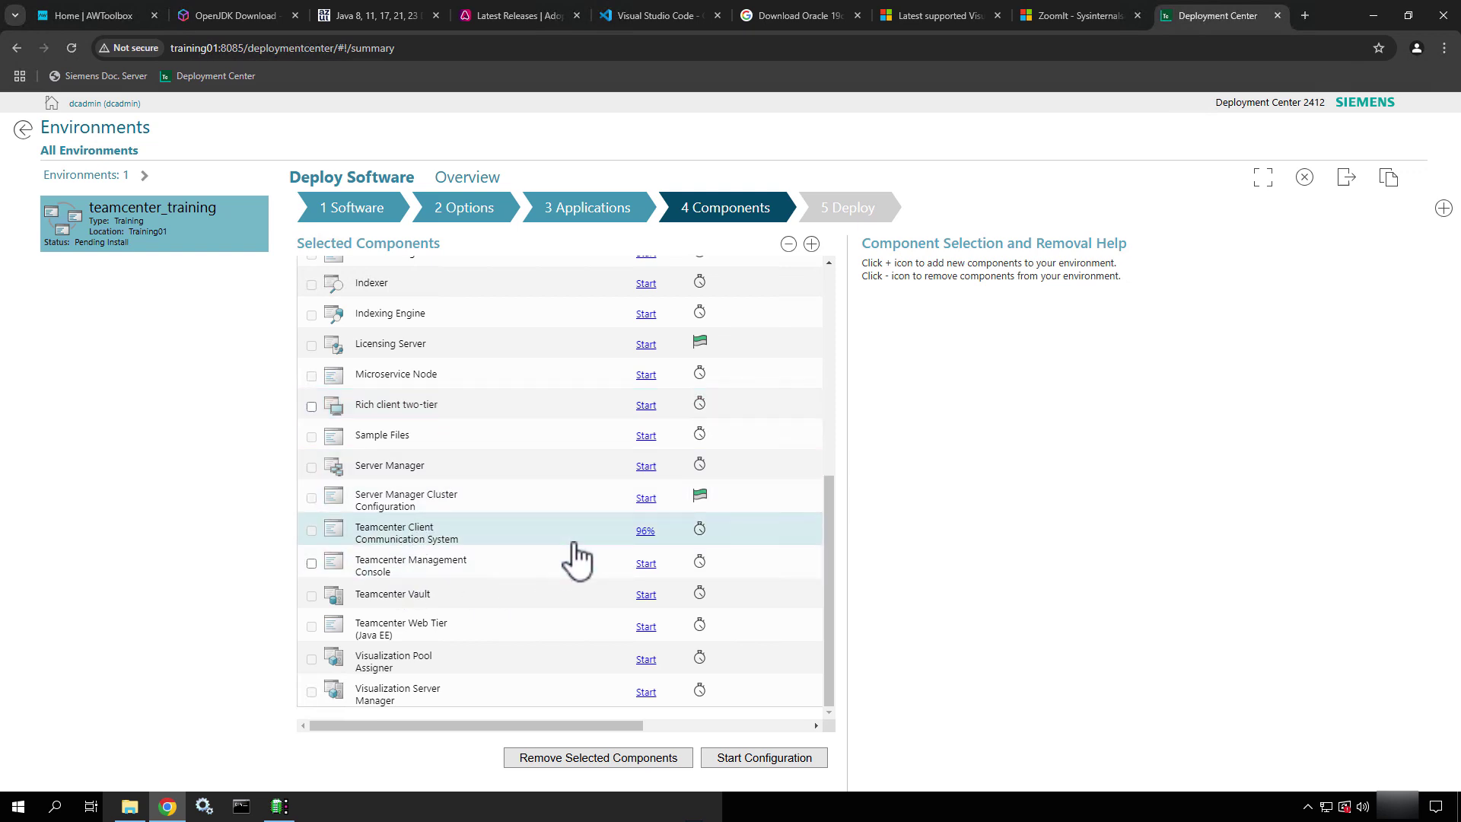
{"action": "scroll", "coordinate": [577, 561], "scroll_direction": "up", "scroll_amount": 2}
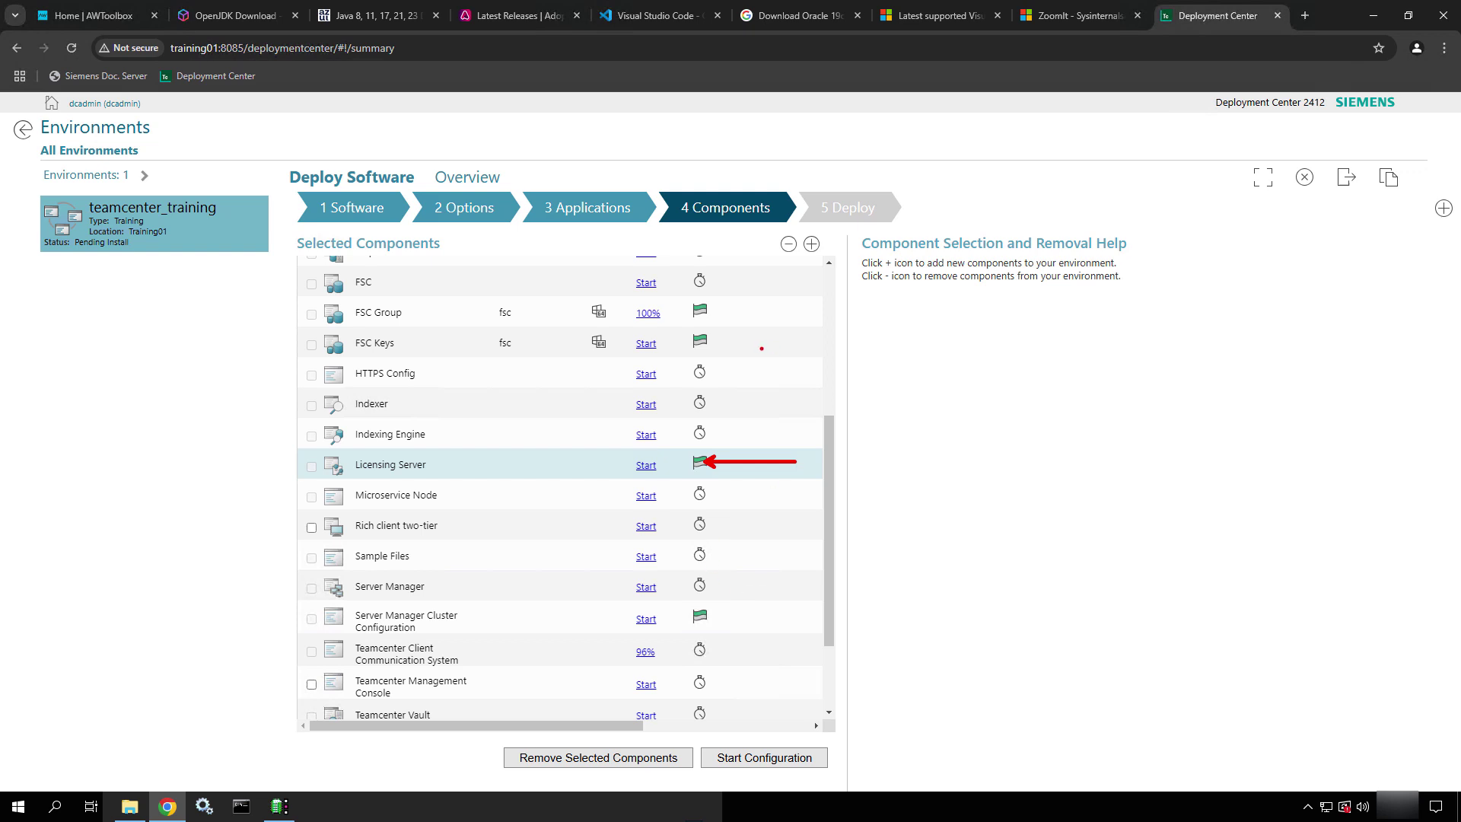
{"action": "left_click_drag", "start_coordinate": [717, 340], "coordinate": [793, 339], "text": "ctrl+shift"}
{"action": "key", "text": "Escape"}
{"action": "scroll", "coordinate": [792, 359], "scroll_direction": "up", "scroll_amount": 4}
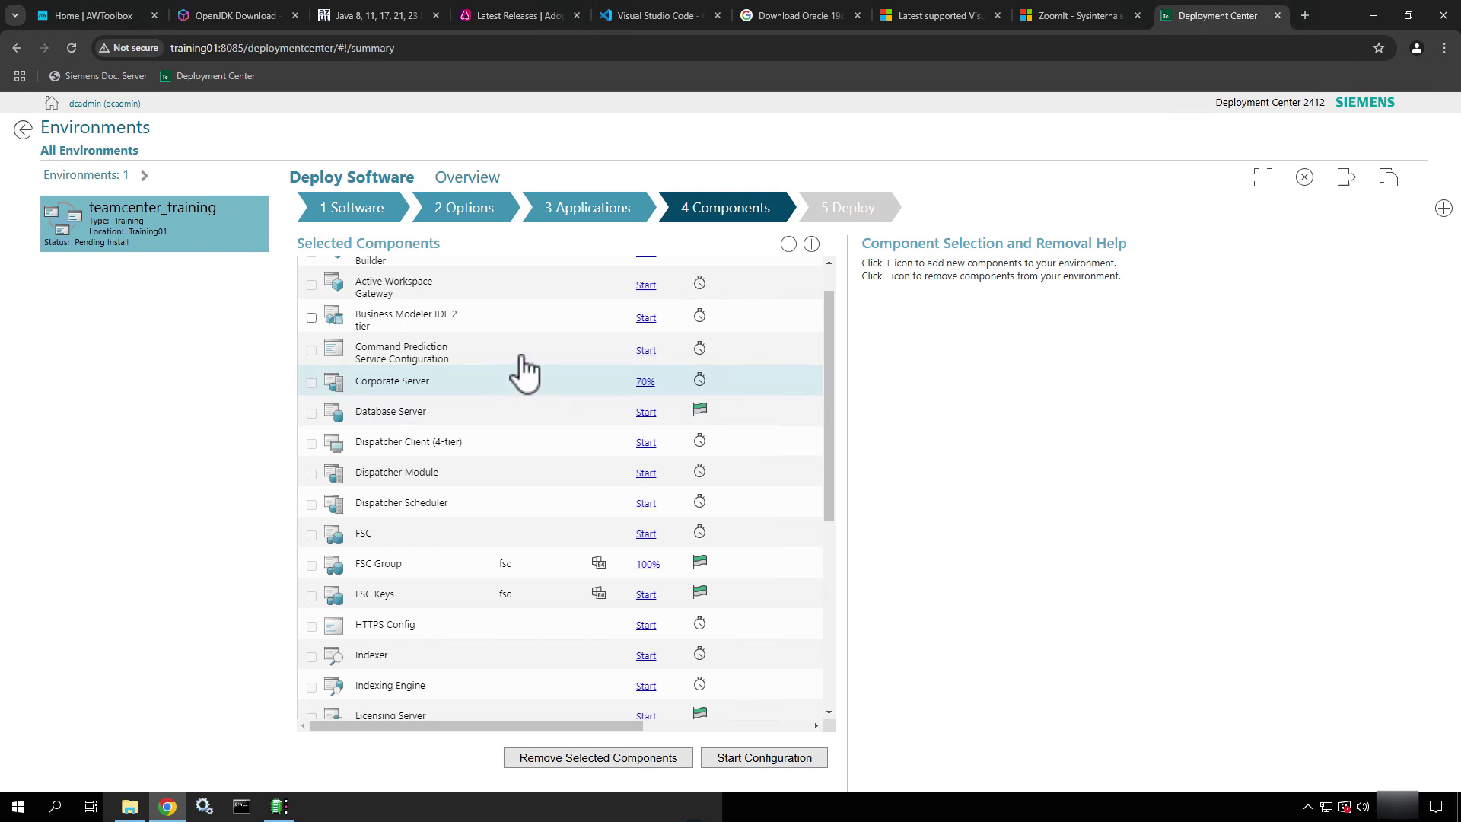
{"action": "scroll", "coordinate": [521, 369], "scroll_direction": "up", "scroll_amount": 1}
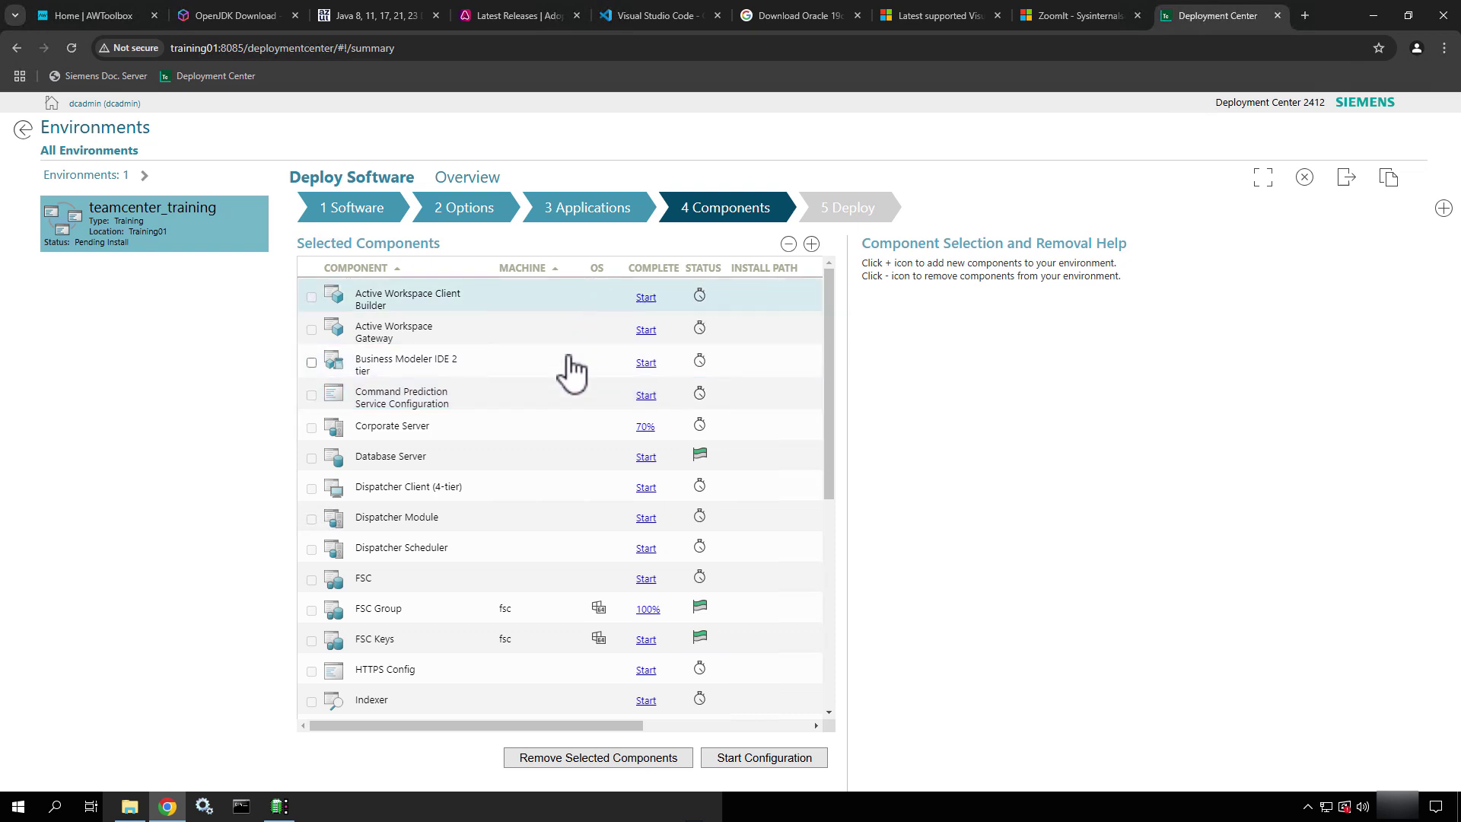
Set Active Workspace Client Builder's Machine Name to TRAINING01 with wntx64 as the OS
{"action": "left_click", "coordinate": [609, 299]}
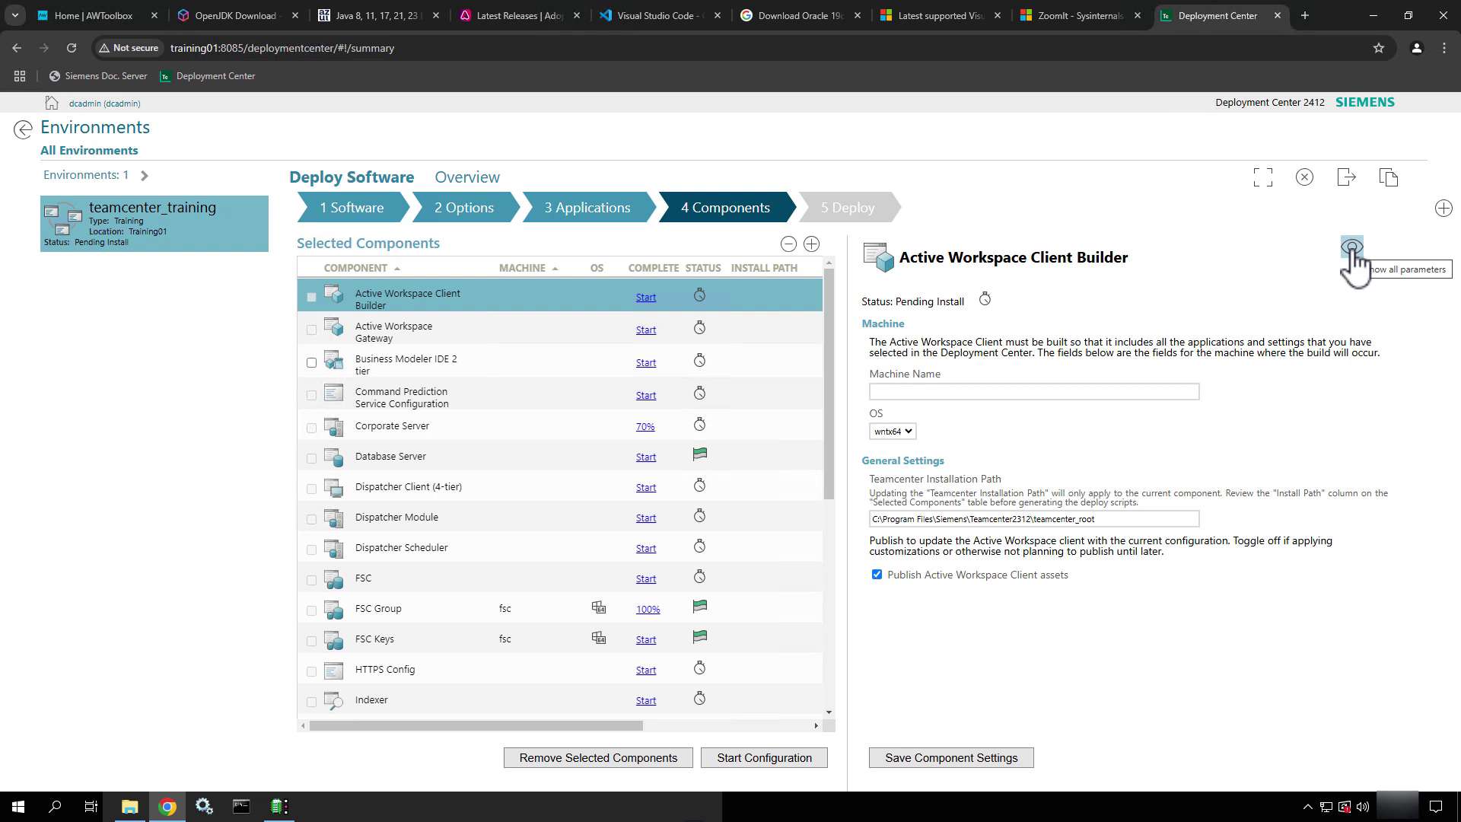
{"action": "left_click", "coordinate": [1014, 394]}
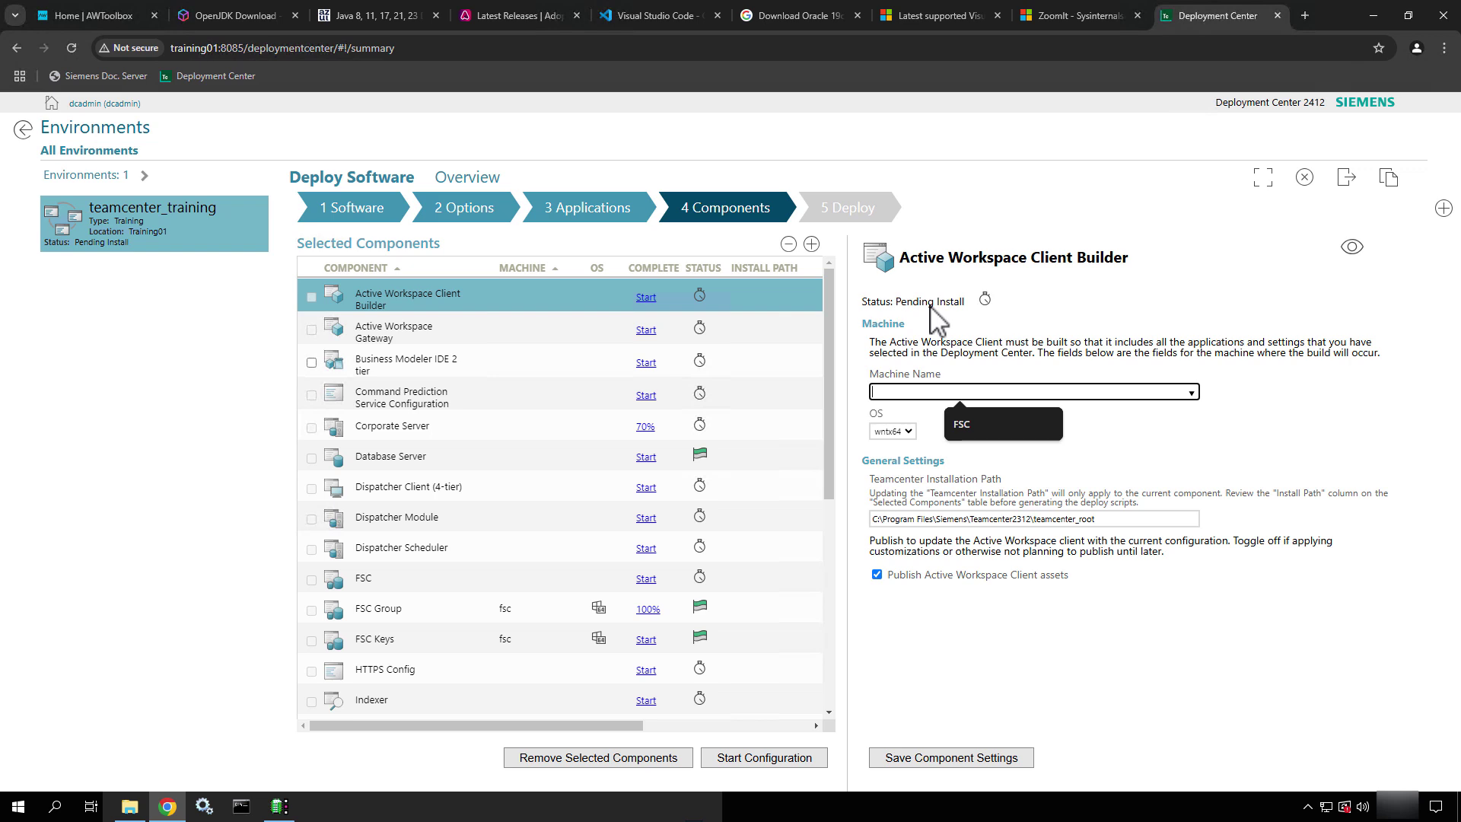
{"action": "type", "text": "TRAINING"}
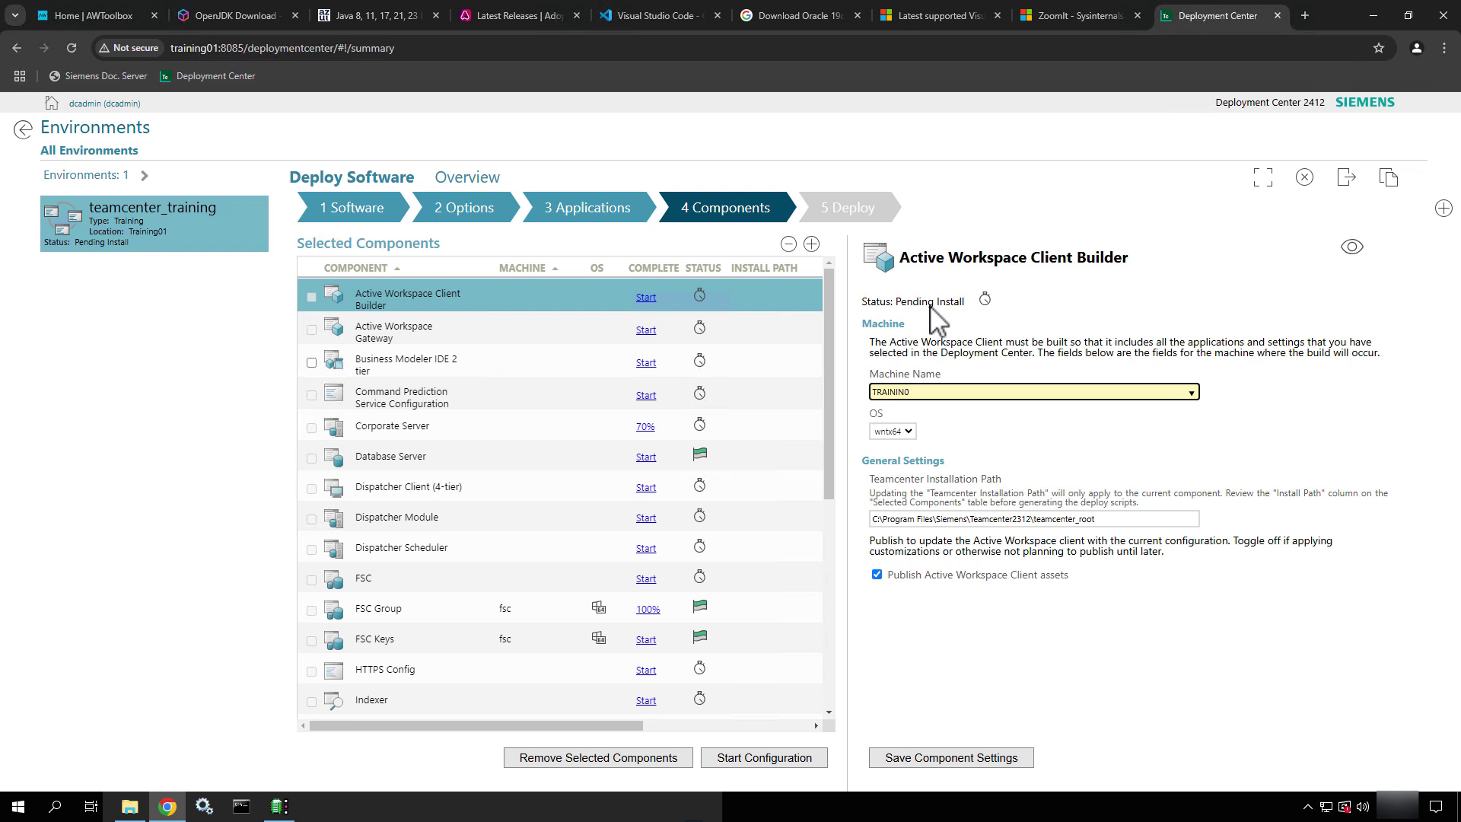
{"action": "type", "text": "01"}
{"action": "left_click", "coordinate": [971, 449]}
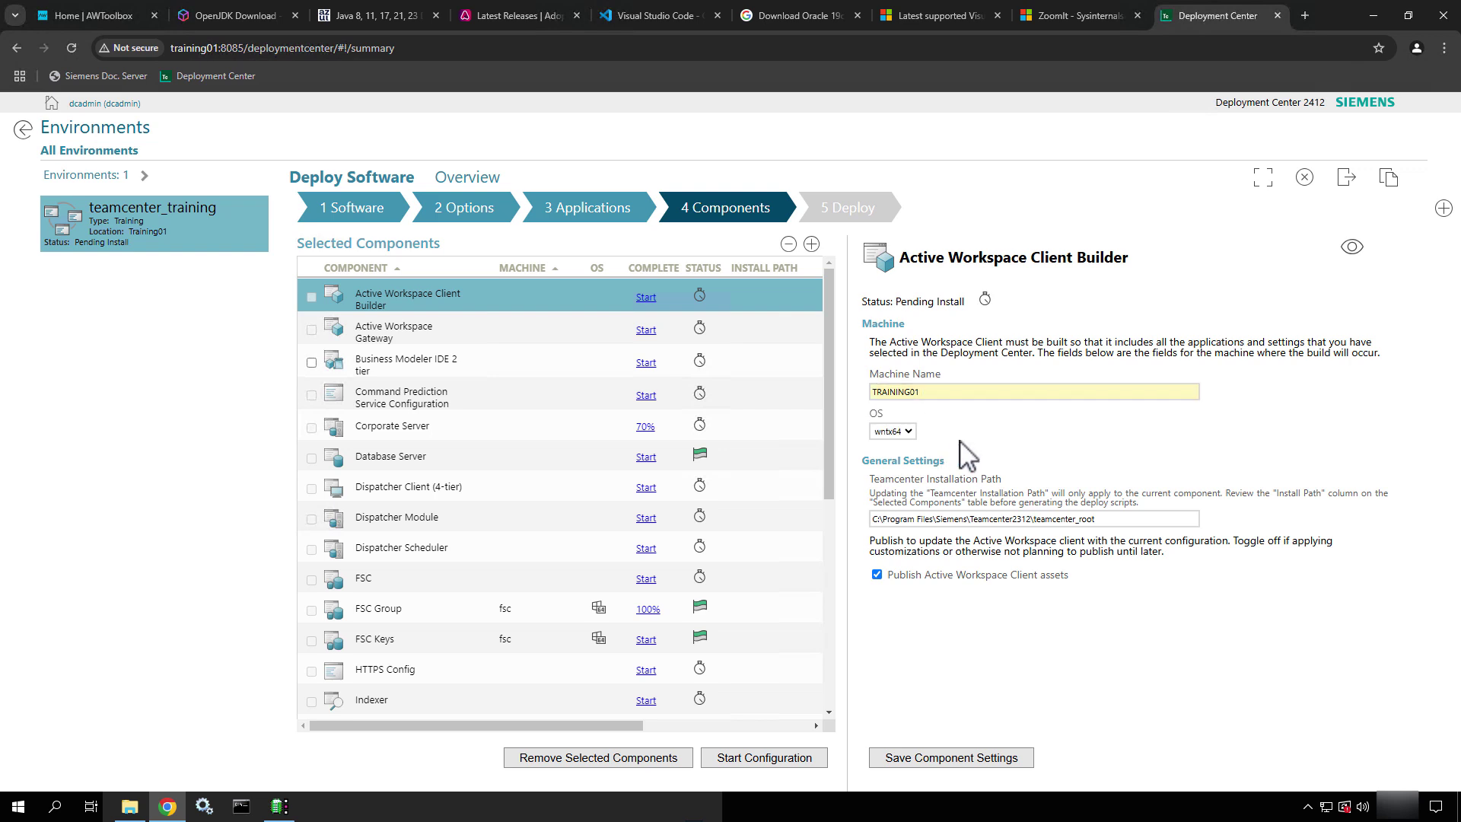
{"action": "left_click", "coordinate": [909, 432]}
{"action": "left_click", "coordinate": [903, 452]}
{"action": "left_click_drag", "start_coordinate": [1115, 519], "coordinate": [806, 522]}
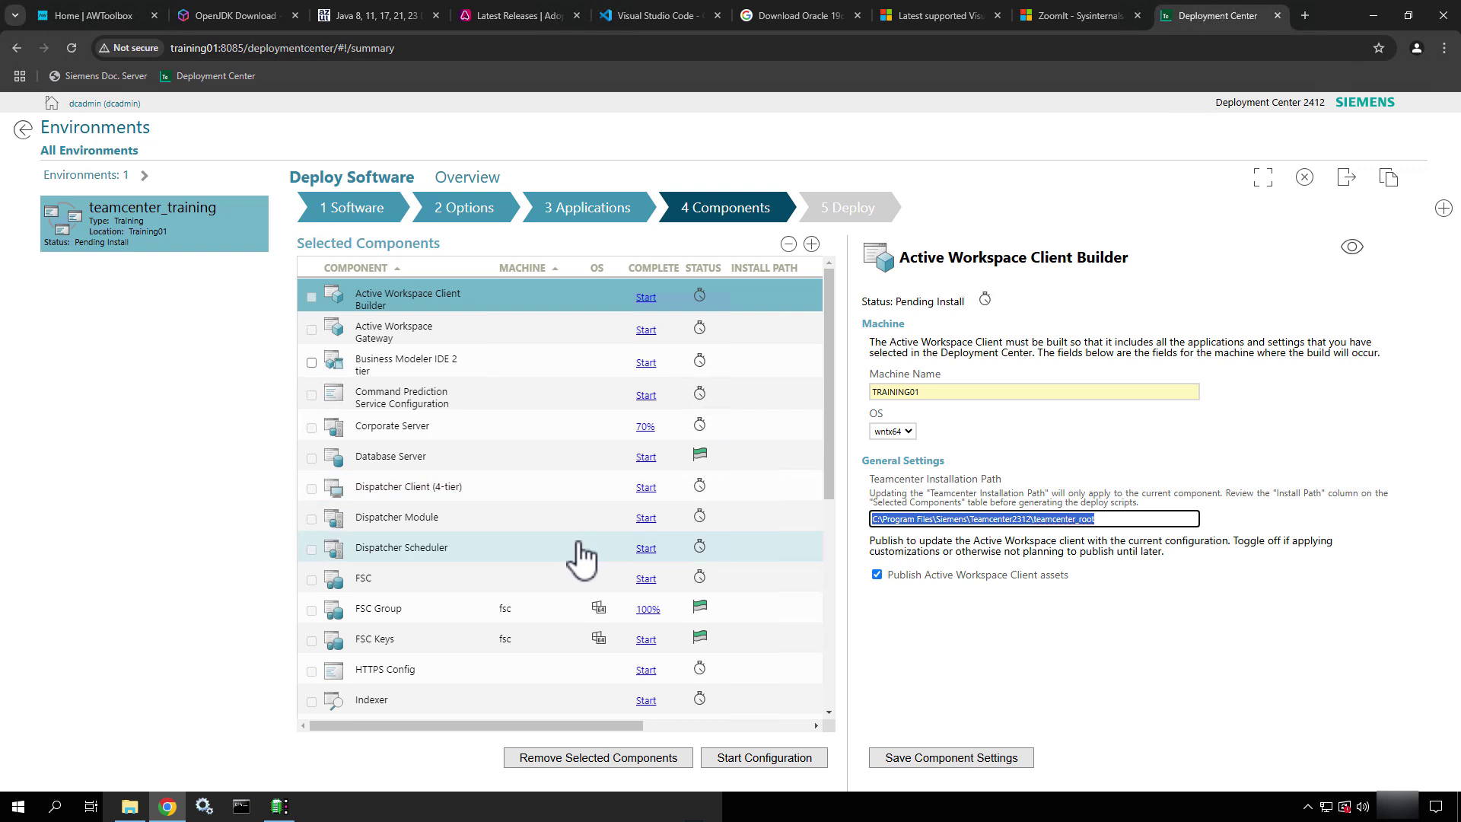
Change the version in the Client Builder installation path from 2312 to 2412
{"action": "left_click", "coordinate": [1154, 523]}
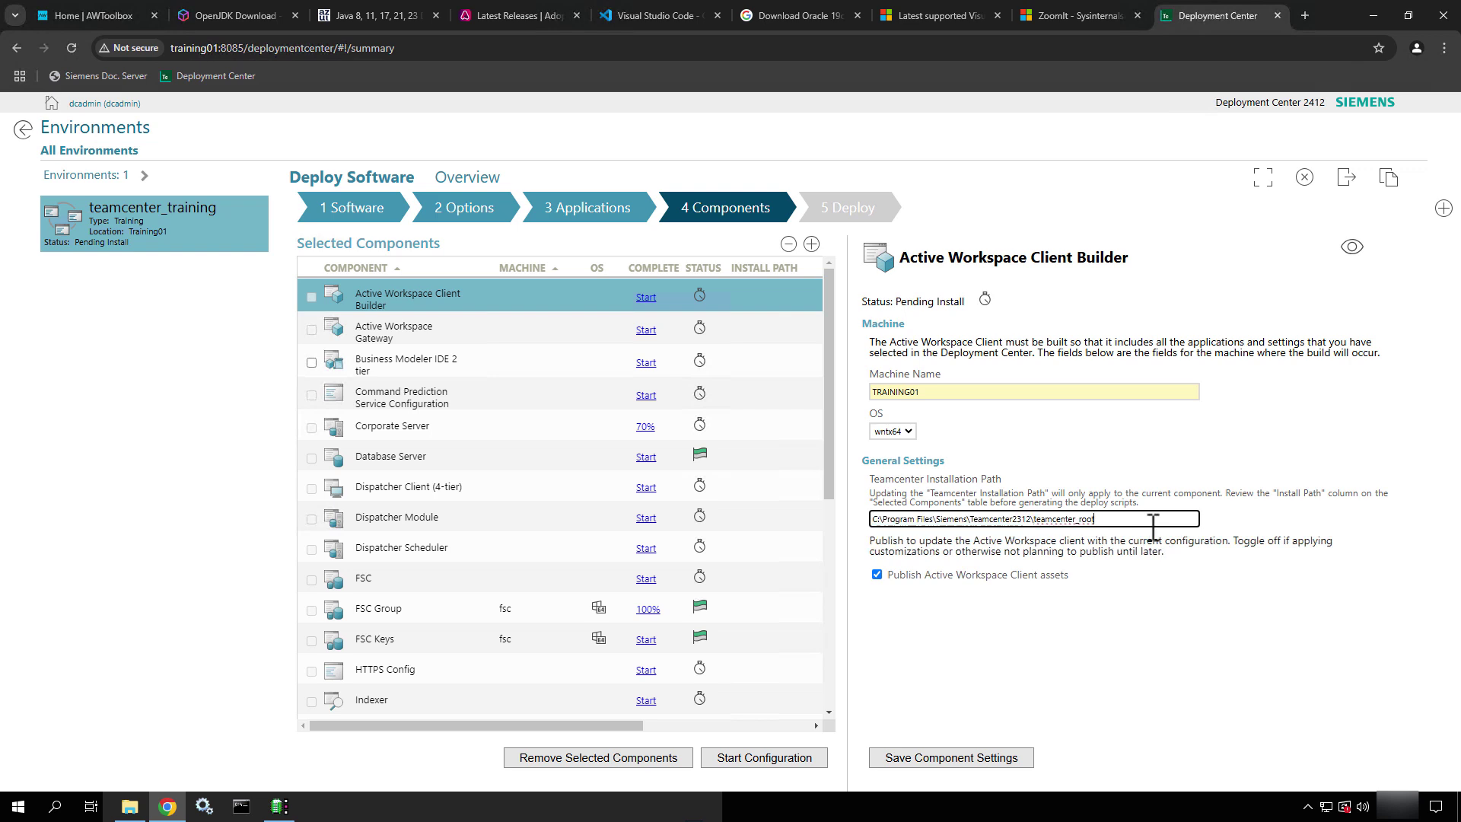
{"action": "key", "text": "BackSpace"}
{"action": "key", "text": "ctrl+2"}
{"action": "left_click_drag", "start_coordinate": [1029, 535], "coordinate": [1056, 729], "text": "ctrl+shift"}
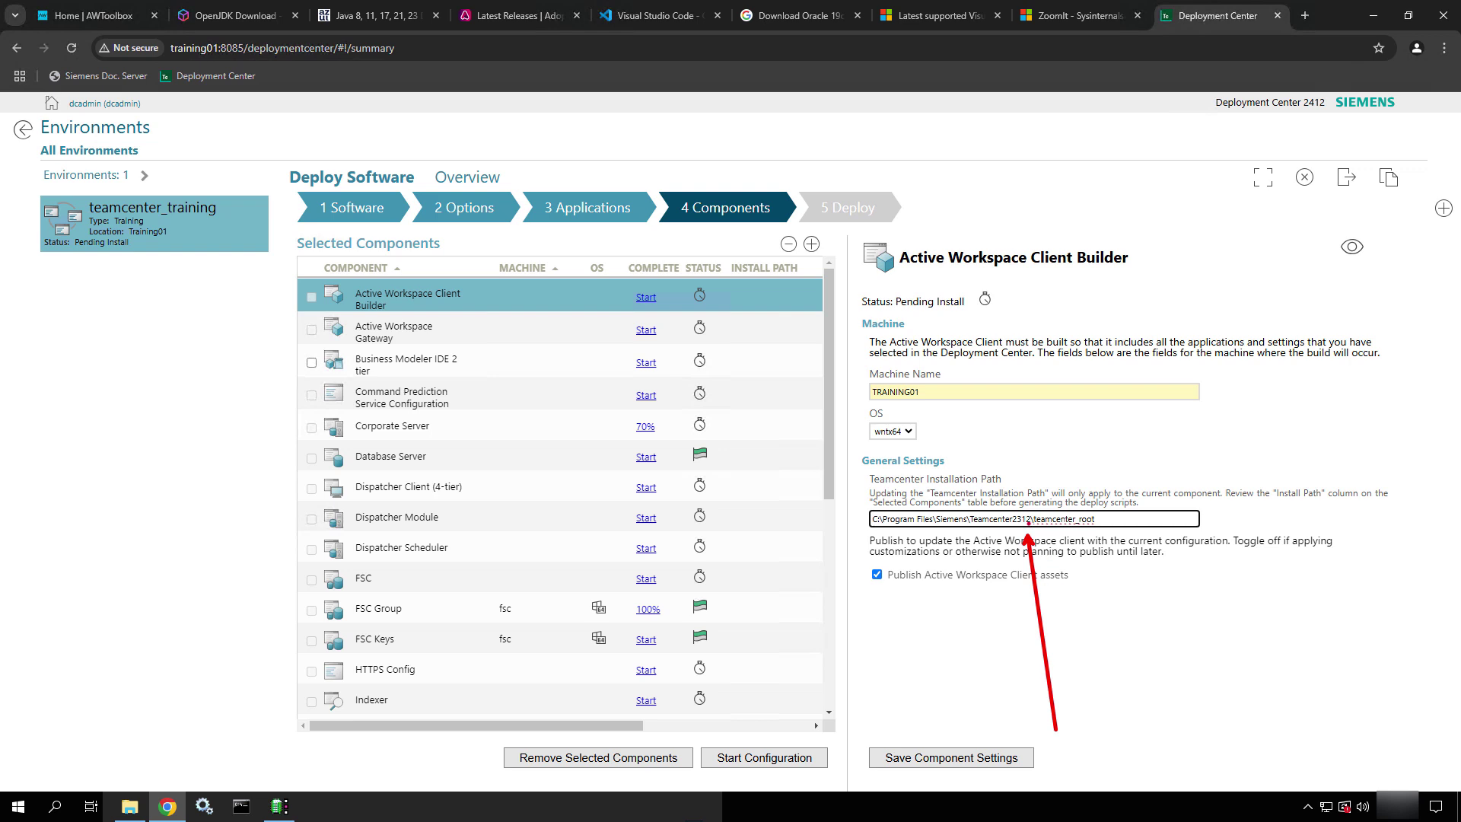
{"action": "key", "text": "Escape"}
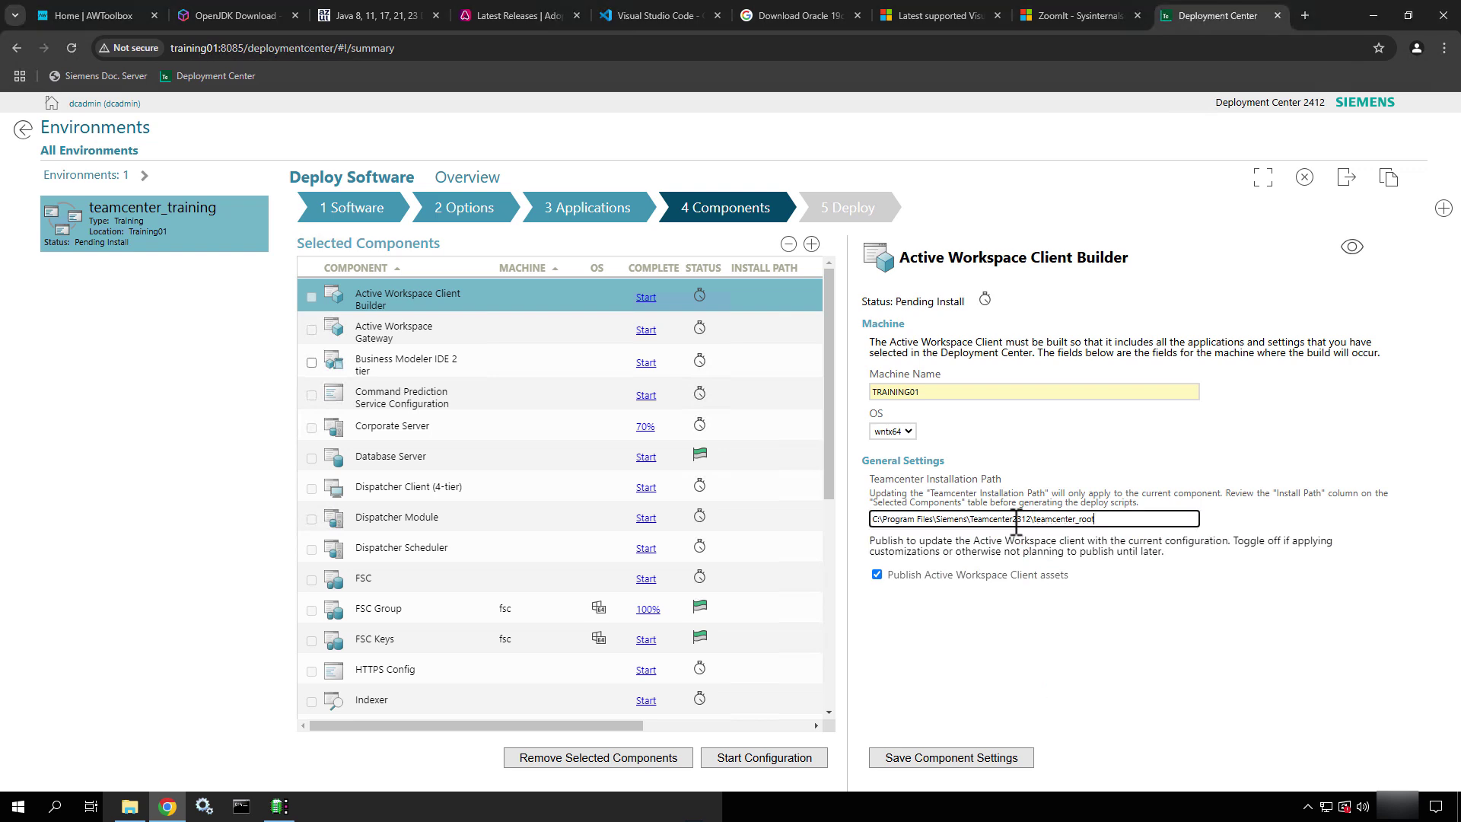
{"action": "left_click", "coordinate": [1016, 519]}
{"action": "key", "text": "Delete"}
{"action": "key", "text": "Delete"}
{"action": "key", "text": "Delete"}
{"action": "key", "text": "BackSpace"}
{"action": "type", "text": "2412"}
Shorten teamcenter_root to tc_root and replace Program Files with Apps in the path
{"action": "left_click_drag", "start_coordinate": [1076, 521], "coordinate": [1039, 520]}
{"action": "type", "text": "c"}
{"action": "key", "text": "BackSpace"}
{"action": "type", "text": "tc"}
{"action": "left_click_drag", "start_coordinate": [1062, 521], "coordinate": [1034, 525]}
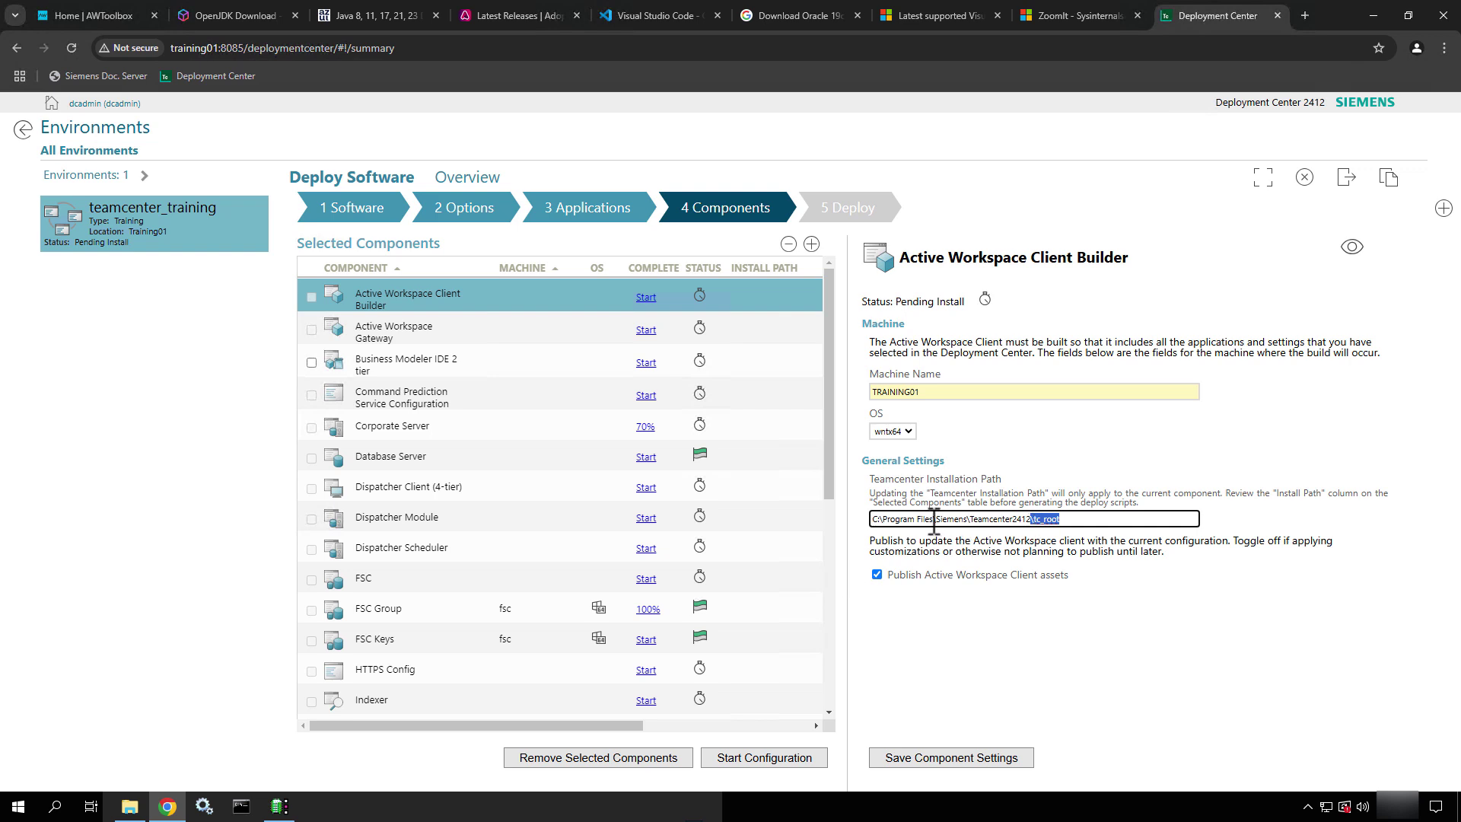
{"action": "left_click_drag", "start_coordinate": [935, 522], "coordinate": [888, 525]}
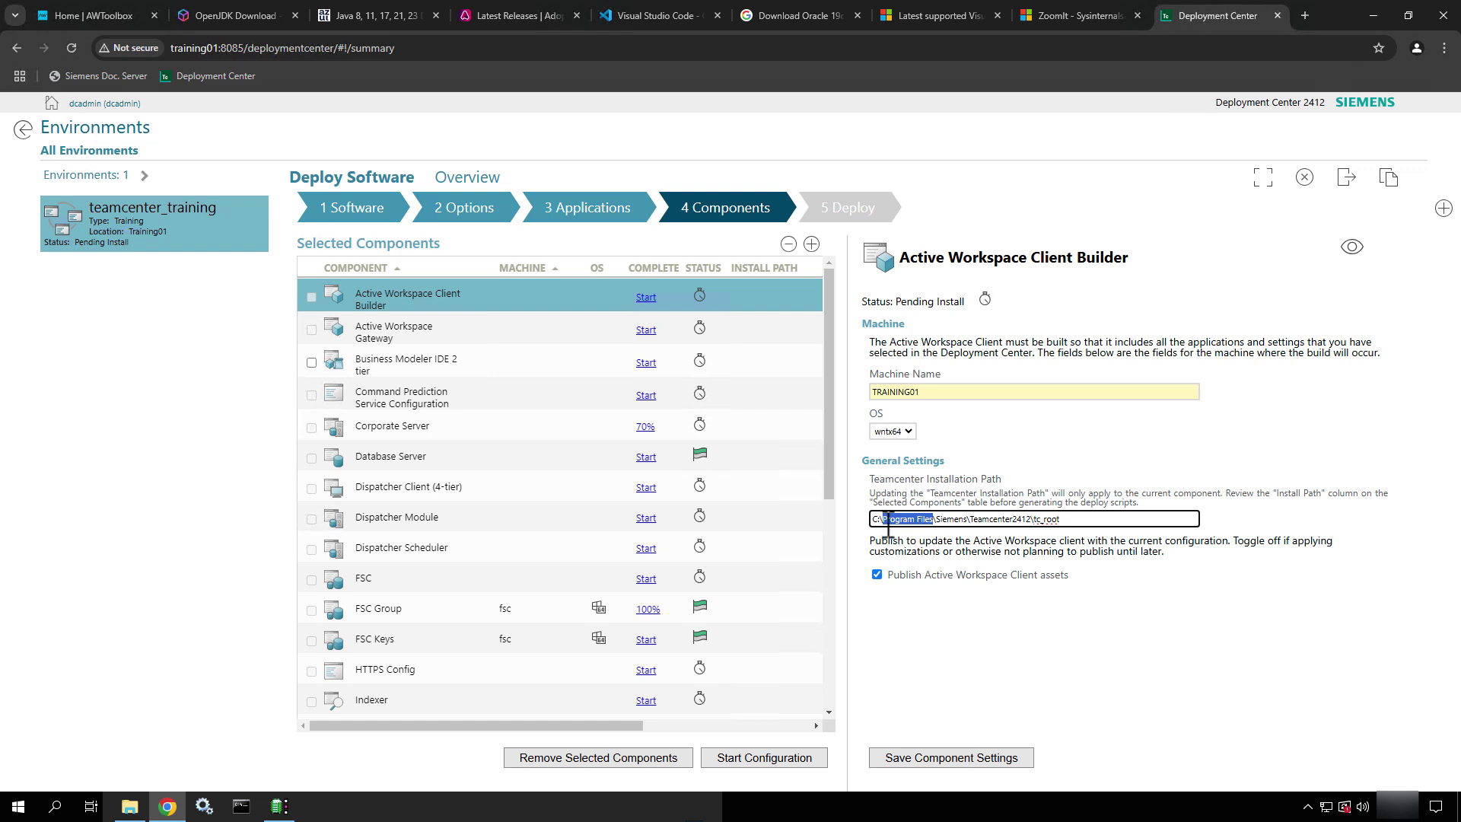
{"action": "type", "text": "Apps"}
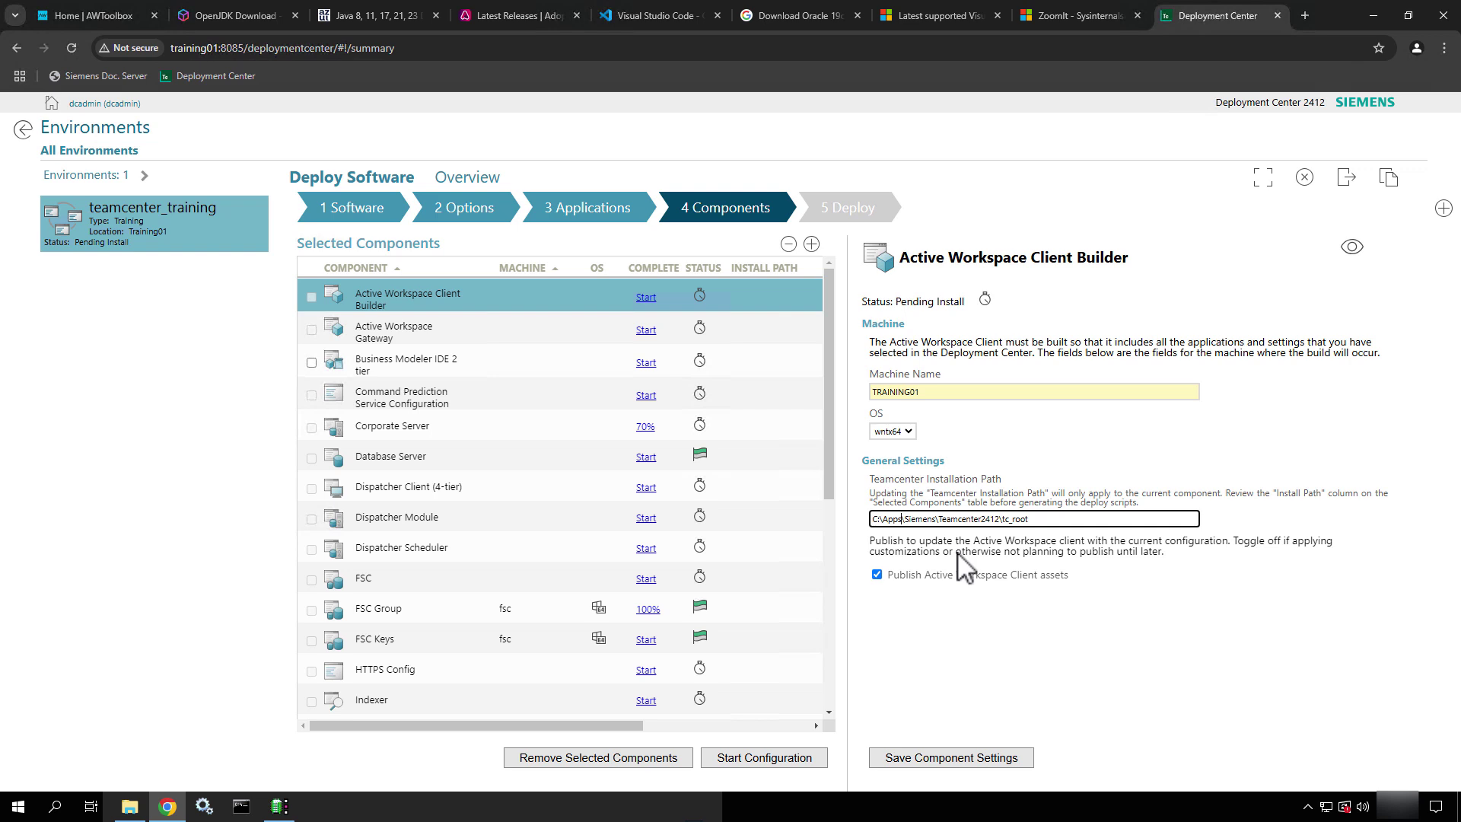
{"action": "left_click", "coordinate": [129, 806]}
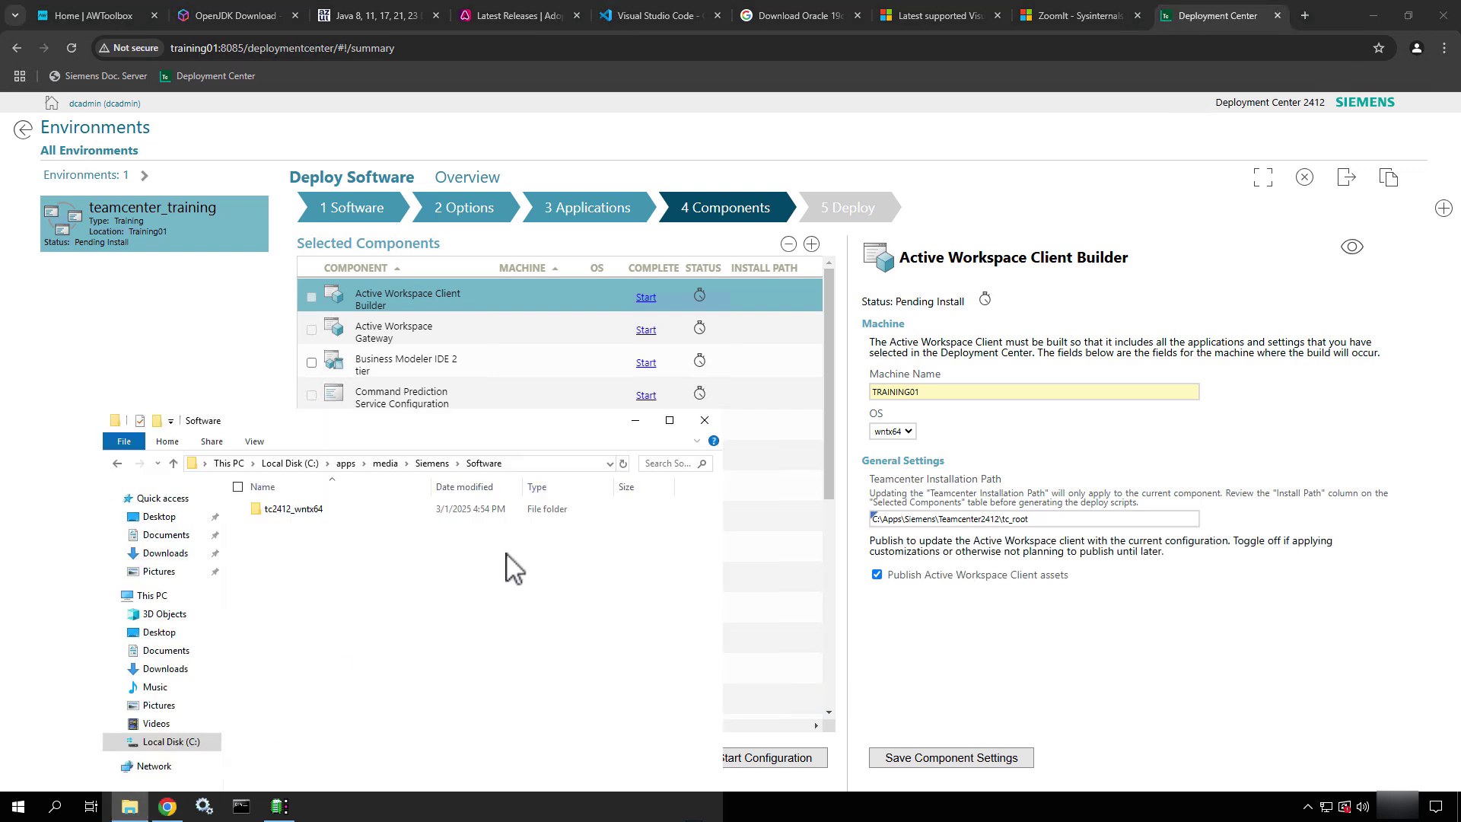
{"action": "left_click", "coordinate": [345, 463]}
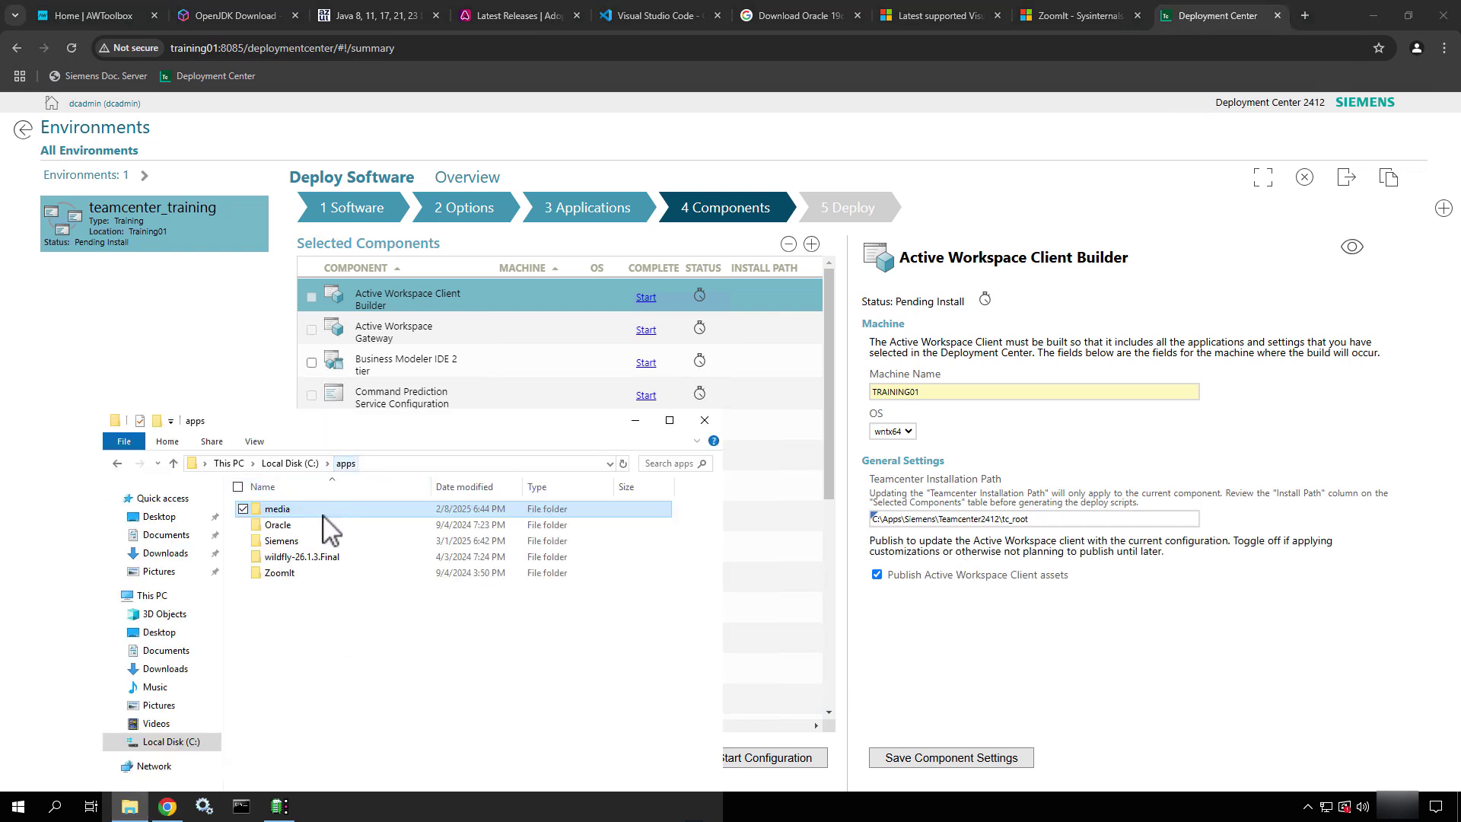
{"action": "double_click", "coordinate": [283, 541]}
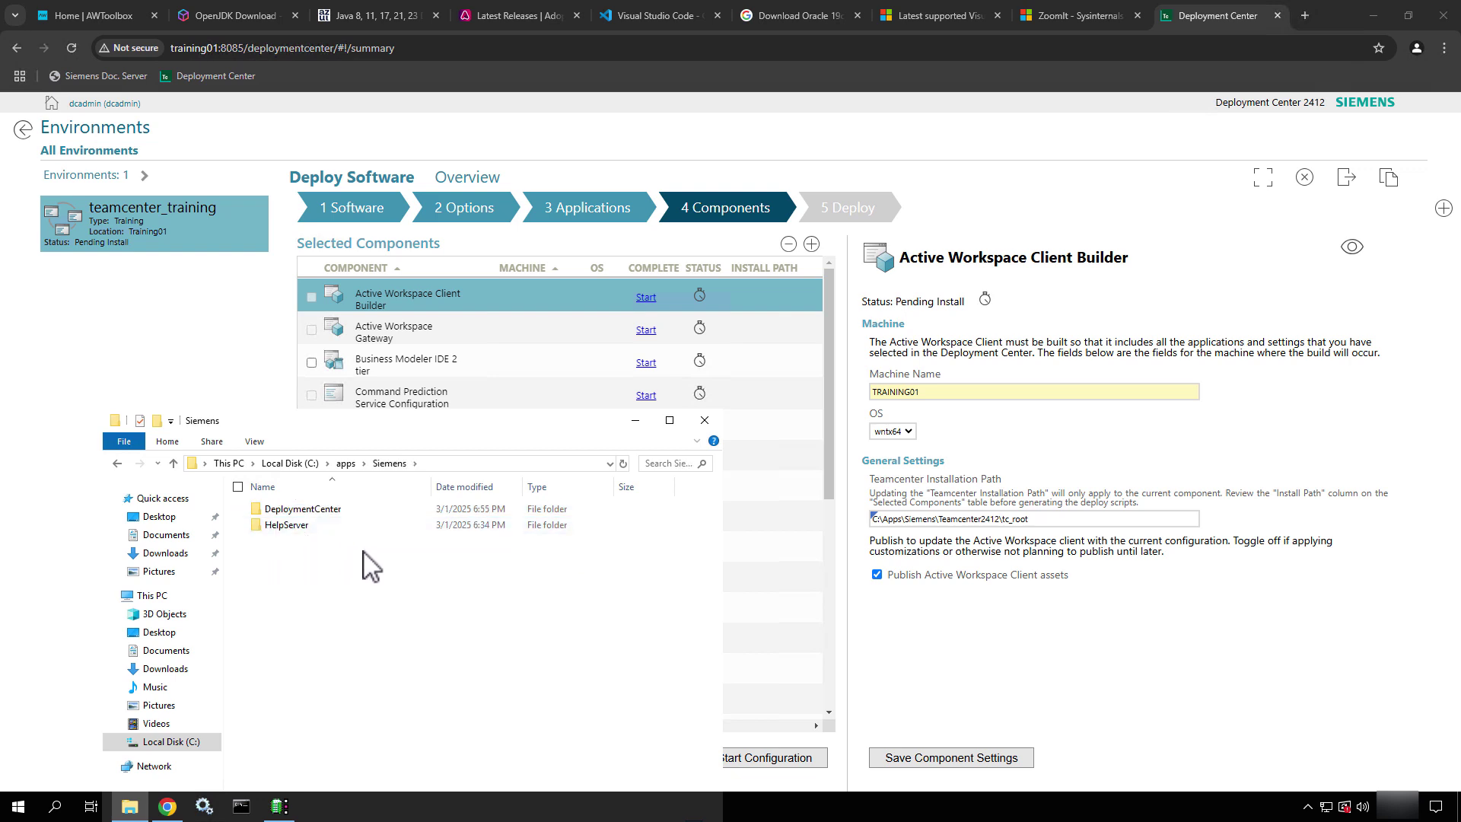
{"action": "left_click", "coordinate": [705, 421]}
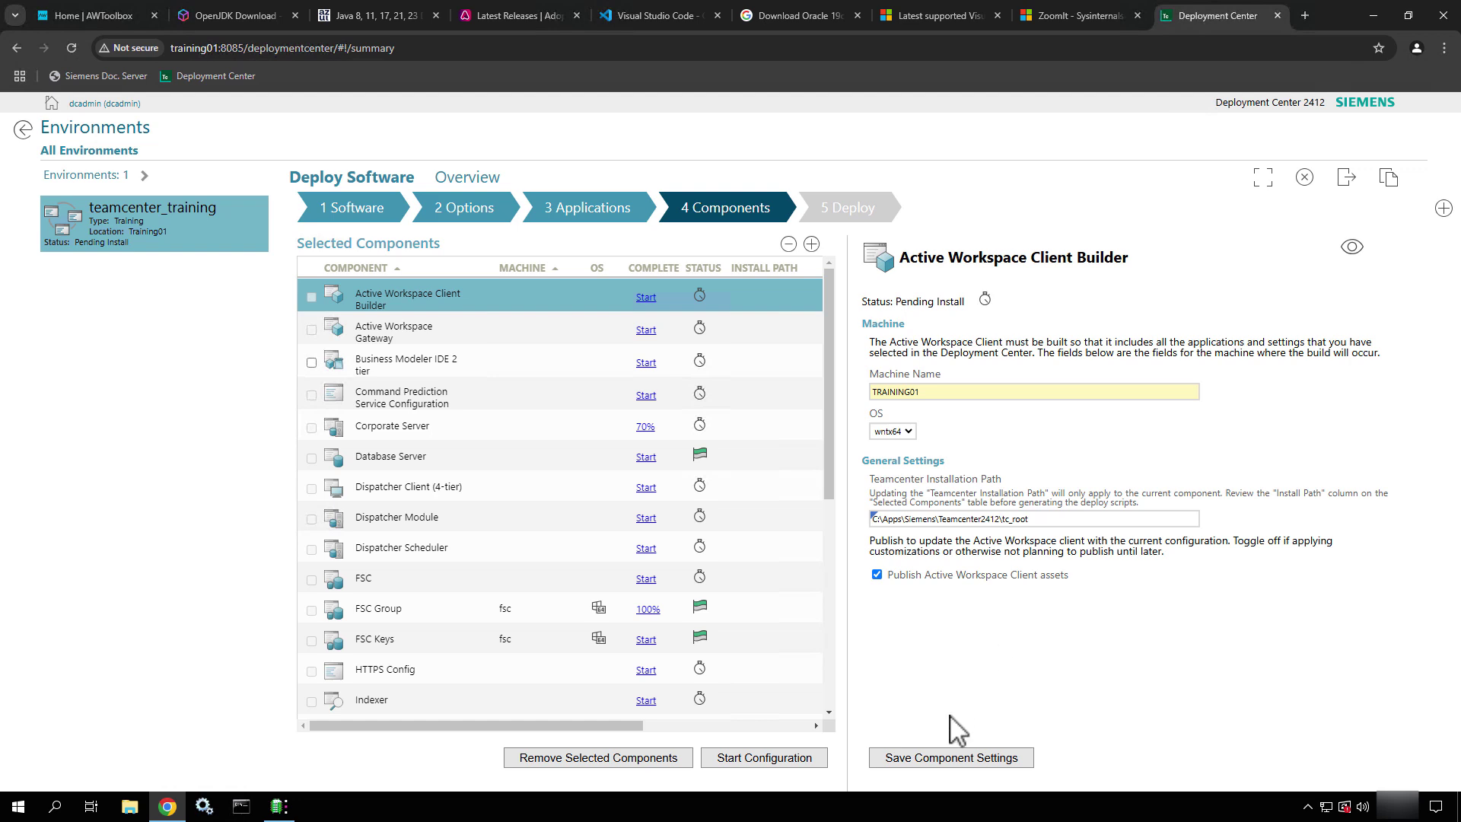
Show all Client Builder settings, review them, and save the component settings
{"action": "left_click", "coordinate": [1353, 247]}
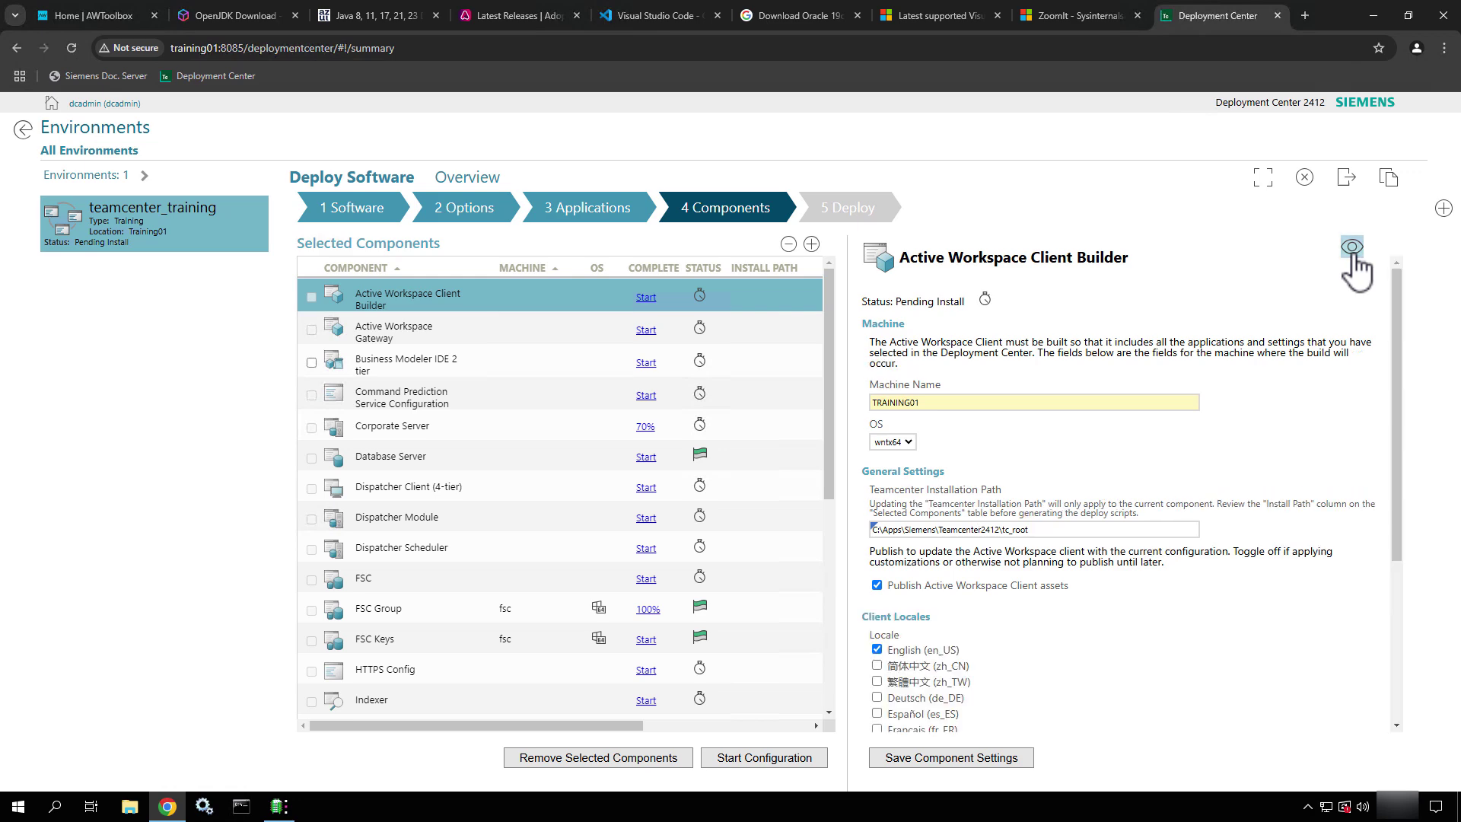
{"action": "scroll", "coordinate": [1264, 518], "scroll_direction": "down", "scroll_amount": 3}
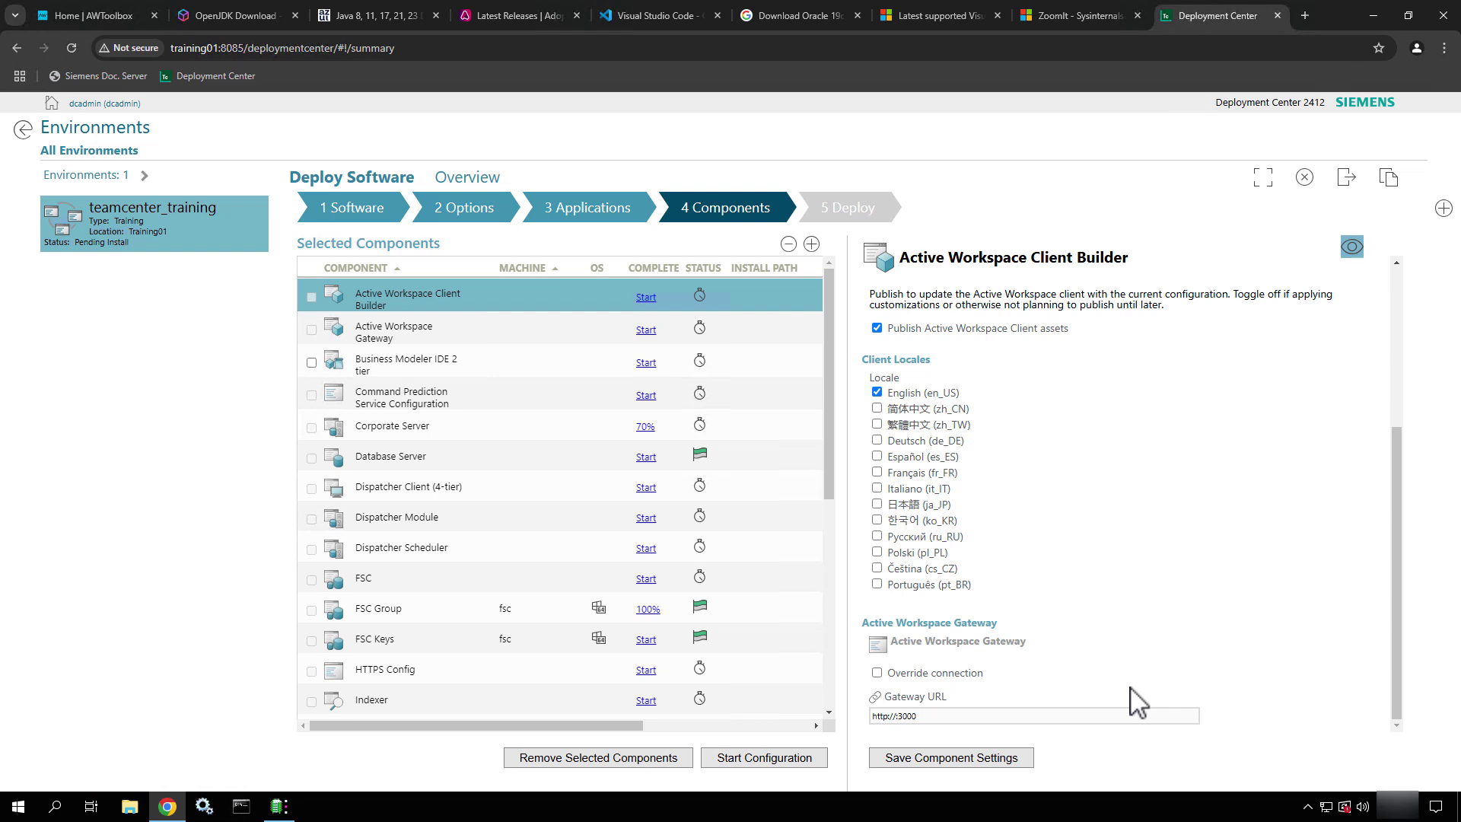
{"action": "left_click", "coordinate": [984, 765]}
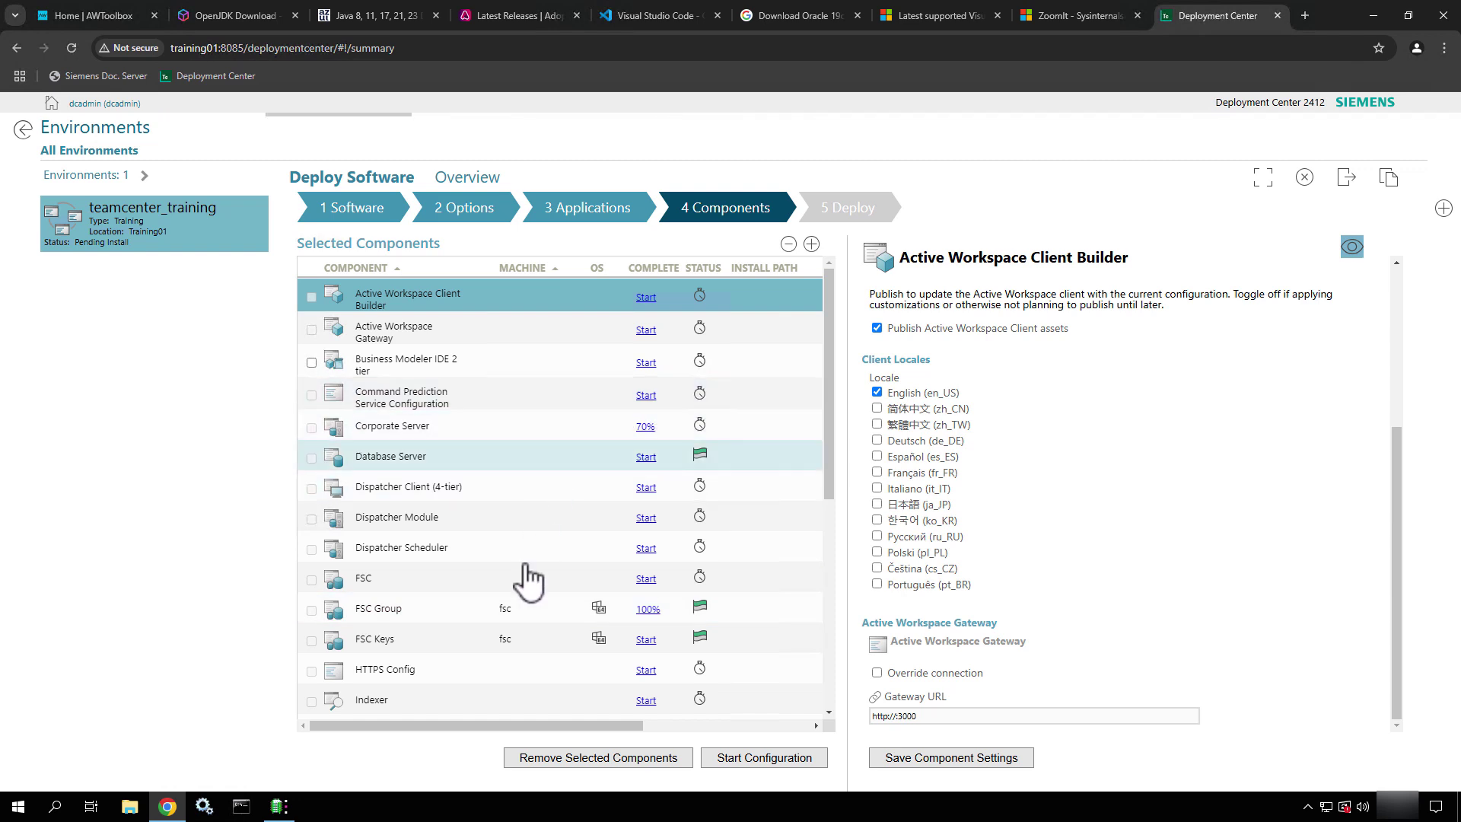
{"action": "left_click", "coordinate": [627, 399]}
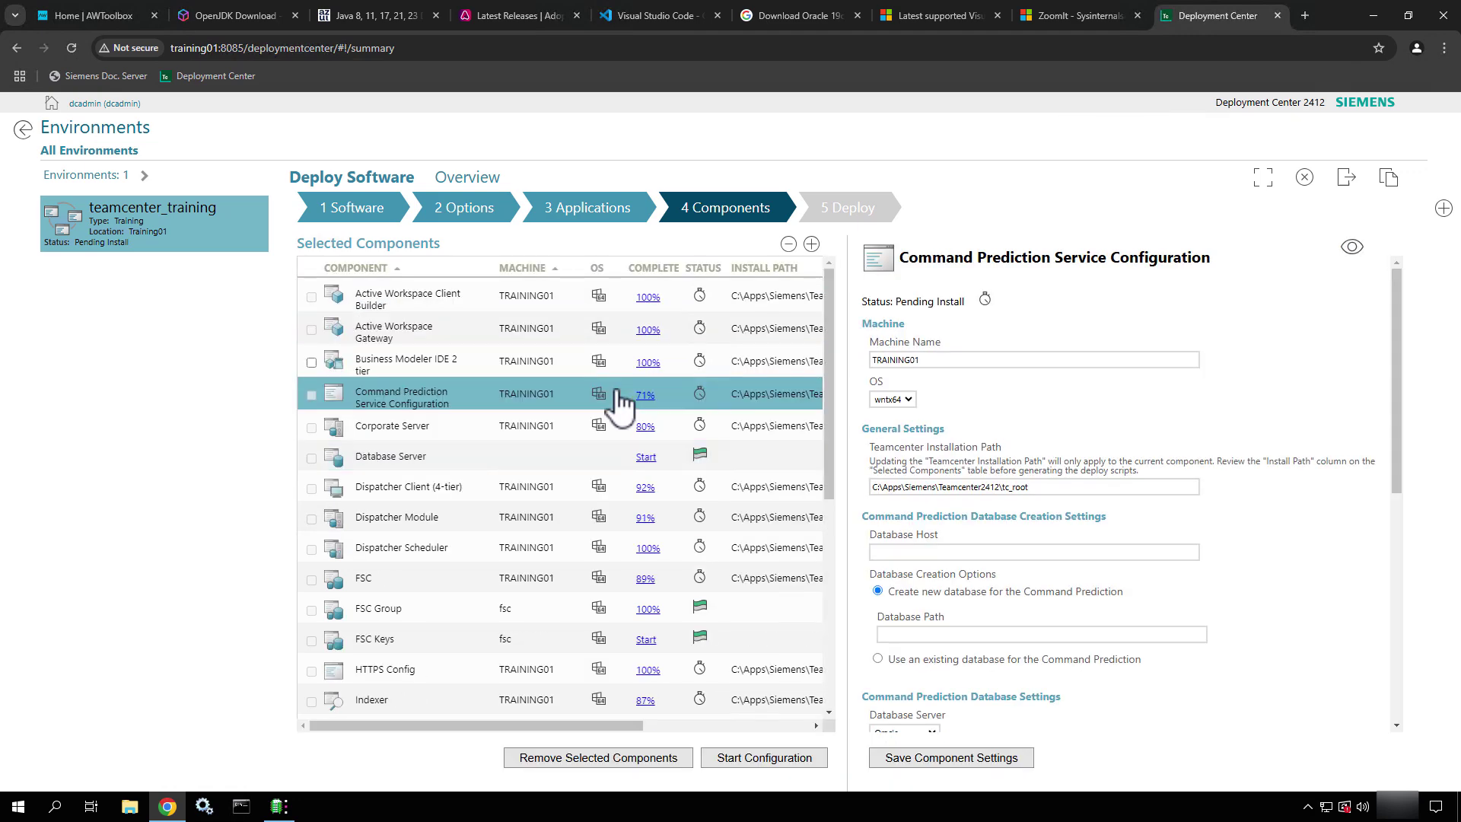
Review the Active Workspace Gateway's installation path and full settings, then select Business Modeler IDE 2 tier
{"action": "left_click", "coordinate": [472, 337]}
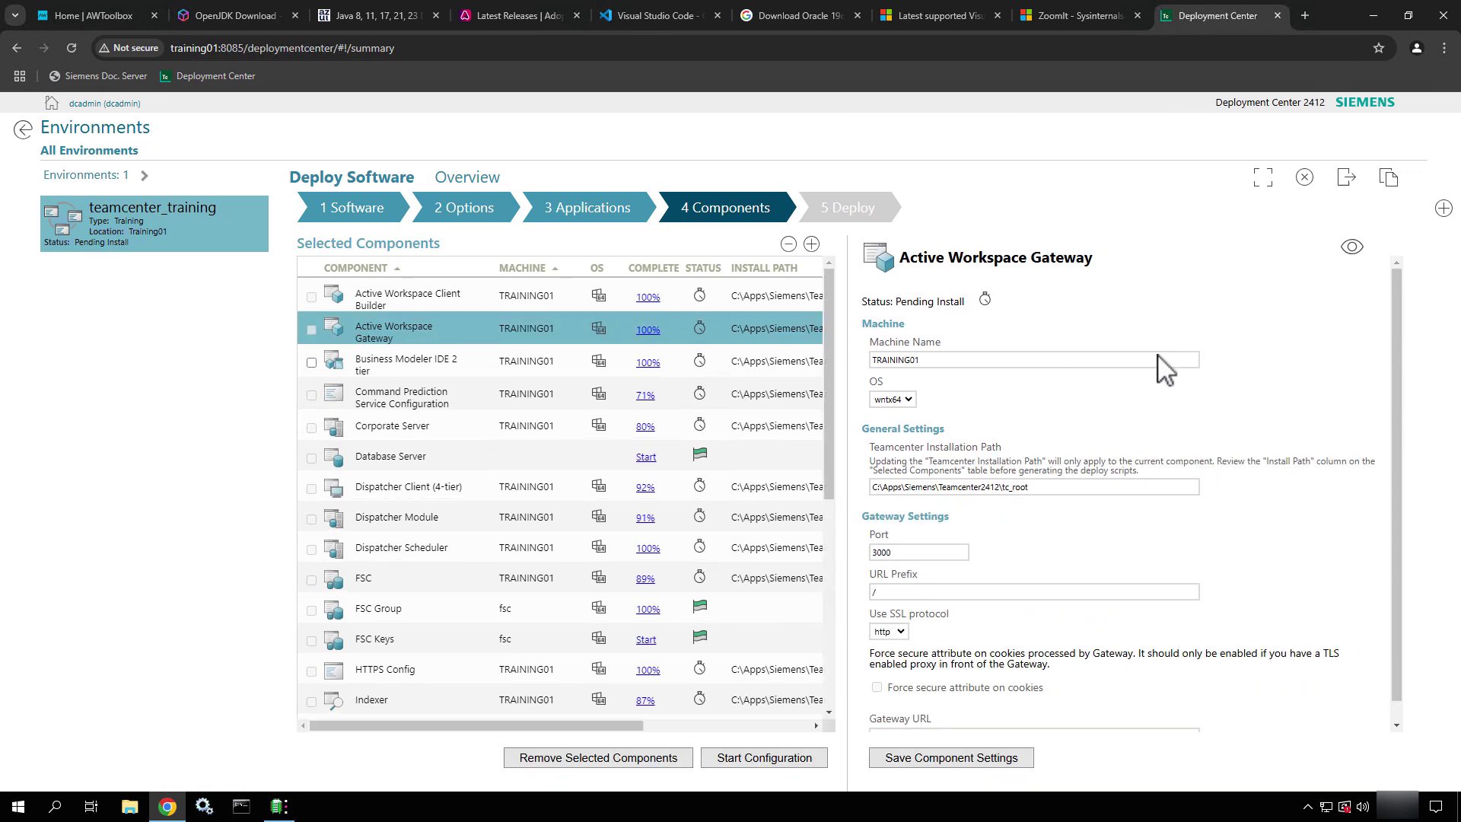
{"action": "left_click_drag", "start_coordinate": [1044, 487], "coordinate": [857, 476]}
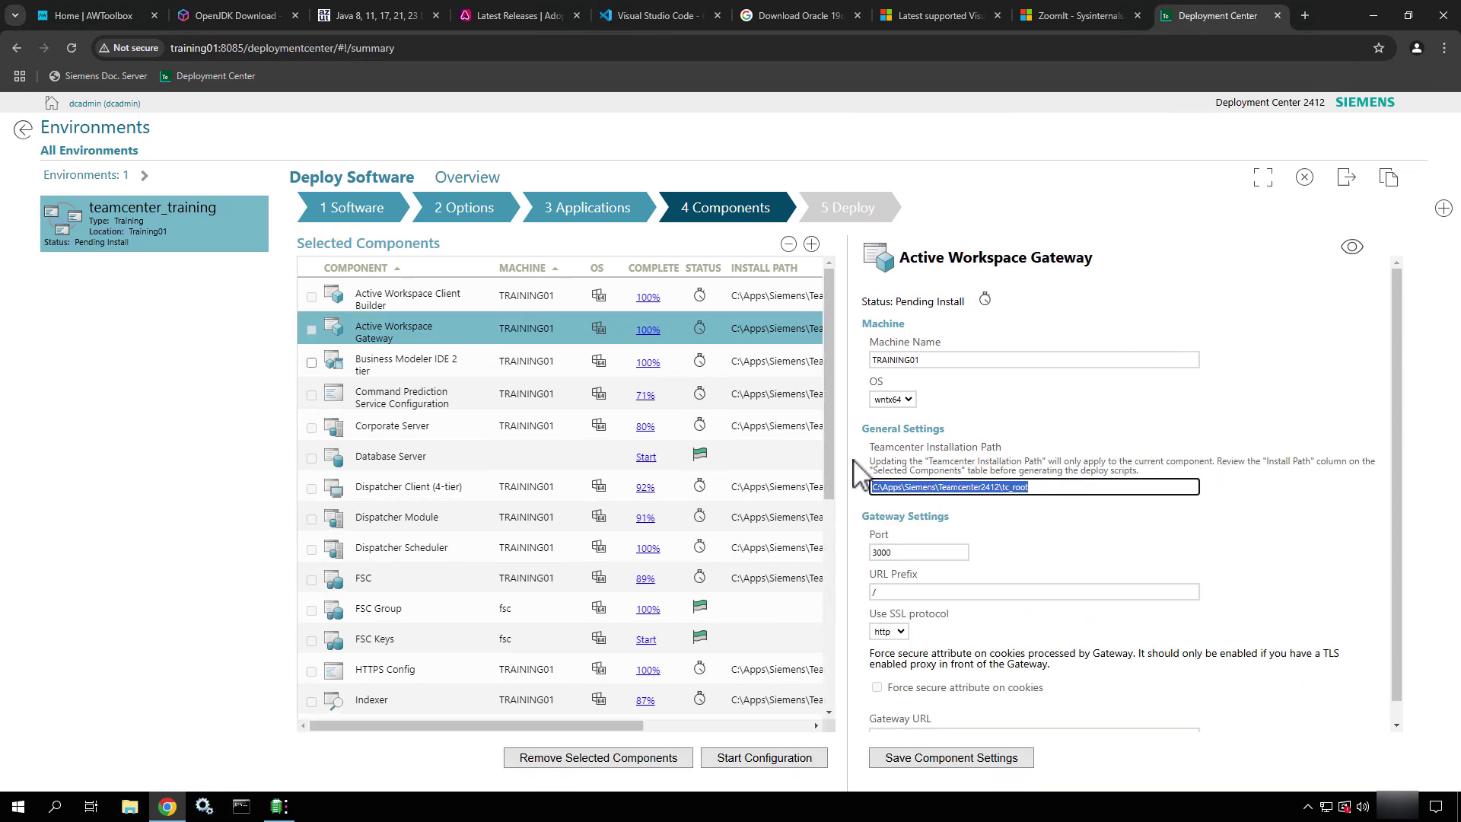
{"action": "scroll", "coordinate": [1182, 572], "scroll_direction": "down", "scroll_amount": 1}
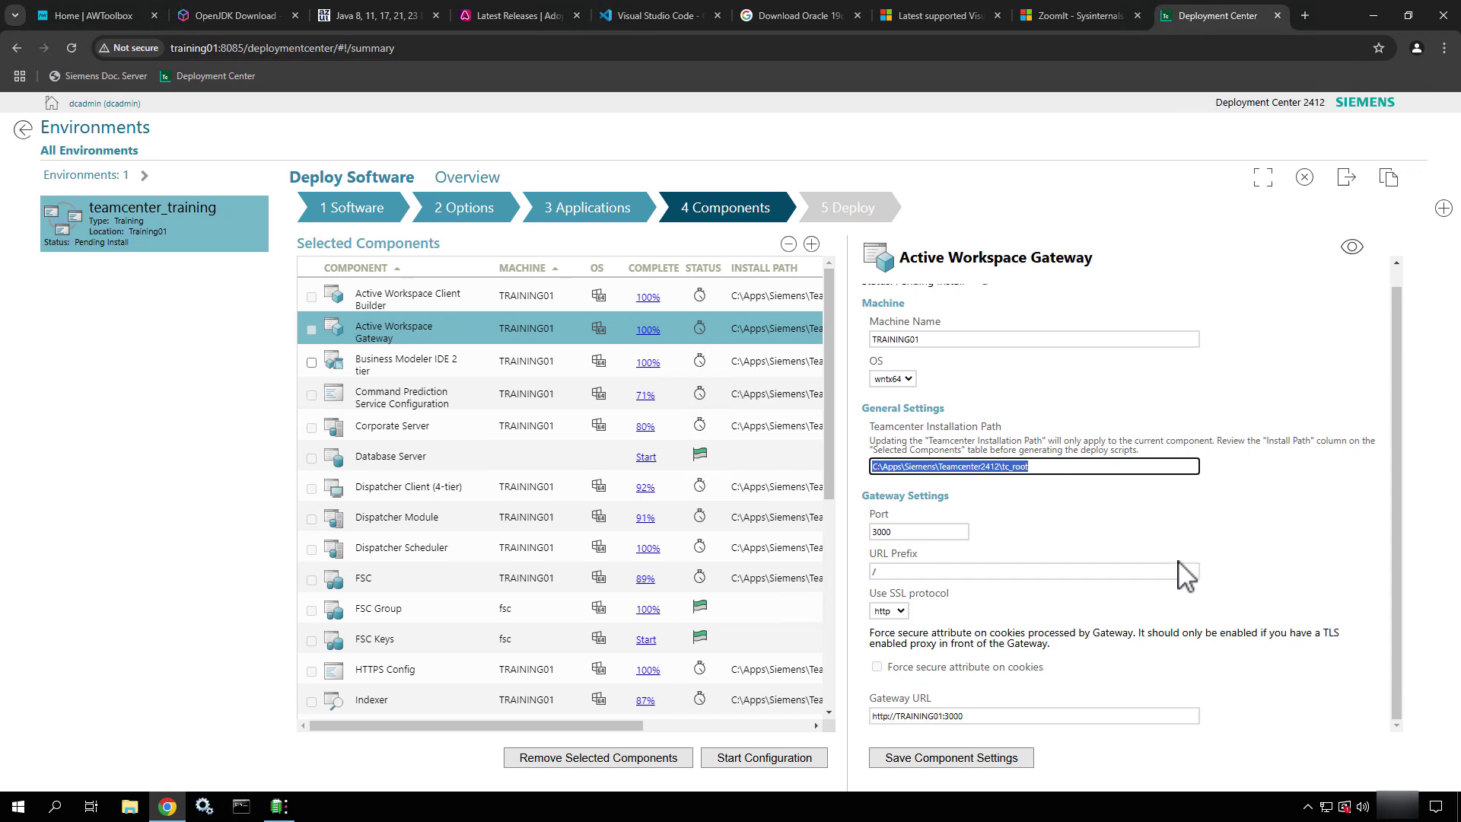
{"action": "left_click", "coordinate": [1353, 251]}
{"action": "scroll", "coordinate": [1303, 436], "scroll_direction": "down", "scroll_amount": 4}
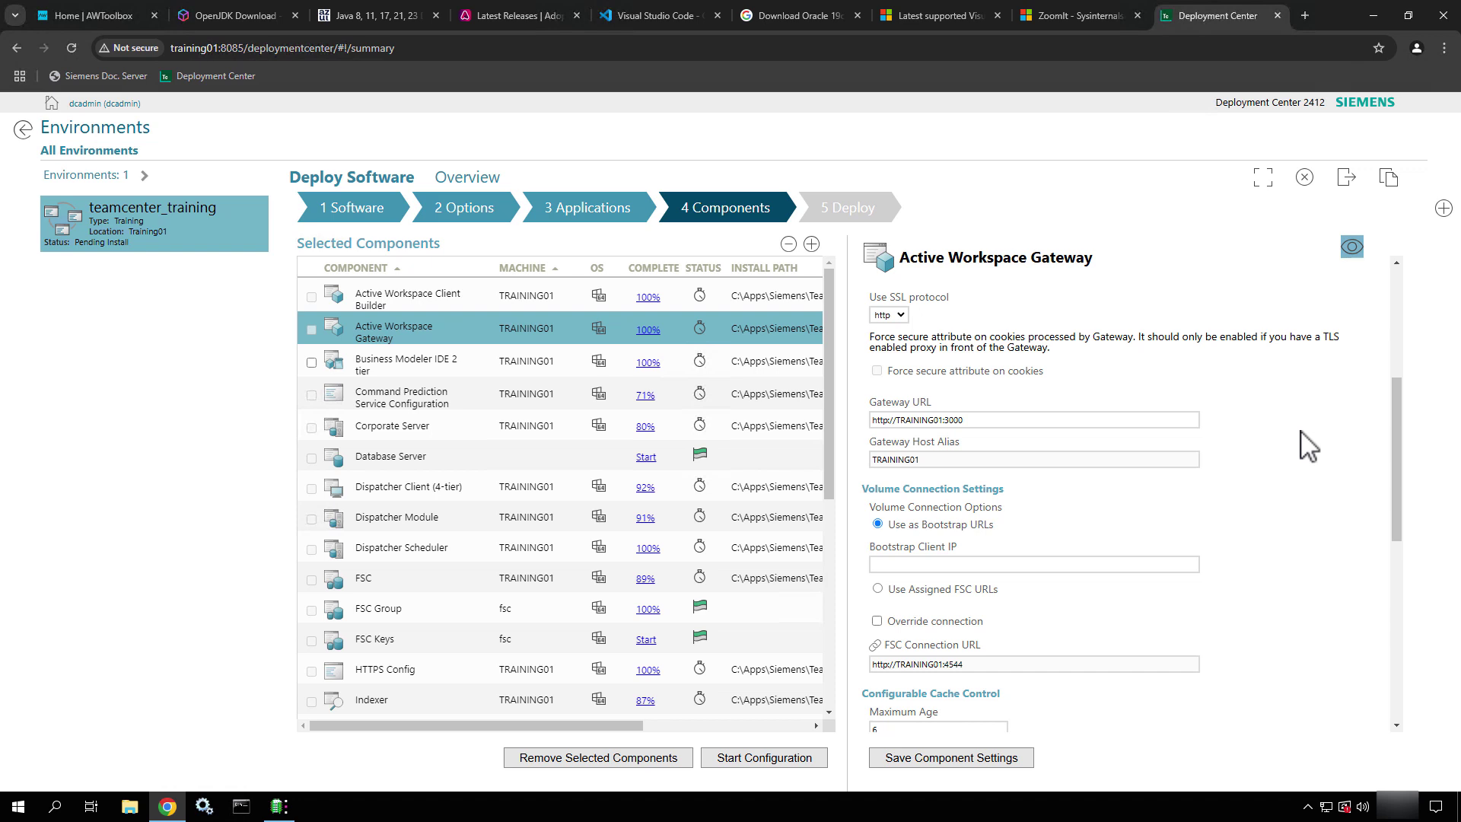
{"action": "scroll", "coordinate": [1304, 441], "scroll_direction": "down", "scroll_amount": 1}
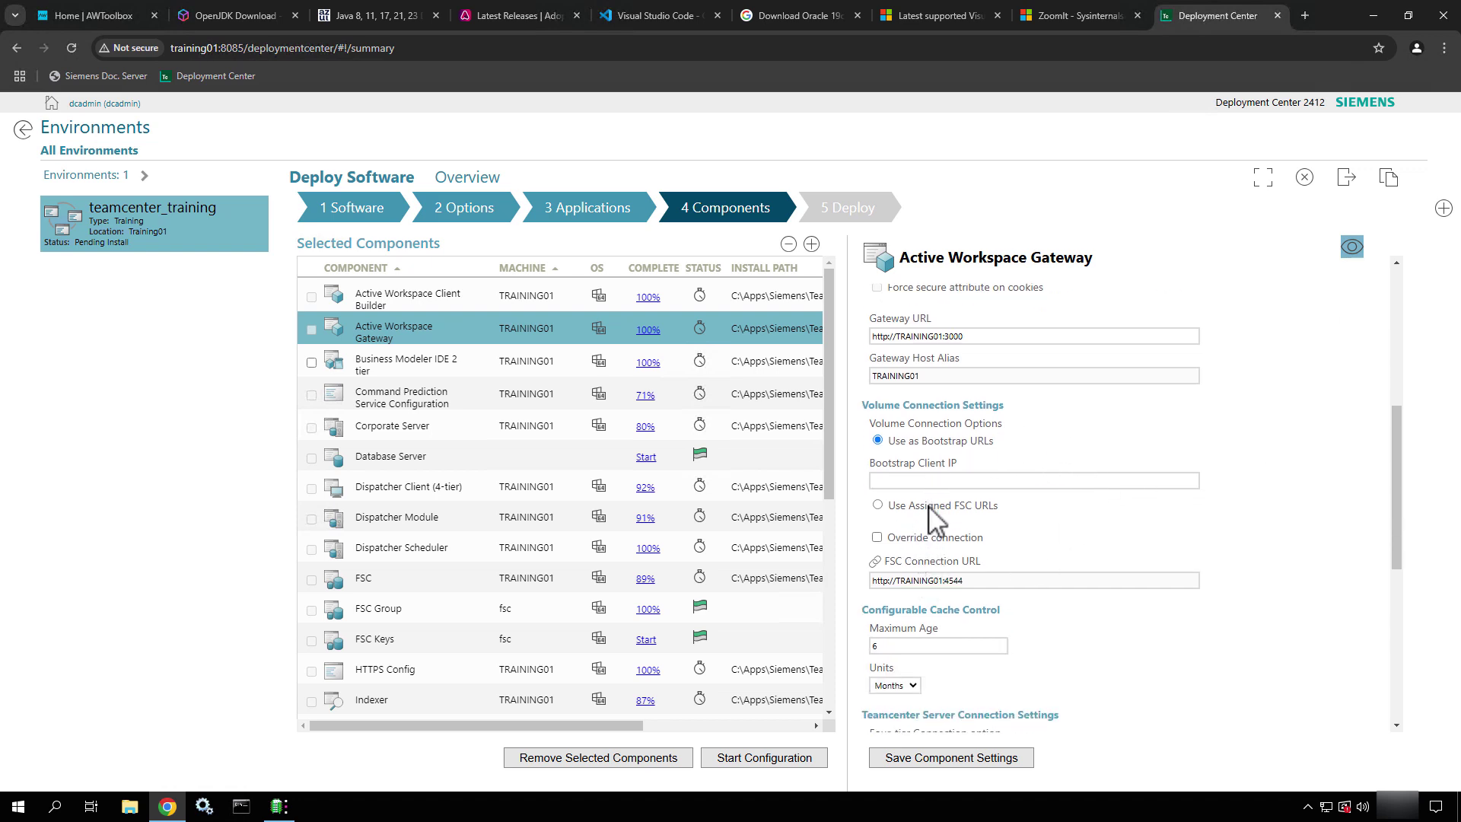
{"action": "scroll", "coordinate": [1220, 587], "scroll_direction": "down", "scroll_amount": 2}
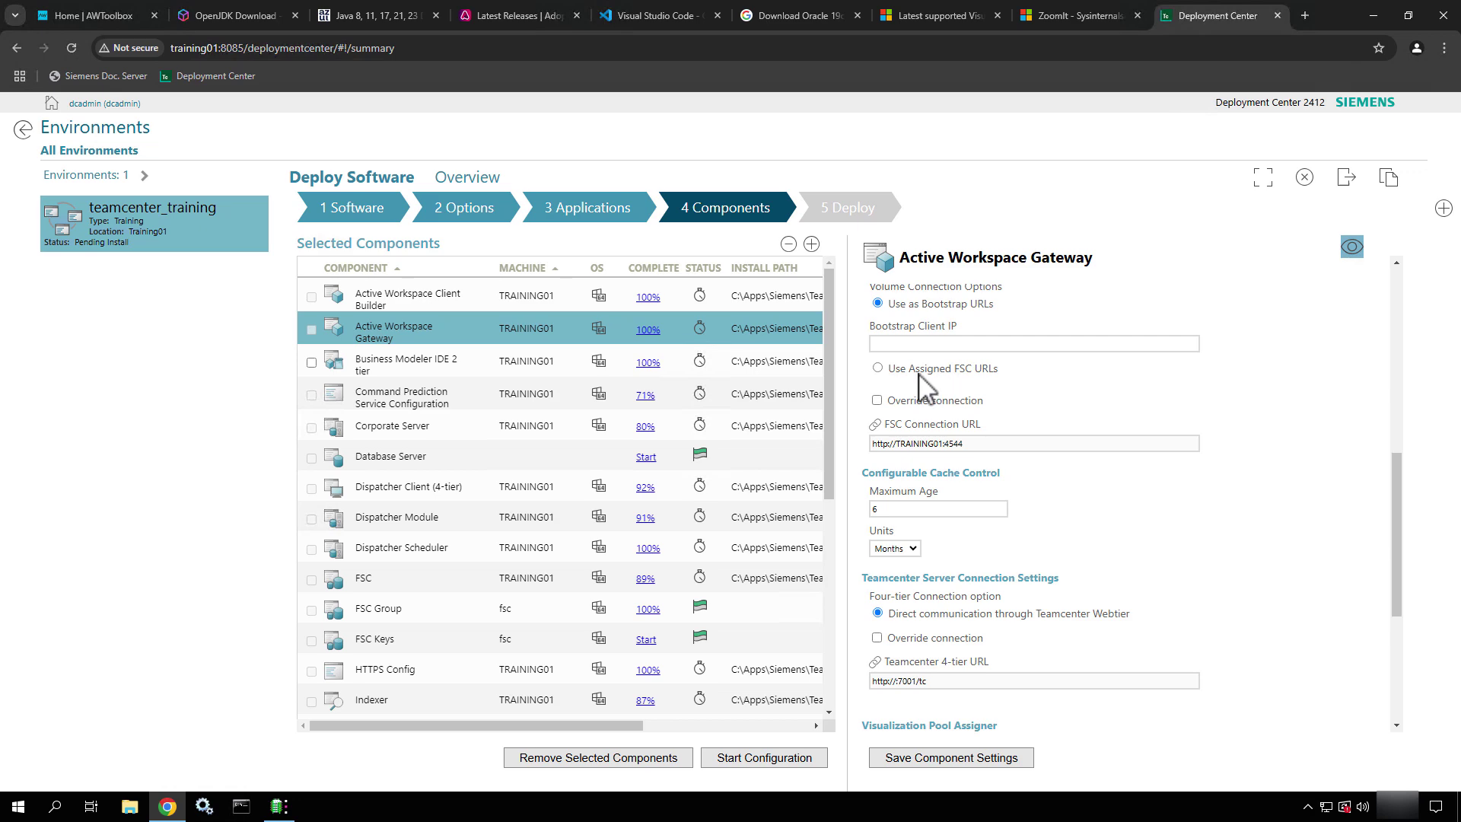
{"action": "scroll", "coordinate": [916, 388], "scroll_direction": "down", "scroll_amount": 4}
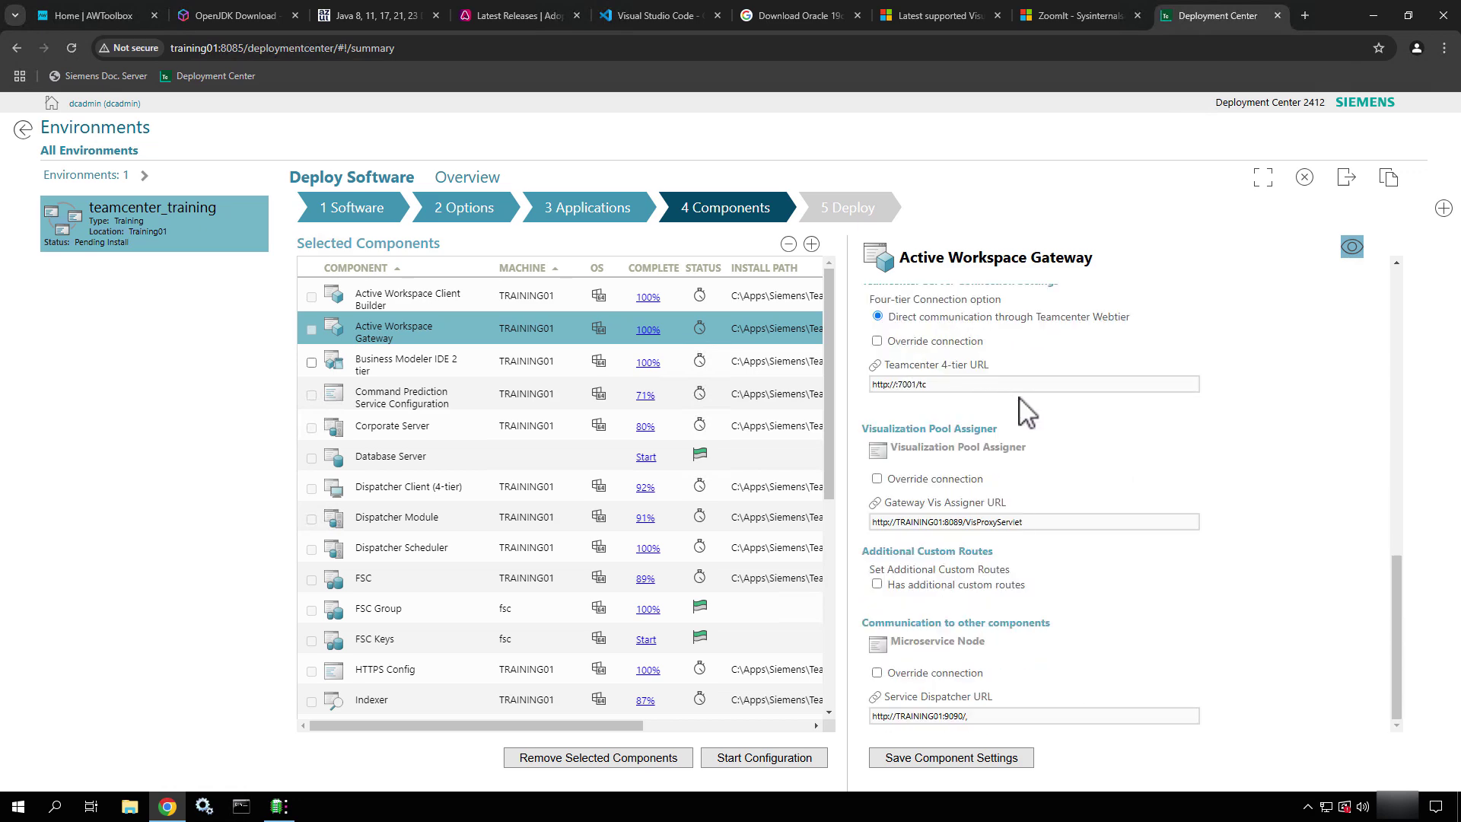
{"action": "scroll", "coordinate": [977, 392], "scroll_direction": "up", "scroll_amount": 5}
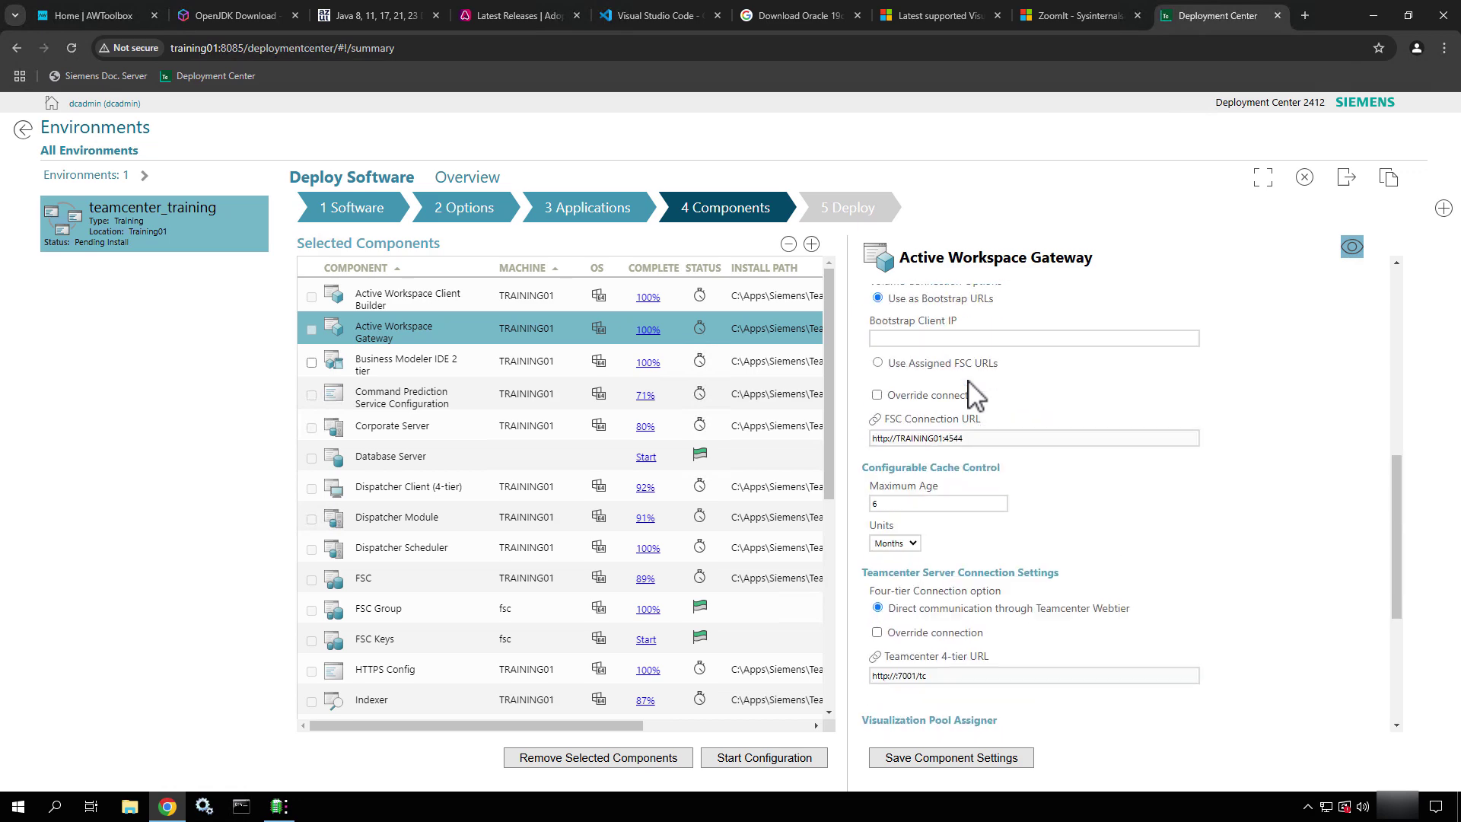
{"action": "left_click", "coordinate": [420, 371]}
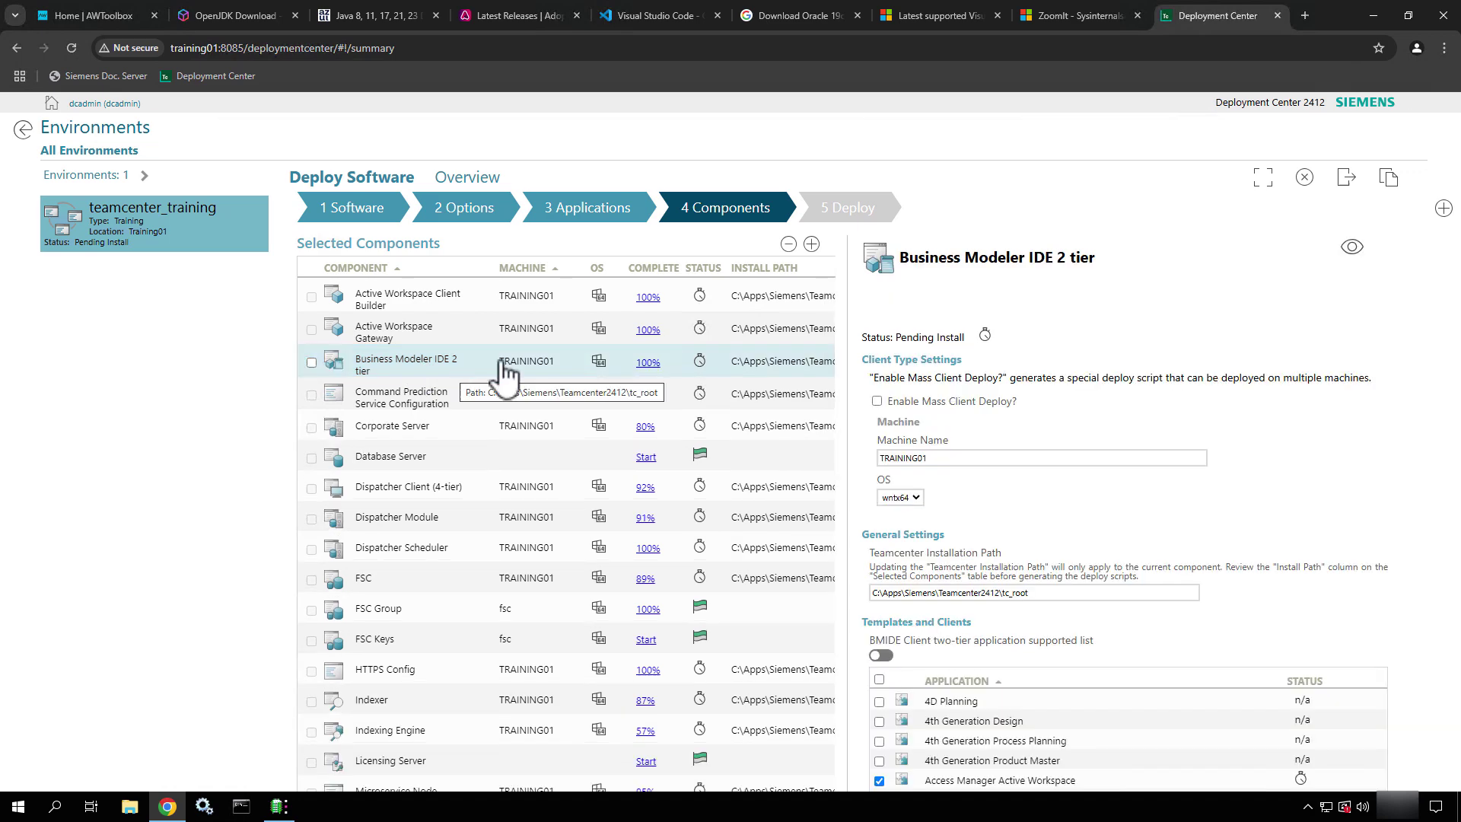
Leave Enable Mass Client Deploy off and the OS set to wntx64 for BMIDE 2 tier
{"action": "scroll", "coordinate": [1229, 496], "scroll_direction": "down", "scroll_amount": 2}
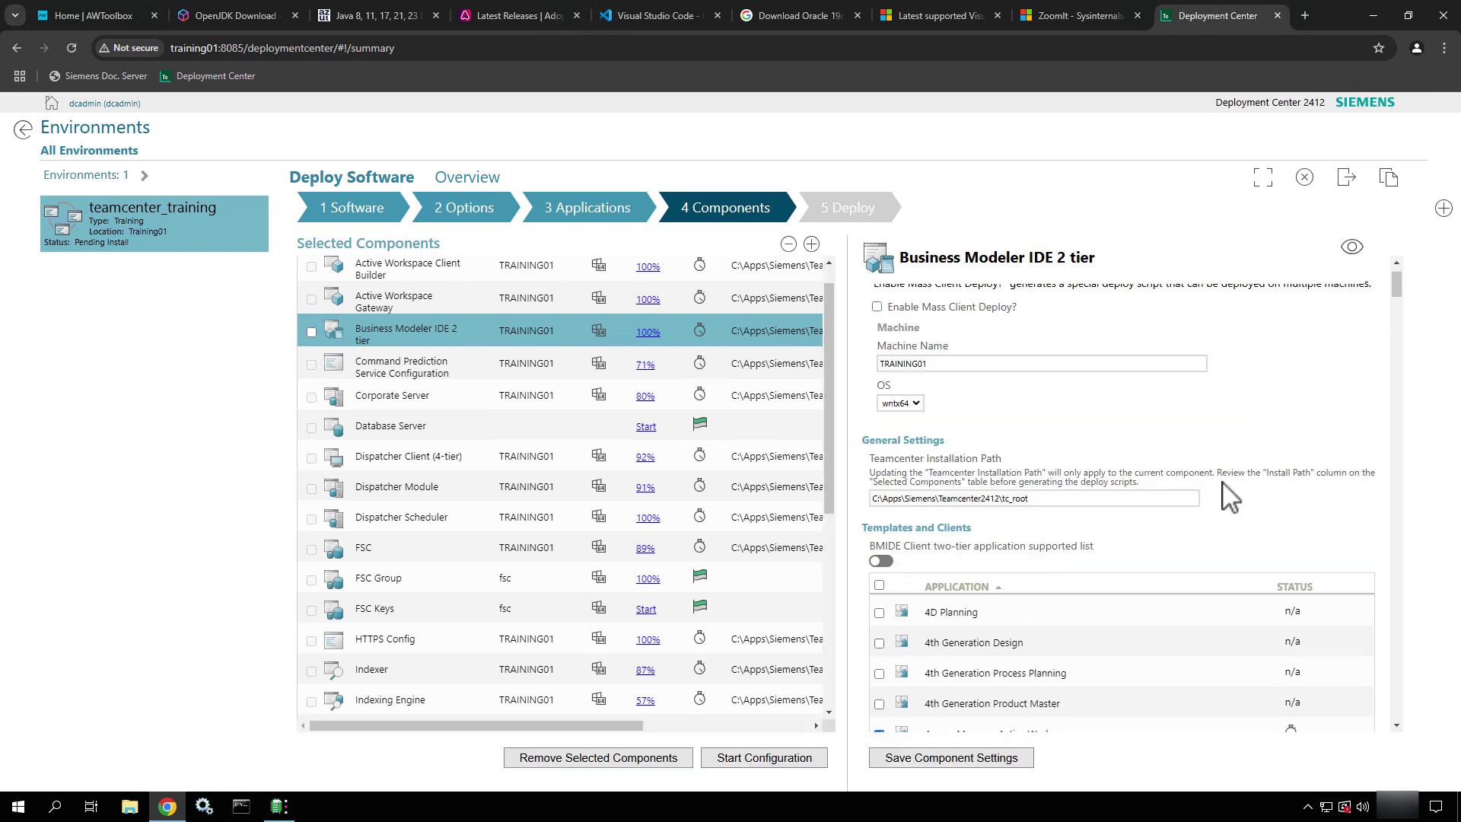
{"action": "scroll", "coordinate": [1229, 496], "scroll_direction": "up", "scroll_amount": 2}
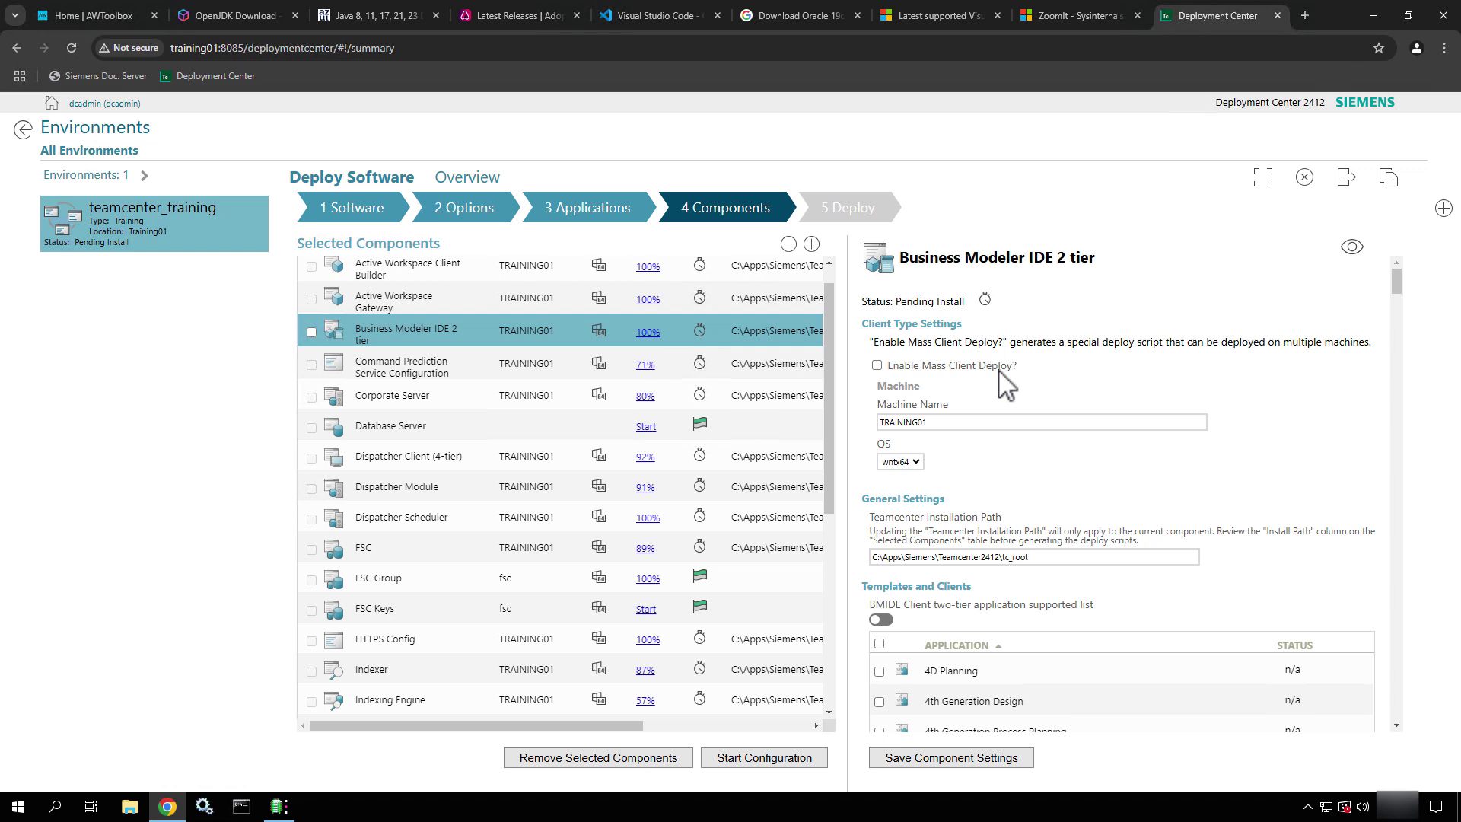
{"action": "scroll", "coordinate": [1006, 386], "scroll_direction": "down", "scroll_amount": 1}
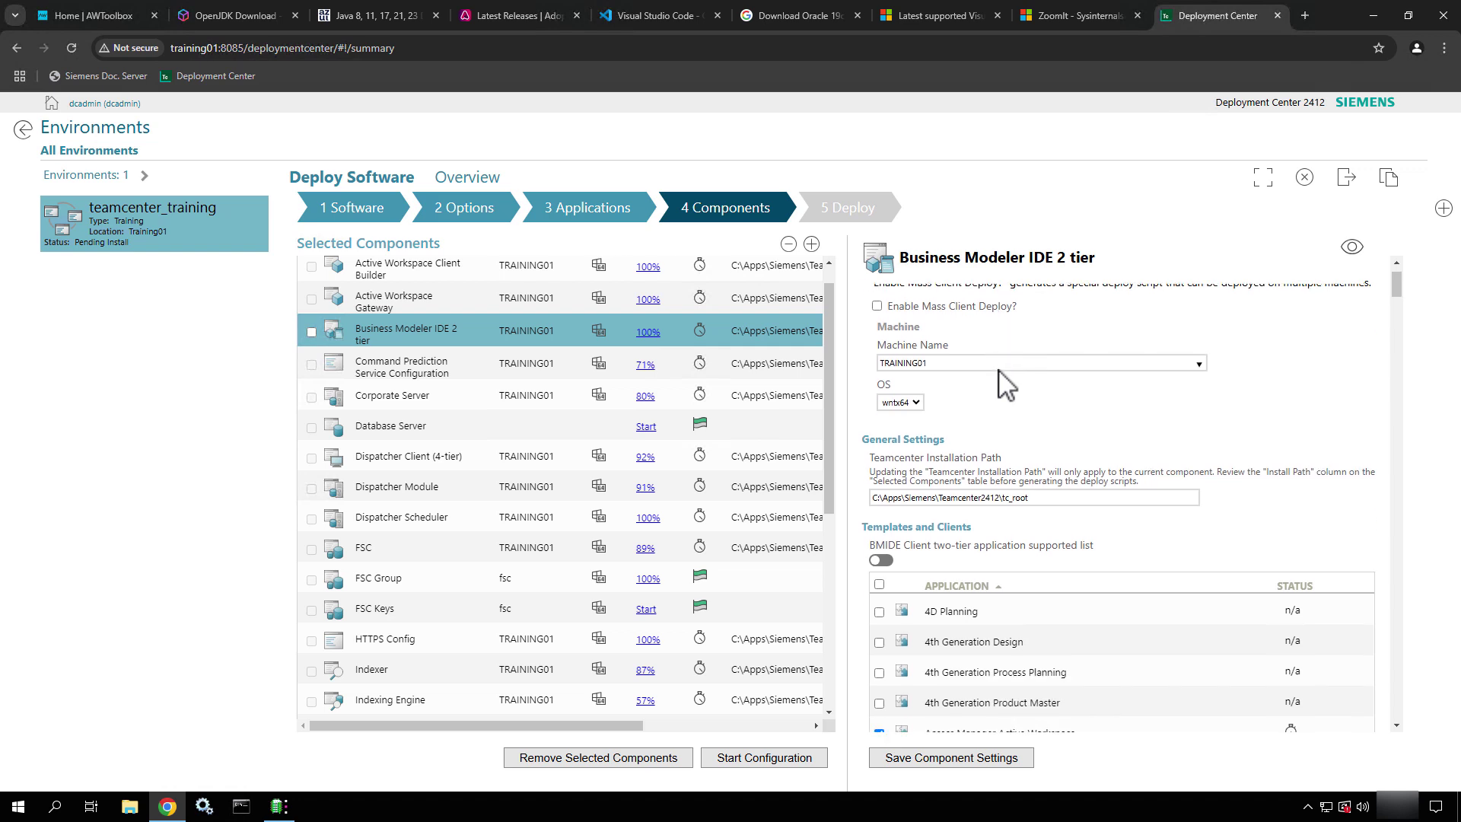
{"action": "left_click", "coordinate": [878, 306]}
{"action": "left_click", "coordinate": [877, 306]}
{"action": "left_click", "coordinate": [921, 411]}
{"action": "left_click", "coordinate": [923, 415]}
Scroll through the BMIDE template and client application list
{"action": "scroll", "coordinate": [1028, 456], "scroll_direction": "down", "scroll_amount": 2}
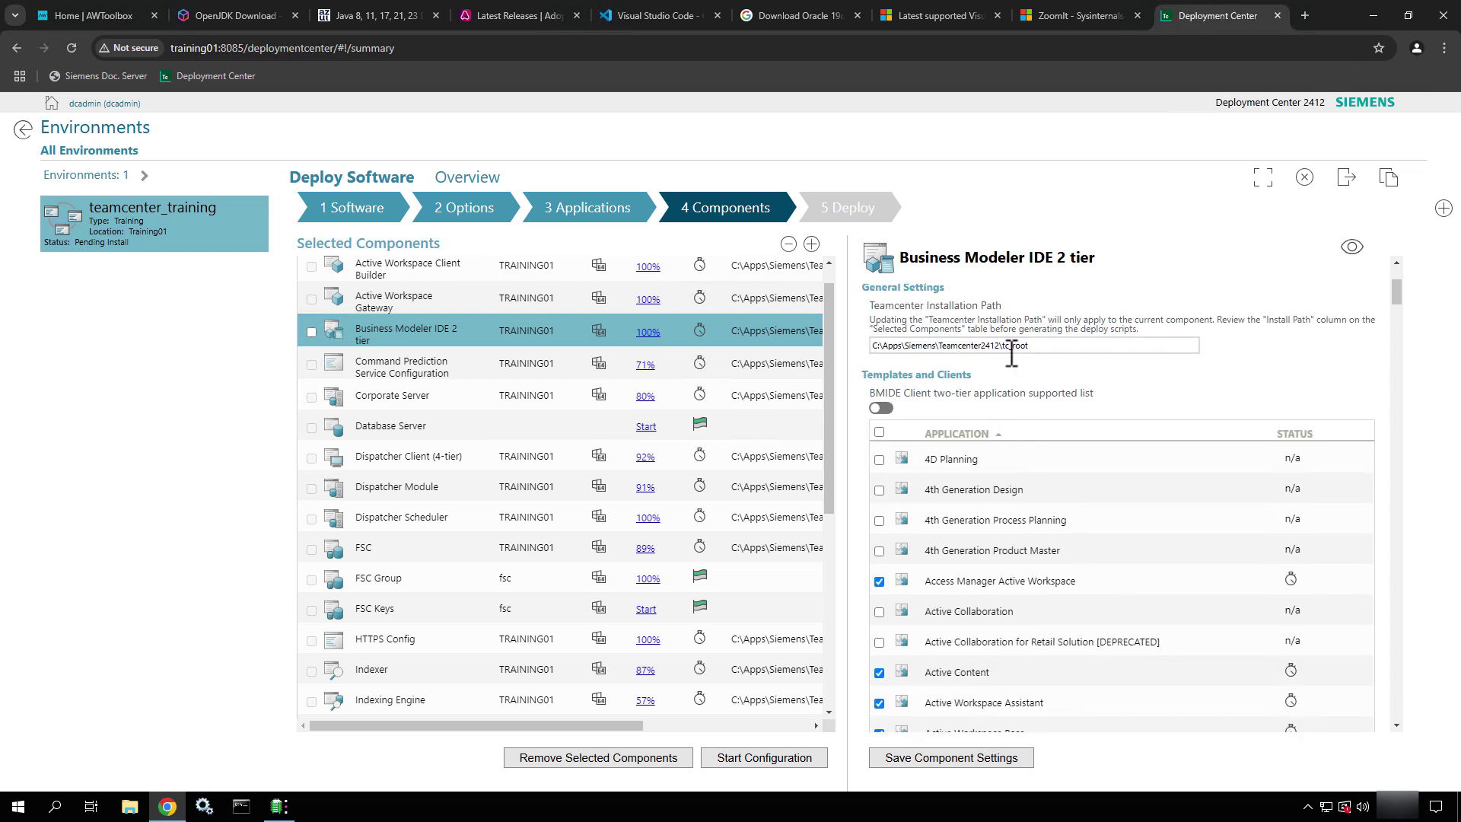
{"action": "scroll", "coordinate": [1010, 352], "scroll_direction": "down", "scroll_amount": 1}
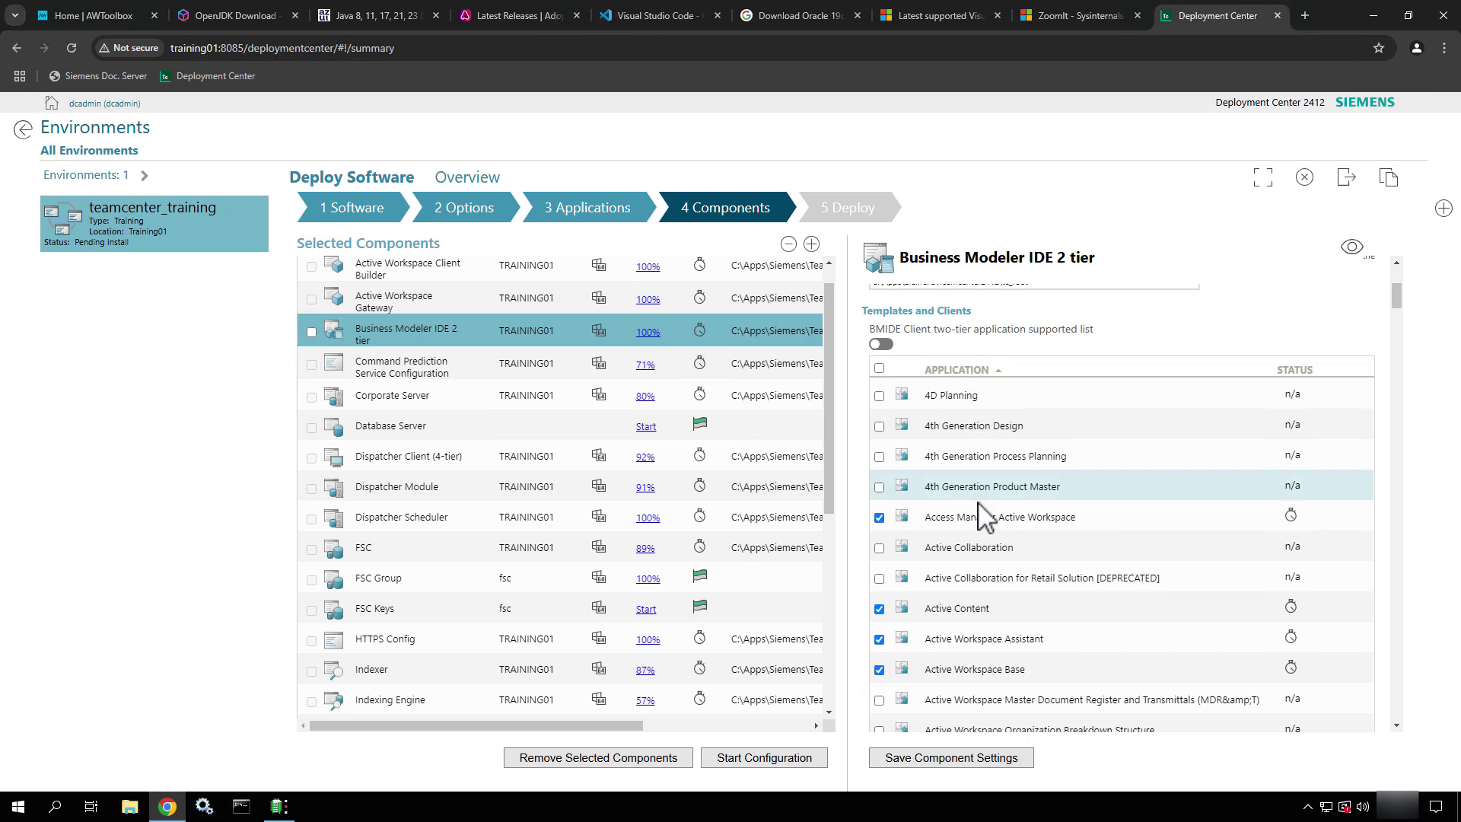
{"action": "scroll", "coordinate": [980, 498], "scroll_direction": "down", "scroll_amount": 2}
{"action": "scroll", "coordinate": [981, 502], "scroll_direction": "down", "scroll_amount": 7}
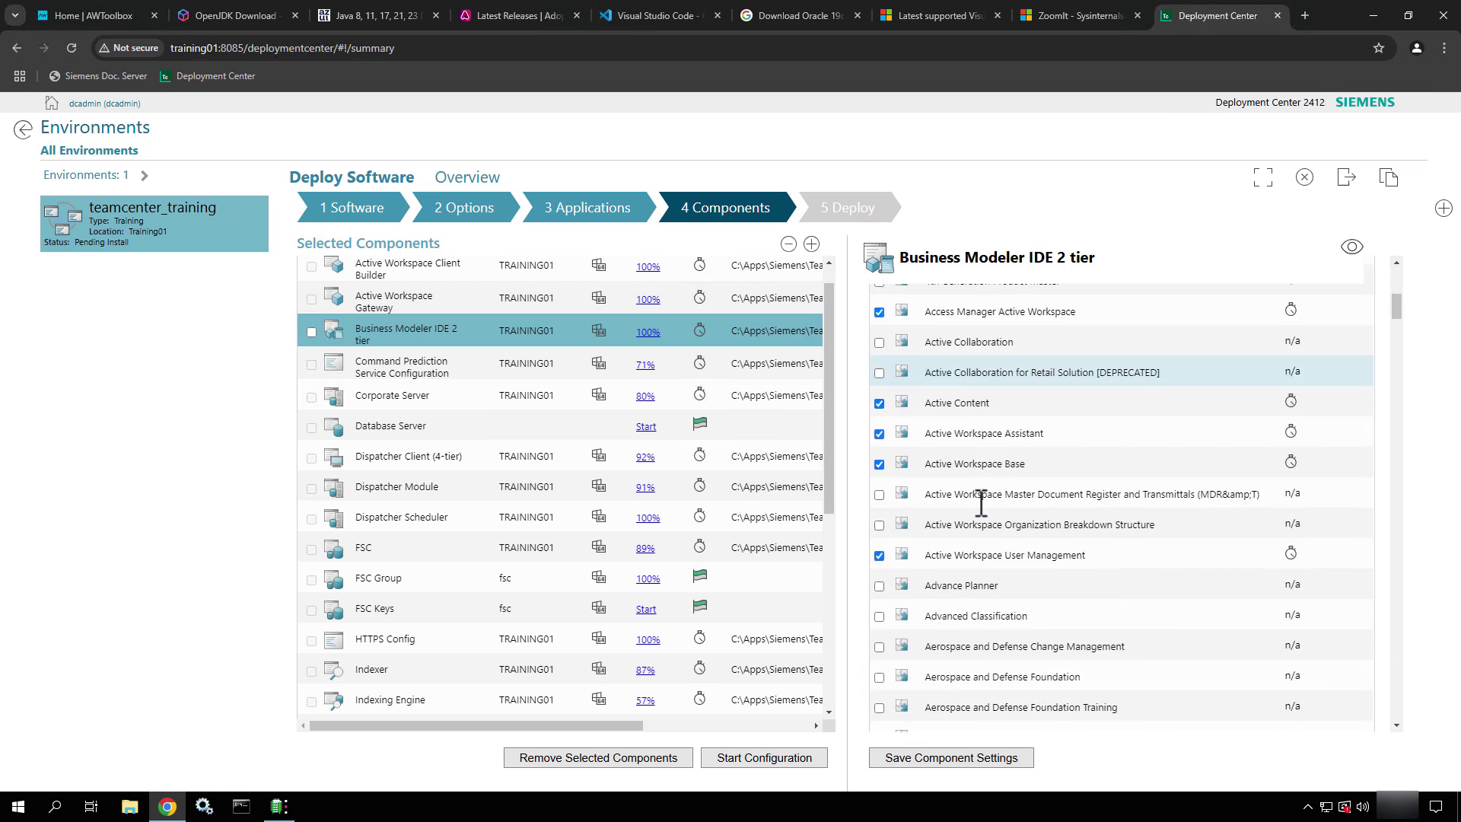
{"action": "scroll", "coordinate": [982, 502], "scroll_direction": "down", "scroll_amount": 5}
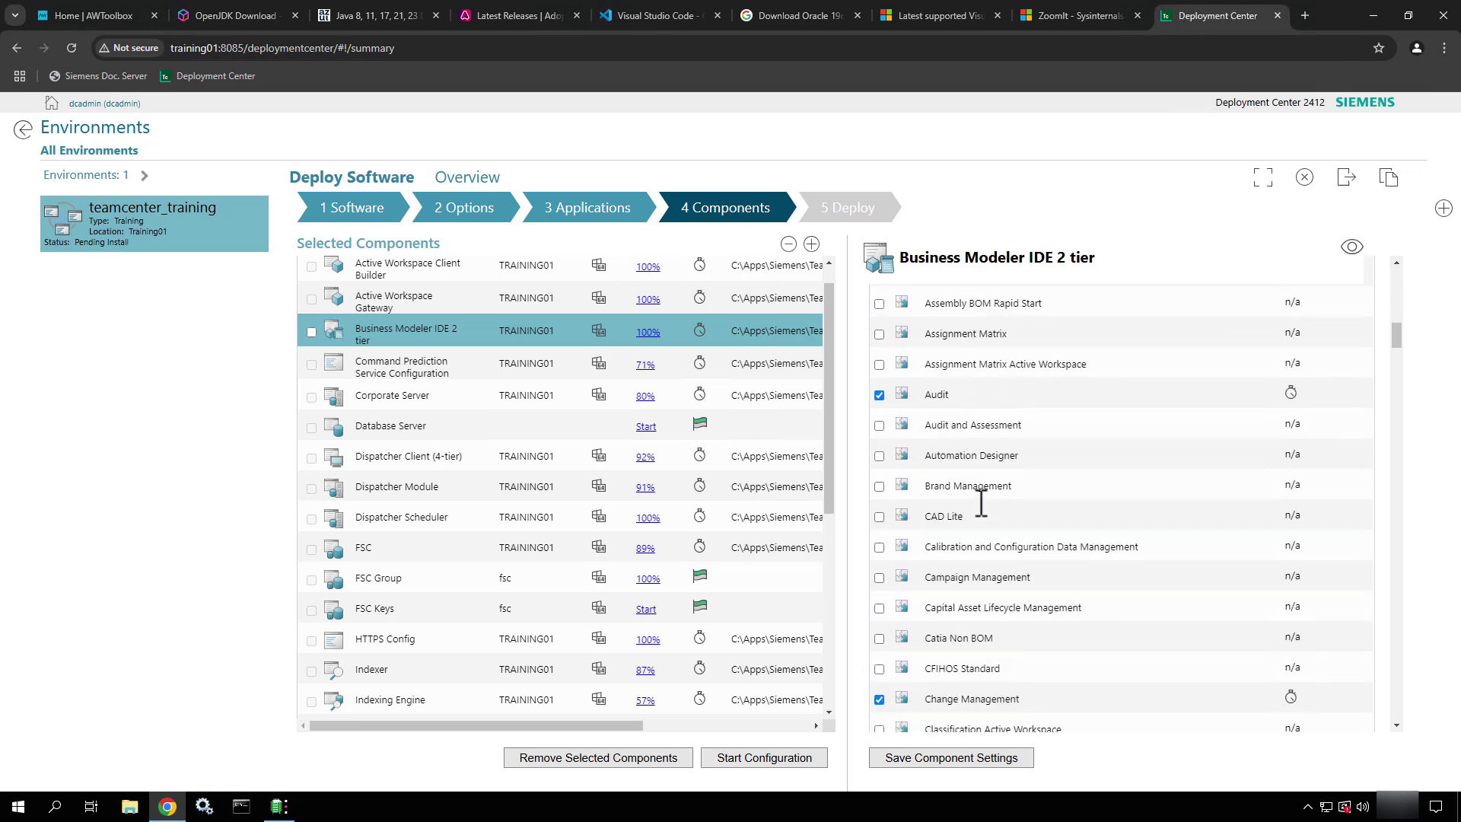
{"action": "scroll", "coordinate": [981, 504], "scroll_direction": "up", "scroll_amount": 15}
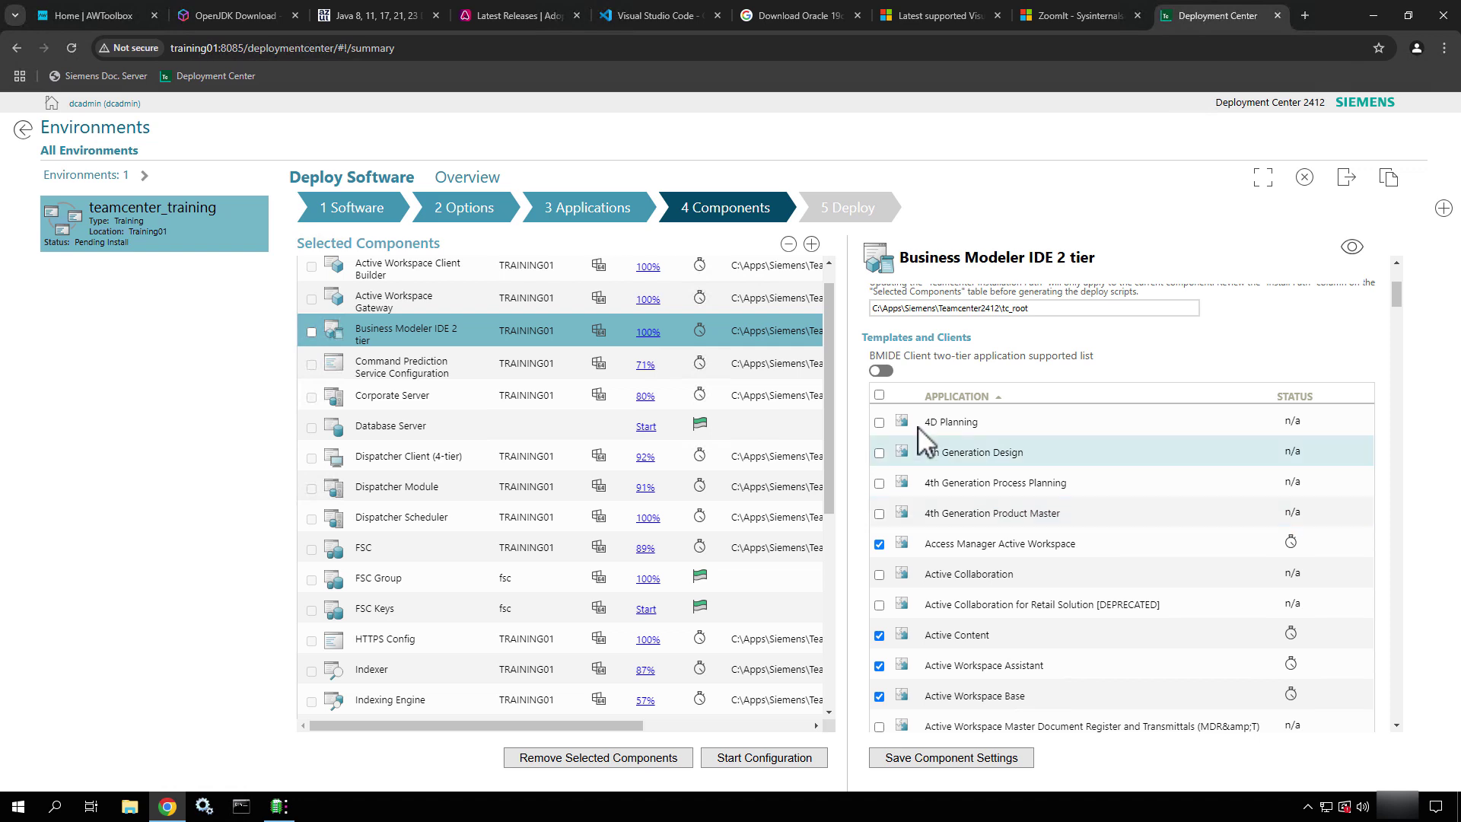
Filter the BMIDE list to checked applications, review it, and save the BMIDE 2 tier settings
{"action": "left_click", "coordinate": [880, 373]}
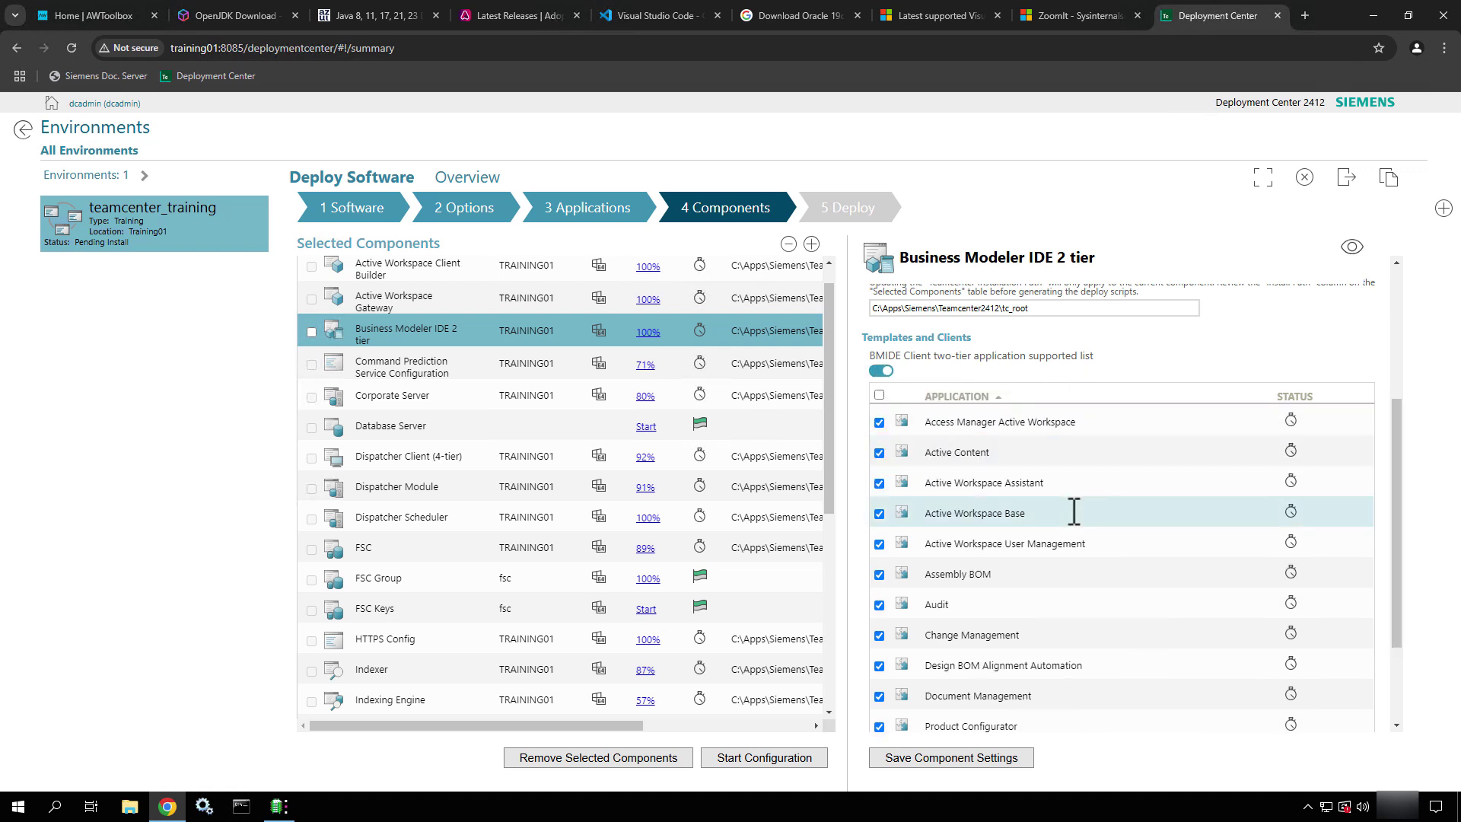
{"action": "scroll", "coordinate": [1074, 521], "scroll_direction": "down", "scroll_amount": 2}
{"action": "scroll", "coordinate": [1074, 525], "scroll_direction": "up", "scroll_amount": 5}
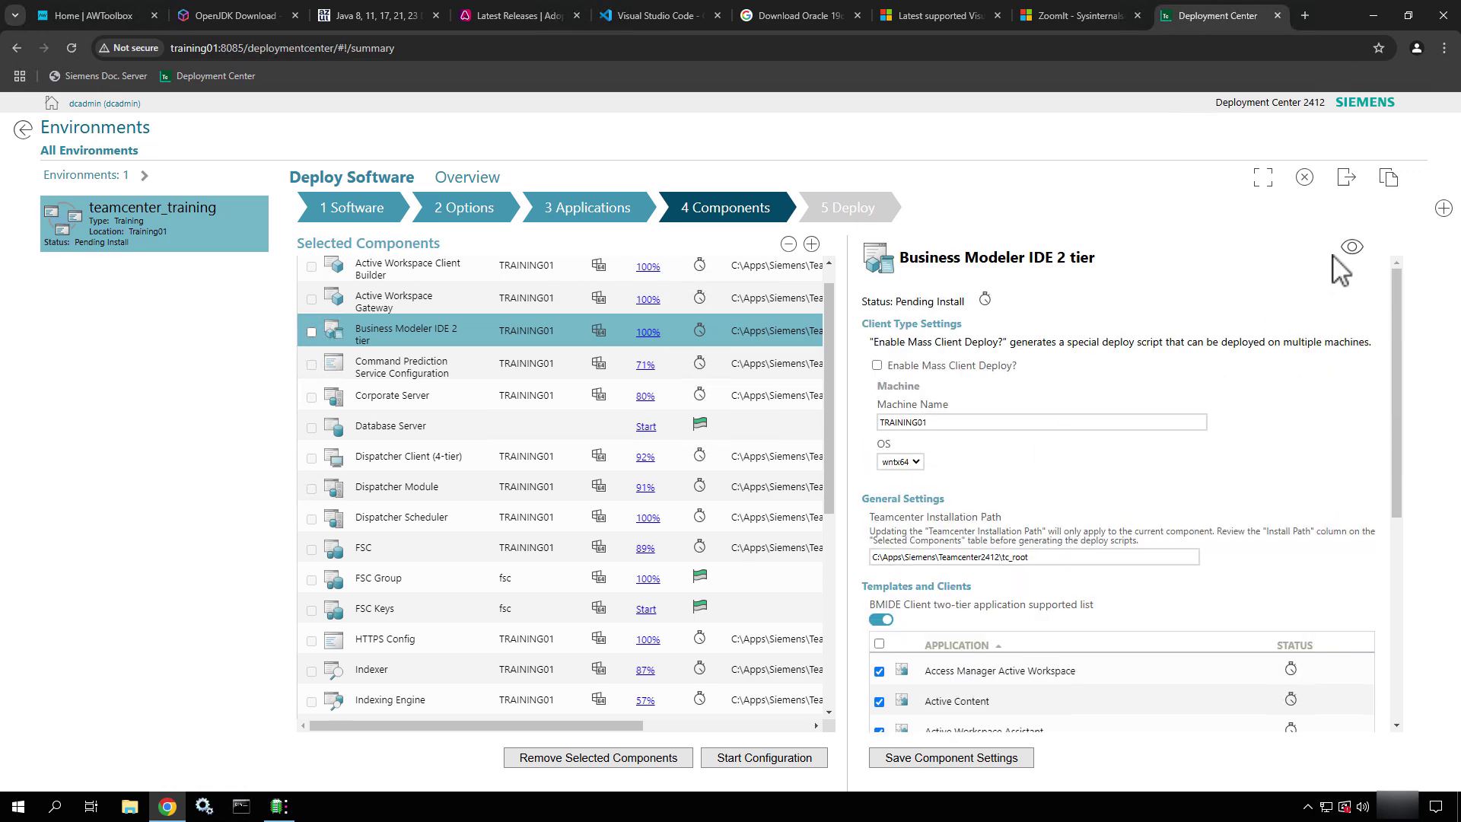
{"action": "scroll", "coordinate": [940, 654], "scroll_direction": "down", "scroll_amount": 3}
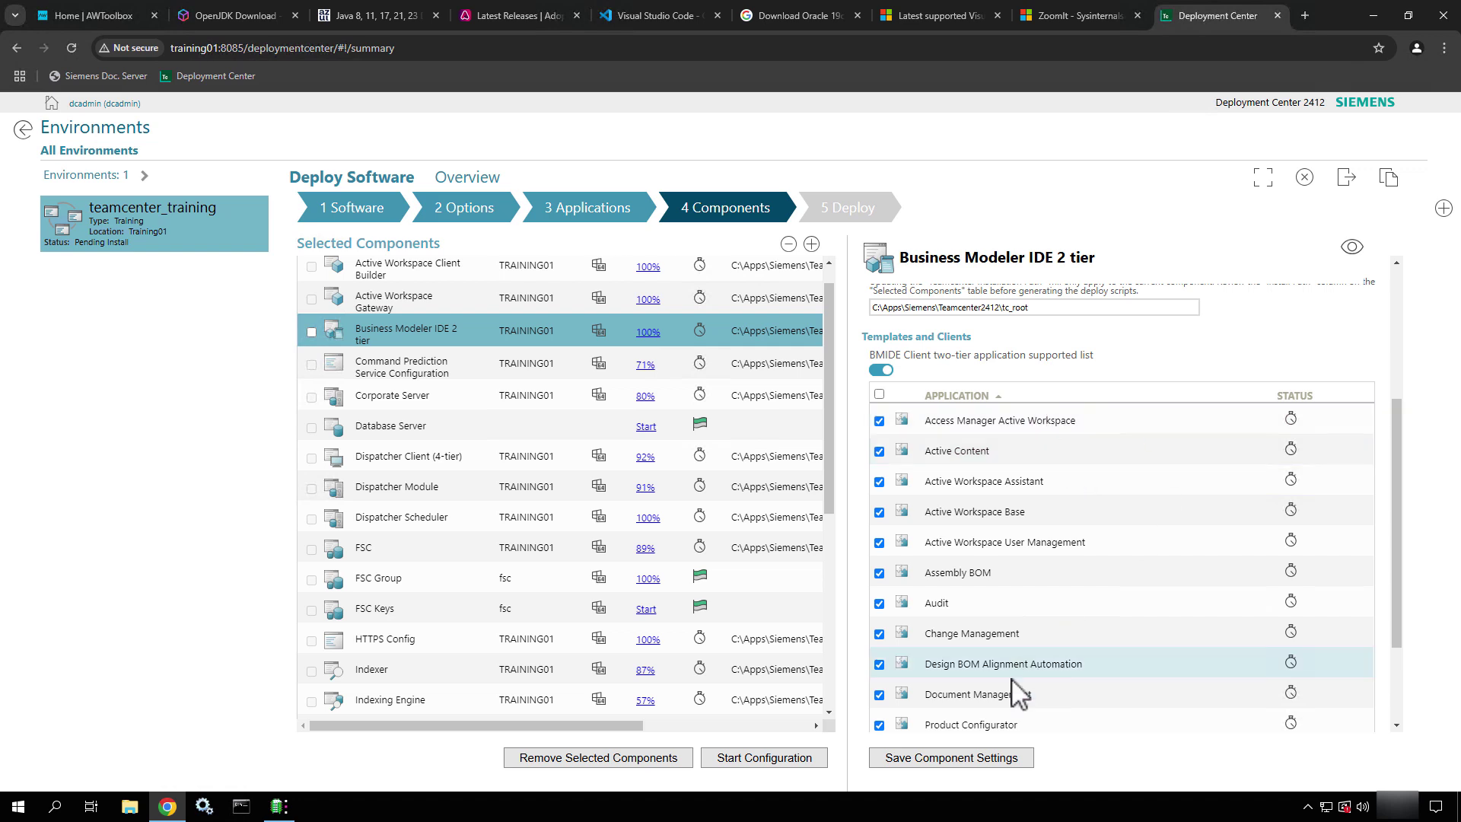
{"action": "left_click", "coordinate": [972, 759]}
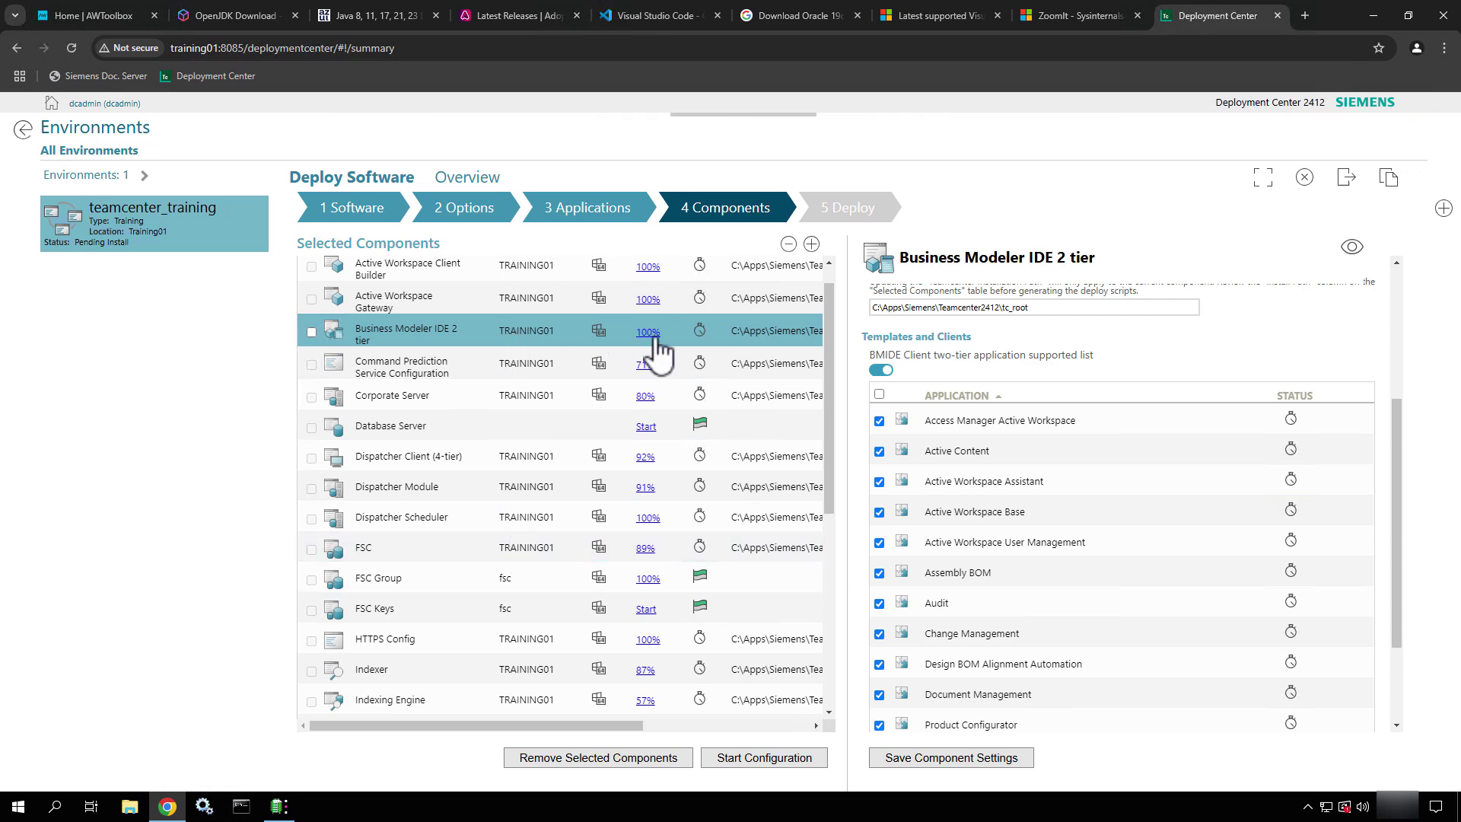
Enter TRAINING01 as the Command Prediction database host and open File Explorer for the path
{"action": "left_click", "coordinate": [700, 352]}
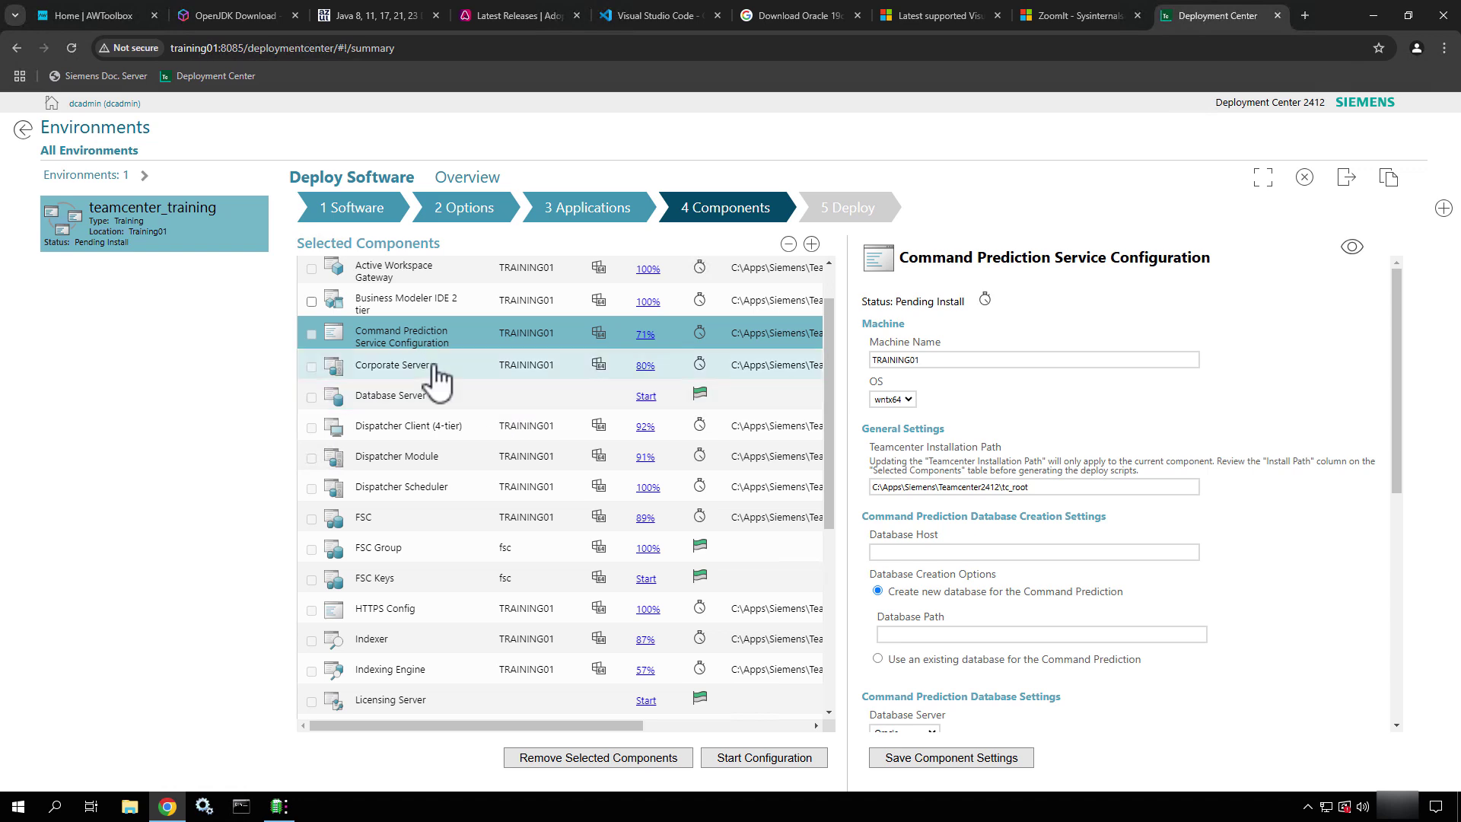
{"action": "left_click", "coordinate": [435, 367]}
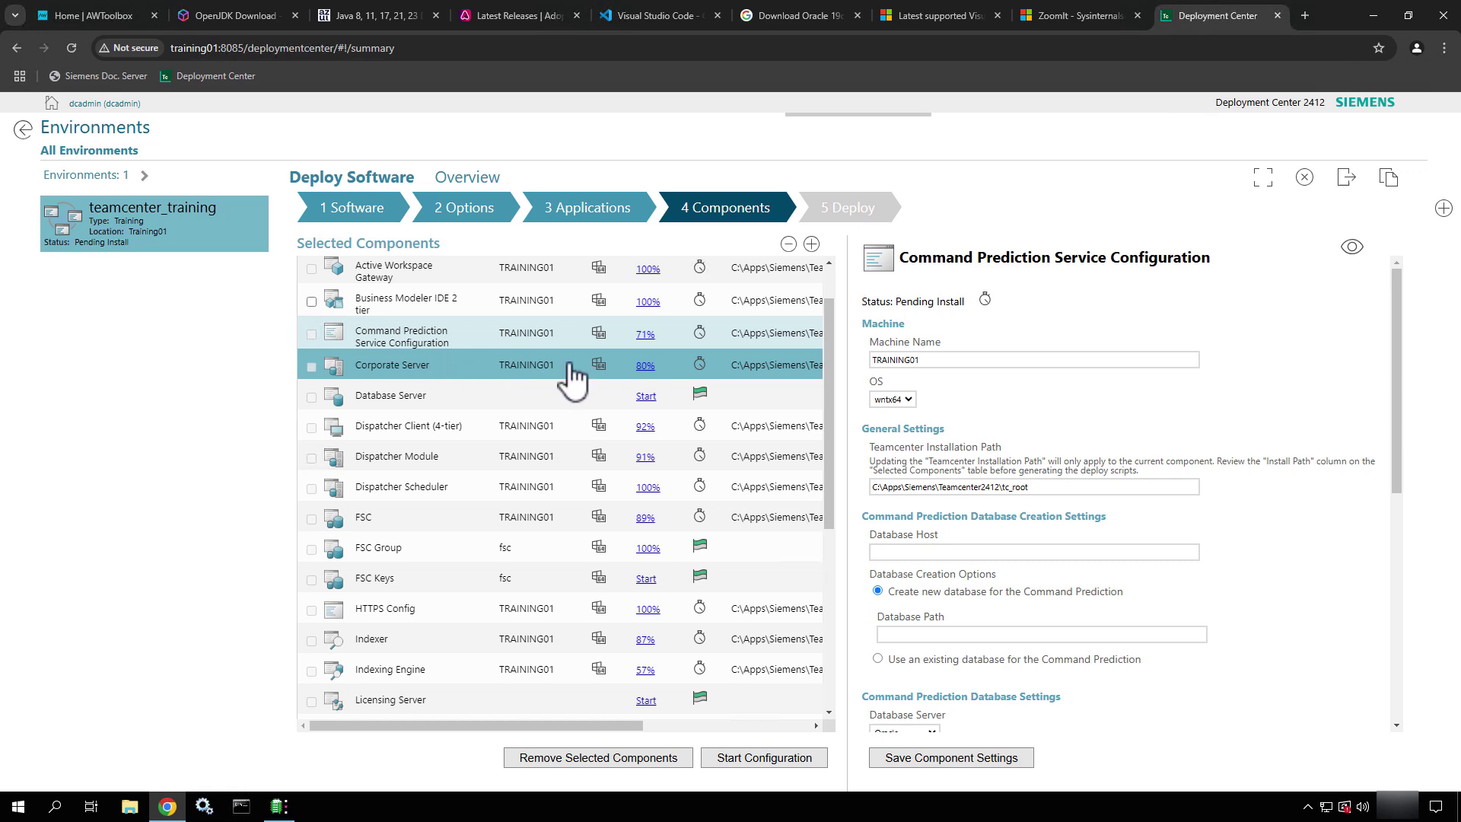
{"action": "scroll", "coordinate": [491, 323], "scroll_direction": "up", "scroll_amount": 2}
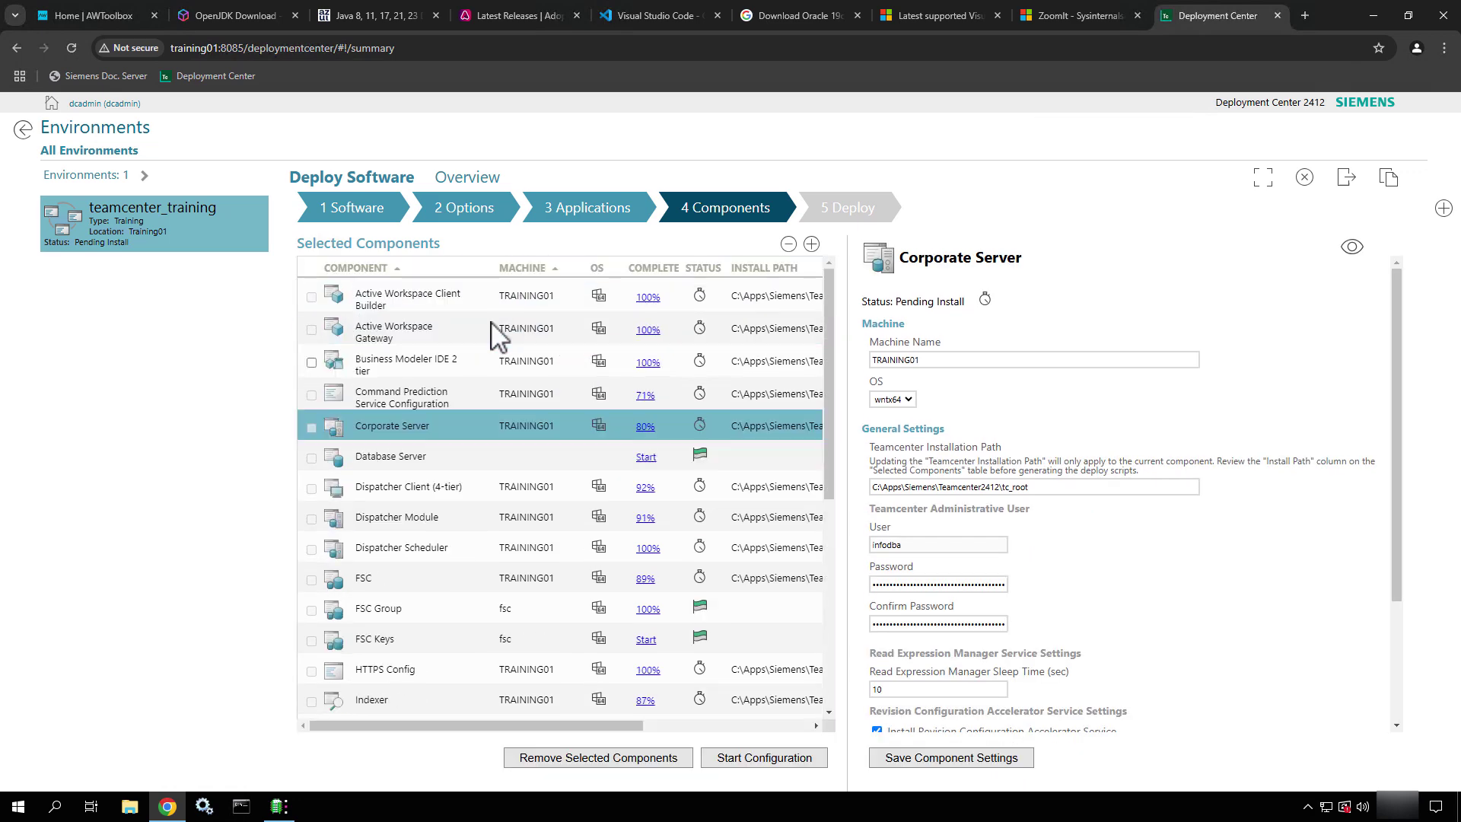
{"action": "left_click", "coordinate": [477, 391]}
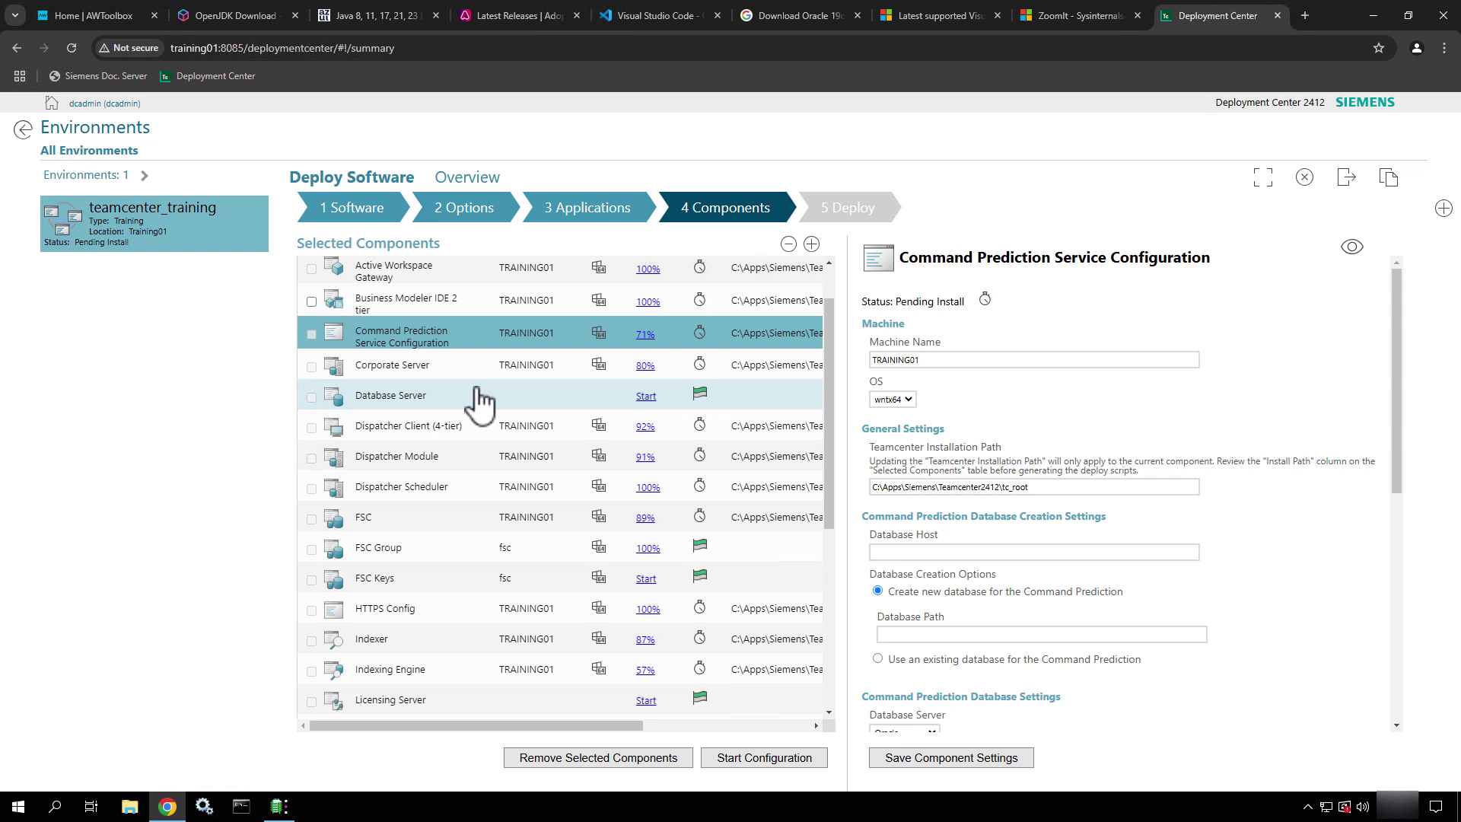
{"action": "scroll", "coordinate": [1032, 521], "scroll_direction": "down", "scroll_amount": 1}
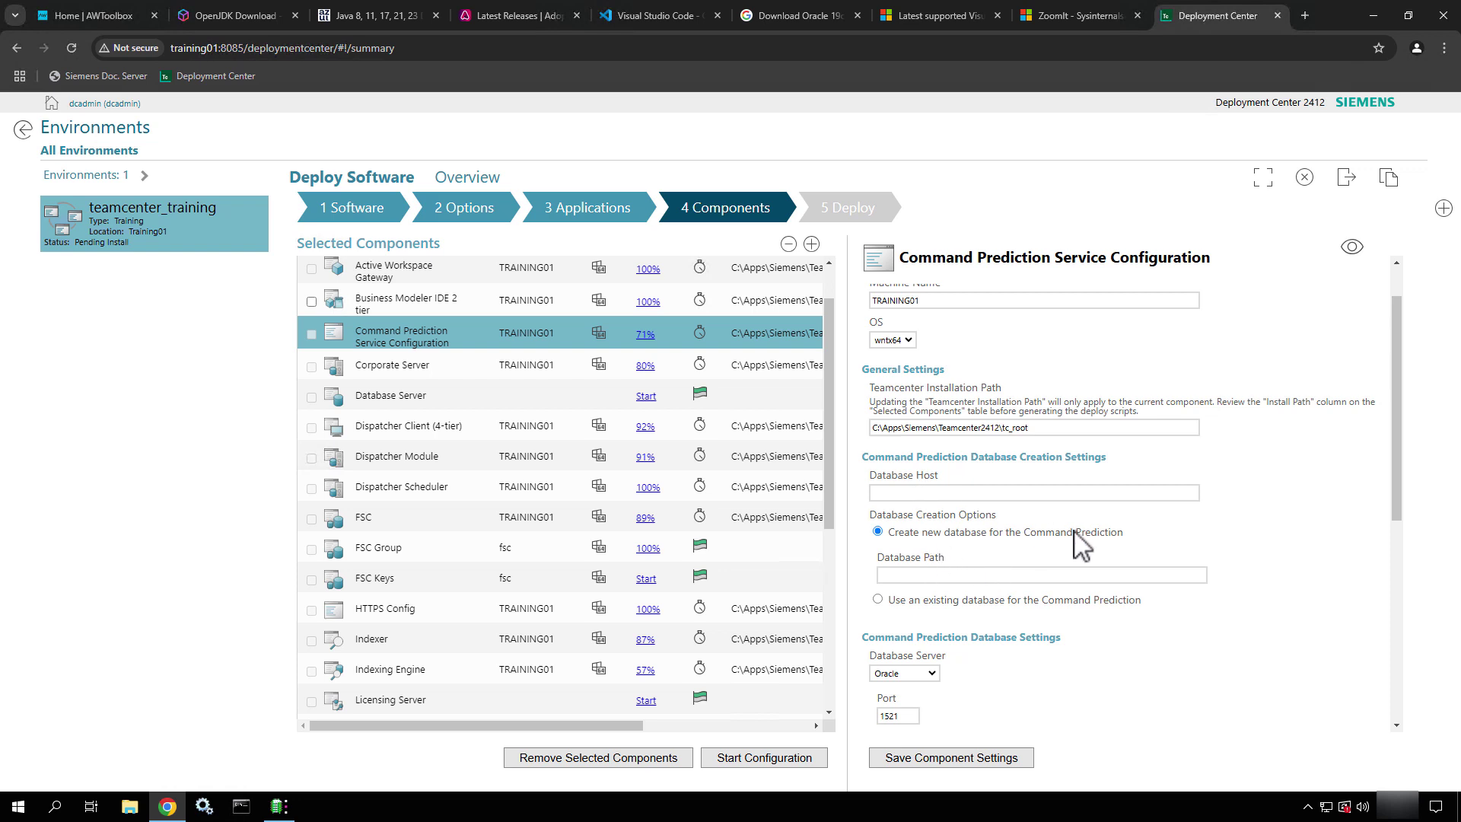
{"action": "left_click", "coordinate": [927, 496]}
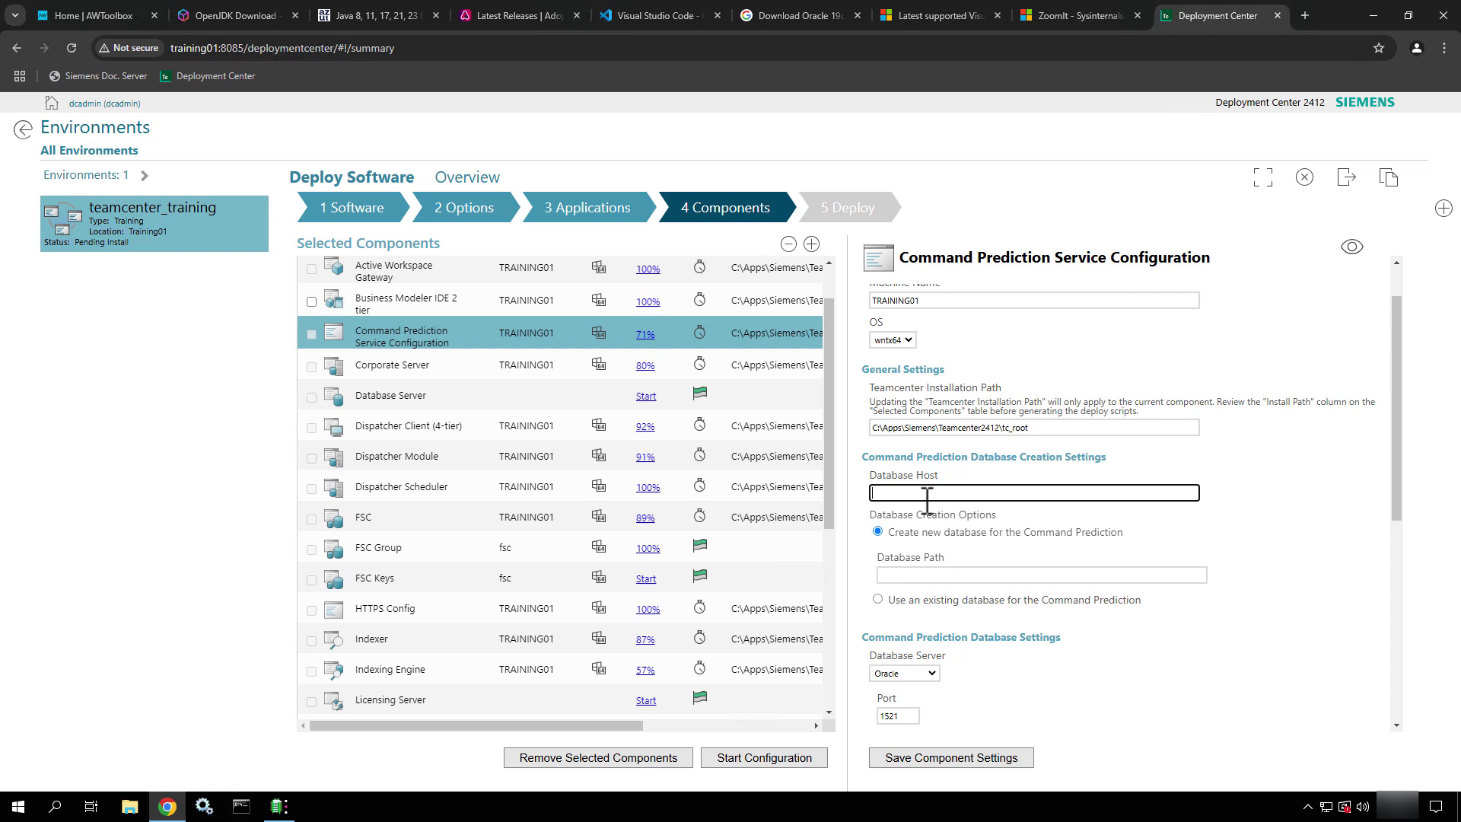
{"action": "type", "text": "TRAINING01"}
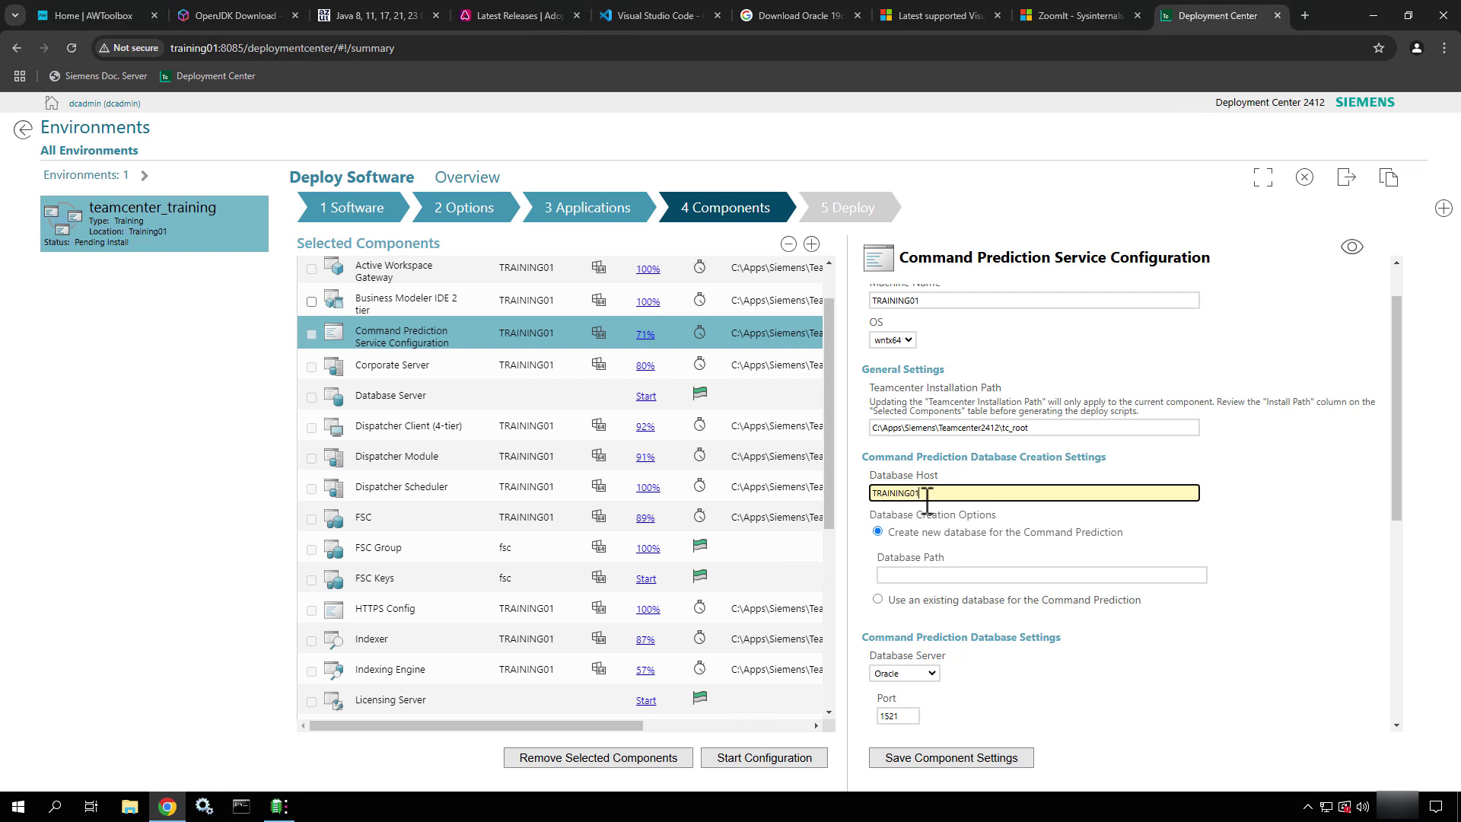
{"action": "left_click", "coordinate": [929, 577]}
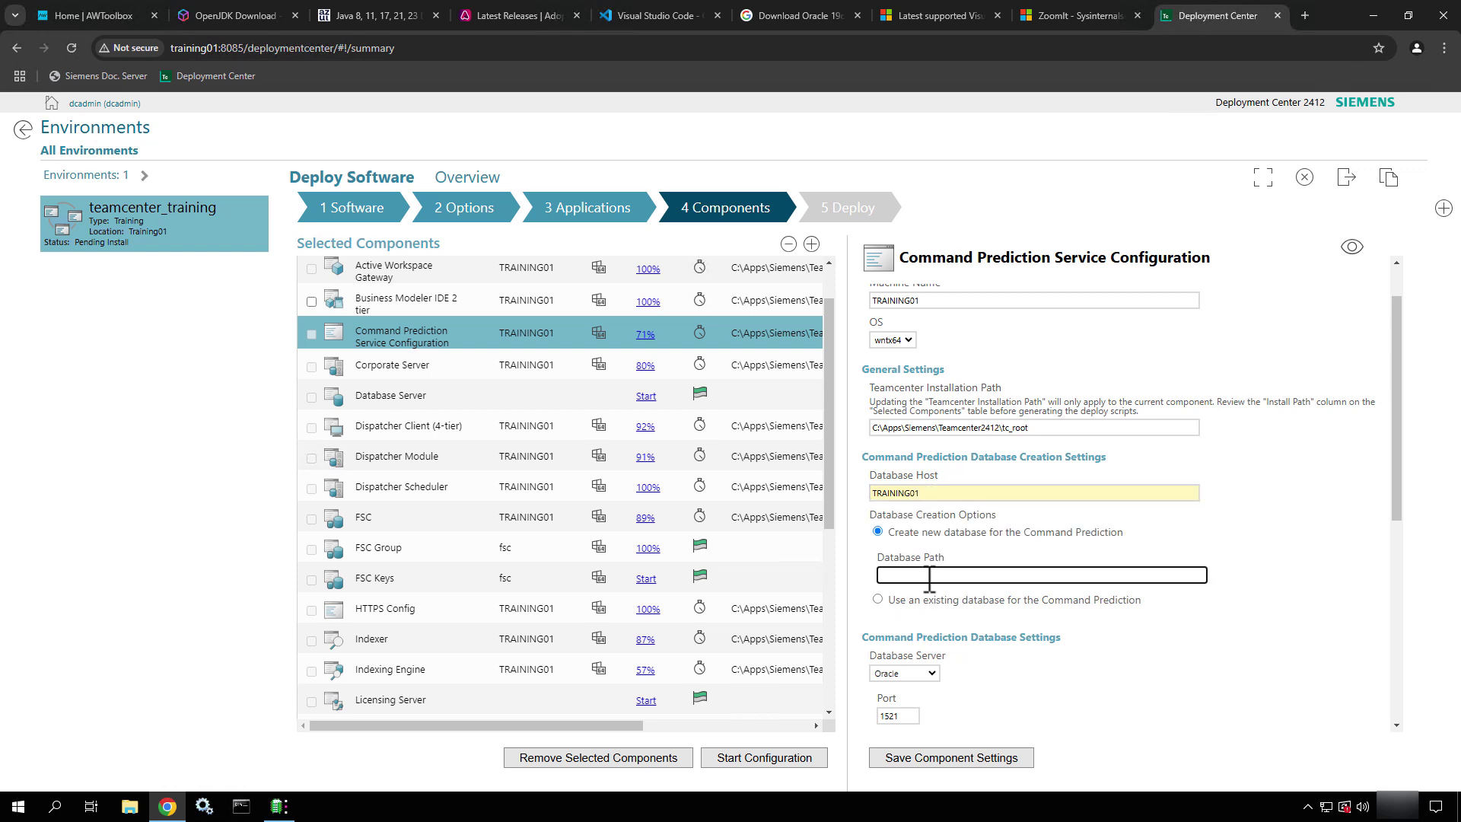
{"action": "left_click", "coordinate": [131, 811]}
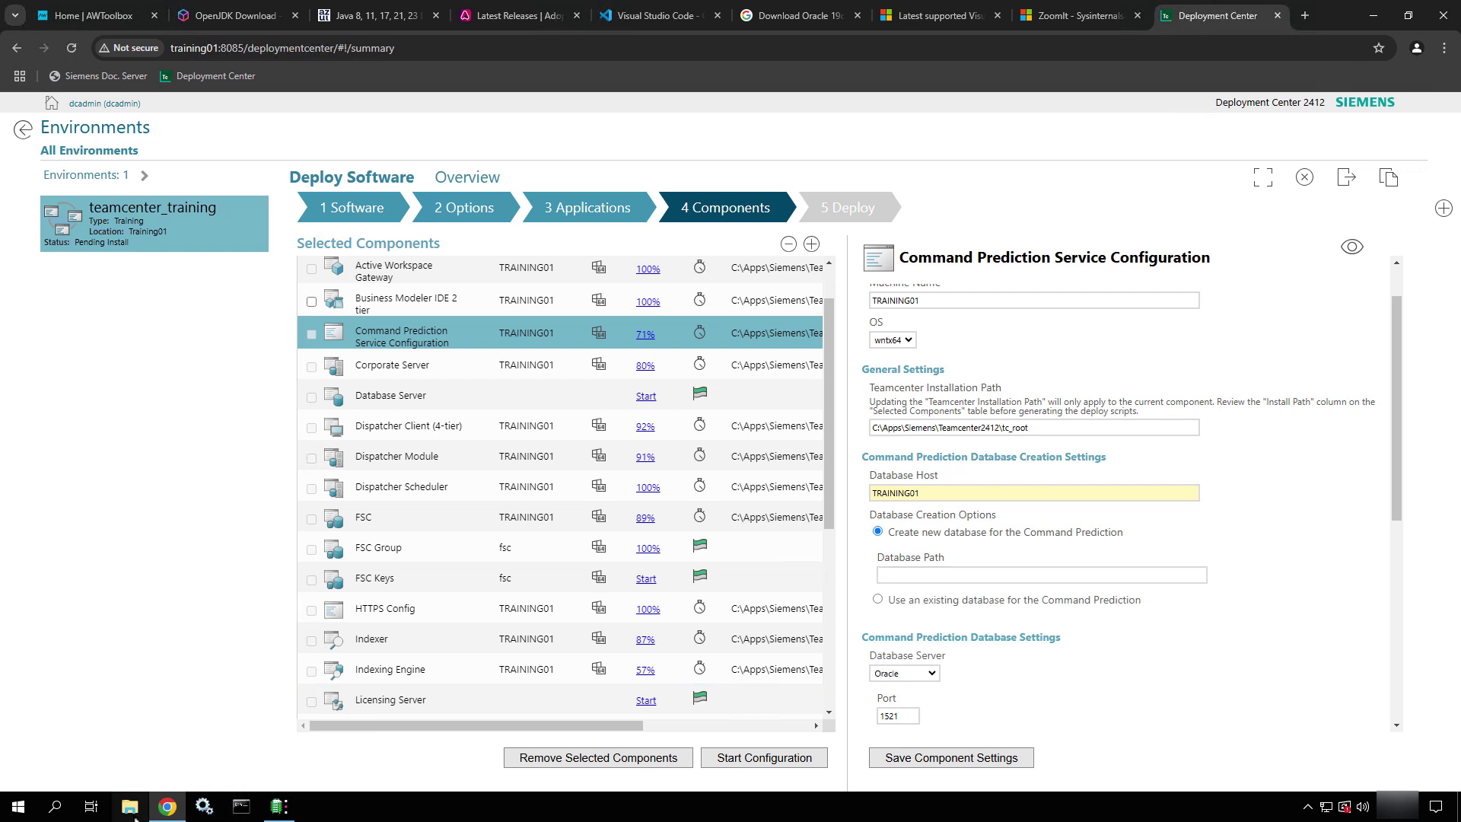
Browse to C:\apps\Oracle\Server\oradata\TC and paste that path into Database Path
{"action": "left_click", "coordinate": [335, 668]}
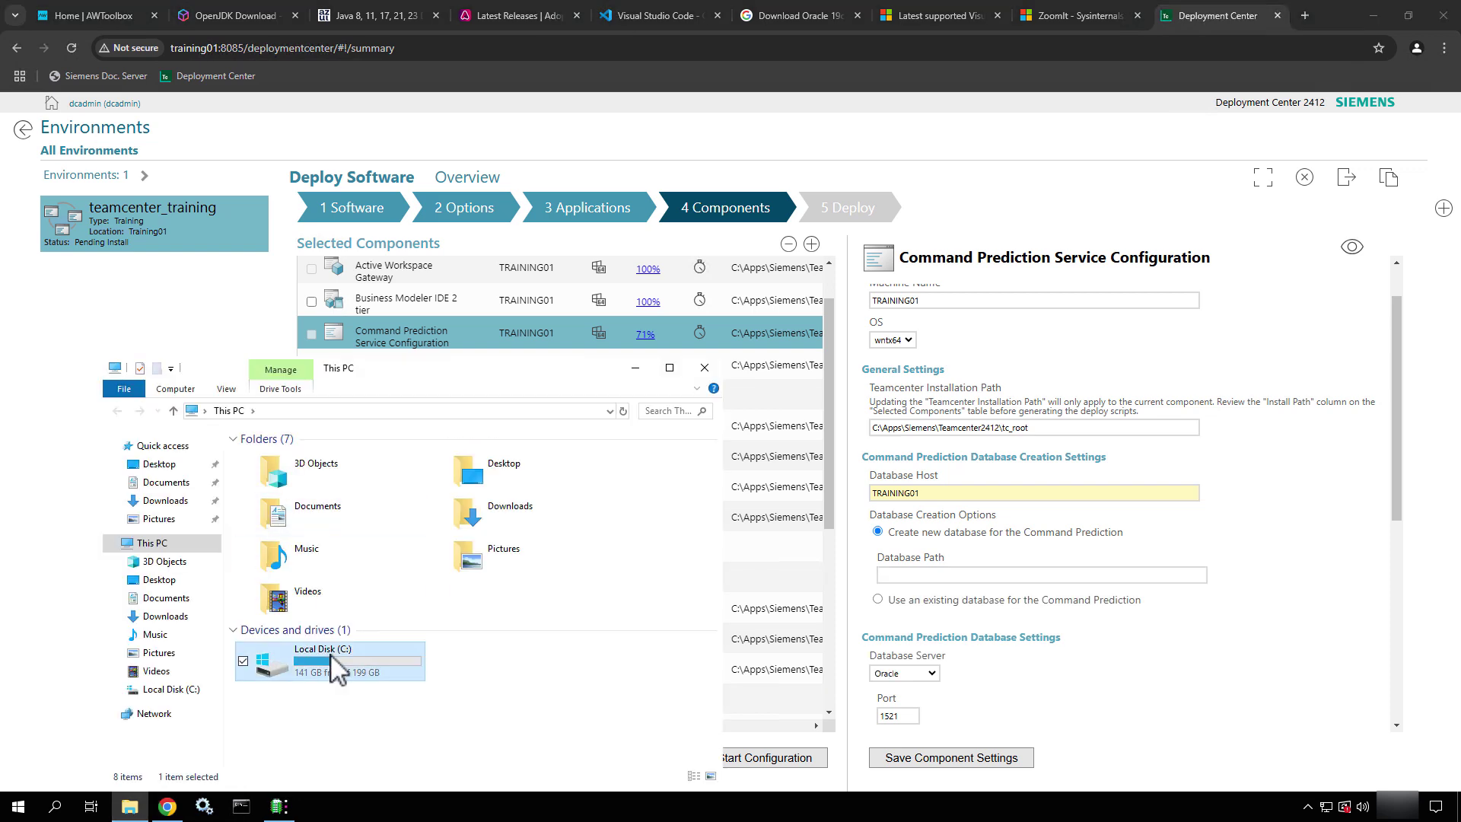
{"action": "double_click", "coordinate": [335, 669]}
{"action": "double_click", "coordinate": [276, 459]}
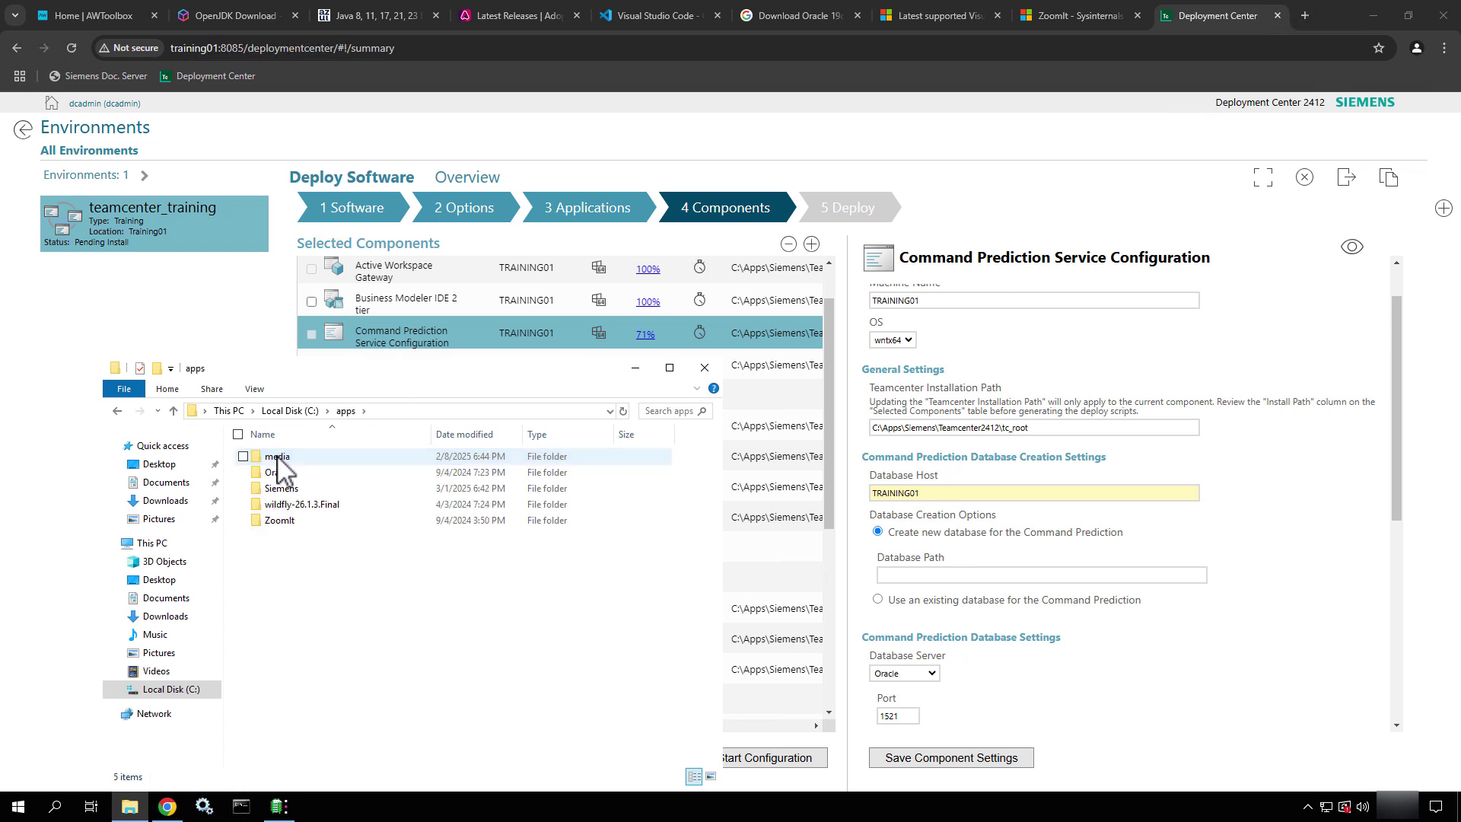
{"action": "double_click", "coordinate": [280, 473]}
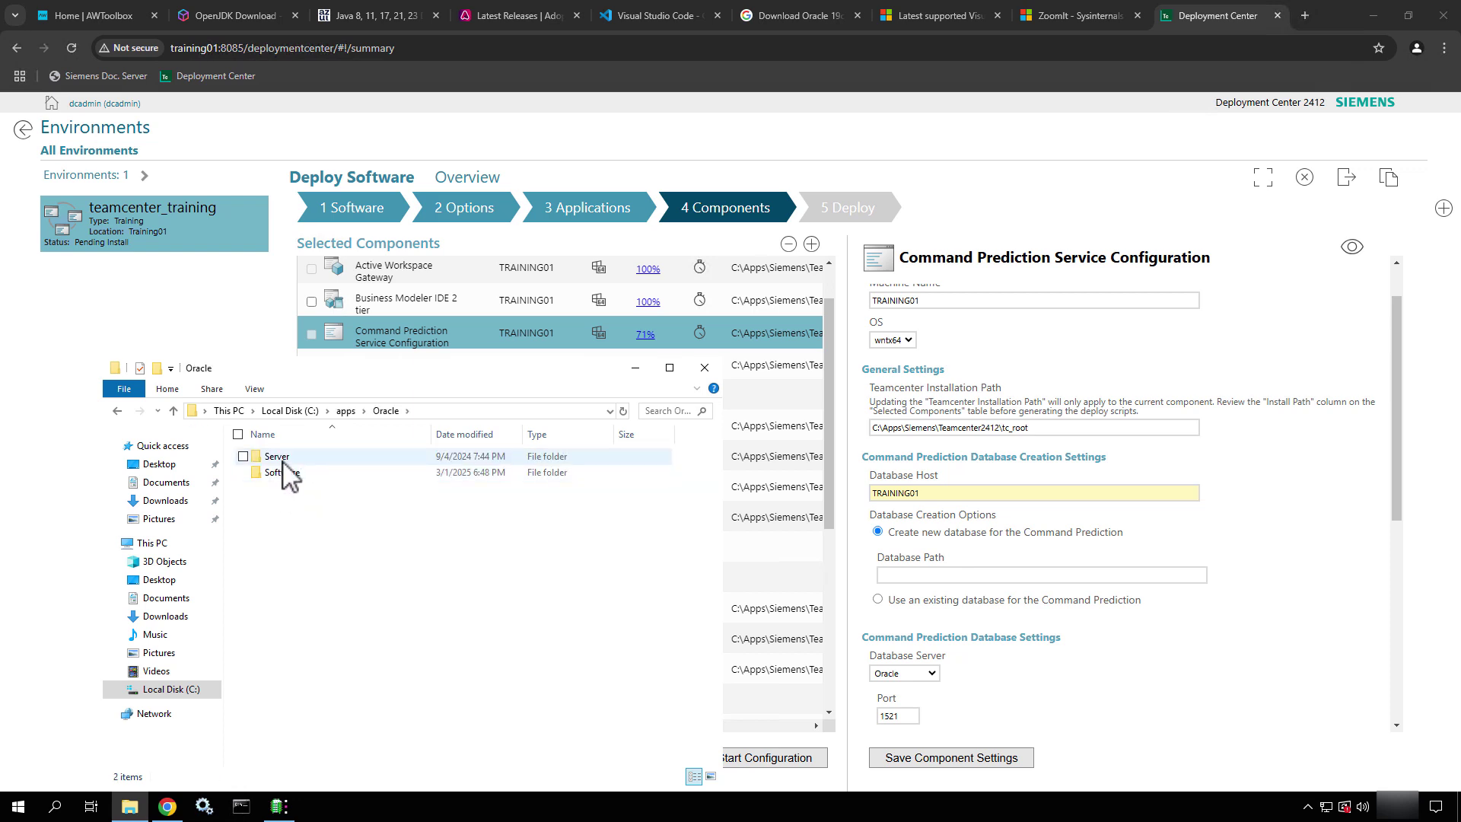
{"action": "double_click", "coordinate": [276, 457]}
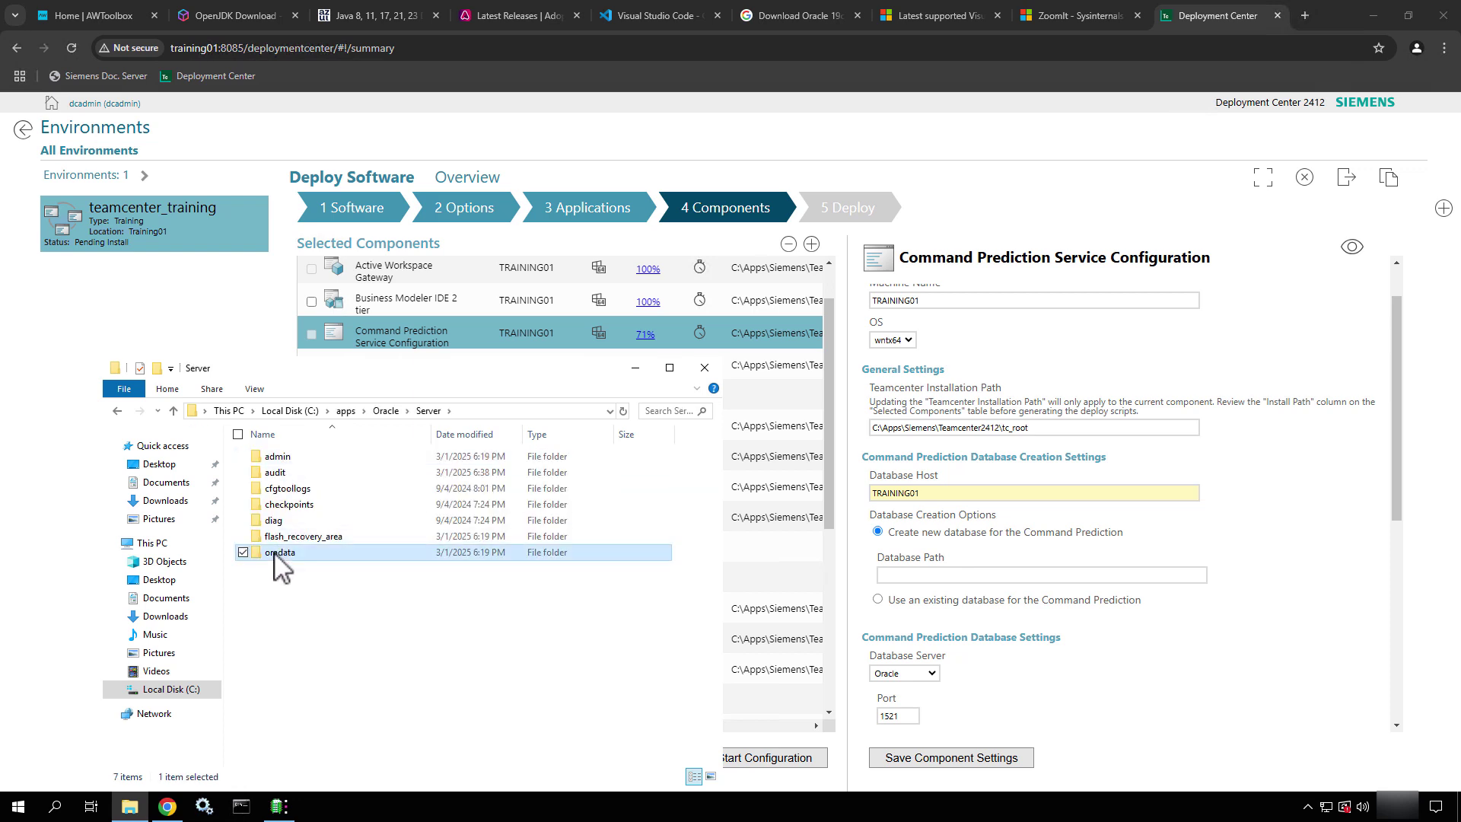
{"action": "double_click", "coordinate": [278, 554]}
{"action": "double_click", "coordinate": [303, 463]}
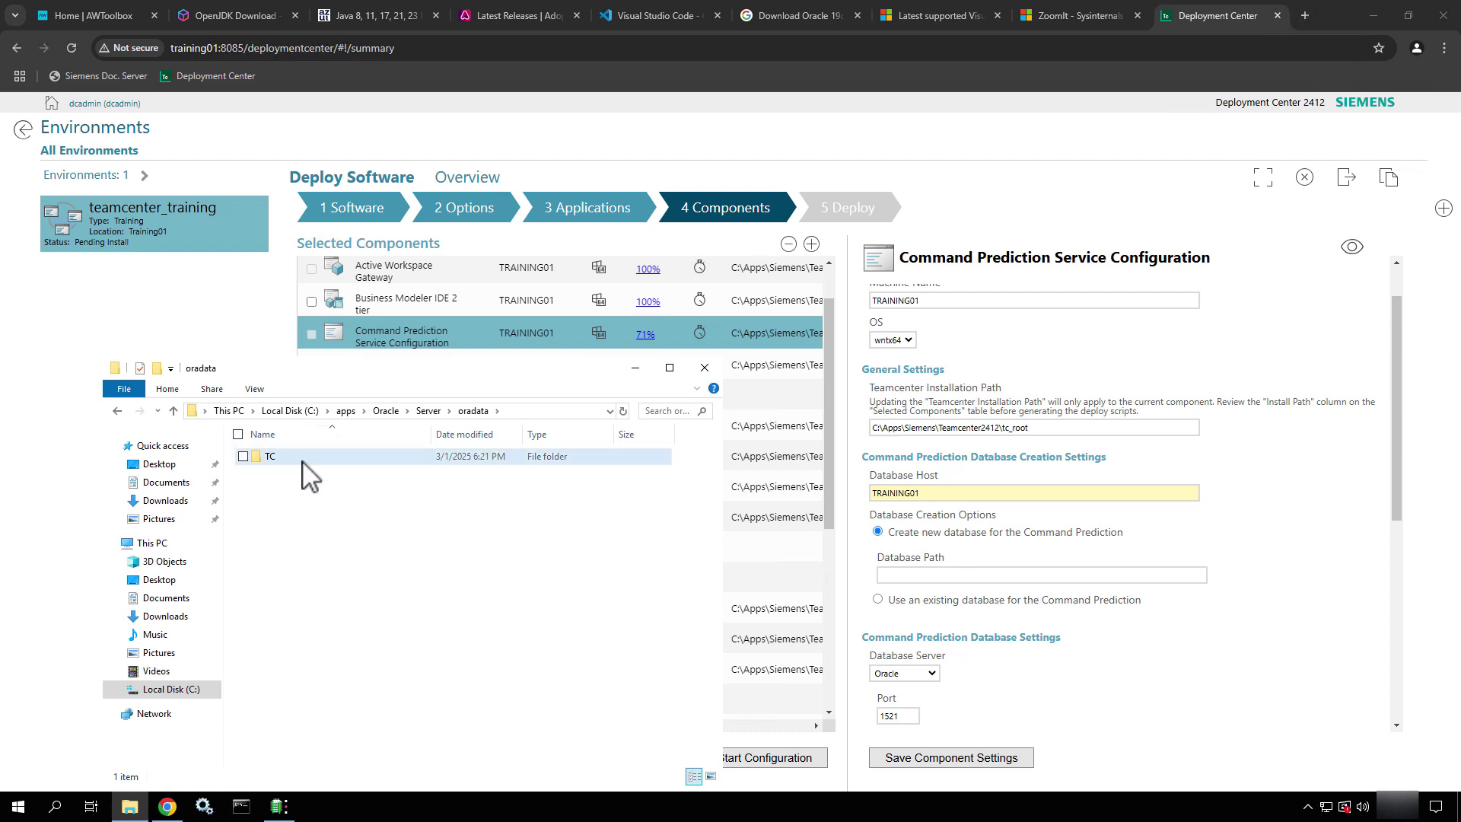
{"action": "left_click", "coordinate": [564, 414]}
{"action": "key", "text": "ctrl+c"}
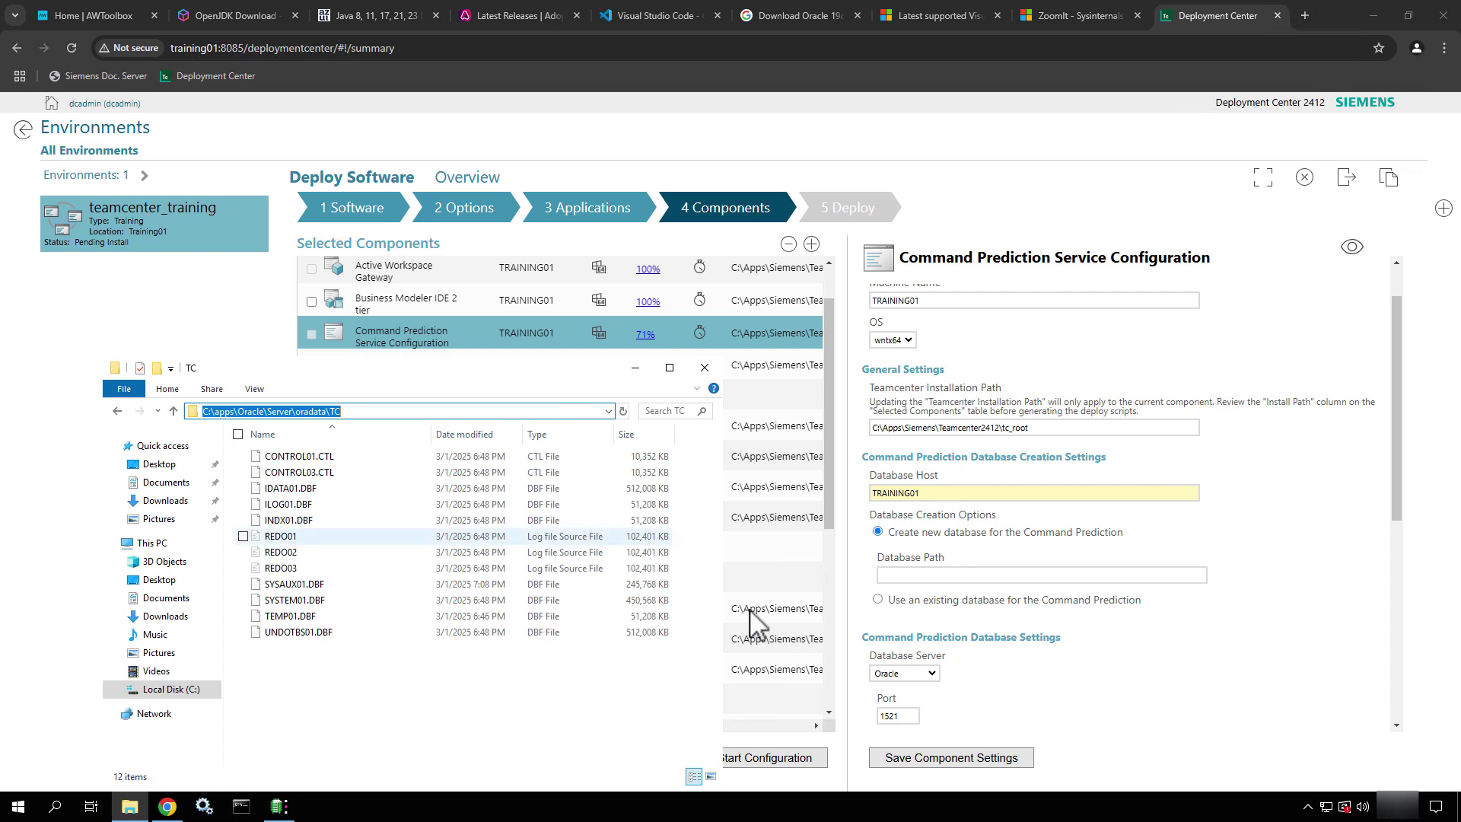
{"action": "left_click", "coordinate": [924, 575]}
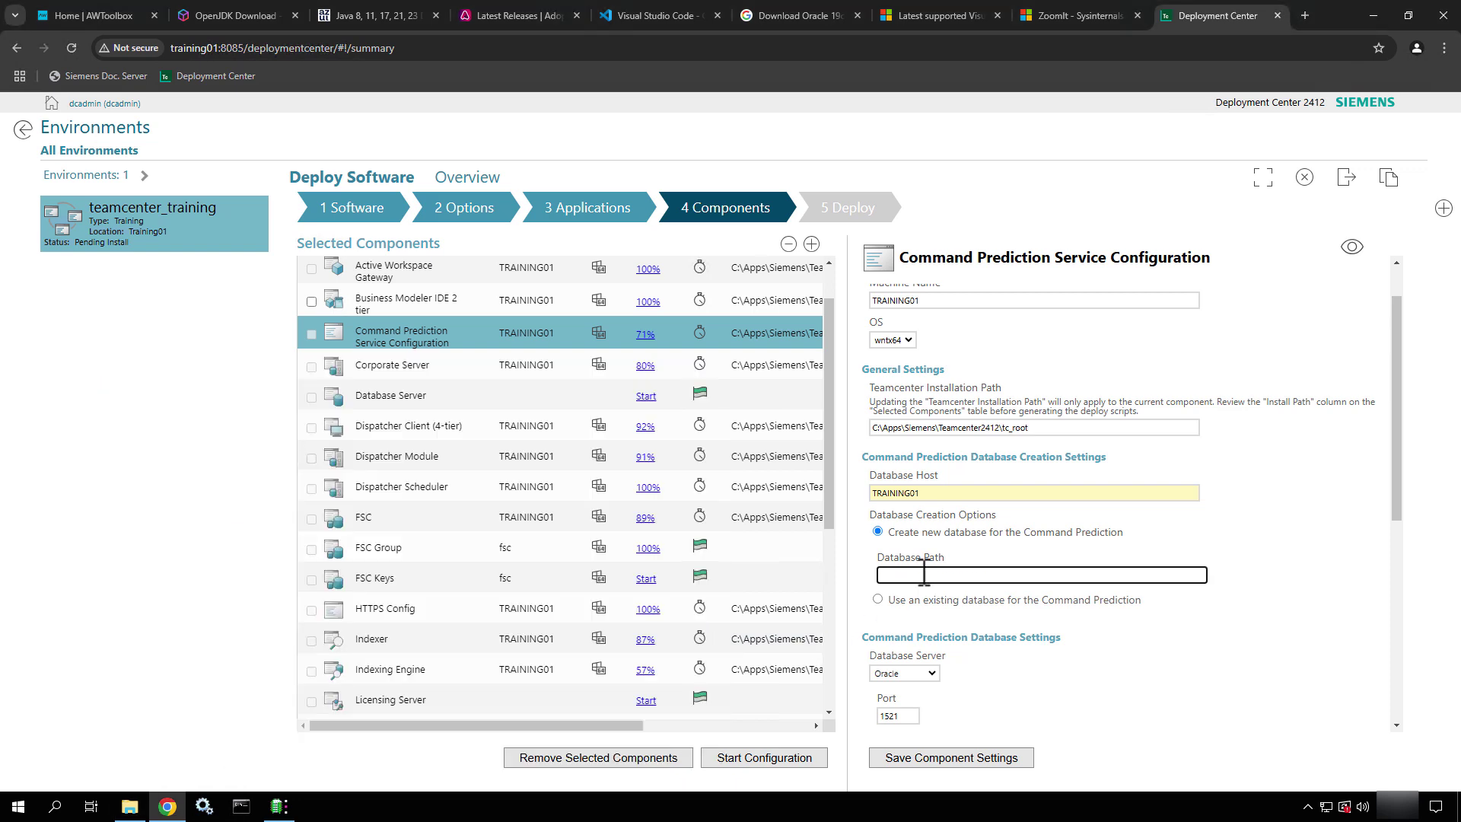
{"action": "key", "text": "ctrl+v"}
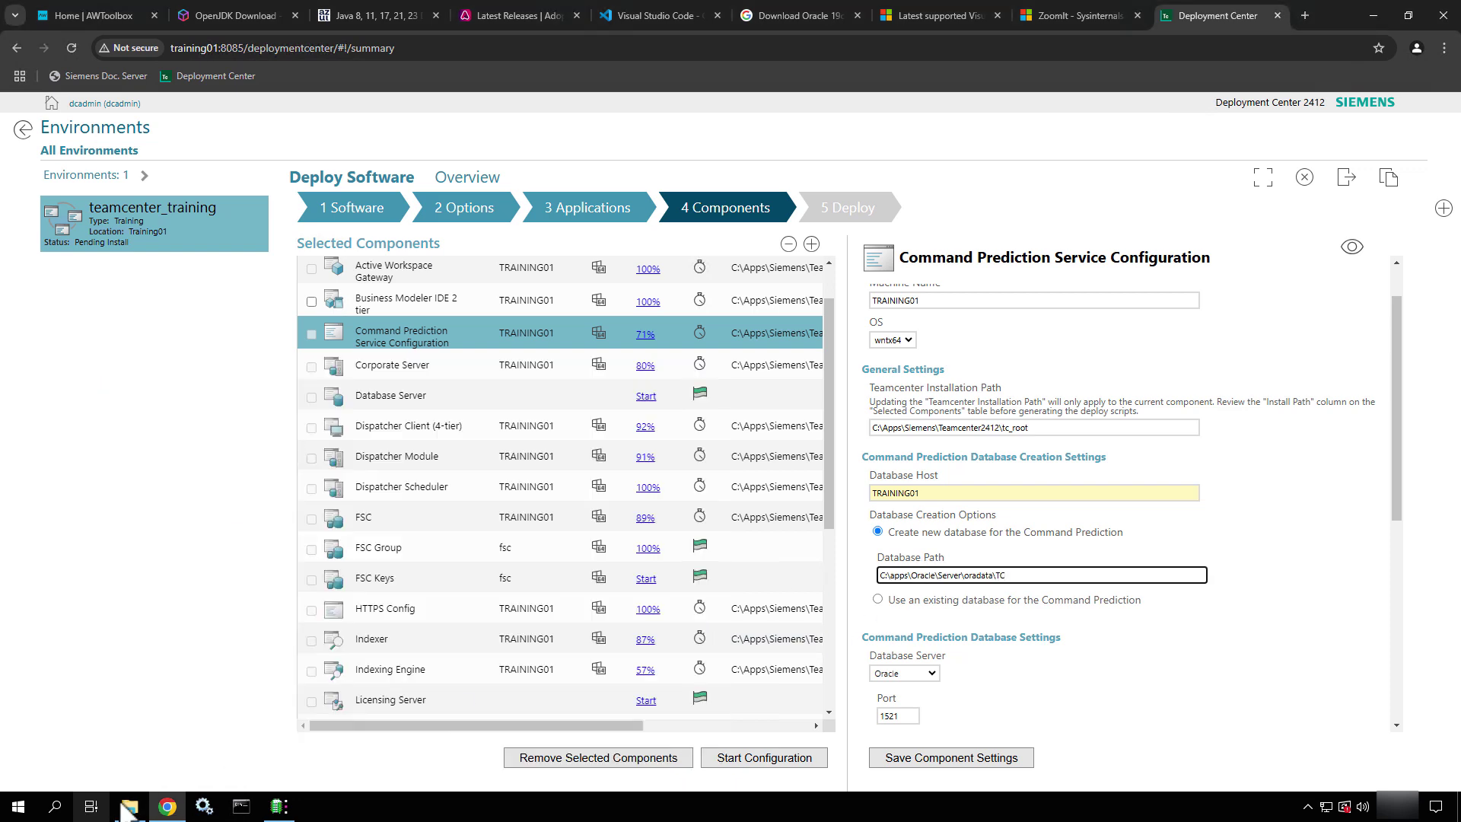
Close File Explorer and verify port 1521, service tc and tablespace PredictiveDB_predictive
{"action": "left_click", "coordinate": [129, 808]}
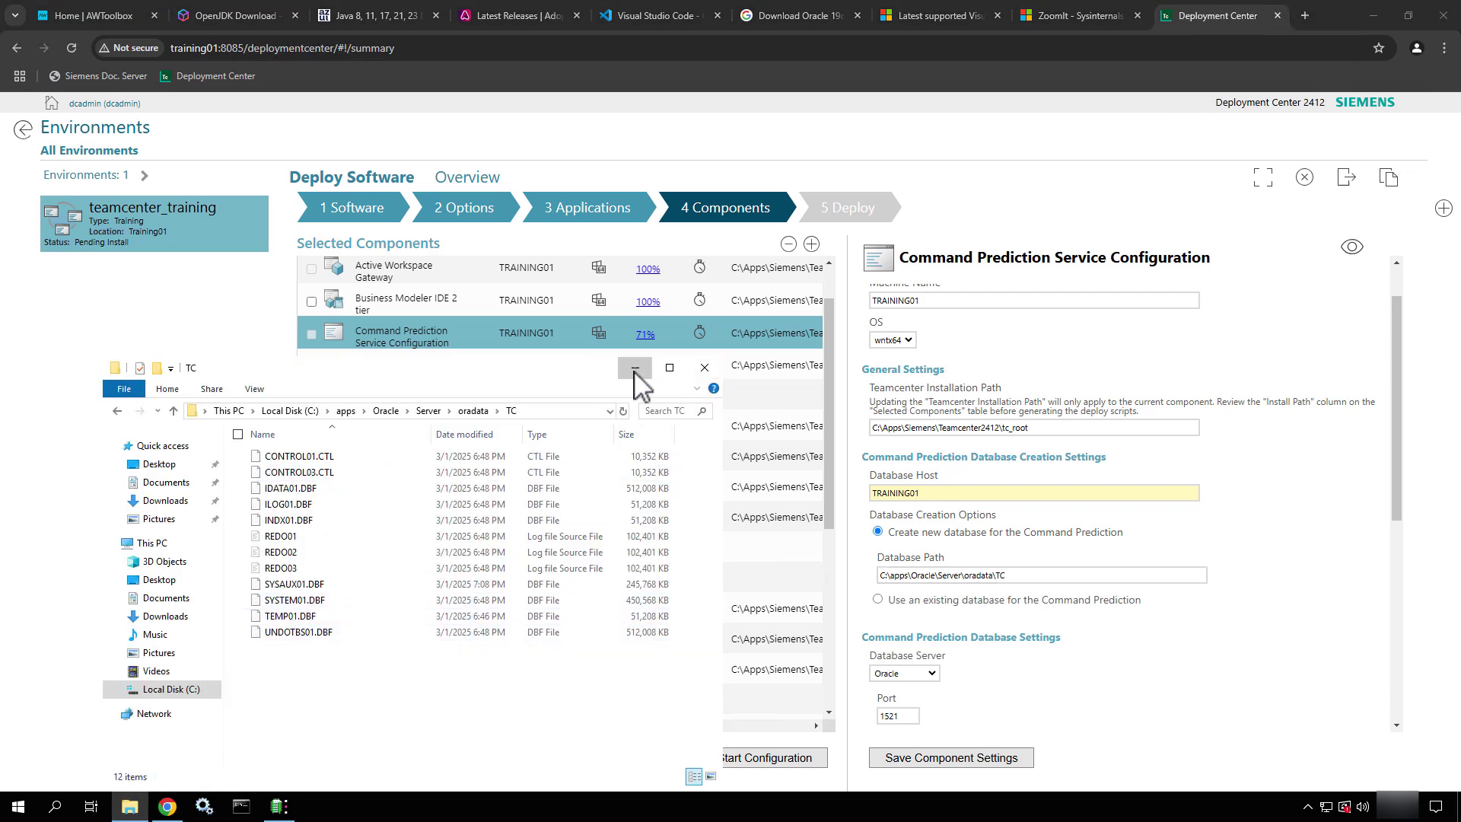
{"action": "left_click", "coordinate": [705, 369]}
{"action": "scroll", "coordinate": [1112, 545], "scroll_direction": "down", "scroll_amount": 4}
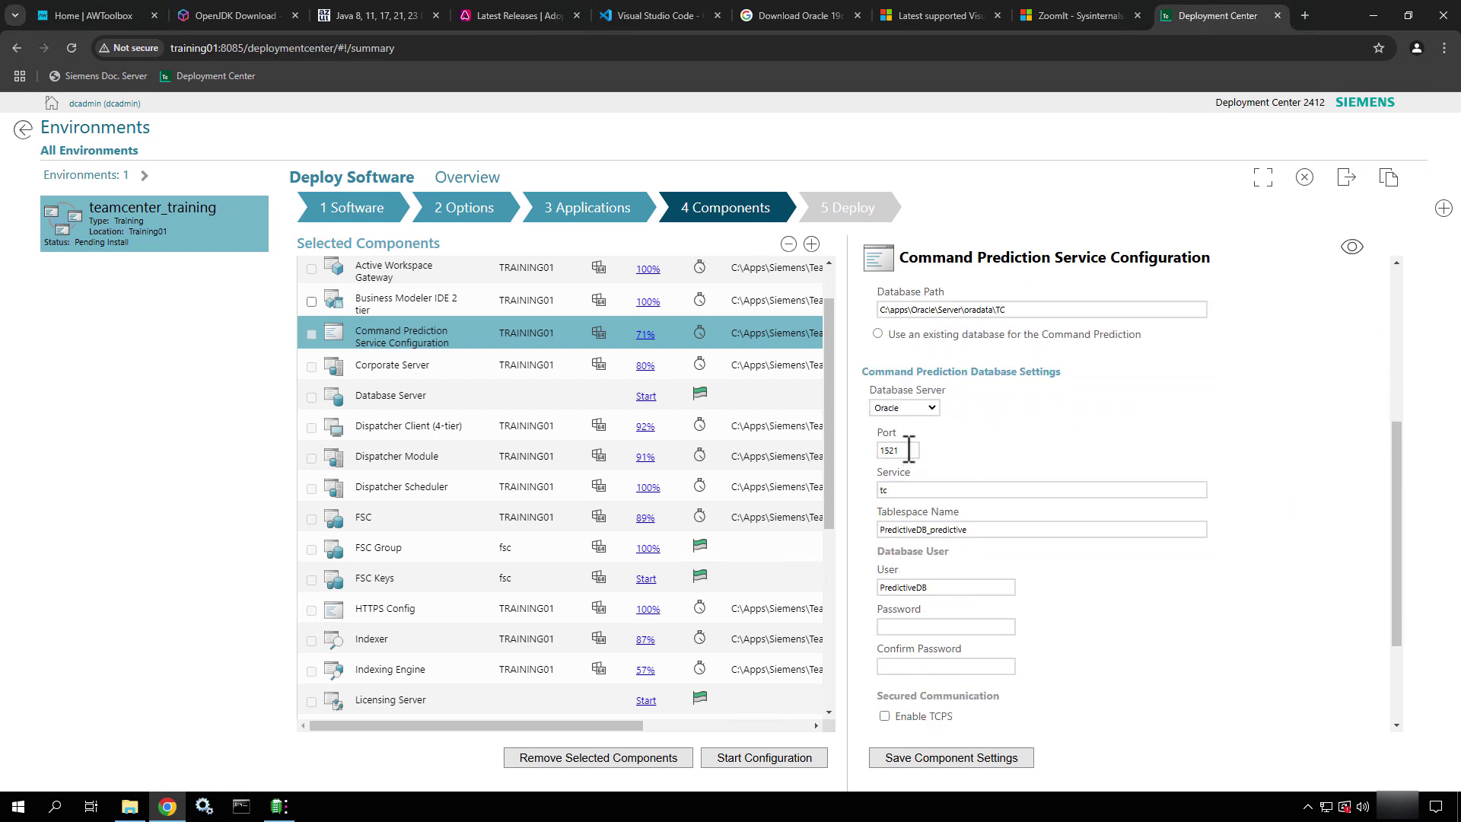
{"action": "double_click", "coordinate": [890, 450]}
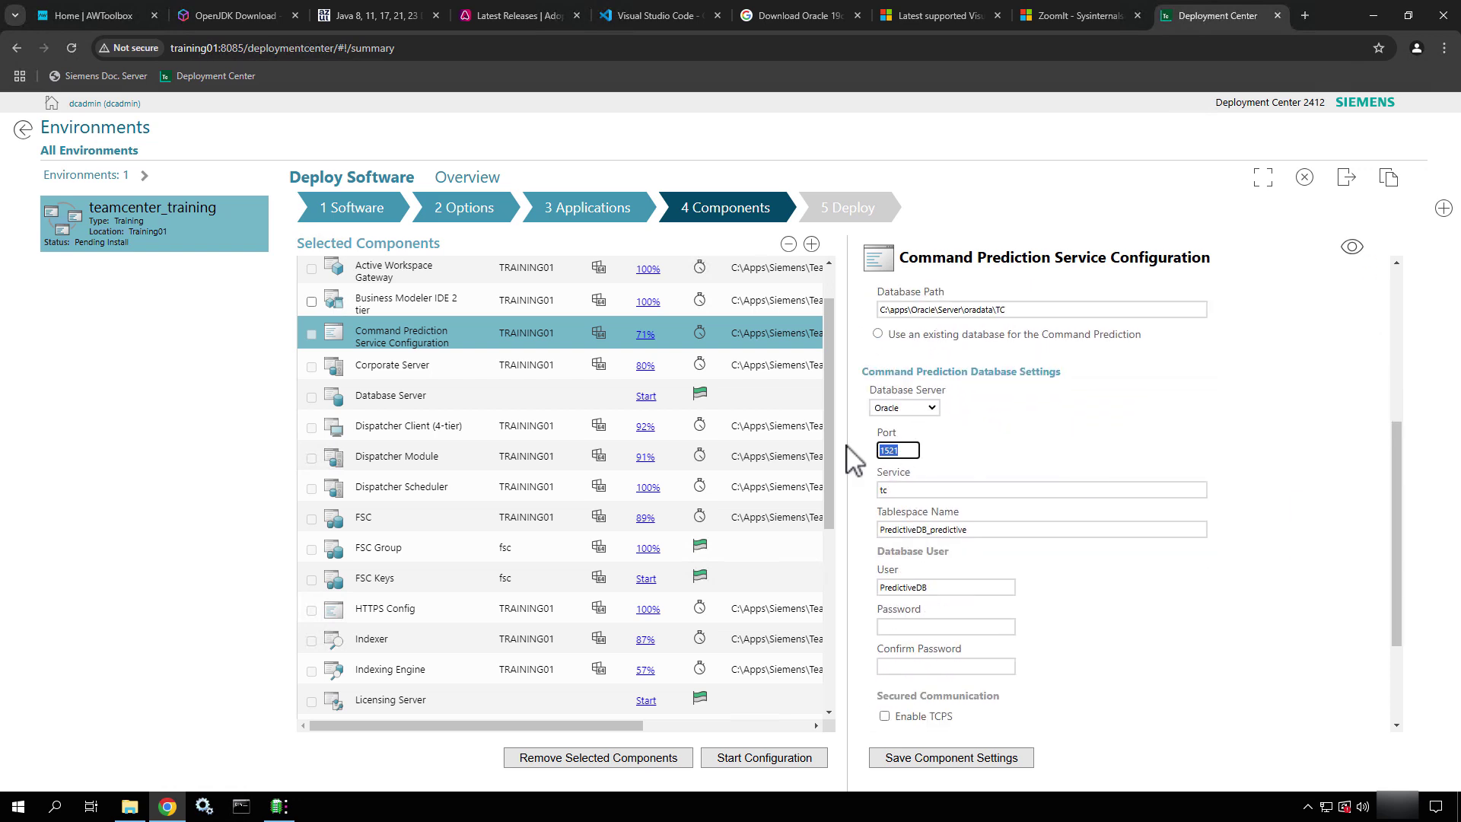
{"action": "double_click", "coordinate": [879, 491]}
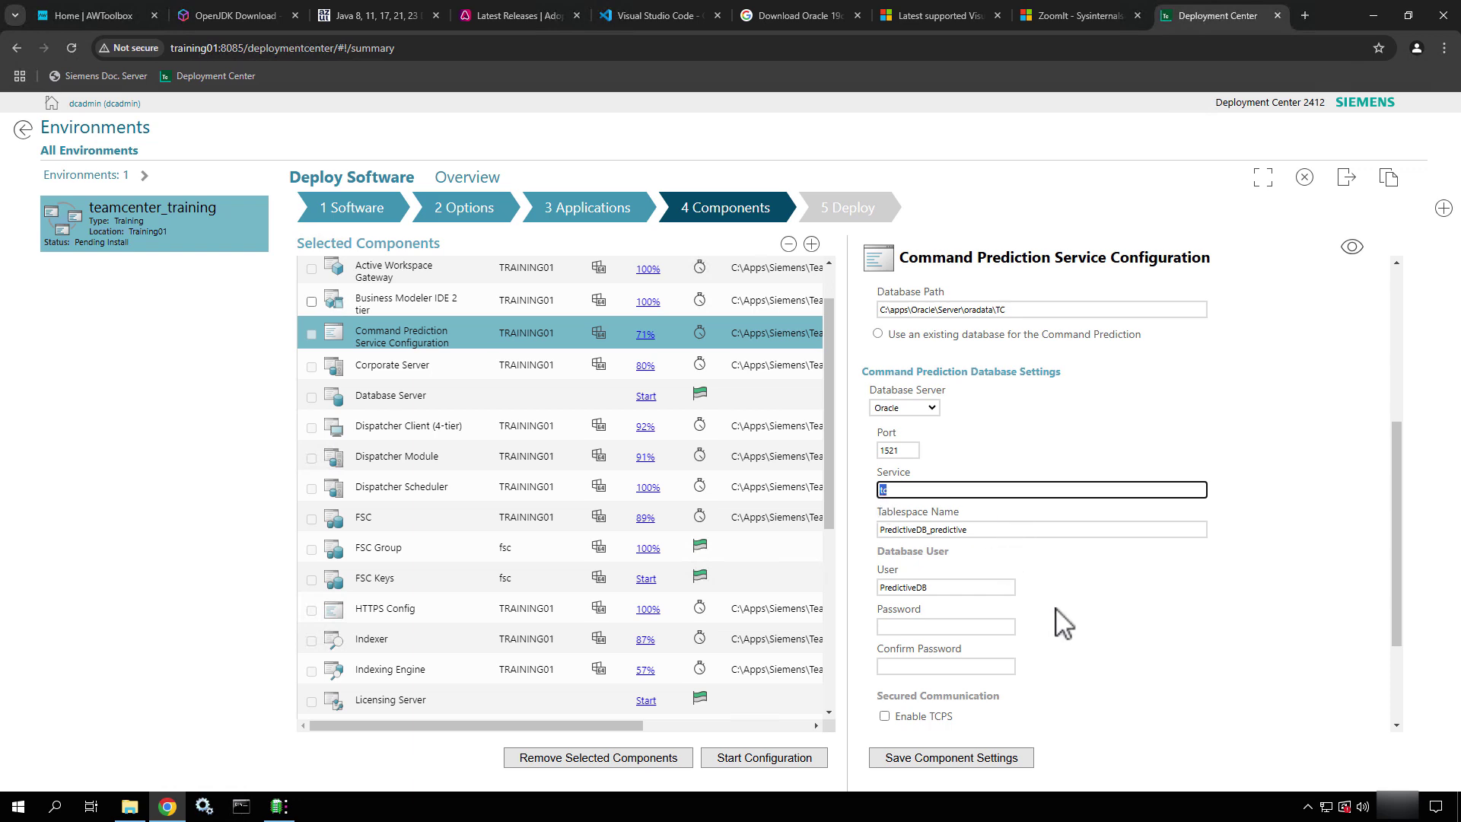
{"action": "scroll", "coordinate": [1060, 613], "scroll_direction": "down", "scroll_amount": 1}
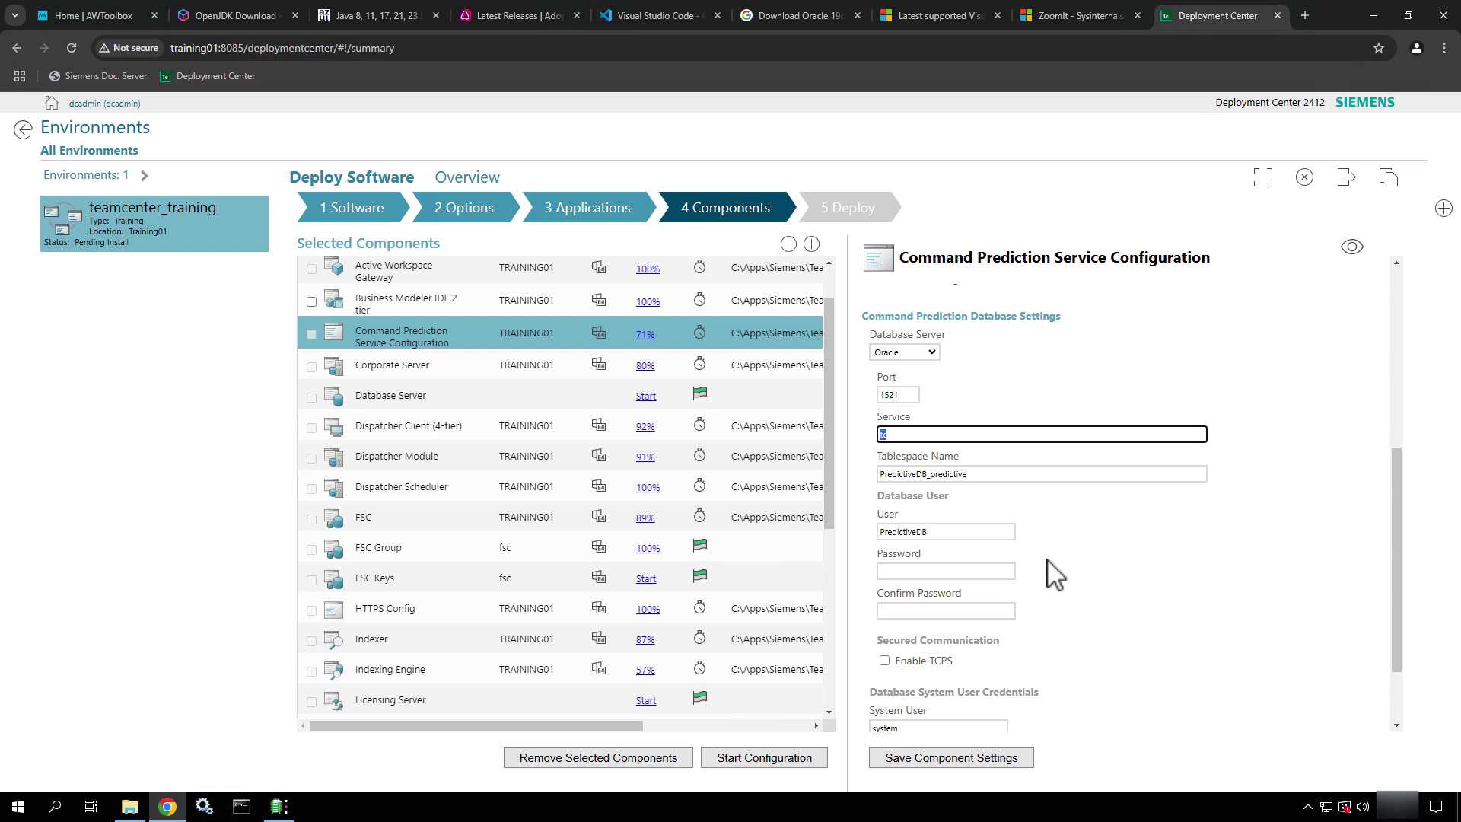
{"action": "double_click", "coordinate": [993, 475]}
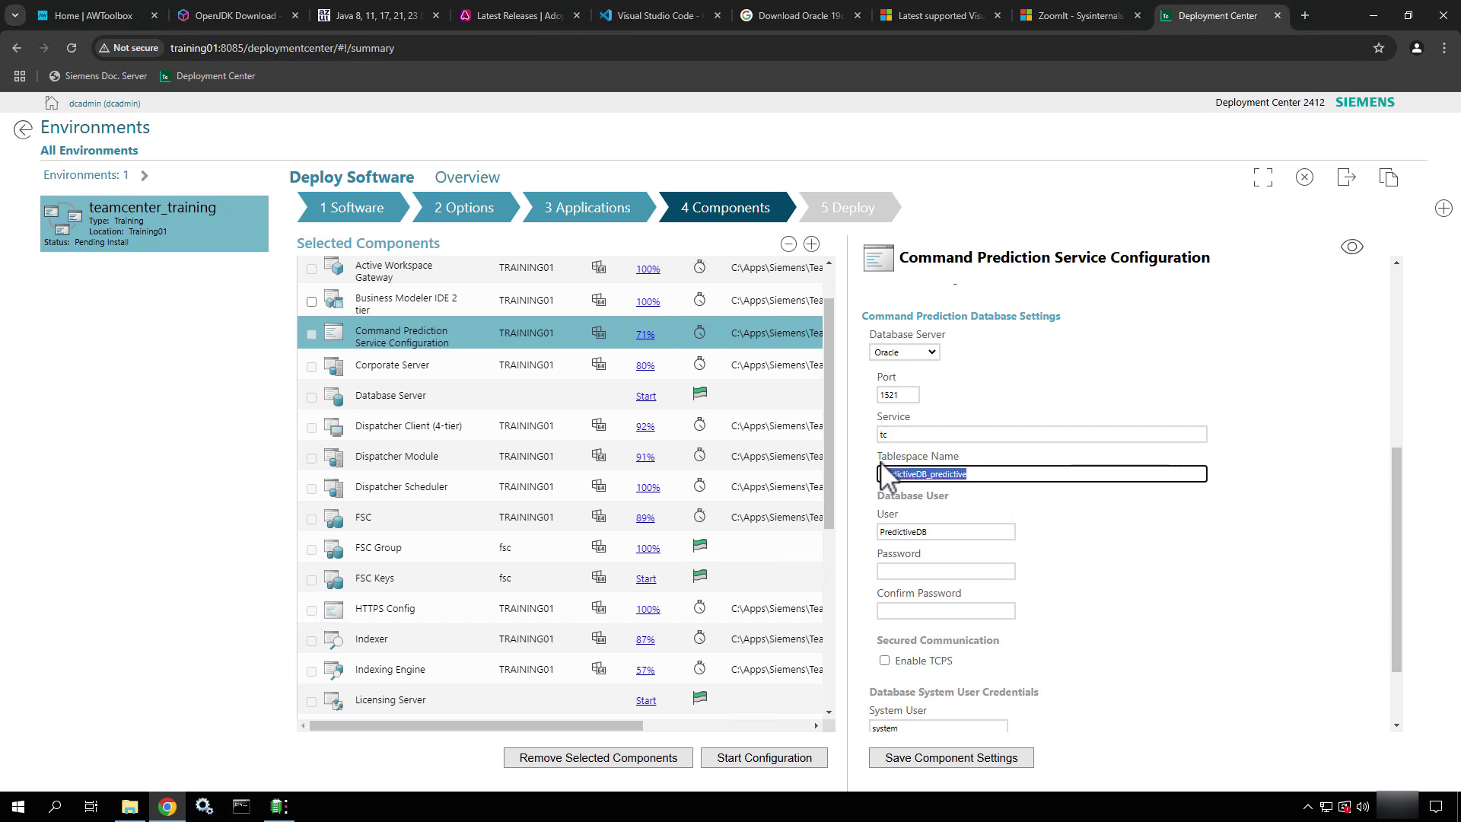
{"action": "left_click", "coordinate": [1106, 534]}
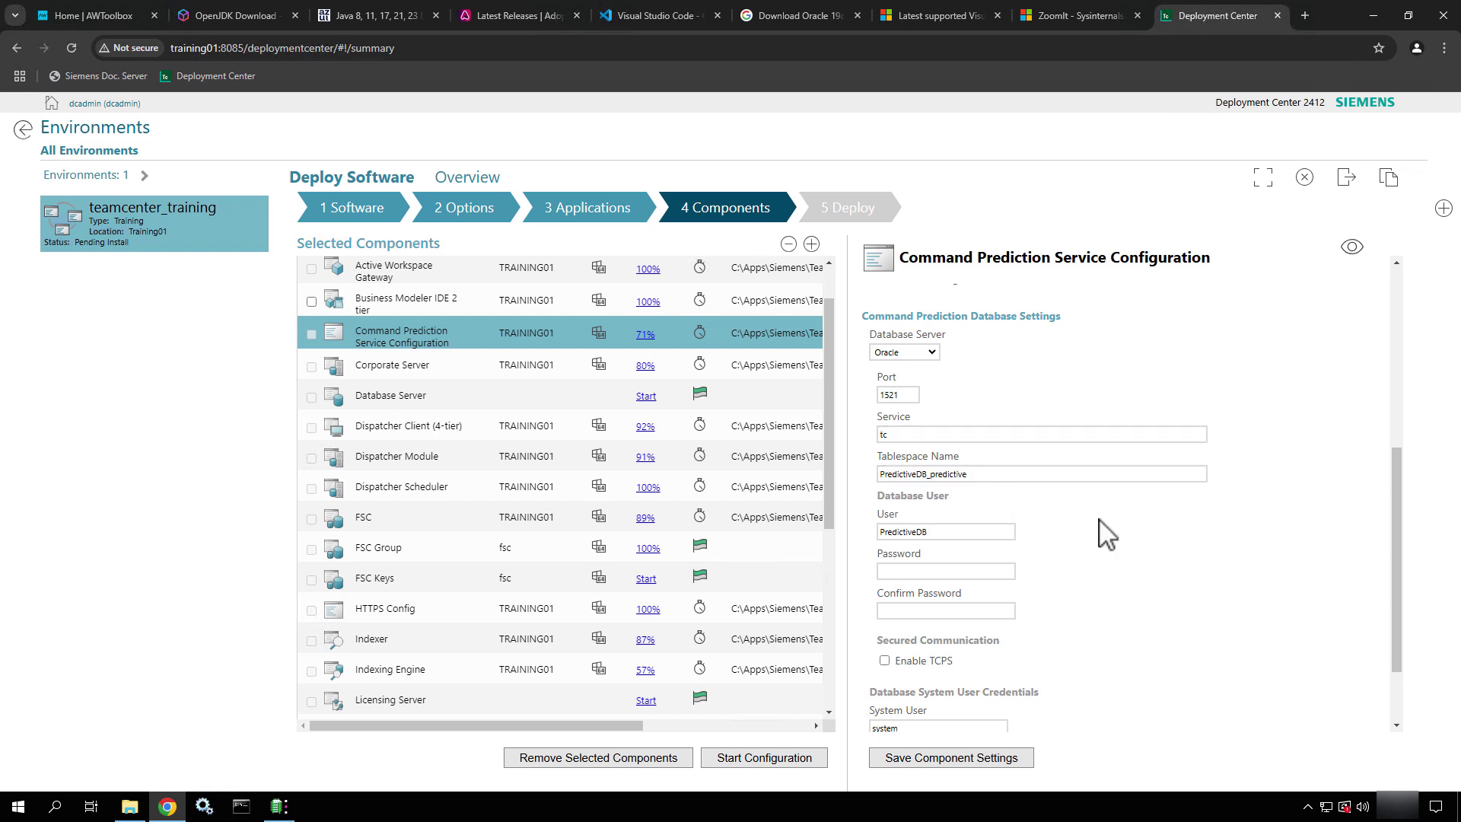
Enter the PredictiveDB user's password and begin typing its confirmation
{"action": "scroll", "coordinate": [994, 565], "scroll_direction": "down", "scroll_amount": 1}
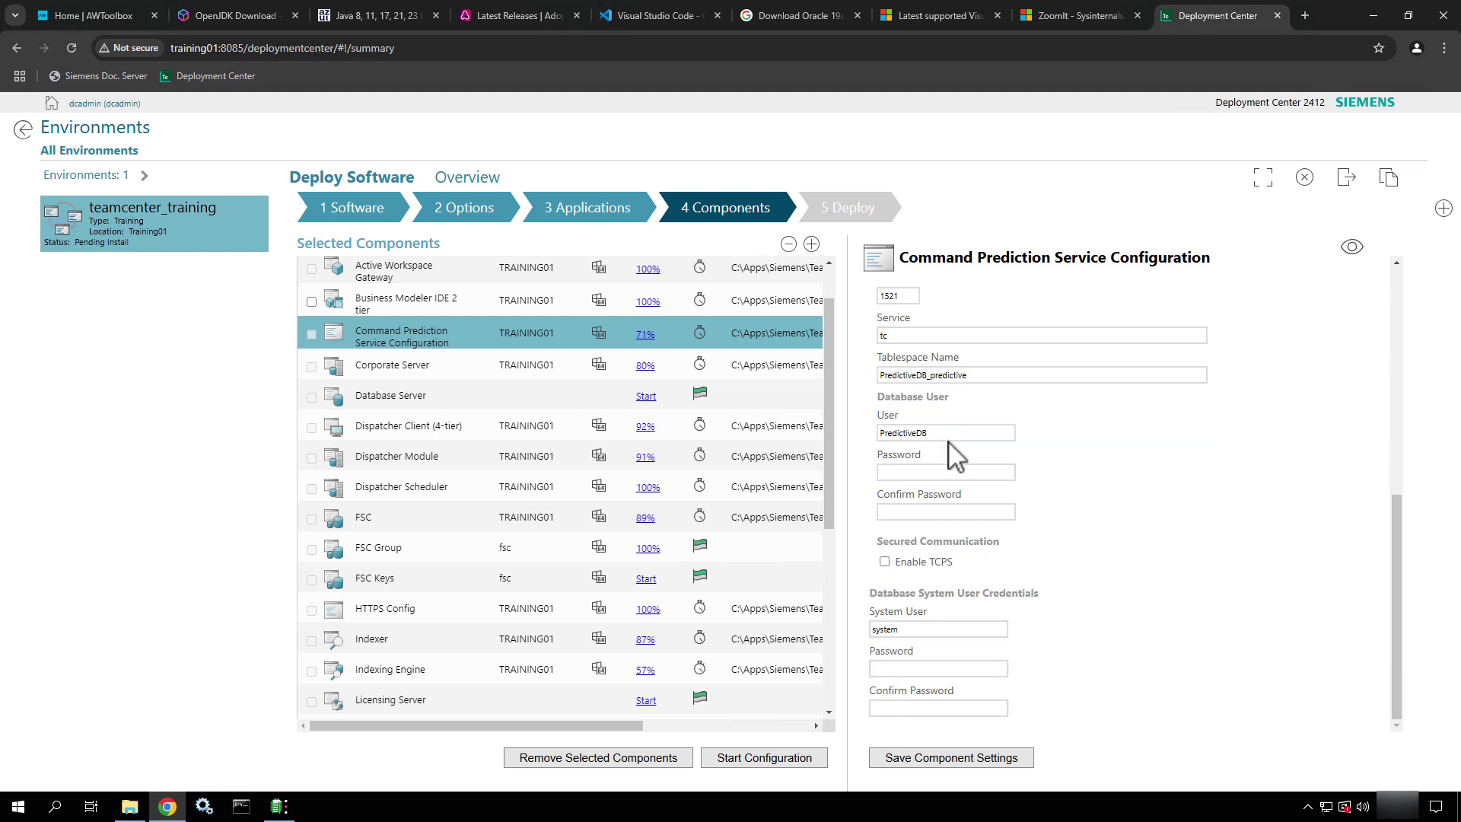
{"action": "left_click_drag", "start_coordinate": [946, 433], "coordinate": [888, 433]}
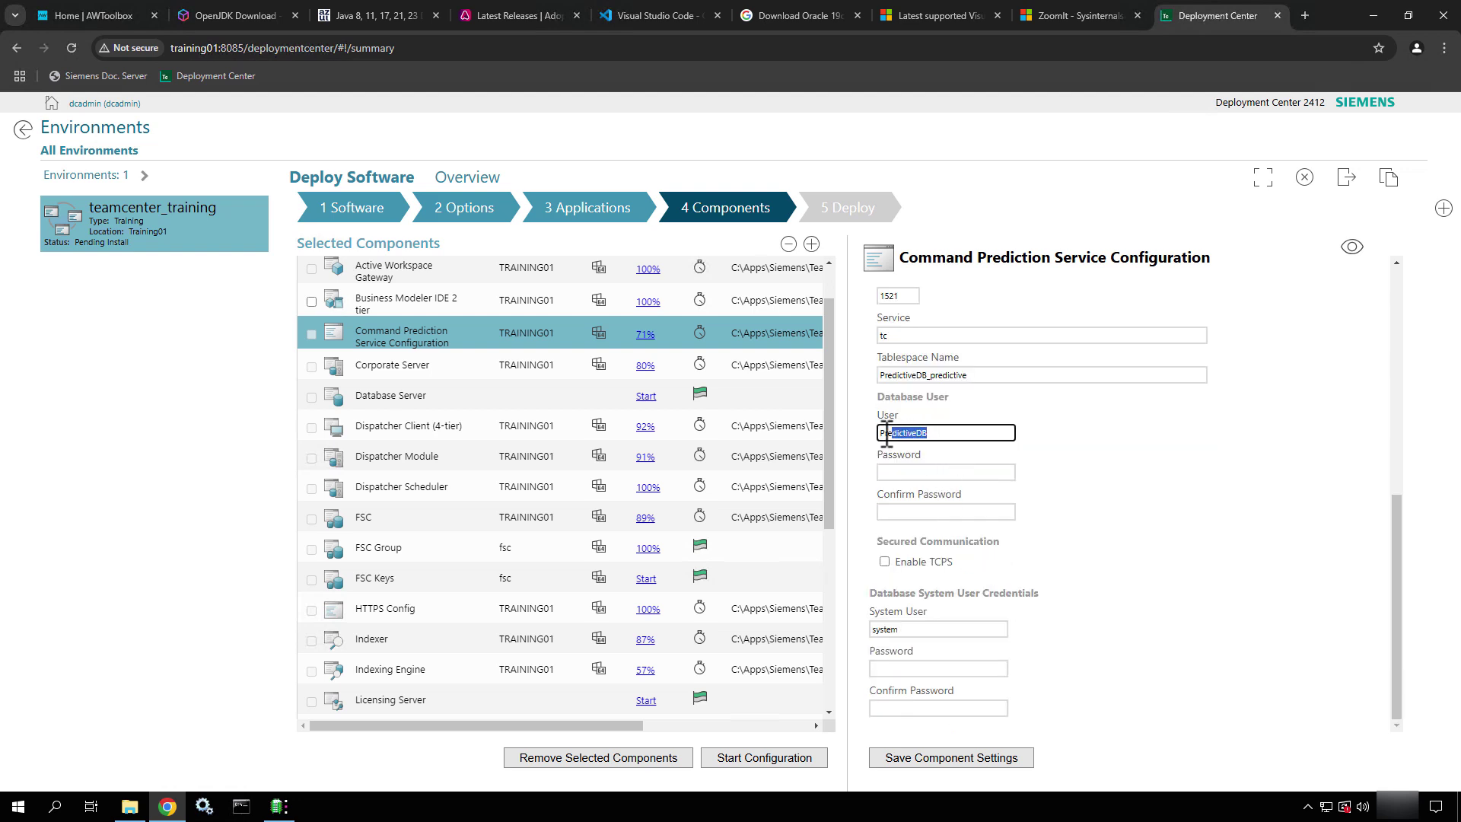
{"action": "left_click", "coordinate": [908, 472]}
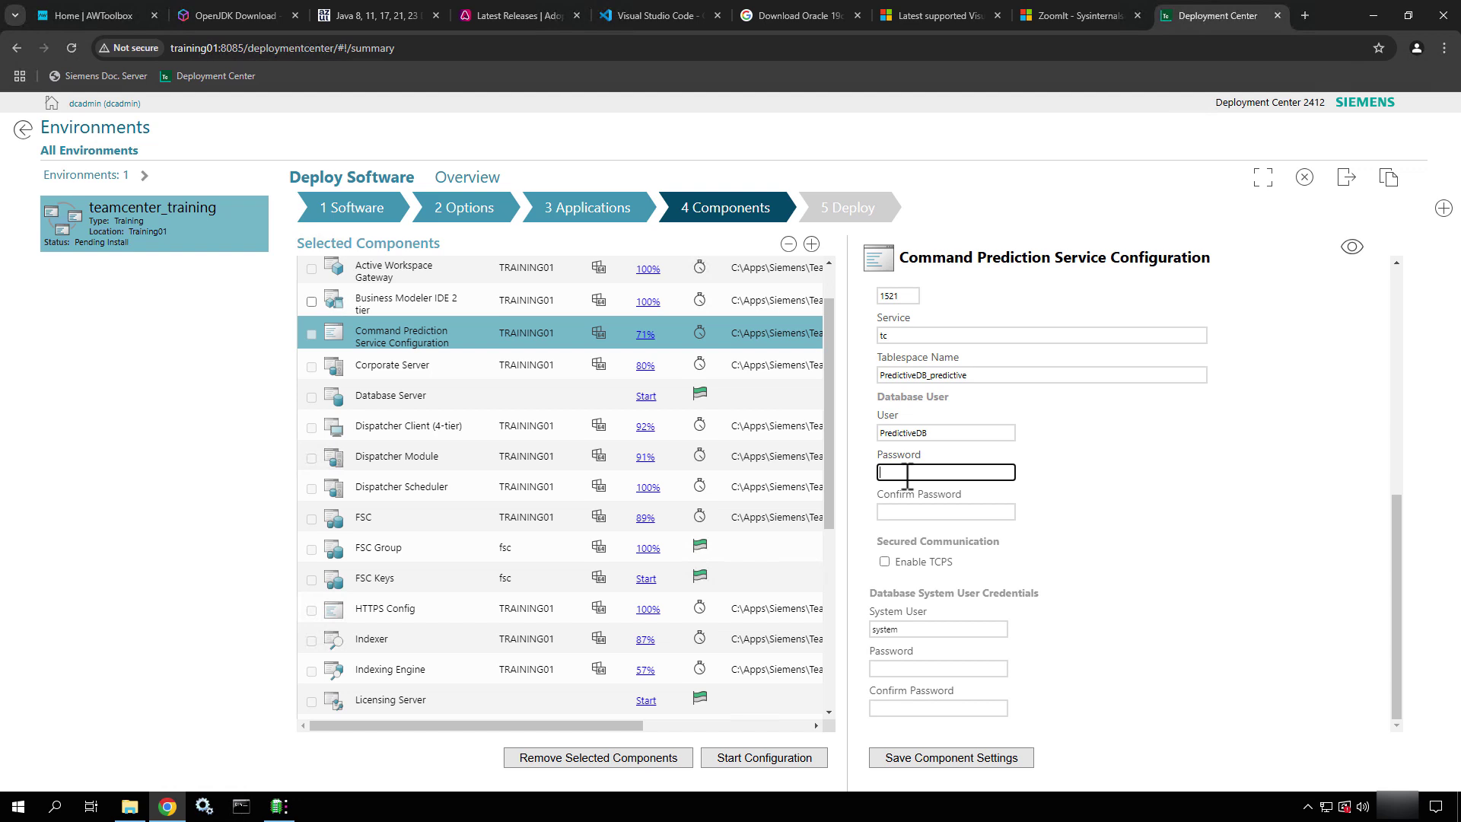
{"action": "type", "text": "Pred"}
{"action": "key", "text": "Tab"}
{"action": "type", "text": "Pre"}
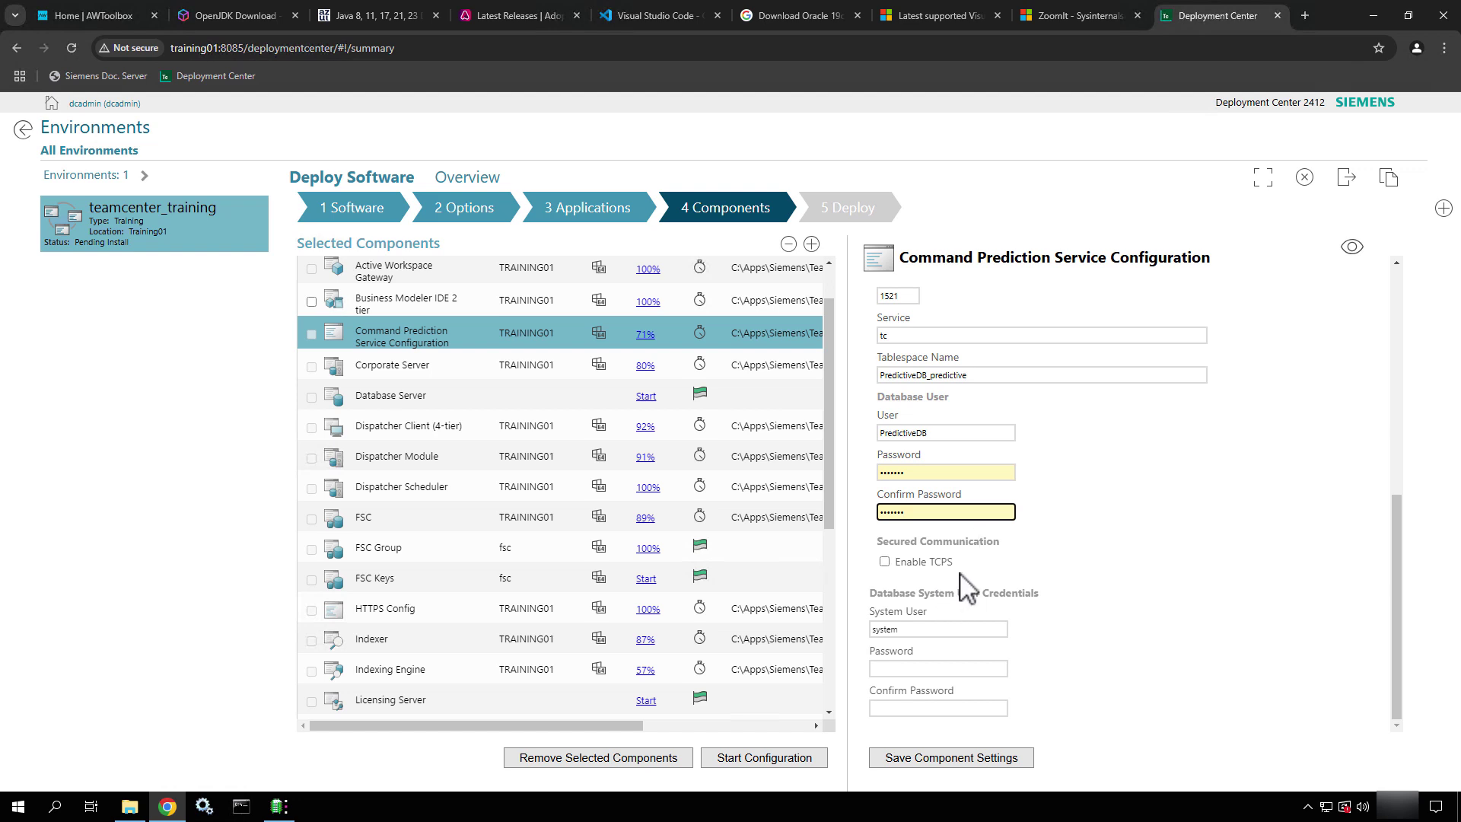
Leave TCPS disabled and enter the database system user password and its confirmation
{"action": "left_click", "coordinate": [884, 562]}
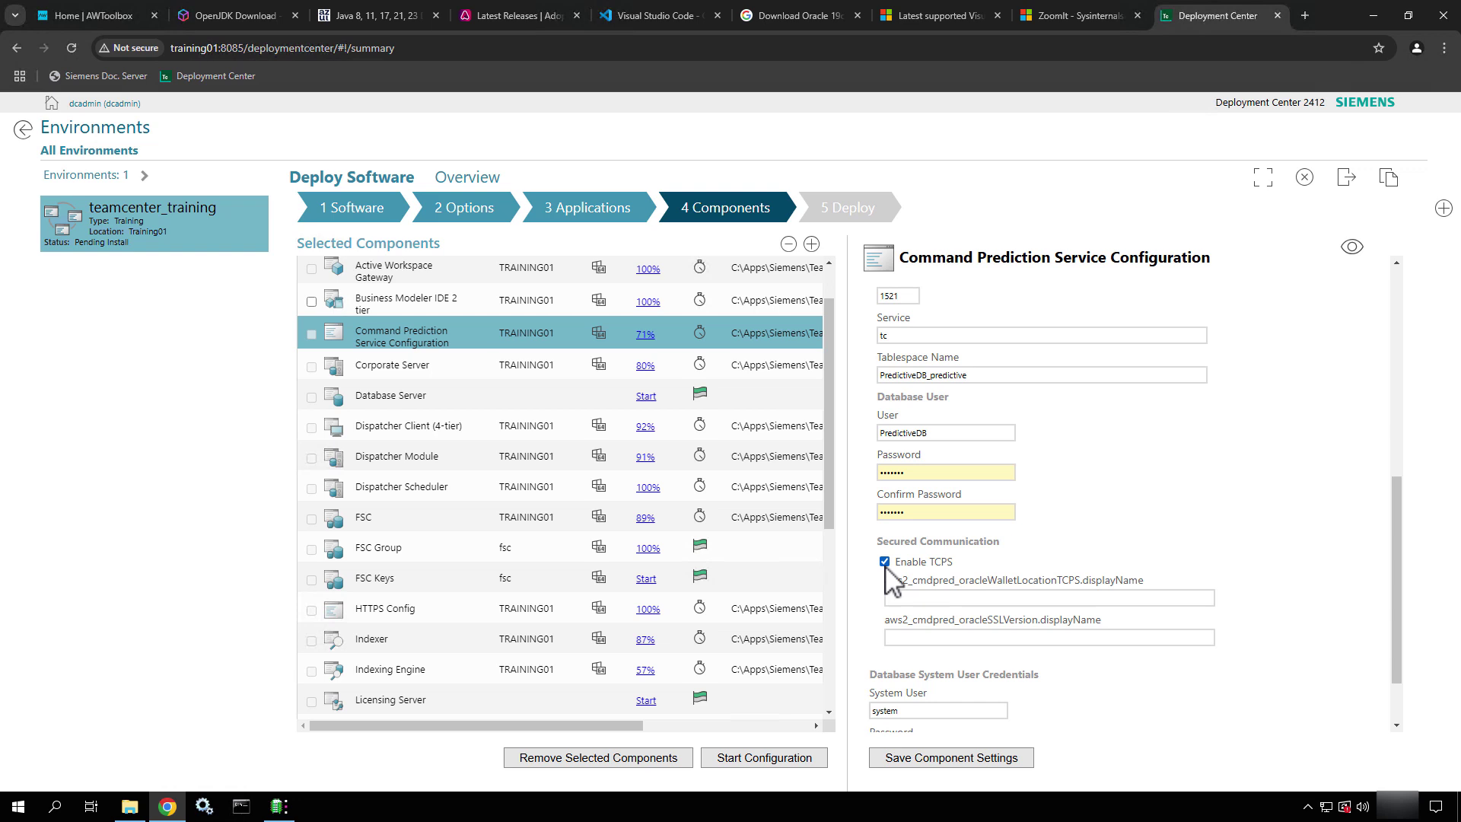
{"action": "left_click", "coordinate": [884, 564]}
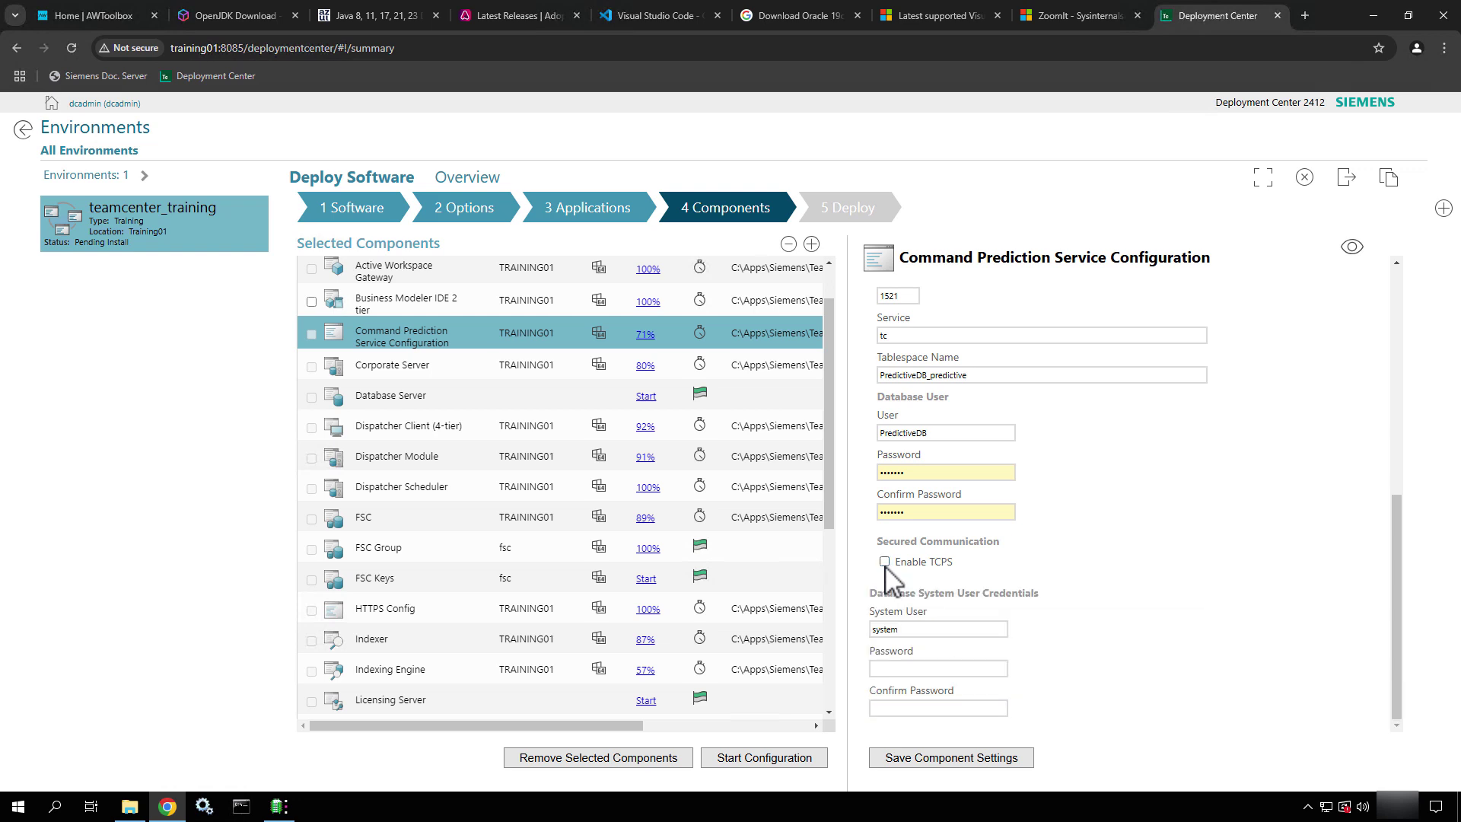
{"action": "left_click", "coordinate": [913, 668]}
{"action": "type", "text": "•••••••"}
{"action": "key", "text": "Tab"}
{"action": "type", "text": "••"}
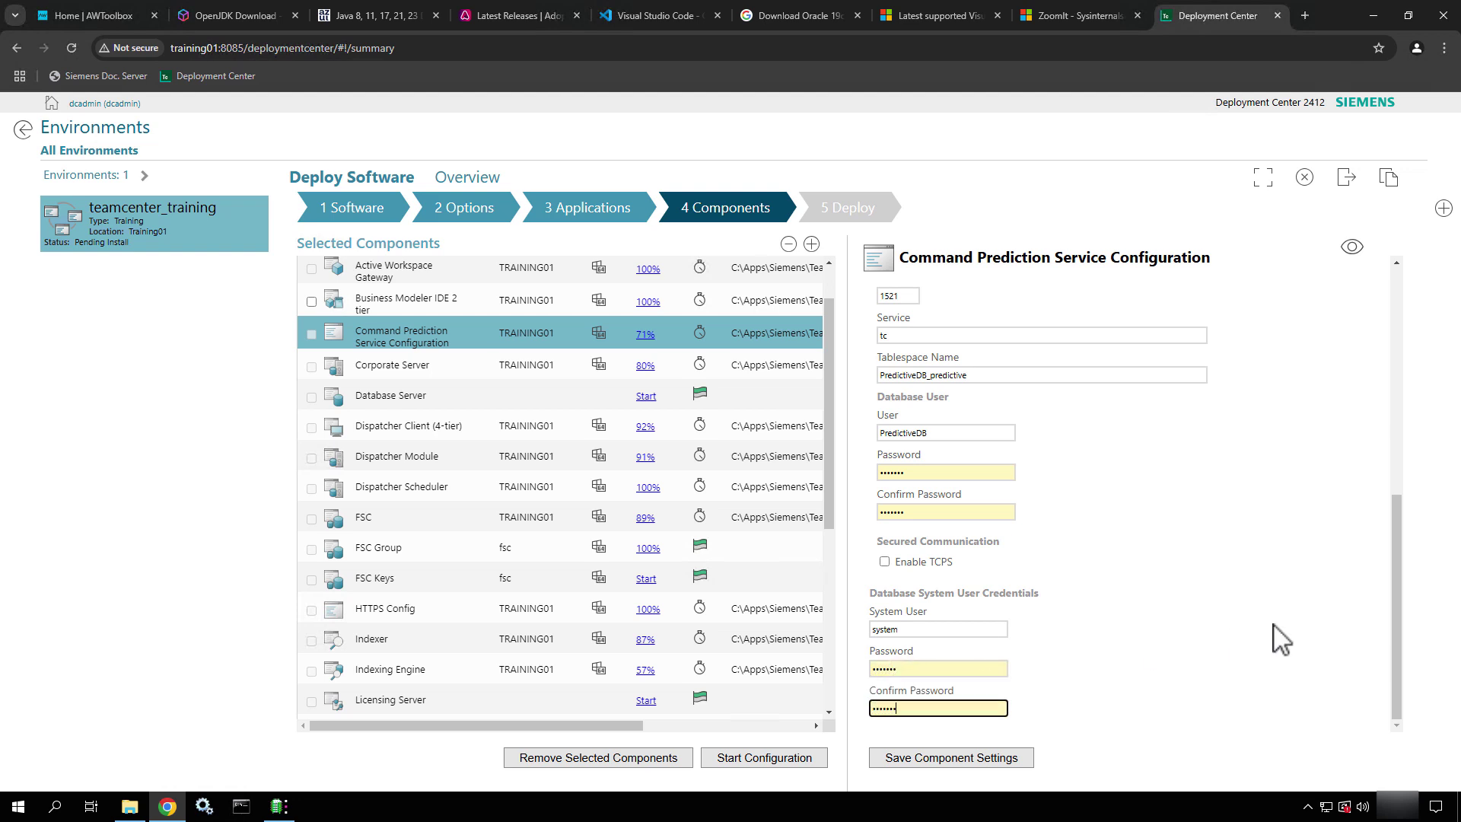
Show the advanced settings and save the Command Prediction Service configuration
{"action": "left_click", "coordinate": [1144, 636]}
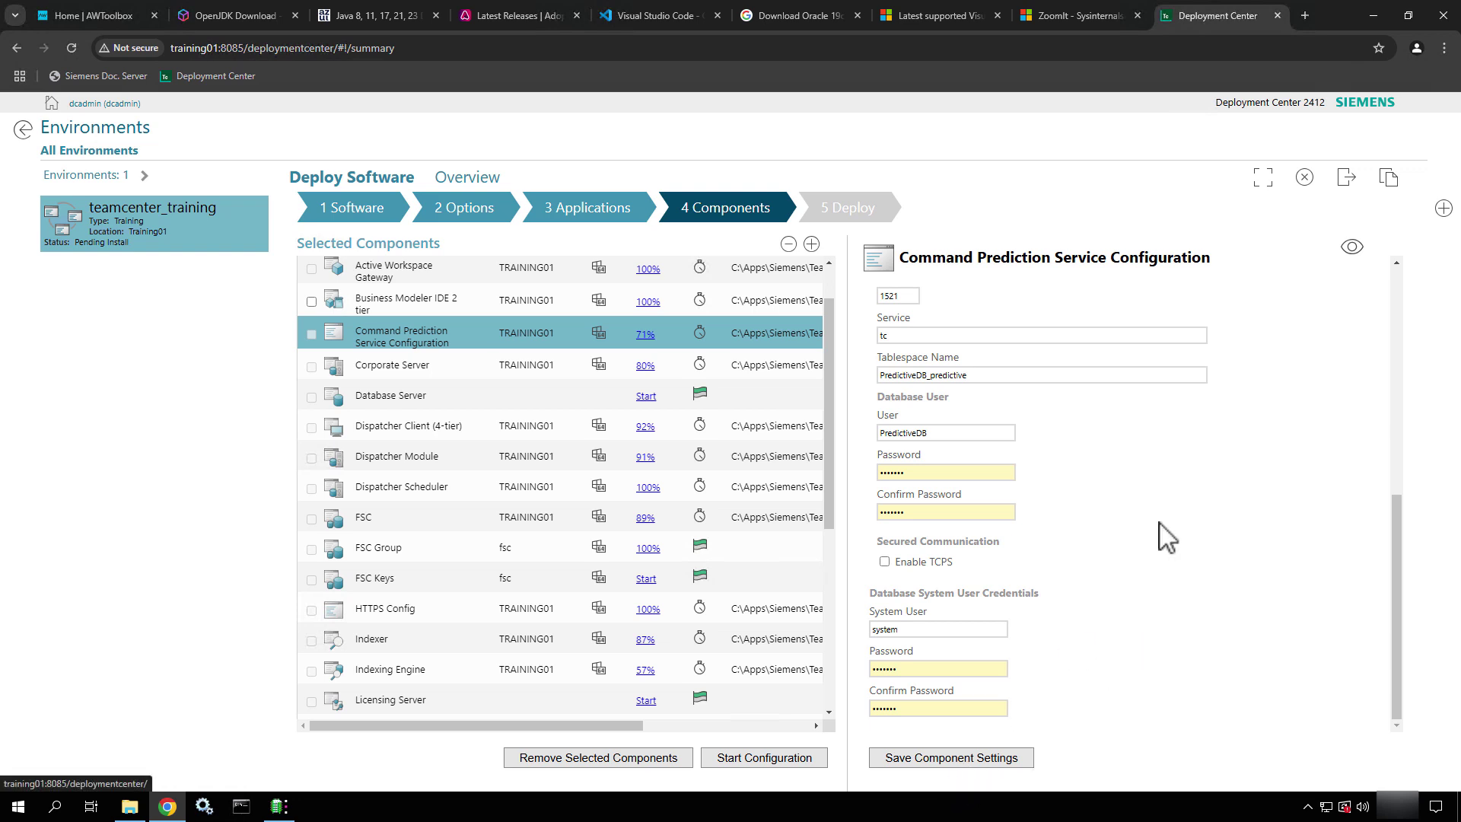
{"action": "left_click", "coordinate": [1352, 247]}
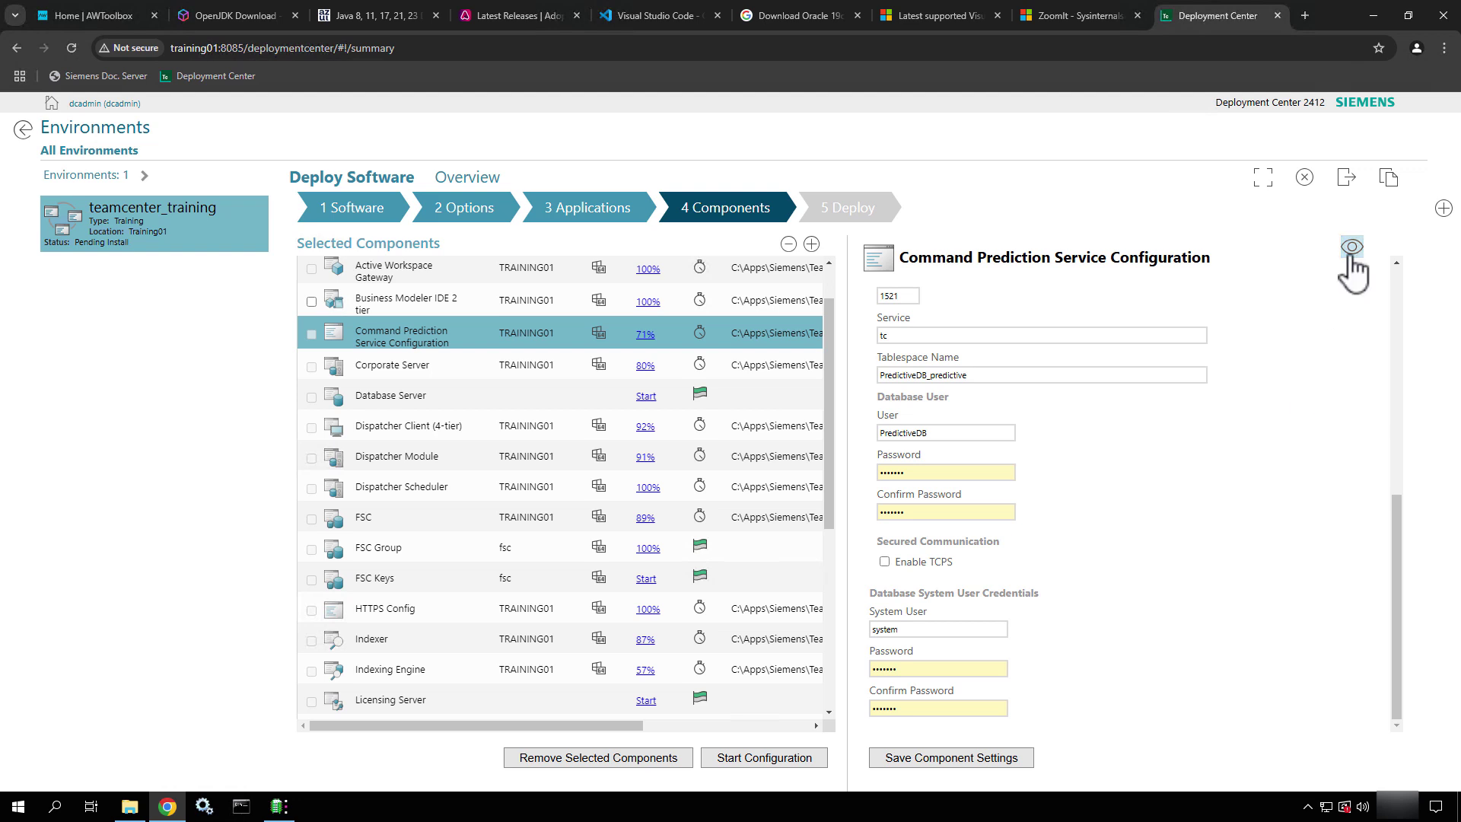
{"action": "left_click", "coordinate": [981, 757]}
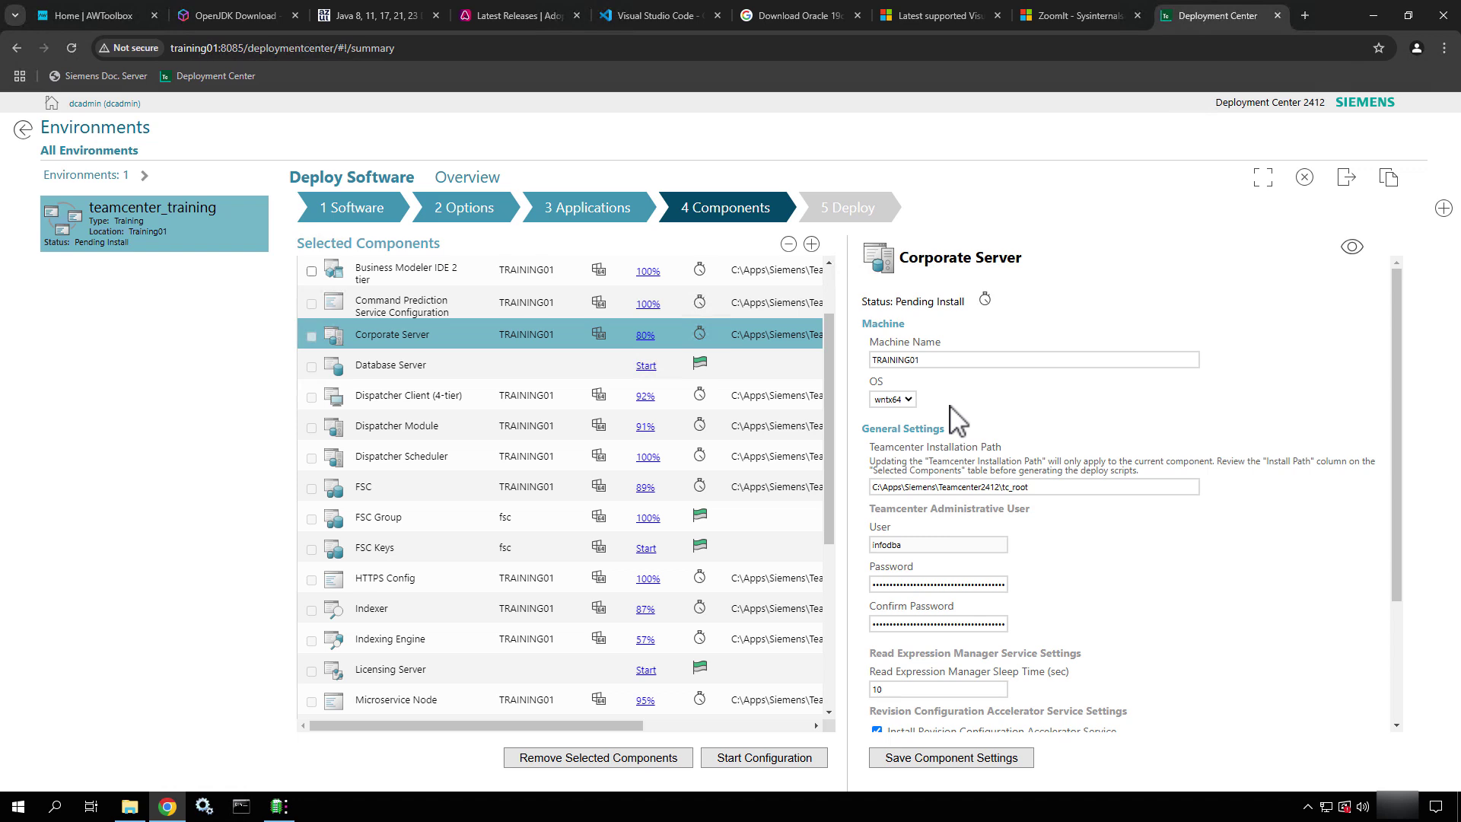
Set the Corporate Server login user to infodba, enter and confirm its password, and save
{"action": "scroll", "coordinate": [958, 419], "scroll_direction": "down", "scroll_amount": 3}
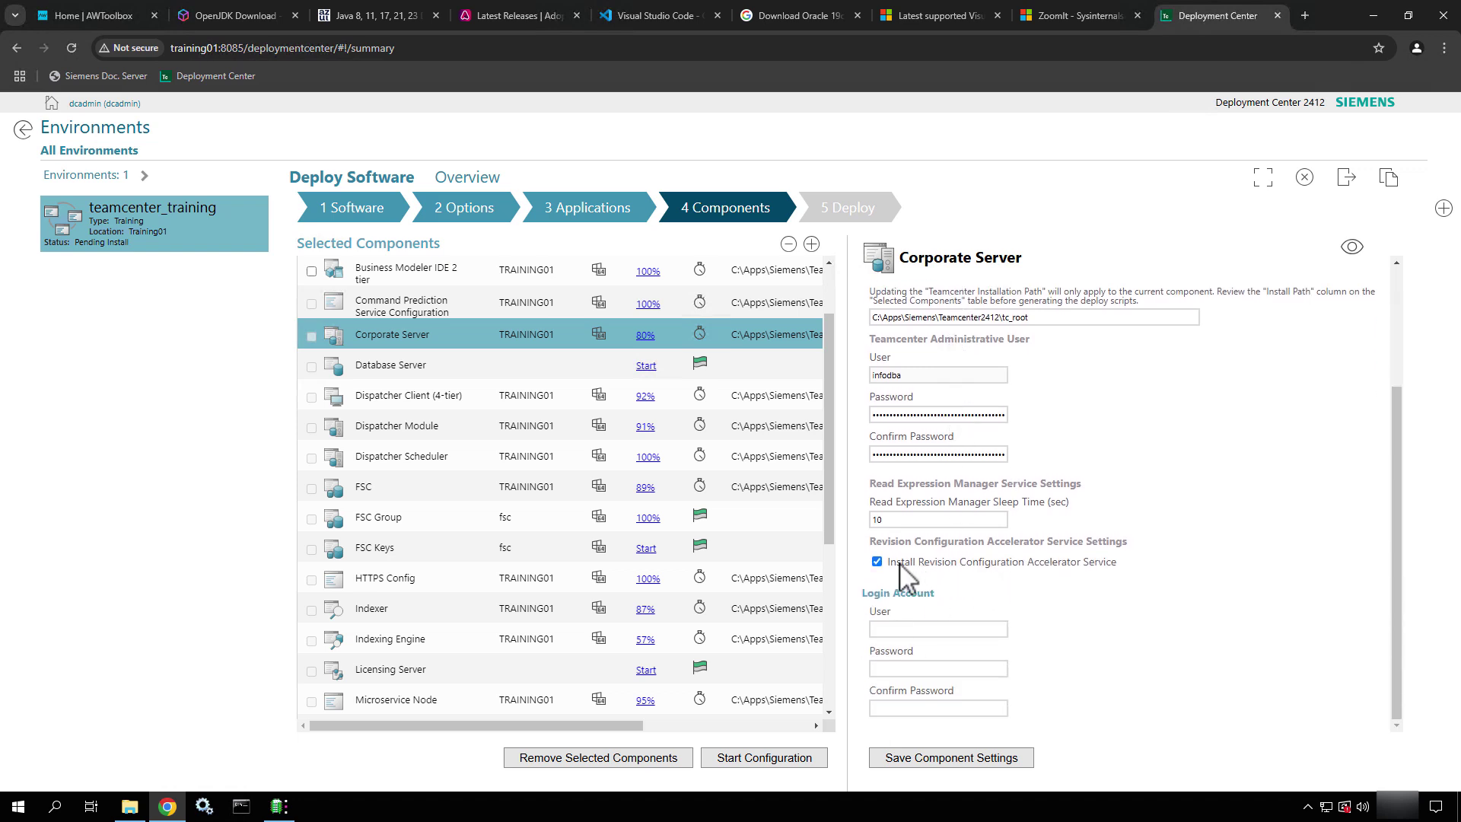
{"action": "left_click", "coordinate": [926, 631]}
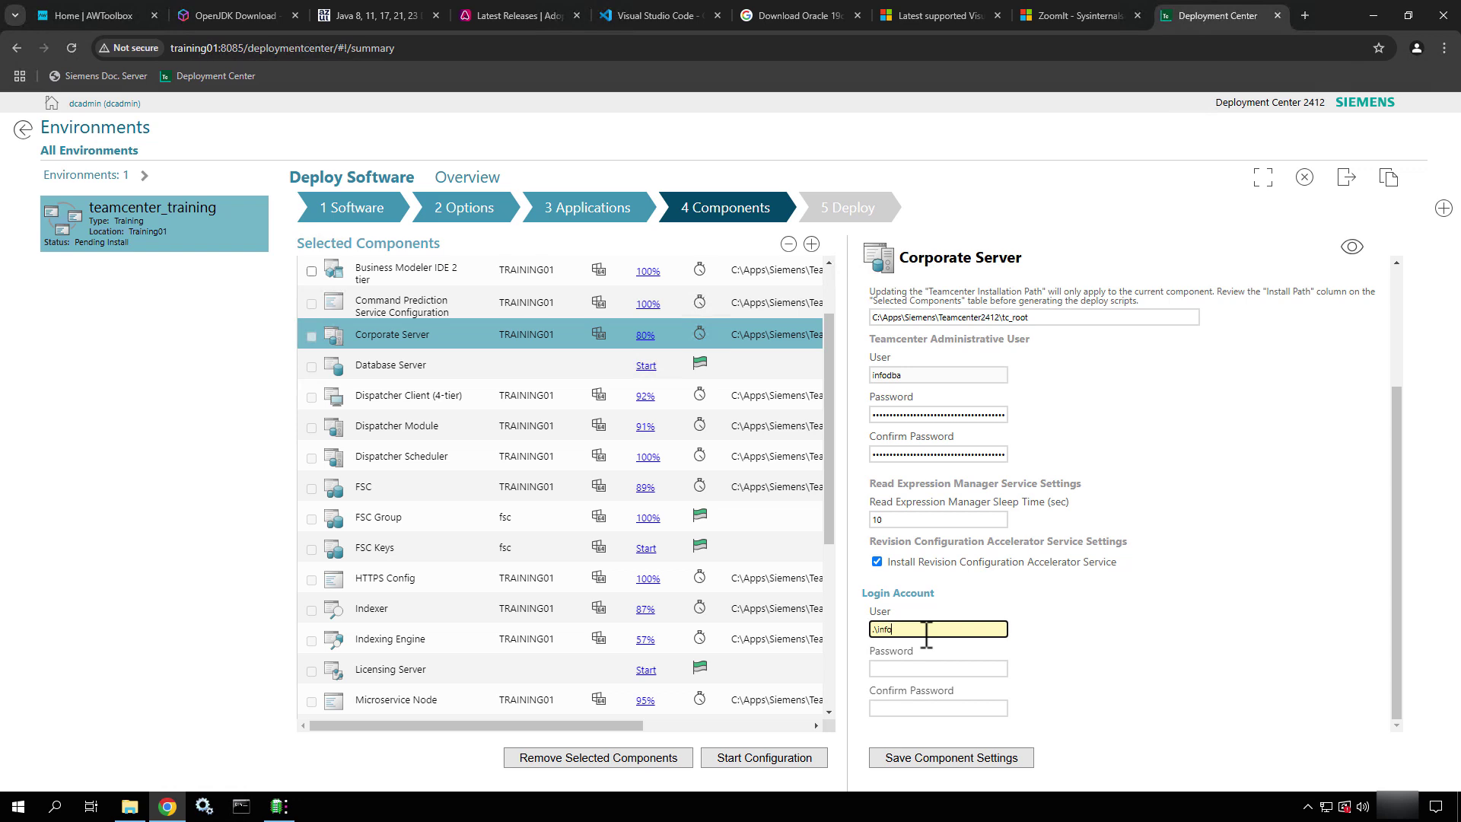
{"action": "type", "text": "ba"}
{"action": "key", "text": "BackSpace"}
{"action": "key", "text": "BackSpace"}
{"action": "key", "text": "BackSpace"}
{"action": "key", "text": "BackSpace"}
{"action": "key", "text": "BackSpace"}
{"action": "key", "text": "BackSpace"}
{"action": "key", "text": "BackSpace"}
{"action": "key", "text": "BackSpace"}
{"action": "type", "text": "infodba"}
{"action": "key", "text": "Tab"}
{"action": "type", "text": "infodba"}
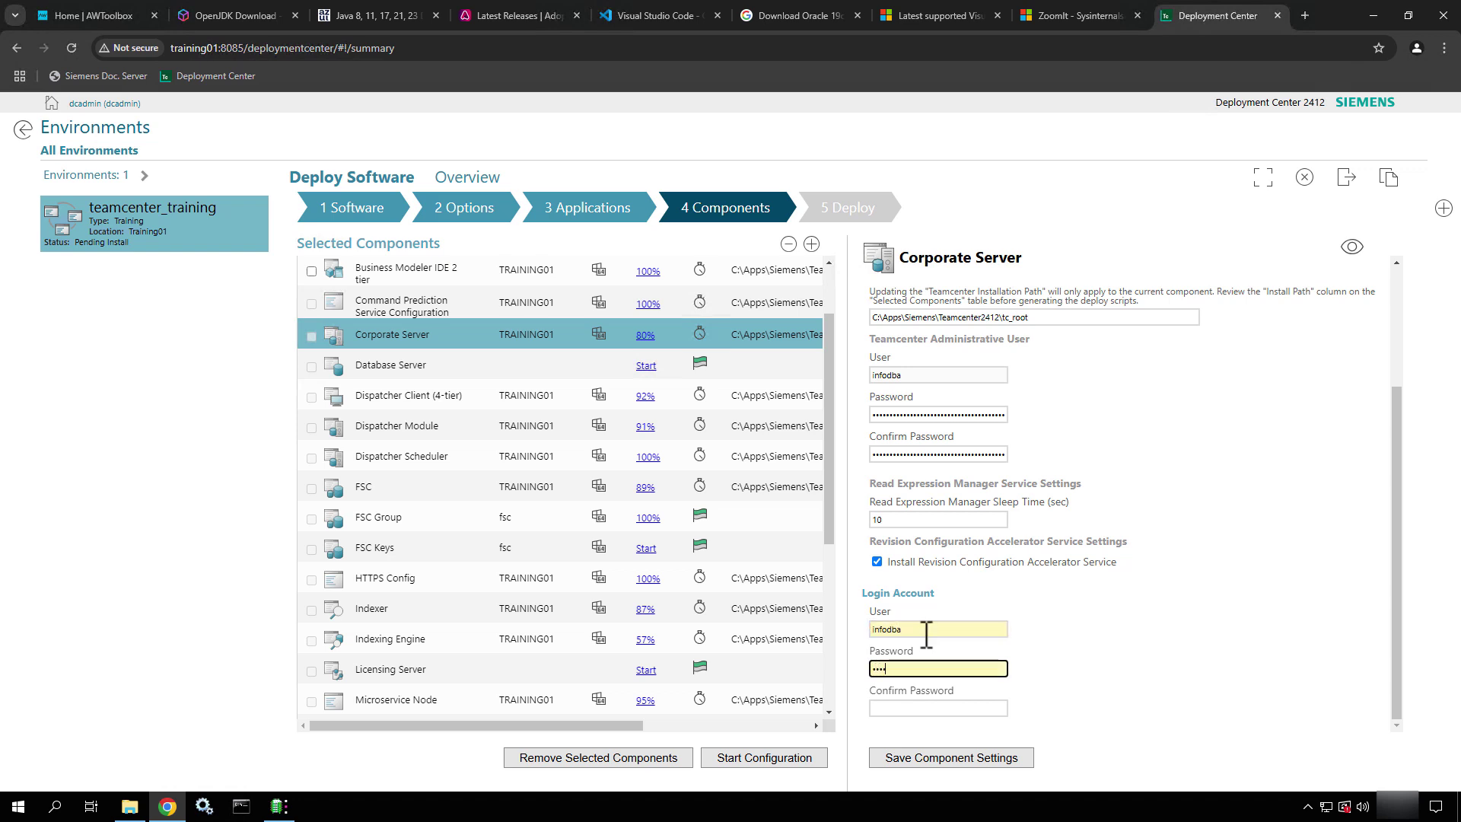
{"action": "key", "text": "Tab"}
{"action": "type", "text": "i"}
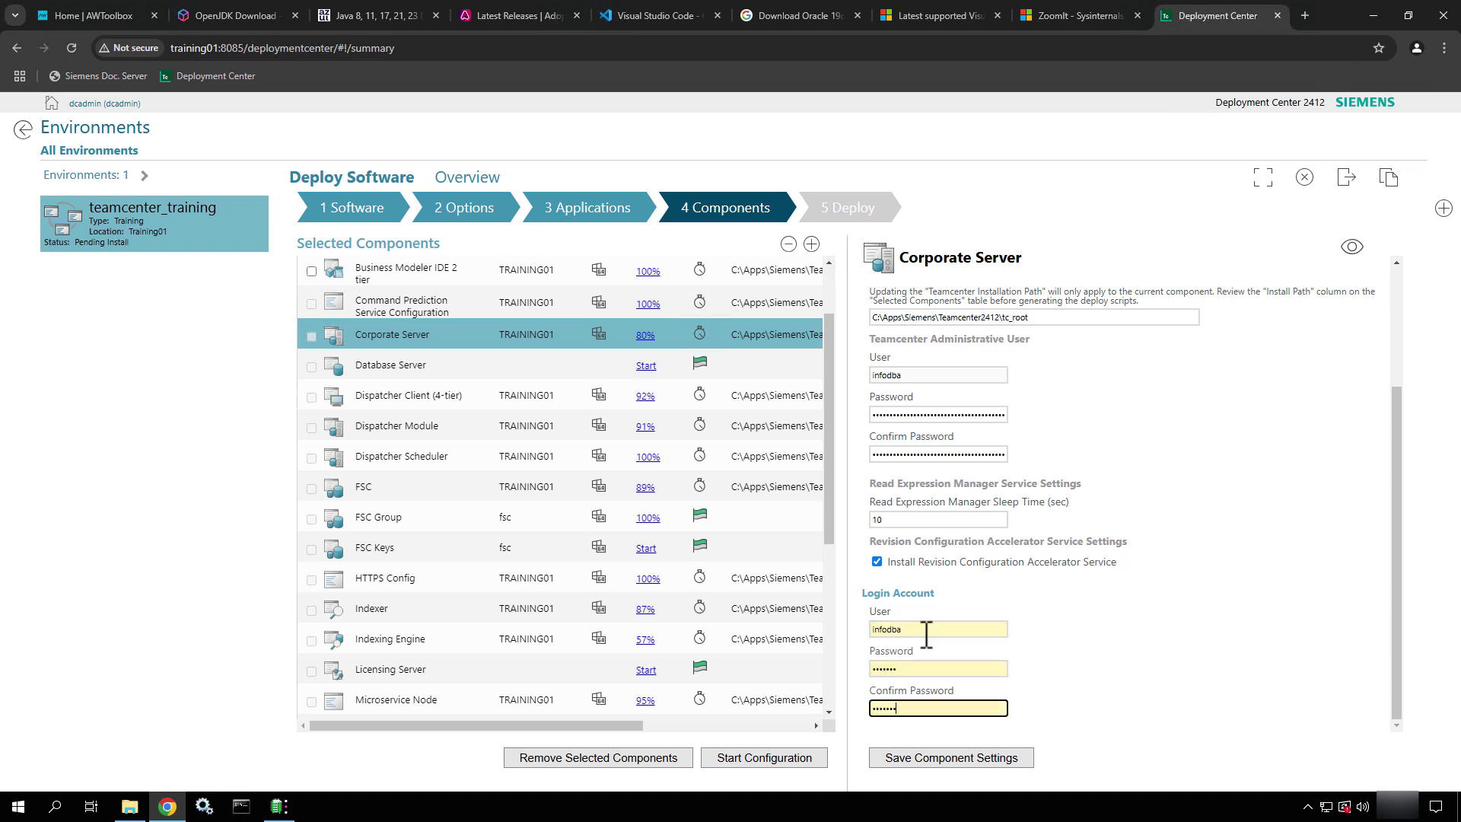
{"action": "left_click", "coordinate": [948, 759]}
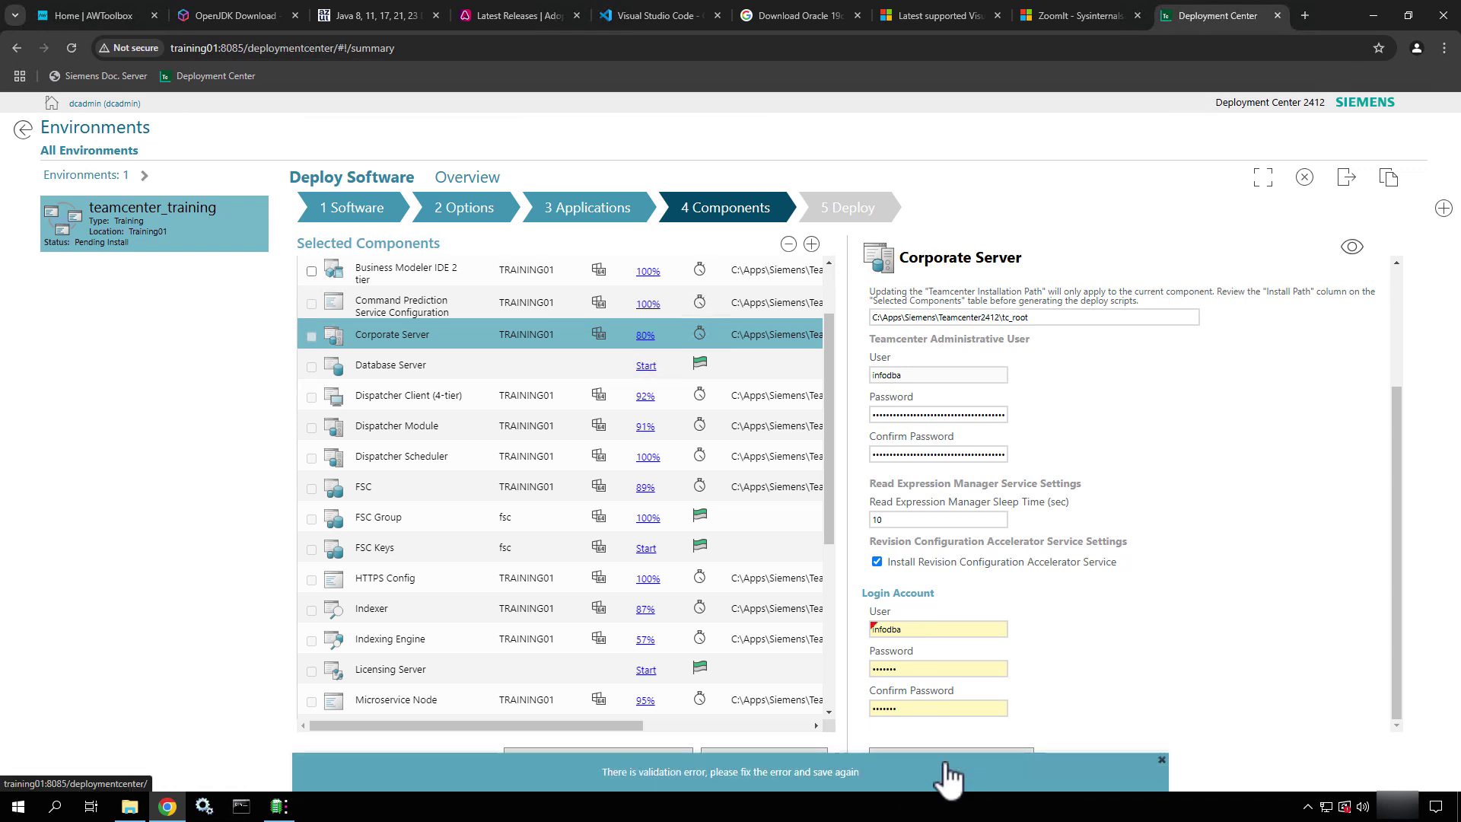
Prefix the login user with .\ to clear the validation error, then save again
{"action": "mouse_move", "coordinate": [875, 629]}
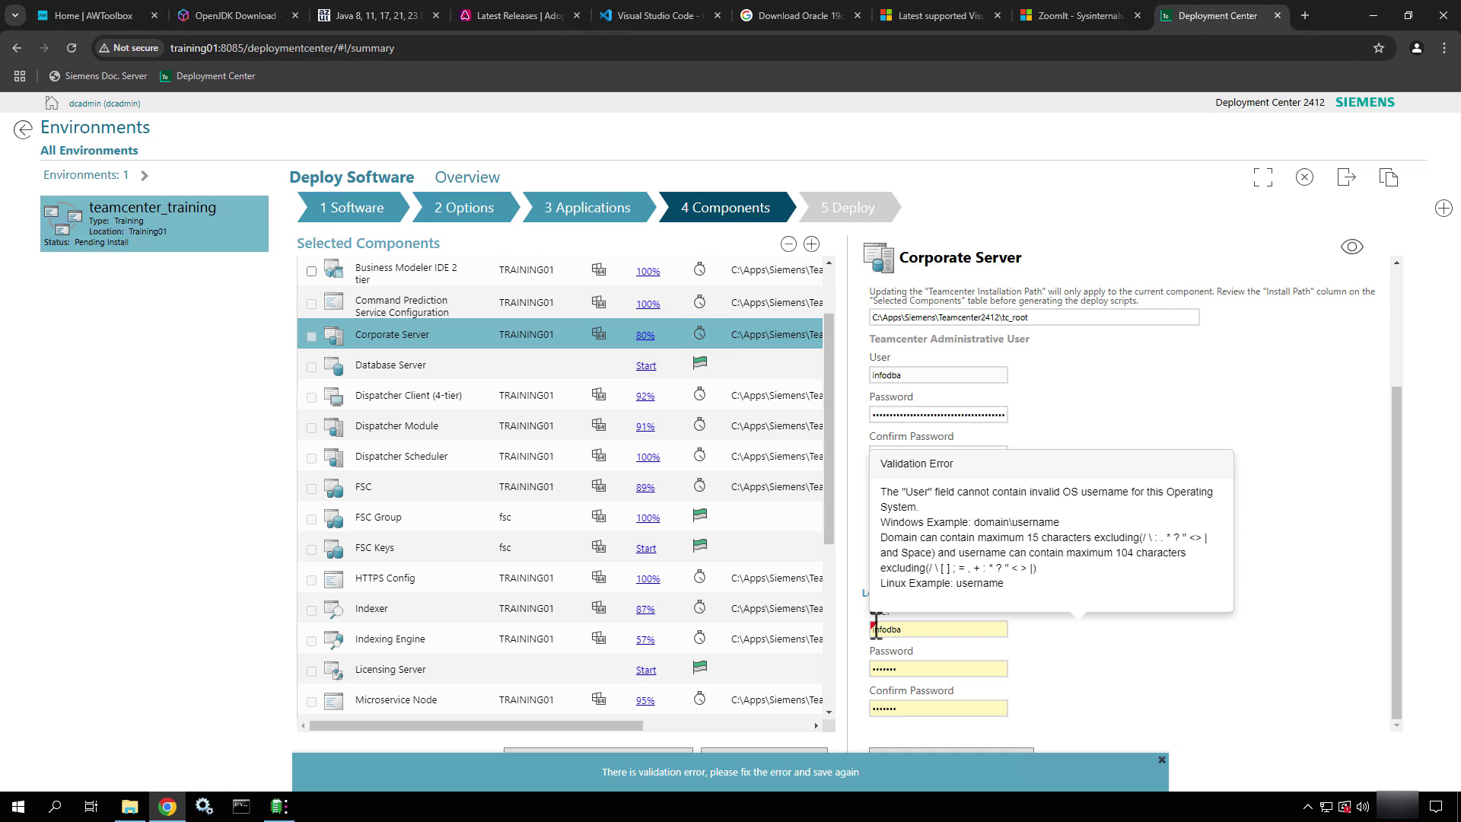
{"action": "left_click", "coordinate": [924, 635]}
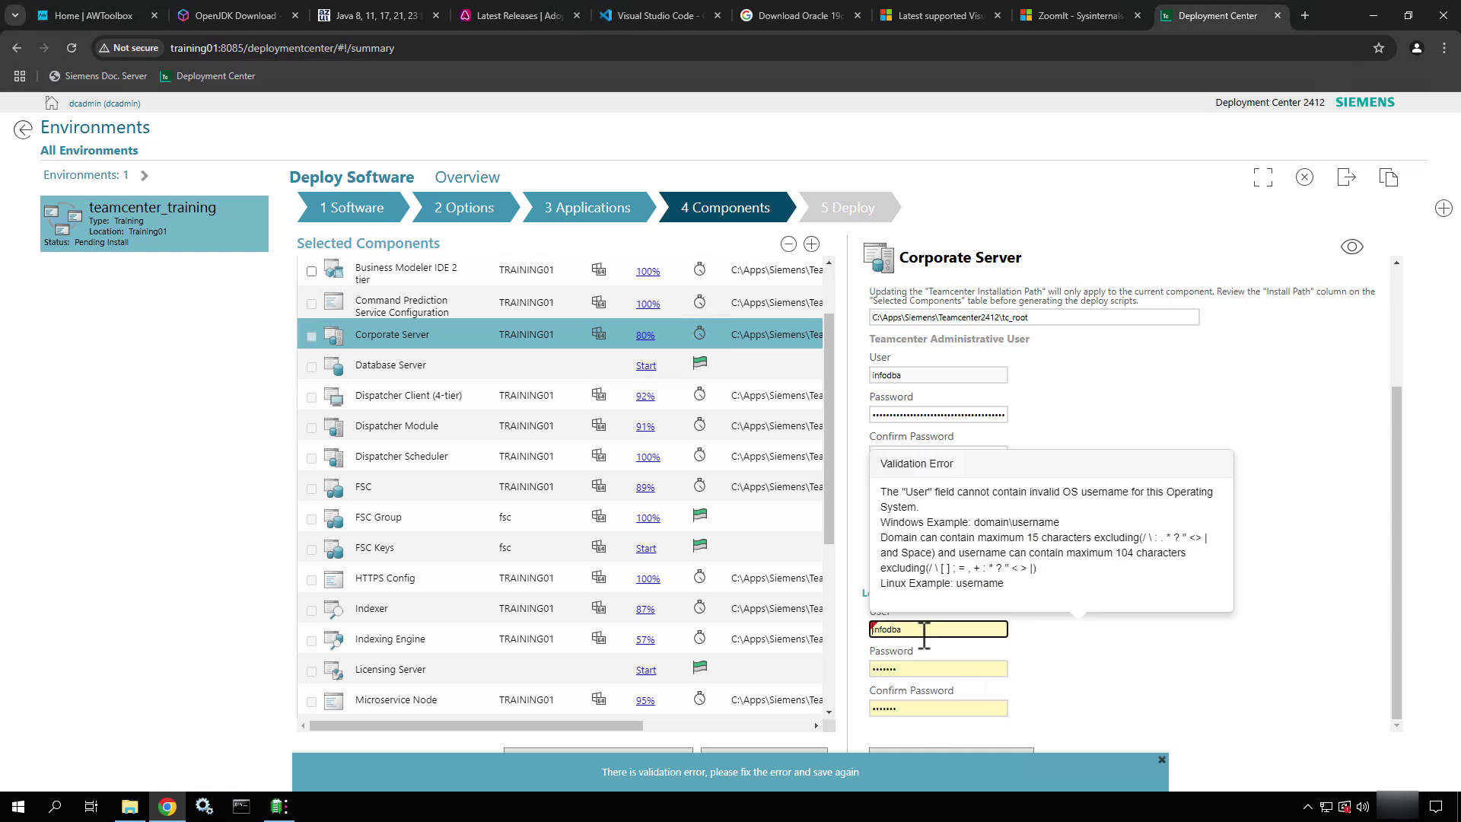
{"action": "key", "text": "Home"}
{"action": "type", "text": ".\\"}
{"action": "left_click", "coordinate": [1114, 653]}
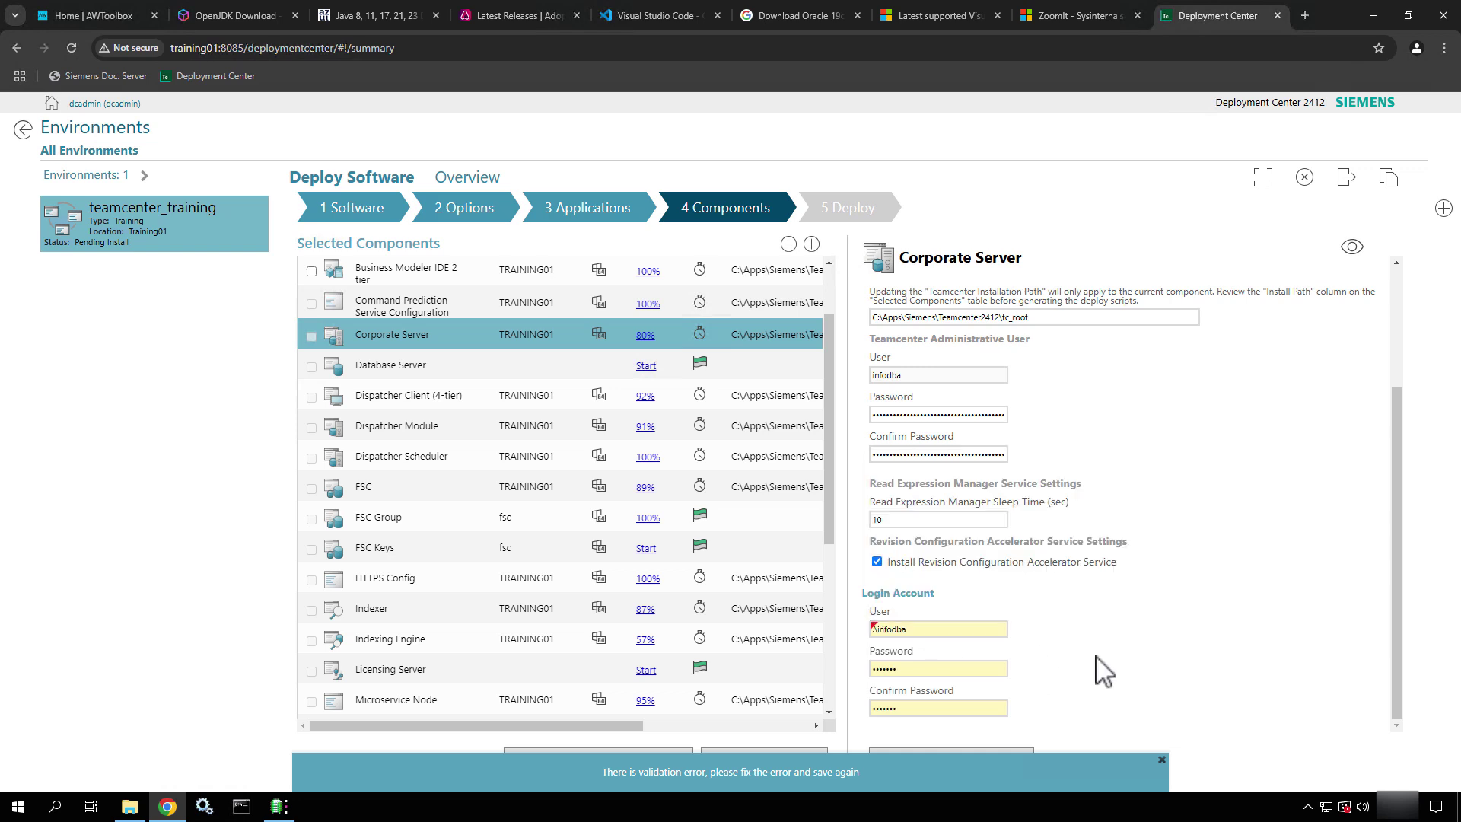
{"action": "left_click", "coordinate": [1164, 761]}
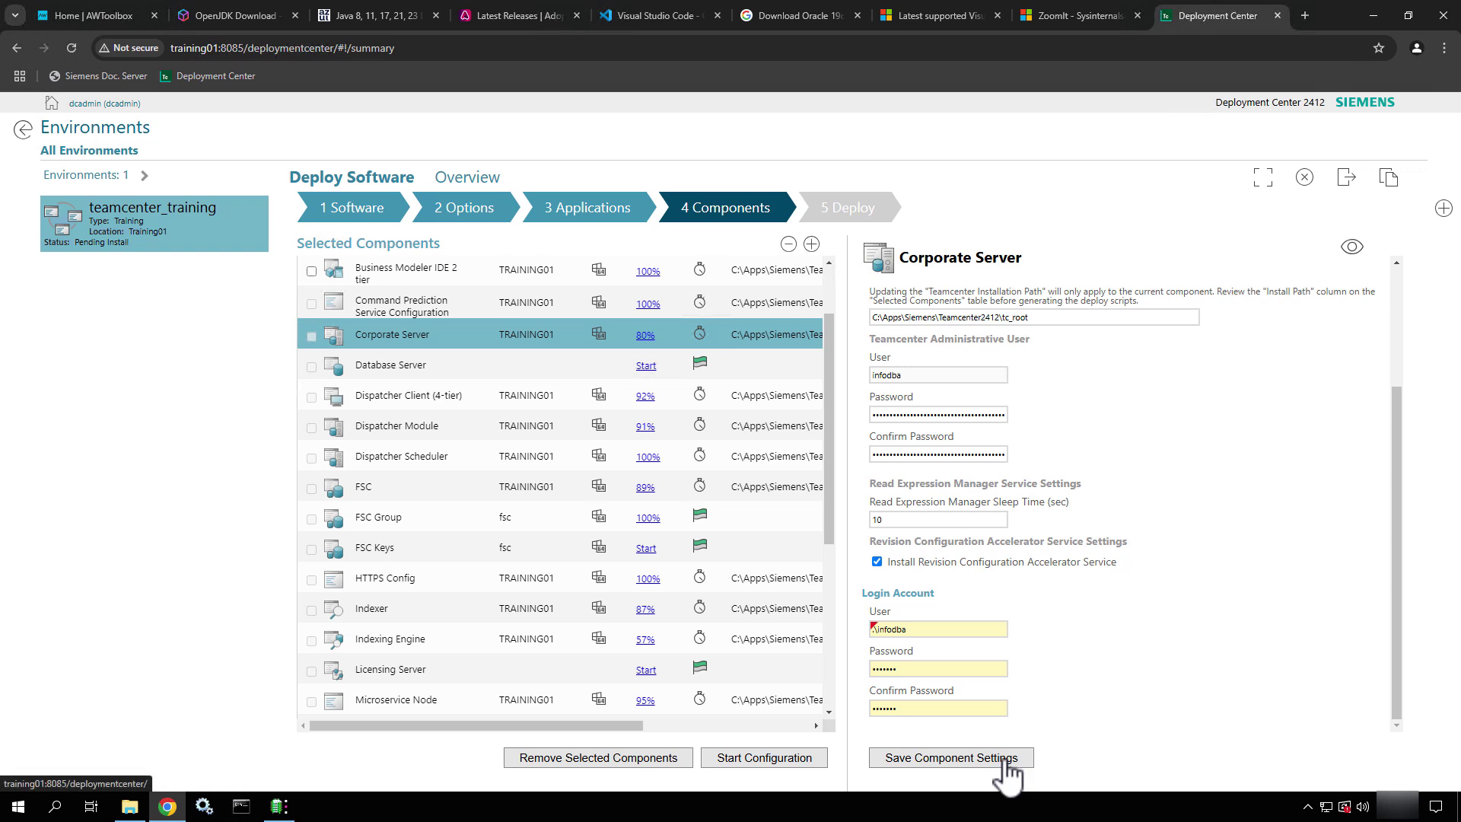
{"action": "left_click", "coordinate": [1008, 770]}
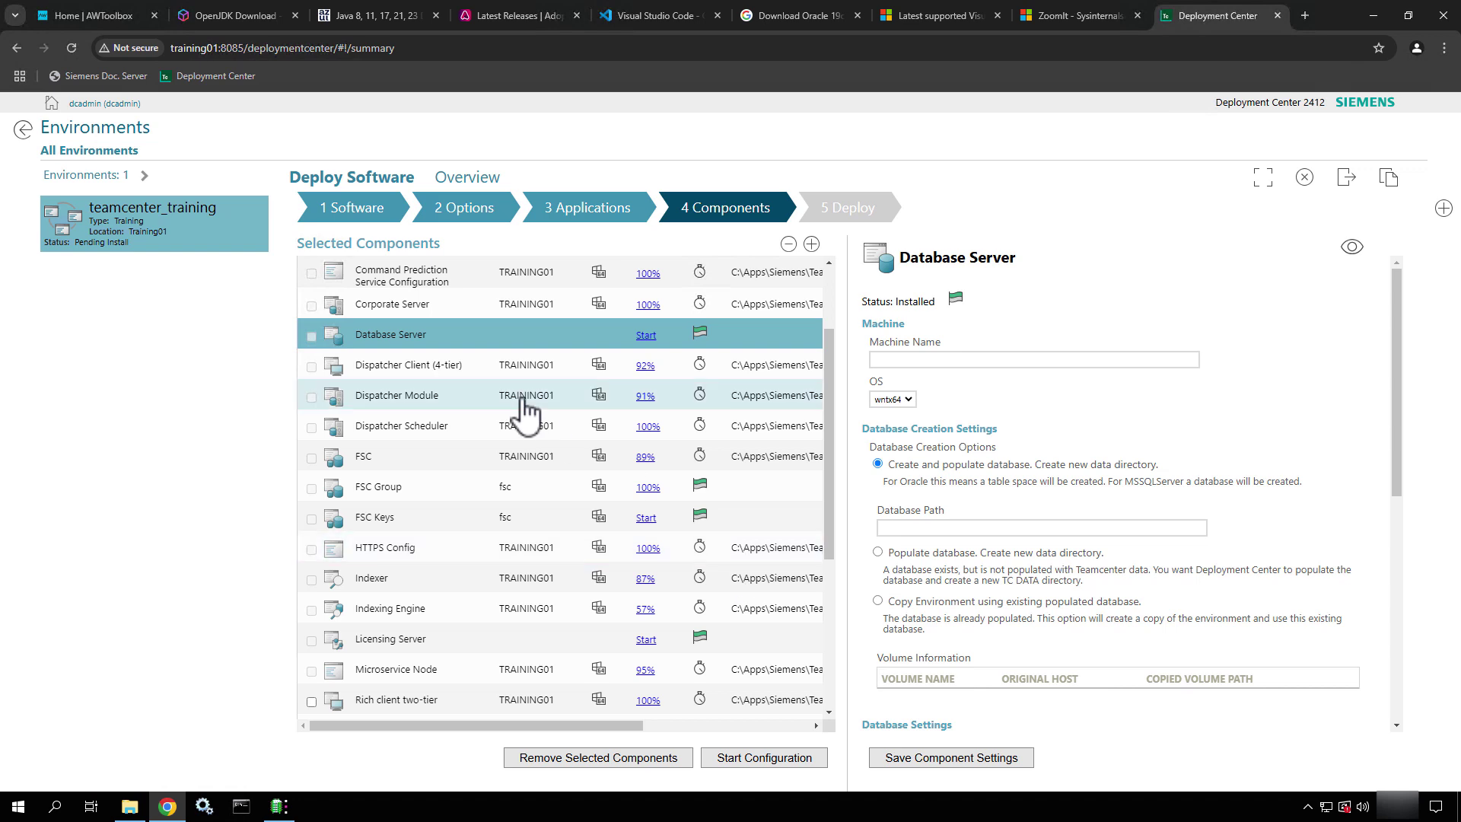
Reopen the Corporate Server with advanced settings shown and review the volume and transient volume paths
{"action": "left_click", "coordinate": [484, 307]}
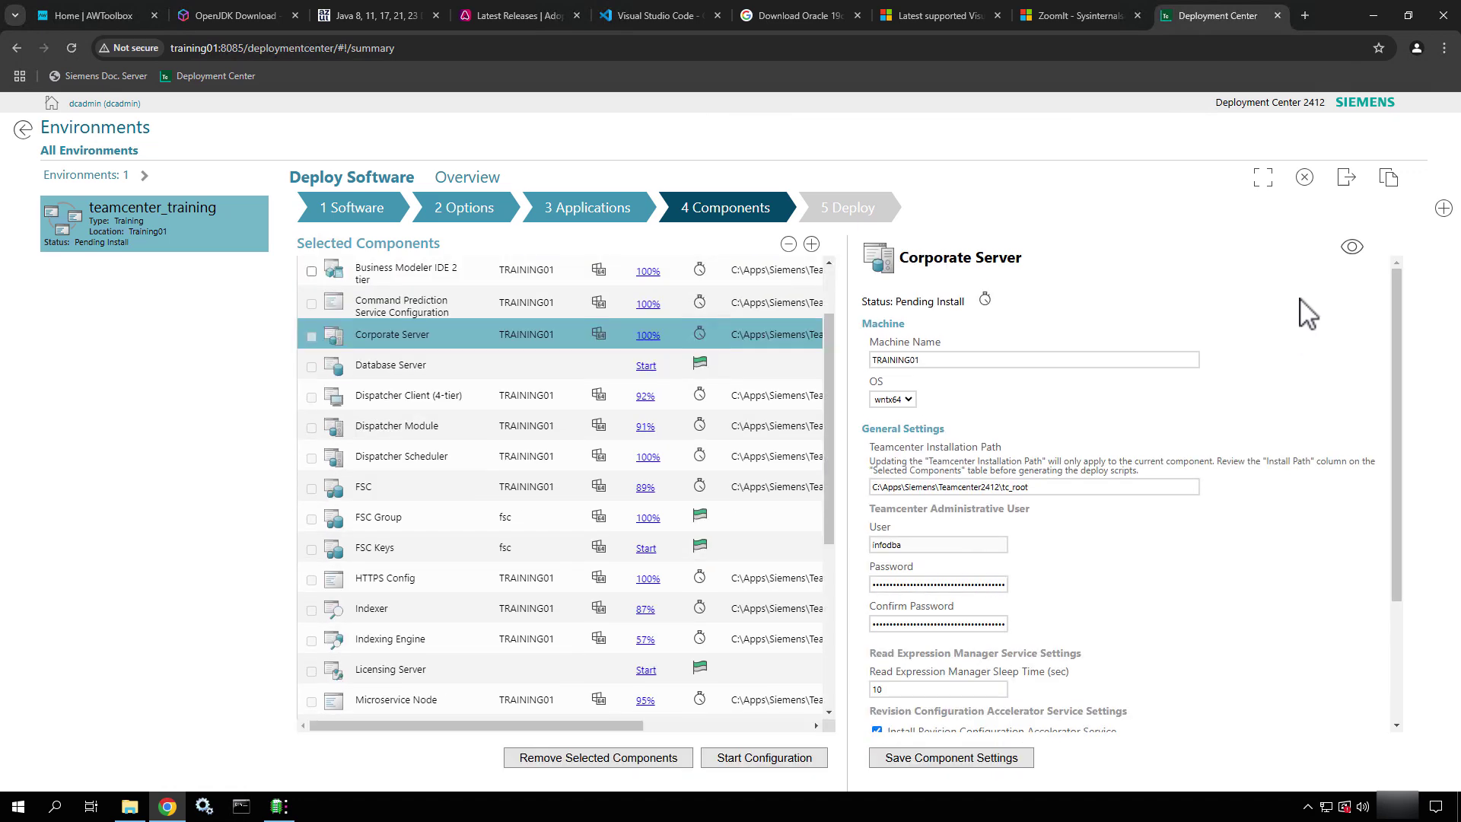
{"action": "left_click", "coordinate": [1352, 247]}
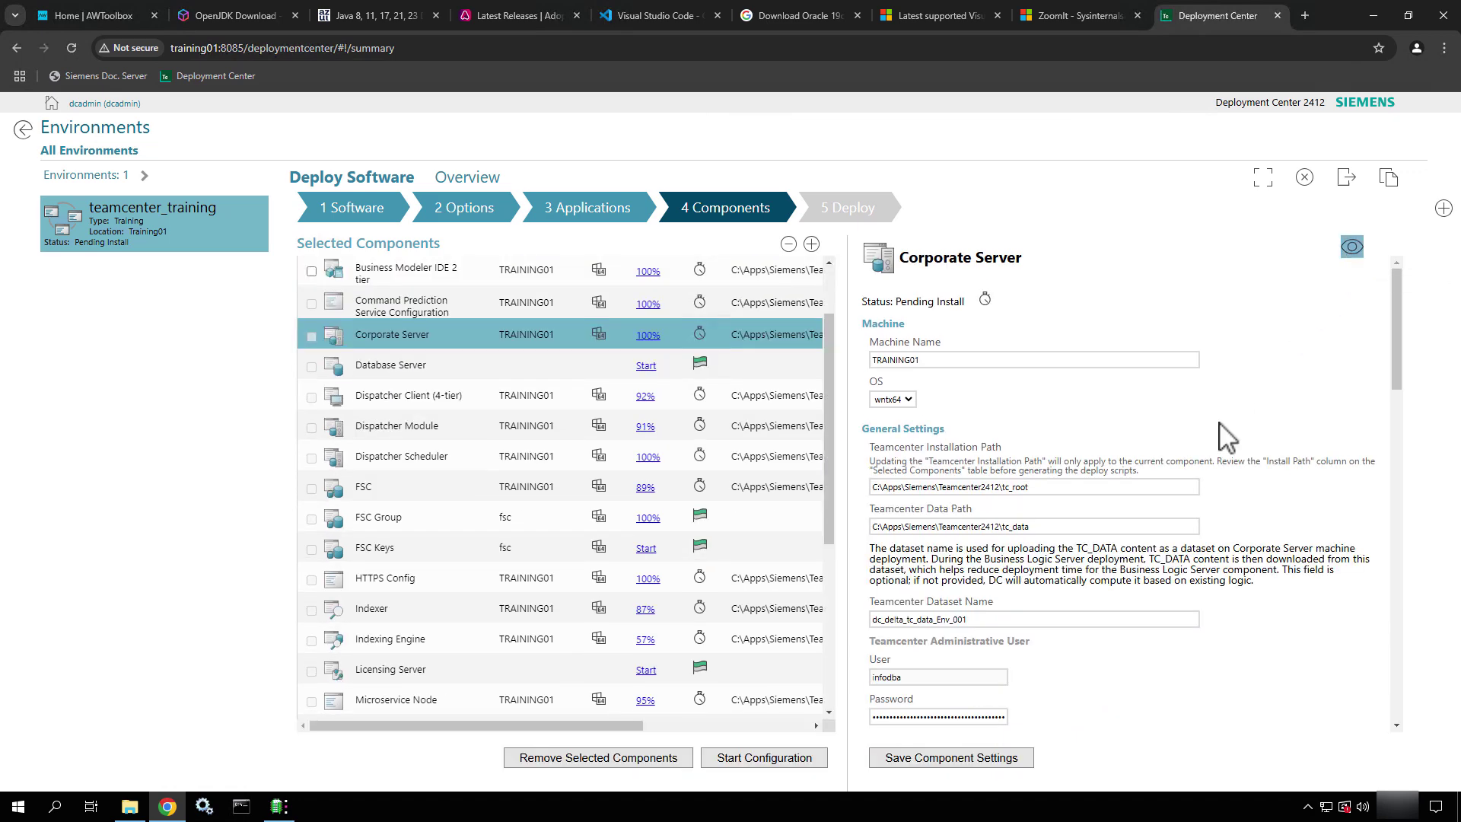
{"action": "scroll", "coordinate": [1226, 438], "scroll_direction": "down", "scroll_amount": 10}
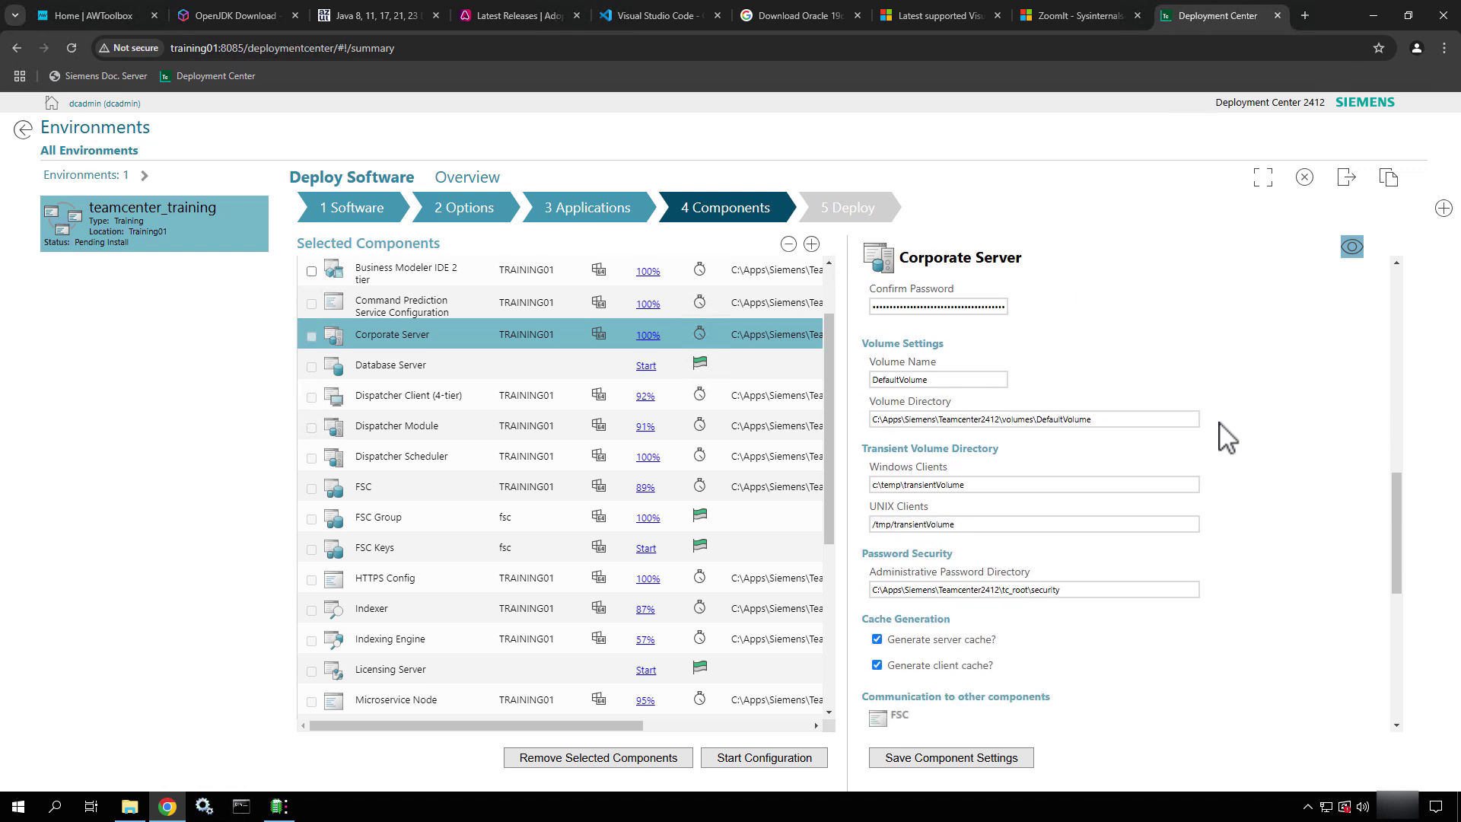
{"action": "double_click", "coordinate": [879, 378]}
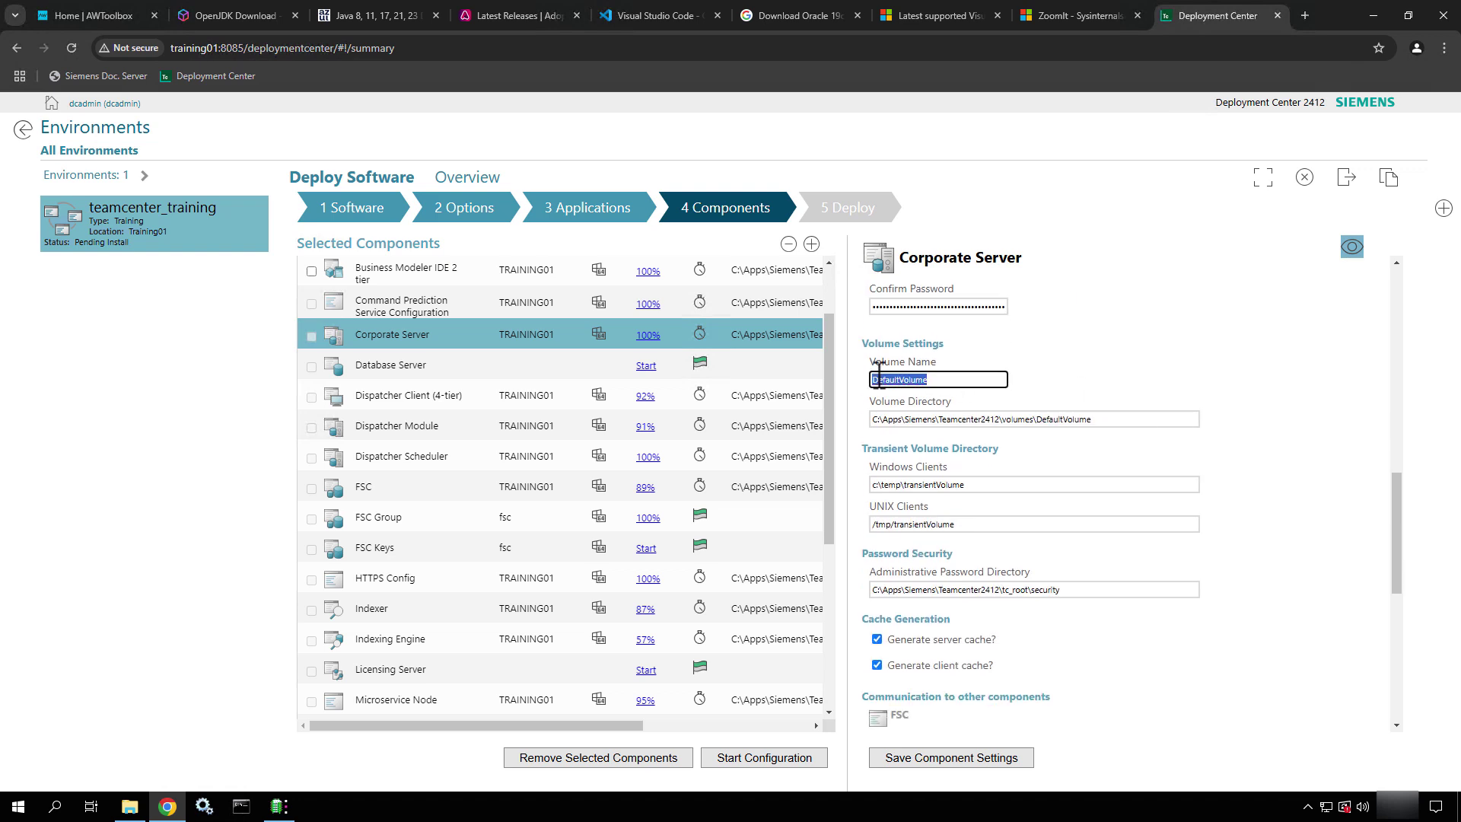
{"action": "left_click_drag", "start_coordinate": [1106, 421], "coordinate": [872, 420]}
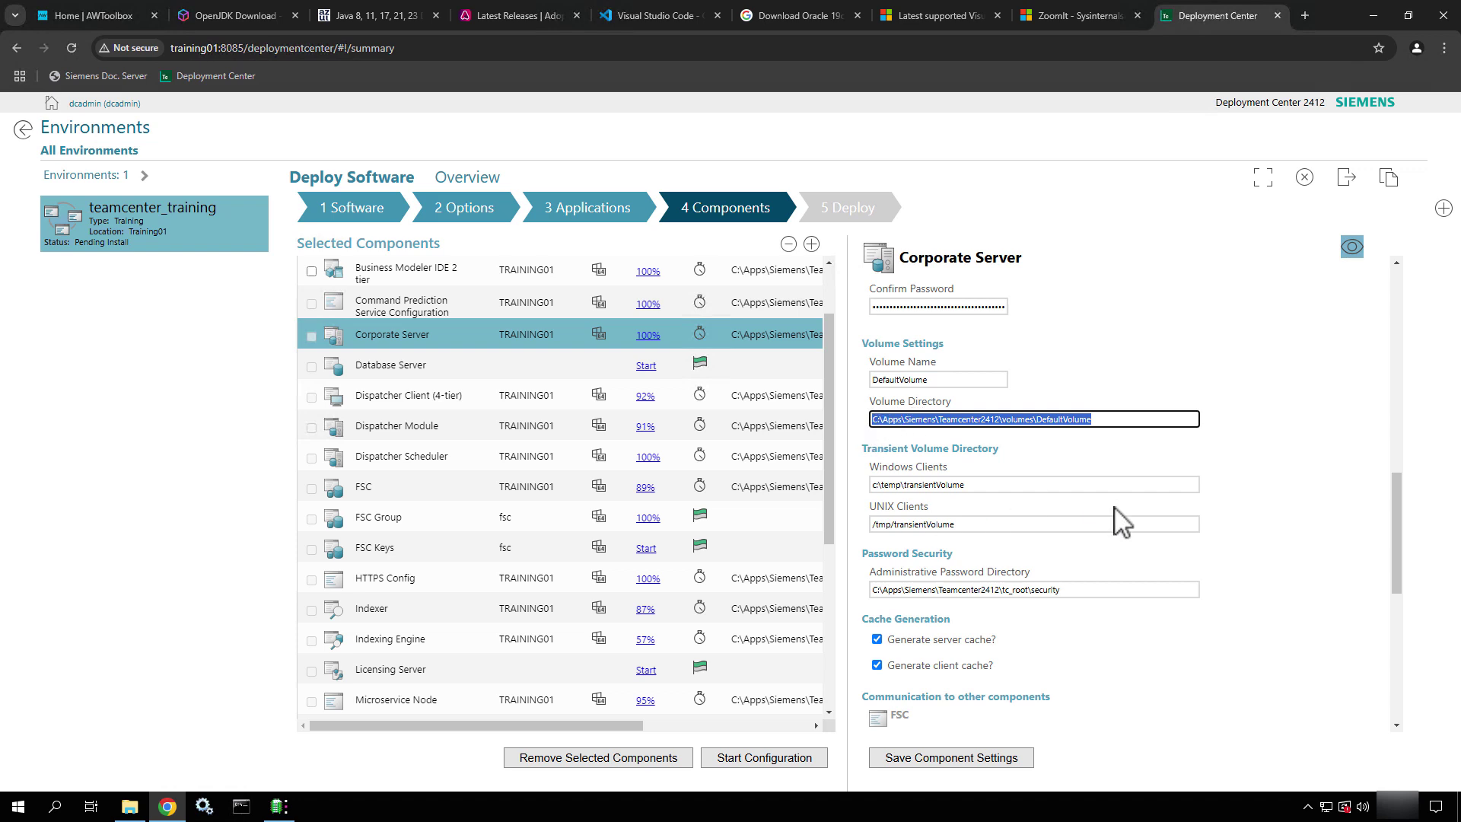
{"action": "left_click", "coordinate": [1069, 484]}
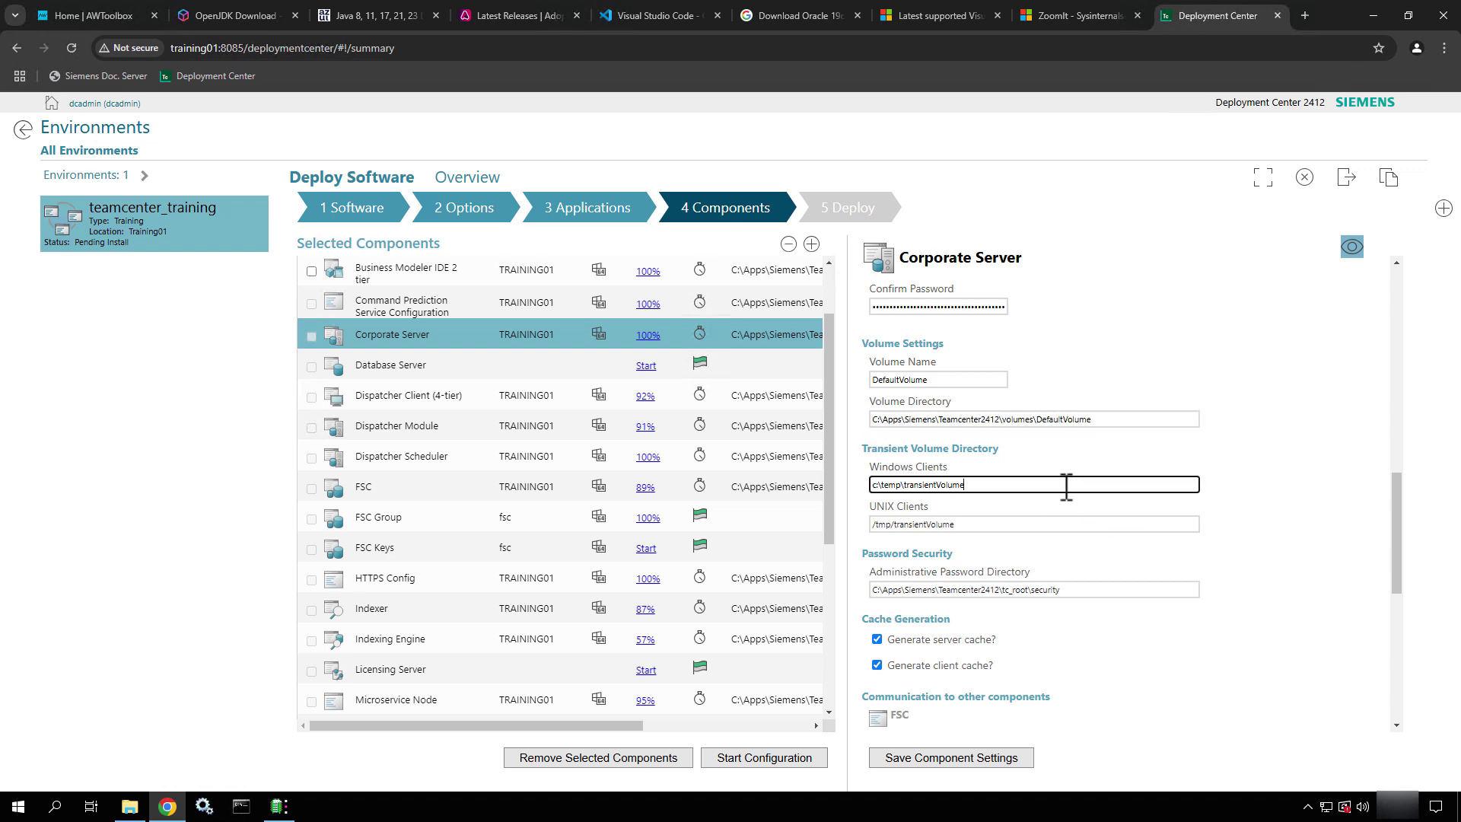
{"action": "left_click", "coordinate": [1087, 525]}
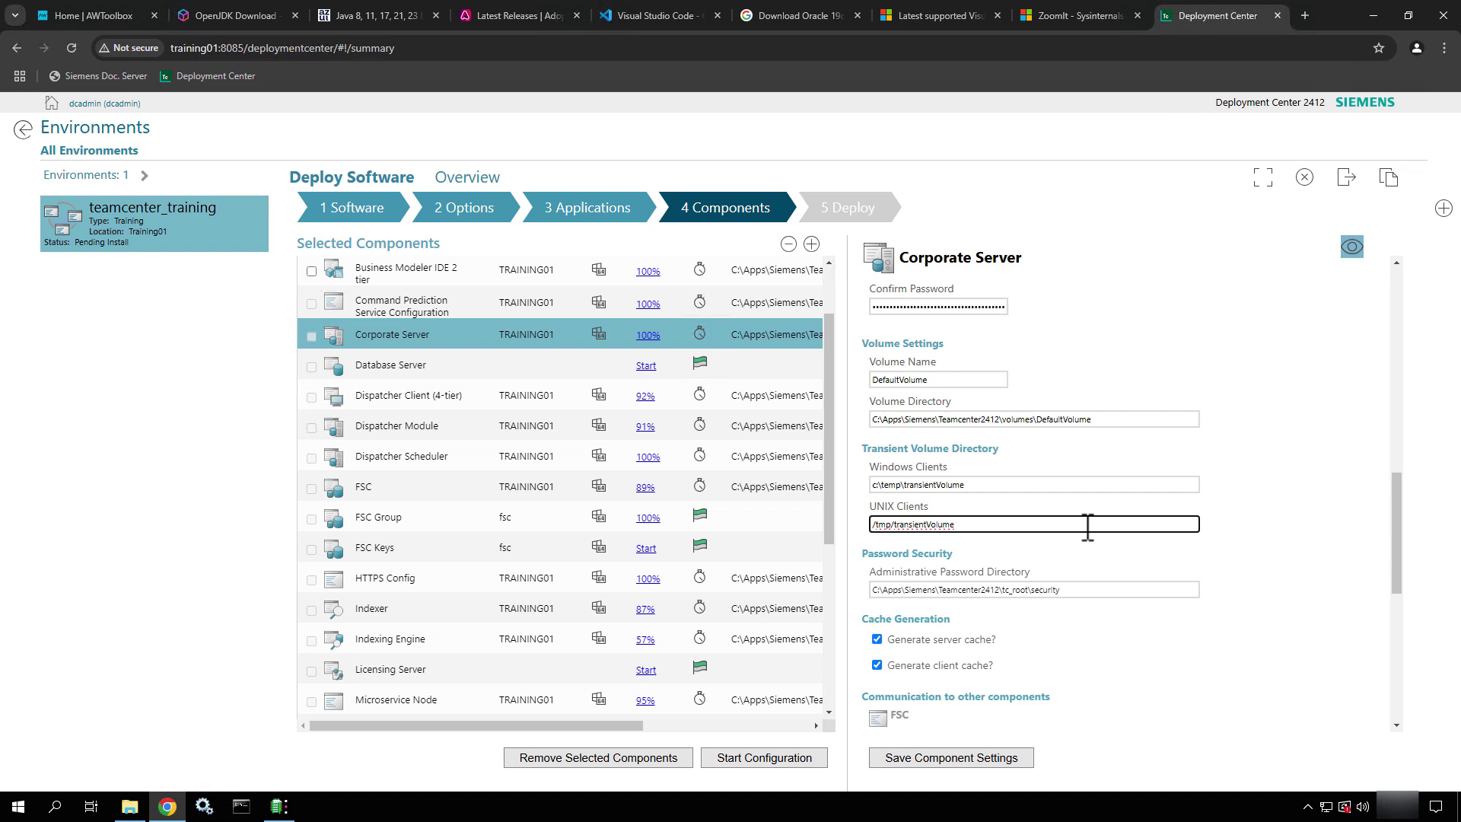
Review the administrative password directory and re-save the Corporate Server settings
{"action": "scroll", "coordinate": [1087, 526], "scroll_direction": "down", "scroll_amount": 2}
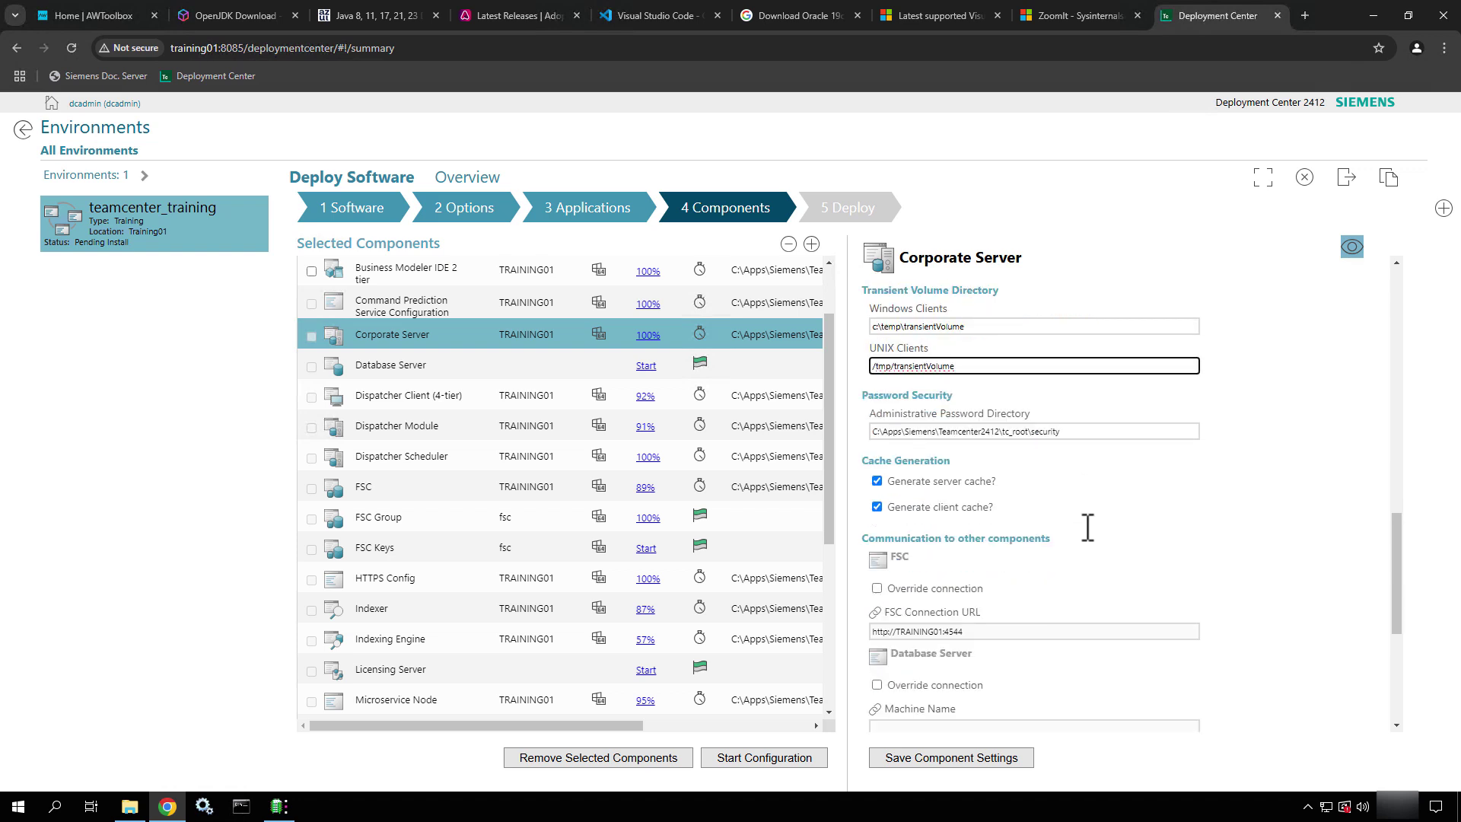
{"action": "left_click", "coordinate": [1107, 432]}
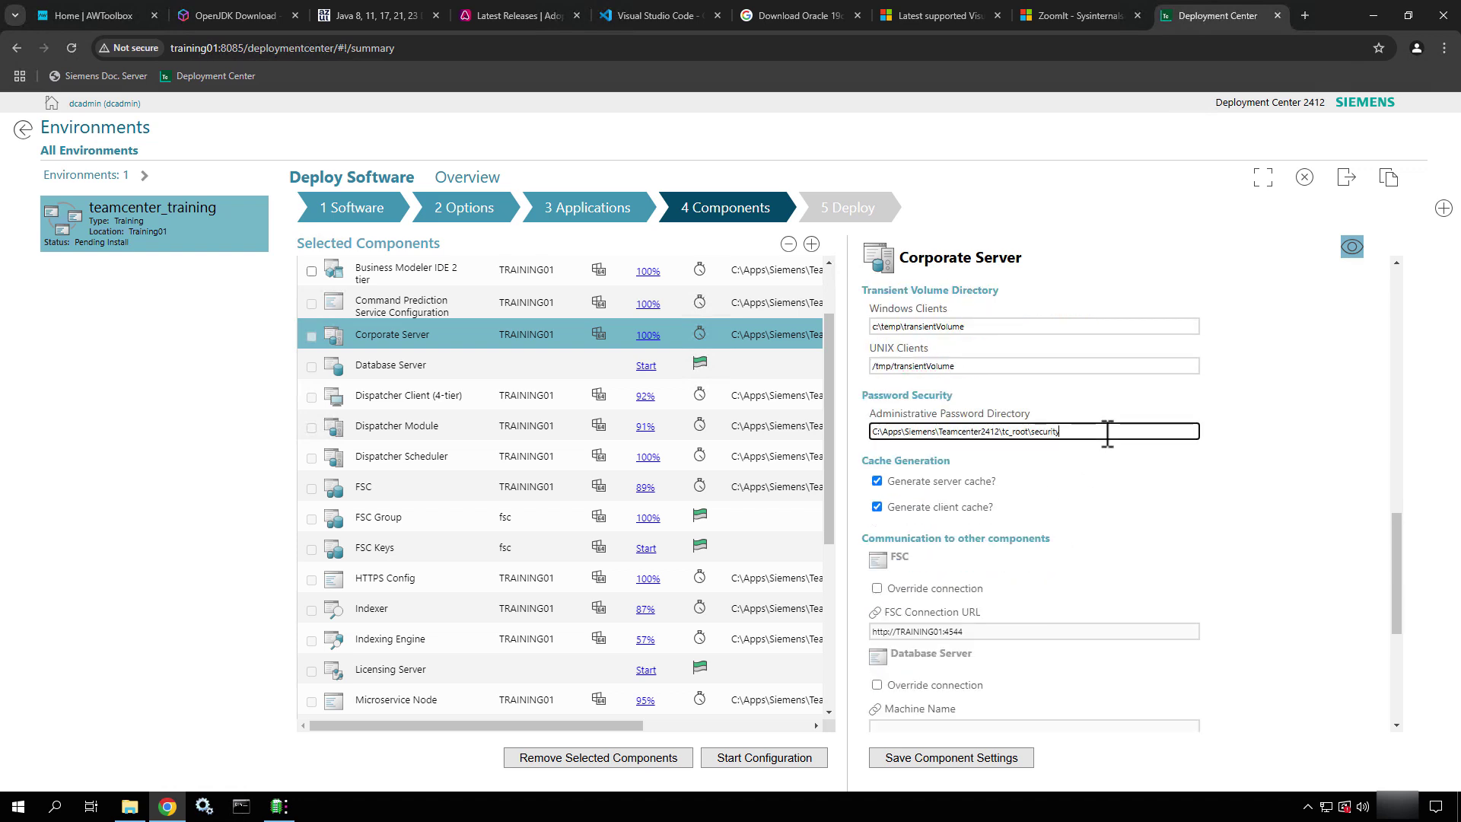
{"action": "left_click_drag", "start_coordinate": [1107, 432], "coordinate": [883, 392]}
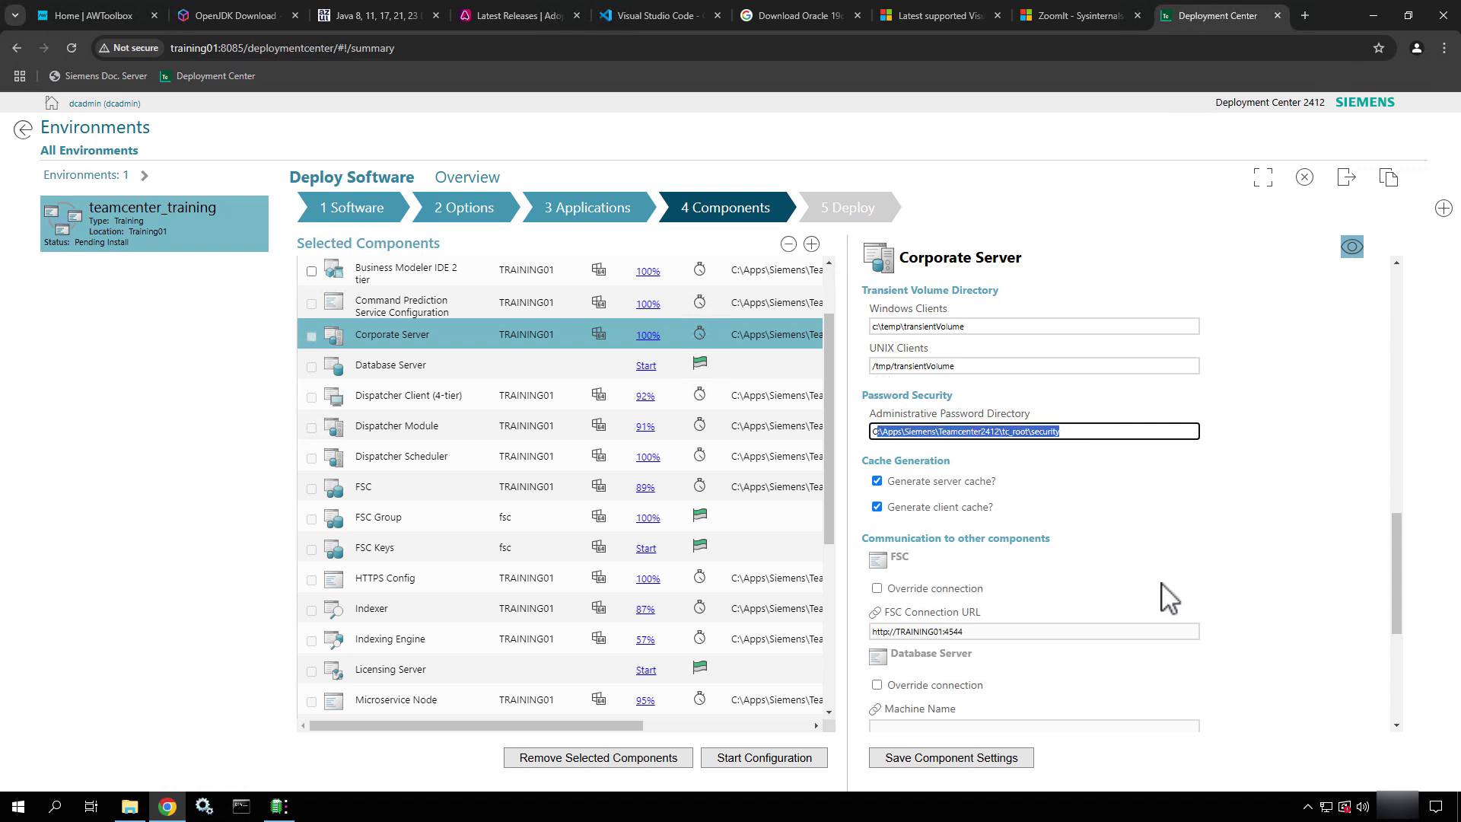
{"action": "scroll", "coordinate": [1168, 596], "scroll_direction": "down", "scroll_amount": 2}
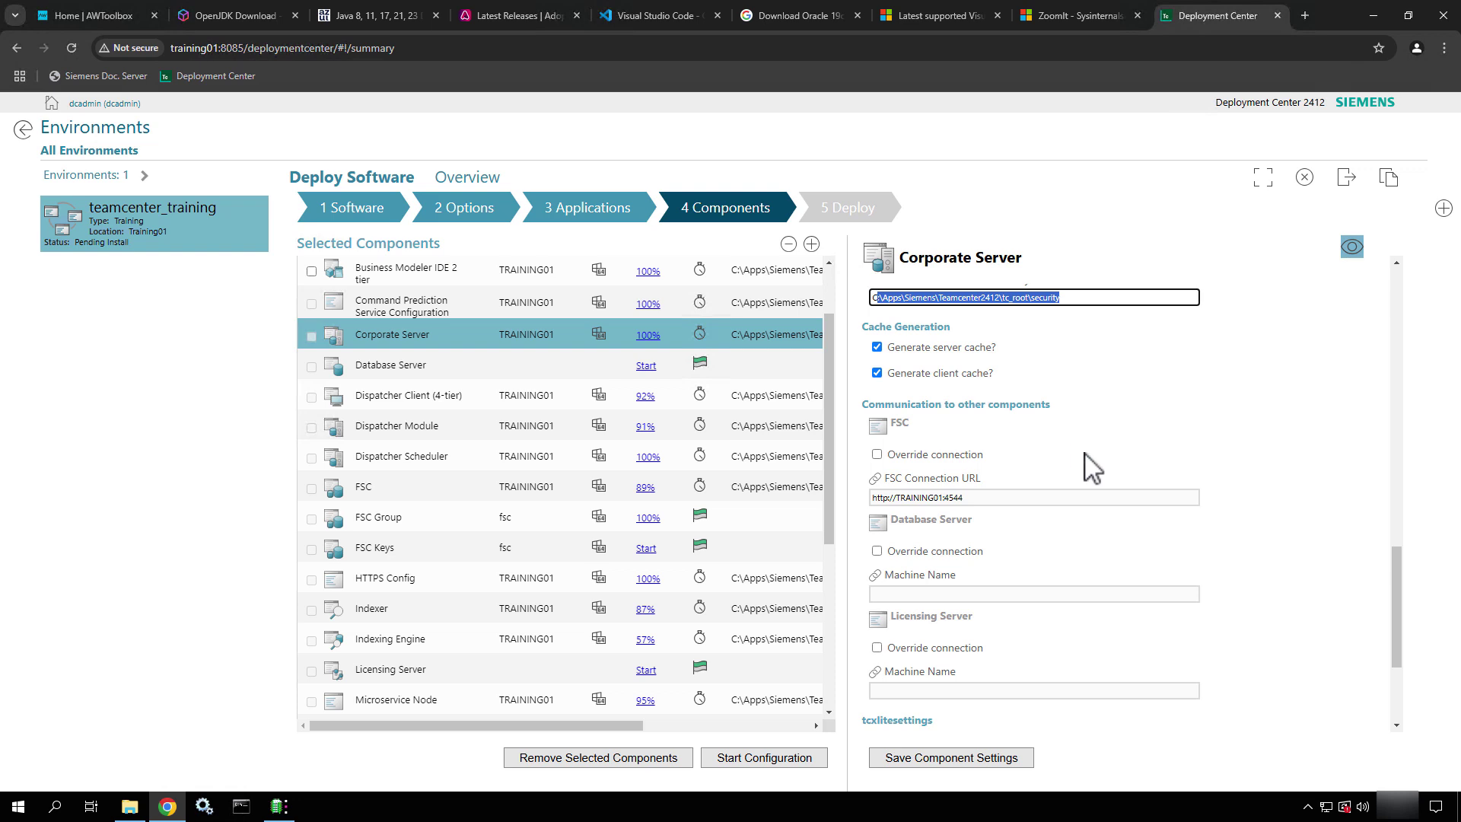
{"action": "scroll", "coordinate": [1102, 487], "scroll_direction": "down", "scroll_amount": 3}
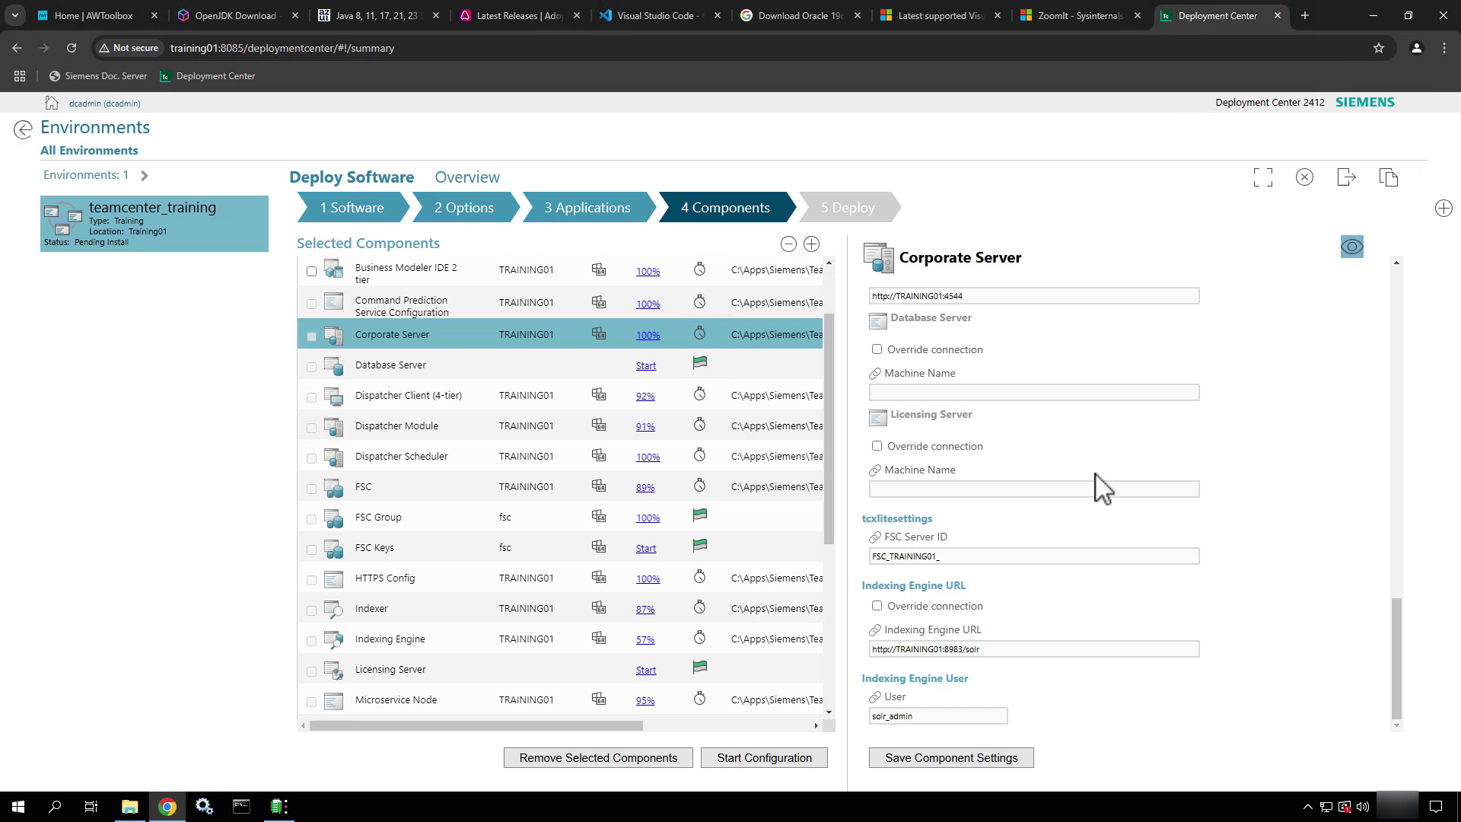
{"action": "scroll", "coordinate": [1101, 487], "scroll_direction": "up", "scroll_amount": 15}
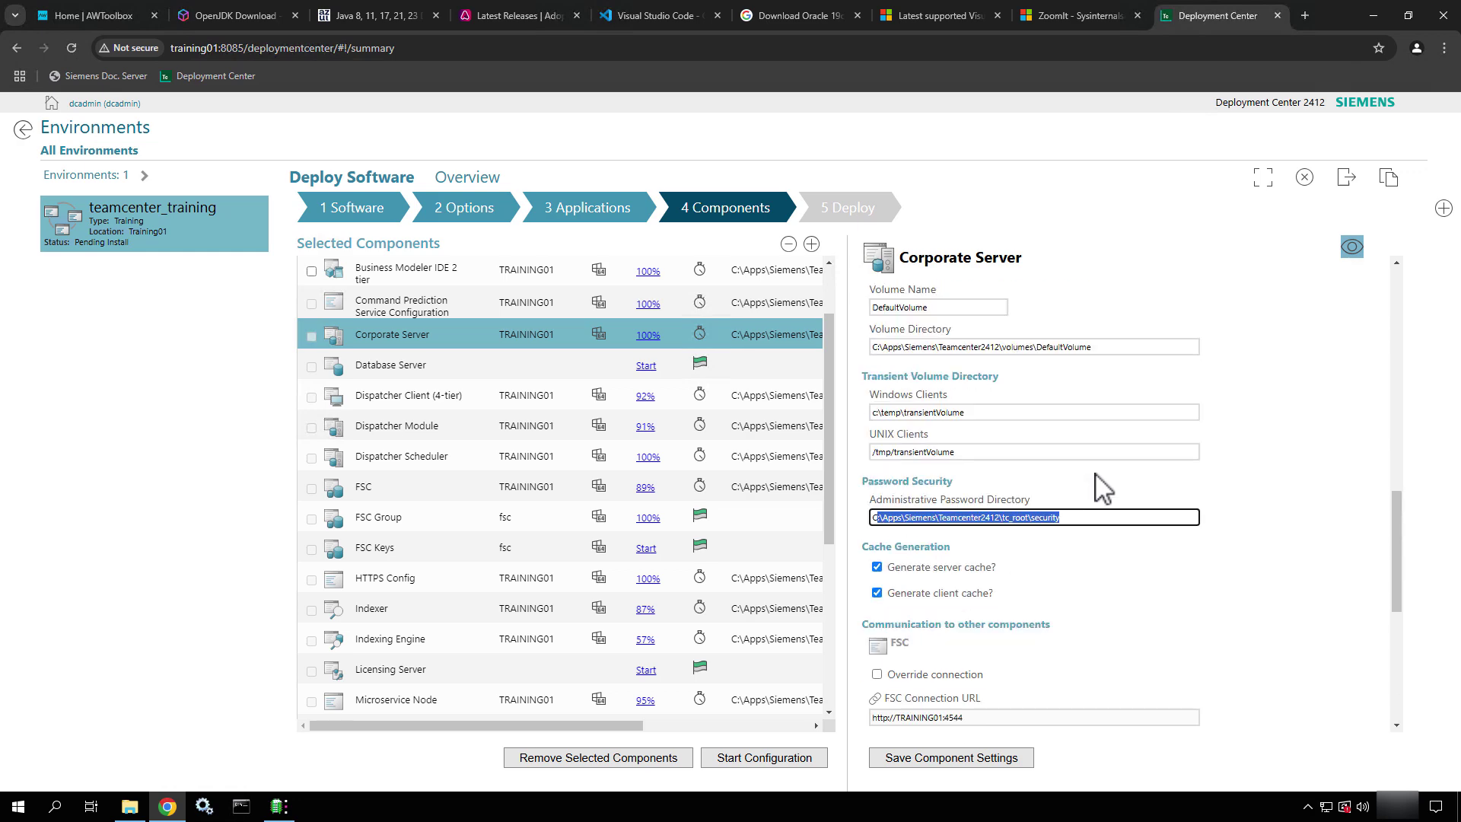
{"action": "left_click", "coordinate": [923, 767]}
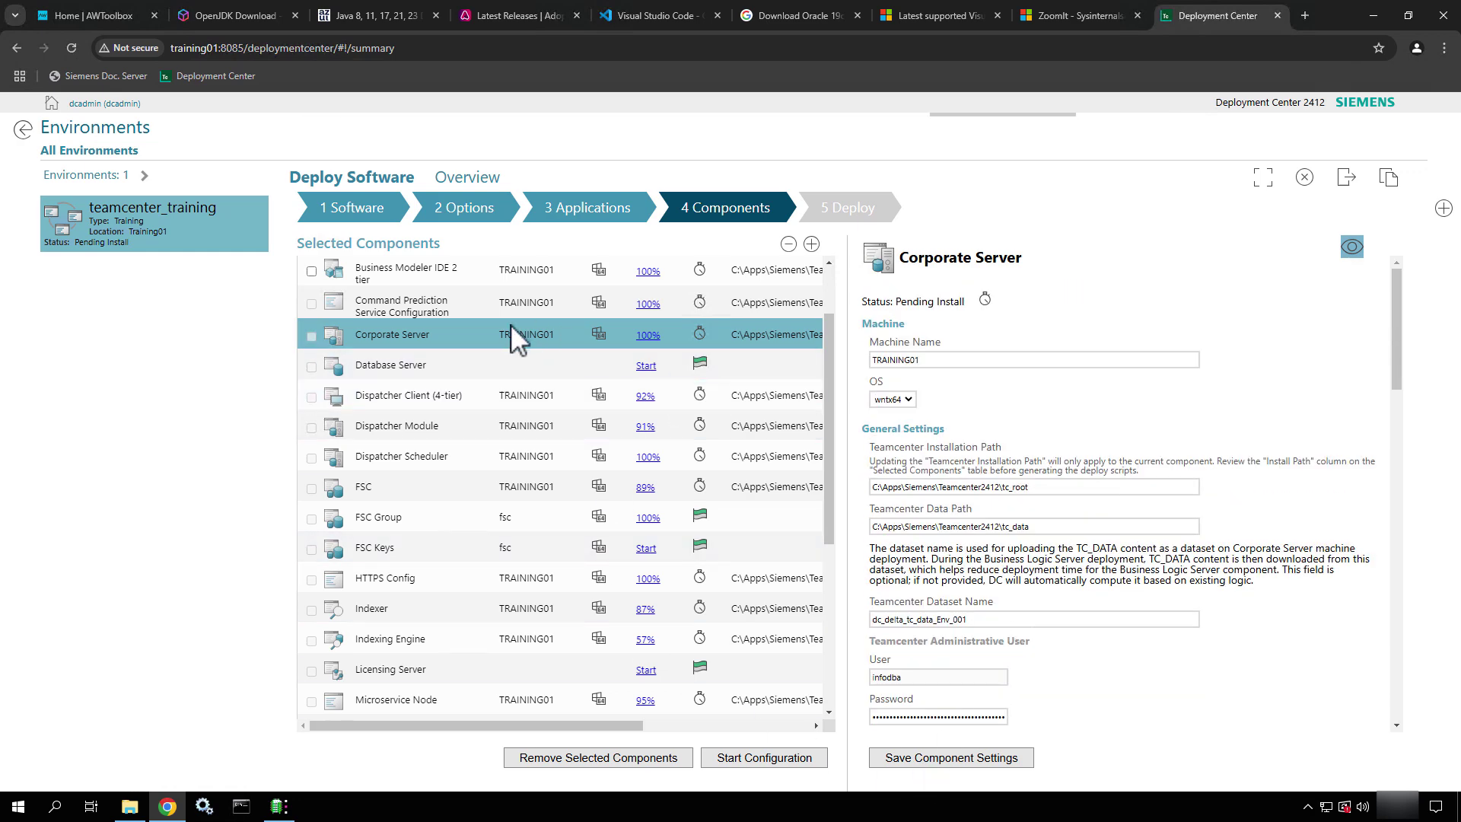
Set the Database Server machine name to TRAINING01, keeping wntx64 as the operating system
{"action": "left_click", "coordinate": [494, 365]}
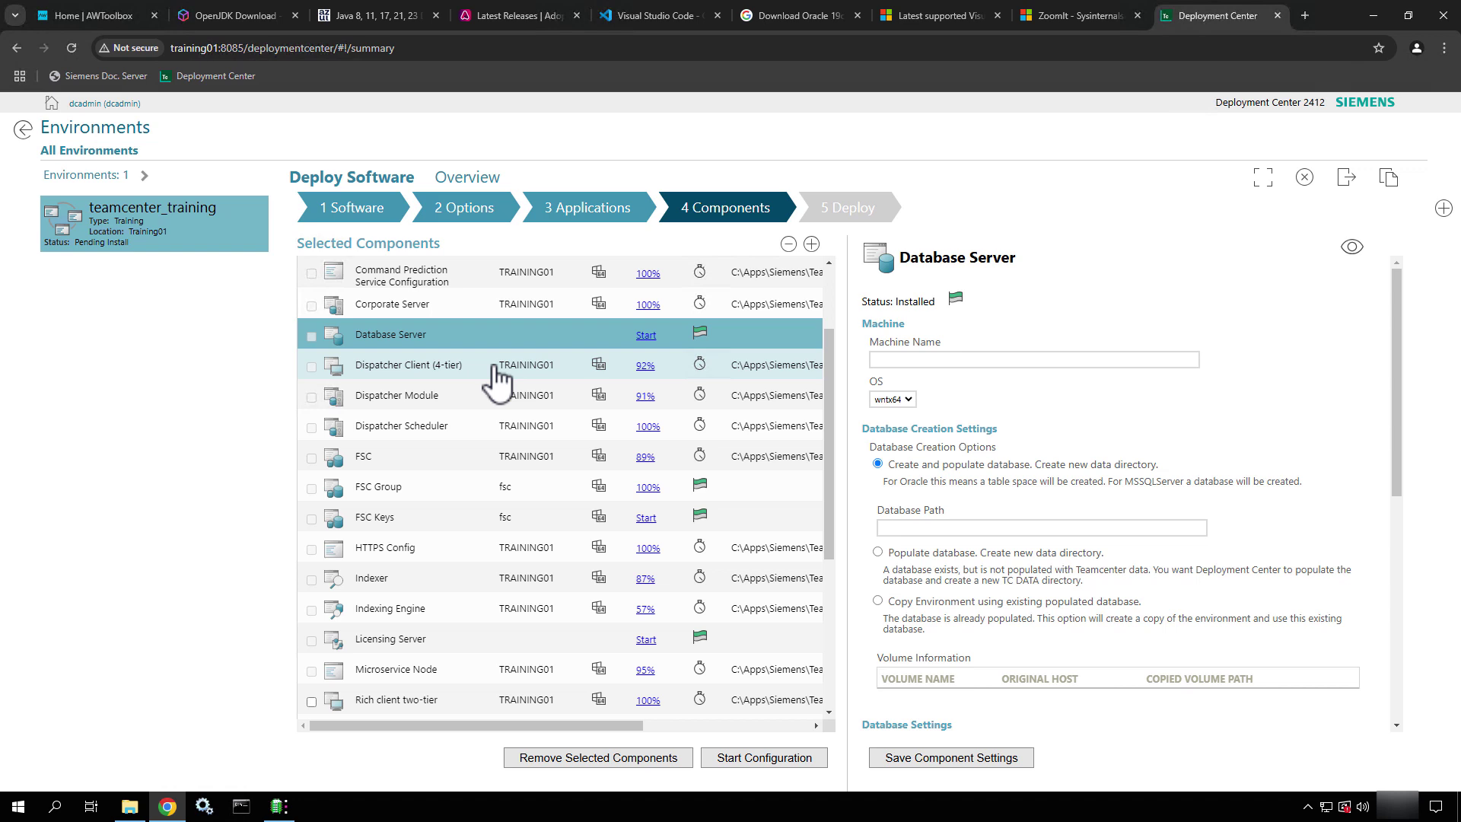
{"action": "left_click", "coordinate": [947, 360]}
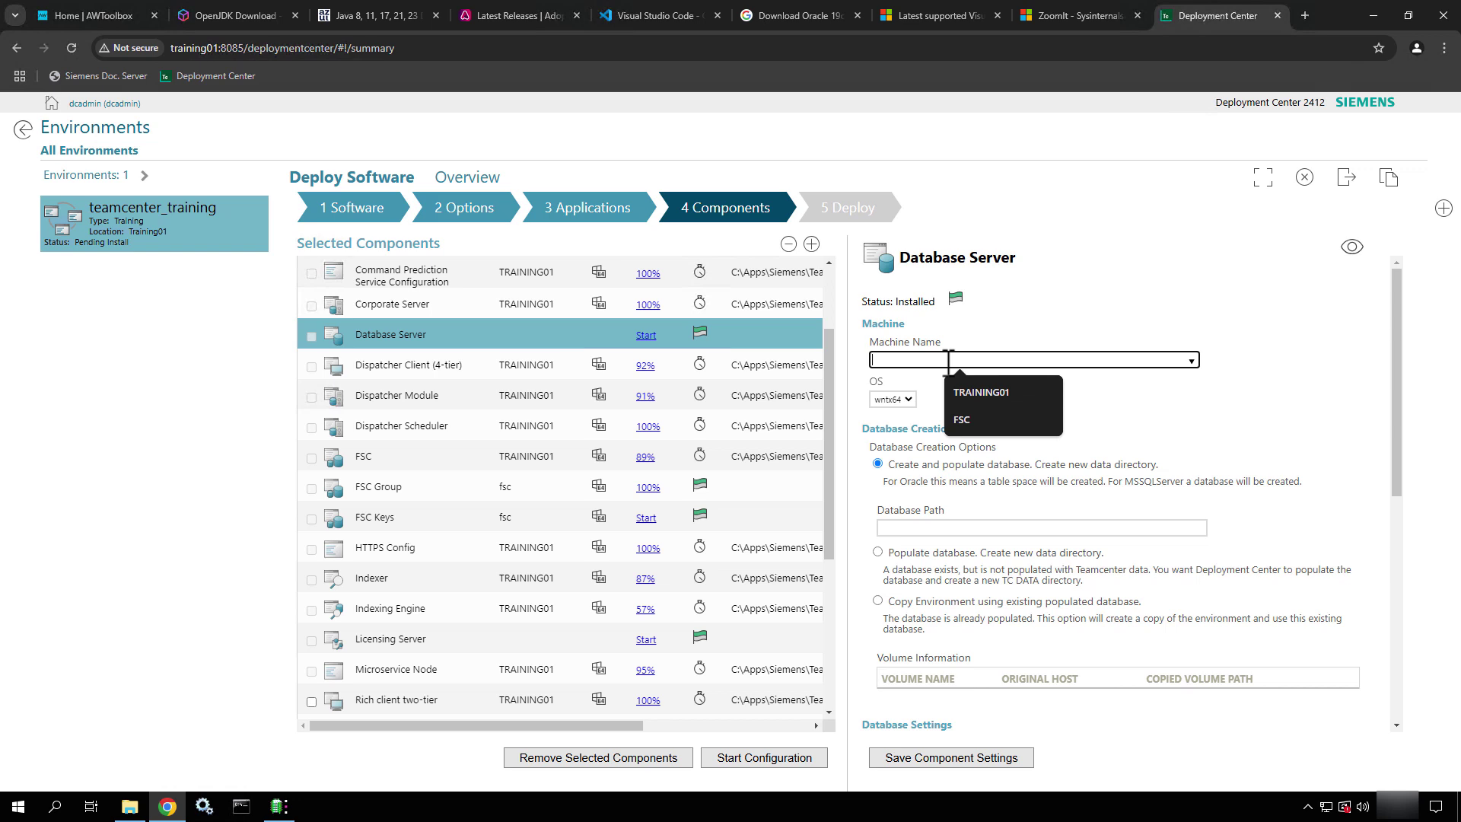
{"action": "left_click", "coordinate": [975, 396]}
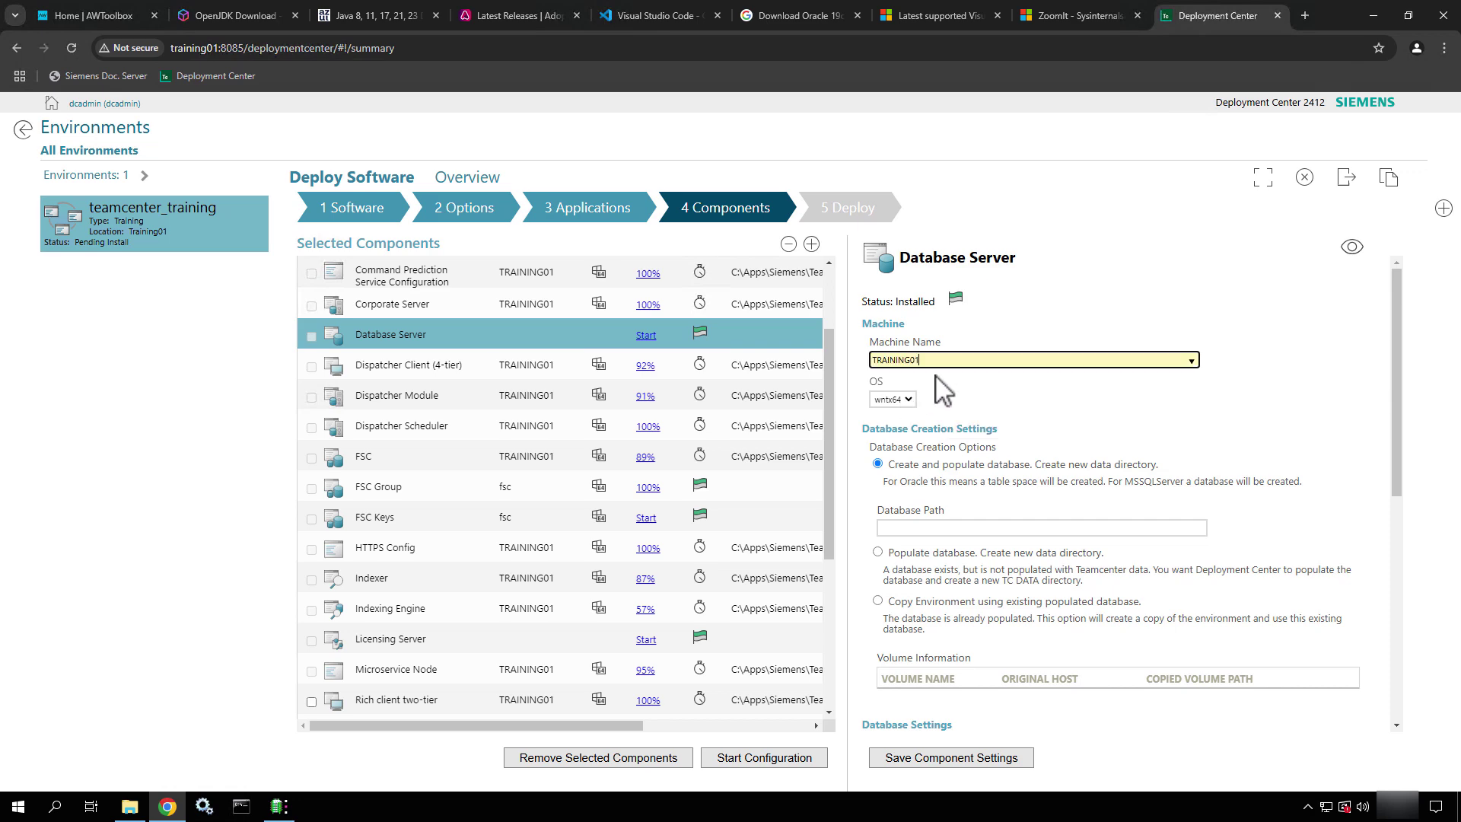
{"action": "scroll", "coordinate": [935, 377], "scroll_direction": "down", "scroll_amount": 3}
{"action": "scroll", "coordinate": [935, 377], "scroll_direction": "up", "scroll_amount": 2}
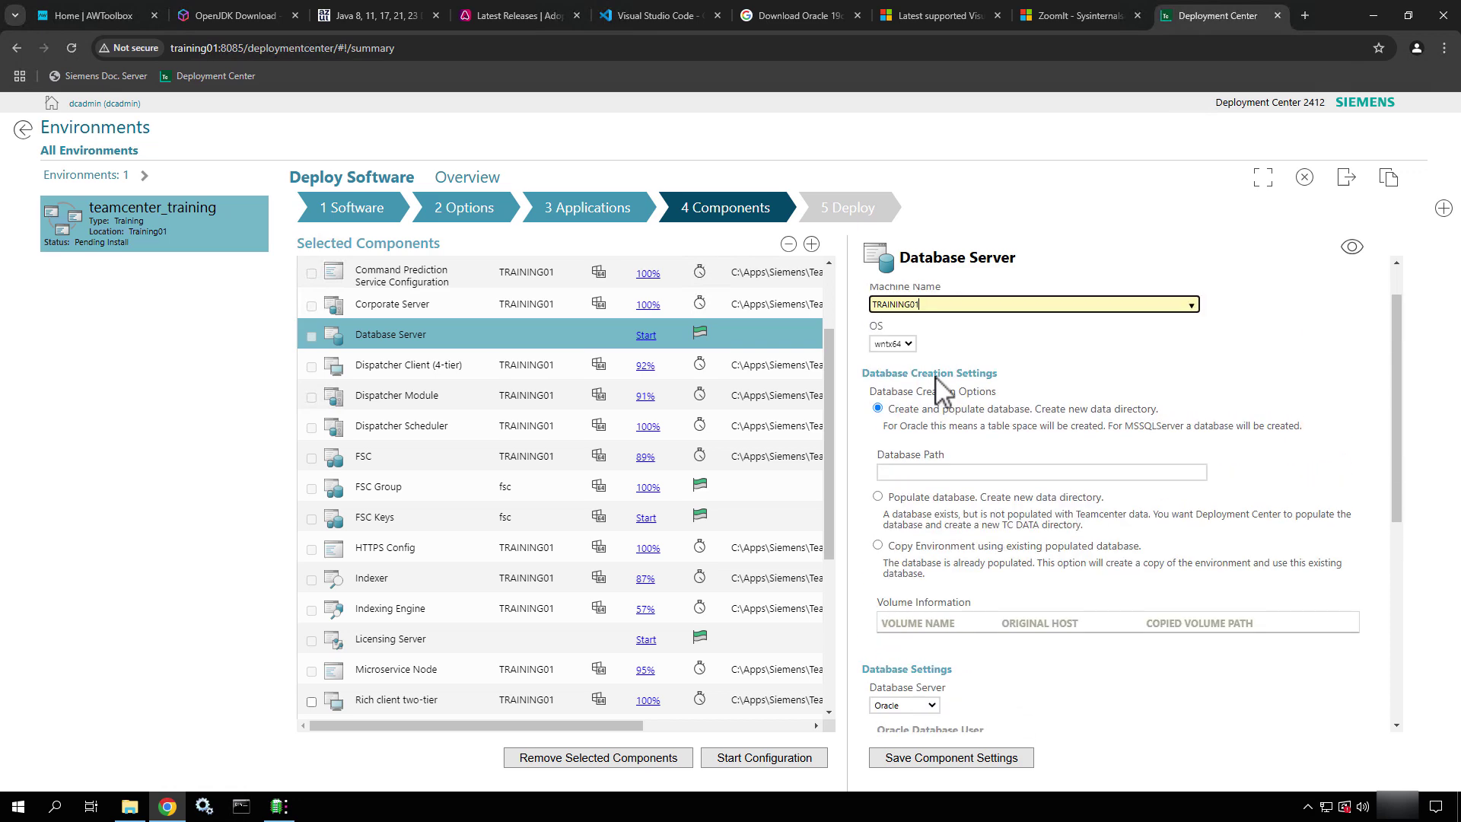
{"action": "left_click", "coordinate": [910, 345]}
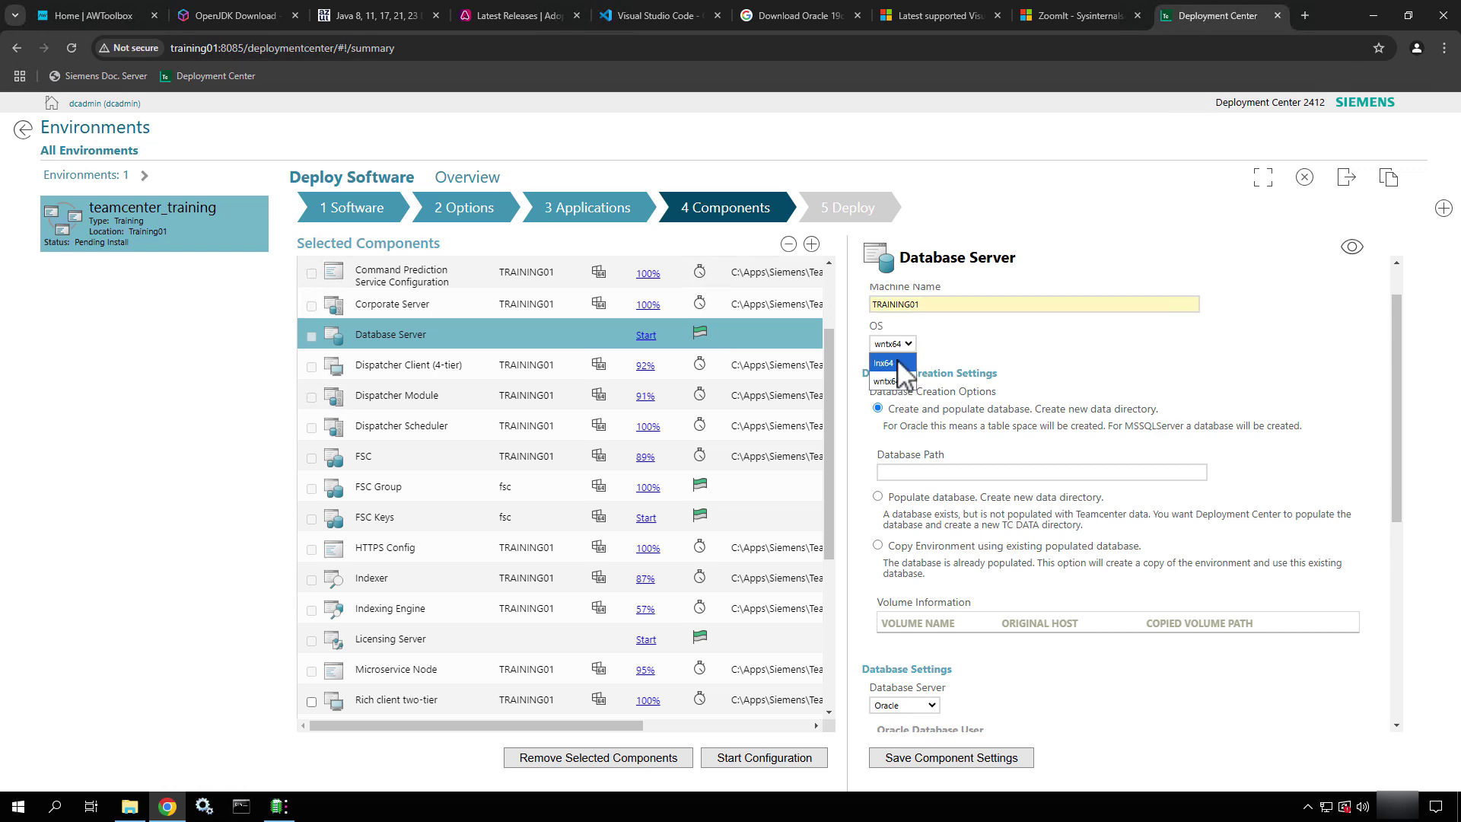
{"action": "left_click", "coordinate": [1042, 356]}
{"action": "scroll", "coordinate": [989, 381], "scroll_direction": "down", "scroll_amount": 1}
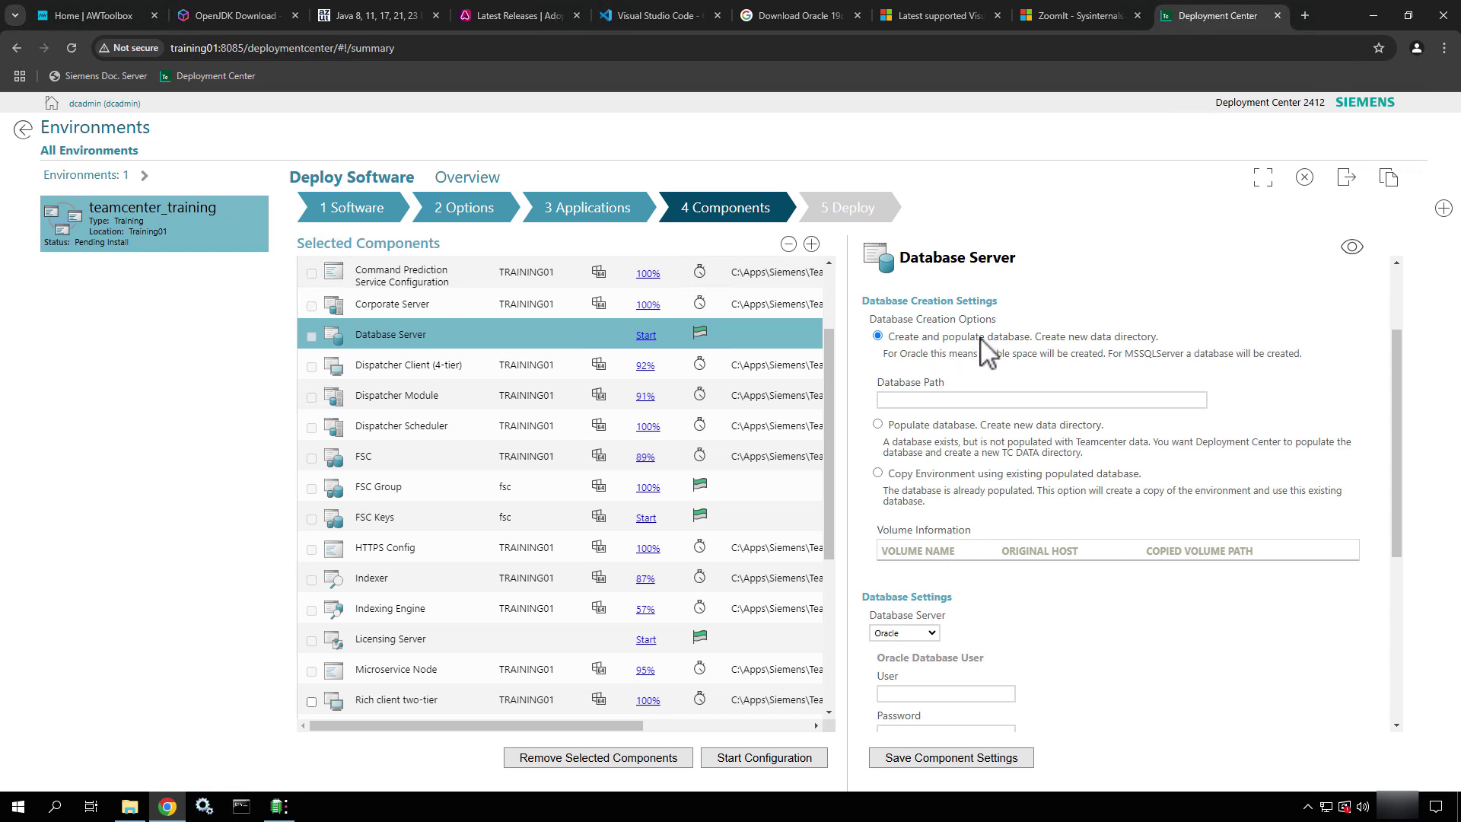
{"action": "key", "text": "ctrl+2"}
{"action": "left_click_drag", "start_coordinate": [847, 322], "coordinate": [1176, 564], "text": "ctrl"}
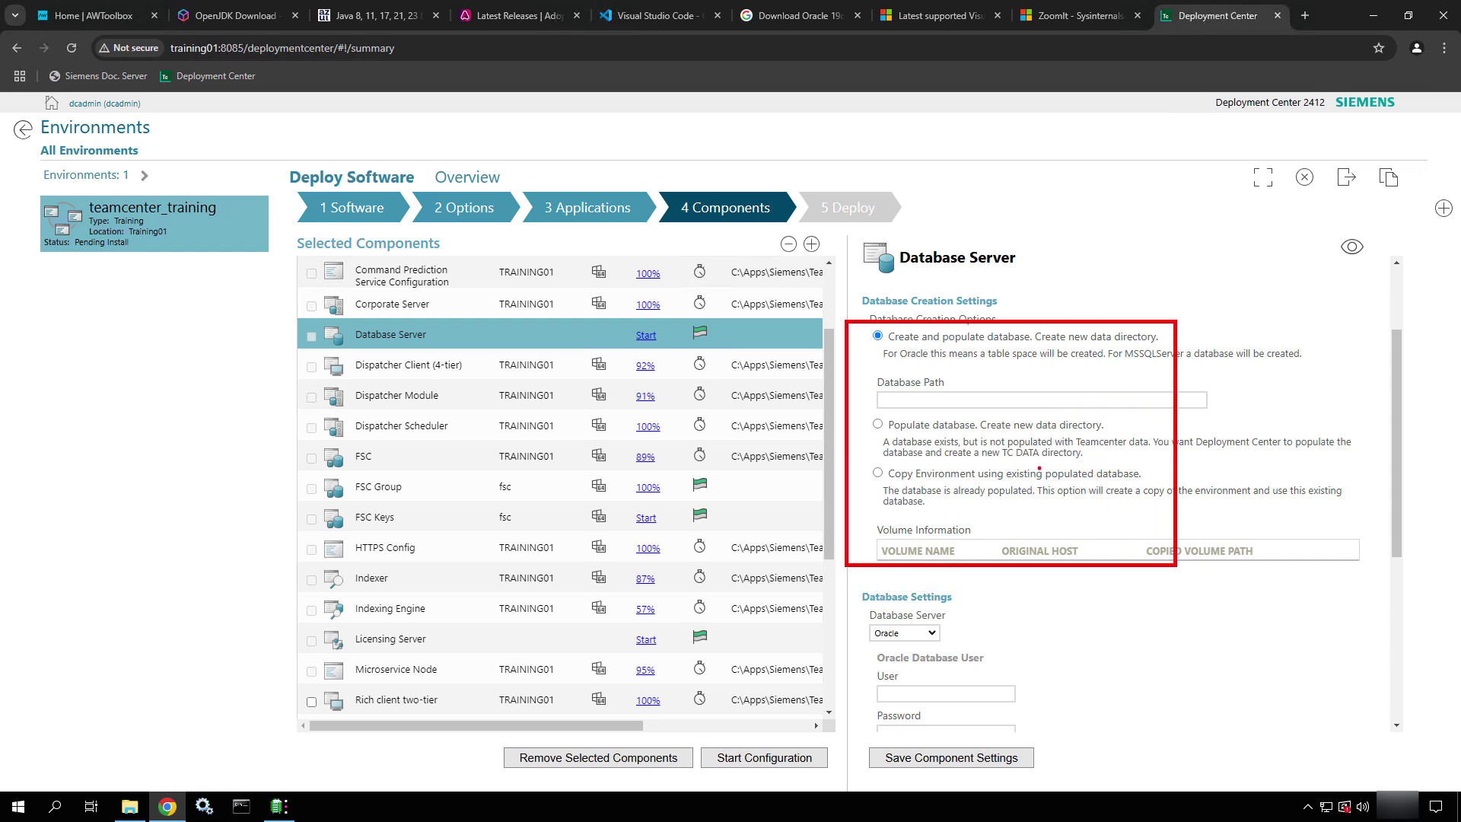
{"action": "mouse_move", "coordinate": [855, 464]}
{"action": "left_mouse_down", "text": "ctrl"}
{"action": "mouse_move", "coordinate": [939, 493]}
{"action": "mouse_move", "coordinate": [1157, 511]}
{"action": "left_mouse_up", "text": "ctrl"}
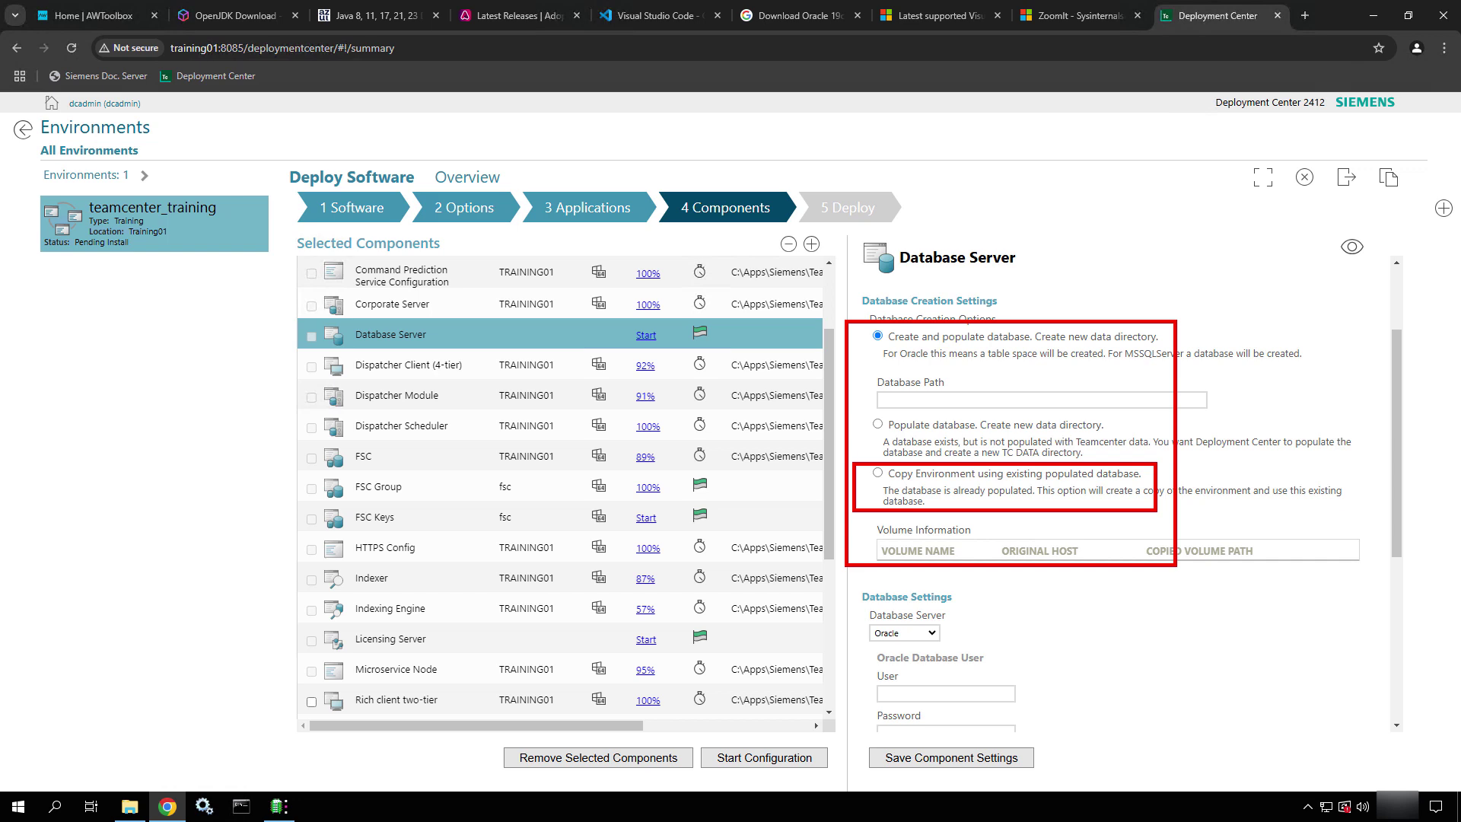
{"action": "key", "text": "e"}
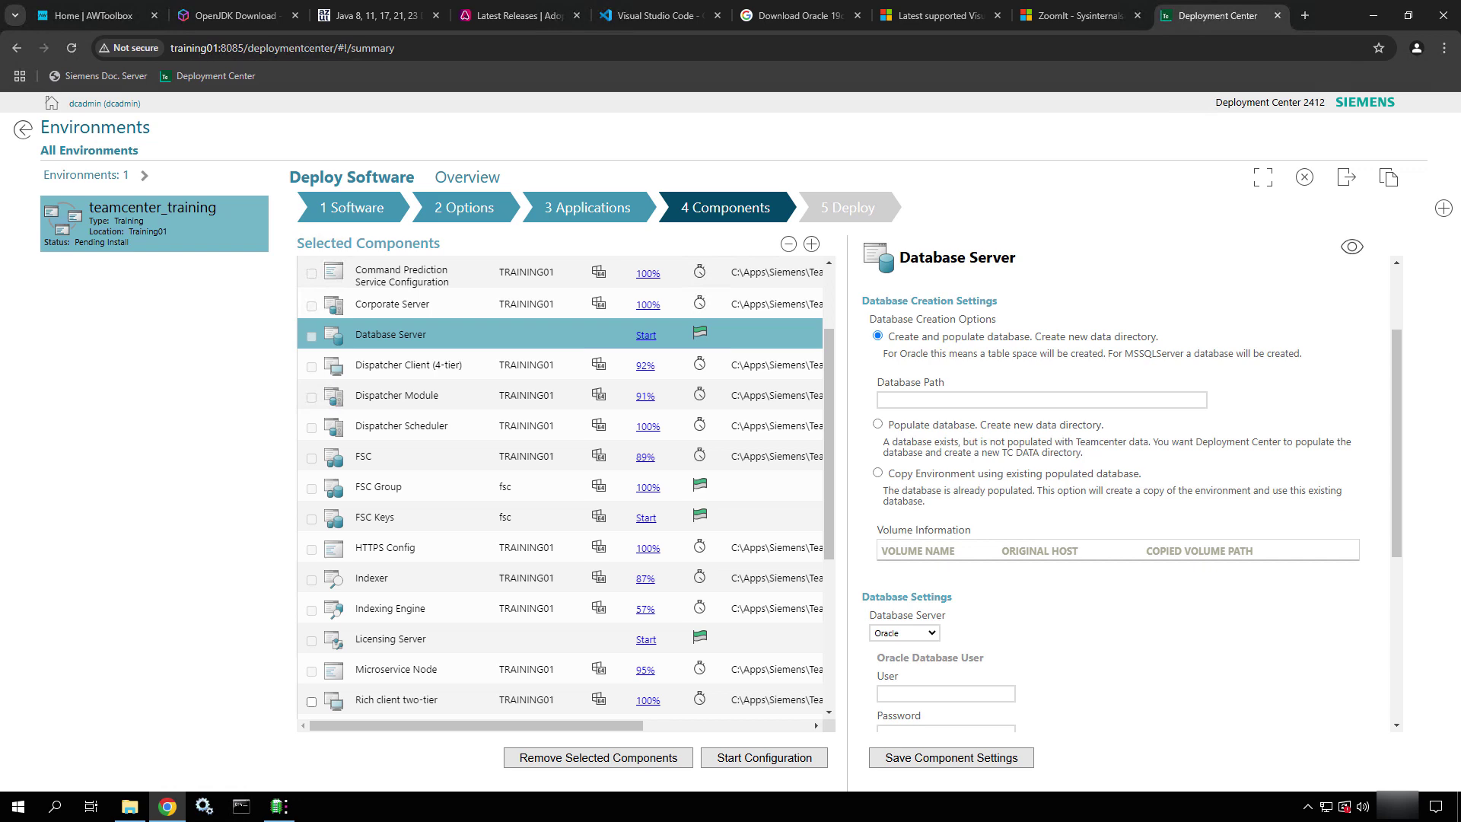
{"action": "mouse_move", "coordinate": [864, 317]}
{"action": "left_mouse_down", "text": "ctrl"}
{"action": "mouse_move", "coordinate": [1162, 388]}
{"action": "mouse_move", "coordinate": [1176, 378]}
{"action": "left_mouse_up", "text": "ctrl"}
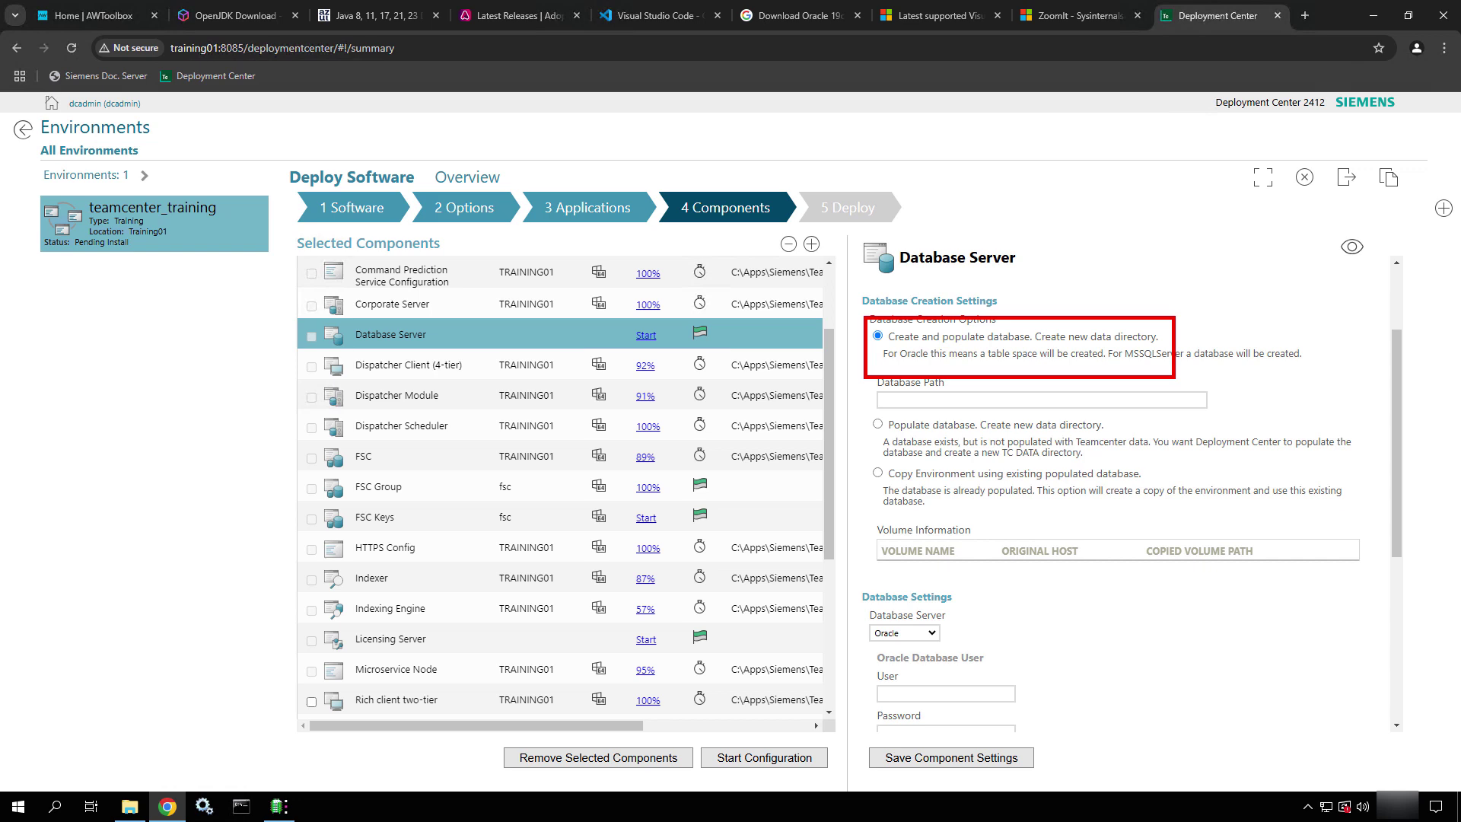
{"action": "key", "text": "Escape"}
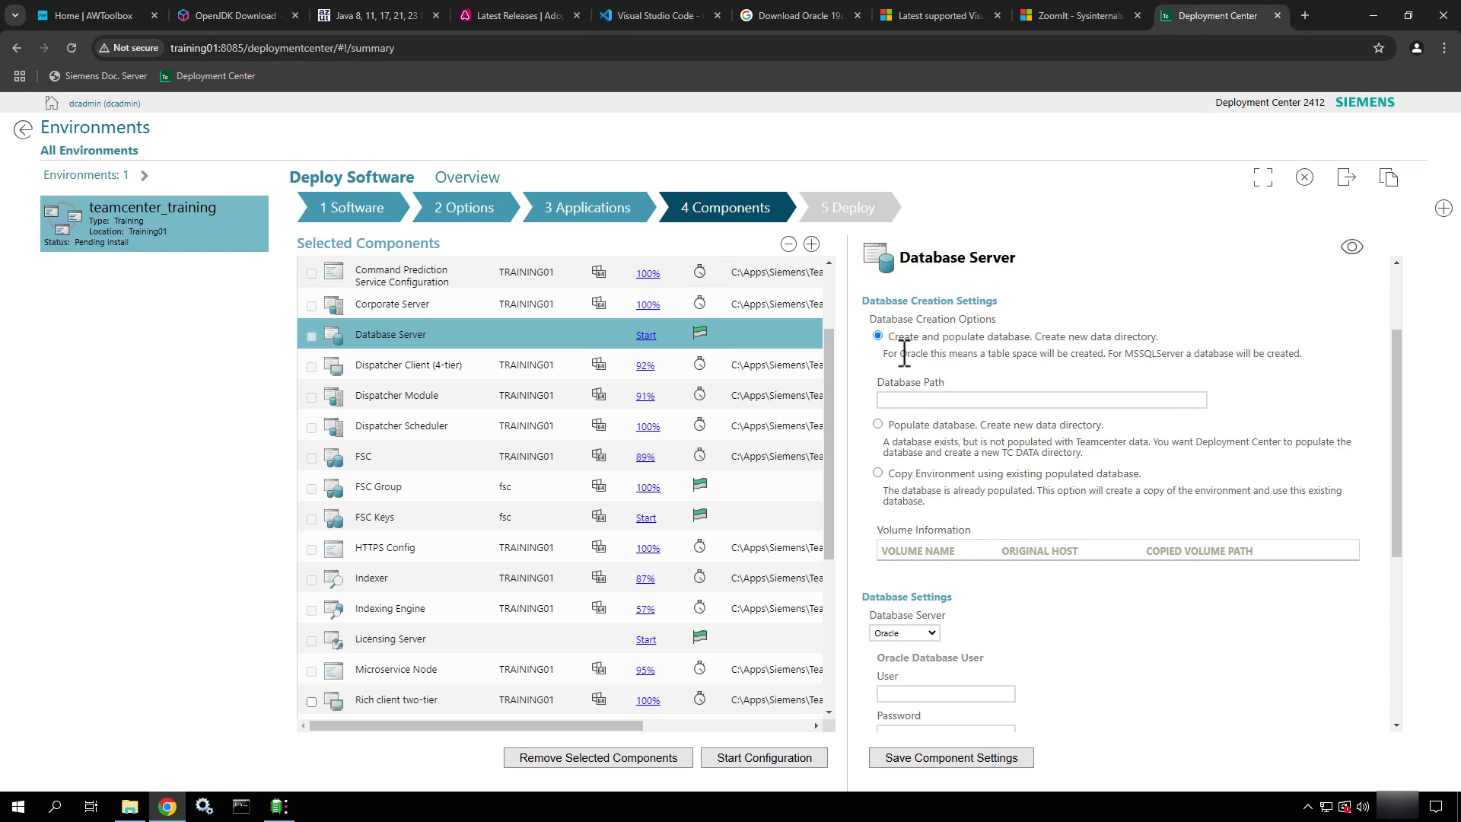
{"action": "left_click_drag", "start_coordinate": [889, 352], "coordinate": [1319, 366]}
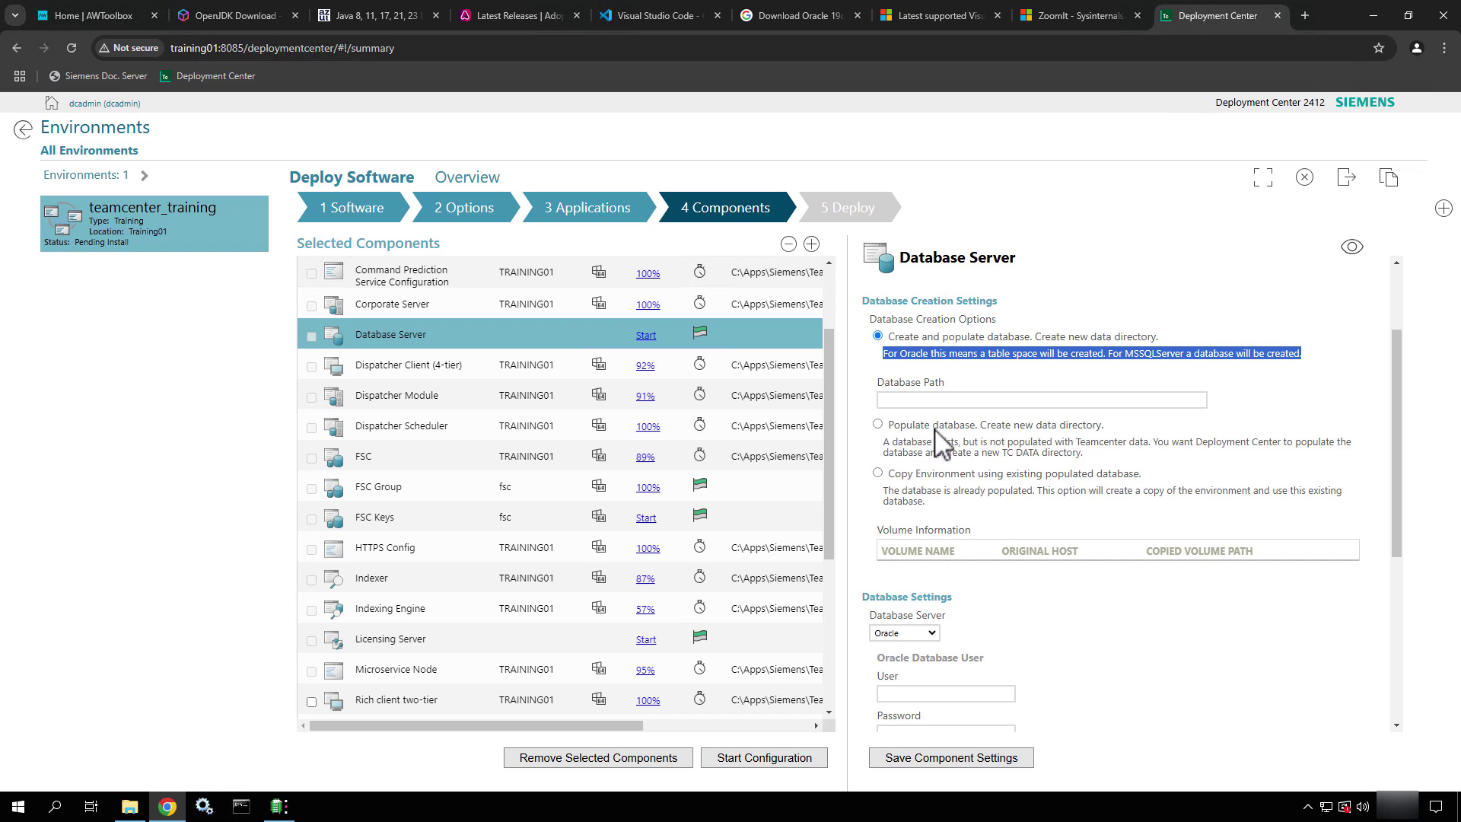
{"action": "left_click_drag", "start_coordinate": [943, 337], "coordinate": [1032, 337]}
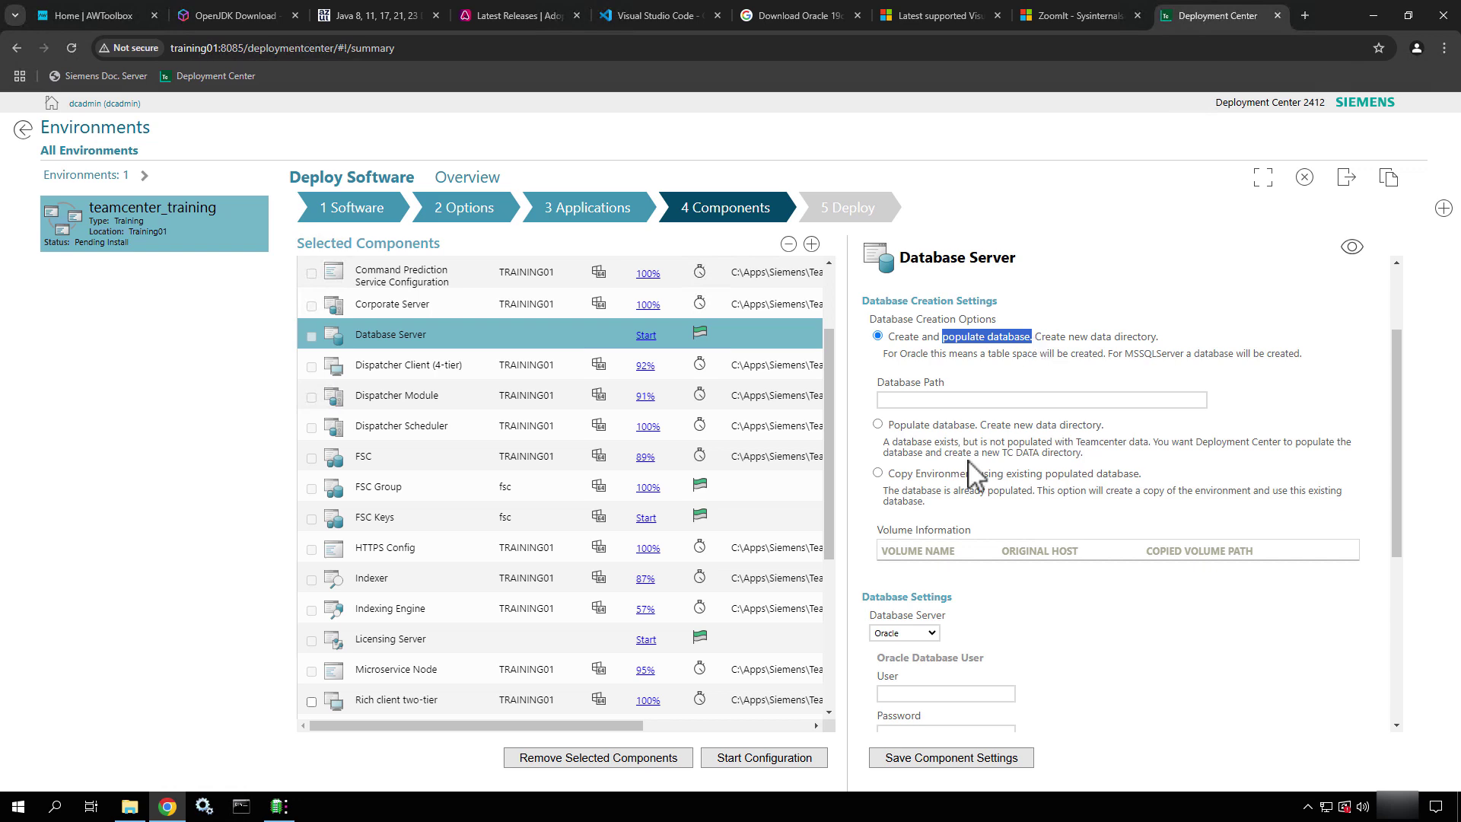
{"action": "left_click", "coordinate": [914, 426]}
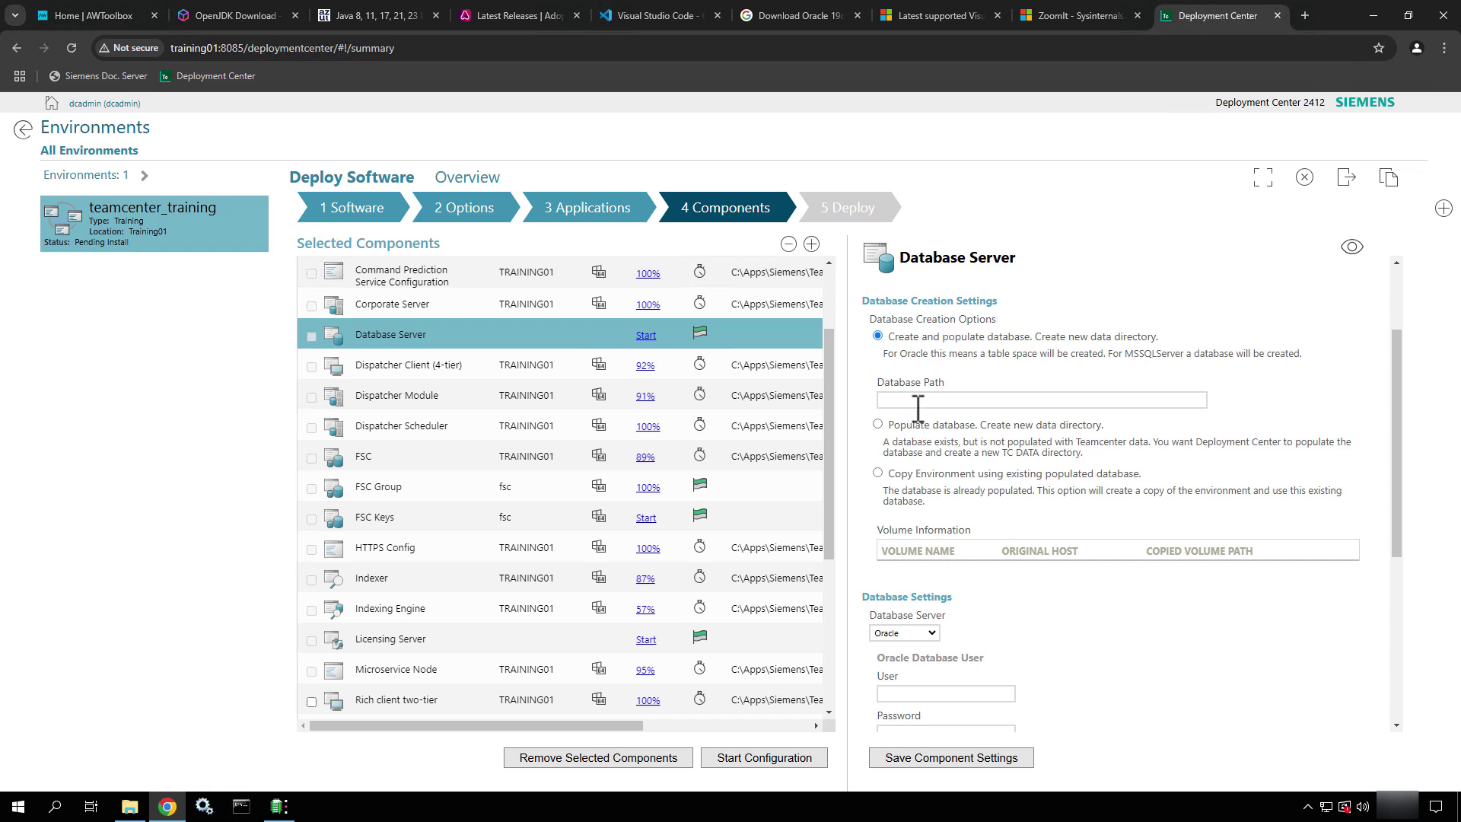
{"action": "left_click_drag", "start_coordinate": [952, 390], "coordinate": [1046, 339], "text": "ctrl+shift"}
{"action": "key", "text": "Escape"}
Choose Populate database and switch the database server type to MSSQLServer (port 1433, database tc)
{"action": "left_click", "coordinate": [879, 424]}
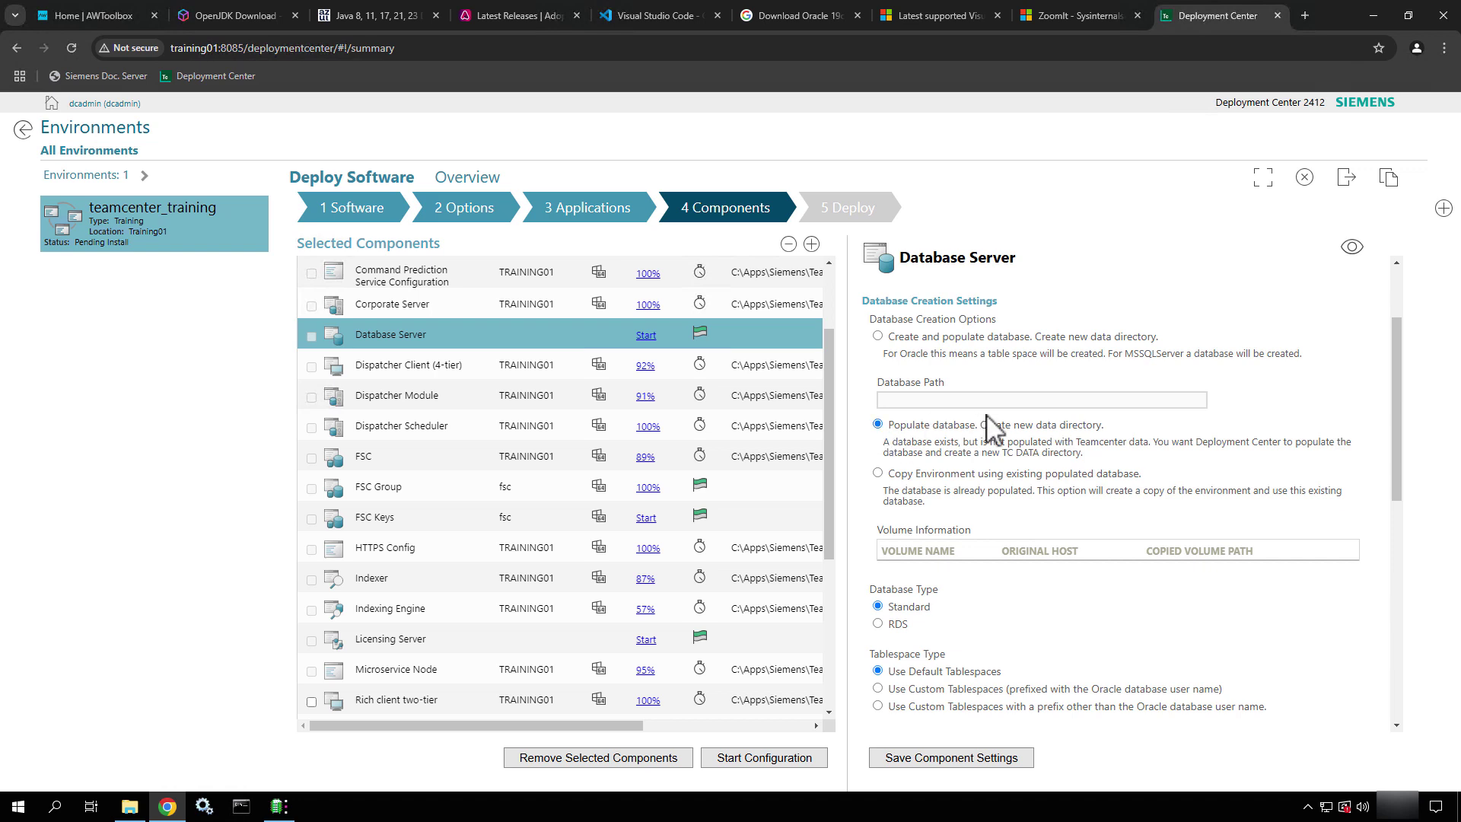
{"action": "scroll", "coordinate": [978, 442], "scroll_direction": "down", "scroll_amount": 1}
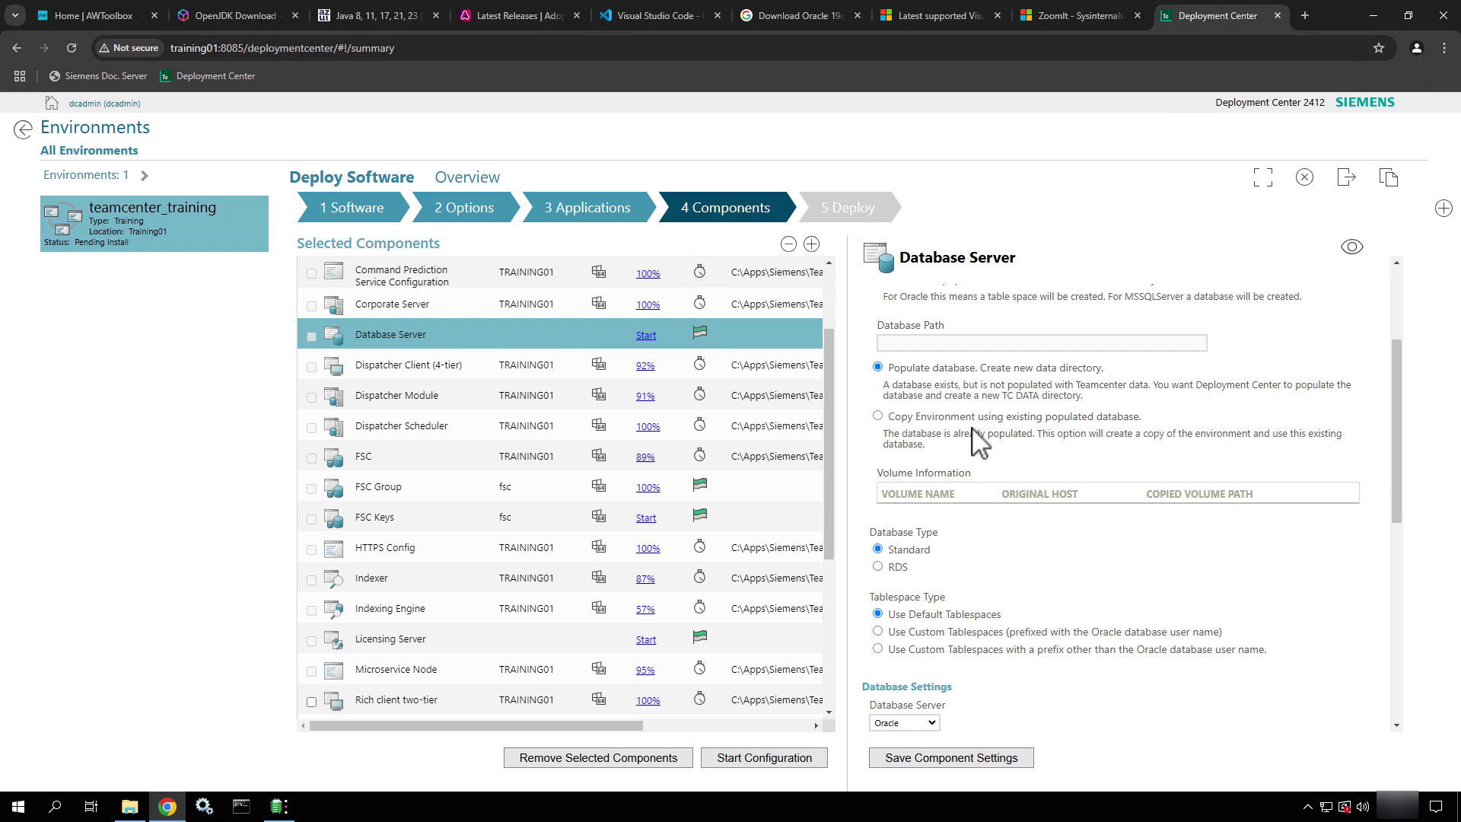
{"action": "scroll", "coordinate": [978, 441], "scroll_direction": "down", "scroll_amount": 3}
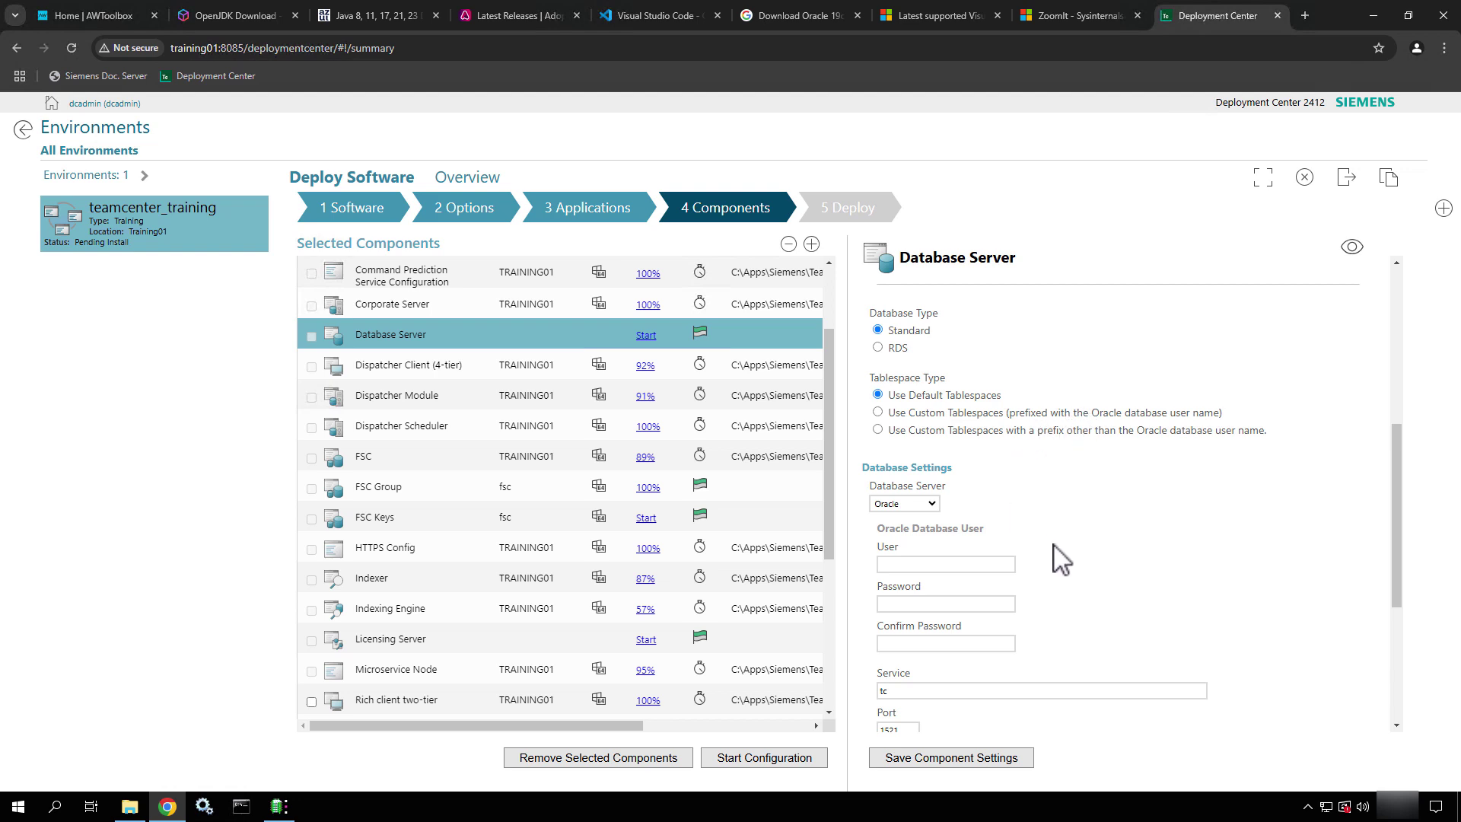
{"action": "scroll", "coordinate": [1061, 561], "scroll_direction": "down", "scroll_amount": 2}
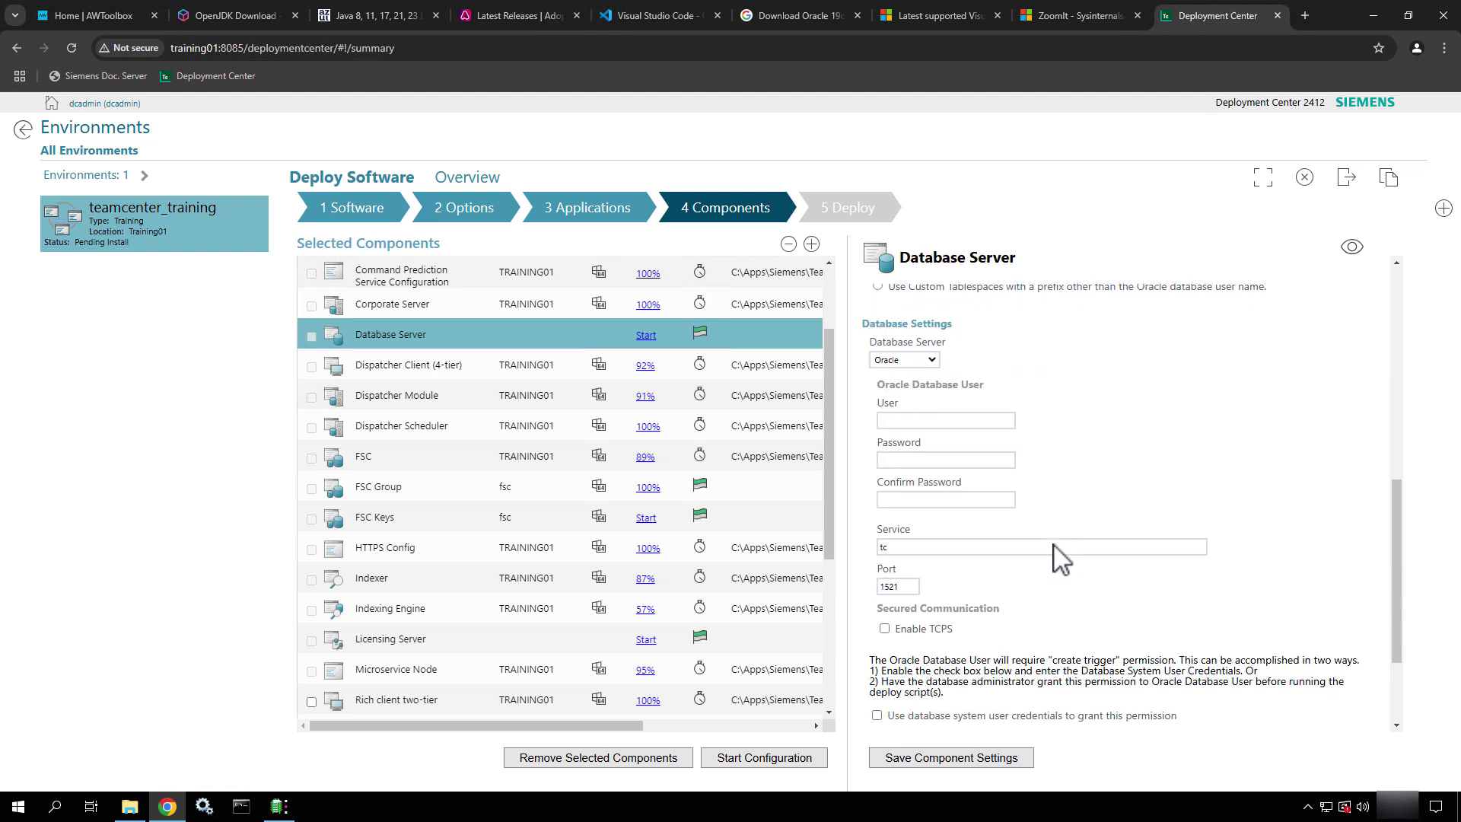
{"action": "left_click", "coordinate": [934, 361]}
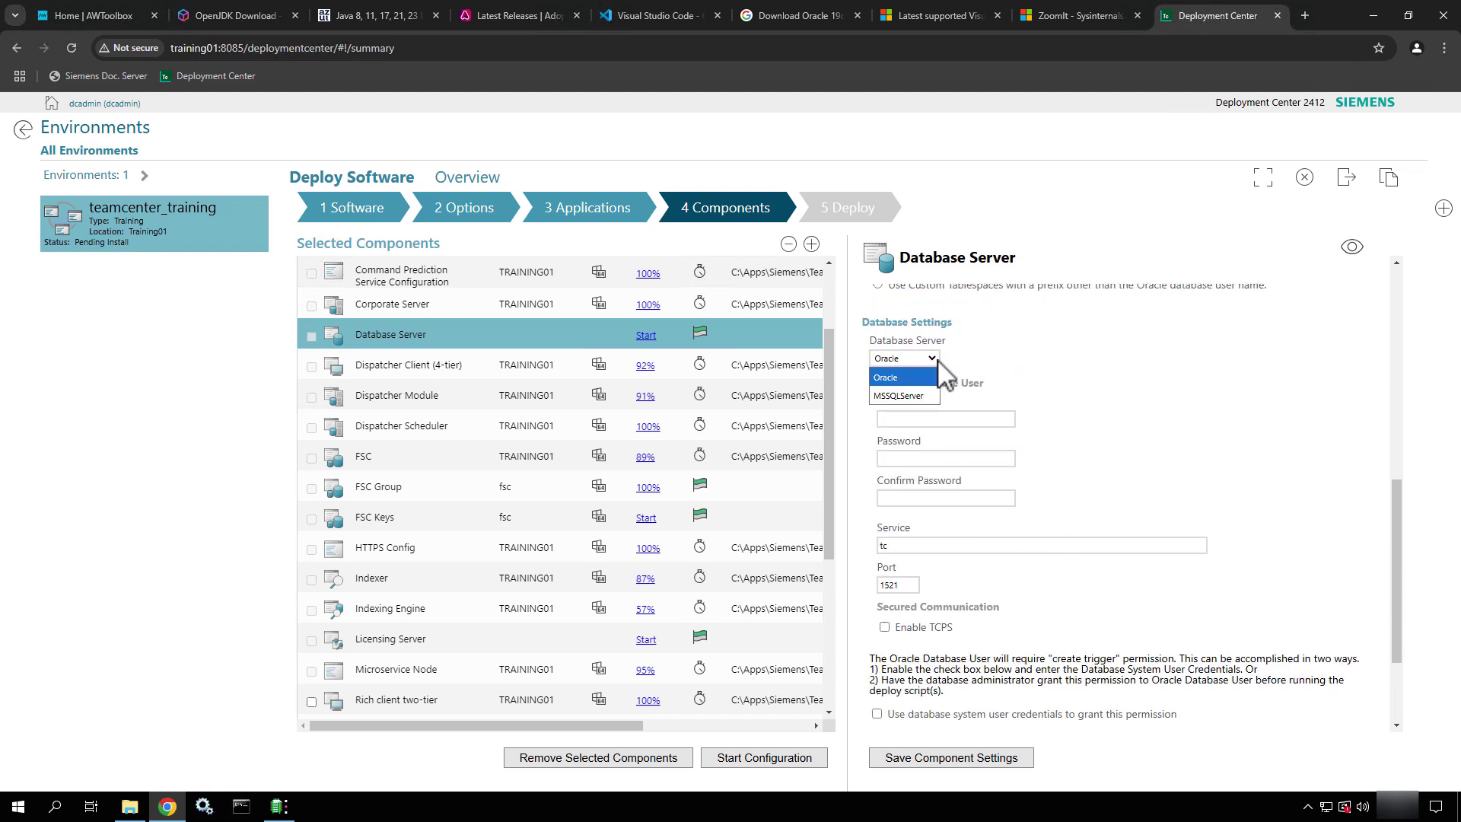
{"action": "left_click", "coordinate": [905, 396]}
{"action": "scroll", "coordinate": [1018, 411], "scroll_direction": "up", "scroll_amount": 2}
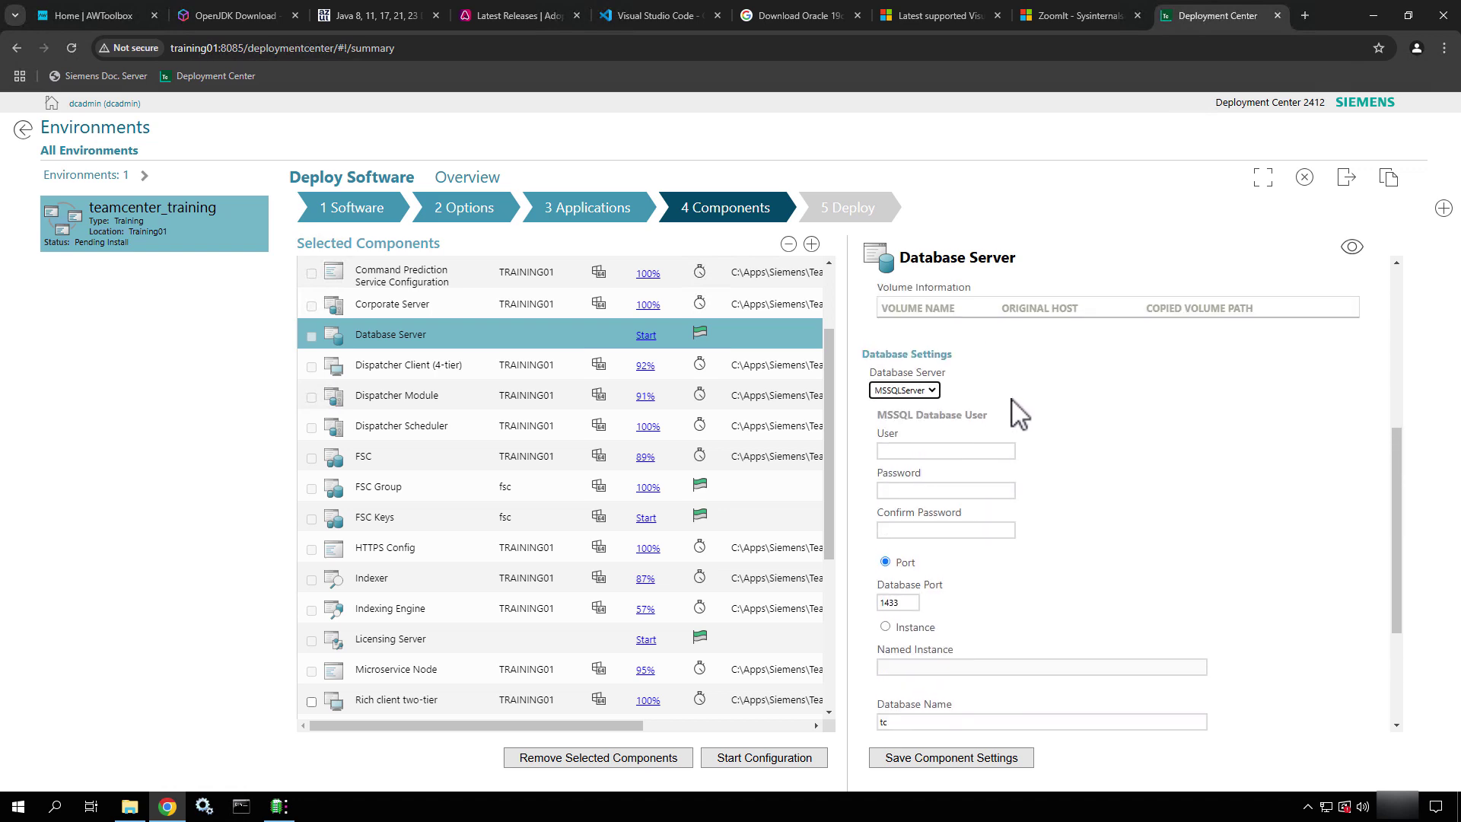
{"action": "scroll", "coordinate": [994, 565], "scroll_direction": "down", "scroll_amount": 2}
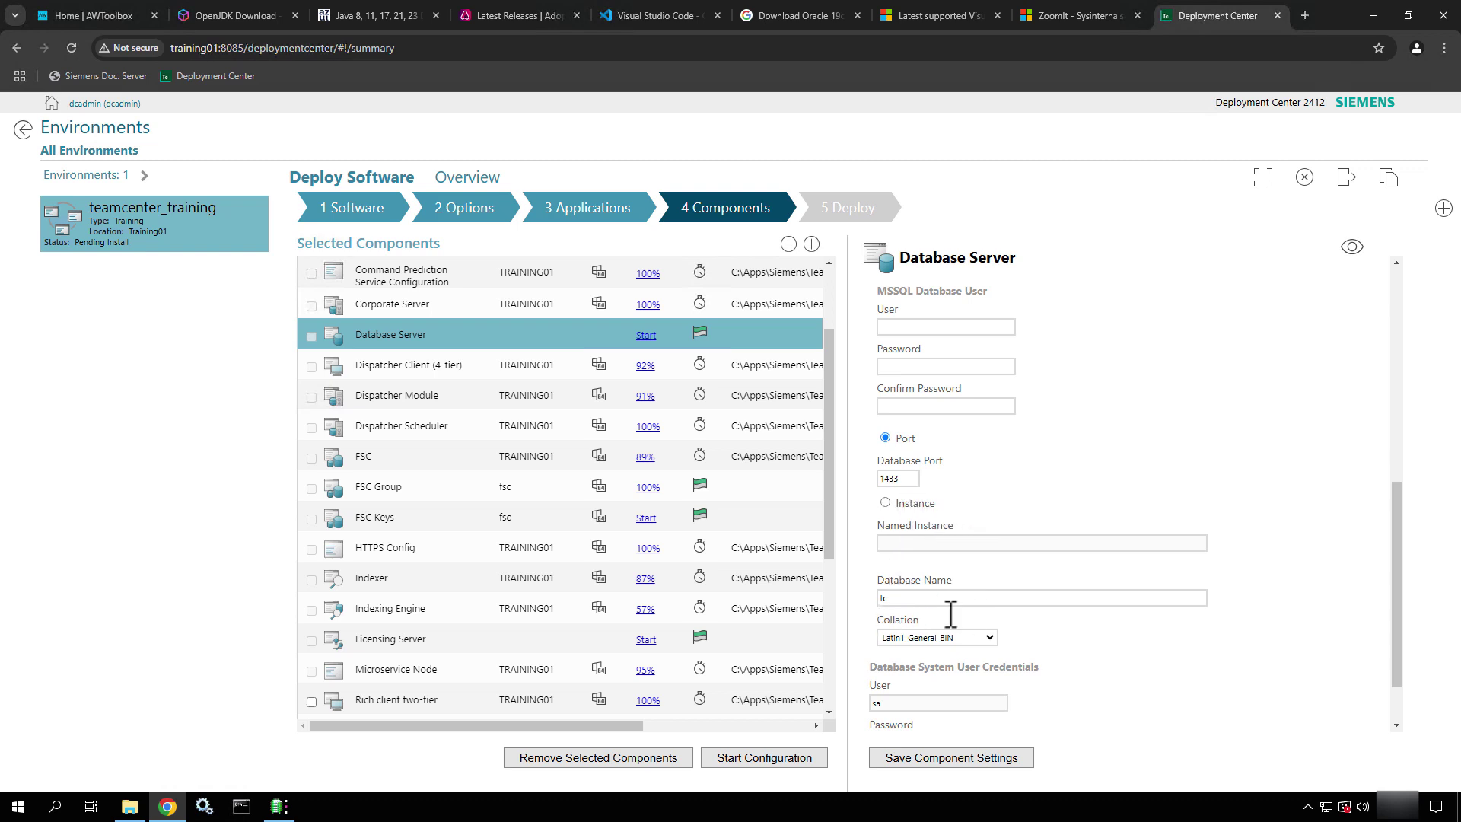
{"action": "scroll", "coordinate": [1081, 627], "scroll_direction": "down", "scroll_amount": 1}
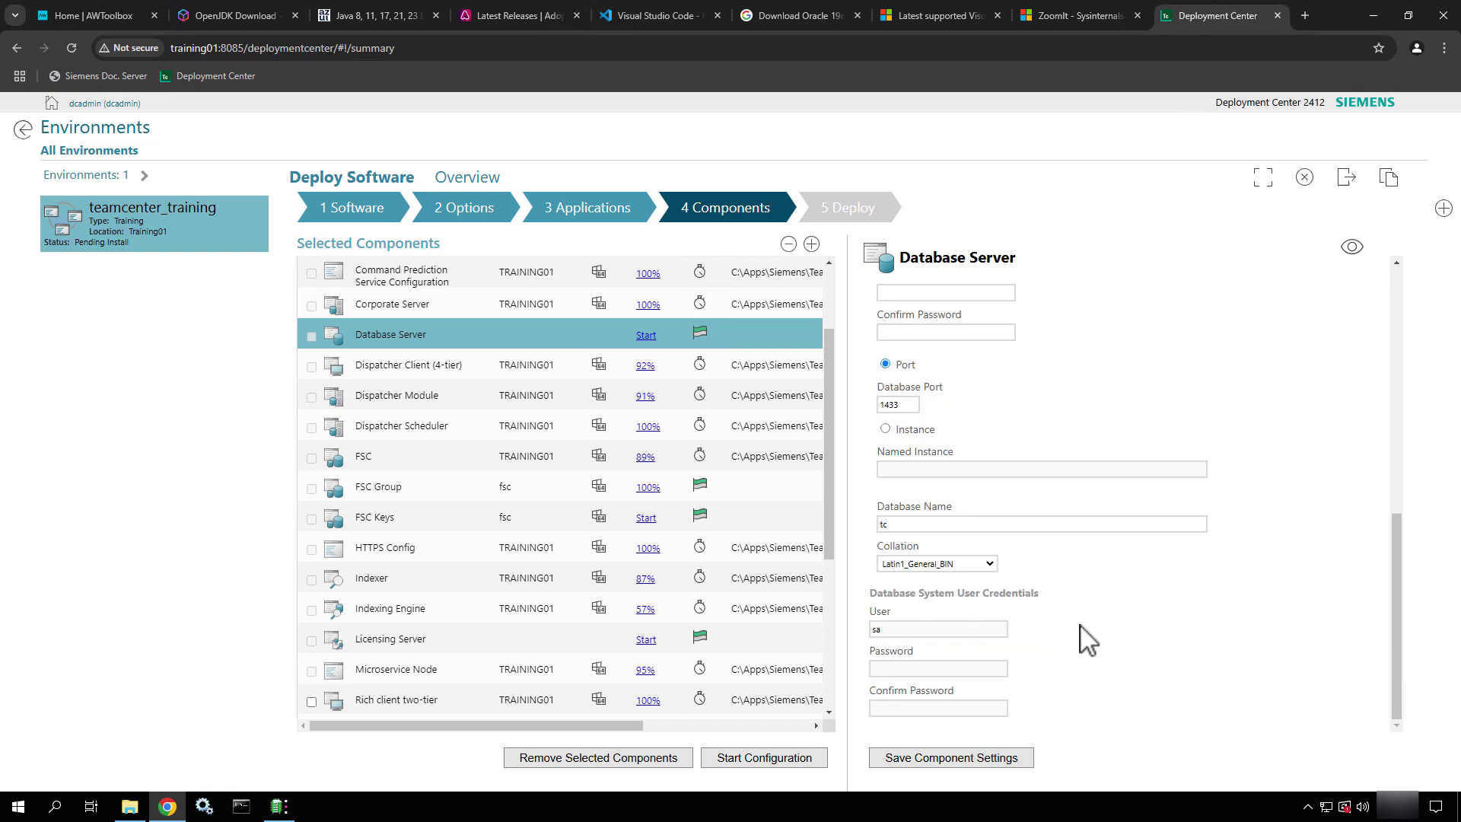
{"action": "scroll", "coordinate": [1081, 631], "scroll_direction": "up", "scroll_amount": 5}
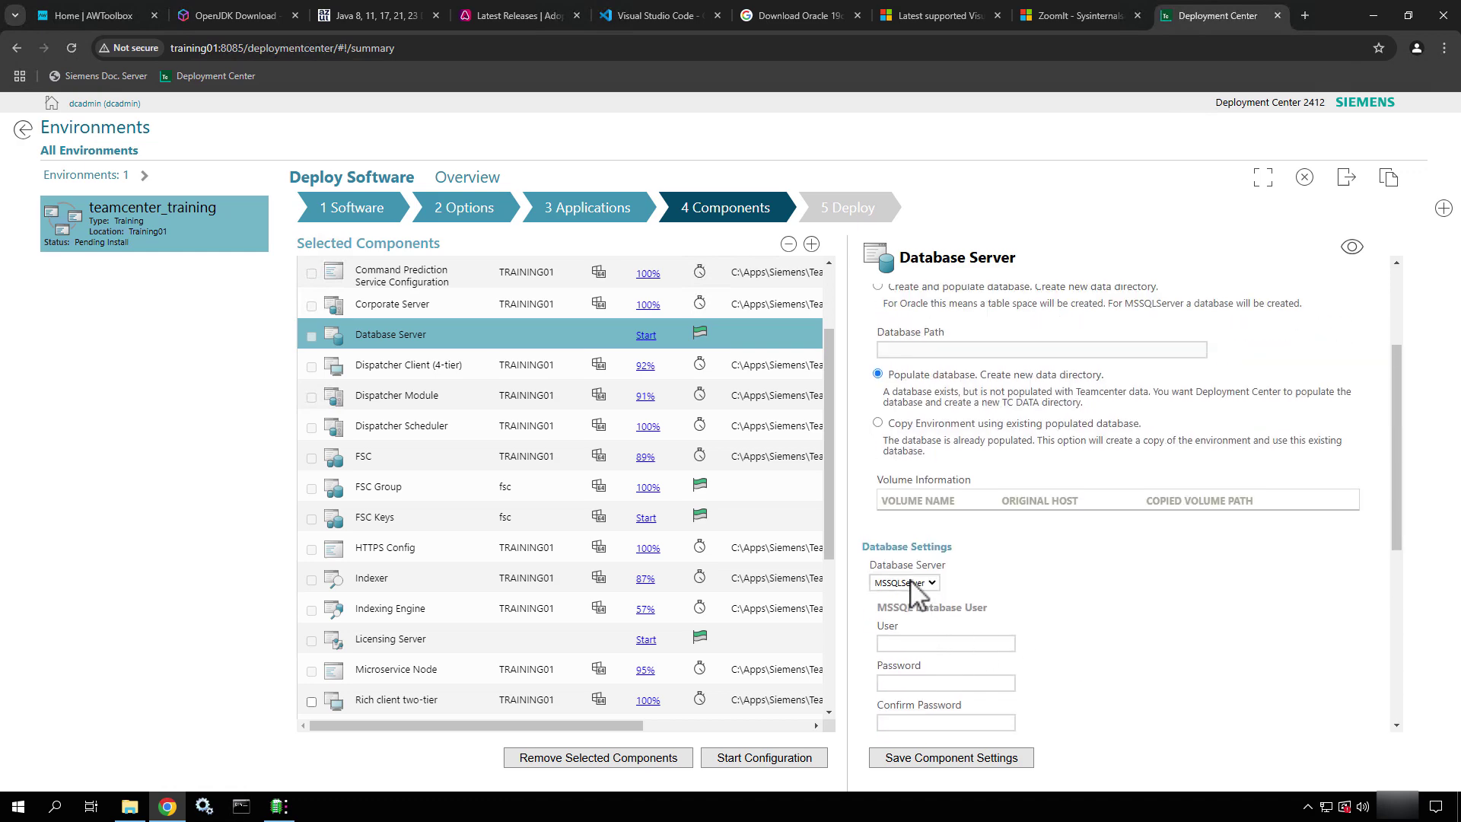
Switch the Database Server type back to Oracle
{"action": "left_click", "coordinate": [912, 583]}
{"action": "left_click", "coordinate": [885, 601]}
{"action": "scroll", "coordinate": [1084, 624], "scroll_direction": "down", "scroll_amount": 6}
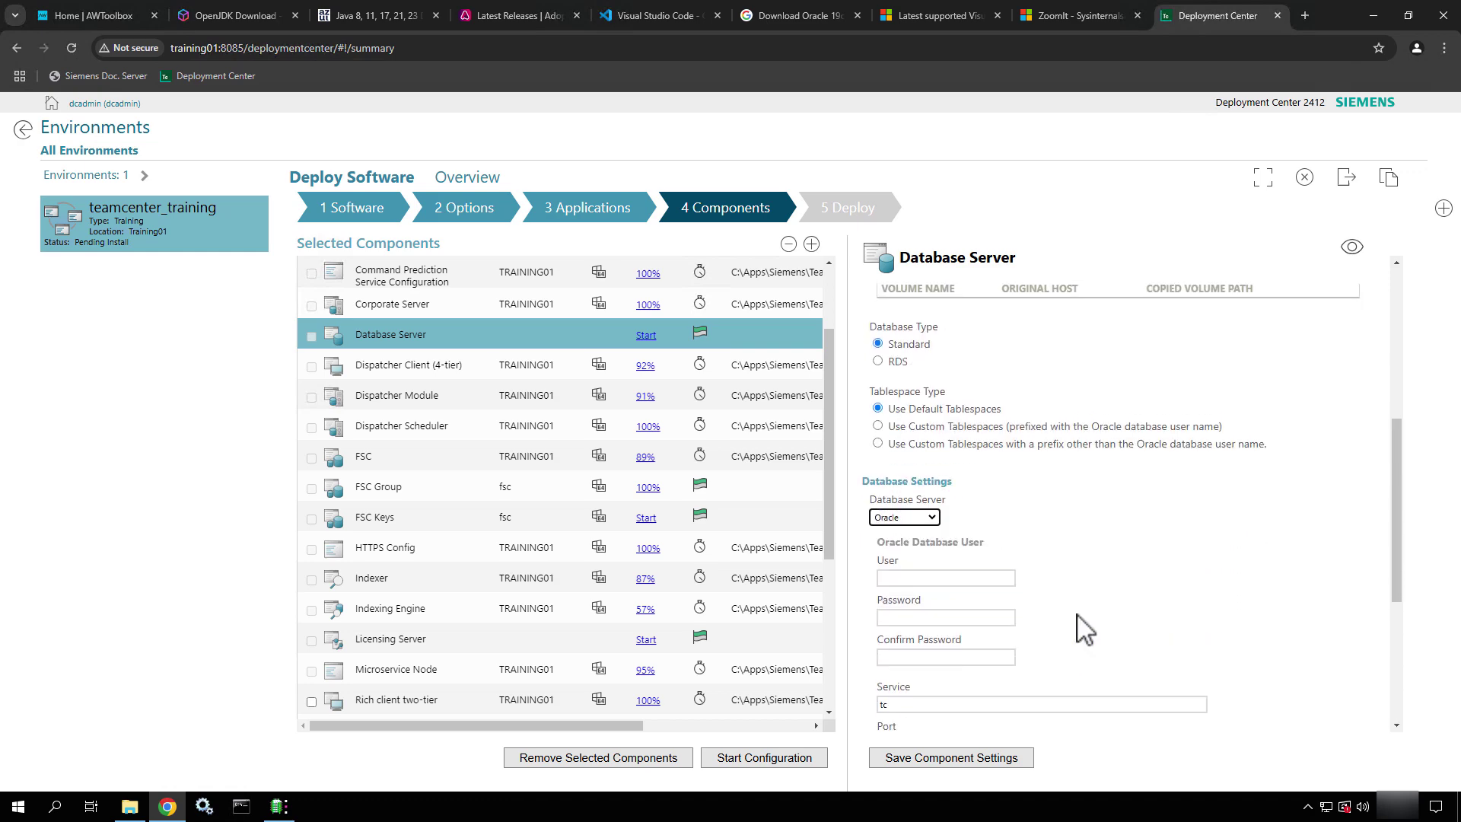
{"action": "left_click", "coordinate": [920, 438]}
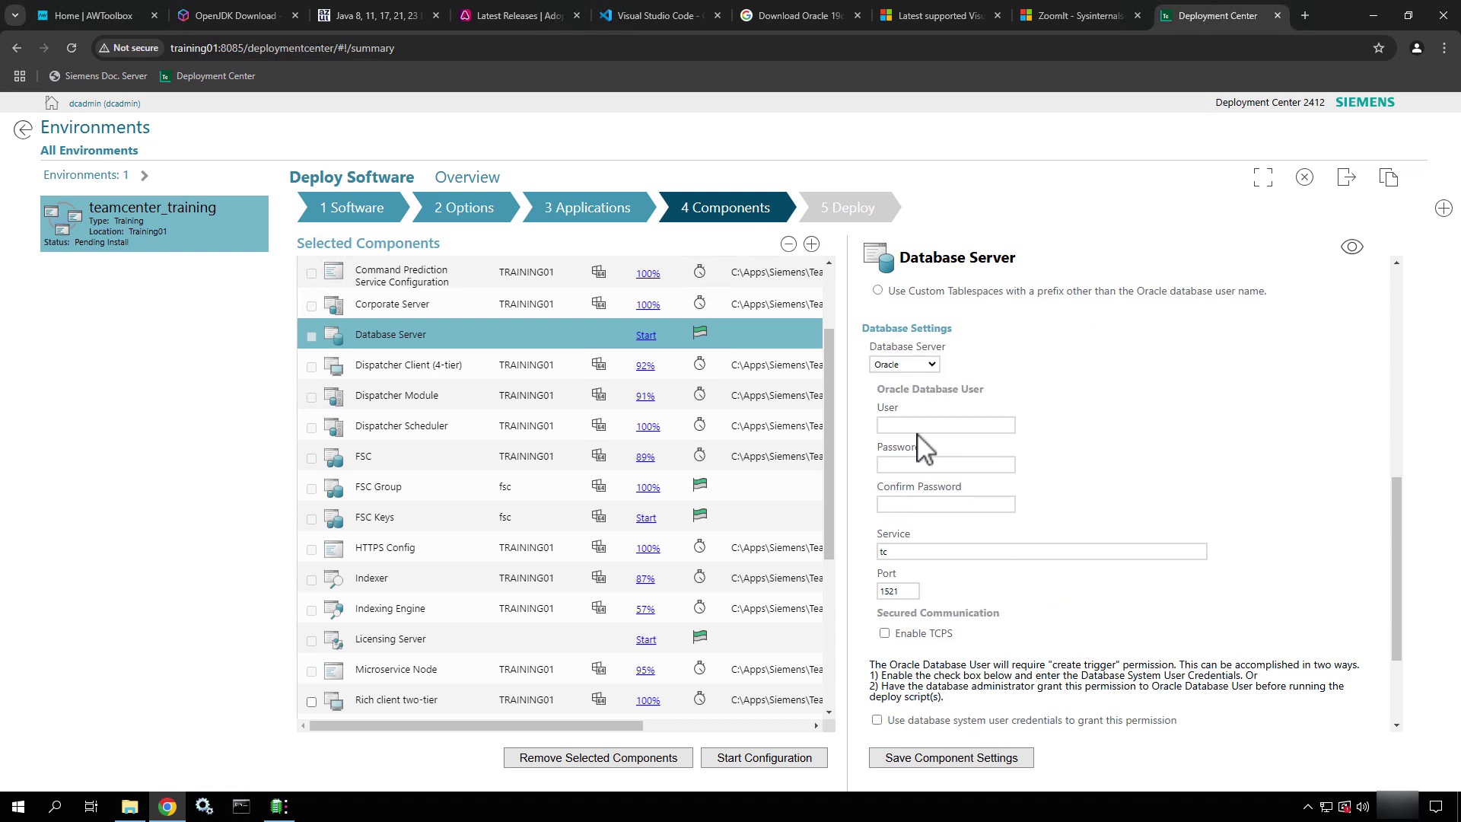
Enter infodba as the Oracle database user with a confirmed password, keeping service tc and port 1521
{"action": "left_click", "coordinate": [907, 424]}
{"action": "type", "text": "infodba"}
{"action": "key", "text": "Tab"}
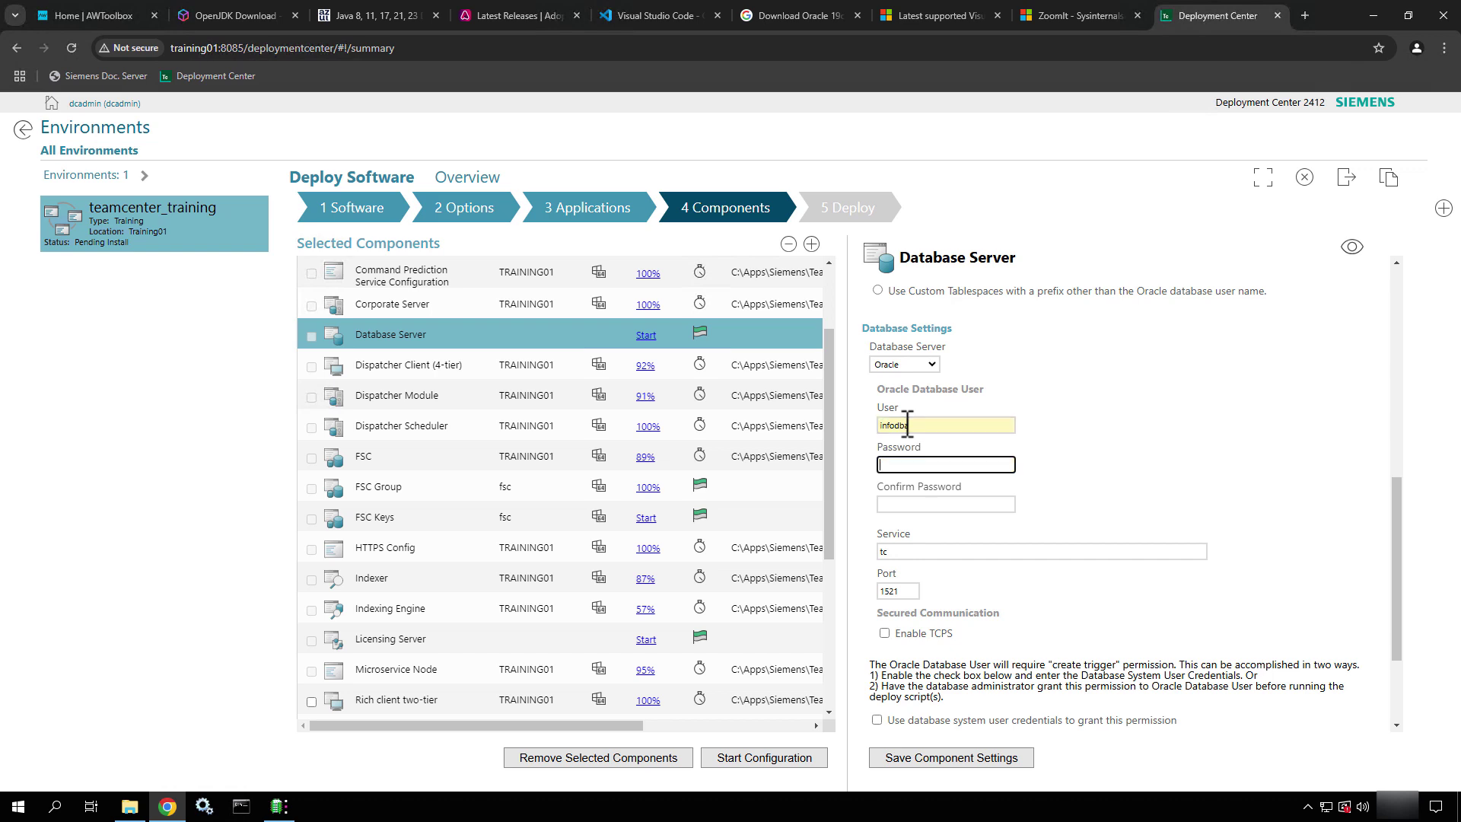
{"action": "type", "text": "infodba"}
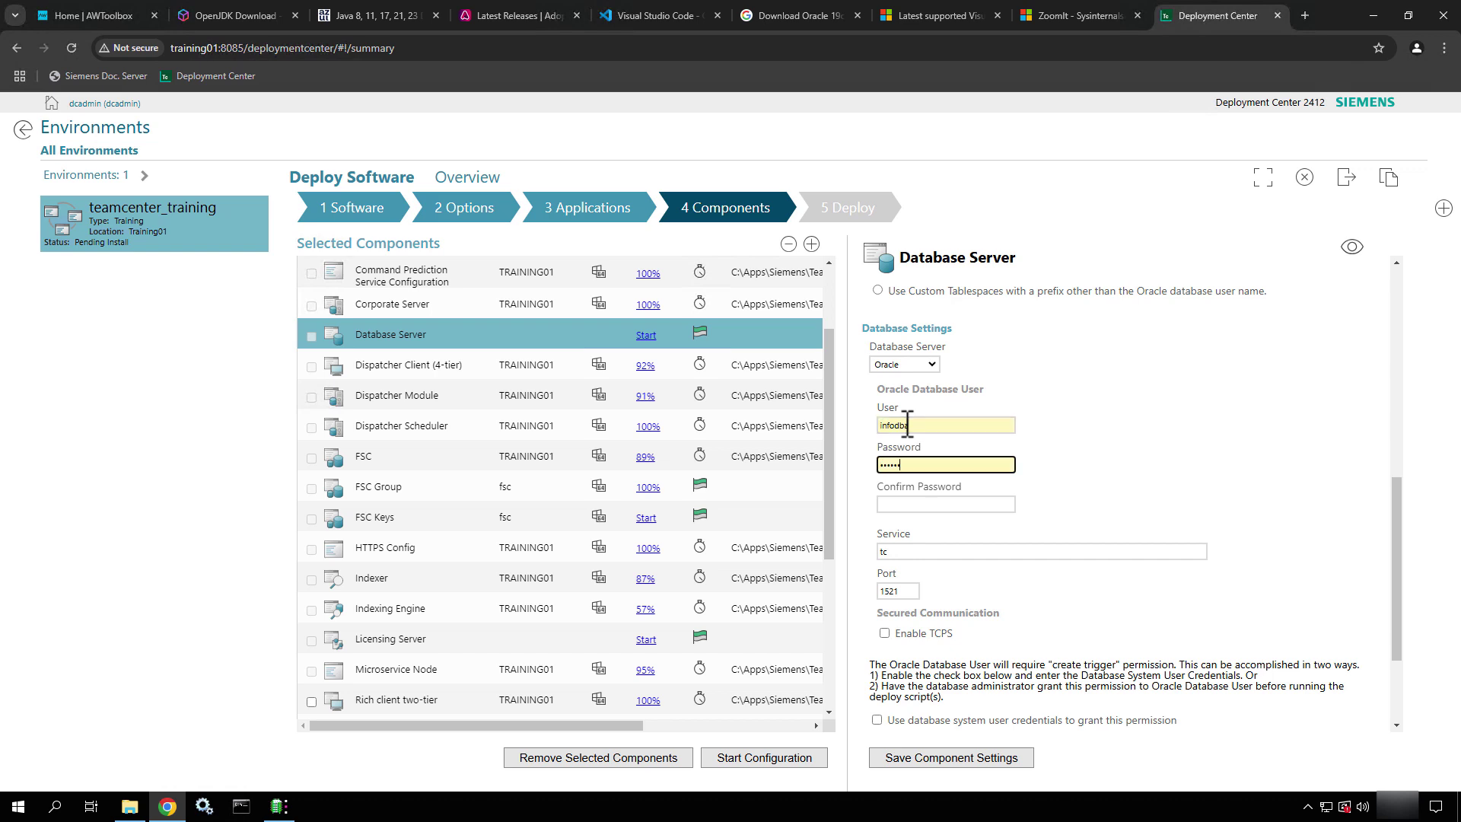
{"action": "key", "text": "Tab"}
{"action": "type", "text": "infodba"}
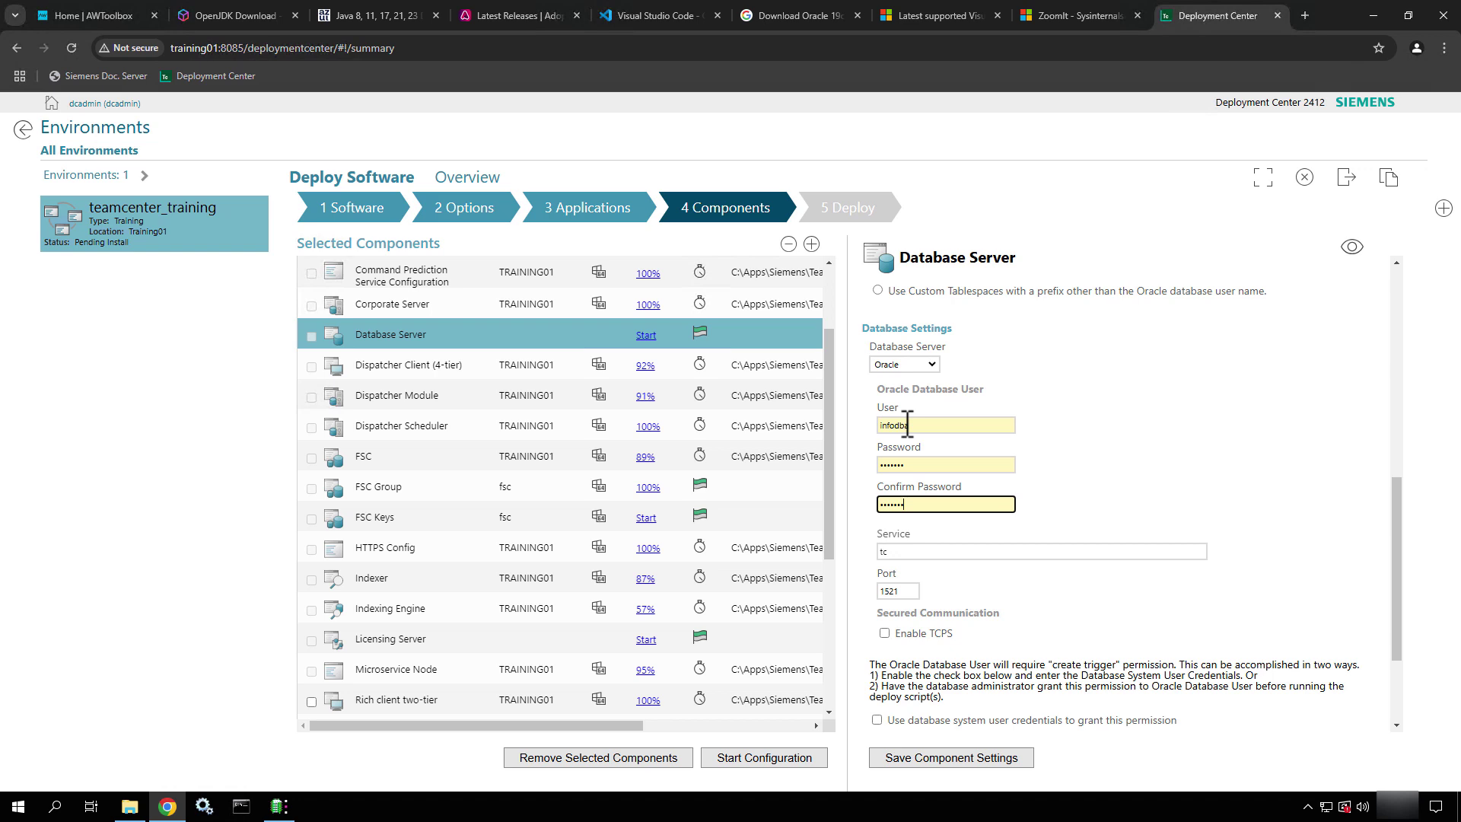
{"action": "scroll", "coordinate": [1066, 518], "scroll_direction": "down", "scroll_amount": 3}
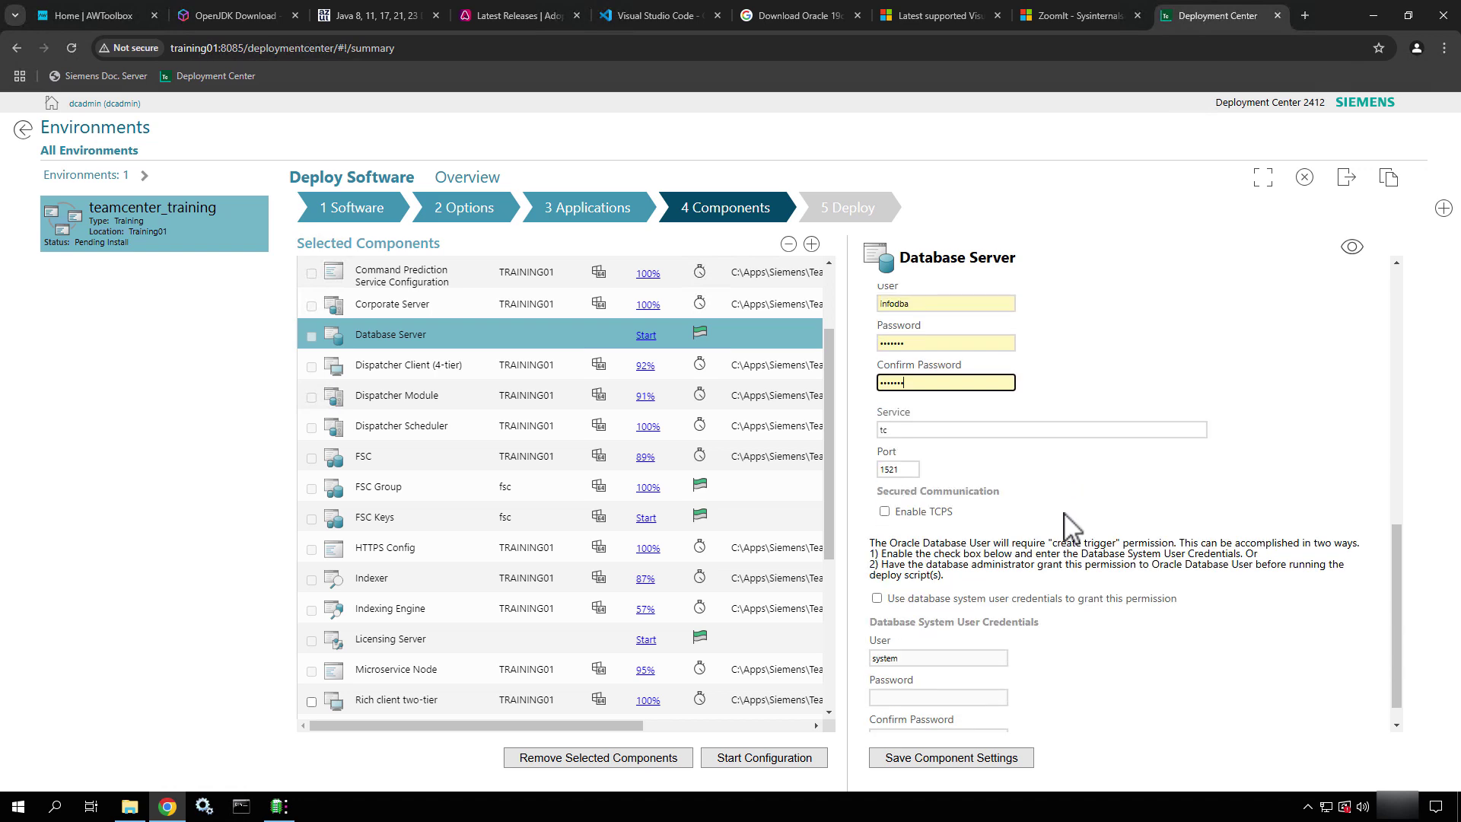
{"action": "left_click", "coordinate": [911, 429]}
{"action": "left_click", "coordinate": [910, 470]}
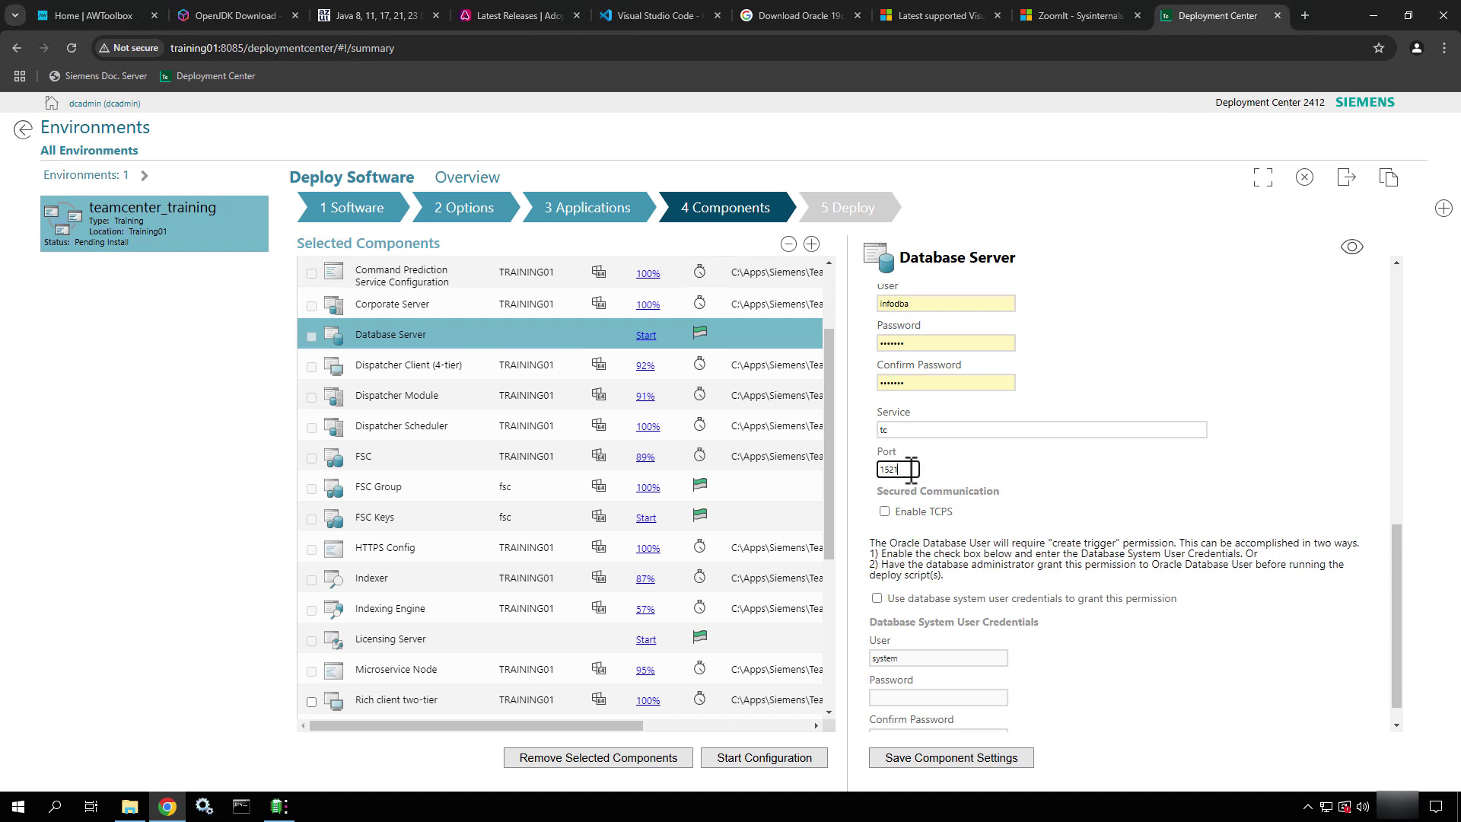
{"action": "scroll", "coordinate": [1001, 492], "scroll_direction": "down", "scroll_amount": 1}
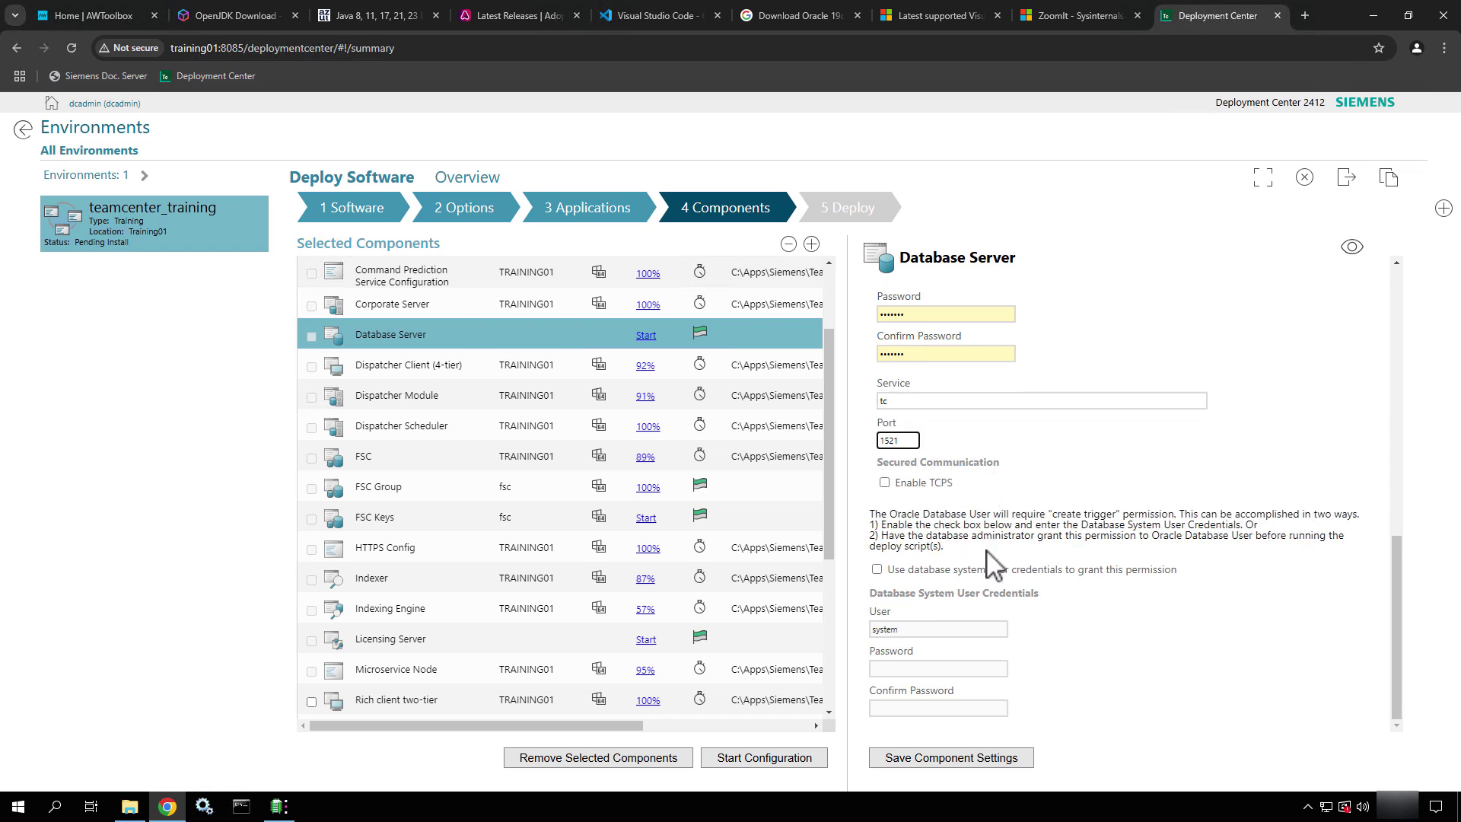
Grant trigger permission, enter and confirm the system user password, and save the Database Server
{"action": "left_click", "coordinate": [878, 571]}
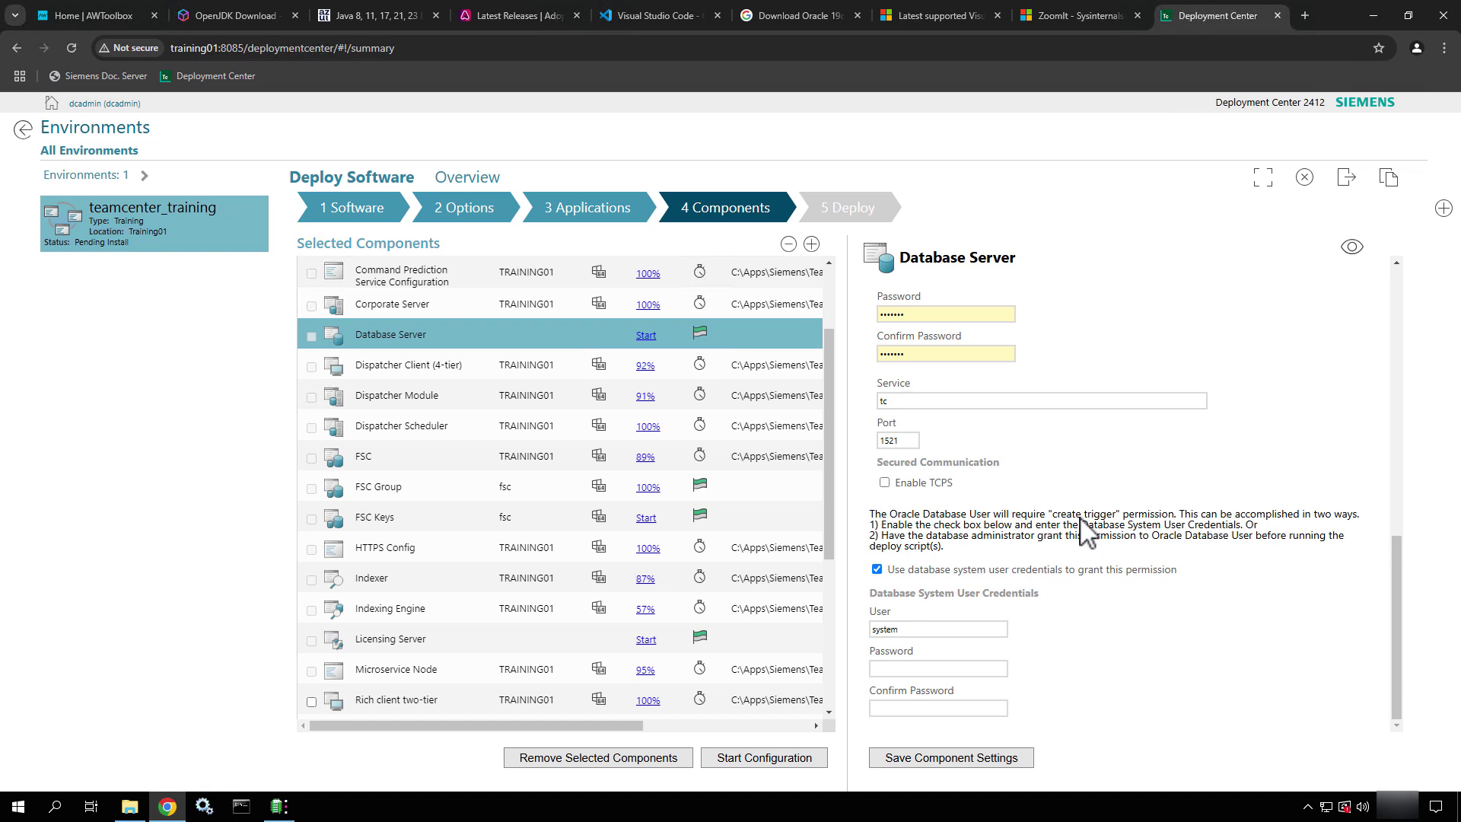
{"action": "left_click", "coordinate": [934, 667]}
{"action": "type", "text": "•••••••"}
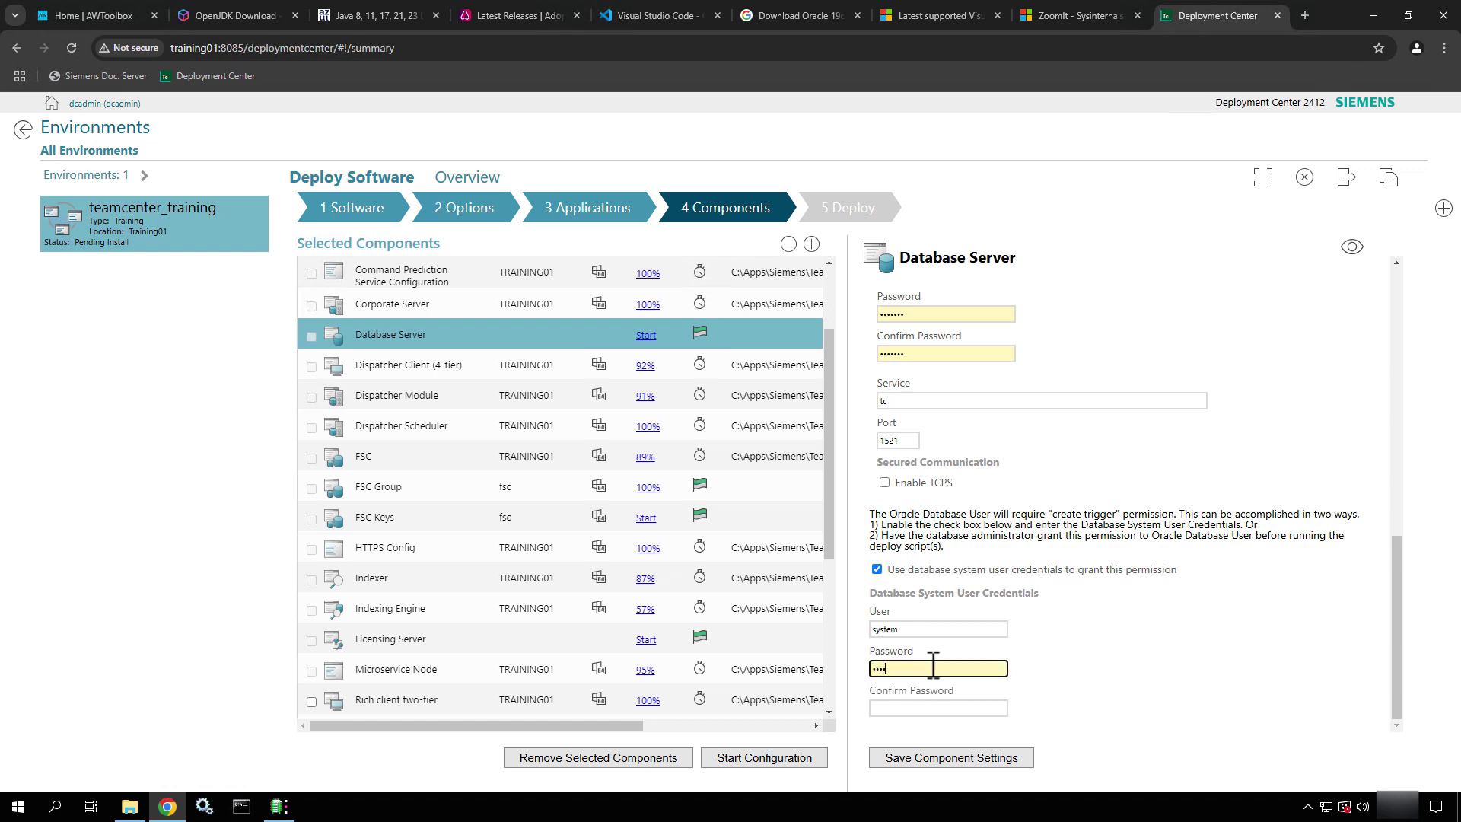
{"action": "key", "text": "Tab"}
{"action": "type", "text": "•••••••"}
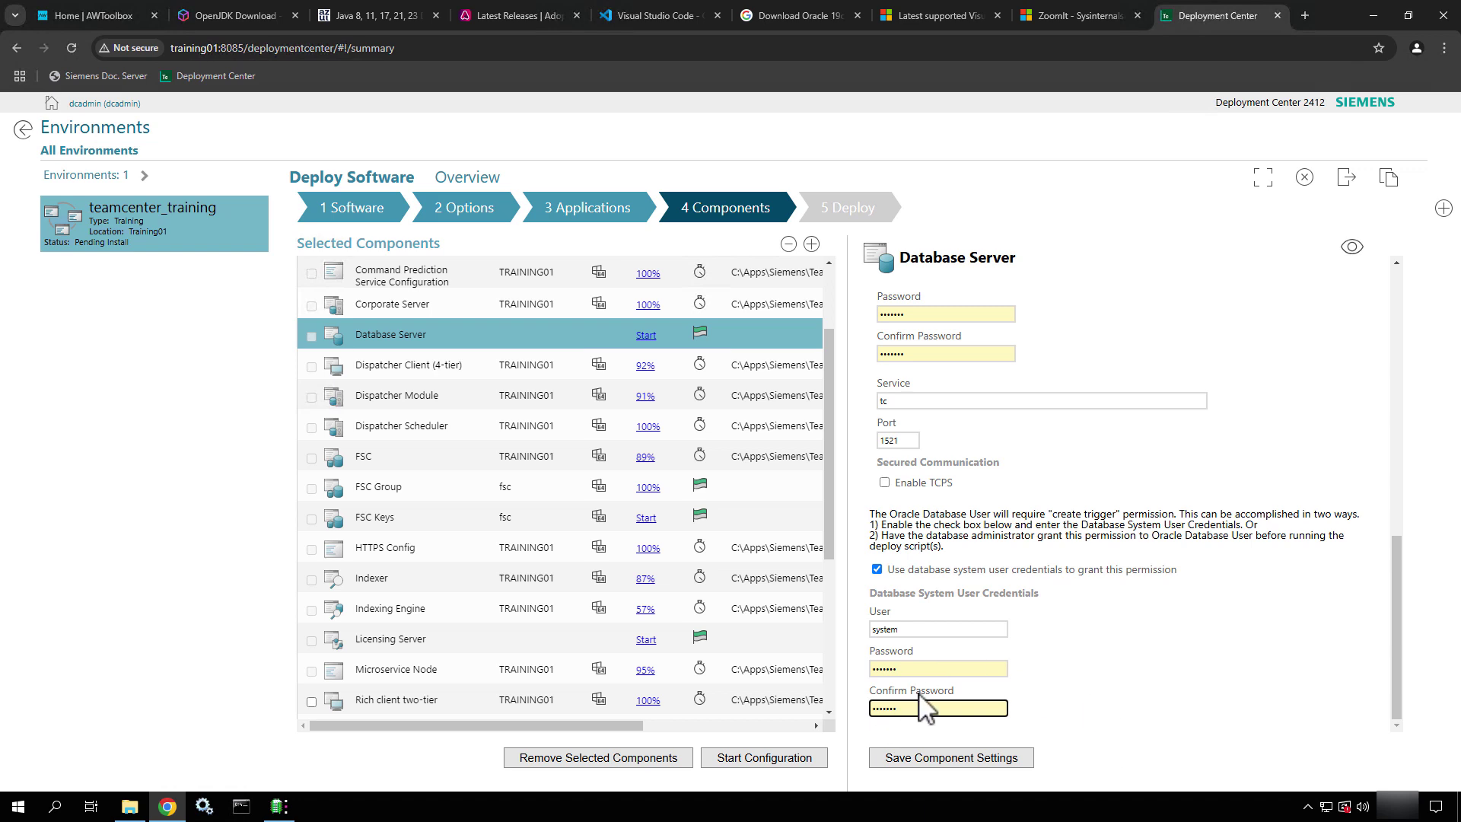
{"action": "left_click", "coordinate": [984, 765]}
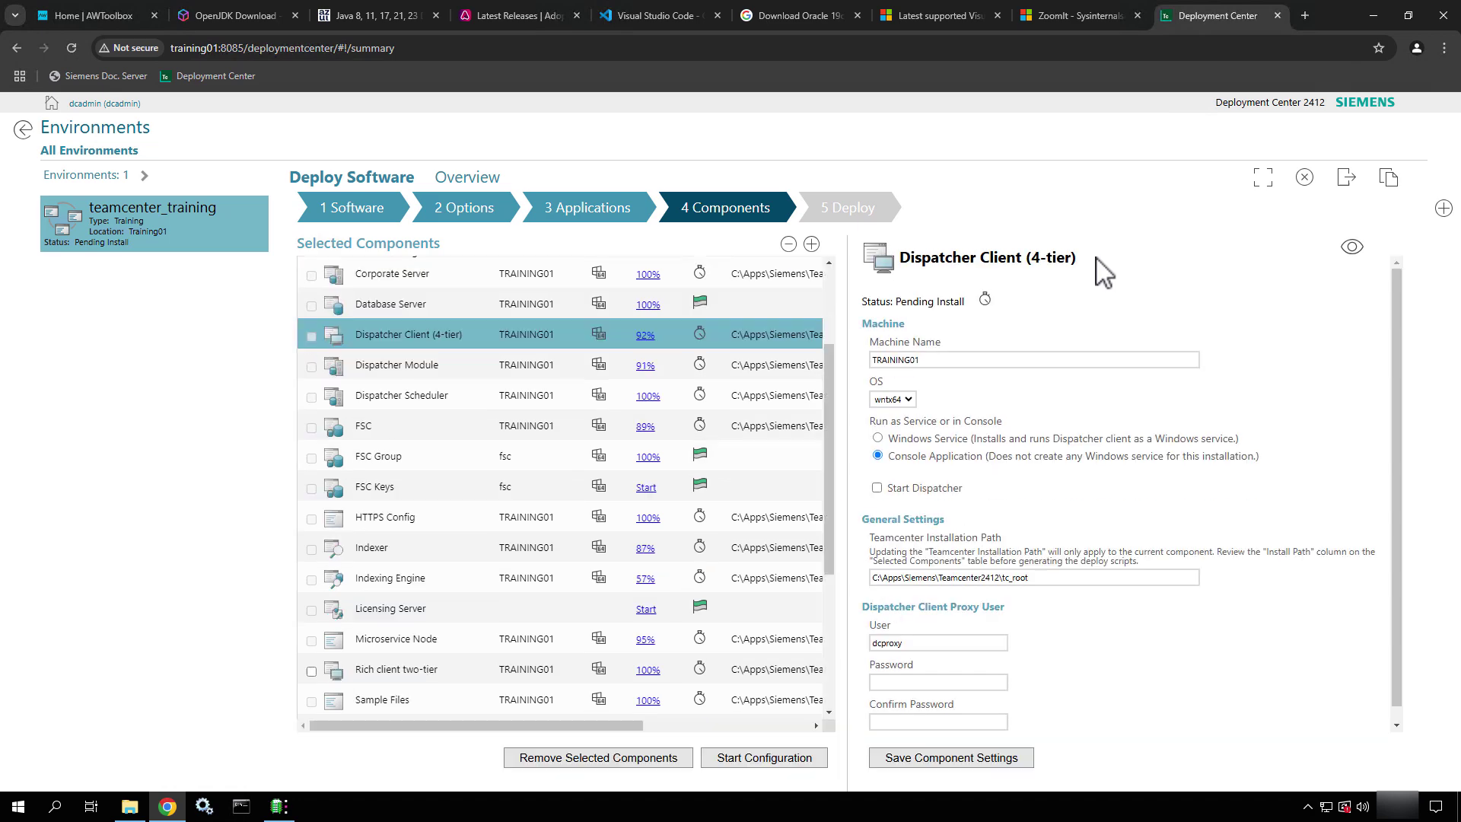
{"action": "left_click", "coordinate": [407, 306]}
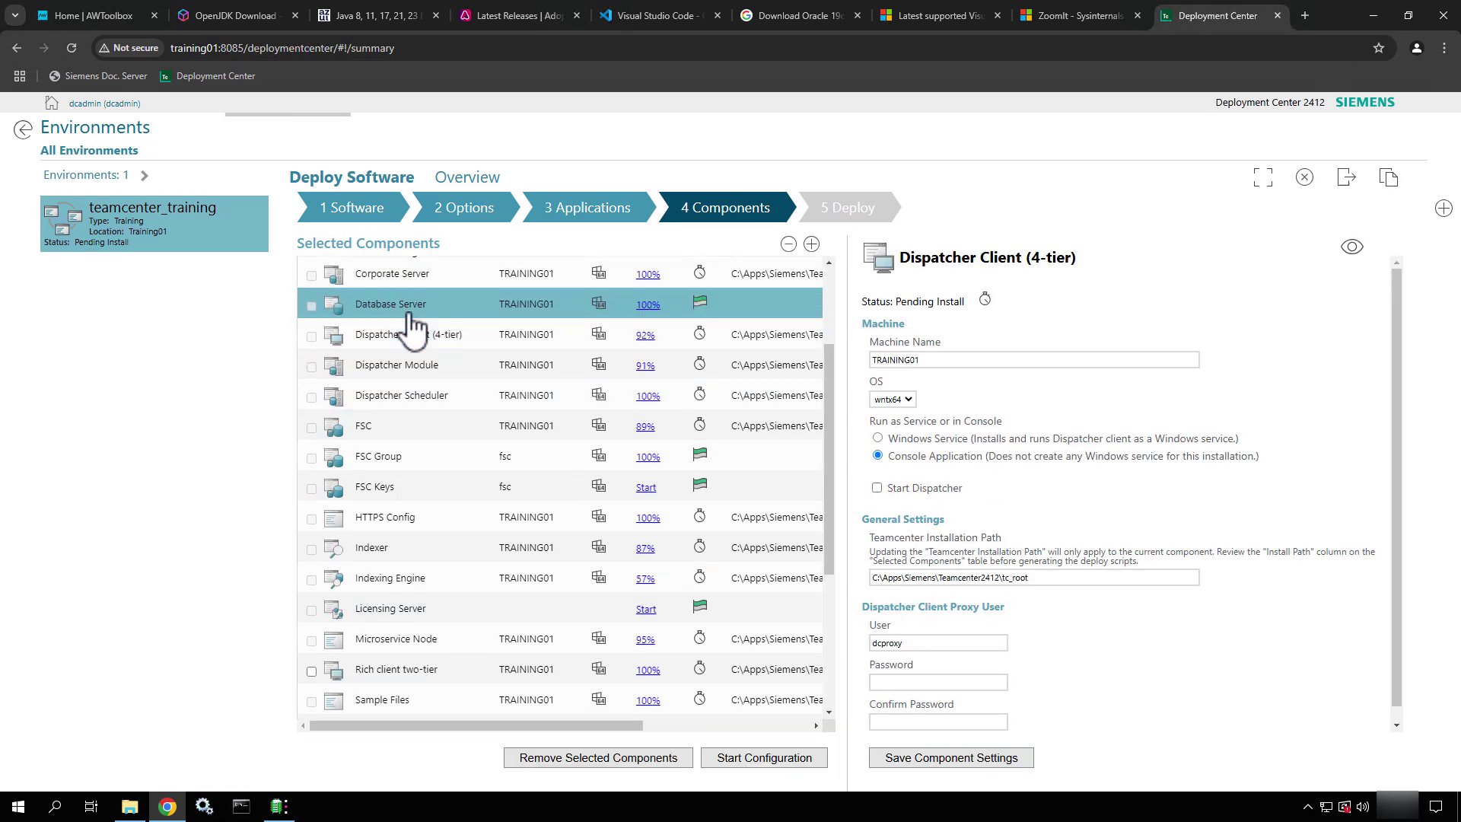
{"action": "left_click", "coordinate": [1352, 248]}
{"action": "scroll", "coordinate": [1289, 423], "scroll_direction": "down", "scroll_amount": 10}
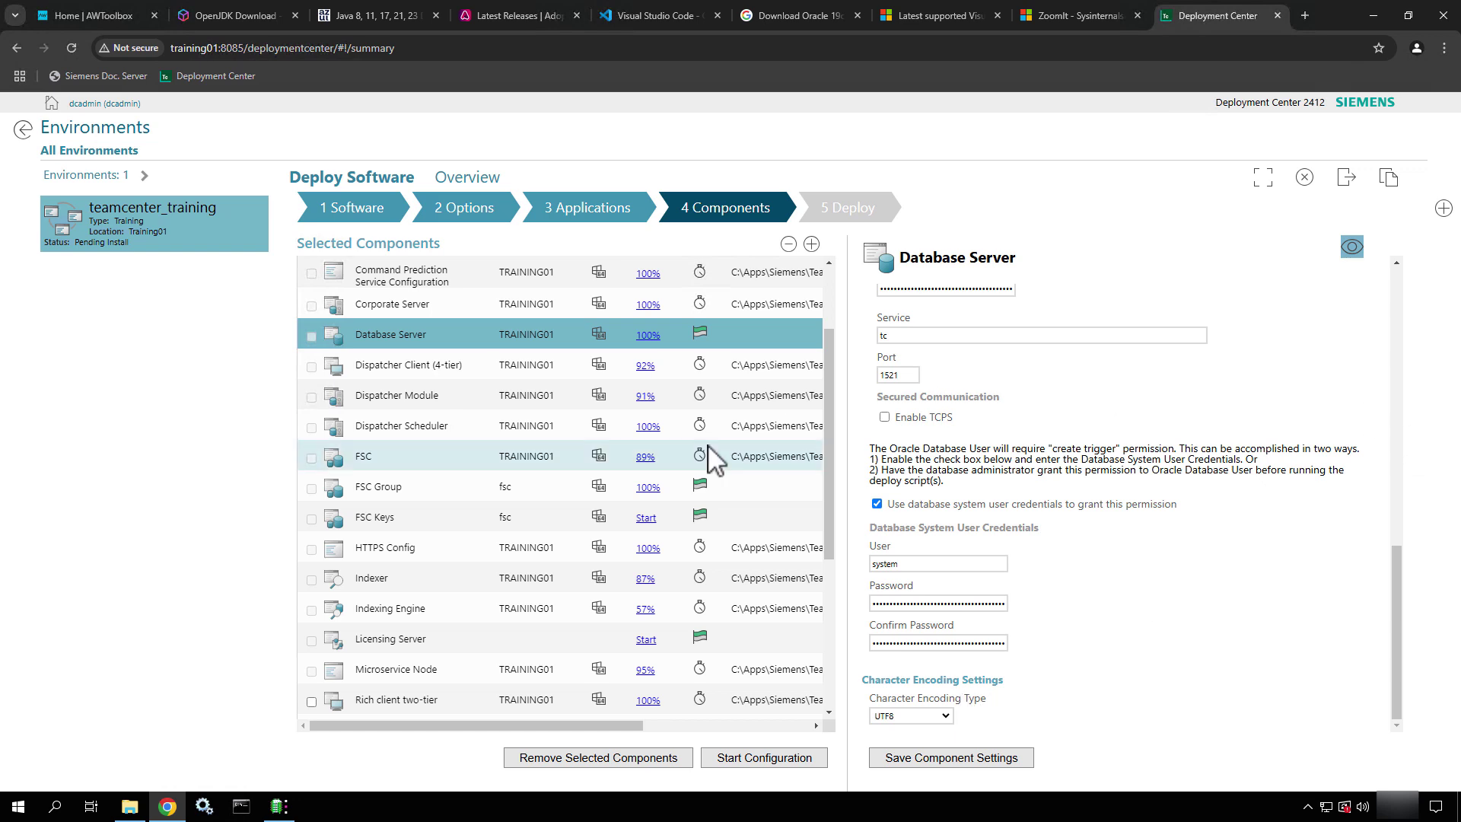
{"action": "left_click", "coordinate": [459, 372]}
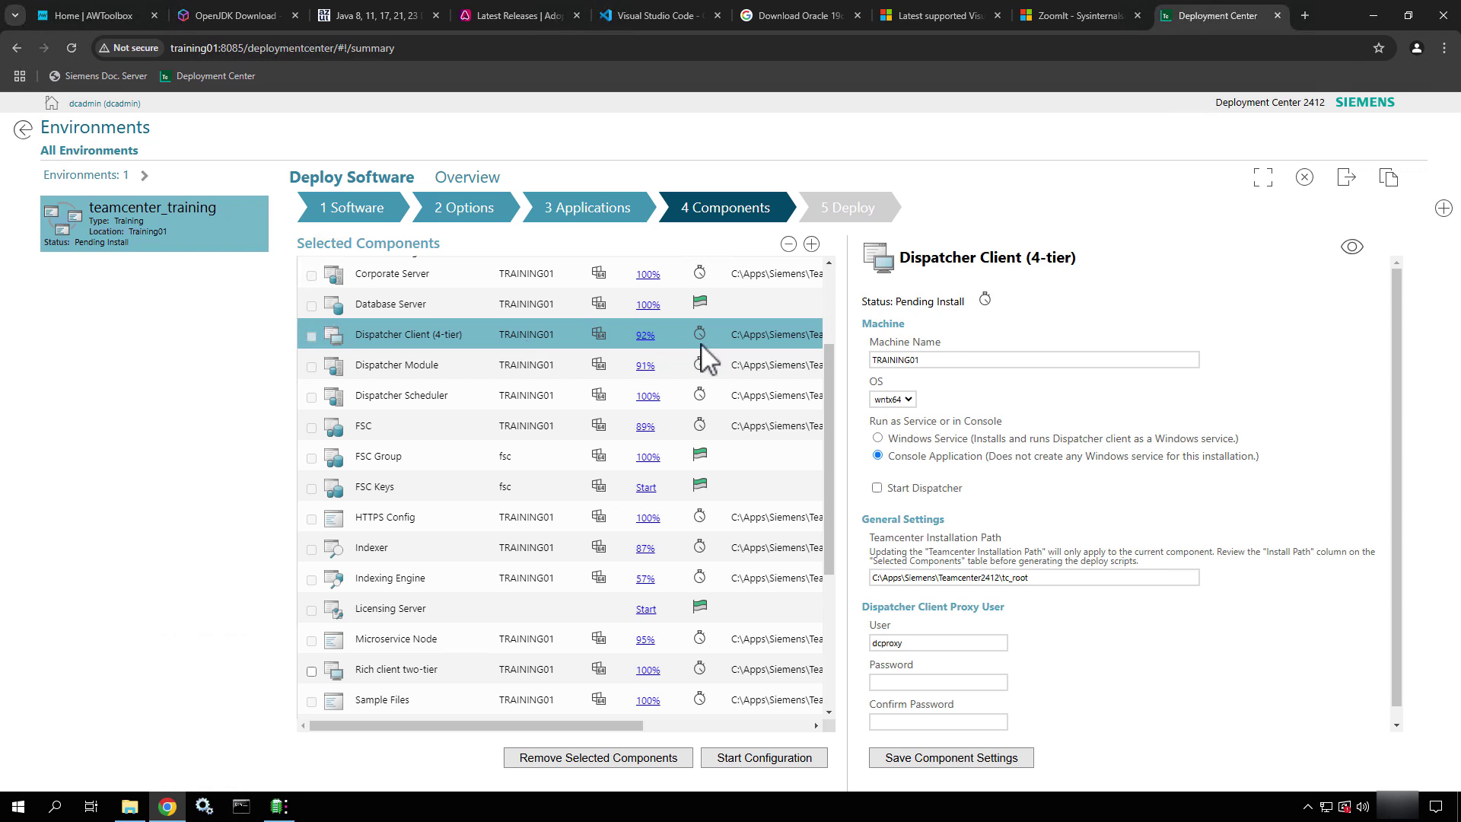
Set the Dispatcher Client (4-tier) to run as a Windows Service instead of a console application
{"action": "scroll", "coordinate": [1012, 427], "scroll_direction": "down", "scroll_amount": 1}
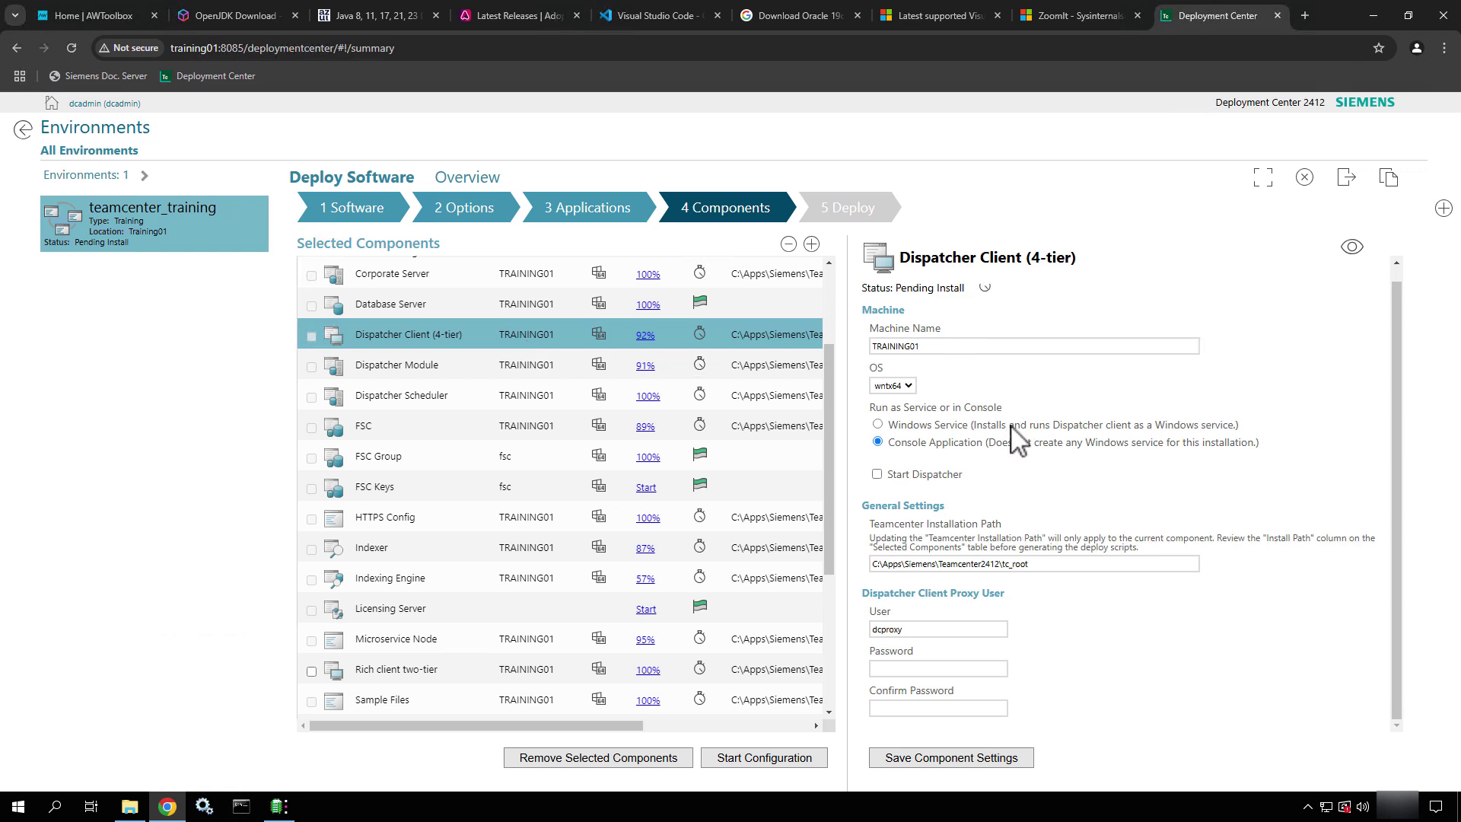
{"action": "left_click", "coordinate": [879, 425]}
{"action": "scroll", "coordinate": [1029, 417], "scroll_direction": "down", "scroll_amount": 1}
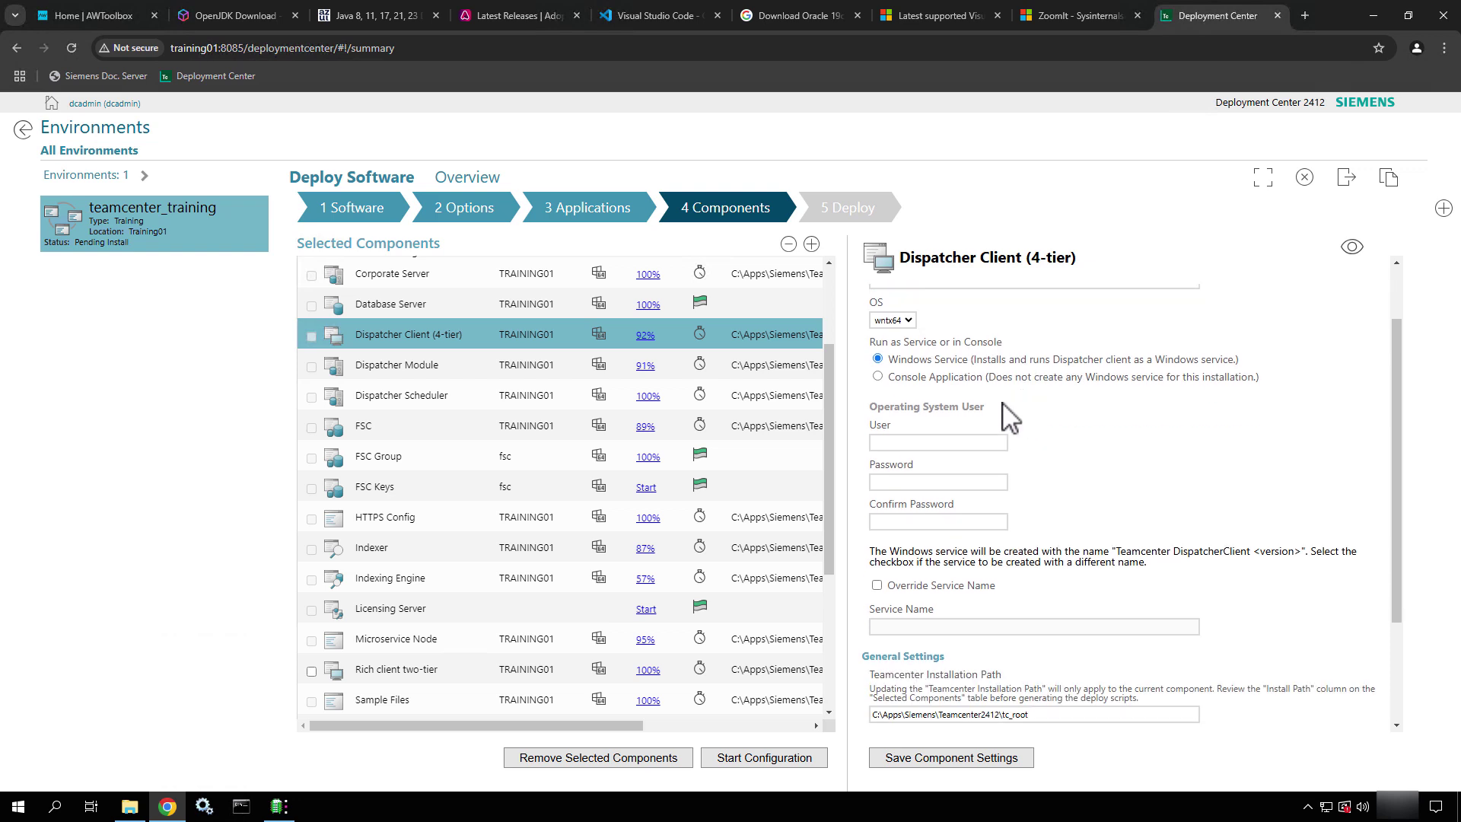
{"action": "left_click", "coordinate": [877, 375]}
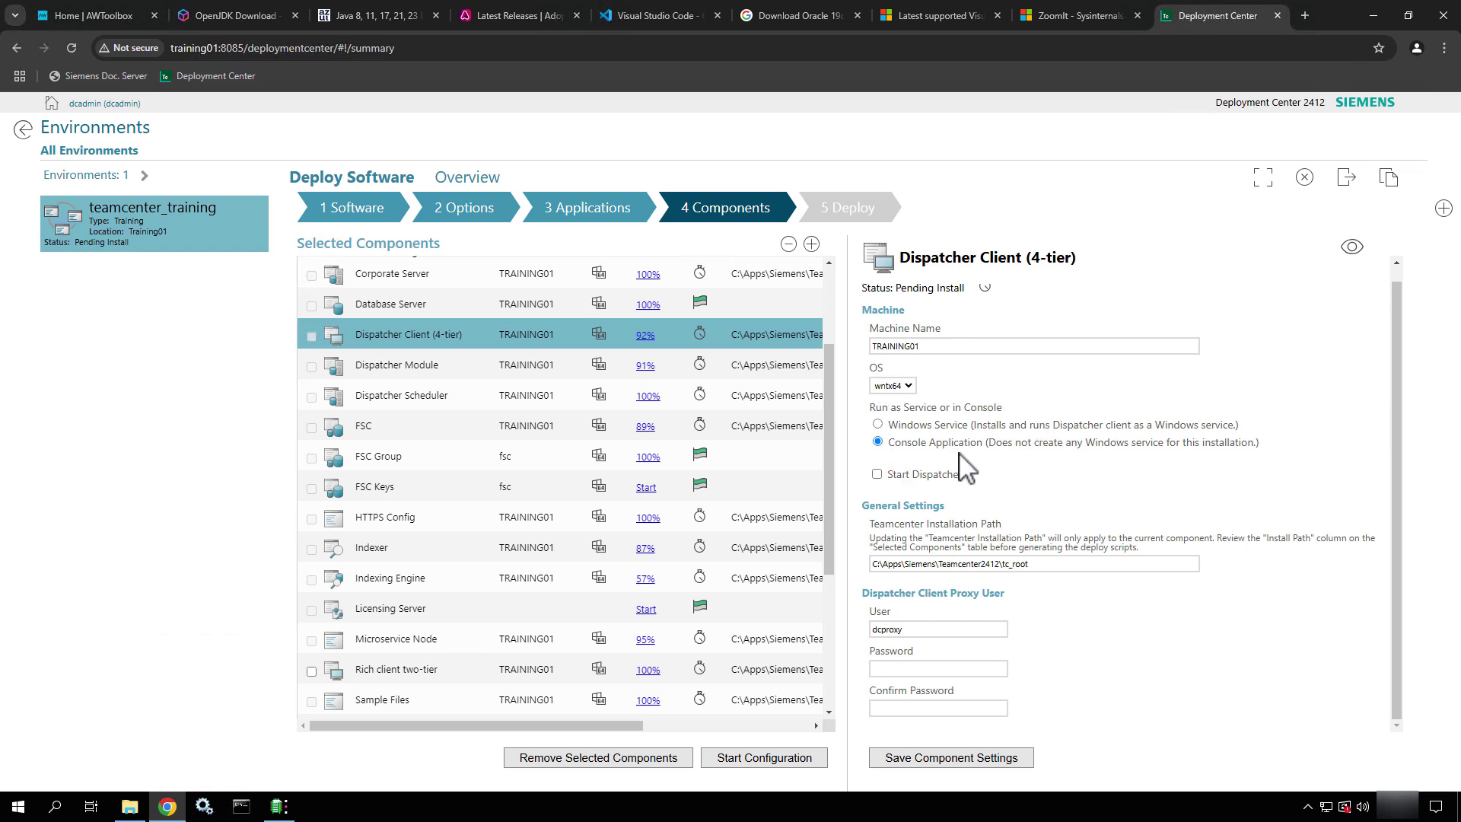
{"action": "left_click", "coordinate": [878, 425]}
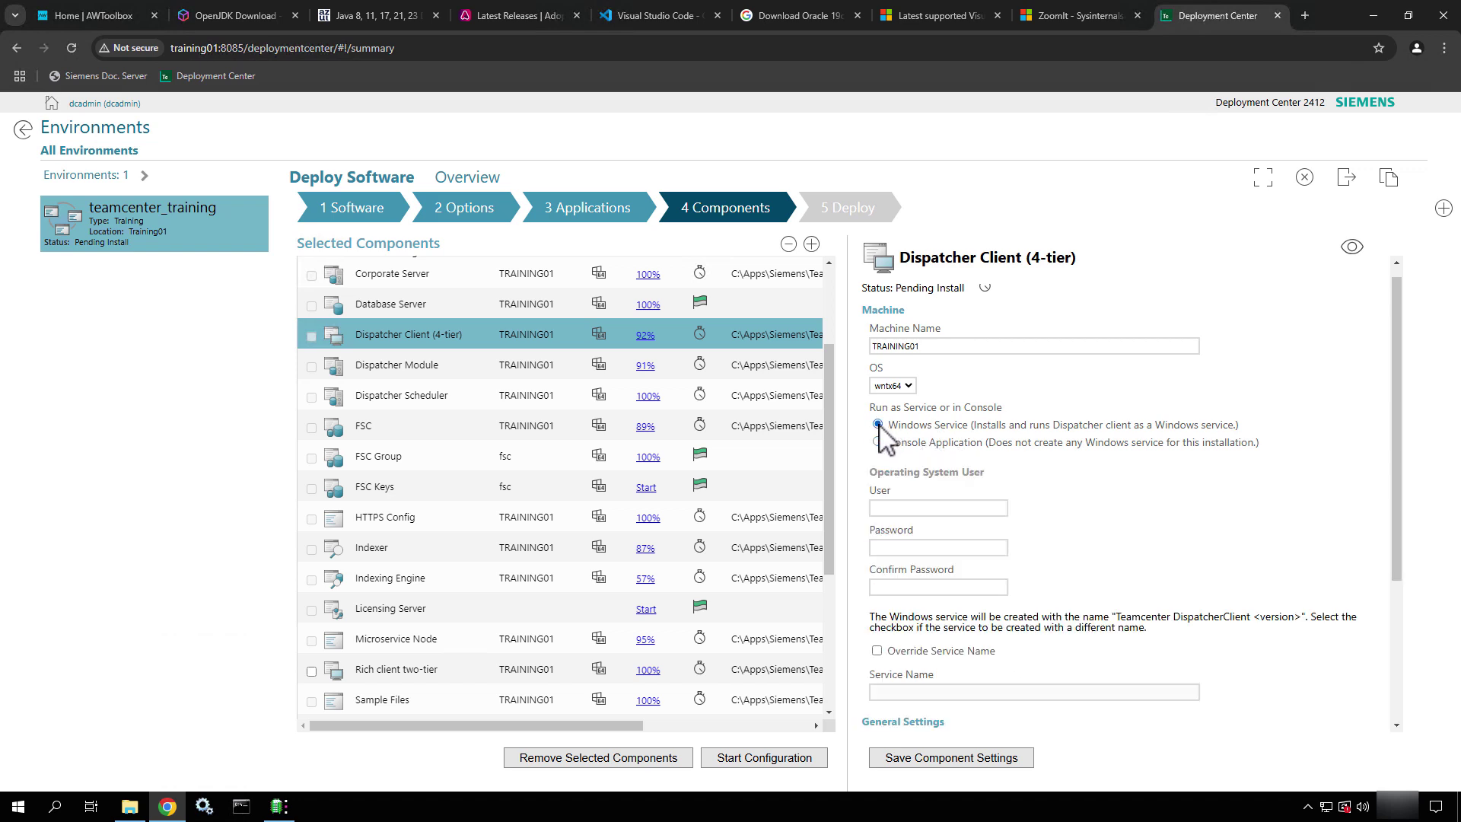
{"action": "scroll", "coordinate": [1054, 457], "scroll_direction": "down", "scroll_amount": 1}
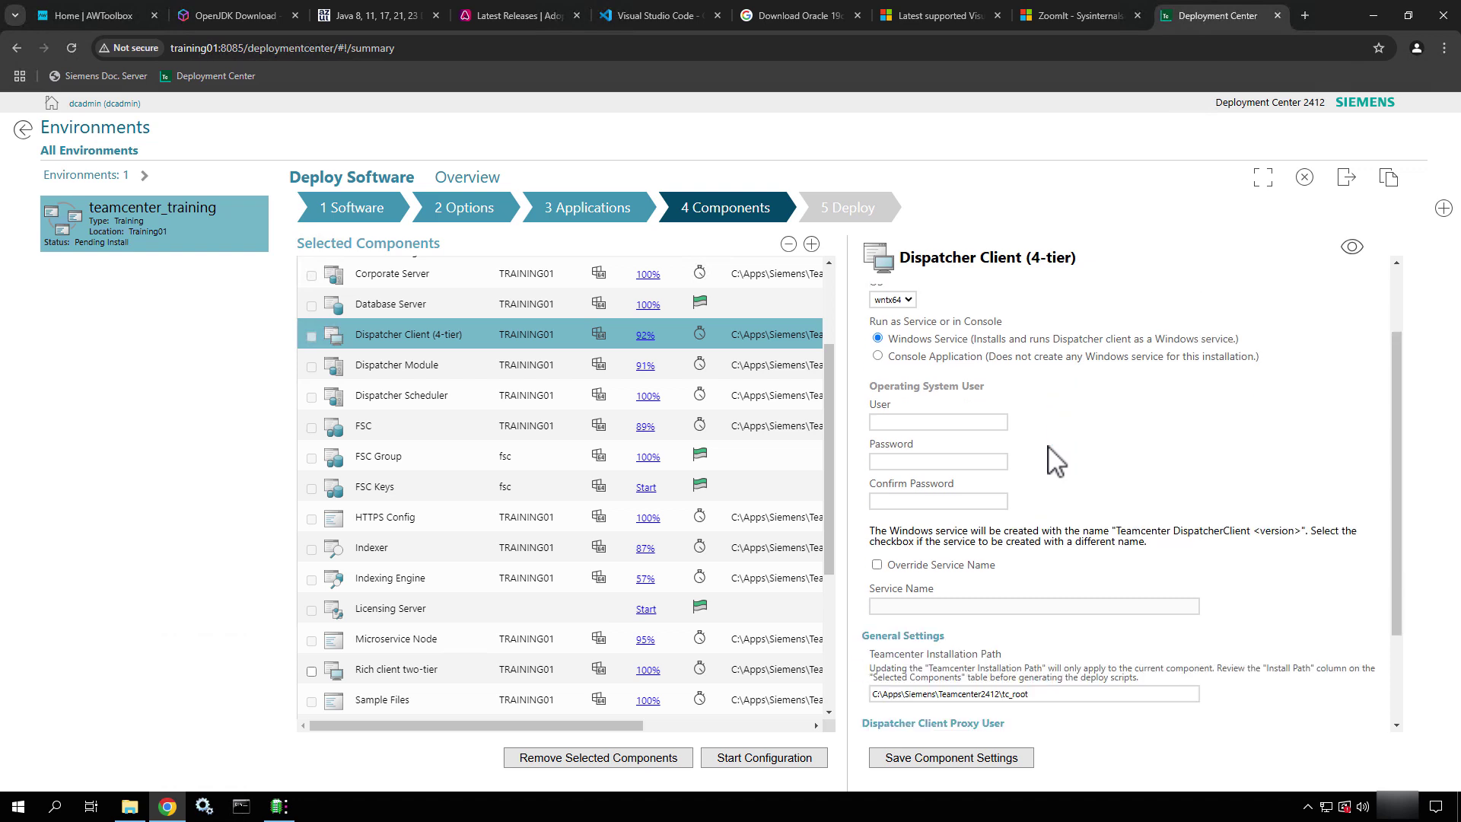
{"action": "left_click", "coordinate": [905, 411]}
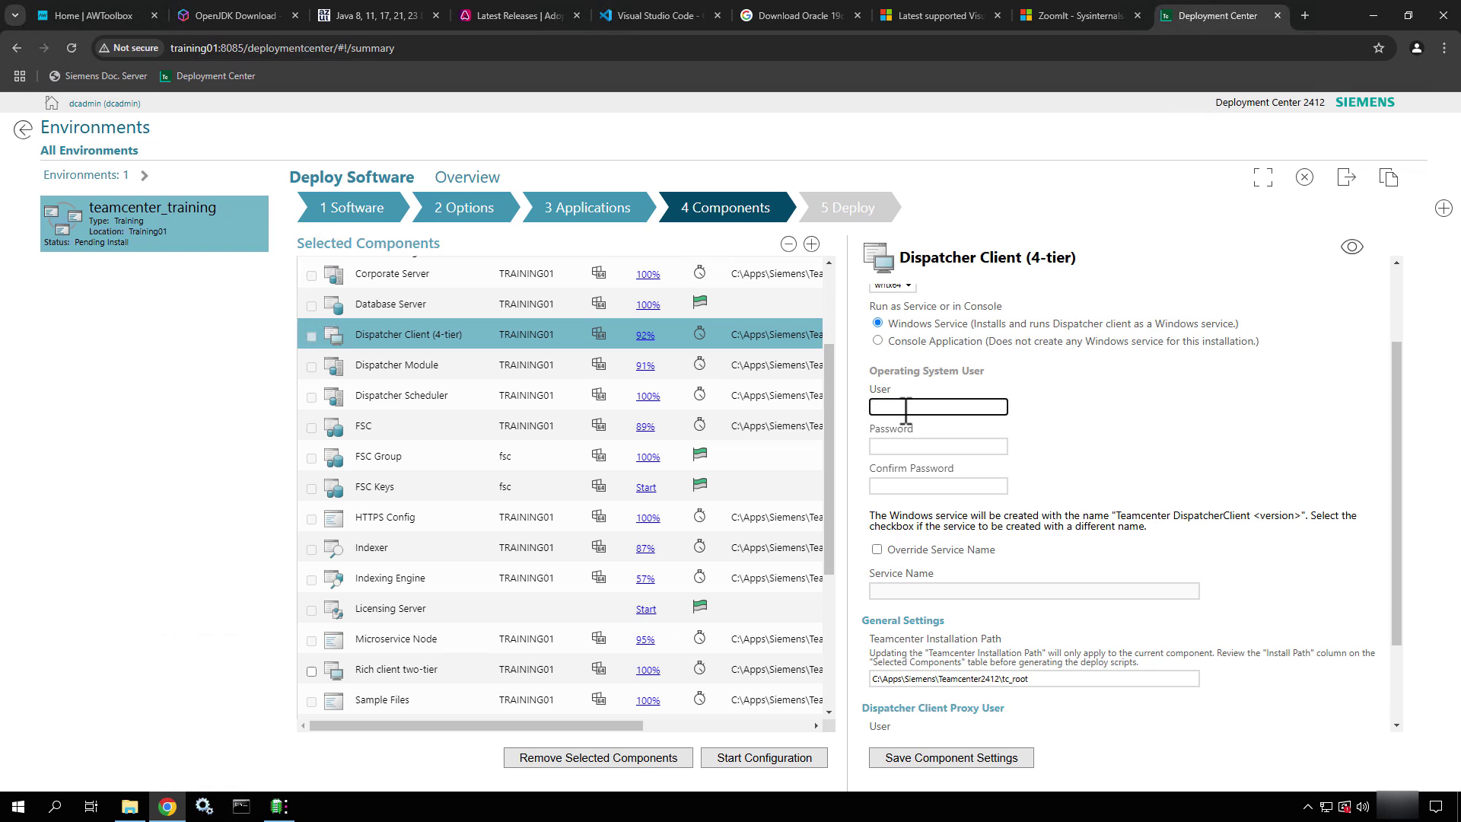
{"action": "left_click", "coordinate": [878, 340]}
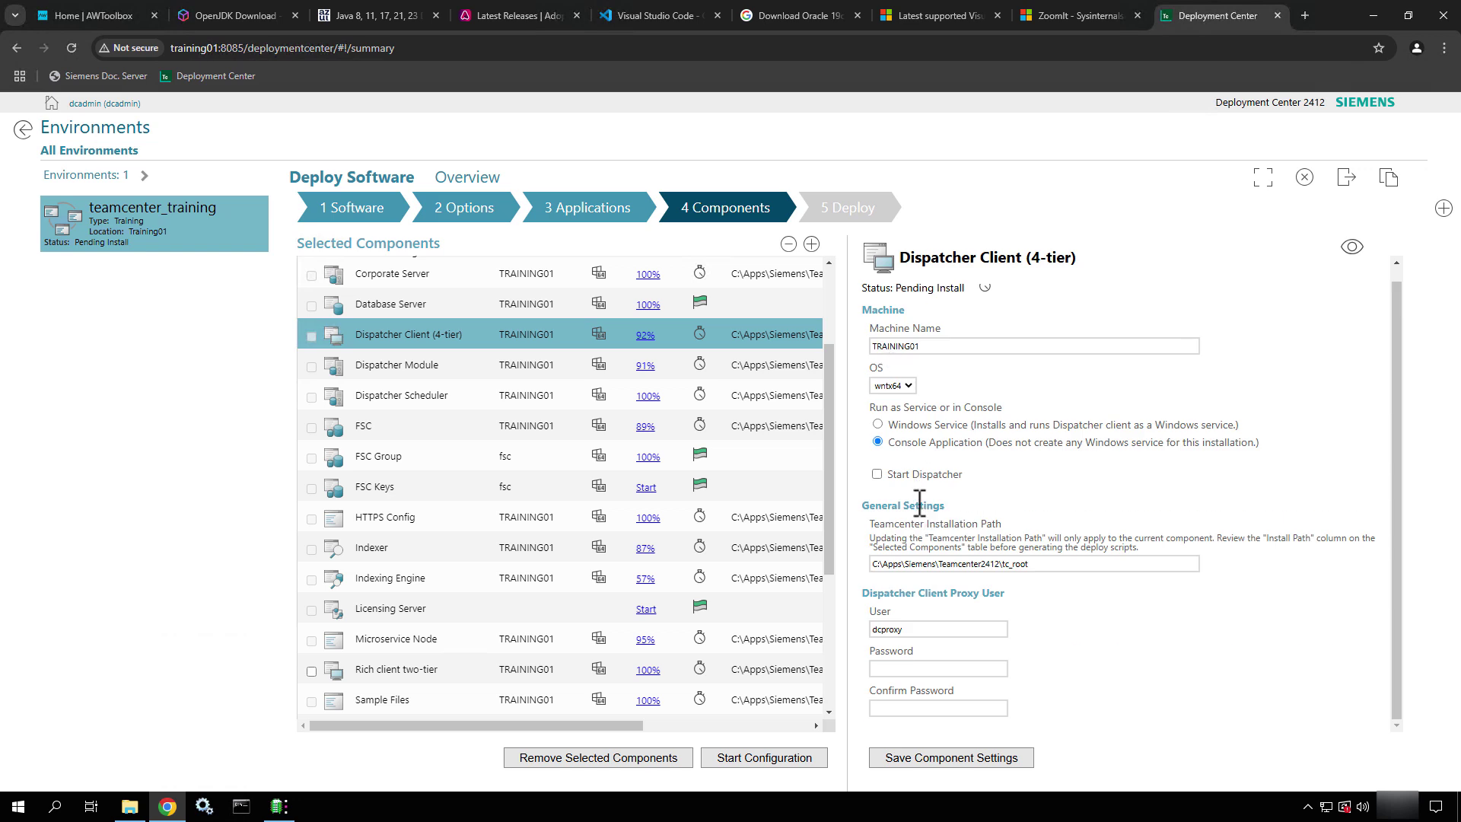
{"action": "left_click", "coordinate": [878, 425]}
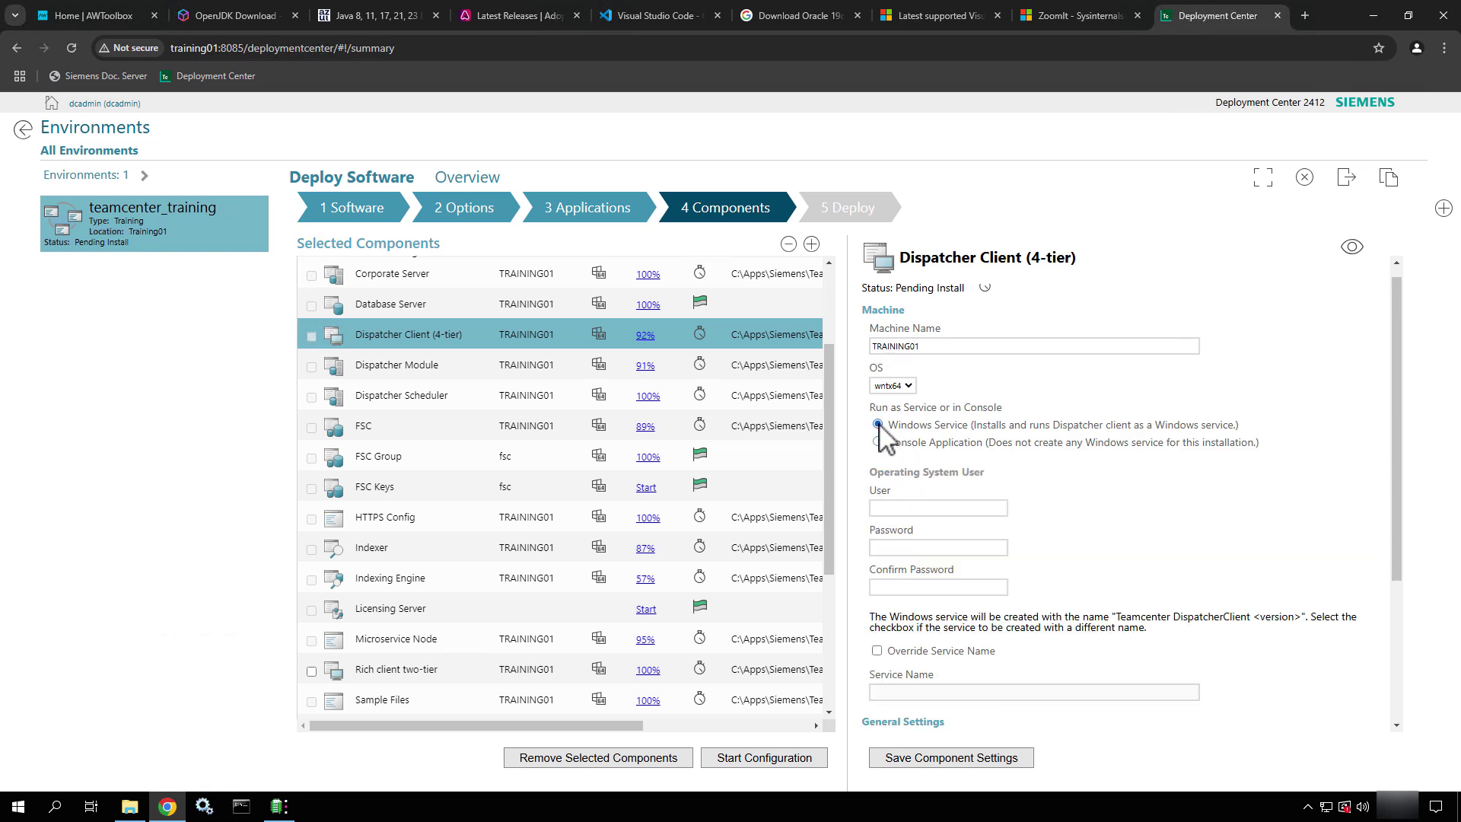
{"action": "left_click", "coordinate": [898, 507]}
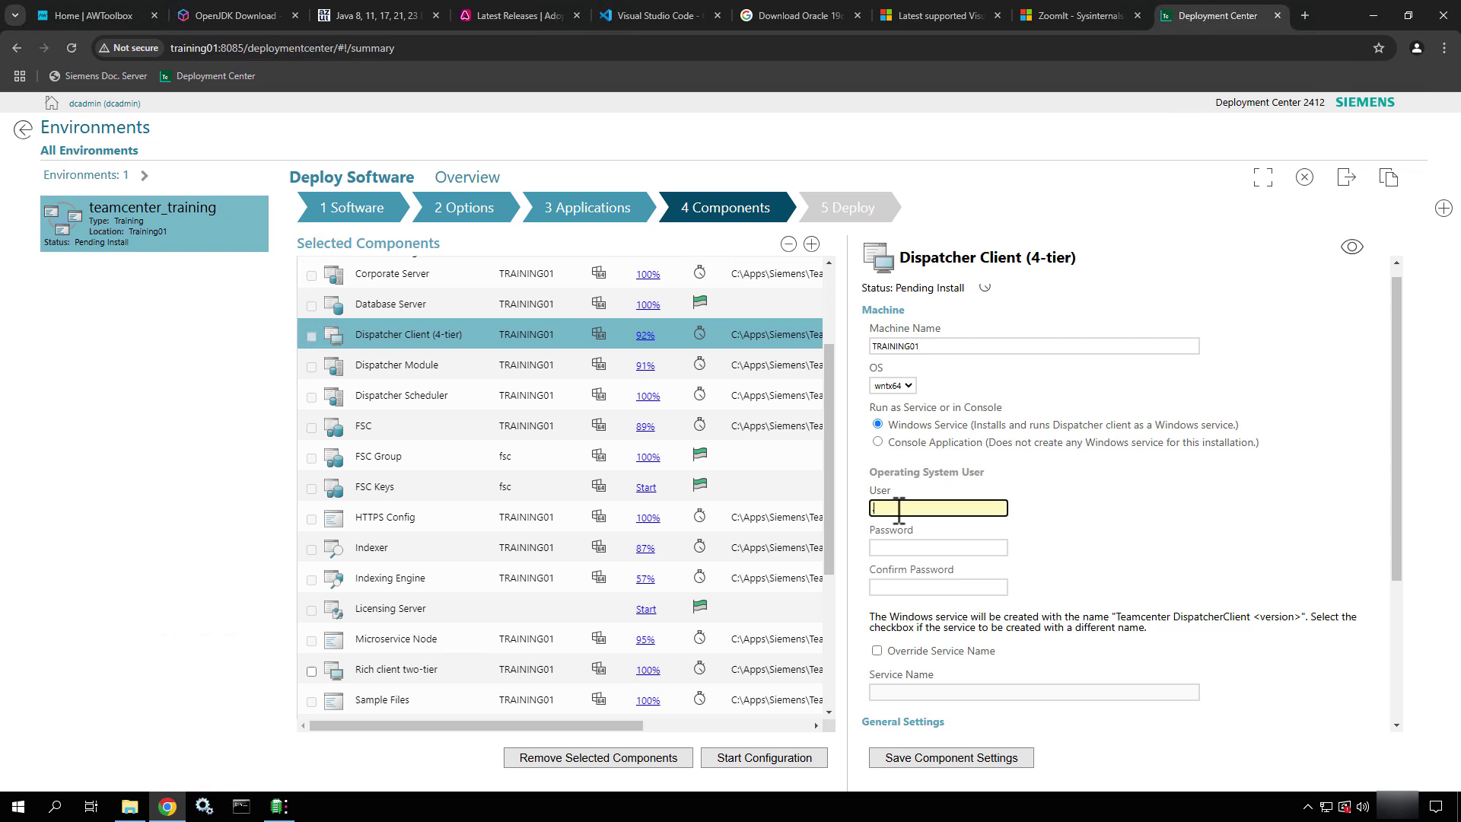
Enter .\infodba as the operating system user and enter and confirm its password
{"action": "type", "text": ".\\infodba"}
{"action": "key", "text": "Tab"}
{"action": "type", "text": "infodba"}
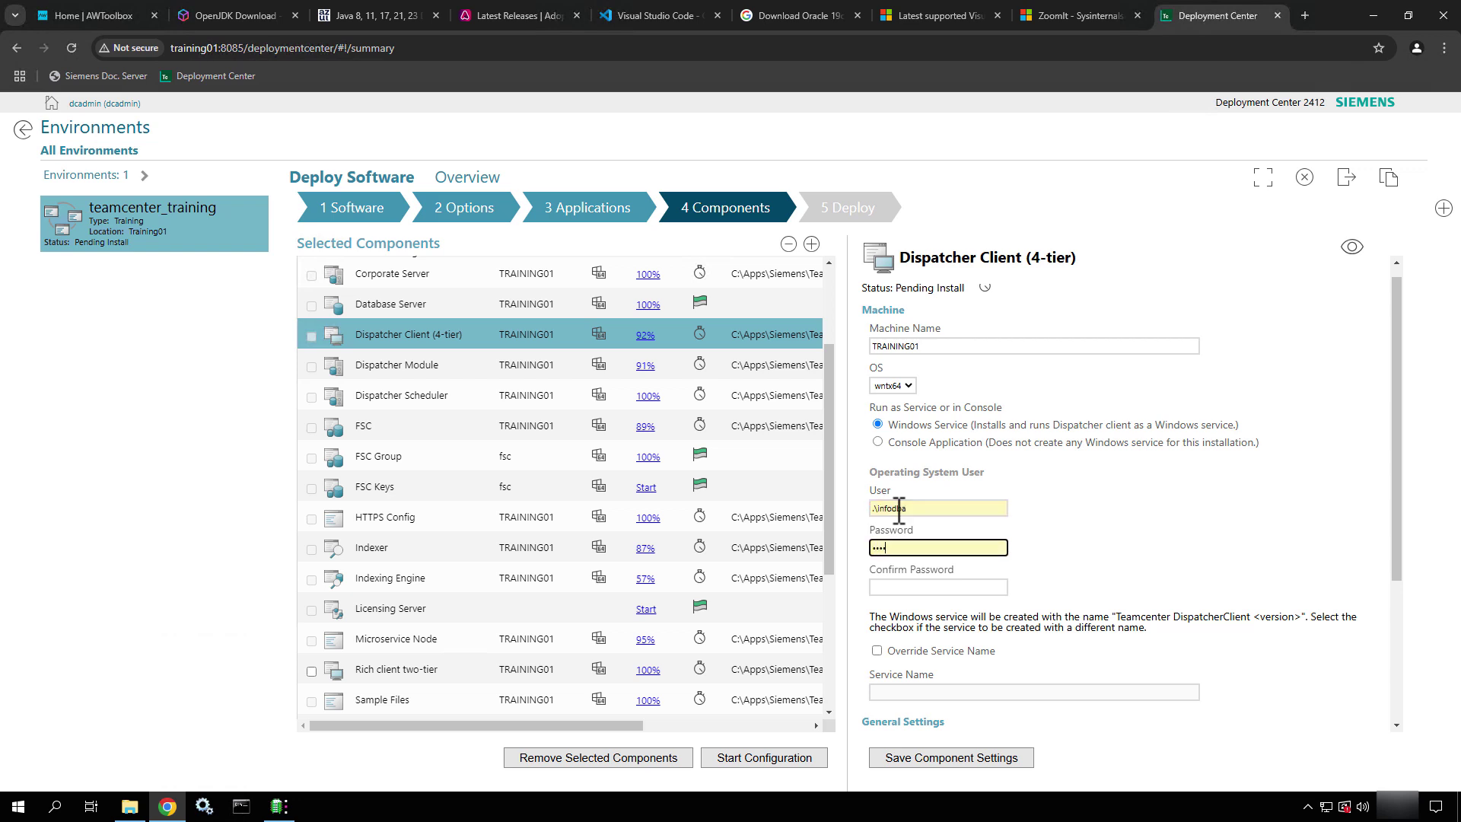
{"action": "key", "text": "Tab"}
{"action": "type", "text": "infodba"}
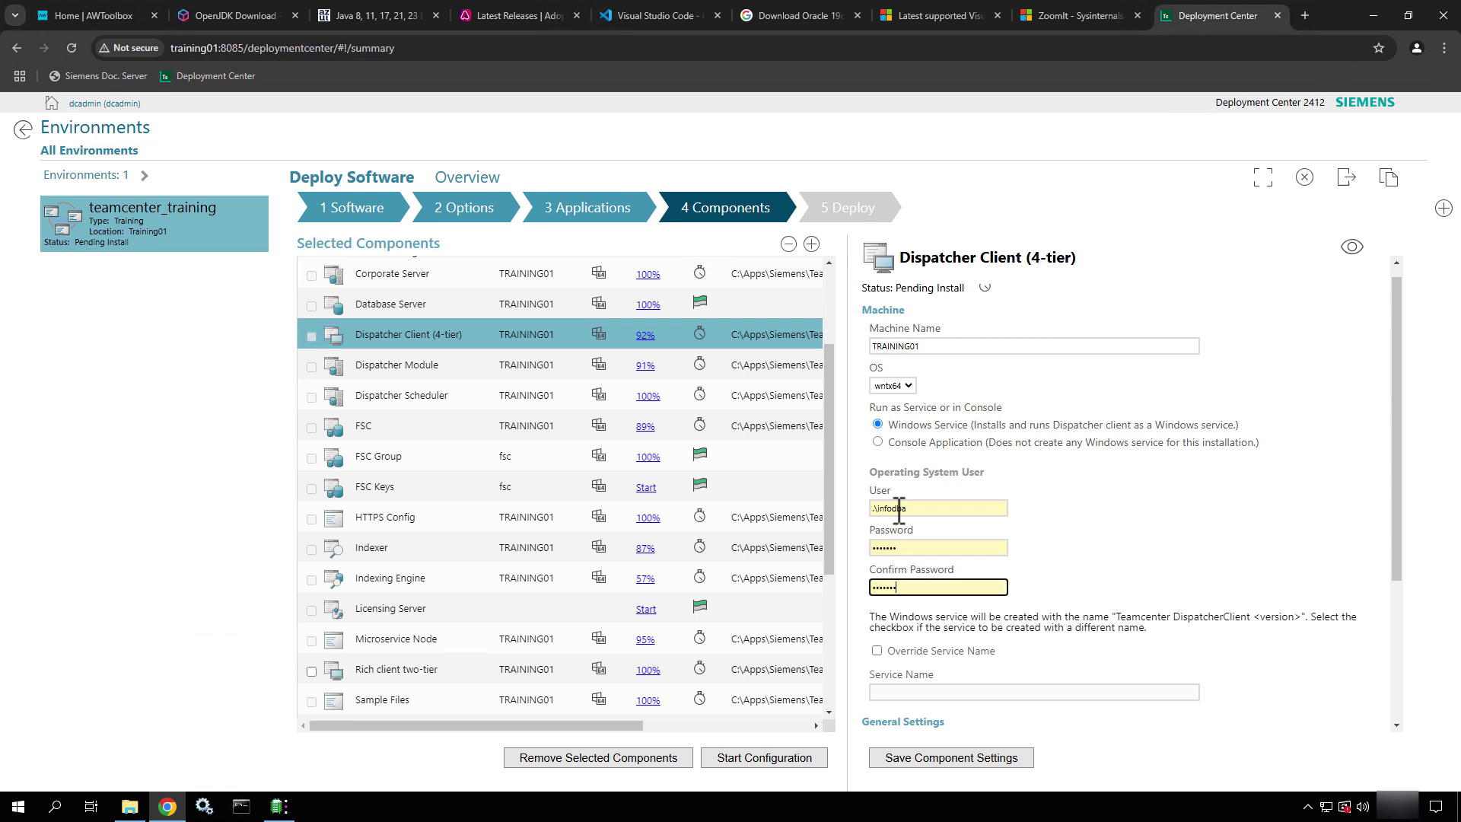
{"action": "scroll", "coordinate": [1149, 590], "scroll_direction": "down", "scroll_amount": 3}
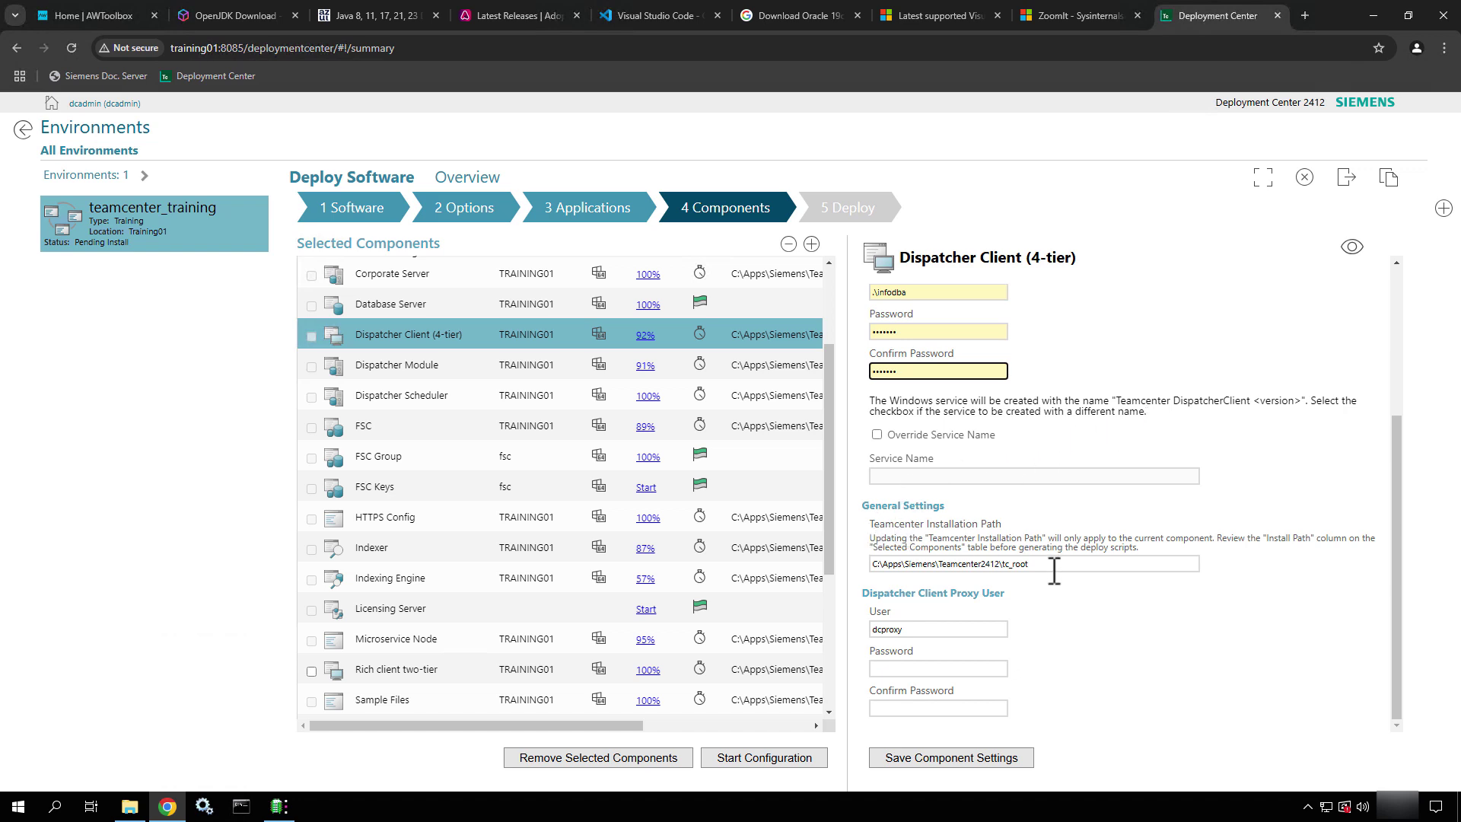
{"action": "left_click_drag", "start_coordinate": [1054, 571], "coordinate": [854, 560]}
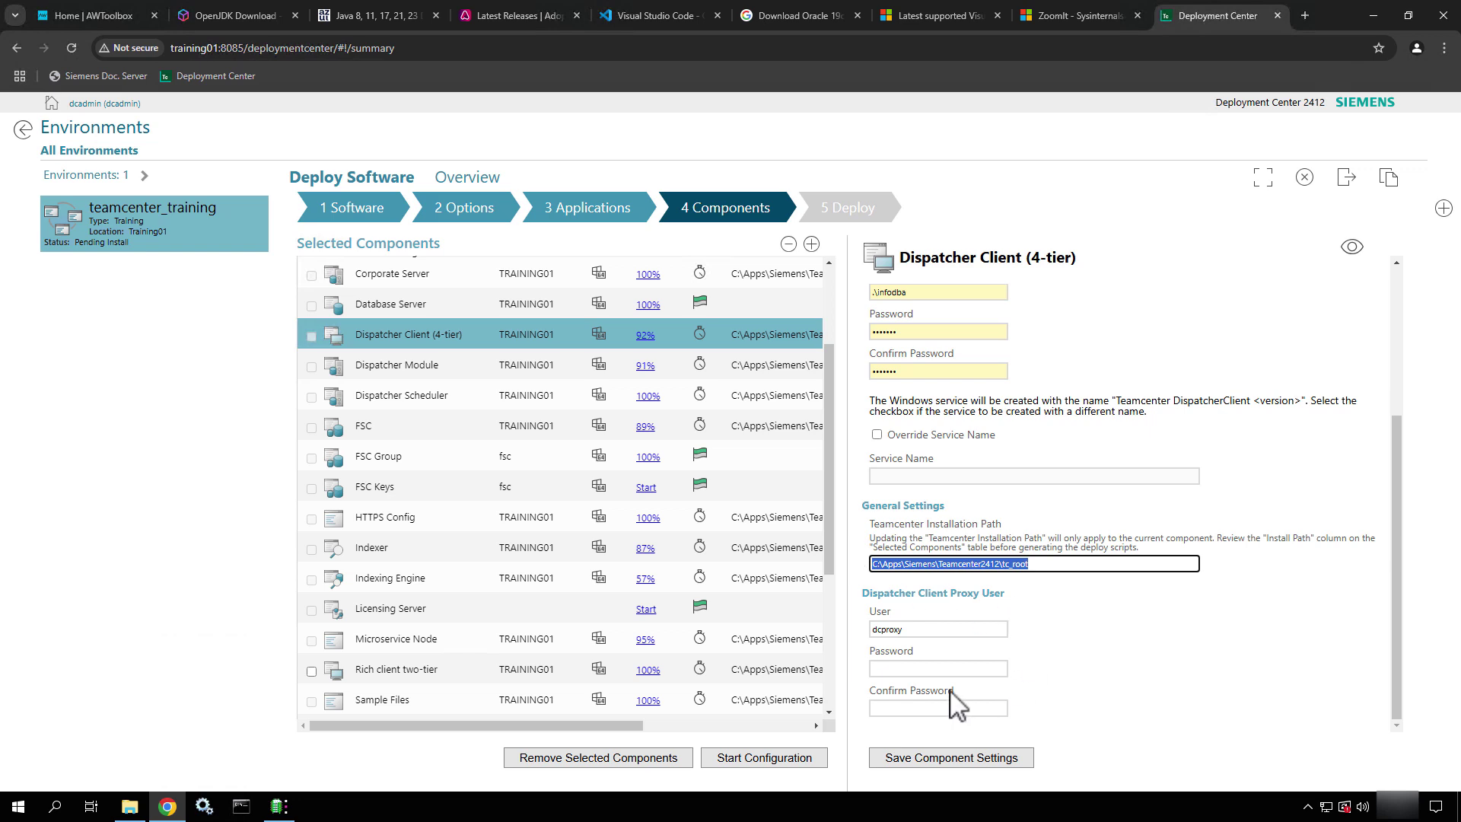
Enter and confirm the proxy user password, then show all Dispatcher Client parameters
{"action": "left_click", "coordinate": [926, 668]}
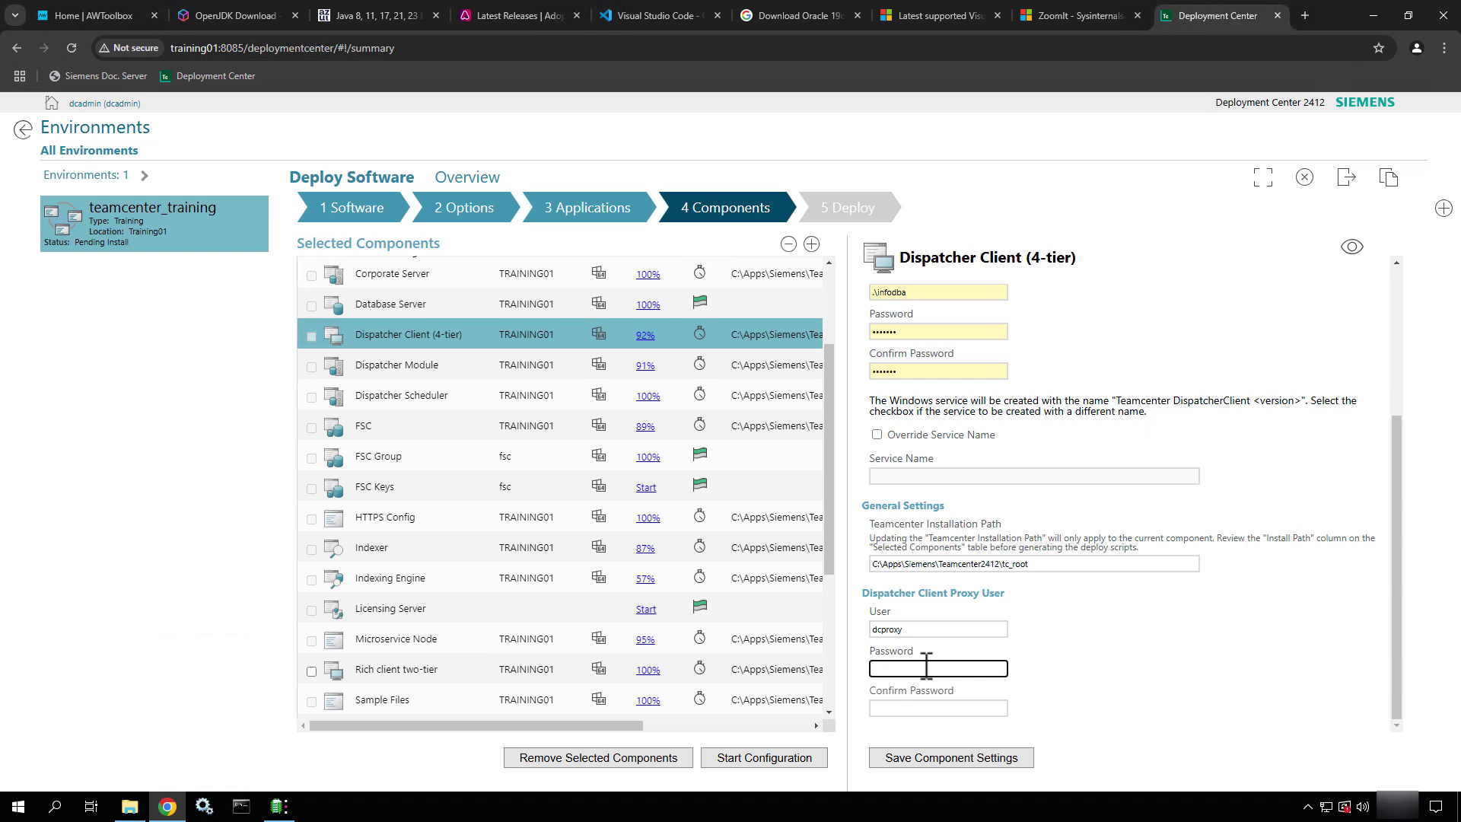
{"action": "type", "text": "dcdc"}
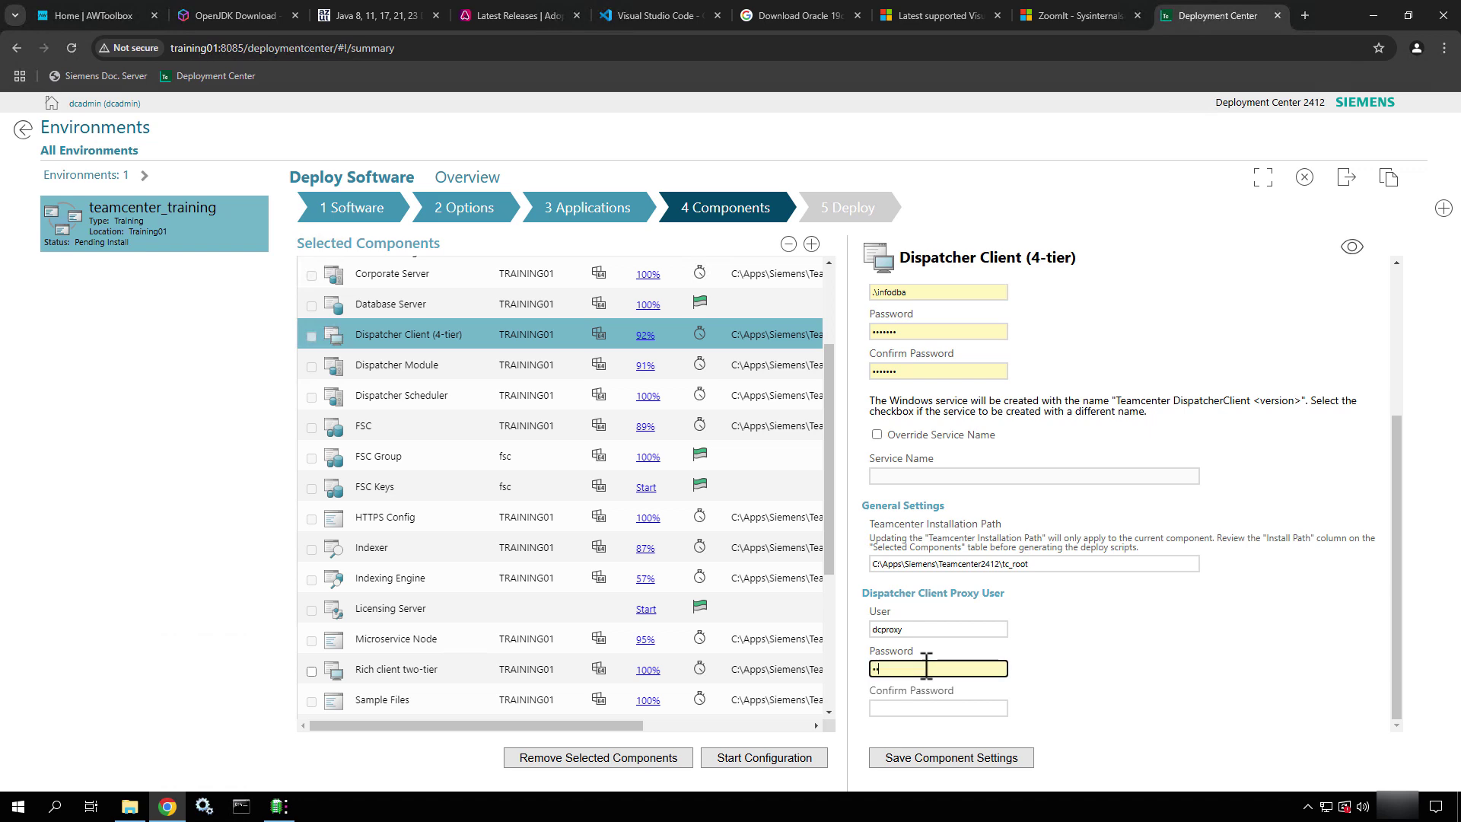
{"action": "type", "text": "proxy"}
{"action": "key", "text": "Tab"}
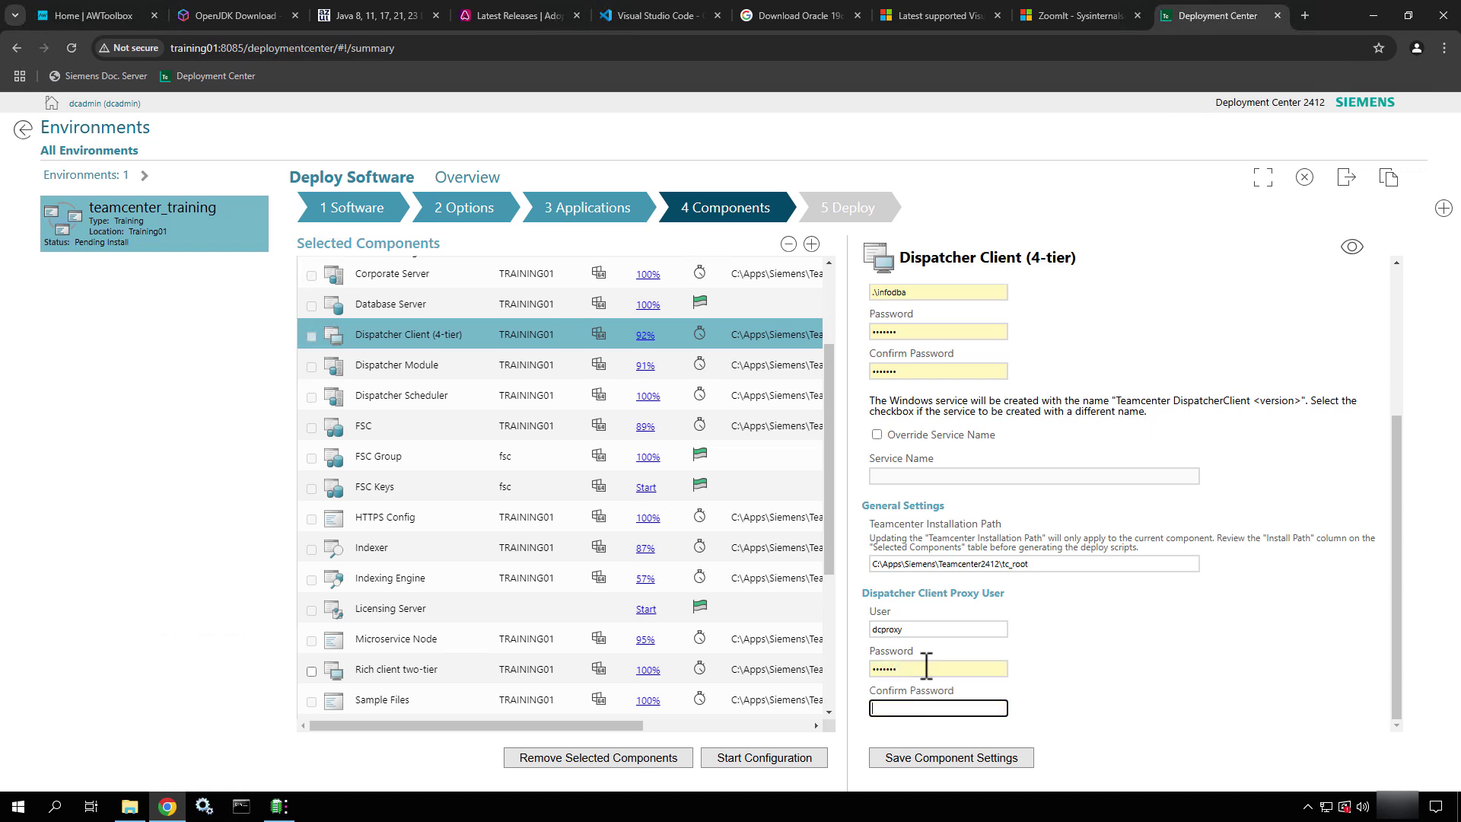
{"action": "type", "text": "dcproxy"}
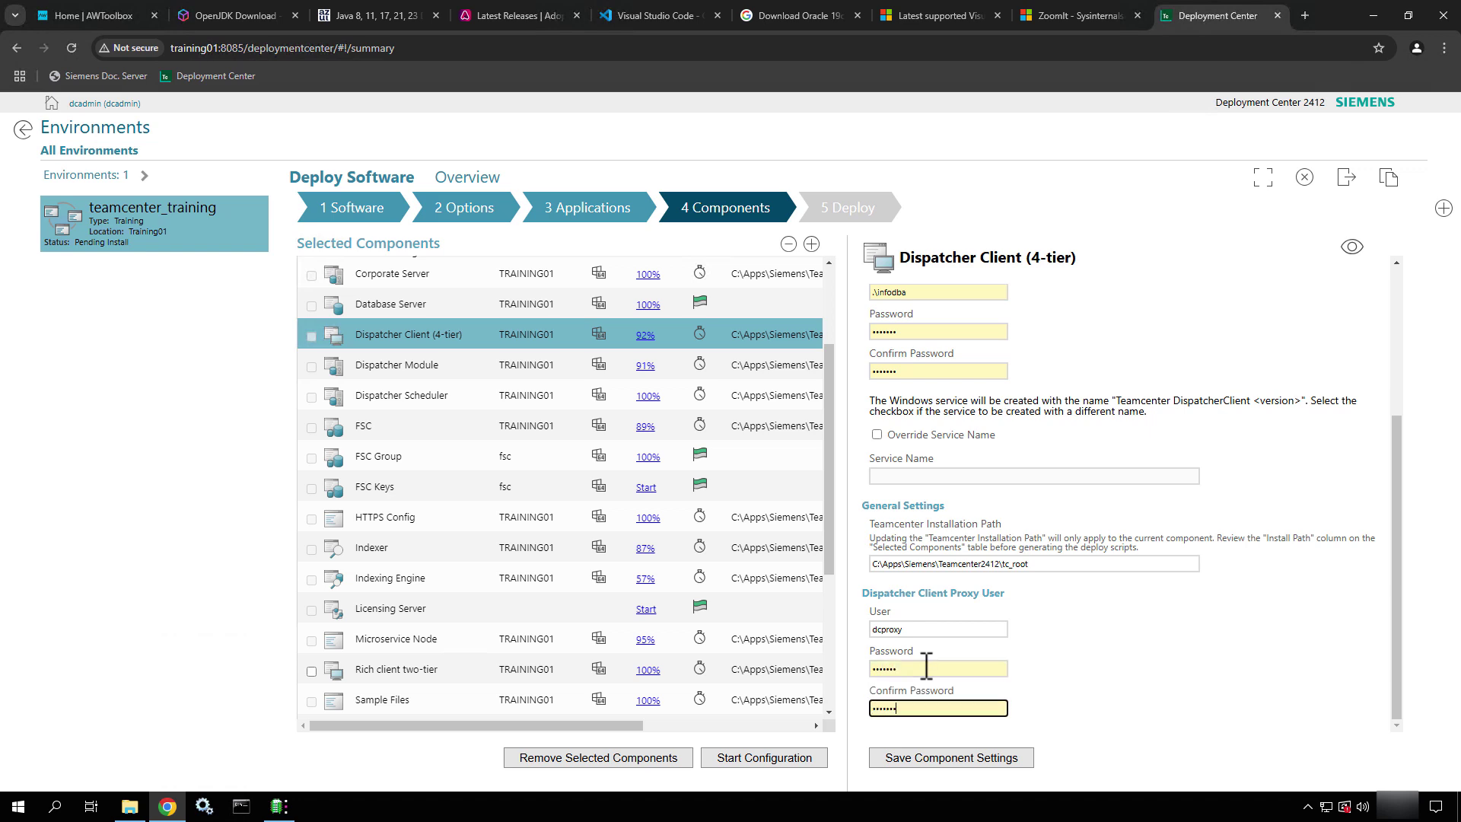
{"action": "left_click", "coordinate": [1353, 249]}
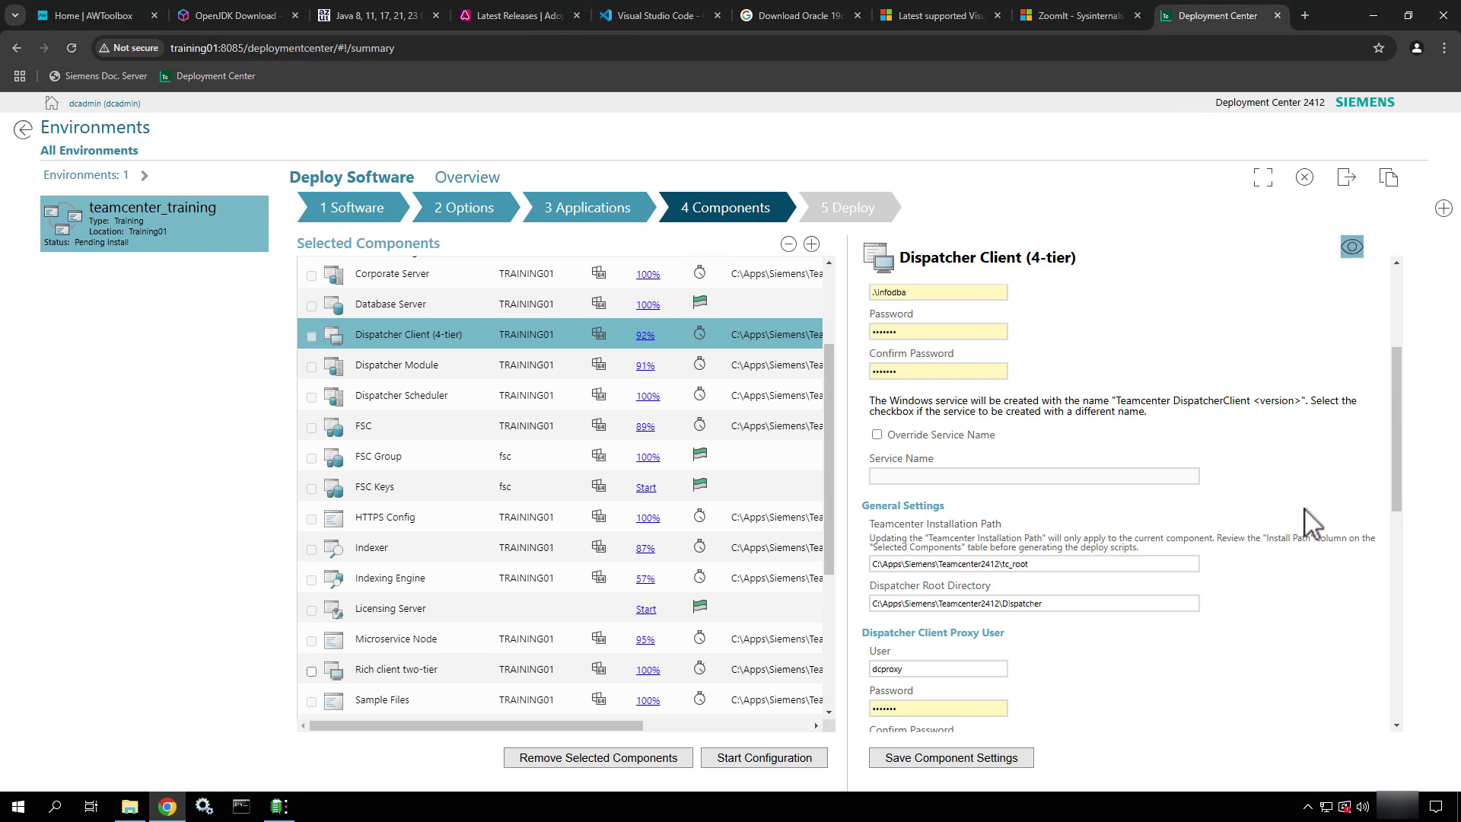
{"action": "scroll", "coordinate": [1306, 511], "scroll_direction": "down", "scroll_amount": 2}
{"action": "scroll", "coordinate": [1306, 512], "scroll_direction": "down", "scroll_amount": 6}
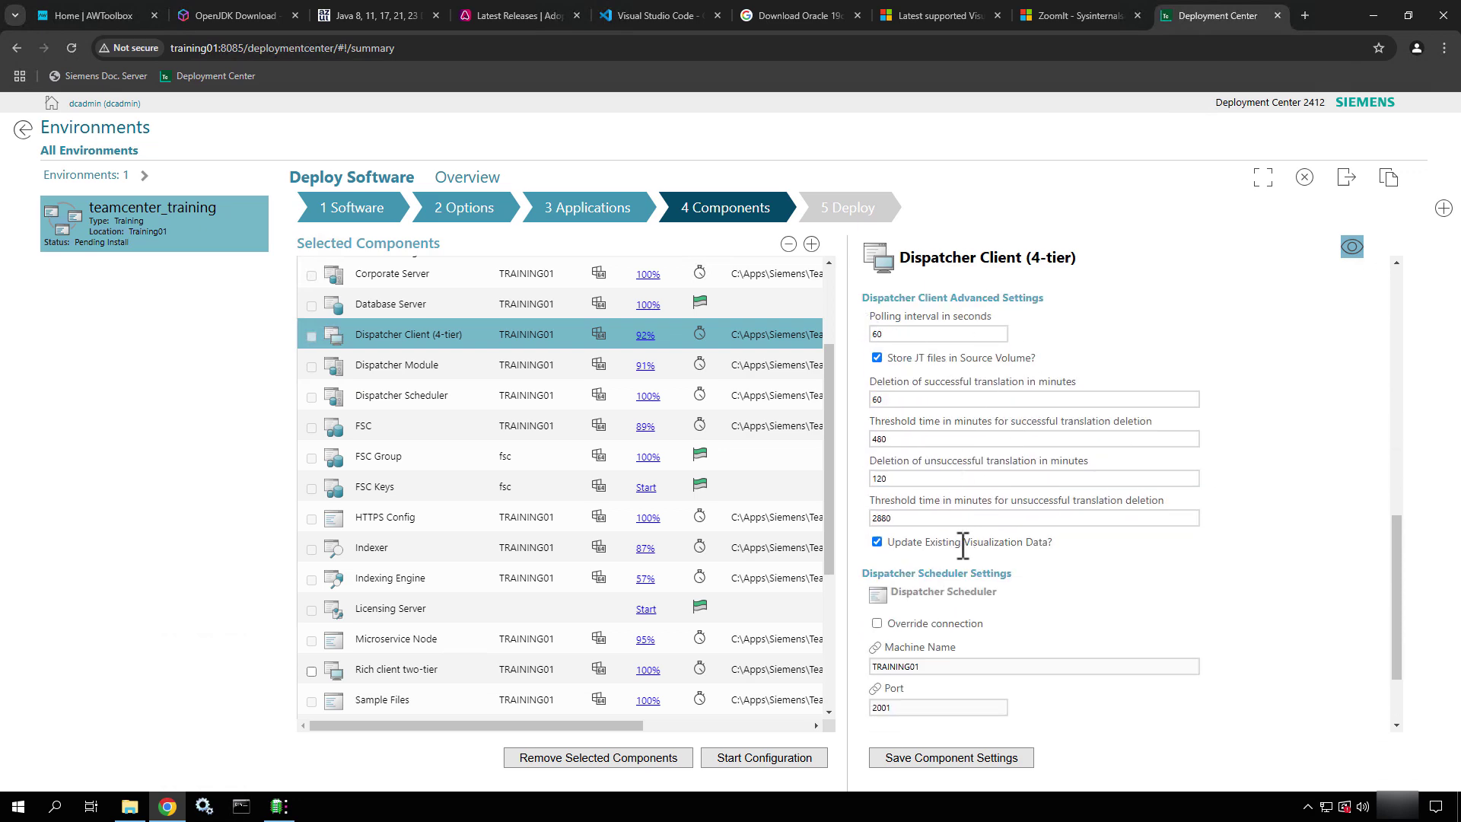
{"action": "scroll", "coordinate": [967, 555], "scroll_direction": "down", "scroll_amount": 2}
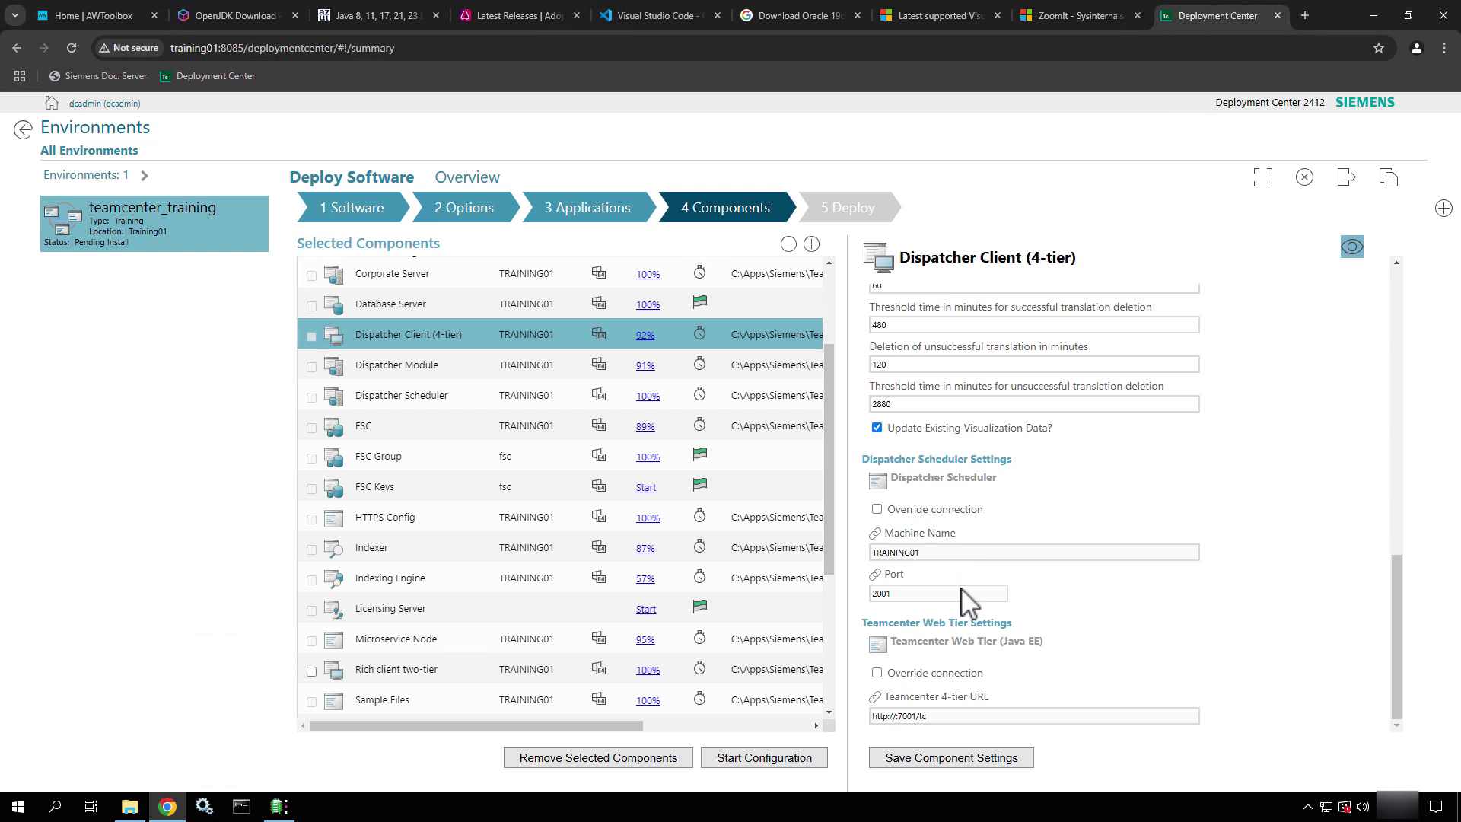
Save the Dispatcher Client, then set the Dispatcher Module staging directory to C:\Apps\Siemens\Teamcenter2412\Dispatcher_server\stage
{"action": "left_click", "coordinate": [952, 758]}
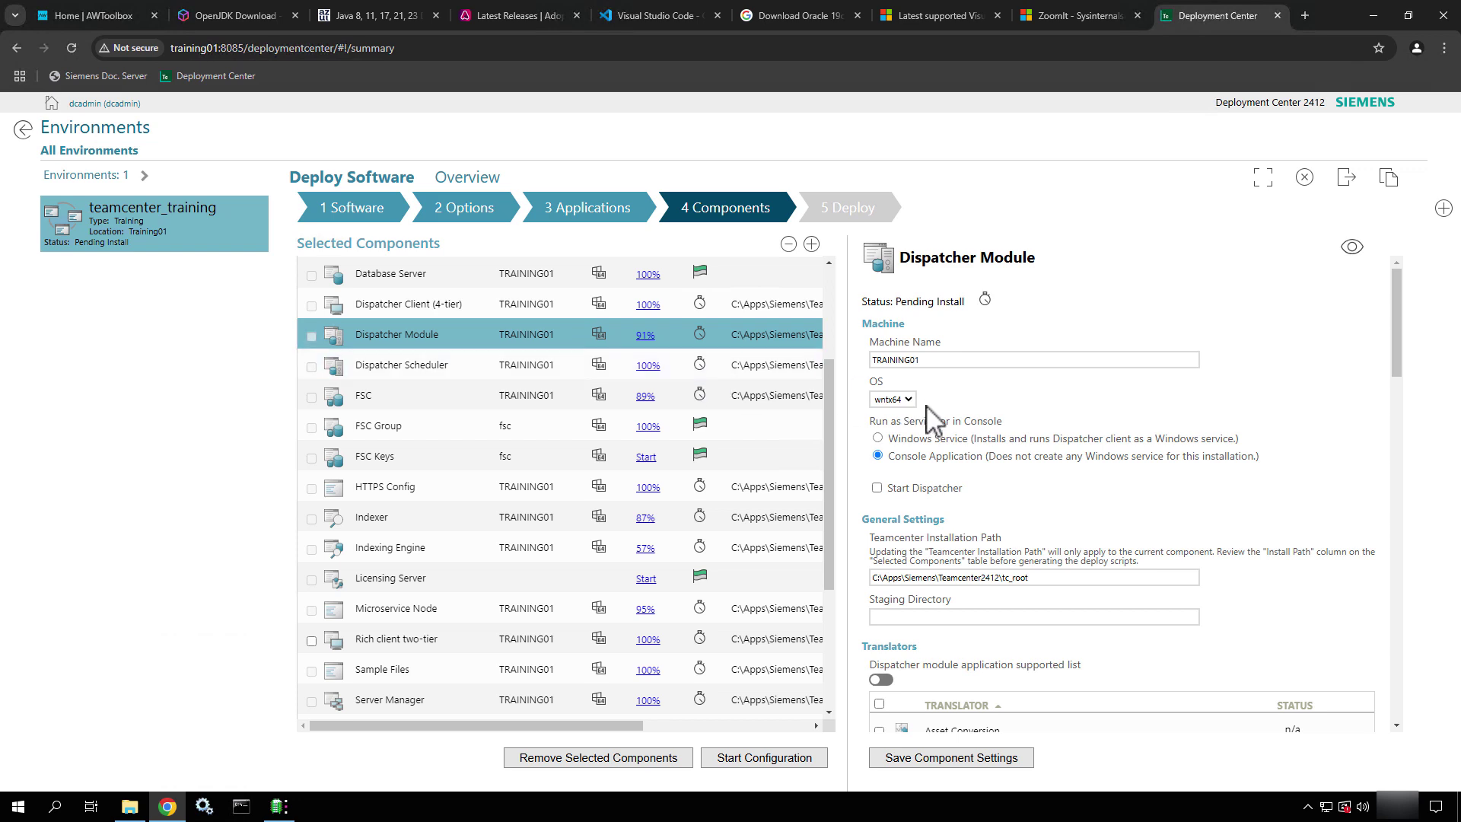
{"action": "scroll", "coordinate": [993, 468], "scroll_direction": "down", "scroll_amount": 2}
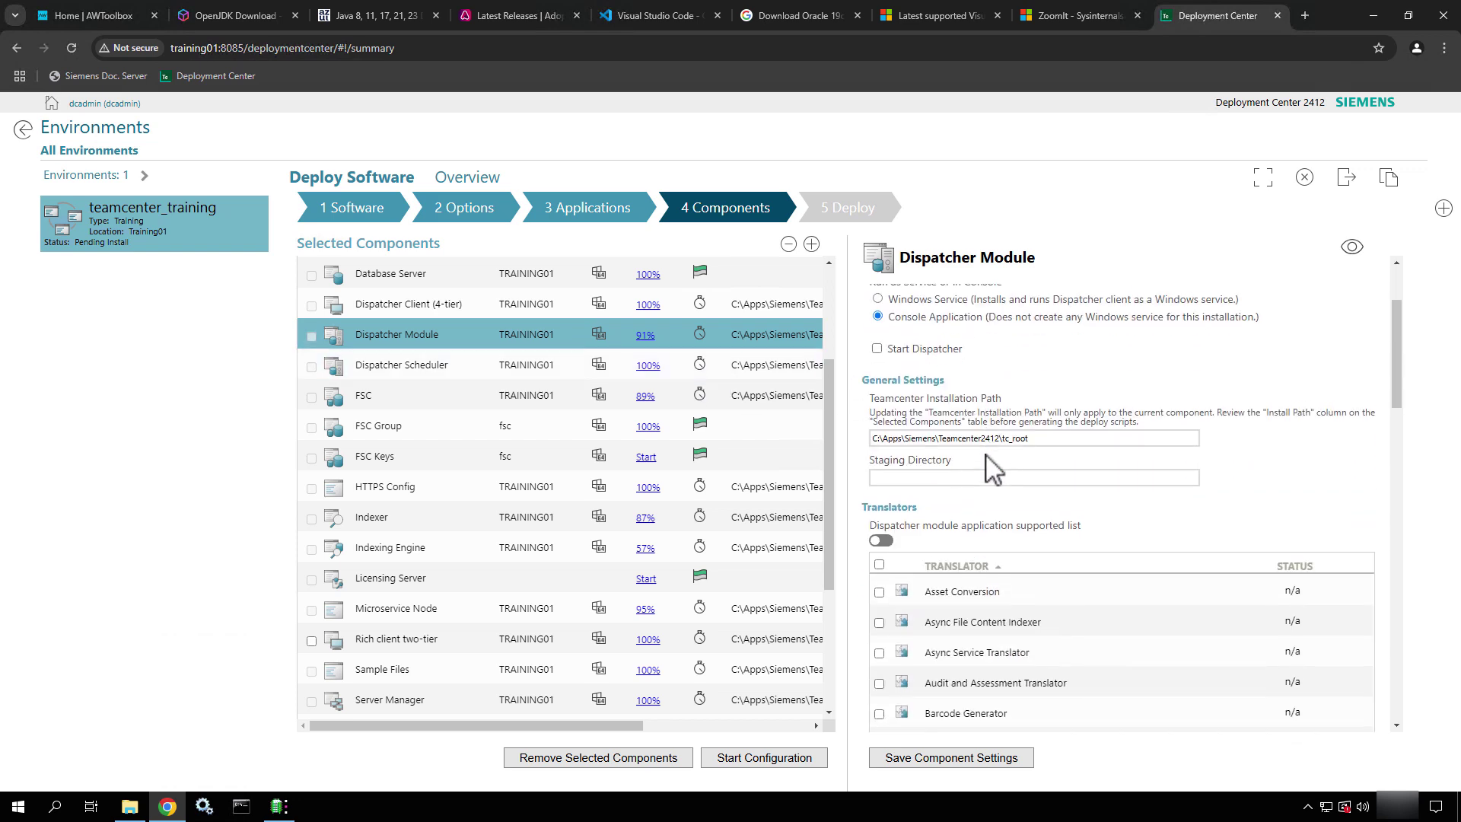
{"action": "left_click", "coordinate": [939, 471]}
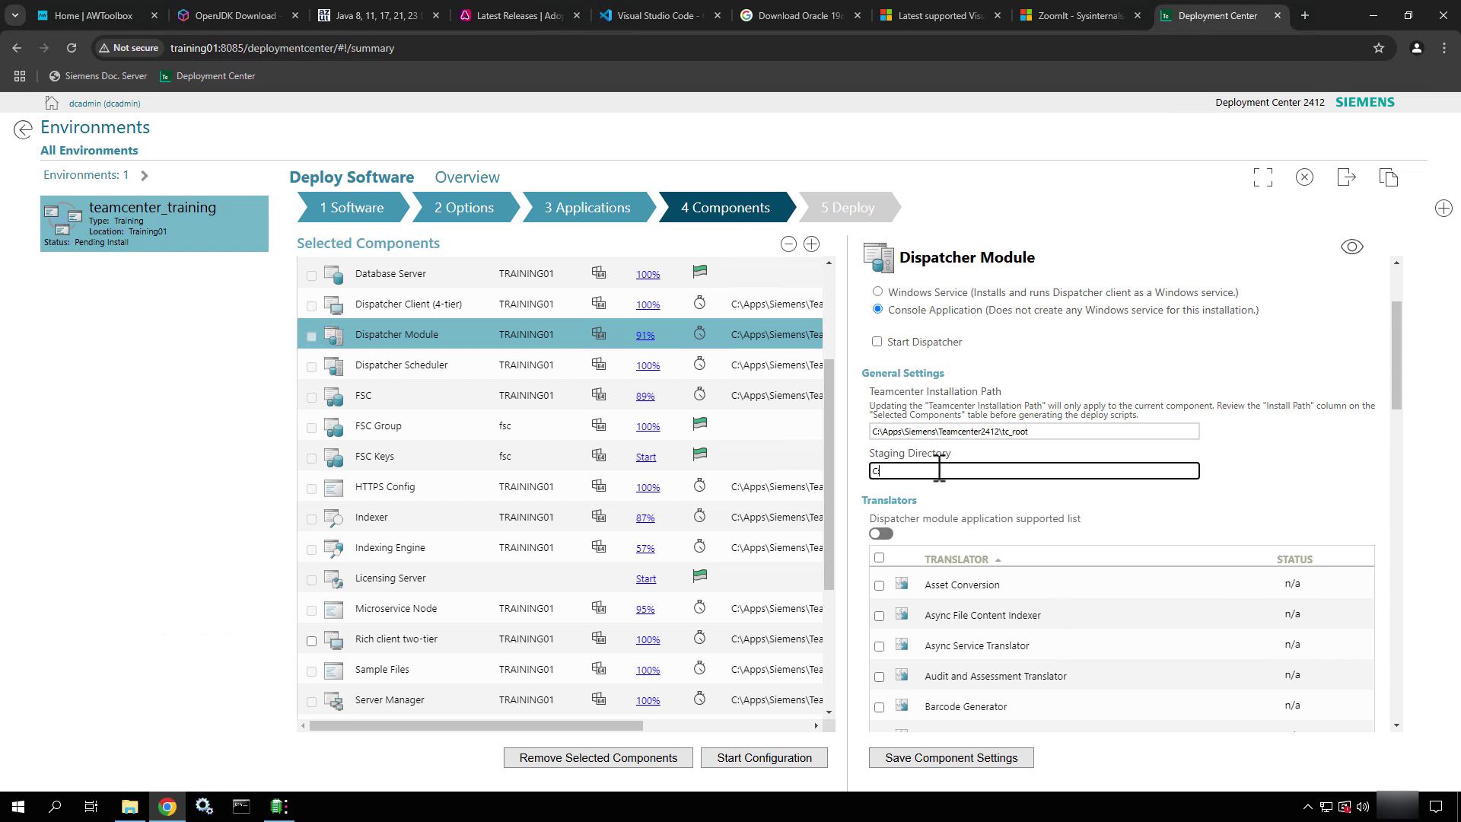
{"action": "type", "text": "Apps\\Siemens\\Teamcenter2412\\Dispatcher_server\\stage"}
{"action": "scroll", "coordinate": [1070, 505], "scroll_direction": "down", "scroll_amount": 2}
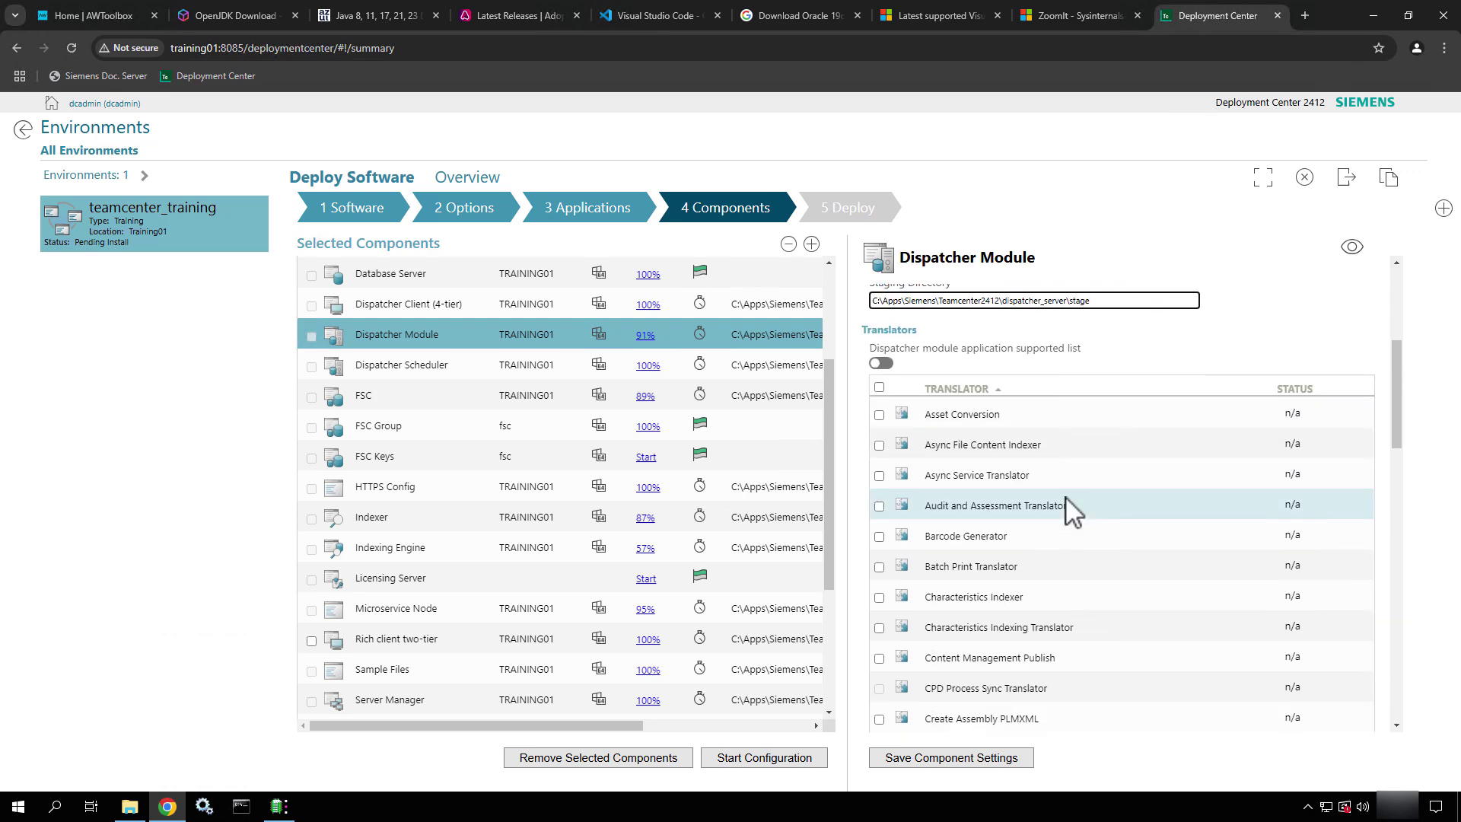
{"action": "scroll", "coordinate": [1070, 505], "scroll_direction": "up", "scroll_amount": 2}
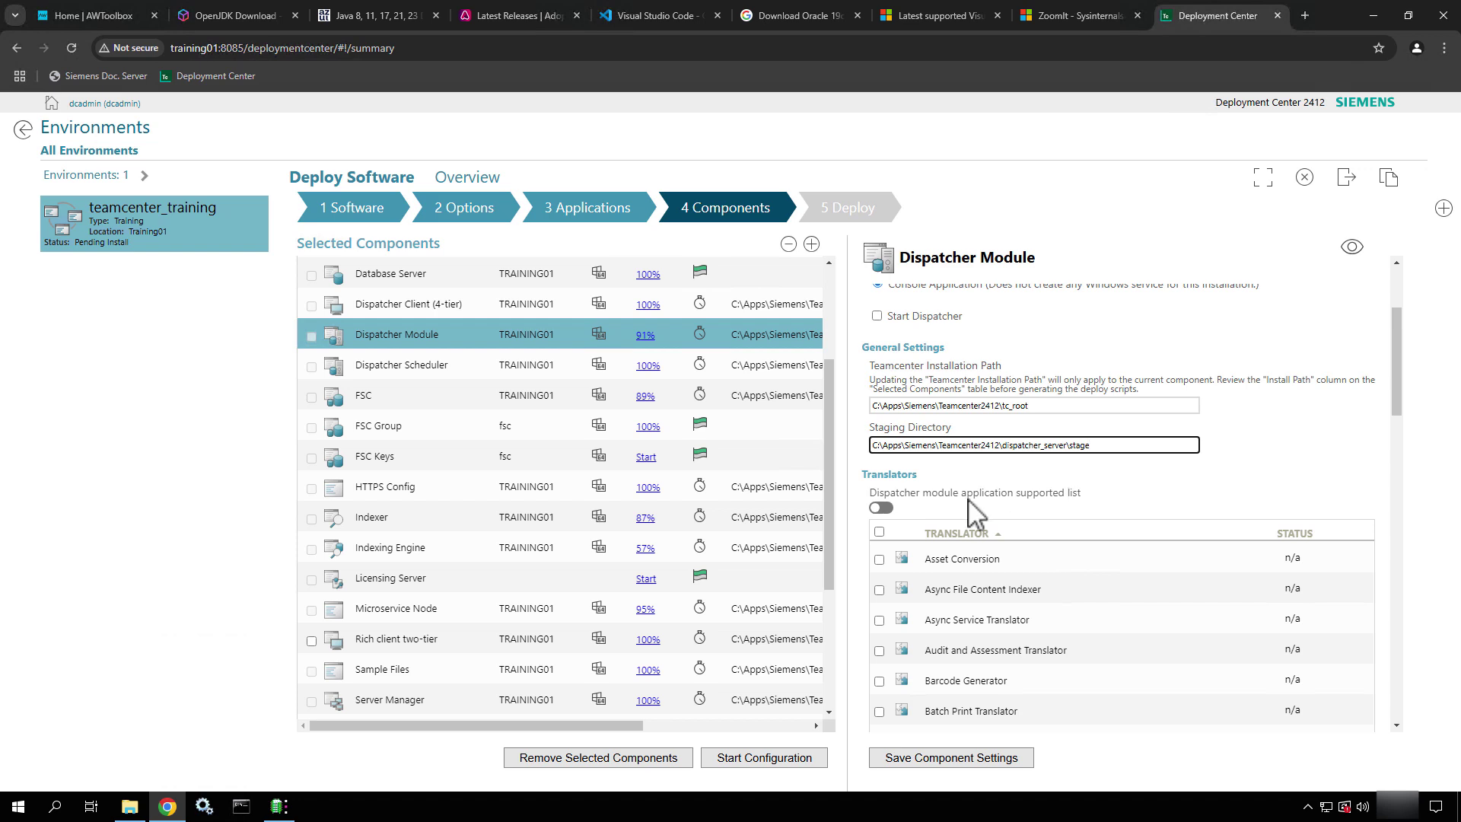
{"action": "scroll", "coordinate": [1025, 484], "scroll_direction": "down", "scroll_amount": 2}
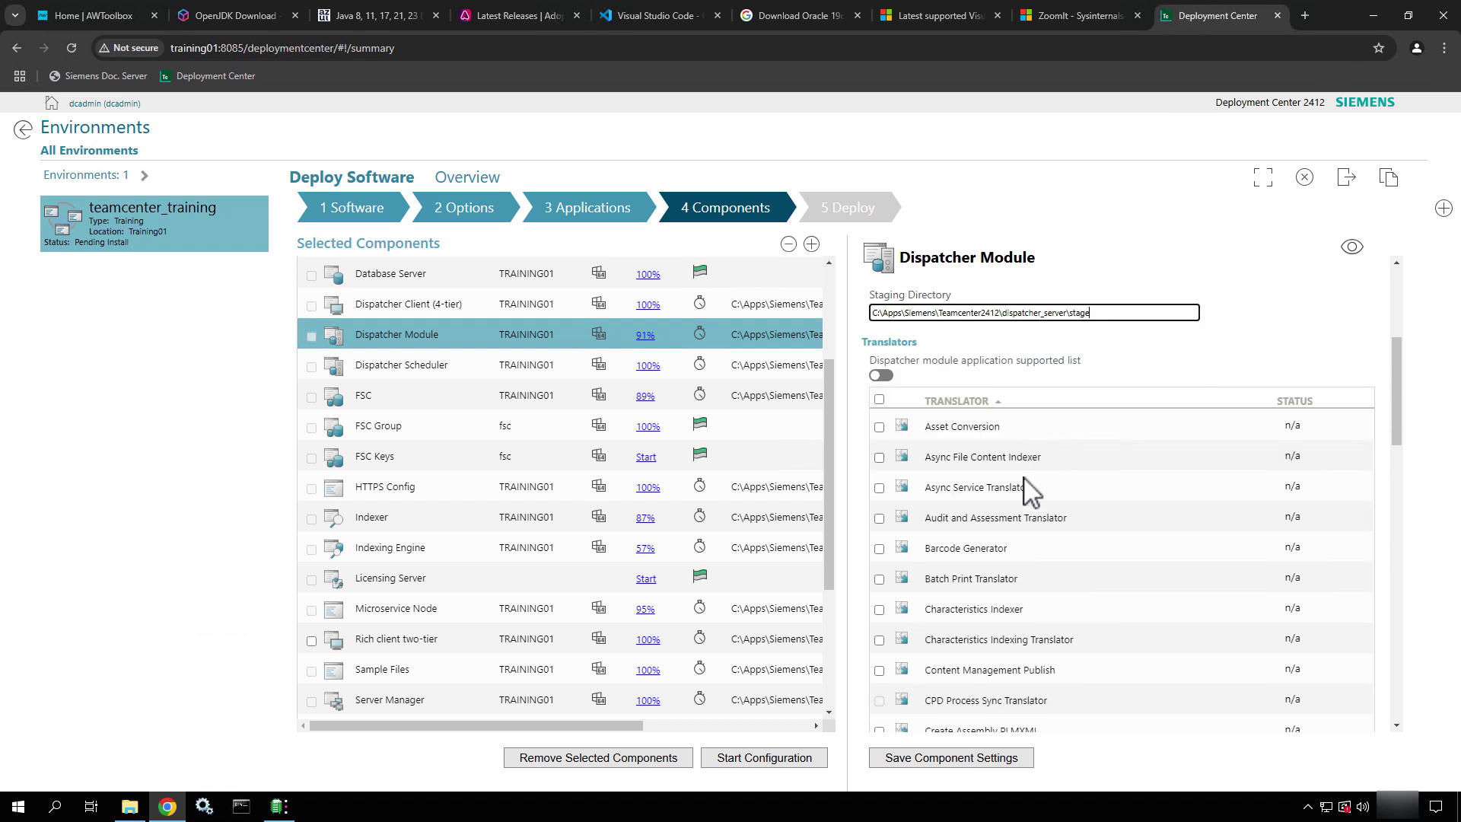
Enable the Async Service Translator in the Dispatcher Module
{"action": "left_click", "coordinate": [880, 488]}
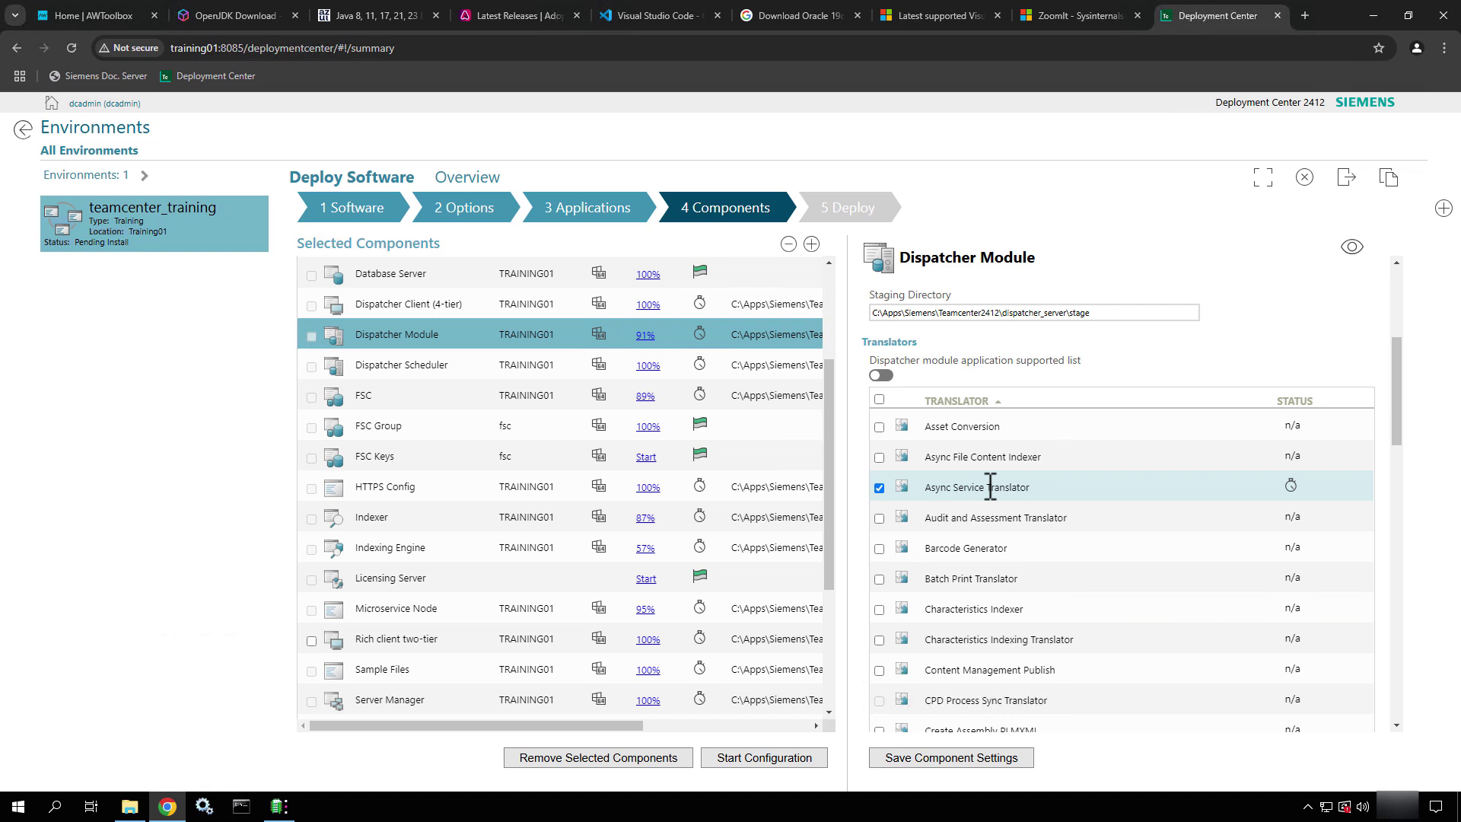
{"action": "scroll", "coordinate": [990, 487], "scroll_direction": "down", "scroll_amount": 4}
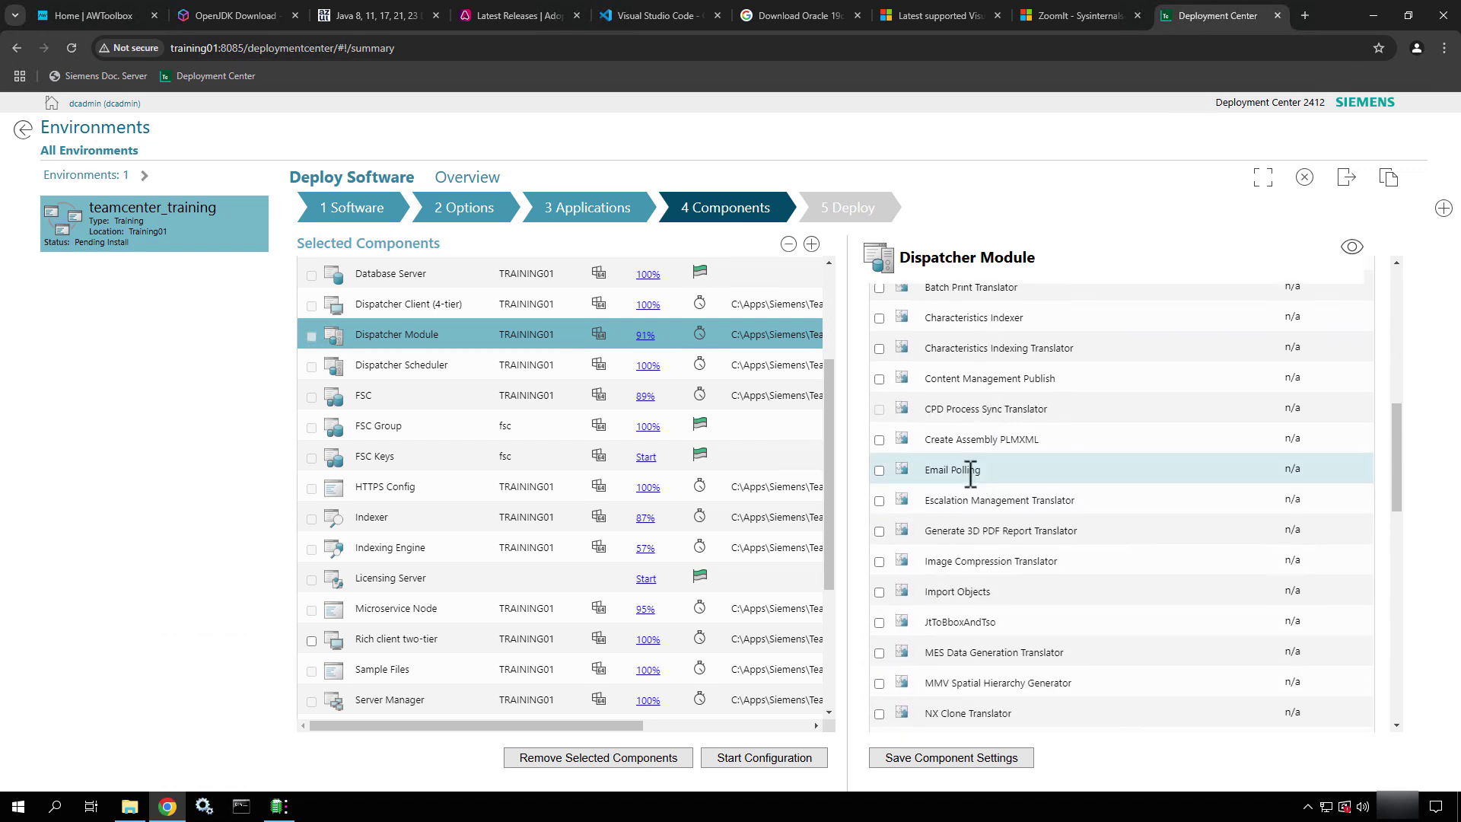
{"action": "scroll", "coordinate": [1195, 417], "scroll_direction": "up", "scroll_amount": 7}
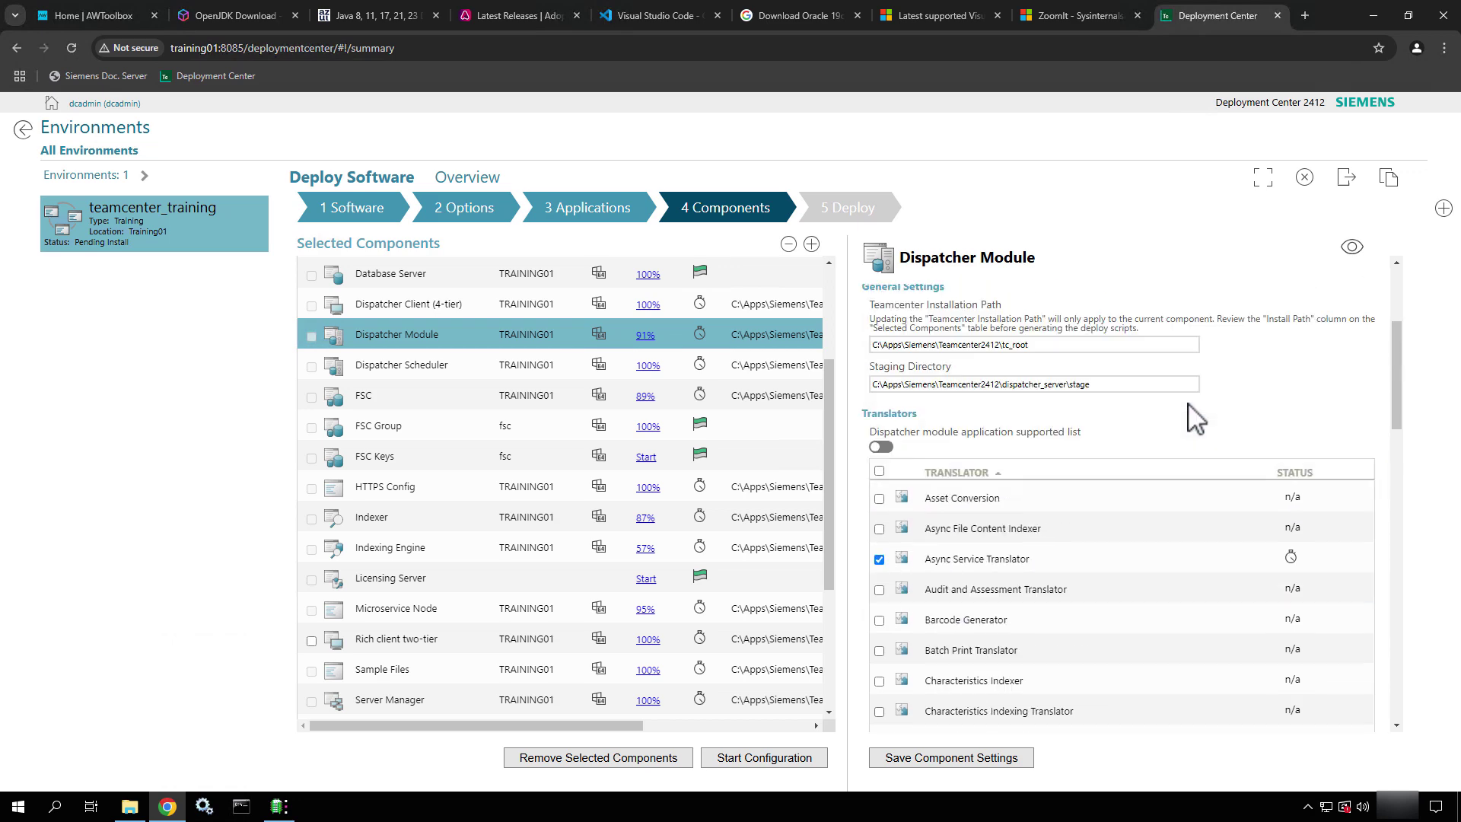
{"action": "scroll", "coordinate": [1195, 417], "scroll_direction": "down", "scroll_amount": 1}
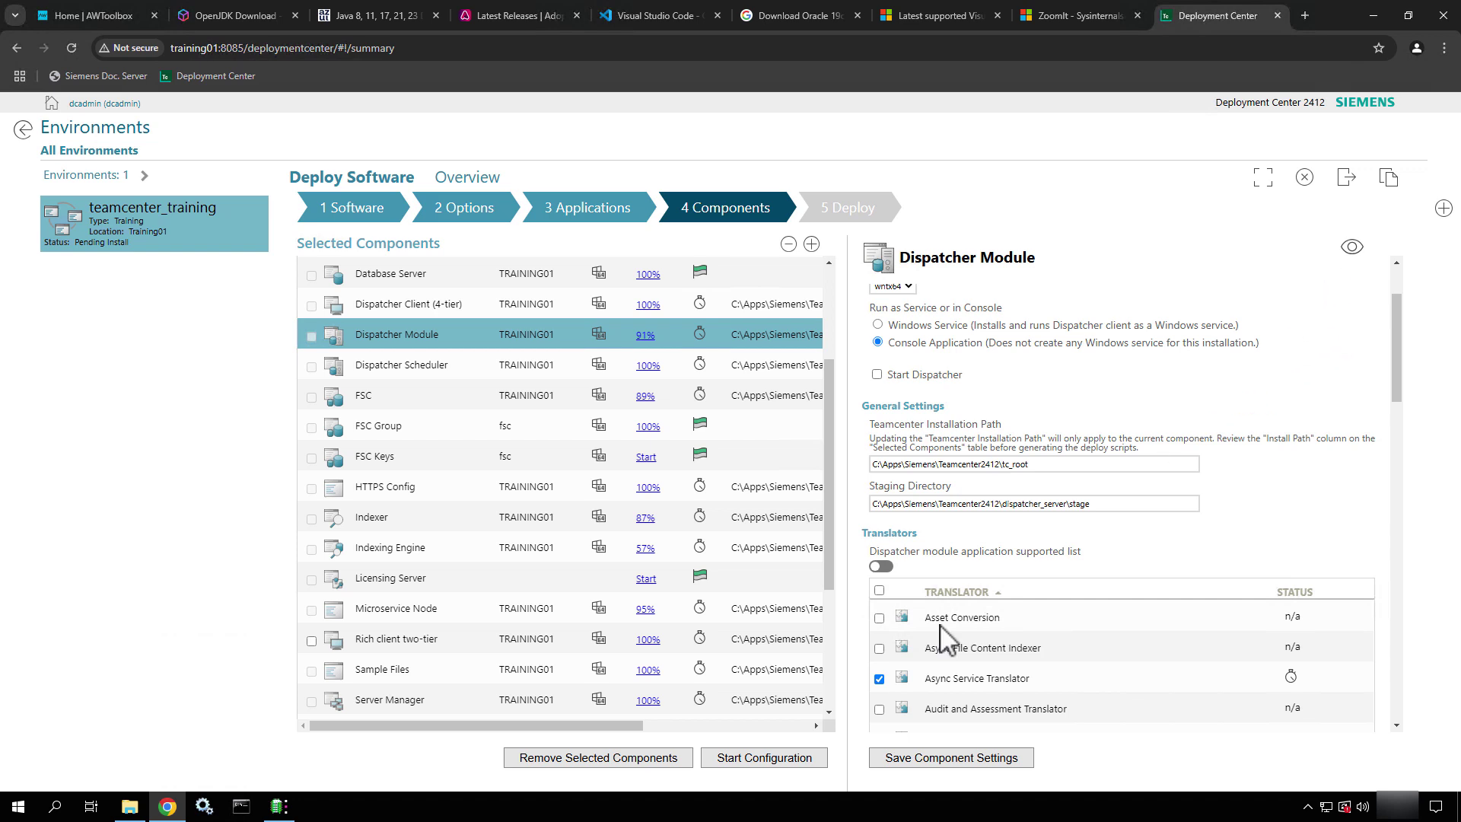
Show the Dispatcher Module's advanced settings: root directory, 3 maximum tasks, port 1999, INFO logging
{"action": "left_click", "coordinate": [1353, 250]}
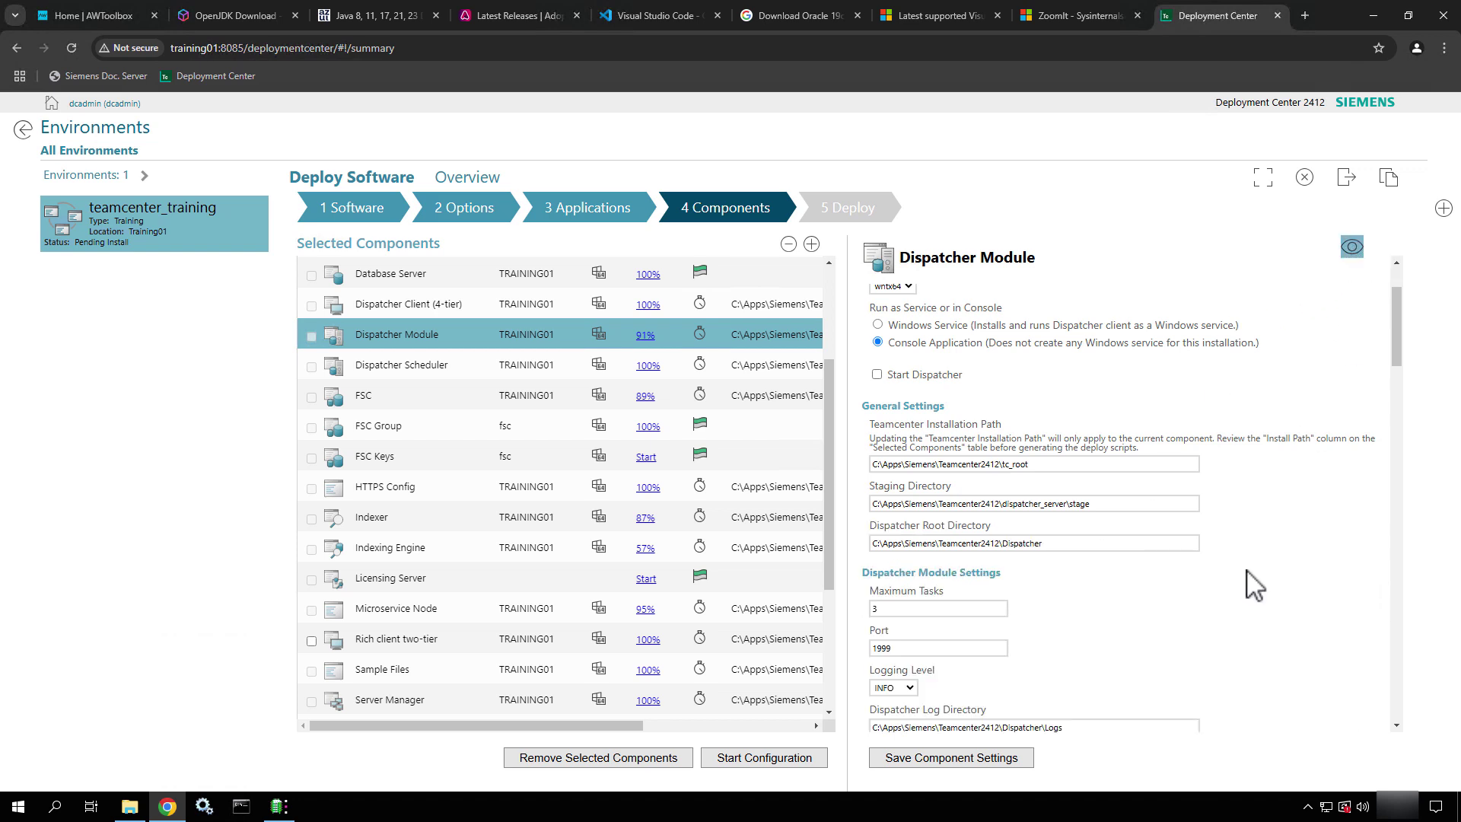
{"action": "scroll", "coordinate": [1157, 581], "scroll_direction": "down", "scroll_amount": 1}
{"action": "scroll", "coordinate": [1254, 585], "scroll_direction": "down", "scroll_amount": 3}
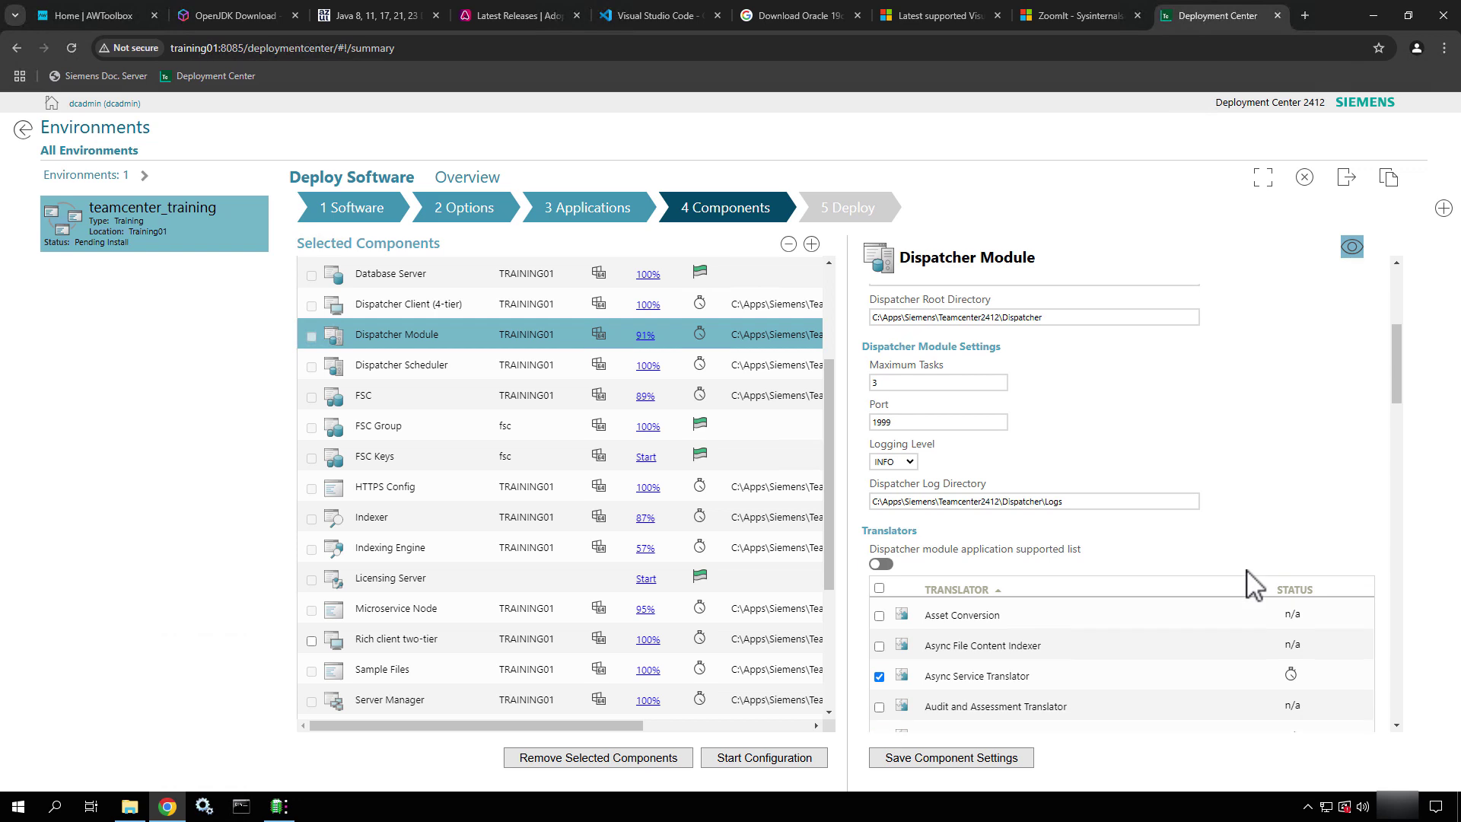
{"action": "scroll", "coordinate": [1162, 581], "scroll_direction": "down", "scroll_amount": 2}
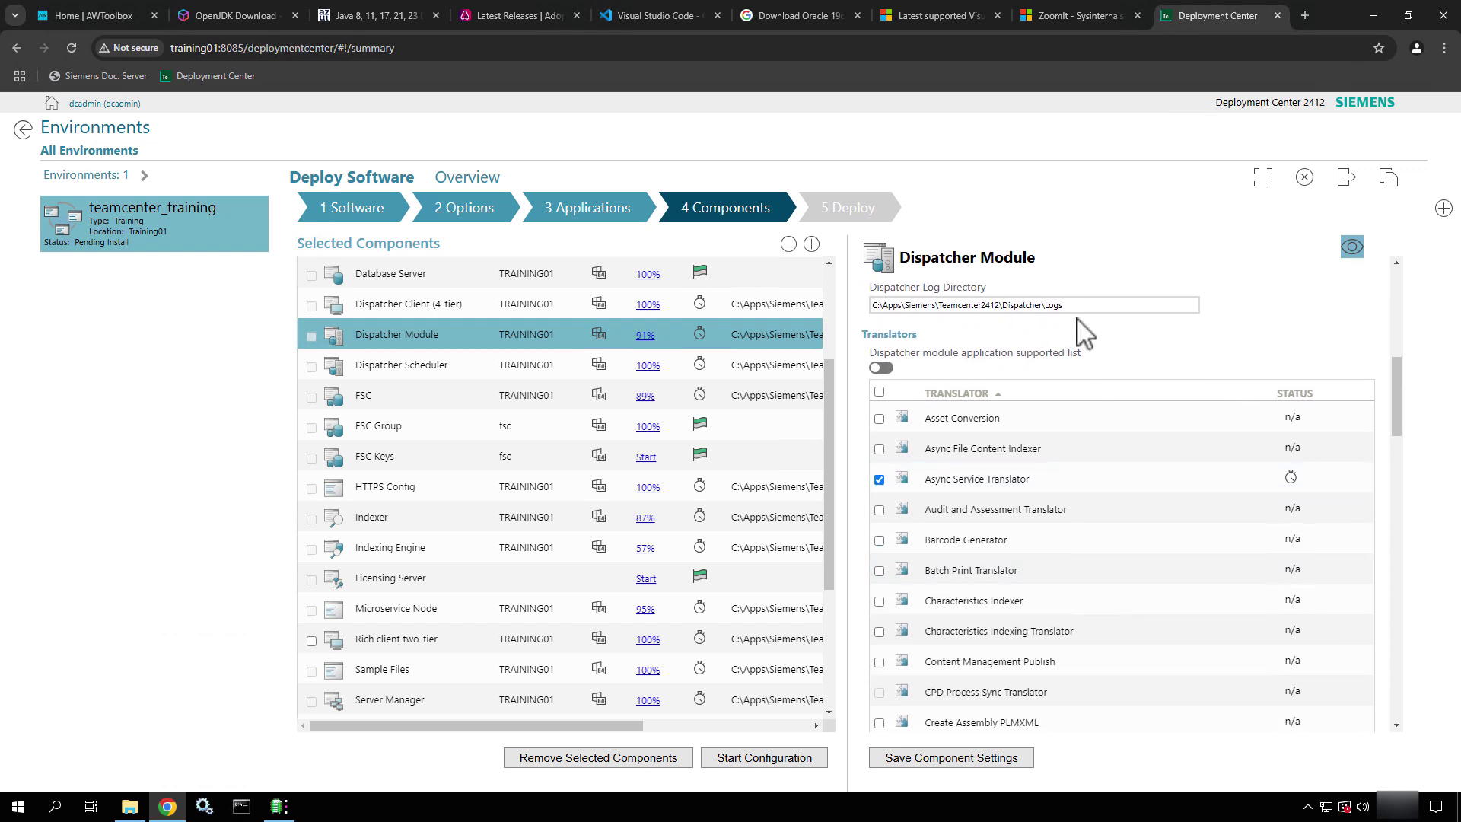
{"action": "scroll", "coordinate": [1084, 331], "scroll_direction": "up", "scroll_amount": 5}
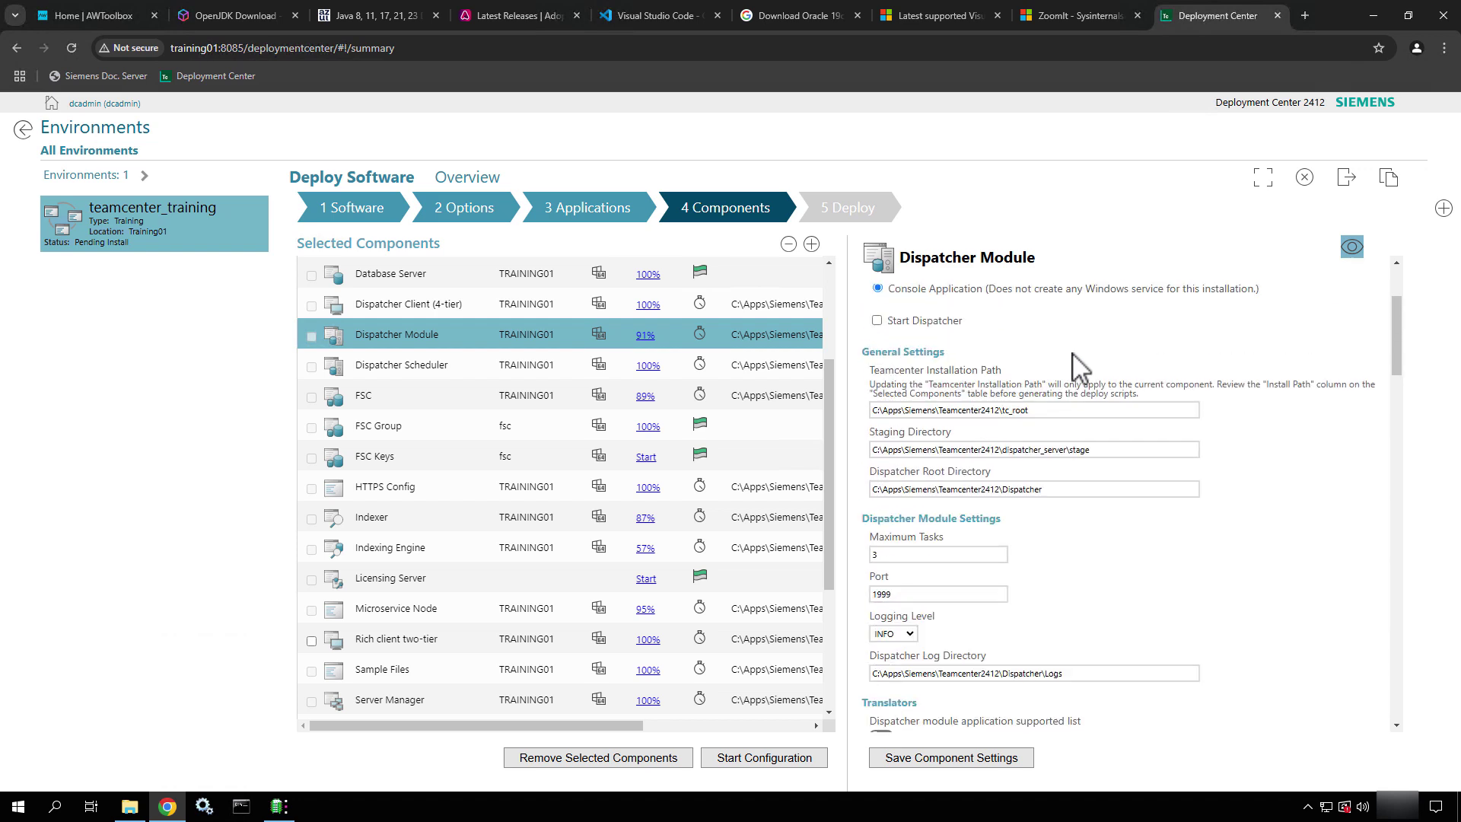
Change the Dispatcher Root Directory to end in the dispatcher_server folder
{"action": "left_click", "coordinate": [1057, 490]}
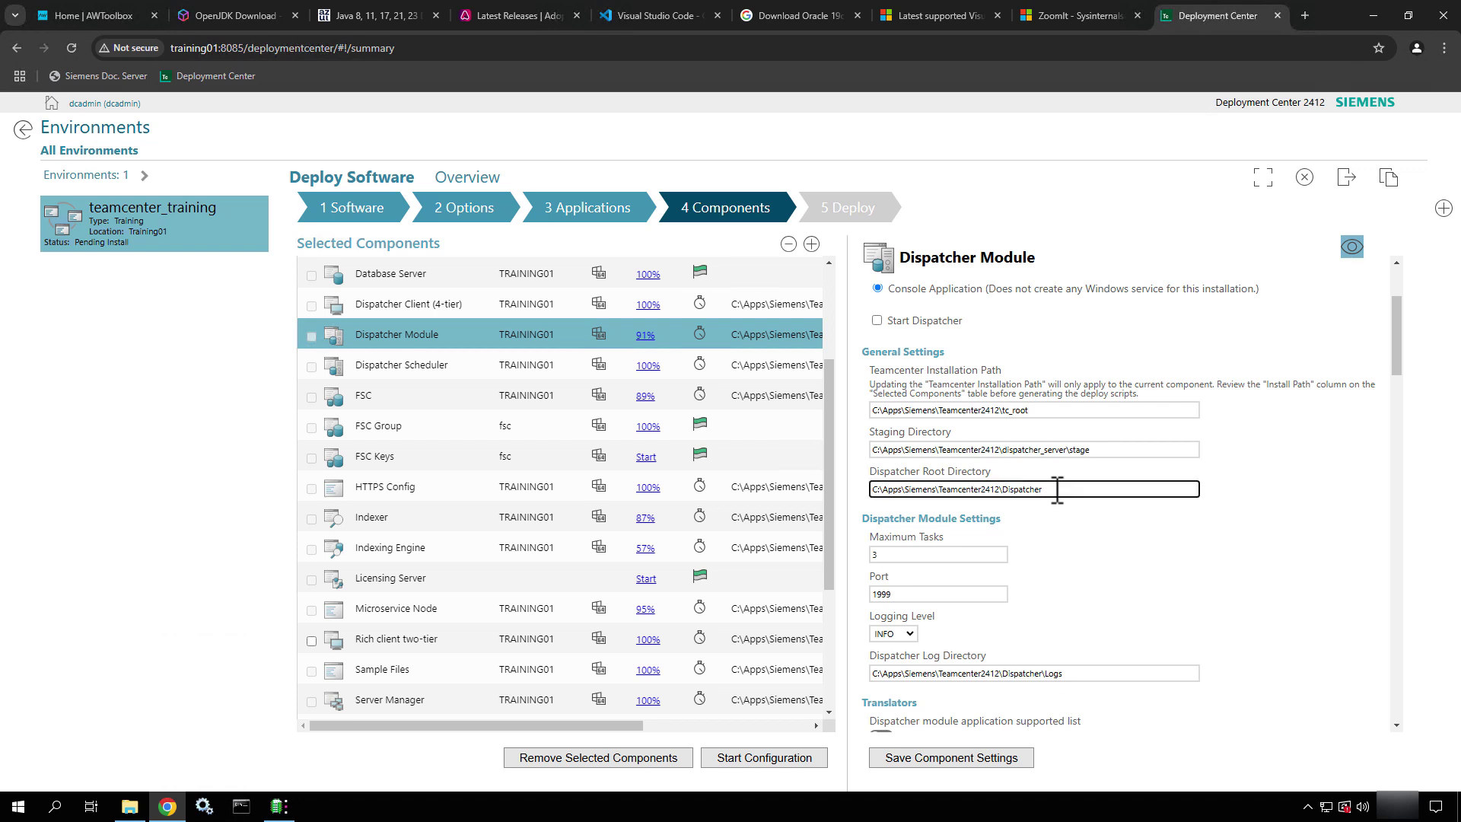
{"action": "type", "text": "Server"}
{"action": "key", "text": "BackSpace"}
{"action": "key", "text": "BackSpace"}
{"action": "key", "text": "BackSpace"}
{"action": "key", "text": "BackSpace"}
{"action": "key", "text": "BackSpace"}
{"action": "key", "text": "BackSpace"}
{"action": "key", "text": "BackSpace"}
{"action": "key", "text": "BackSpace"}
{"action": "key", "text": "BackSpace"}
{"action": "type", "text": "dispatcher_server"}
{"action": "key", "text": "Tab"}
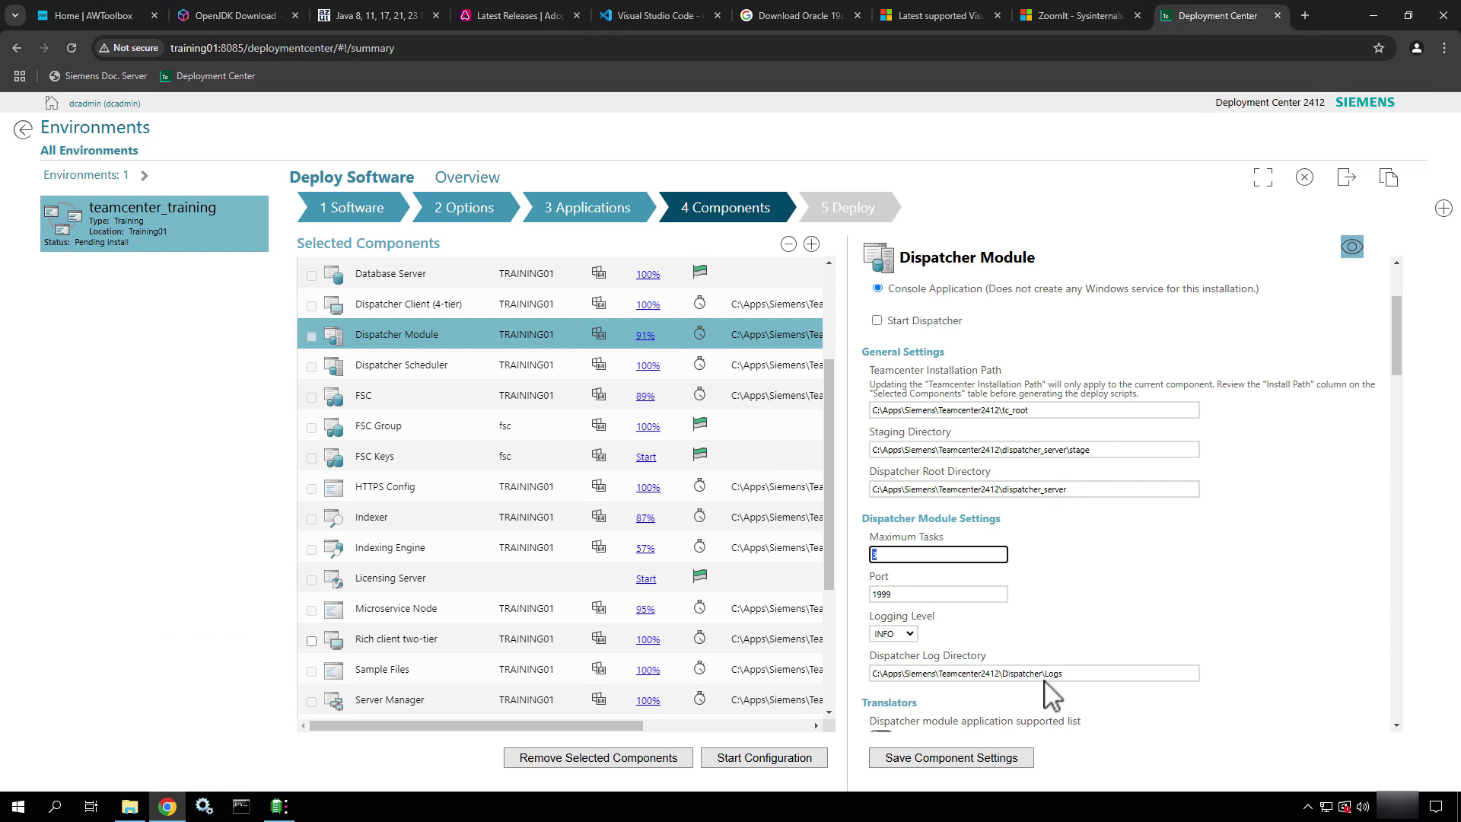
{"action": "left_click_drag", "start_coordinate": [1092, 489], "coordinate": [939, 490]}
{"action": "left_click_drag", "start_coordinate": [1099, 450], "coordinate": [936, 449]}
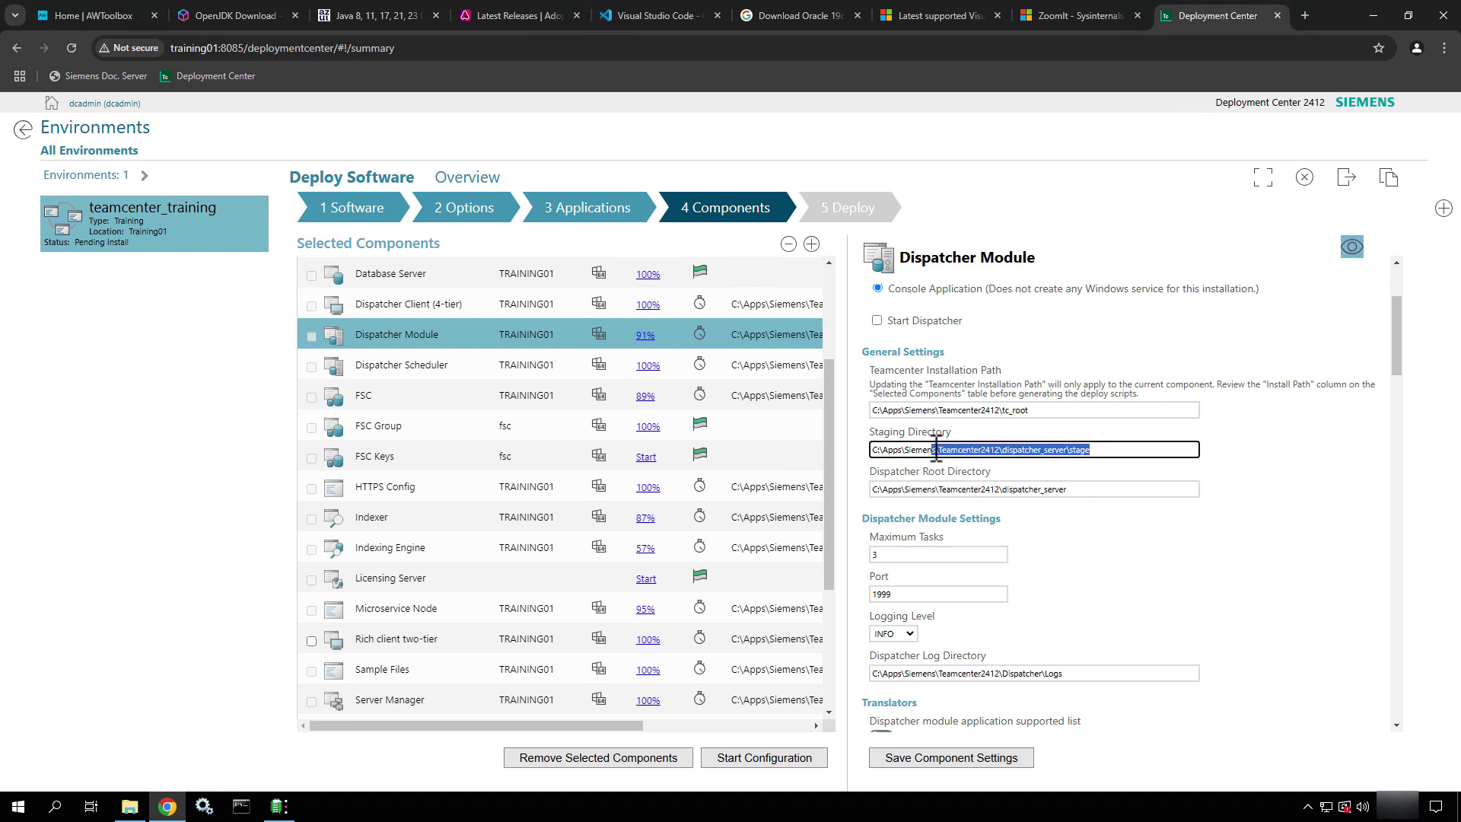
Set the Dispatcher Log Directory to C:\Apps\Siemens\Teamcenter2412\dispatcher_server\Logs
{"action": "scroll", "coordinate": [1055, 551], "scroll_direction": "down", "scroll_amount": 3}
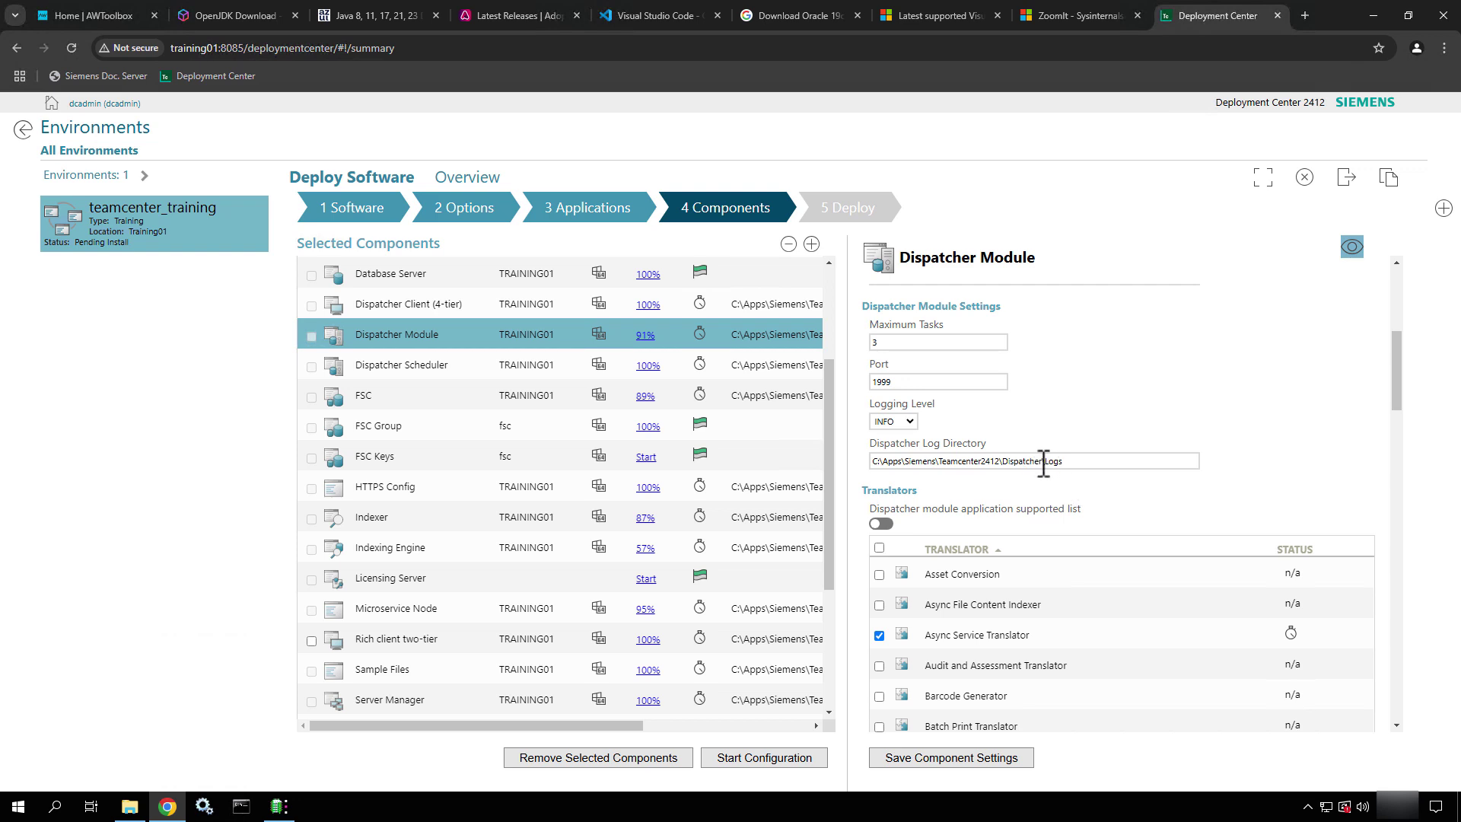
{"action": "left_click_drag", "start_coordinate": [1040, 464], "coordinate": [1007, 467]}
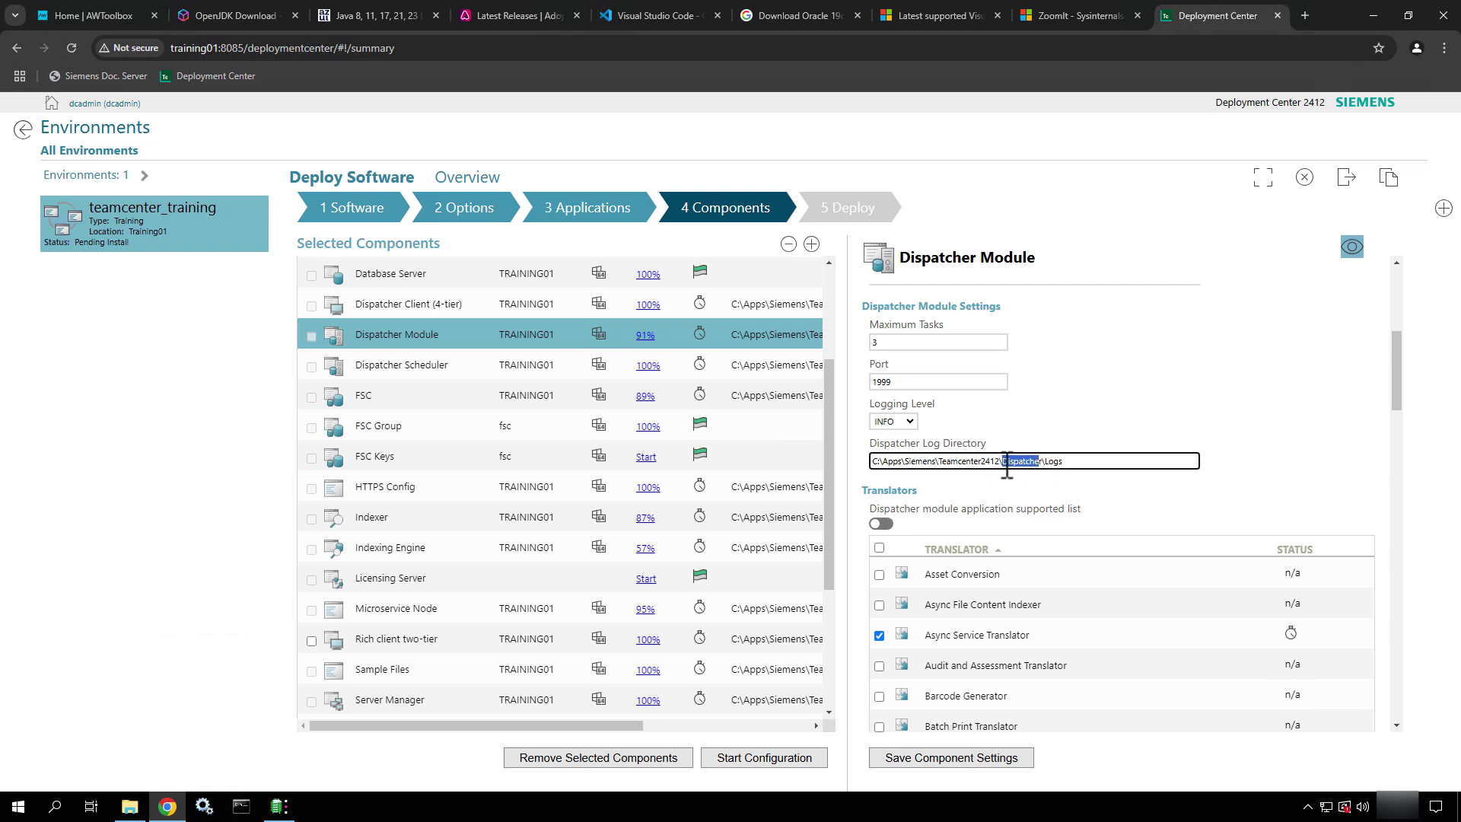
{"action": "key", "text": "Delete"}
{"action": "key", "text": "Delete"}
{"action": "type", "text": "dispatcher_server"}
{"action": "left_click", "coordinate": [1192, 411]}
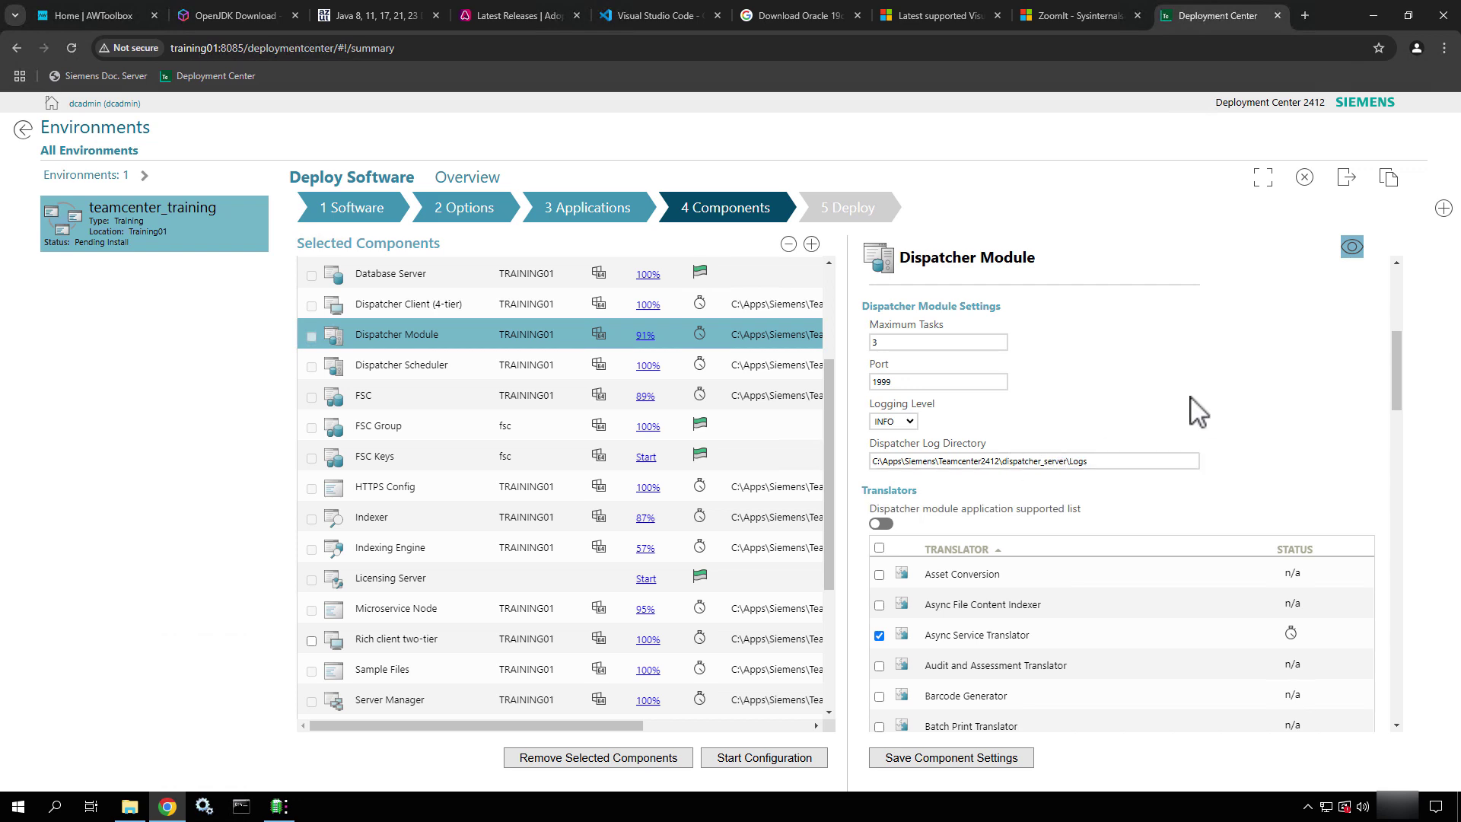
Turn on the supported-list filter so only Async Service Translator is listed
{"action": "scroll", "coordinate": [1191, 411], "scroll_direction": "down", "scroll_amount": 3}
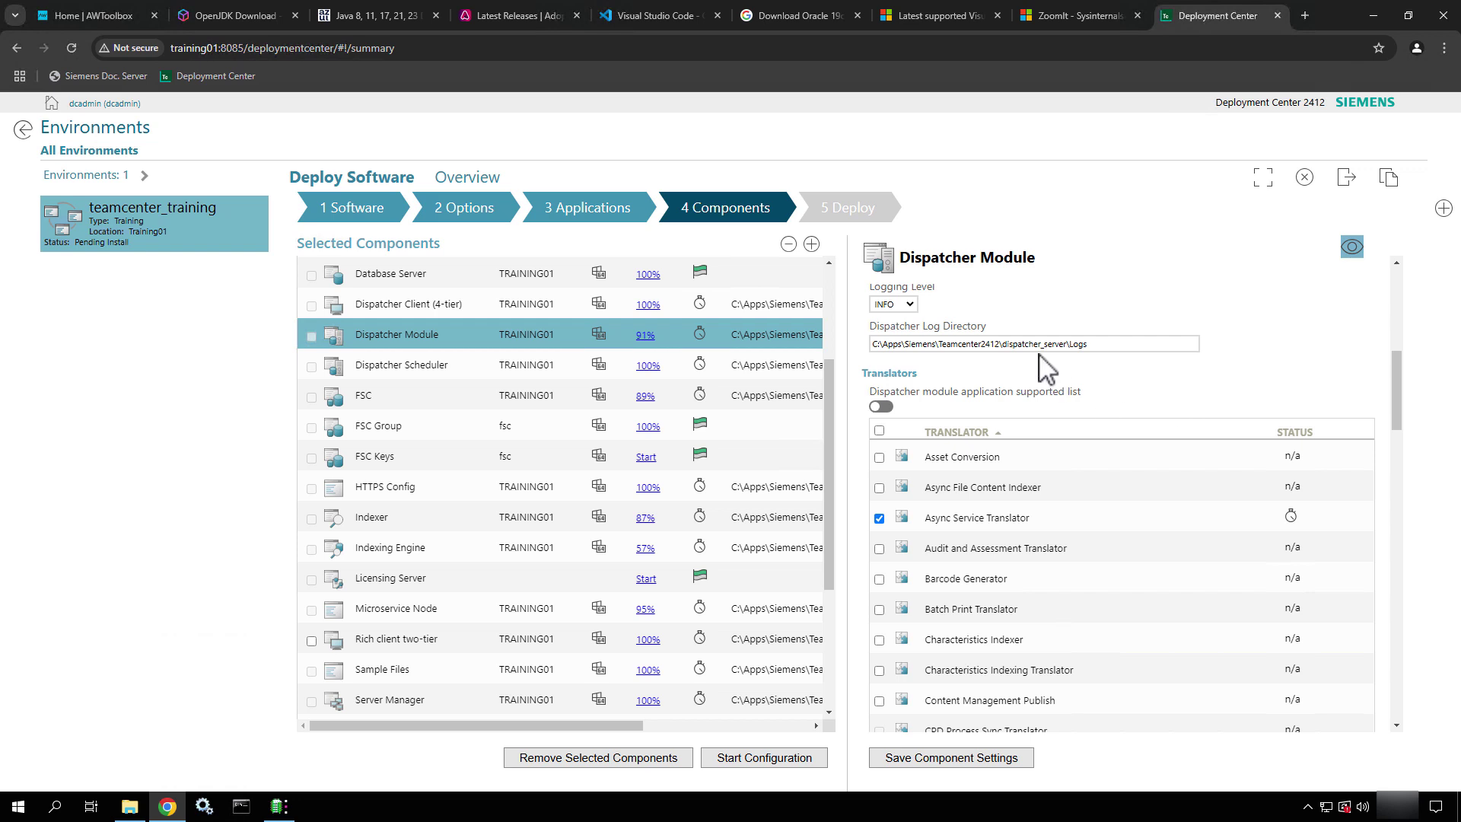
{"action": "left_click", "coordinate": [882, 407]}
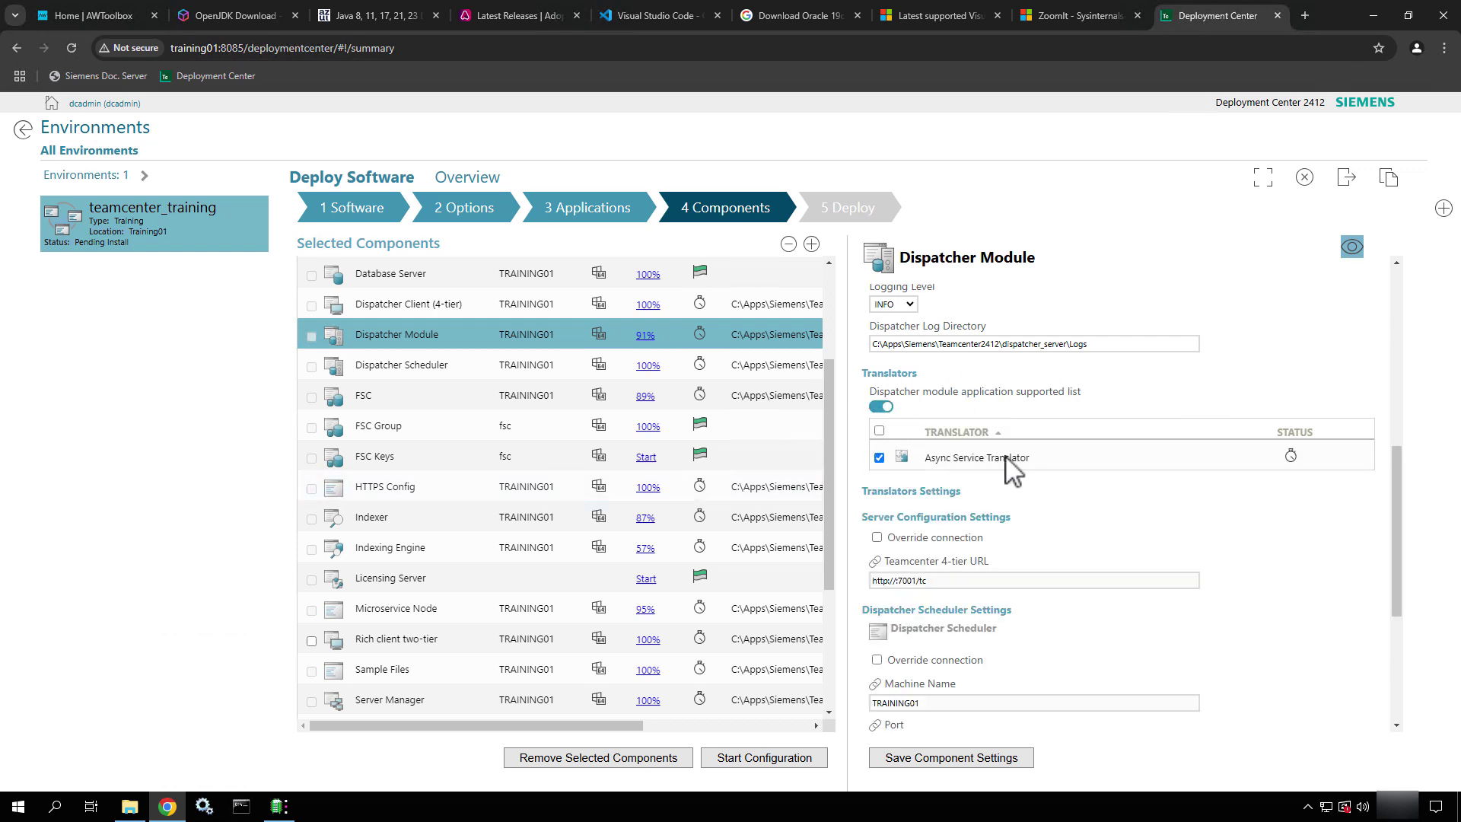
{"action": "scroll", "coordinate": [1050, 550], "scroll_direction": "down", "scroll_amount": 4}
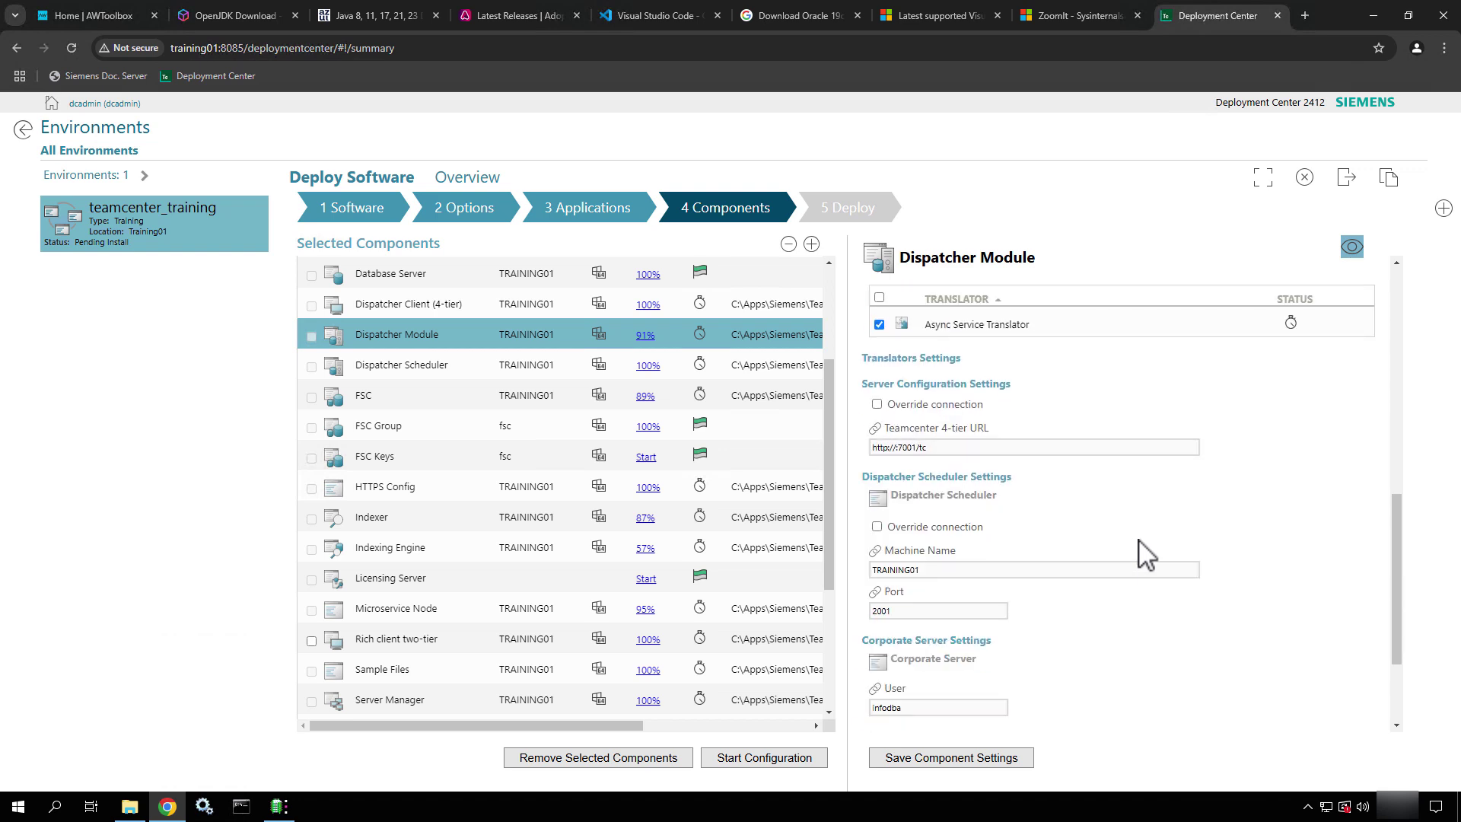
Save the Dispatcher Module and set the Dispatcher Scheduler to run as a Windows service
{"action": "left_click", "coordinate": [959, 771]}
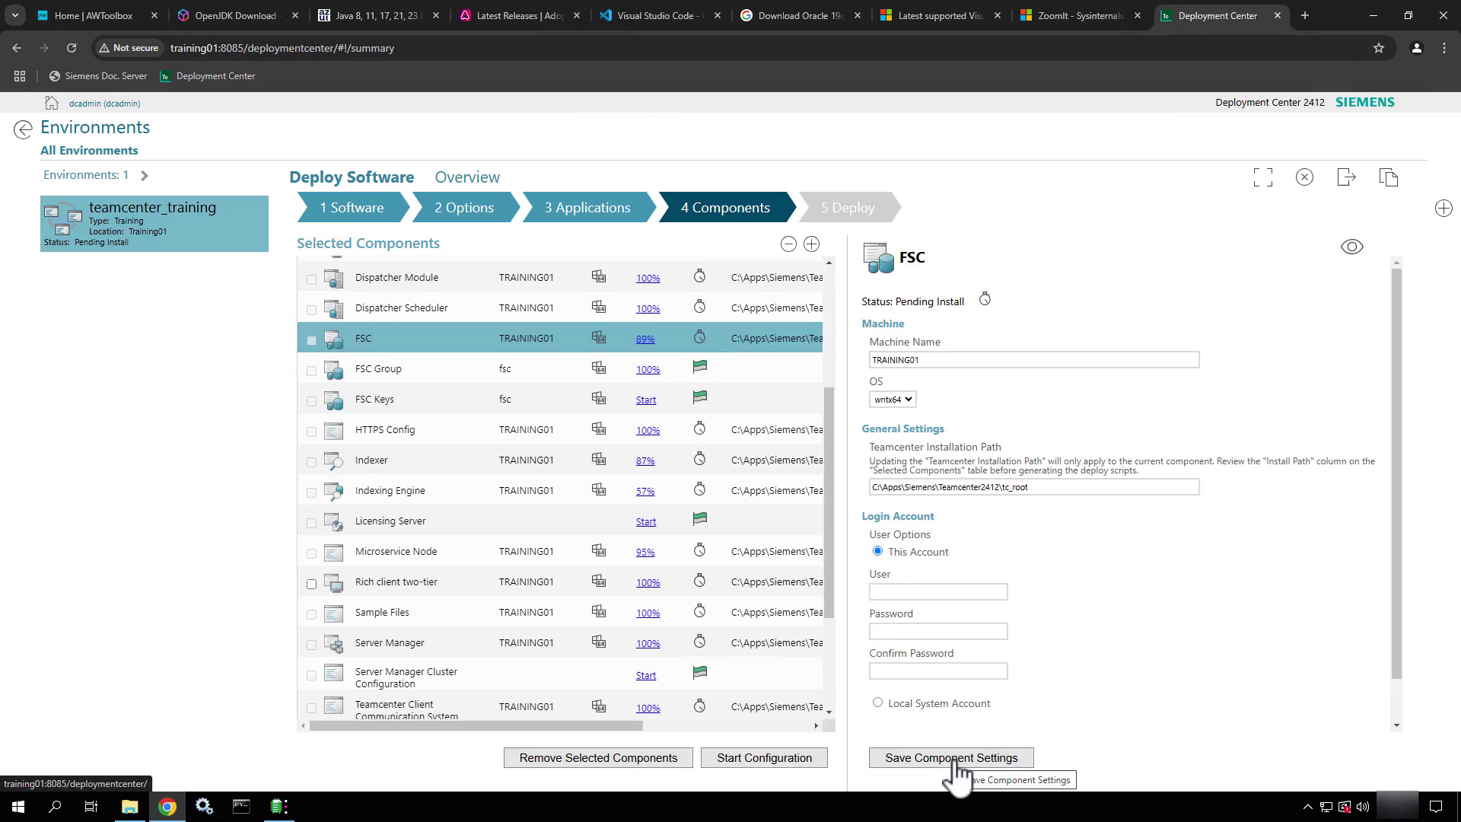
{"action": "left_click", "coordinate": [397, 315]}
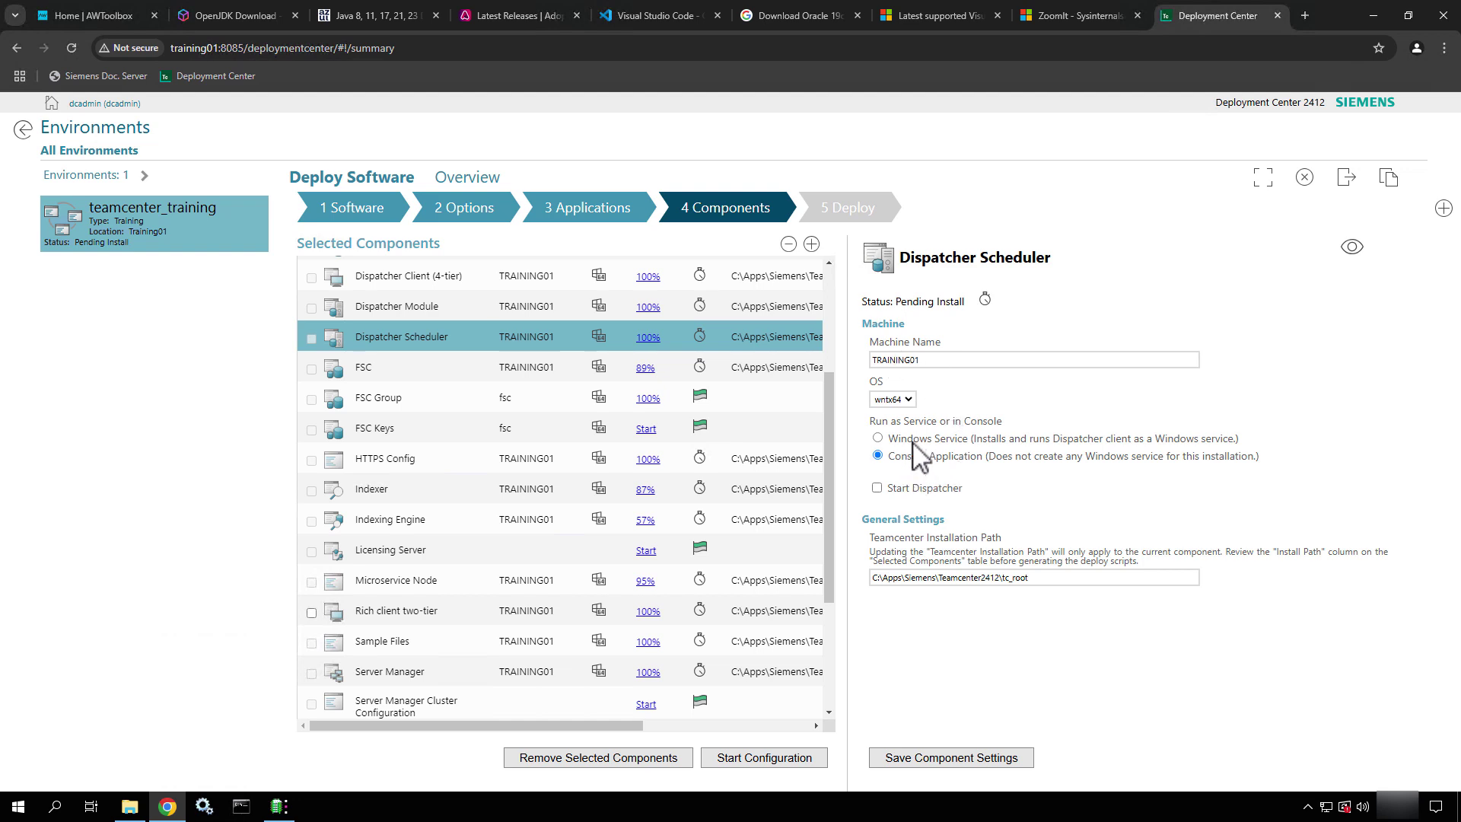
{"action": "left_click", "coordinate": [878, 438]}
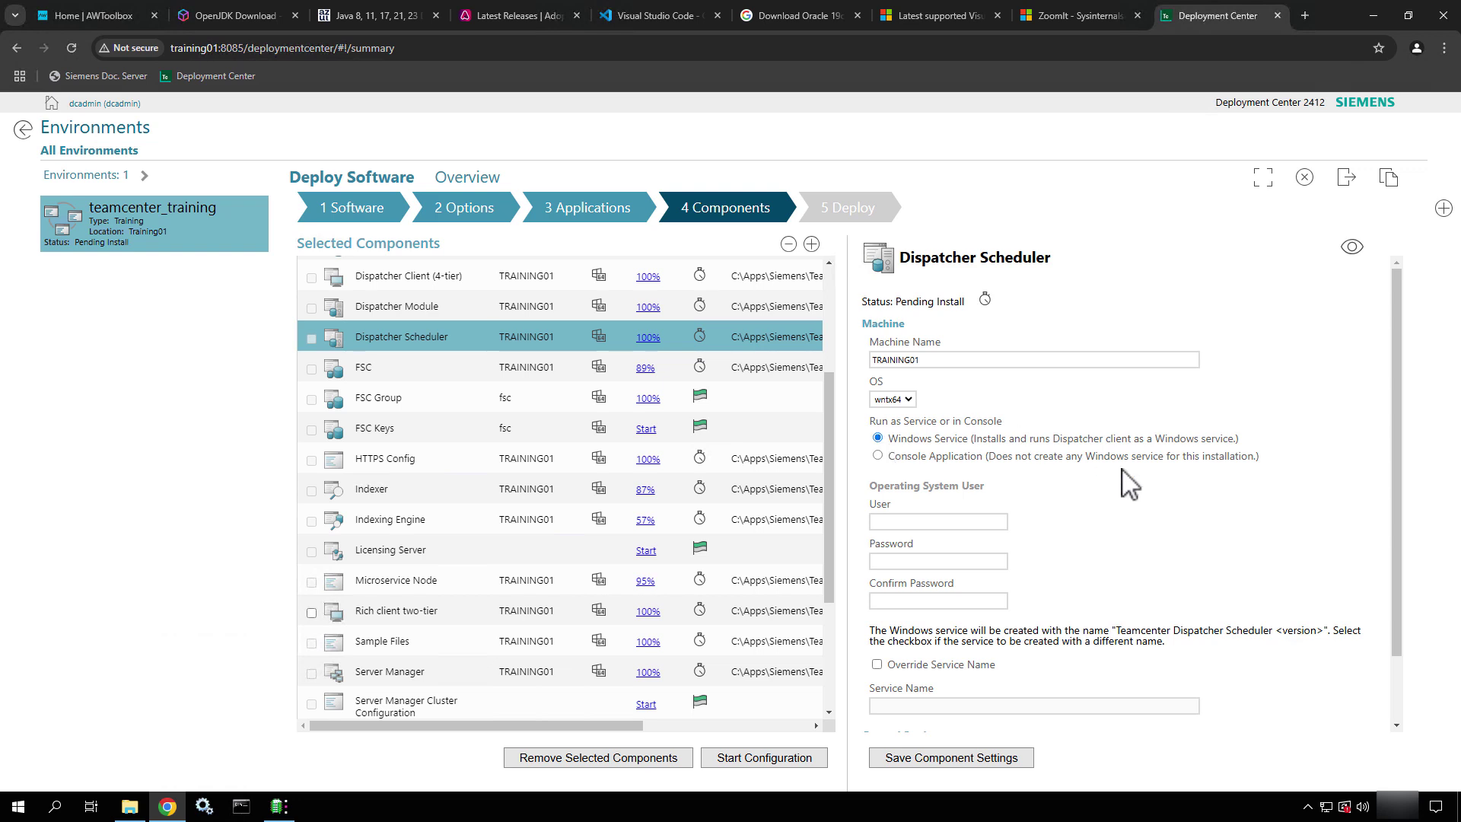
{"action": "scroll", "coordinate": [1129, 540], "scroll_direction": "down", "scroll_amount": 1}
Enter the Dispatcher Scheduler's operating system user, password and password confirmation
{"action": "left_click", "coordinate": [921, 444]}
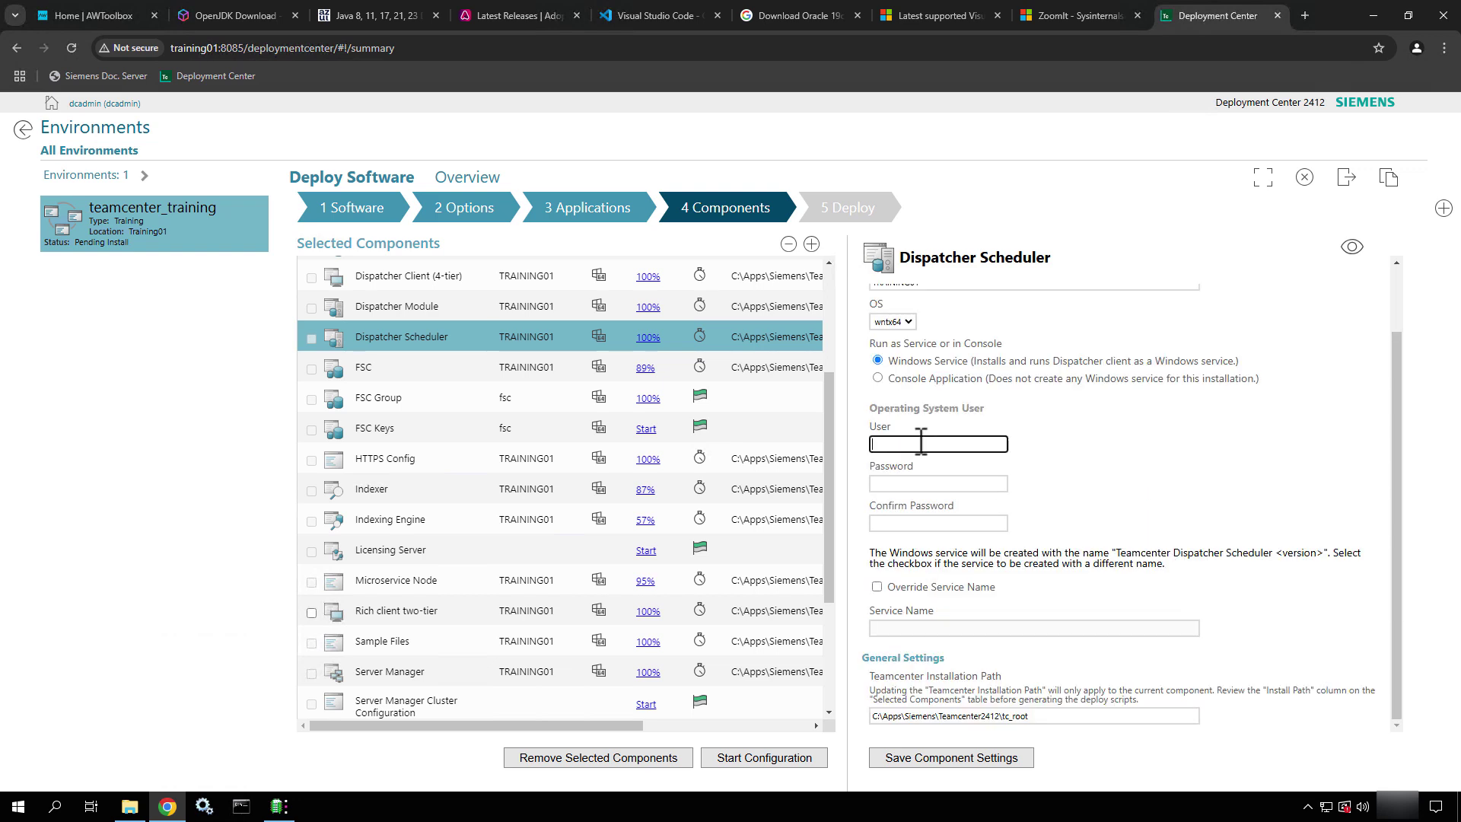
{"action": "type", "text": ".\\infodba"}
{"action": "key", "text": "Tab"}
{"action": "type", "text": "infodba"}
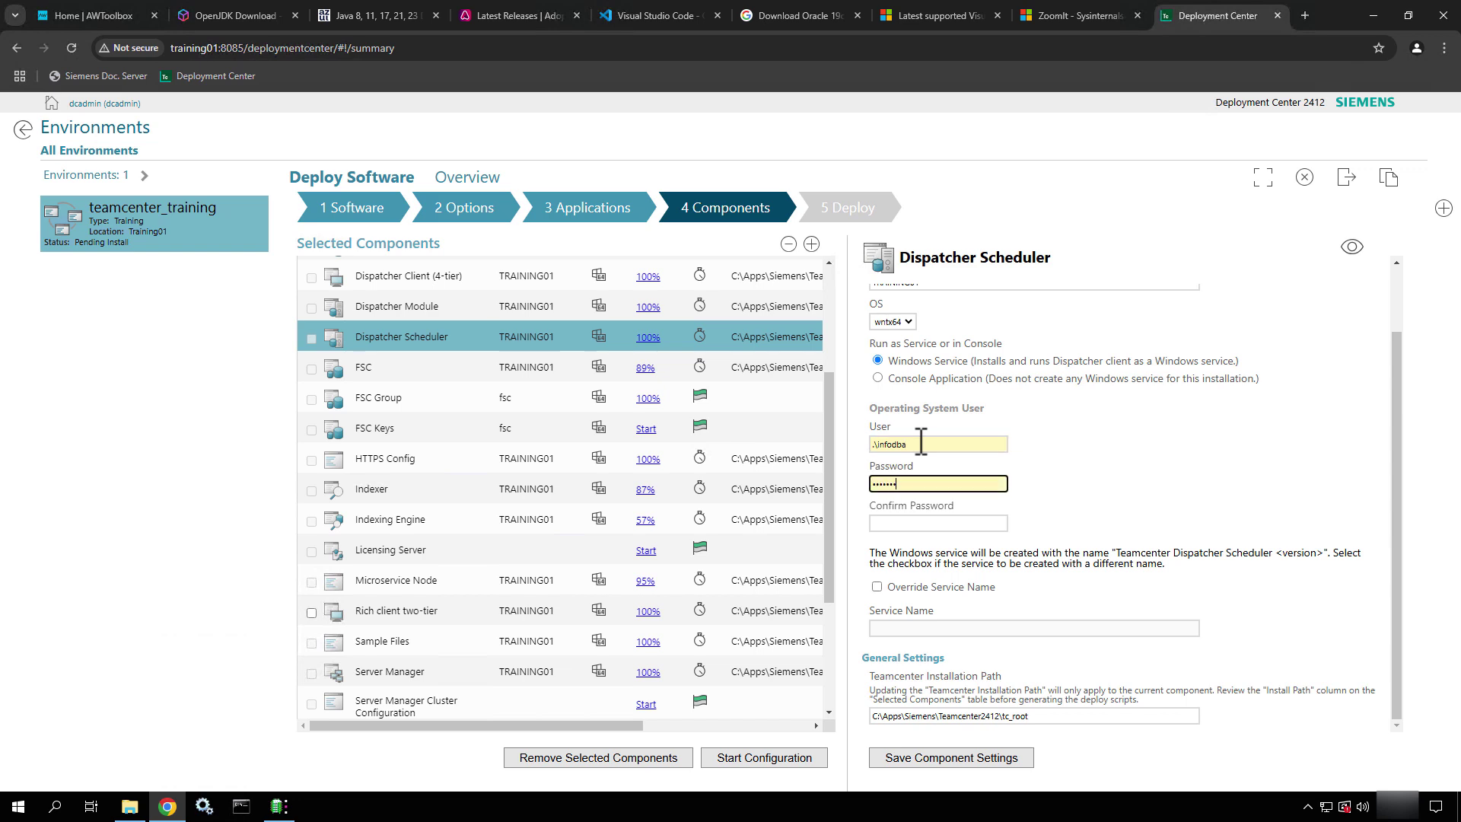
{"action": "key", "text": "Tab"}
{"action": "type", "text": "i"}
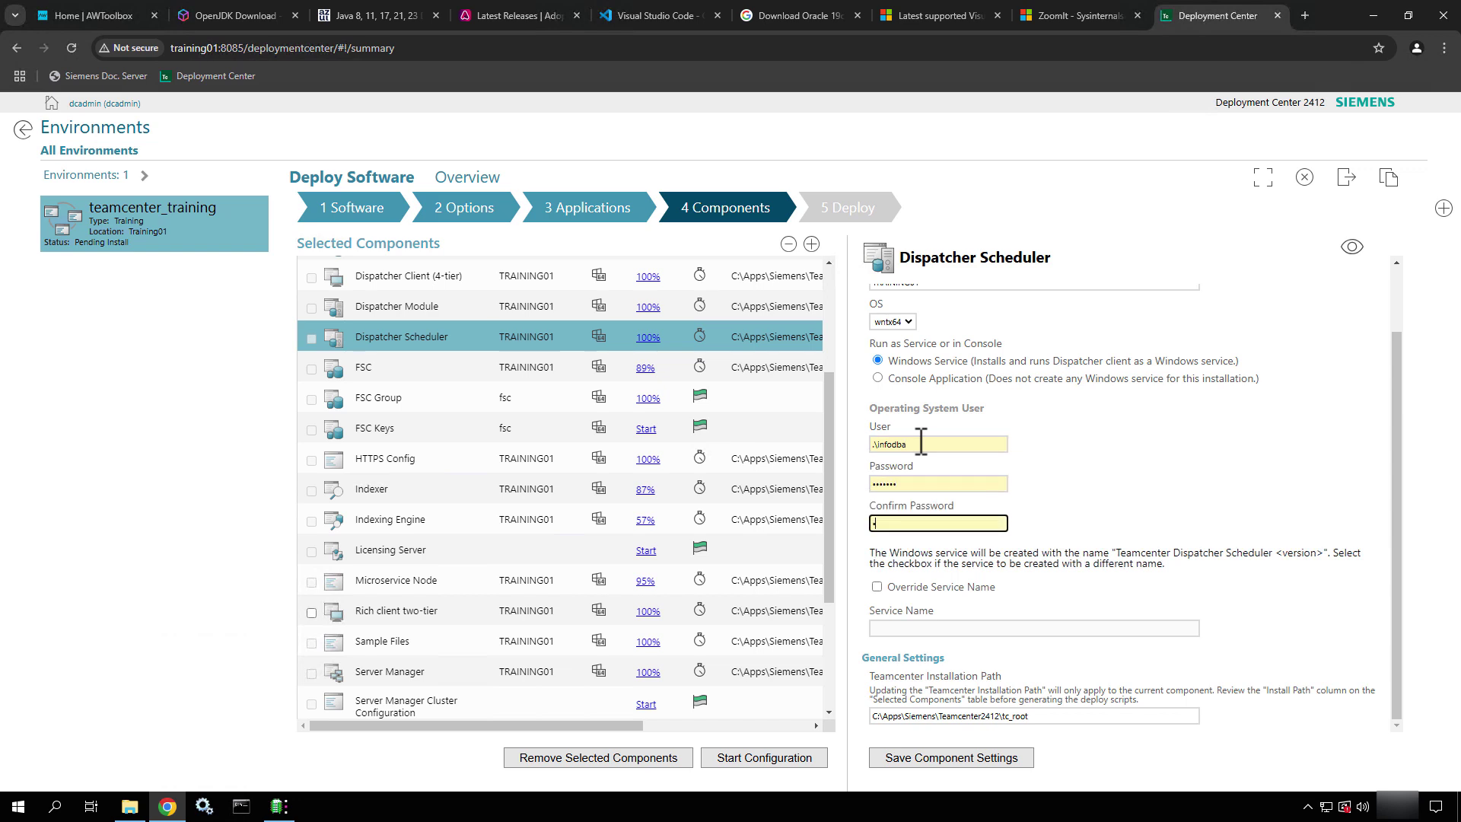
{"action": "type", "text": "nfodba"}
Show and review the Dispatcher Scheduler's advanced settings
{"action": "left_click", "coordinate": [1353, 247]}
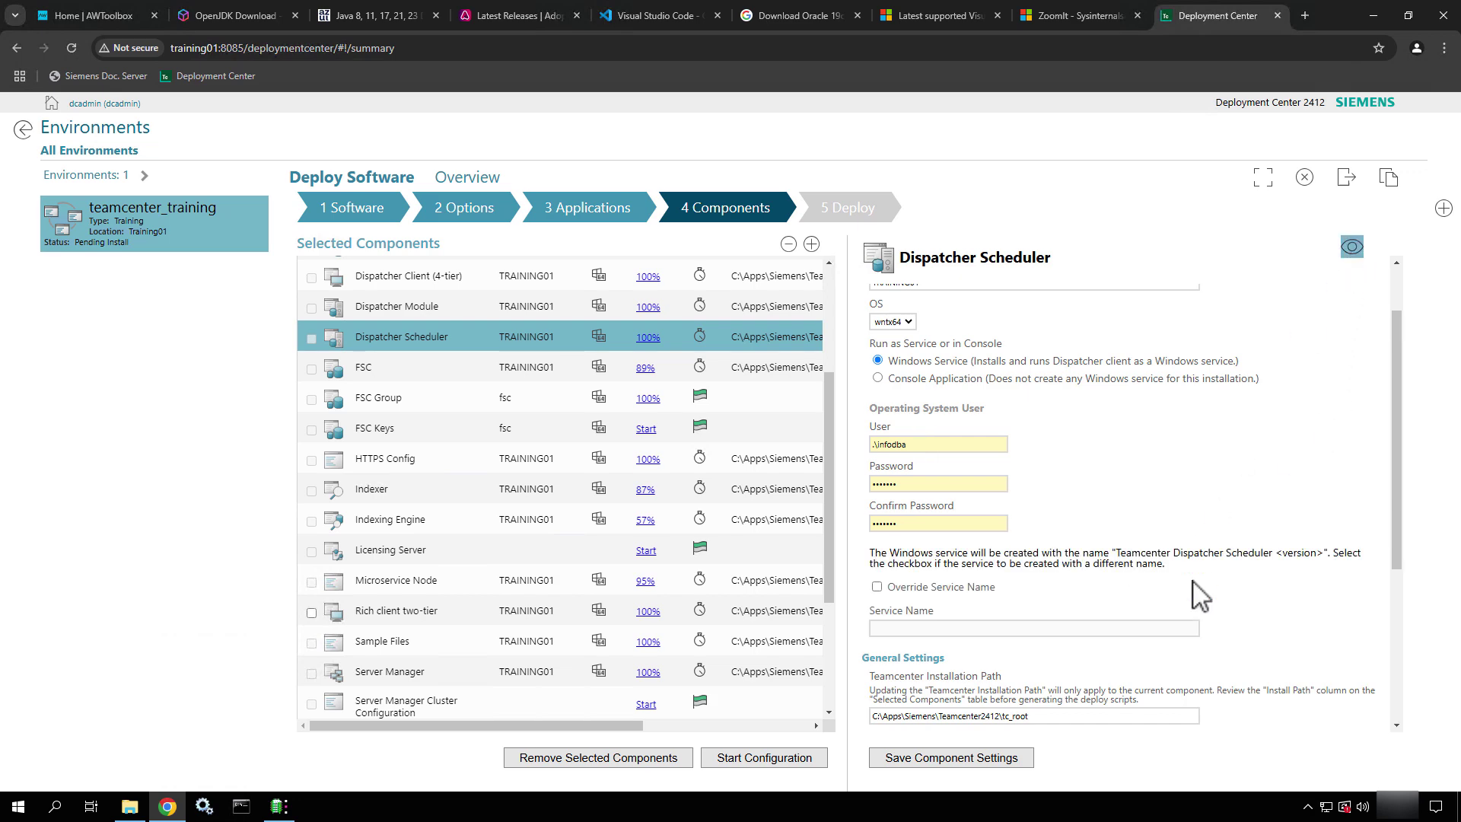
{"action": "scroll", "coordinate": [1200, 596], "scroll_direction": "down", "scroll_amount": 4}
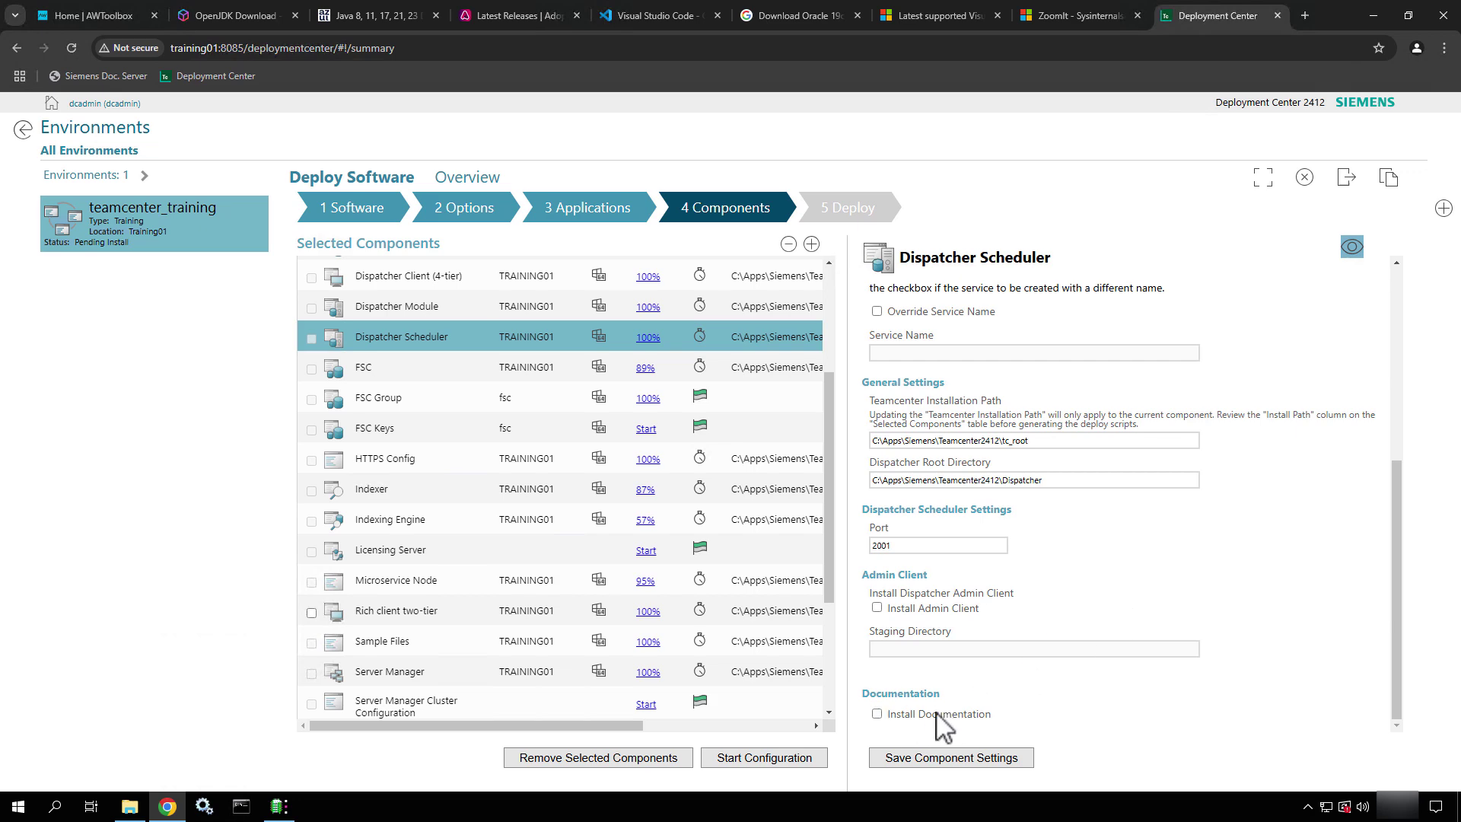
{"action": "scroll", "coordinate": [1229, 528], "scroll_direction": "up", "scroll_amount": 3}
{"action": "scroll", "coordinate": [1227, 518], "scroll_direction": "up", "scroll_amount": 2}
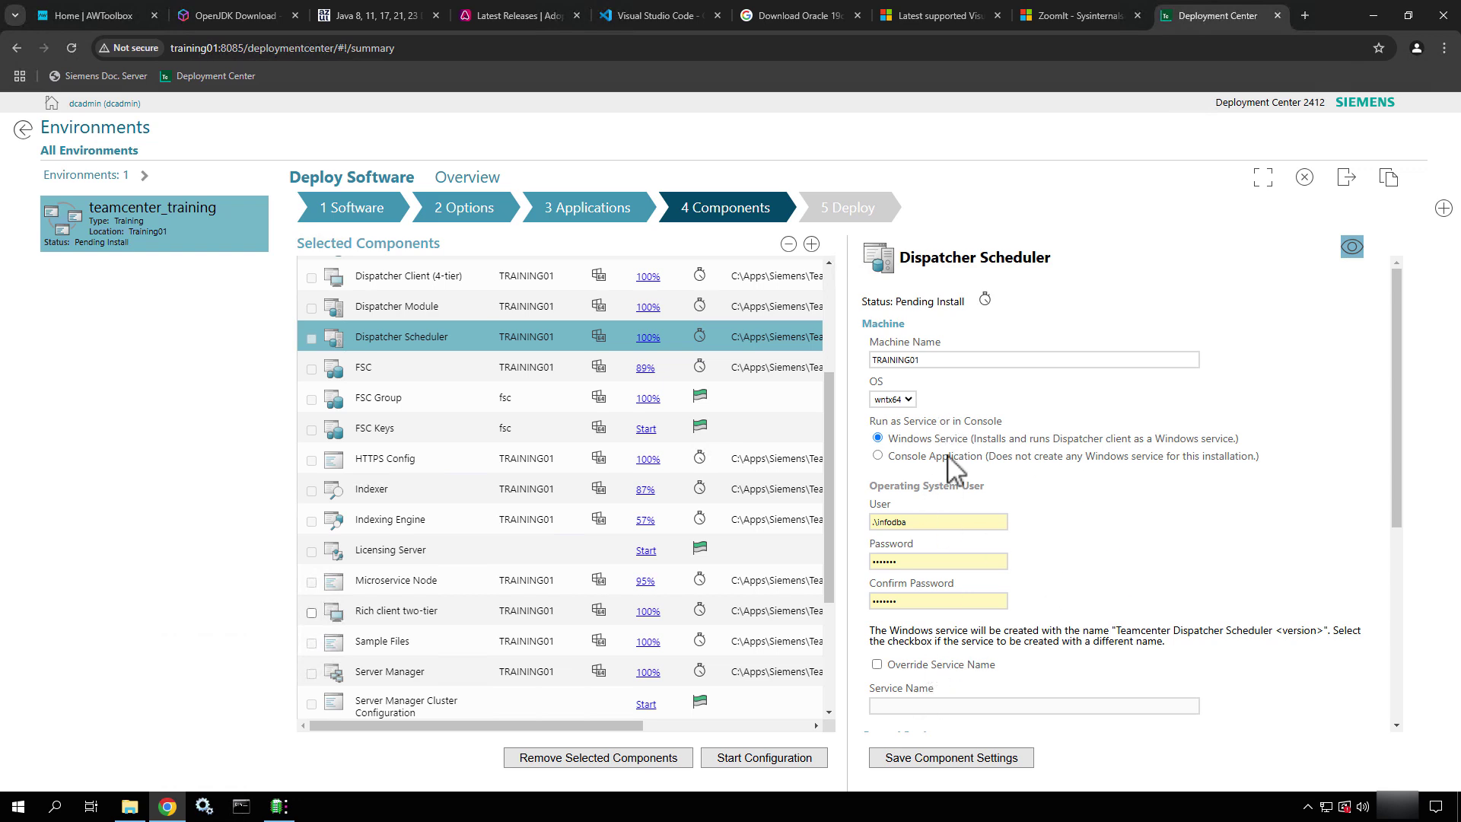
Save the Dispatcher Scheduler and switch the Dispatcher Module to run as a Windows service
{"action": "left_click", "coordinate": [976, 760]}
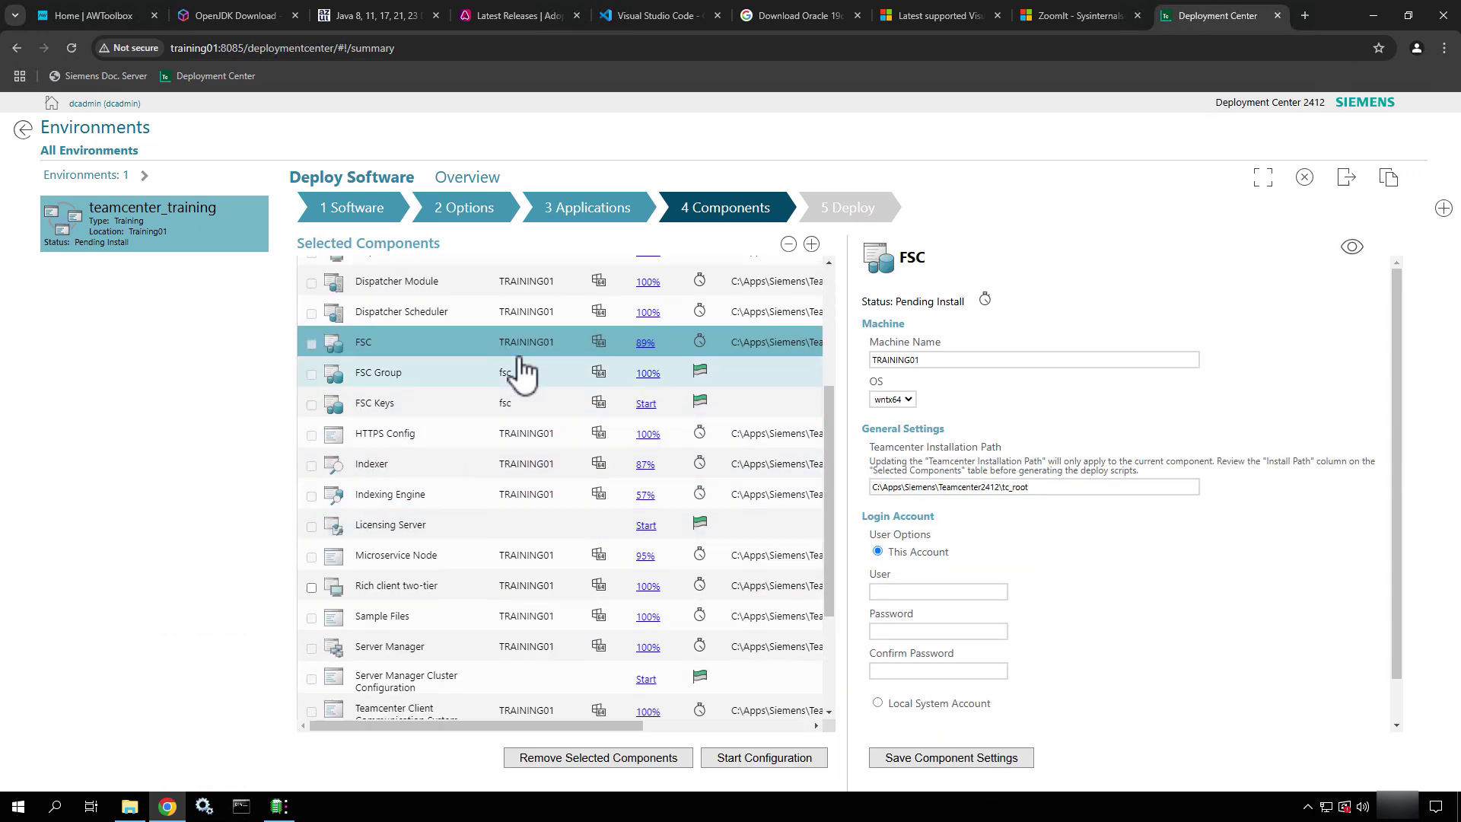
{"action": "left_click", "coordinate": [514, 285]}
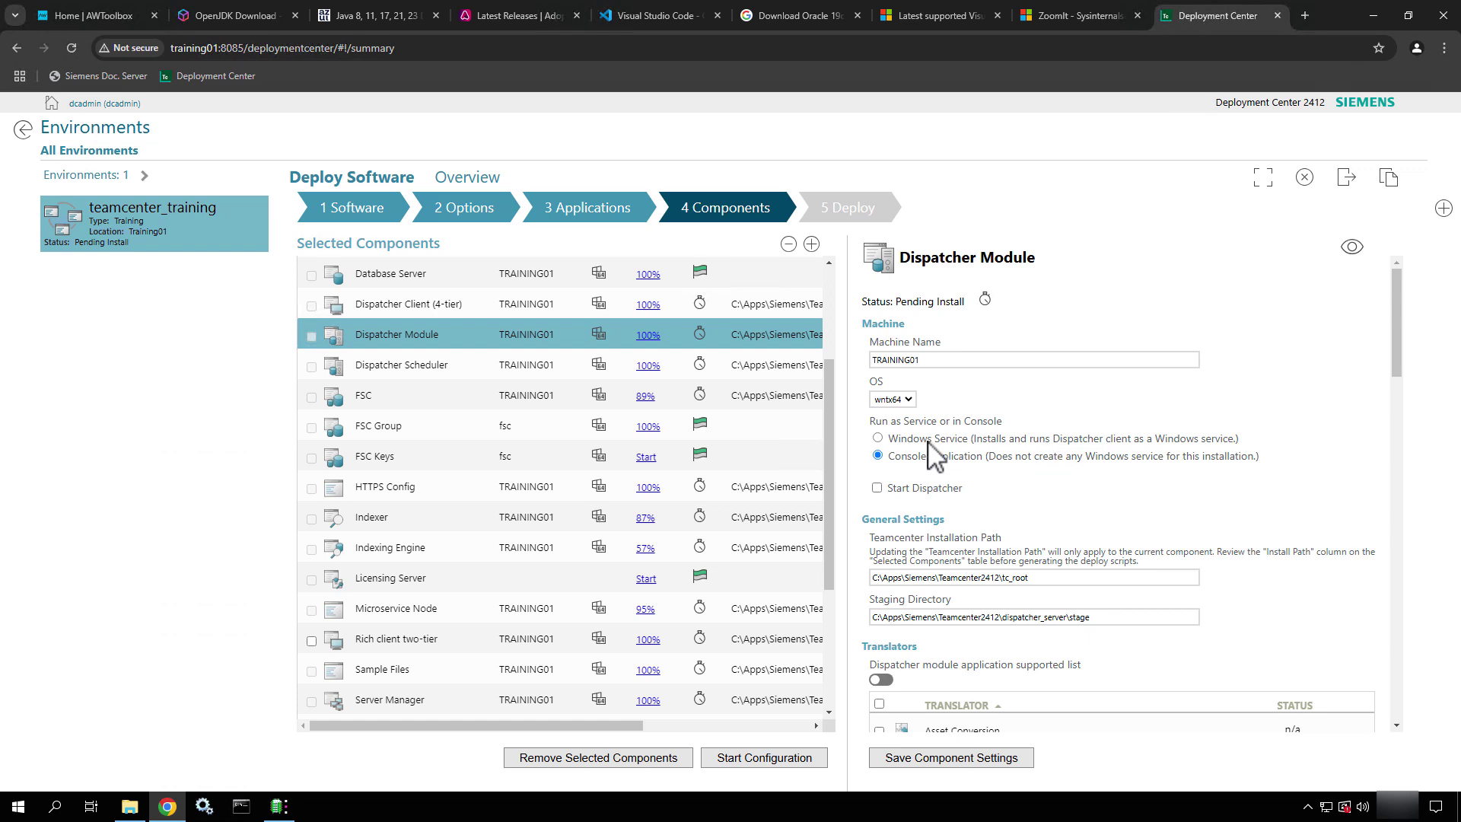
{"action": "left_click", "coordinate": [878, 438]}
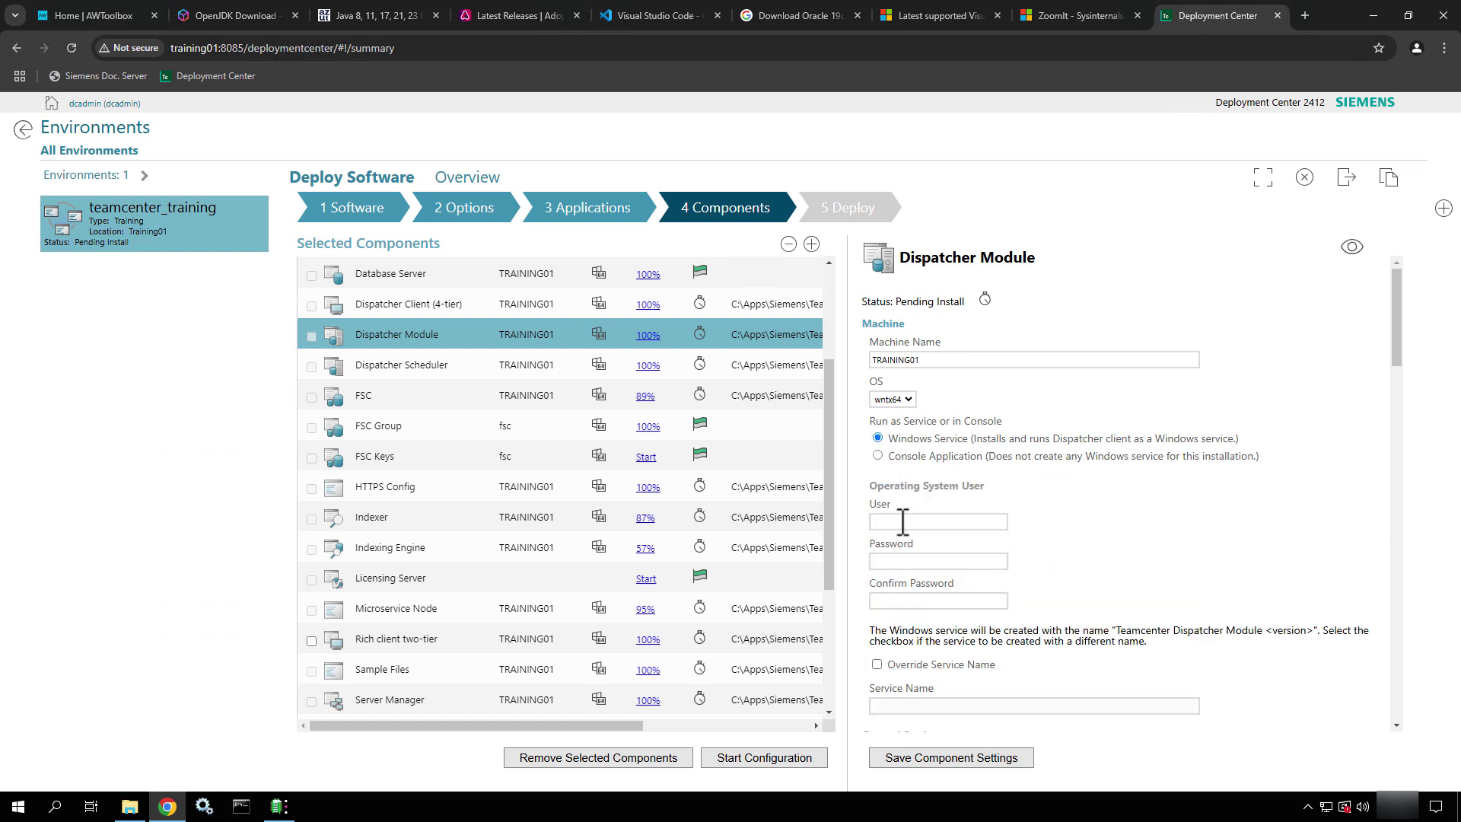
Enter the Dispatcher Module's service user, password and confirmation, then save the module
{"action": "left_click", "coordinate": [903, 522]}
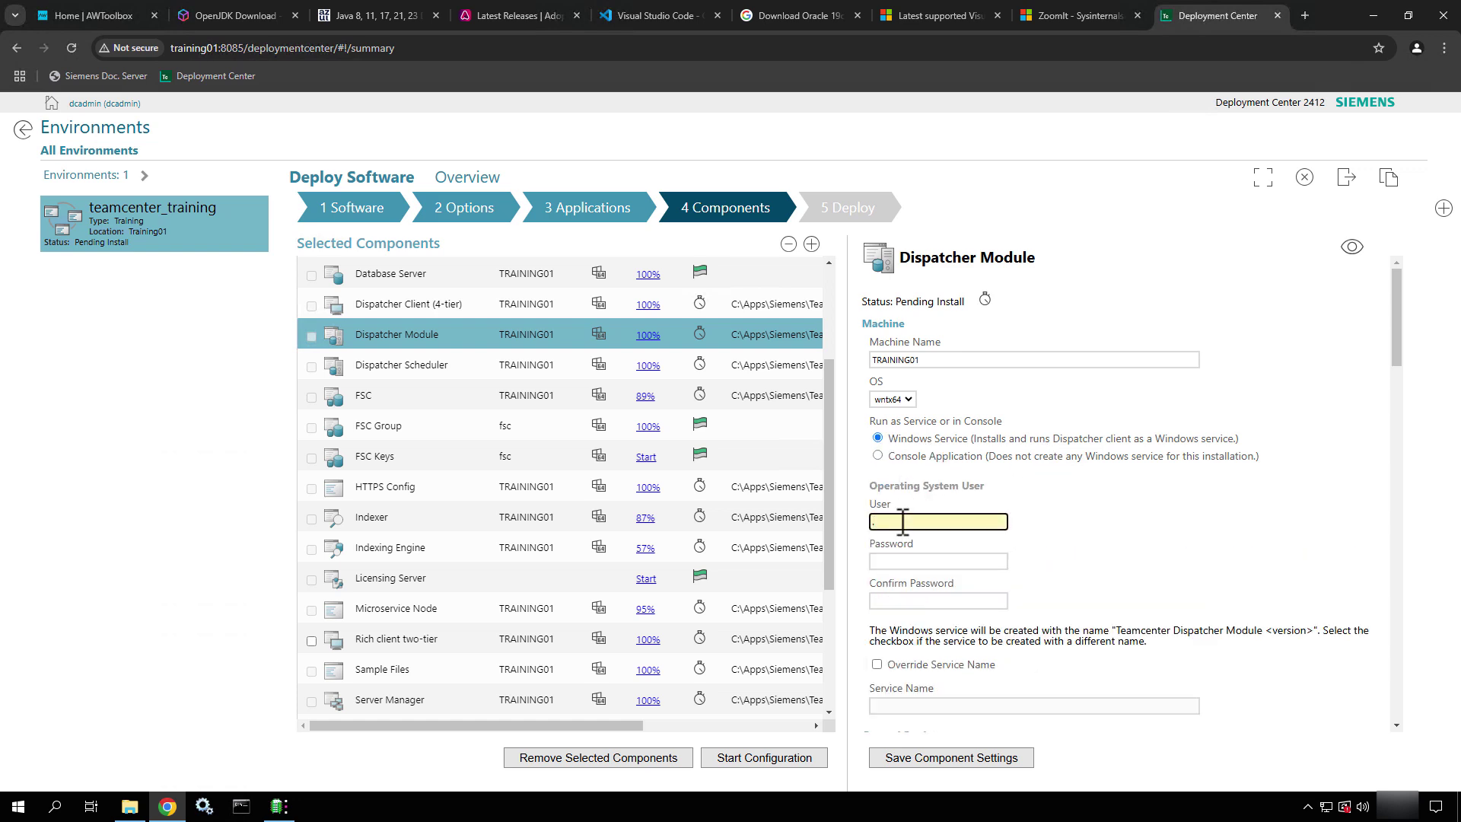
{"action": "type", "text": ".\\infodba"}
{"action": "key", "text": "Tab"}
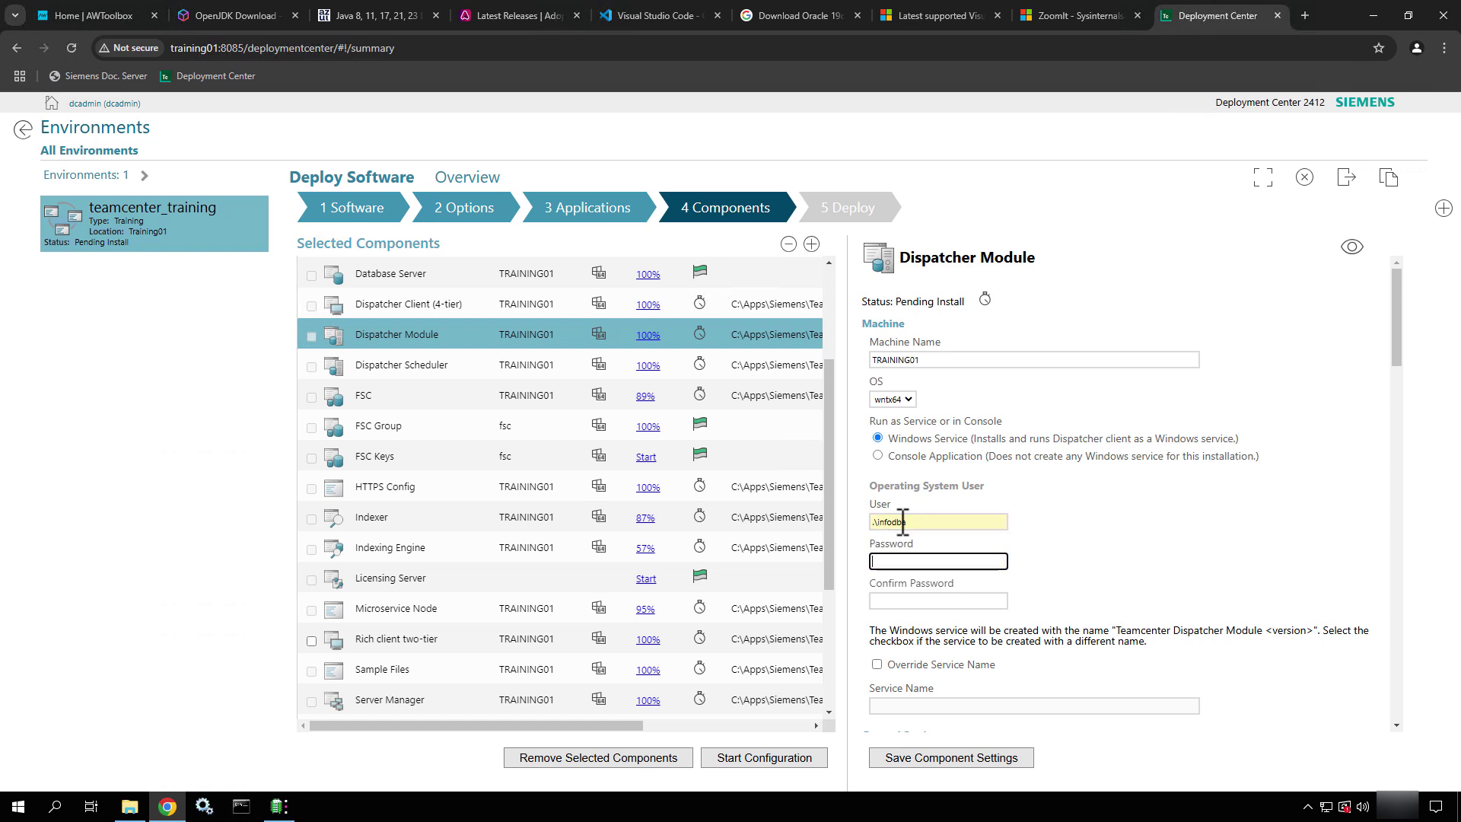
{"action": "type", "text": "infodba"}
{"action": "key", "text": "Tab"}
{"action": "type", "text": "i"}
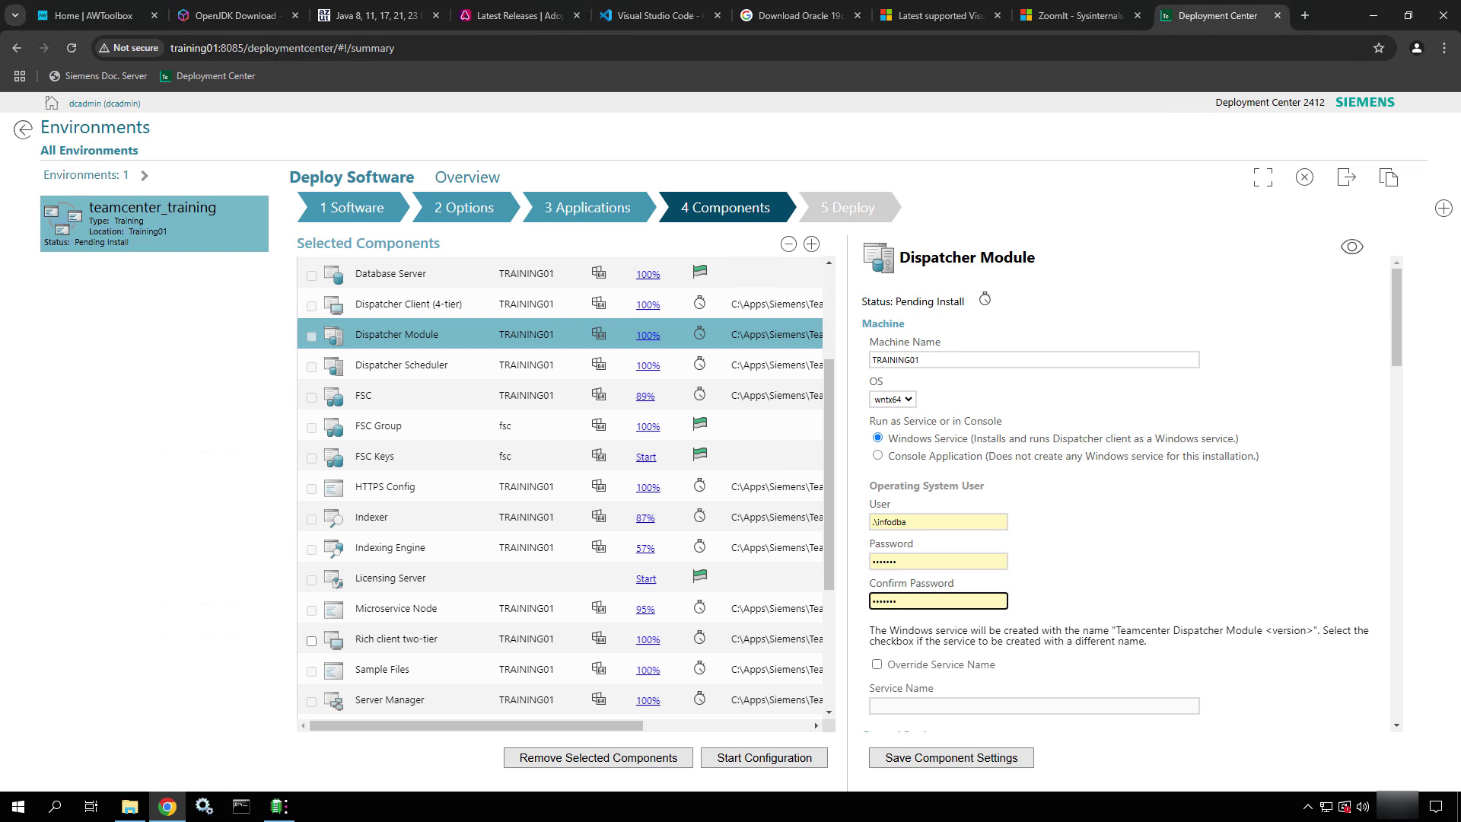
{"action": "left_click", "coordinate": [1002, 762]}
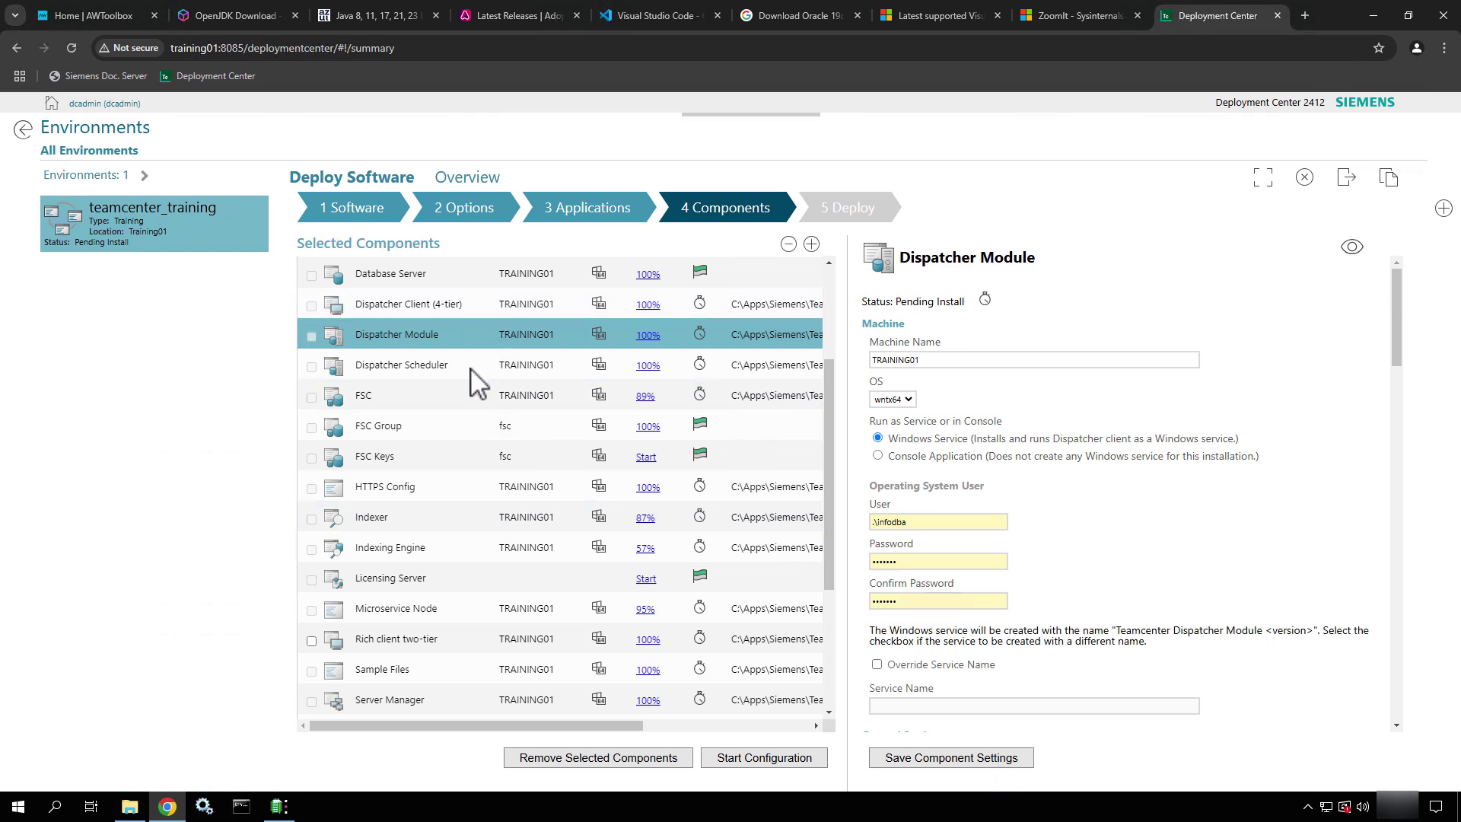
Open FSC settings and fill in the local login account user, password and confirmation
{"action": "scroll", "coordinate": [514, 327], "scroll_direction": "down", "scroll_amount": 1}
{"action": "left_click", "coordinate": [514, 337]}
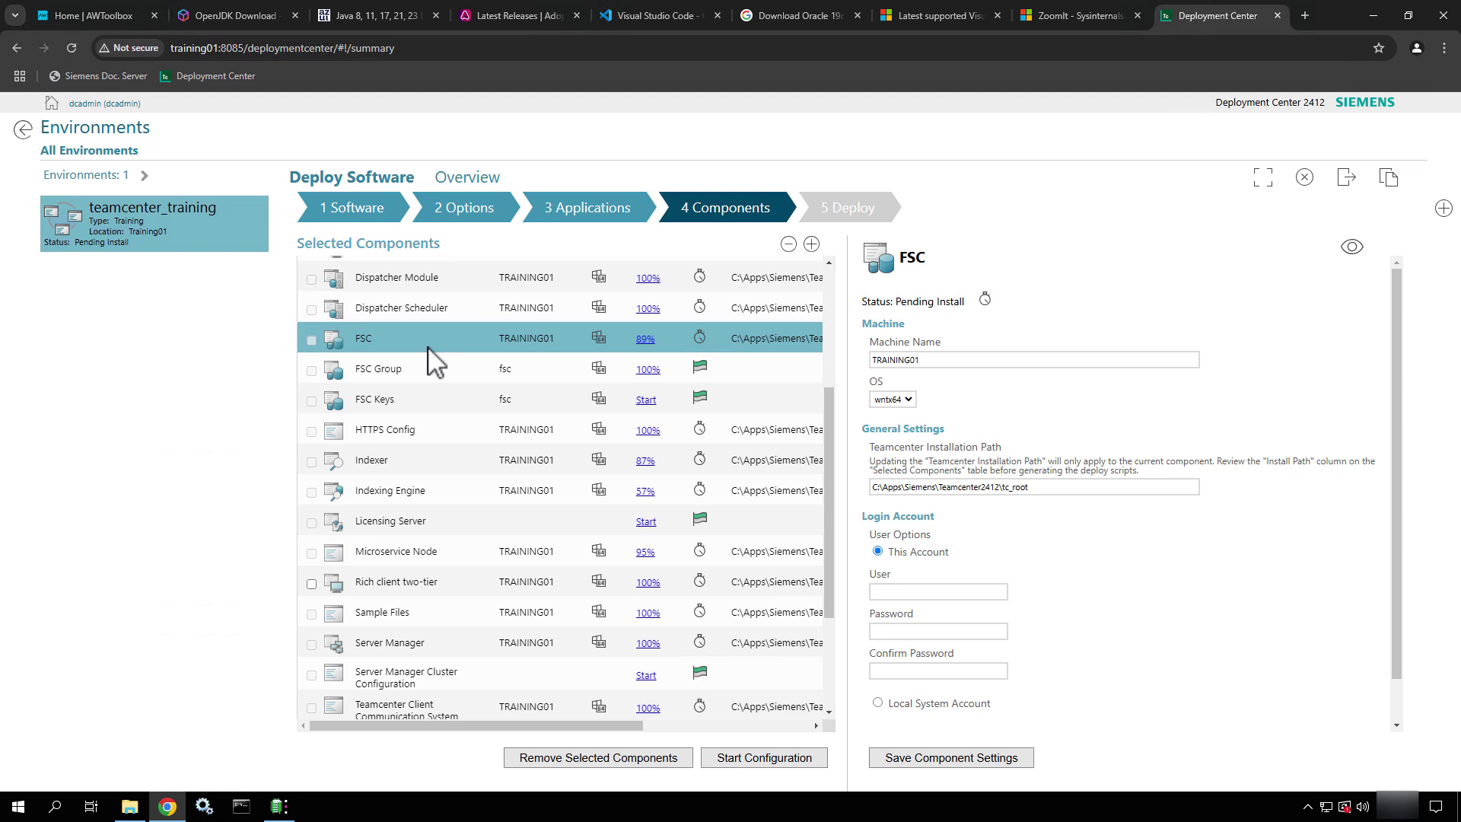
{"action": "scroll", "coordinate": [1072, 503], "scroll_direction": "down", "scroll_amount": 1}
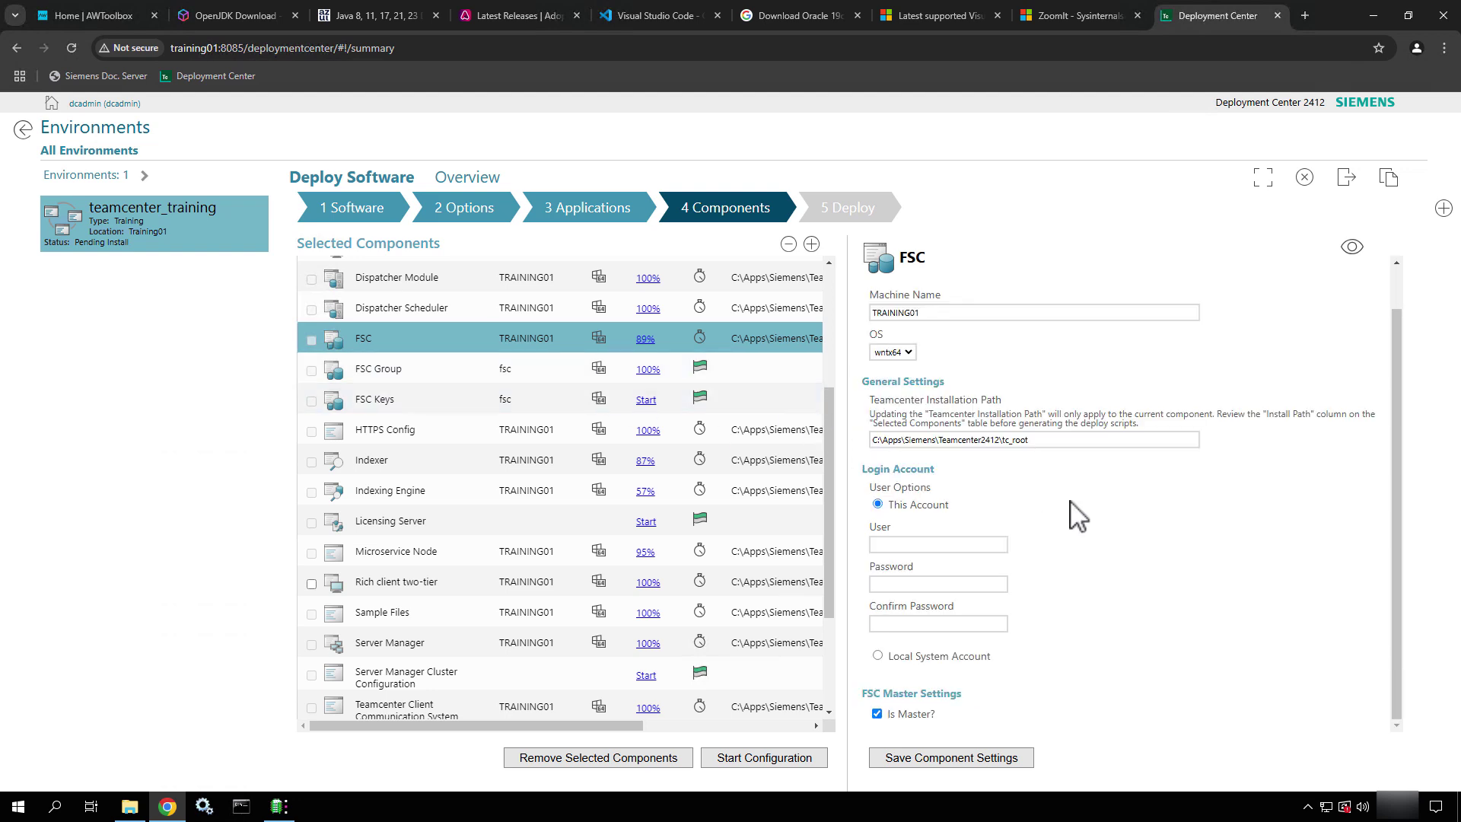
{"action": "left_click_drag", "start_coordinate": [1037, 440], "coordinate": [886, 417]}
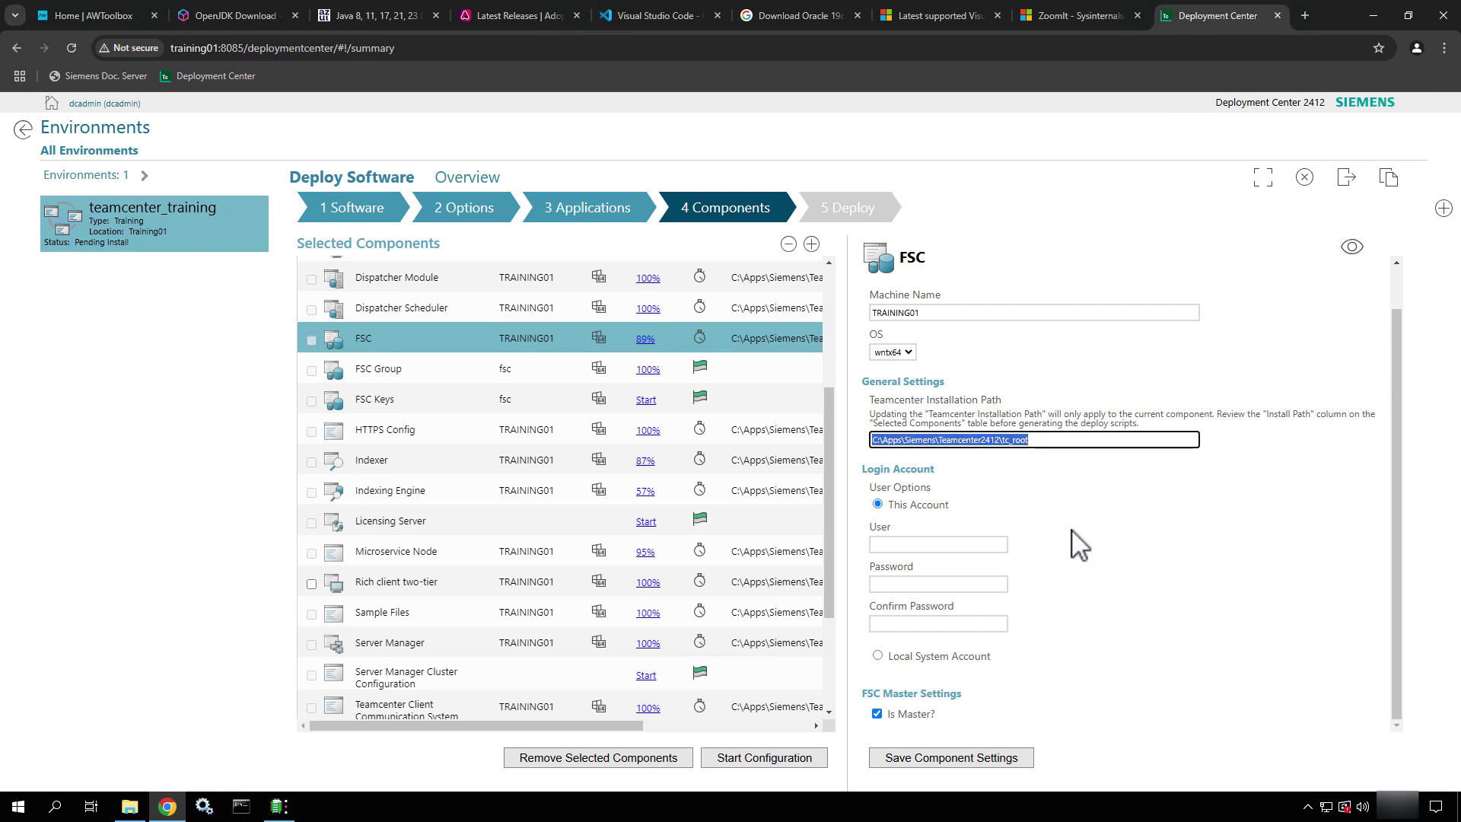
{"action": "left_click", "coordinate": [974, 545]}
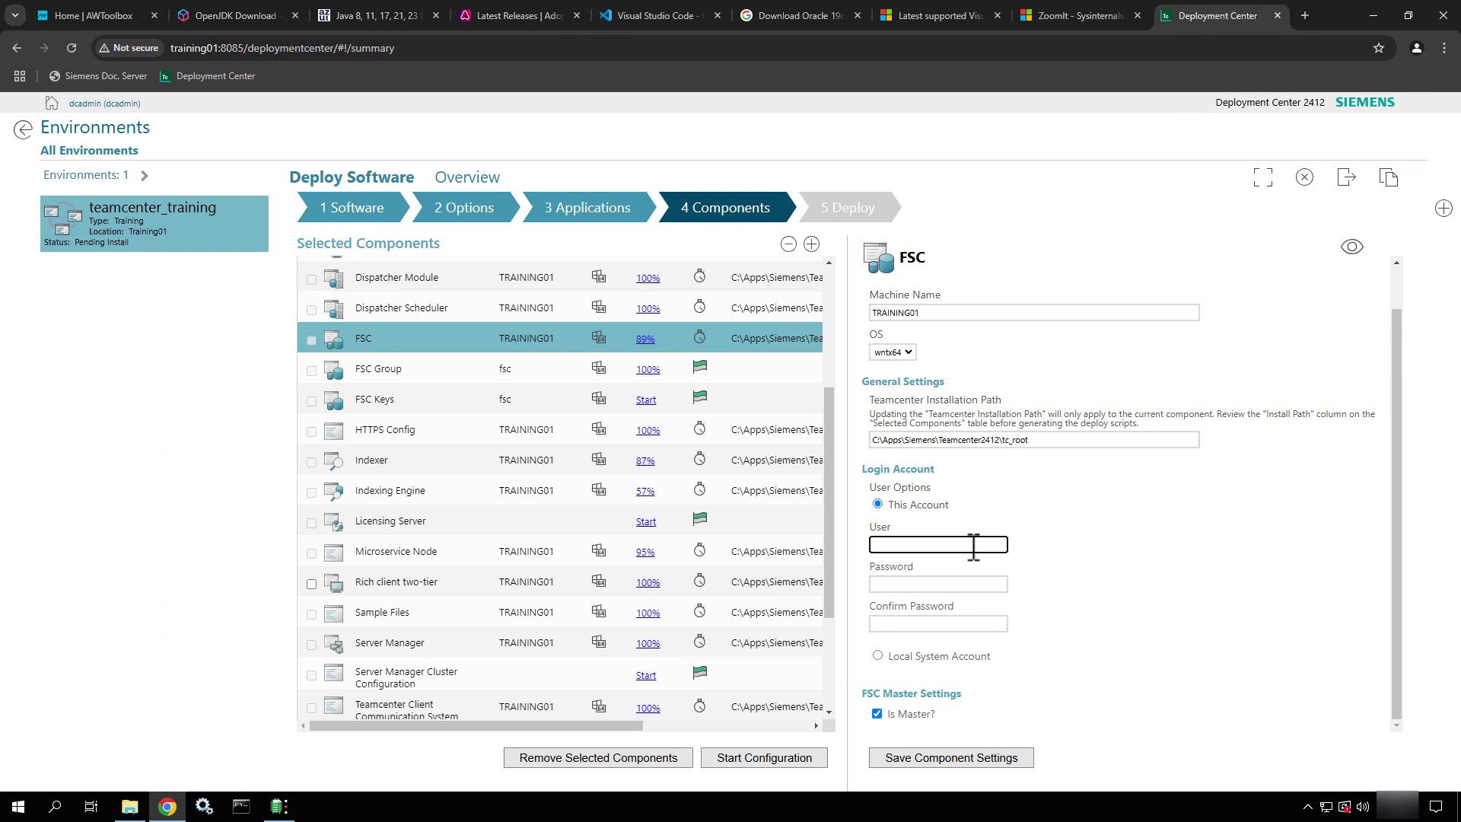
{"action": "type", "text": ".\\infodba"}
{"action": "key", "text": "Tab"}
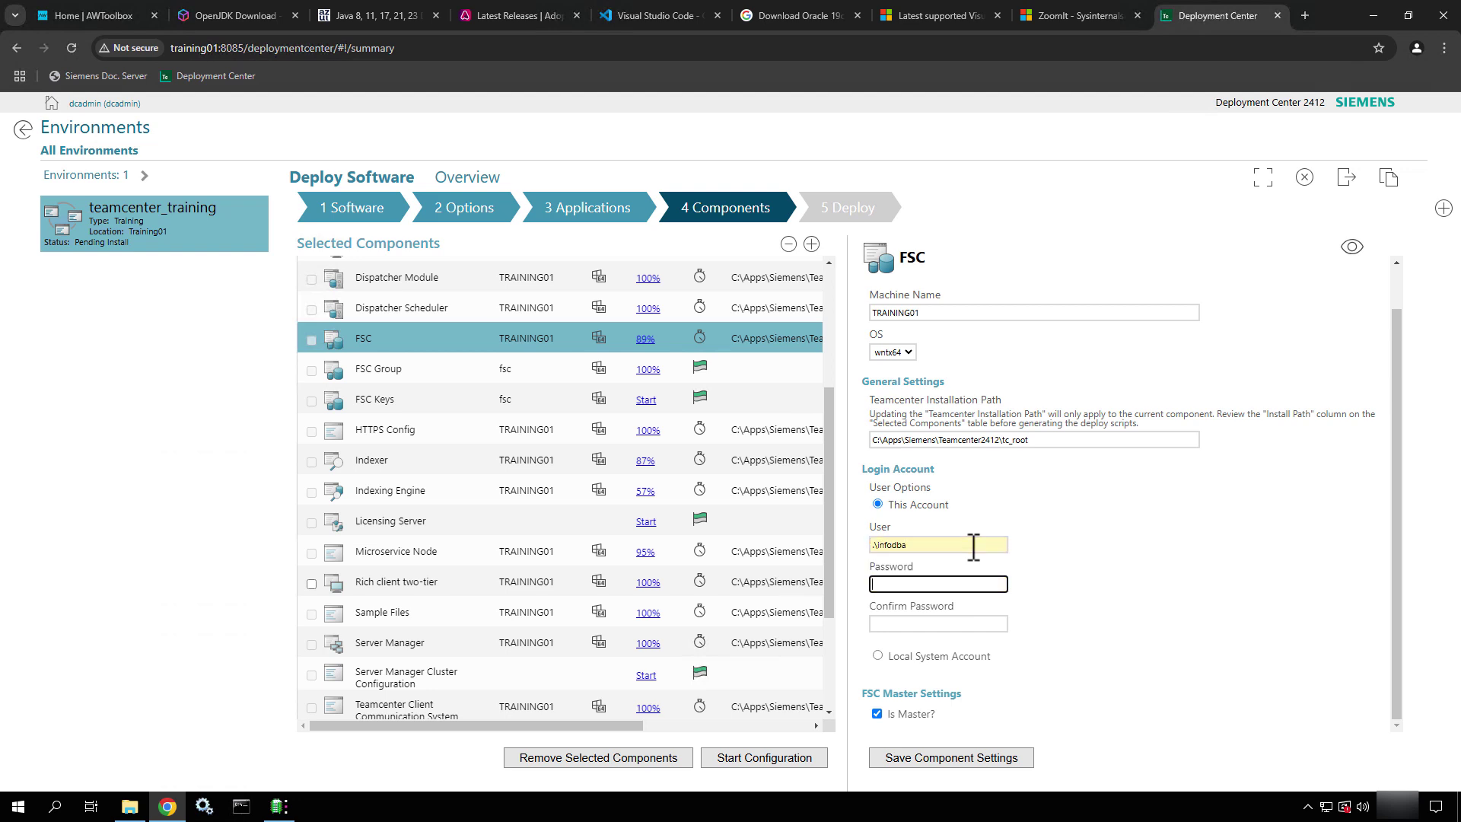
{"action": "type", "text": "infodba"}
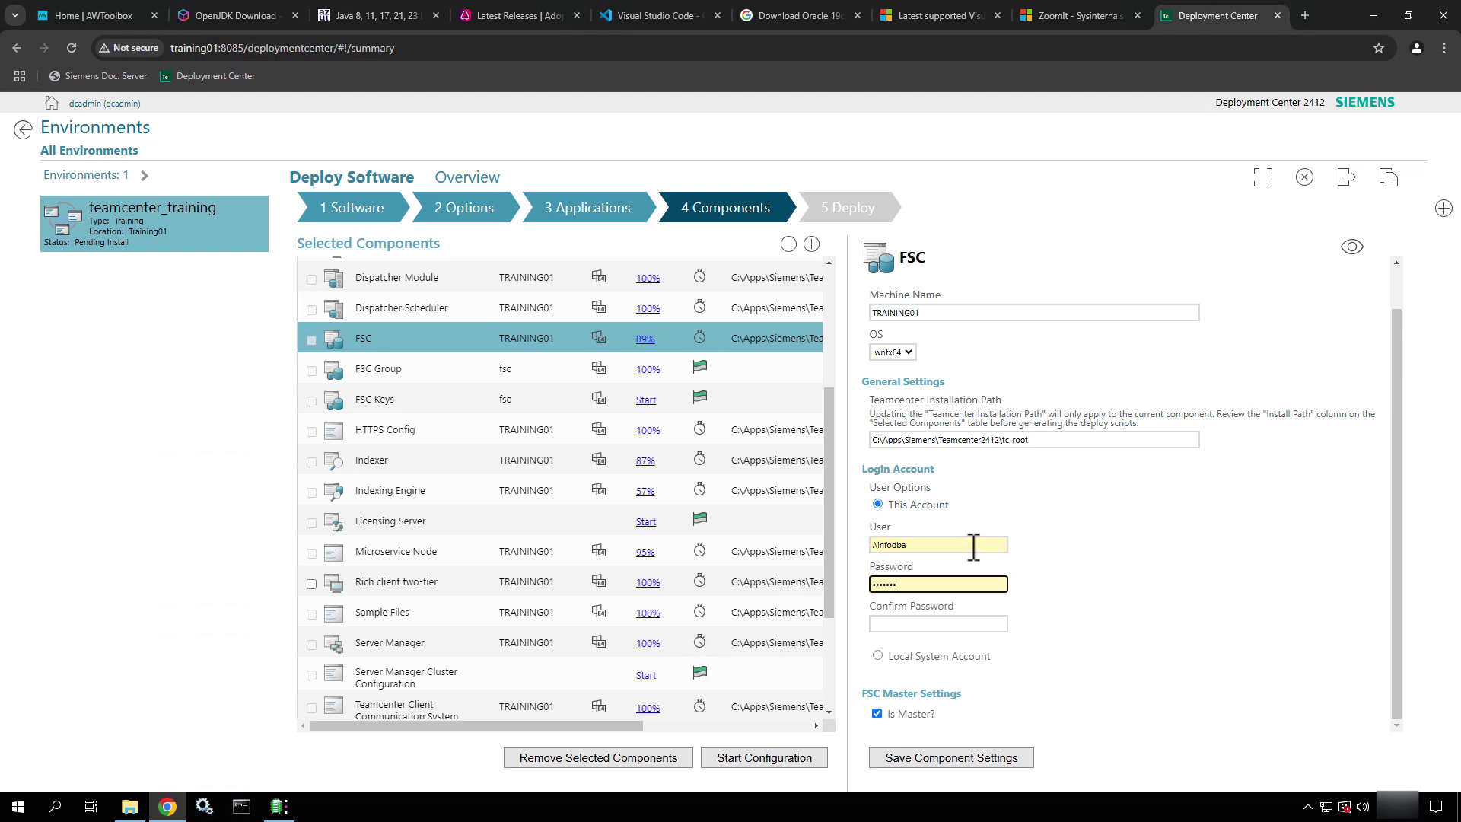
{"action": "key", "text": "Tab"}
{"action": "type", "text": "in"}
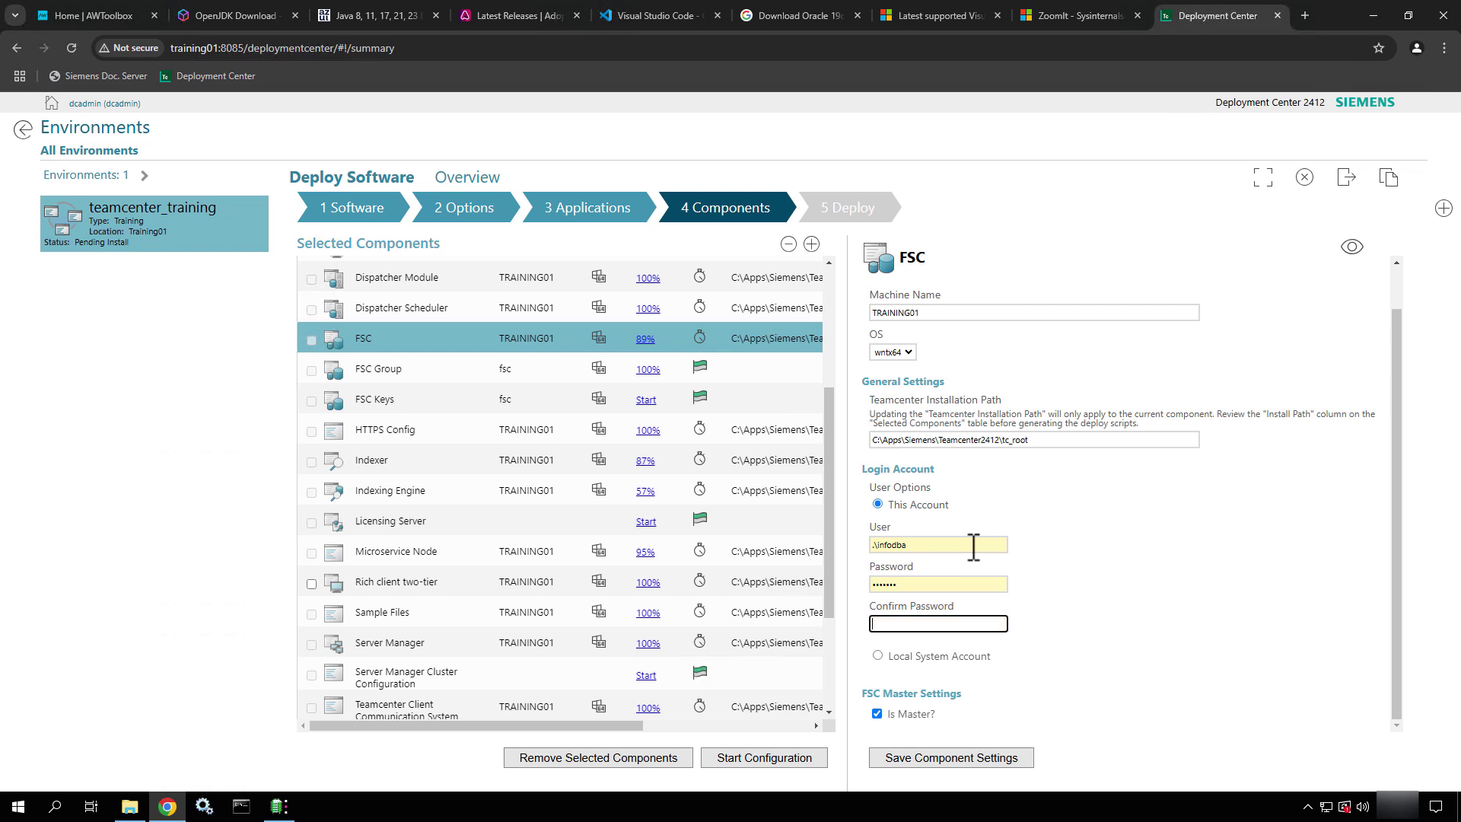
{"action": "type", "text": "fodba"}
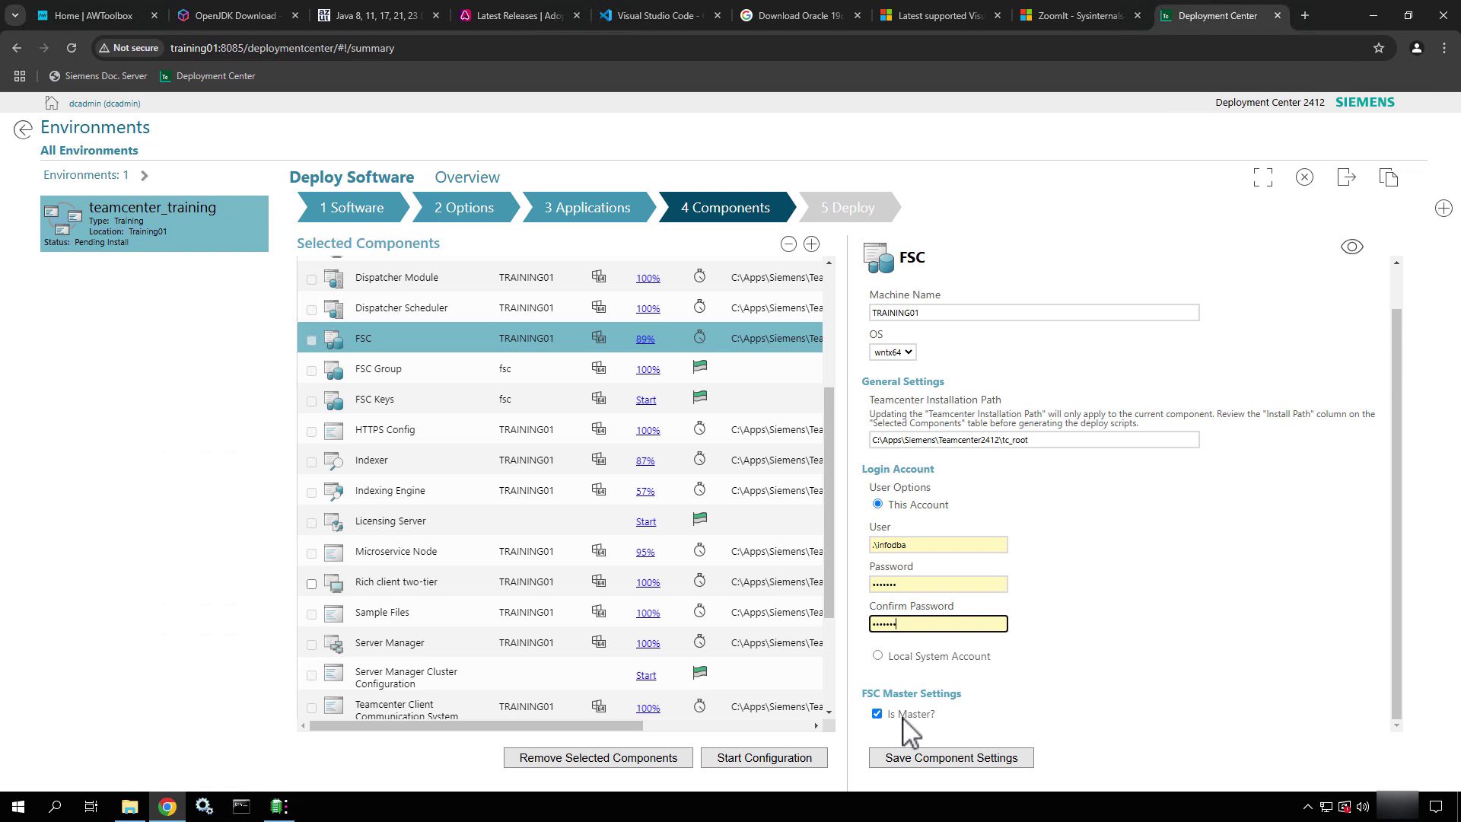
Review all FSC settings, including 10 MB read/write cache limits and FSC master, then save FSC
{"action": "left_click", "coordinate": [1353, 247]}
{"action": "scroll", "coordinate": [1286, 598], "scroll_direction": "down", "scroll_amount": 2}
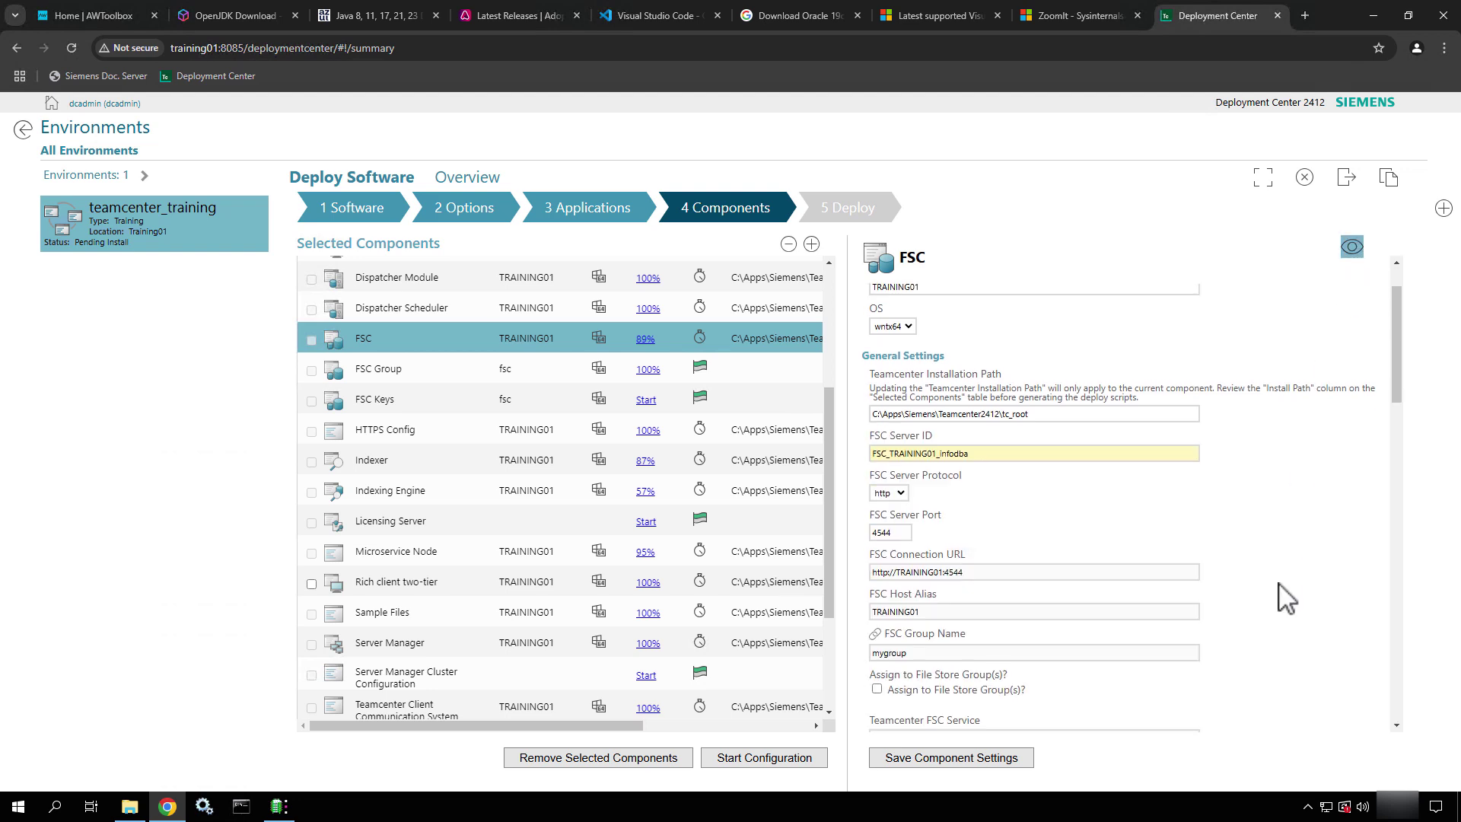
{"action": "scroll", "coordinate": [1286, 598], "scroll_direction": "down", "scroll_amount": 4}
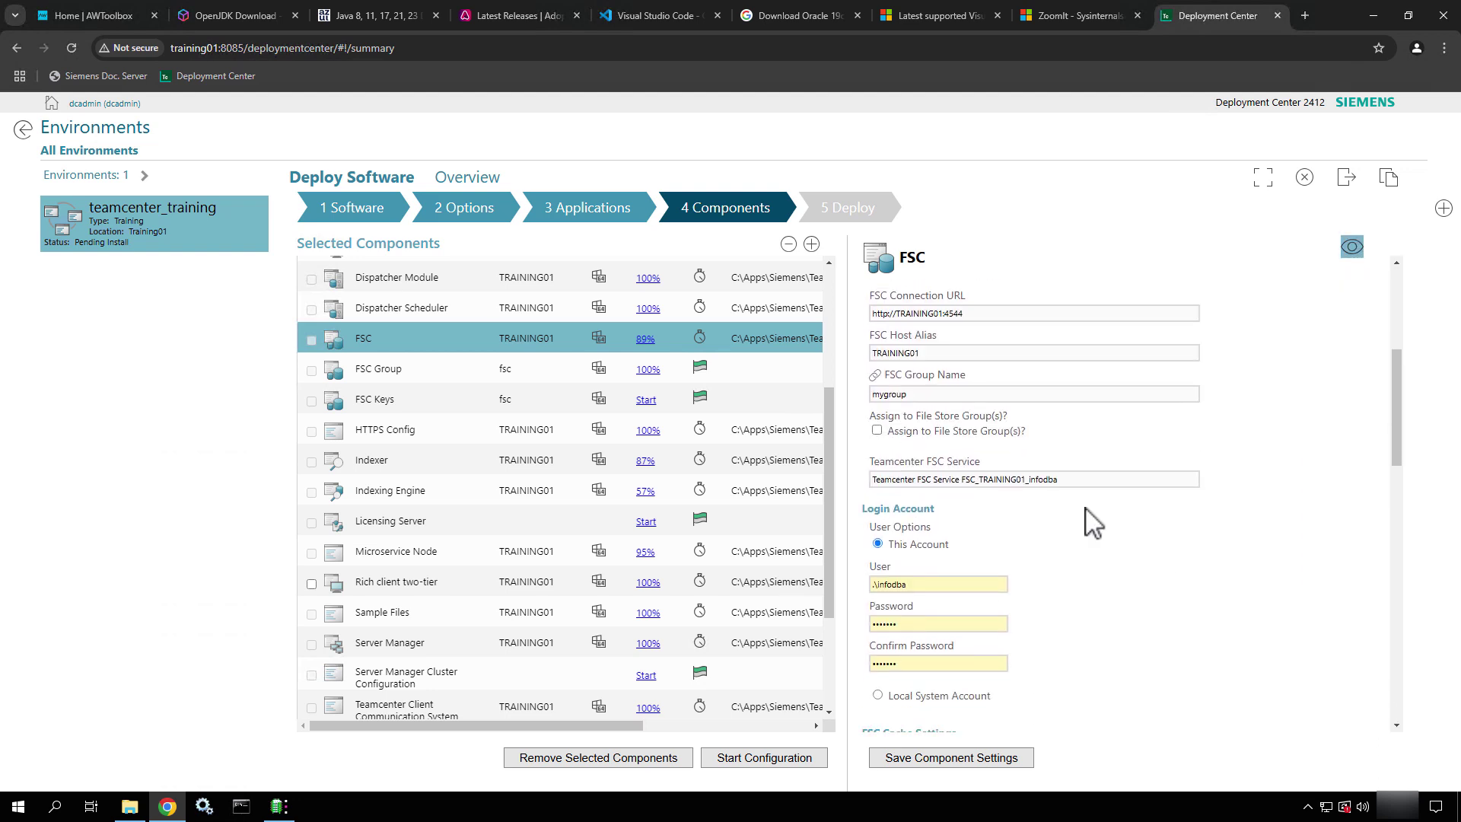
{"action": "scroll", "coordinate": [1216, 607], "scroll_direction": "down", "scroll_amount": 2}
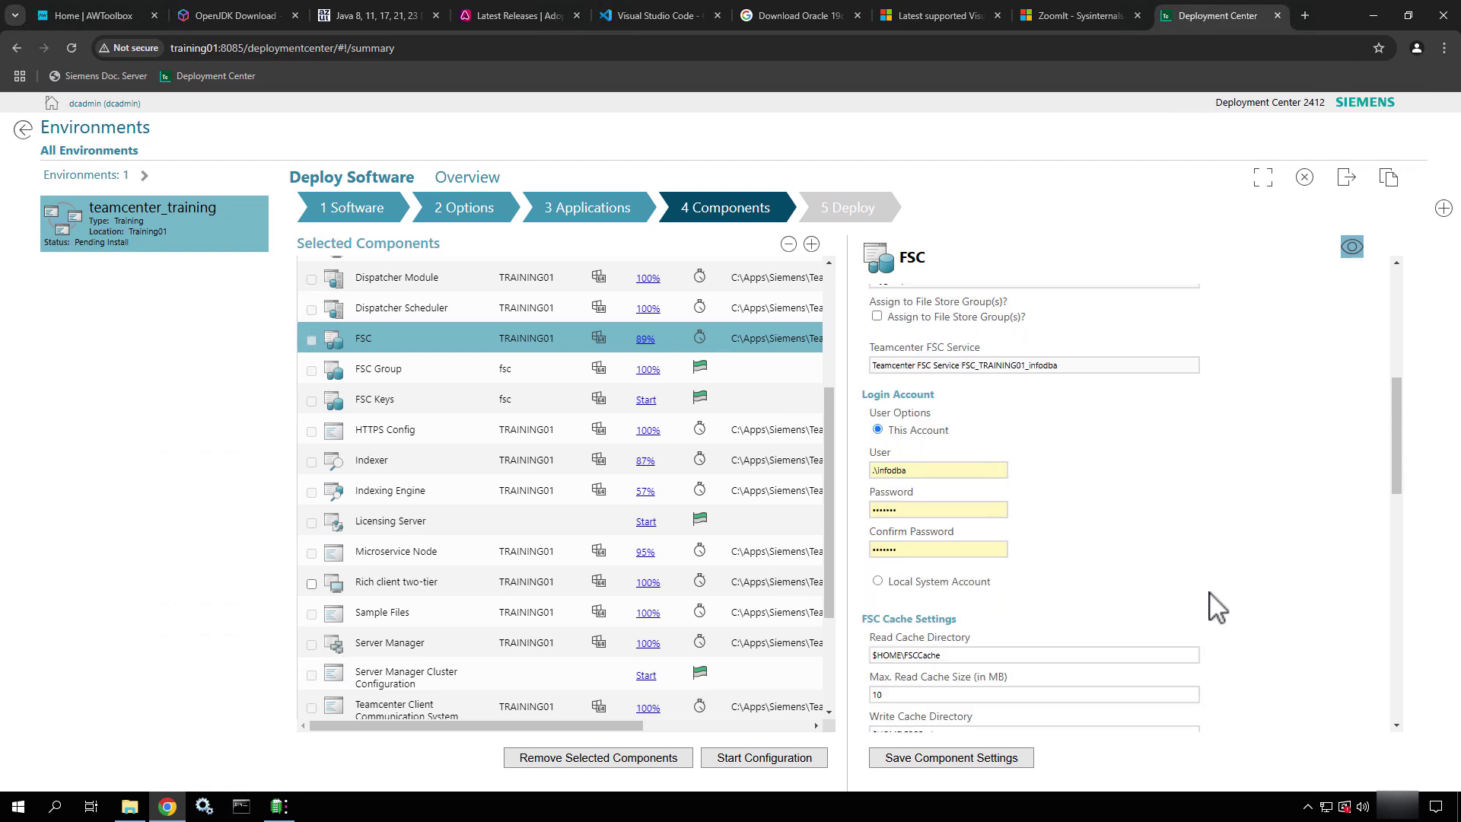
{"action": "scroll", "coordinate": [1212, 605], "scroll_direction": "down", "scroll_amount": 5}
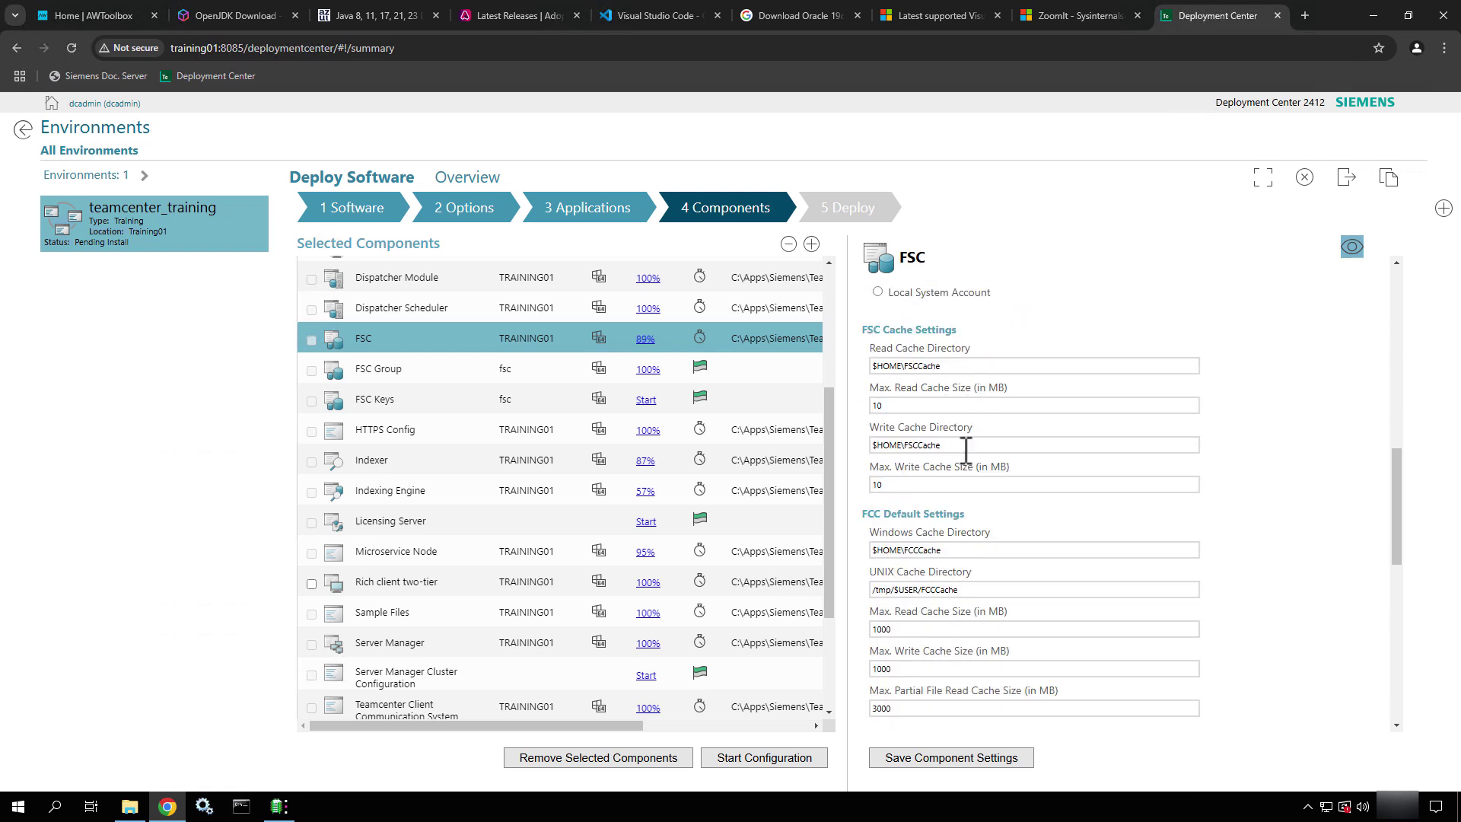
{"action": "left_click", "coordinate": [928, 407]}
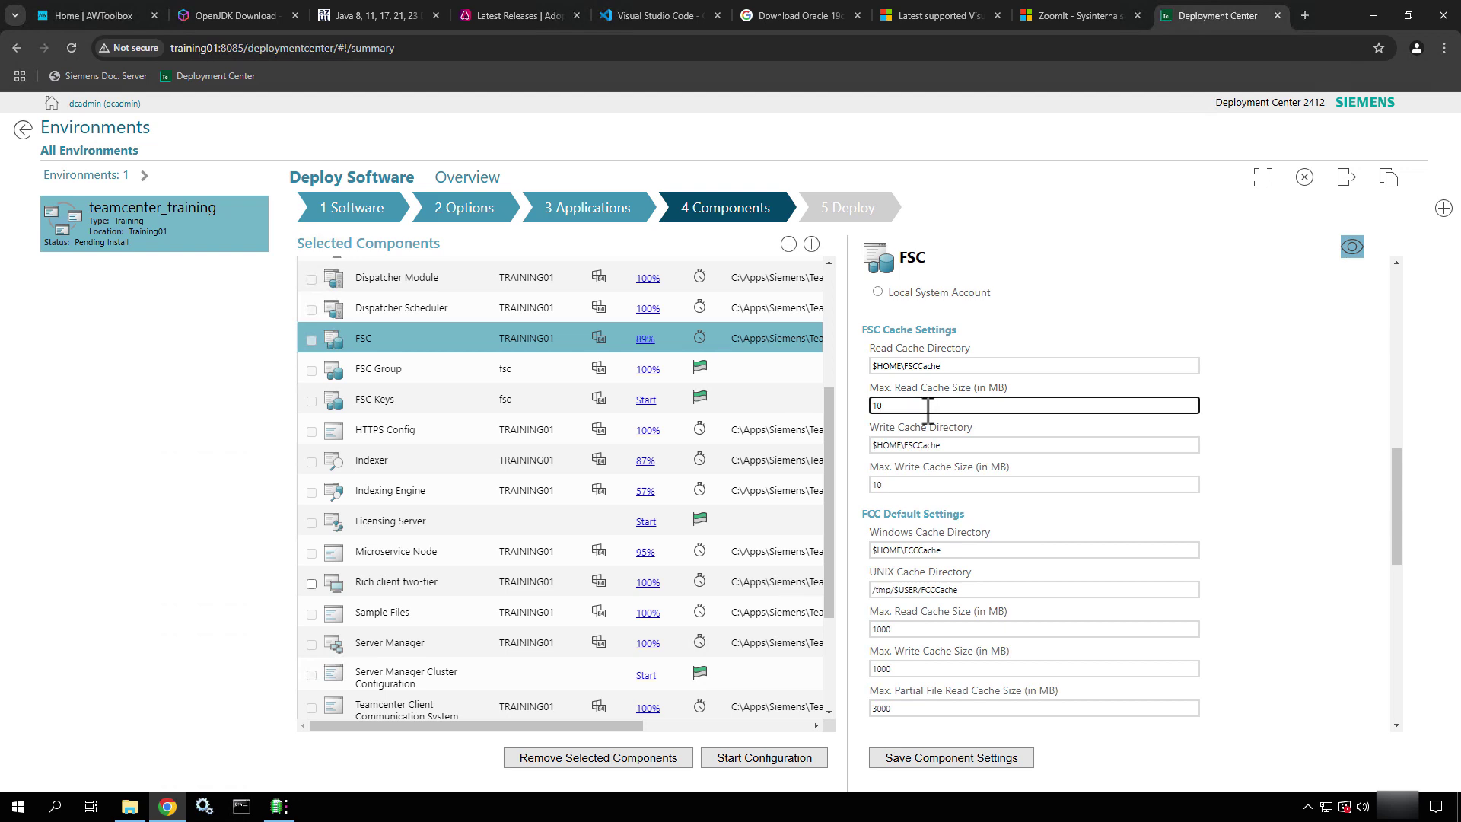
{"action": "scroll", "coordinate": [928, 411], "scroll_direction": "down", "scroll_amount": 4}
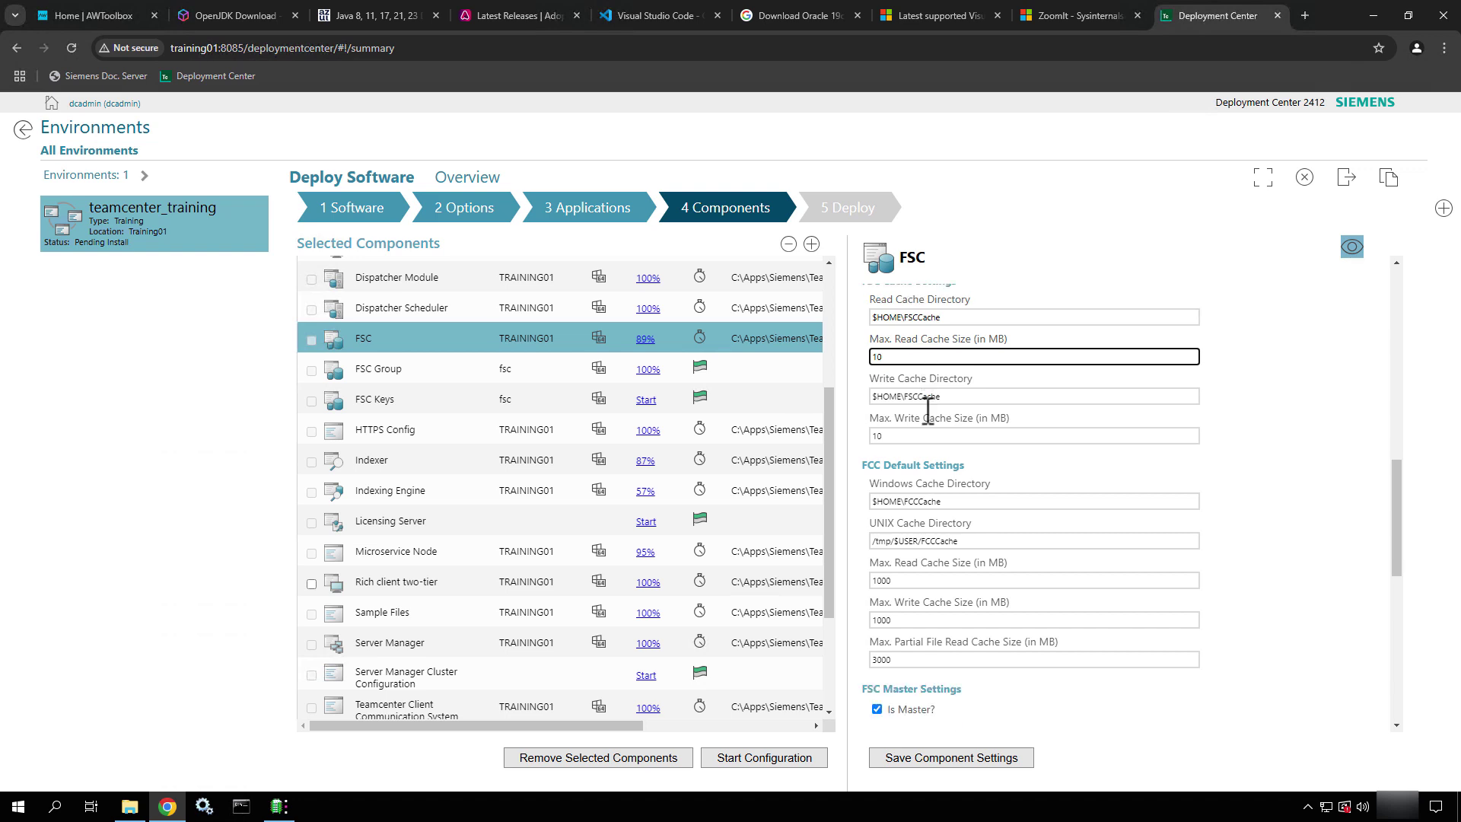
{"action": "scroll", "coordinate": [928, 411], "scroll_direction": "down", "scroll_amount": 1}
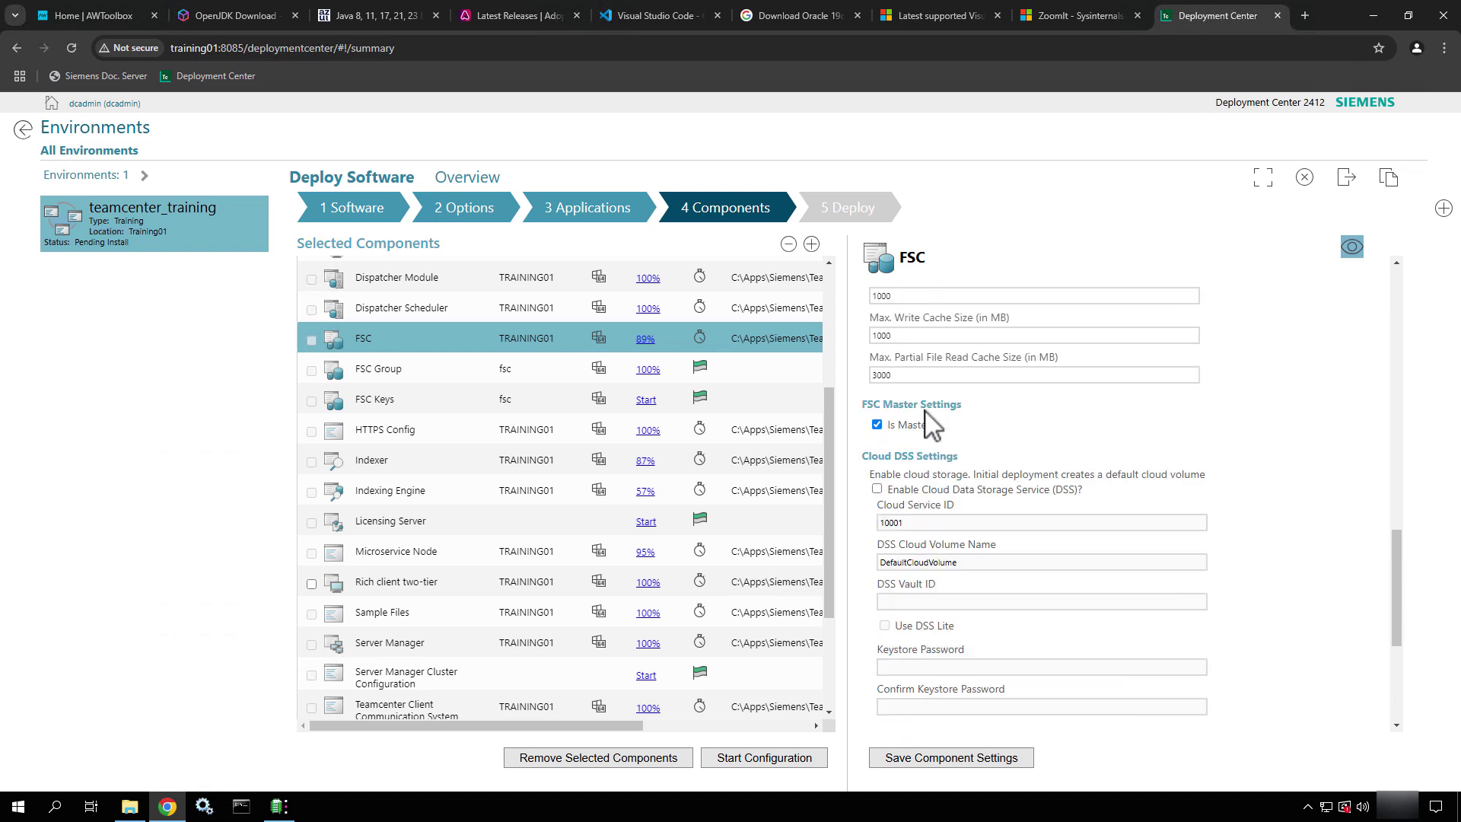
{"action": "scroll", "coordinate": [1003, 493], "scroll_direction": "down", "scroll_amount": 3}
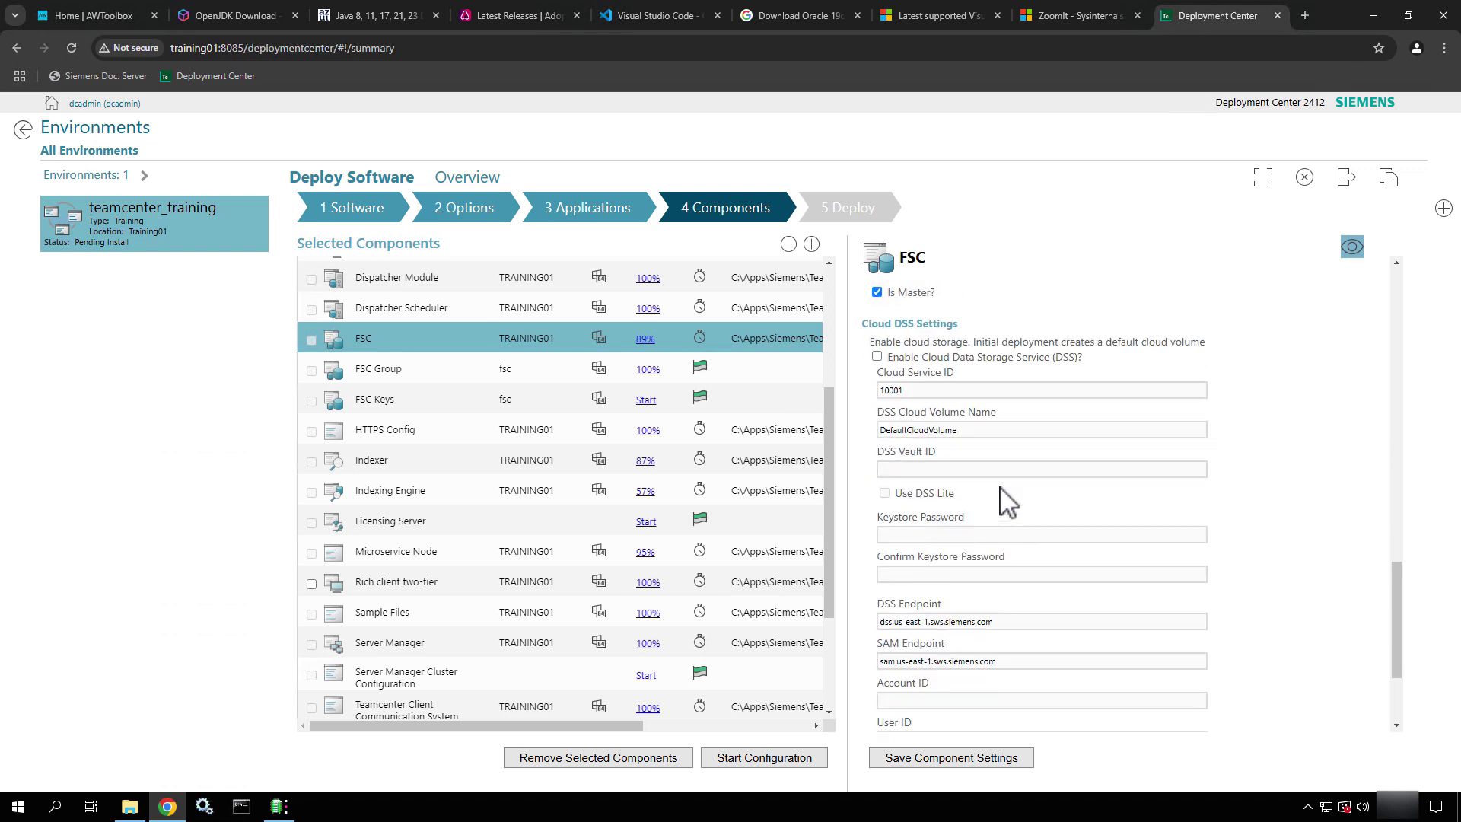
{"action": "scroll", "coordinate": [1008, 503], "scroll_direction": "down", "scroll_amount": 1}
{"action": "scroll", "coordinate": [1009, 502], "scroll_direction": "up", "scroll_amount": 5}
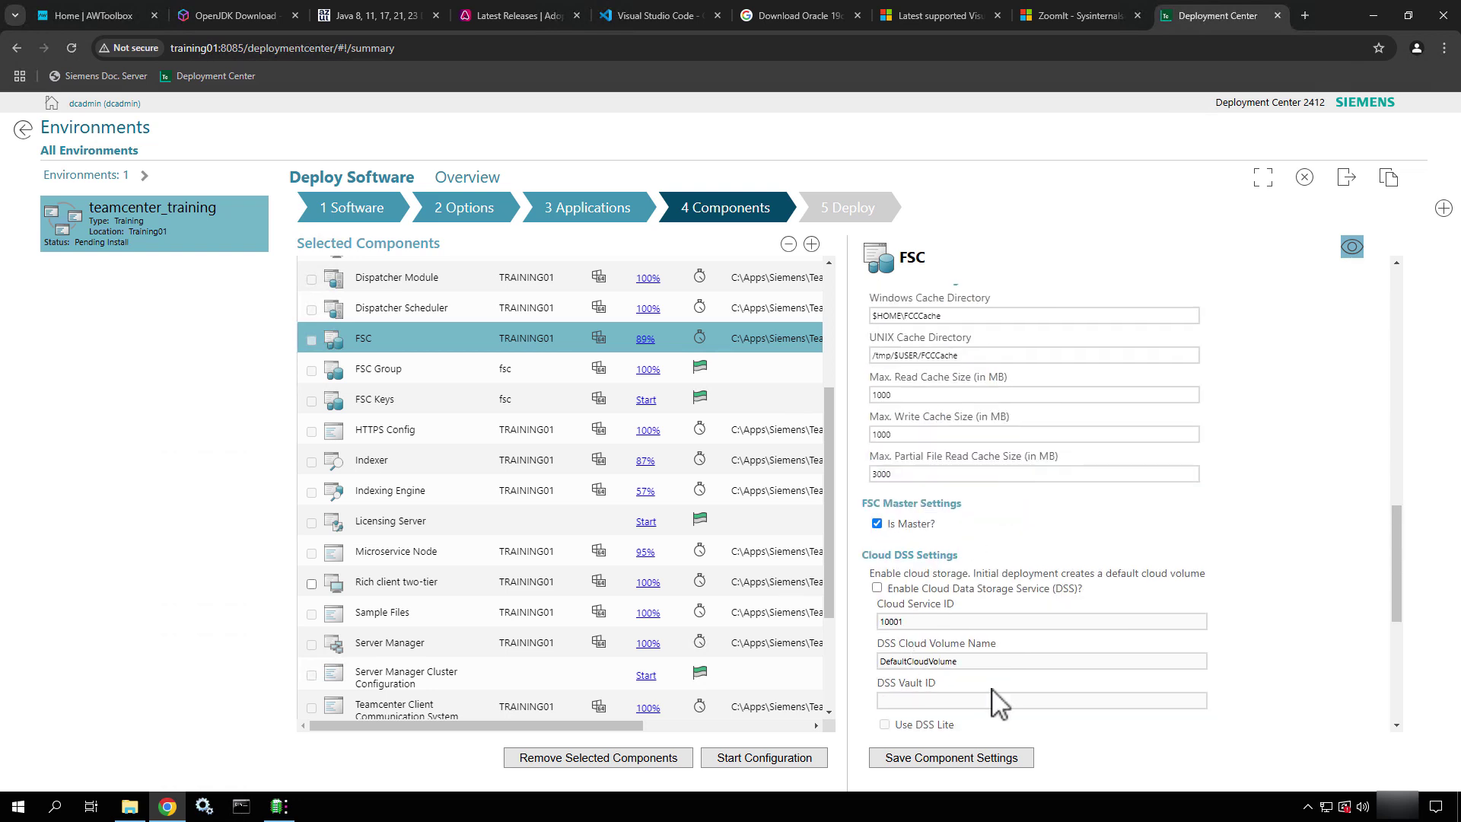
{"action": "left_click", "coordinate": [988, 763]}
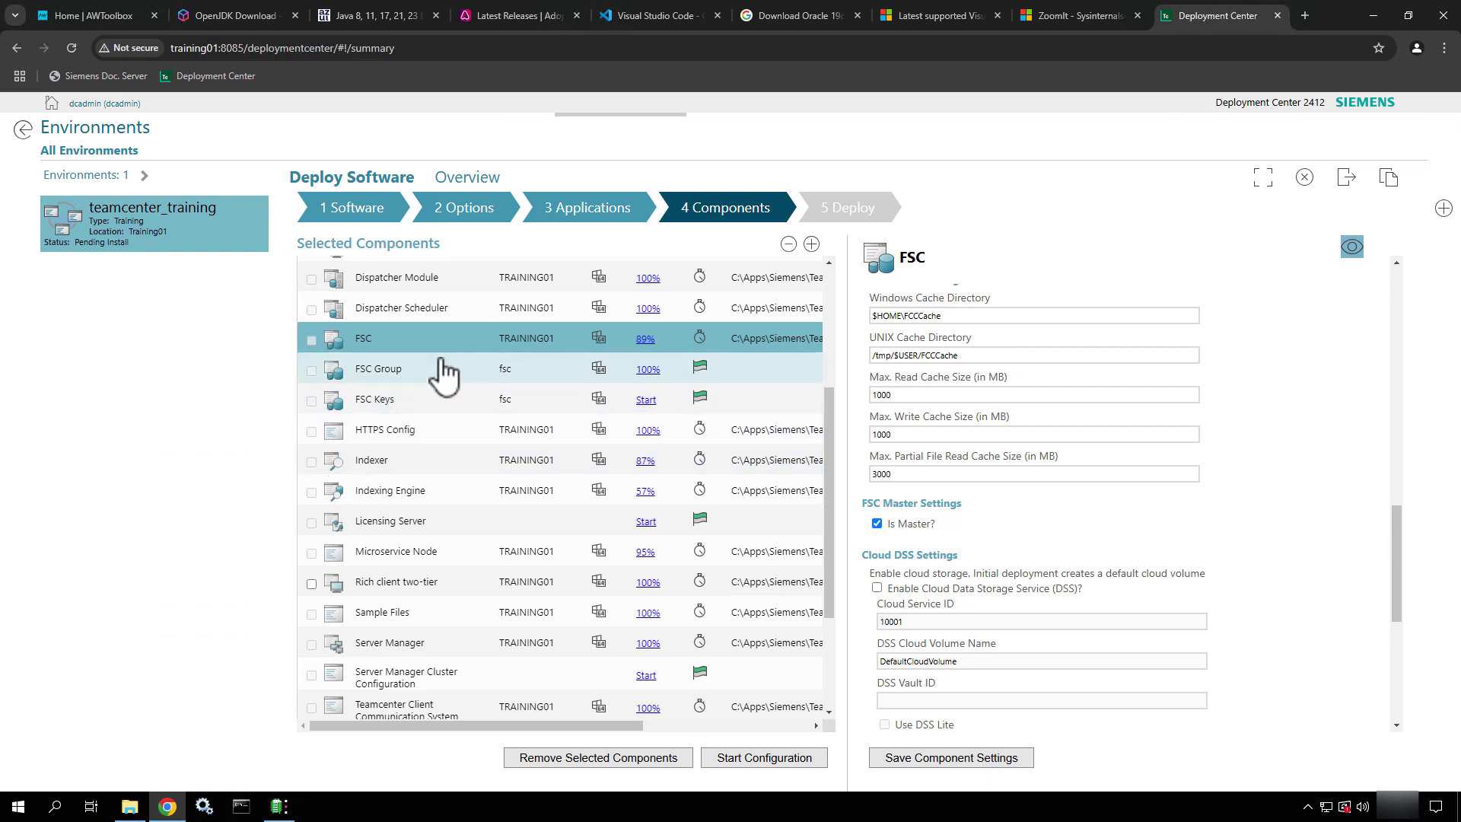
Open FSC Keys, enter and confirm a new key store password, and save the component
{"action": "left_click", "coordinate": [436, 401]}
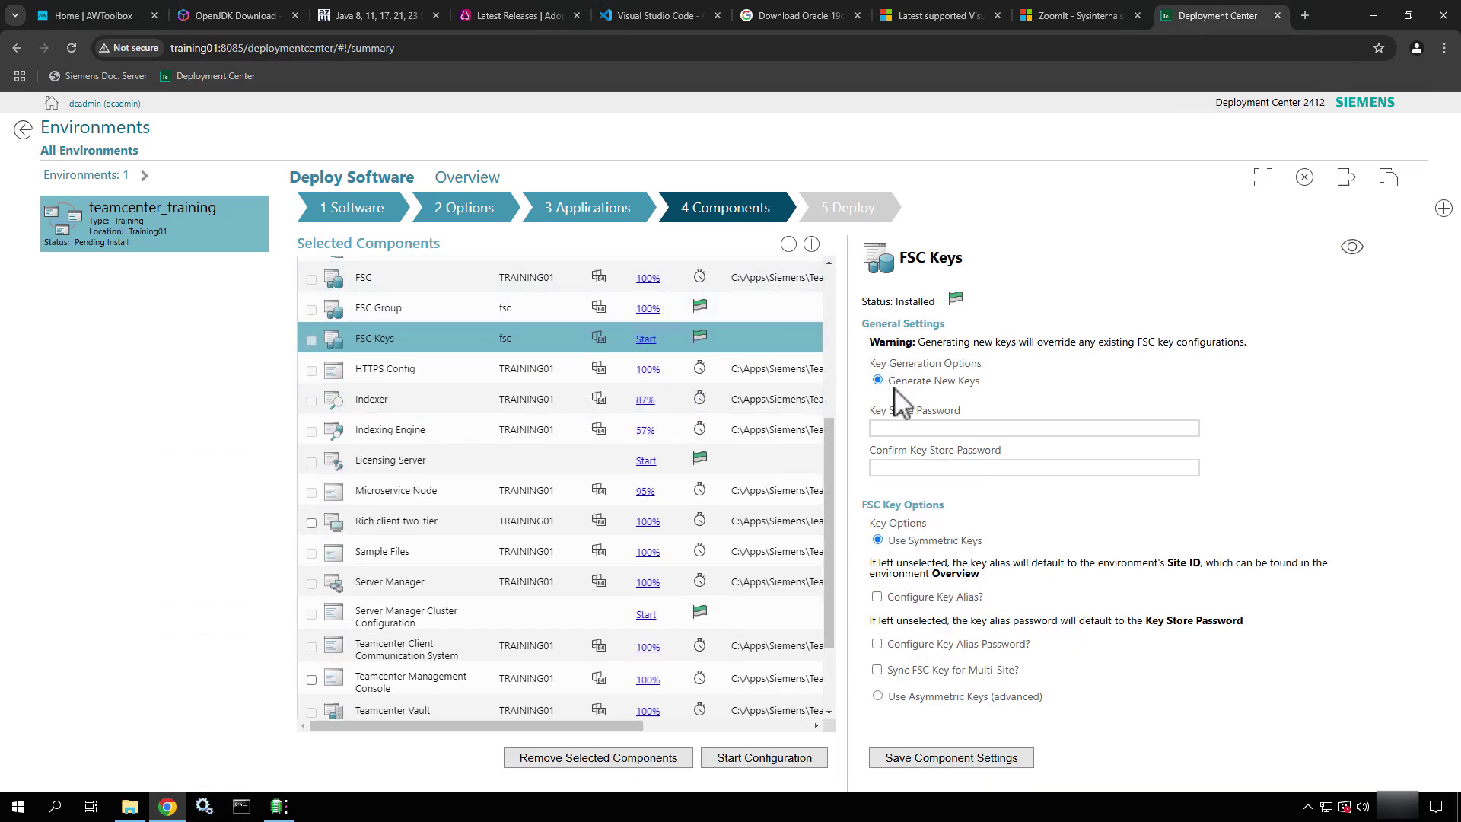
{"action": "left_click", "coordinate": [918, 428]}
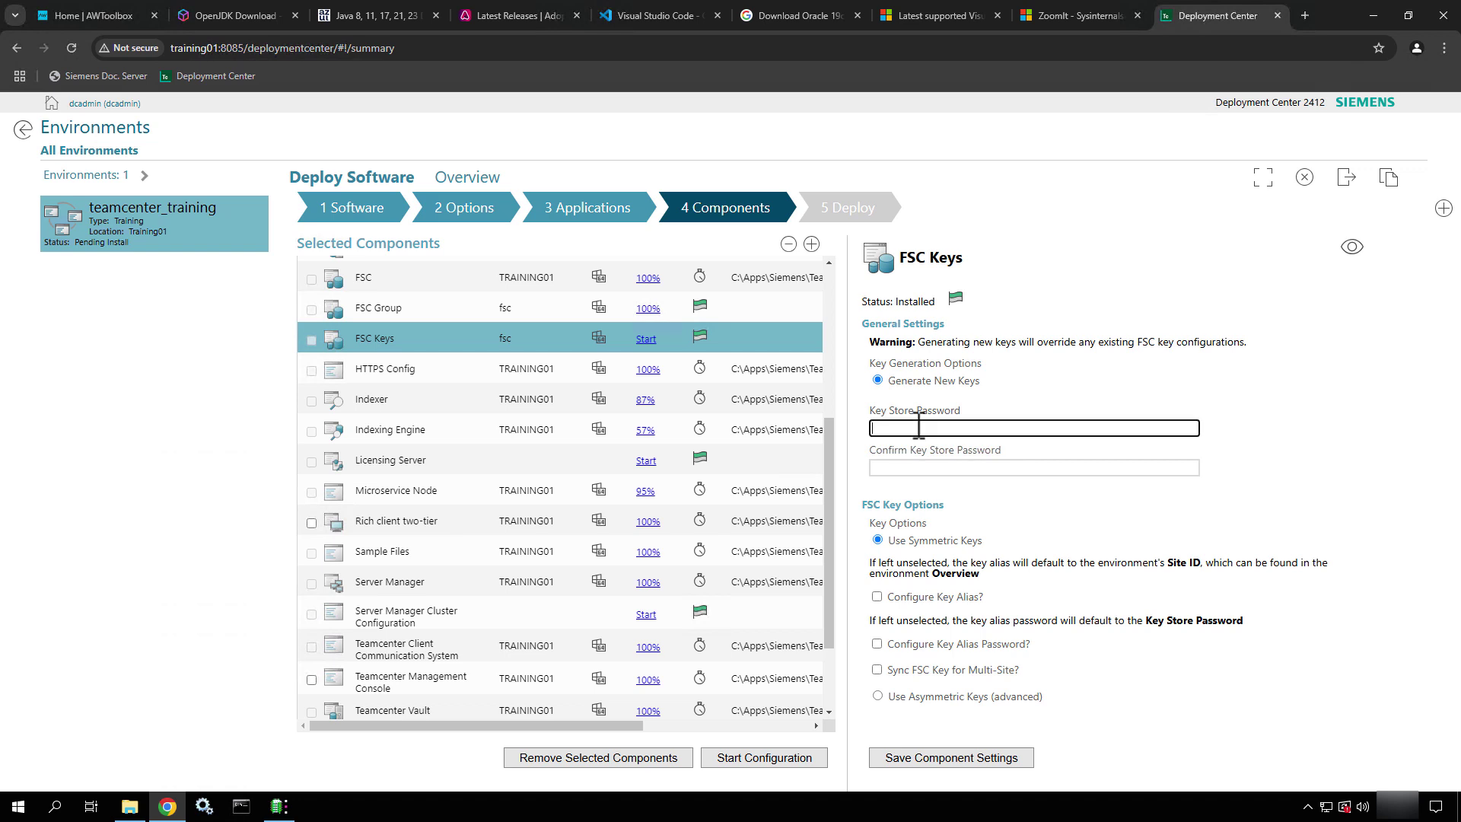
{"action": "type", "text": "*******"}
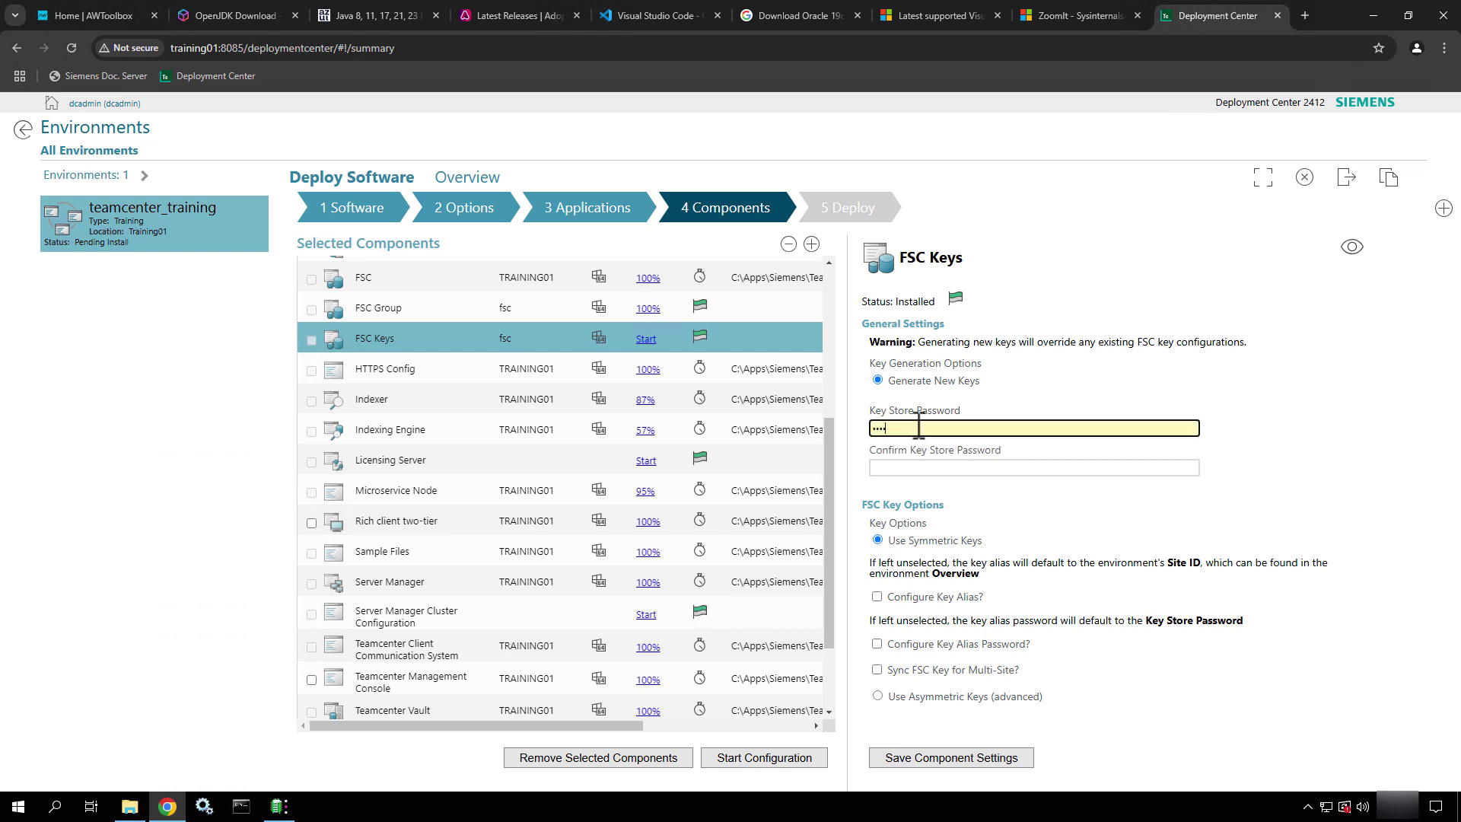
{"action": "key", "text": "Tab"}
{"action": "type", "text": "*******"}
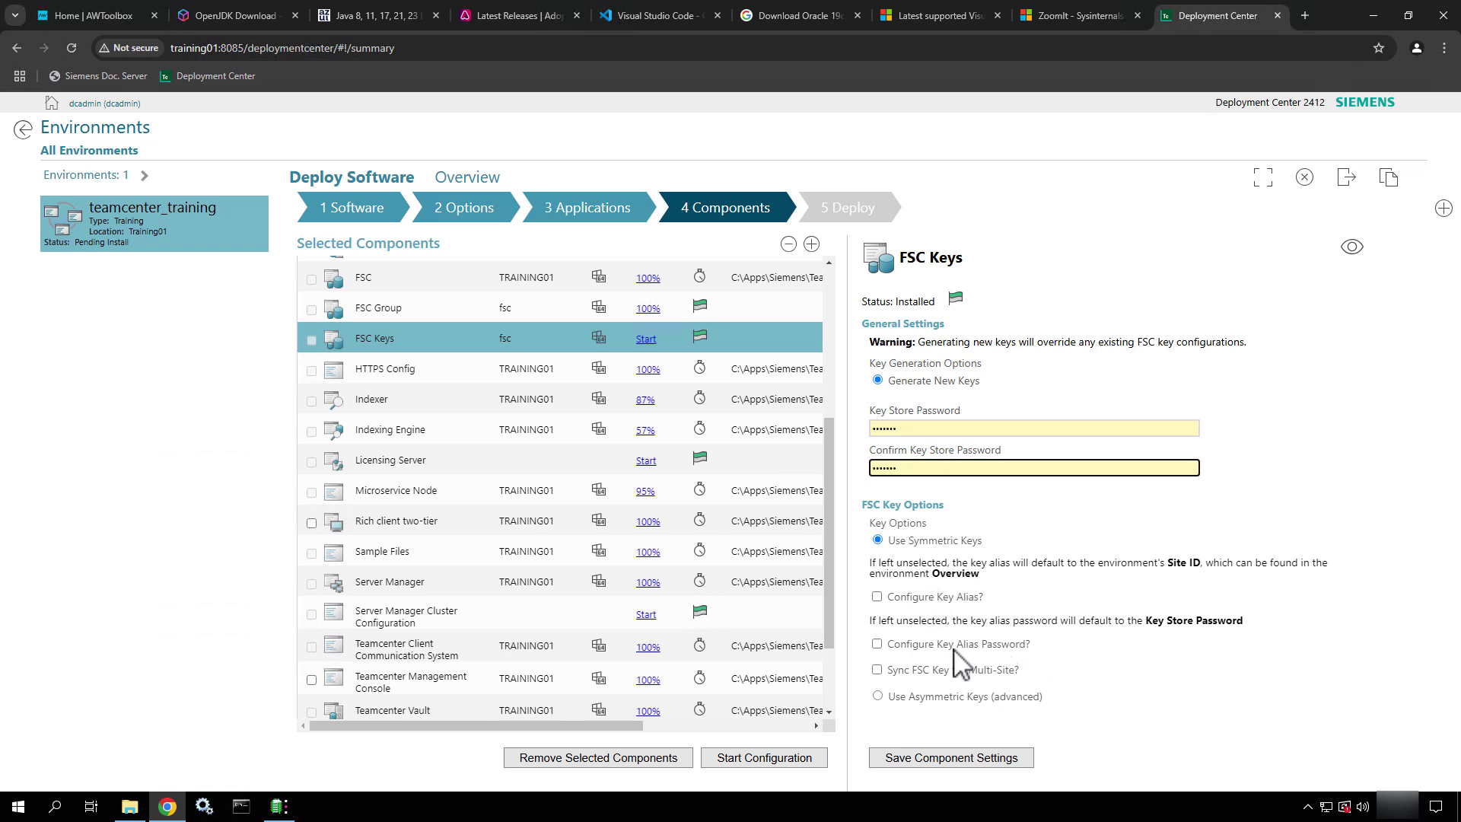
{"action": "left_click", "coordinate": [1356, 251]}
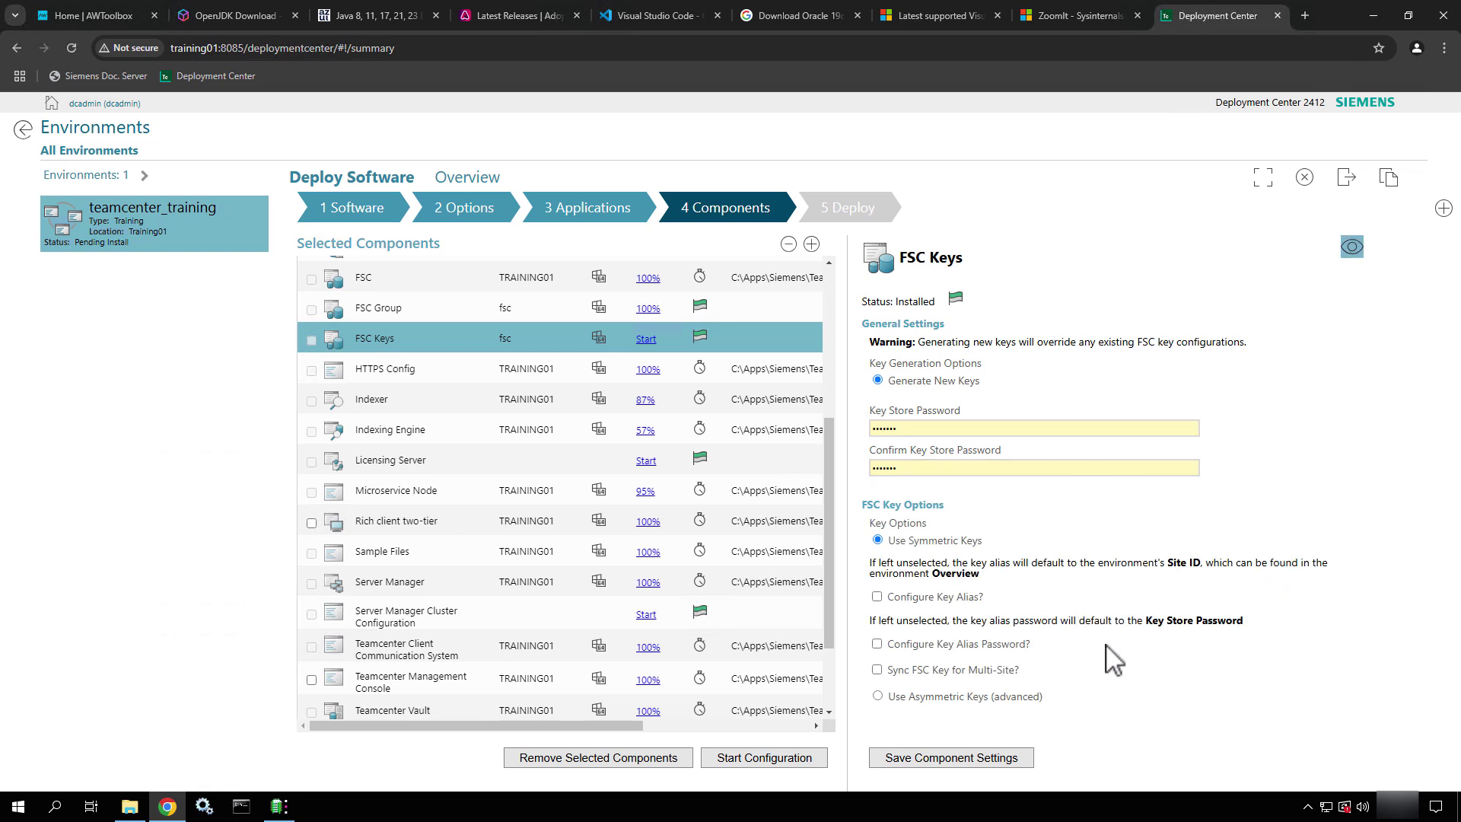
{"action": "left_click", "coordinate": [966, 765]}
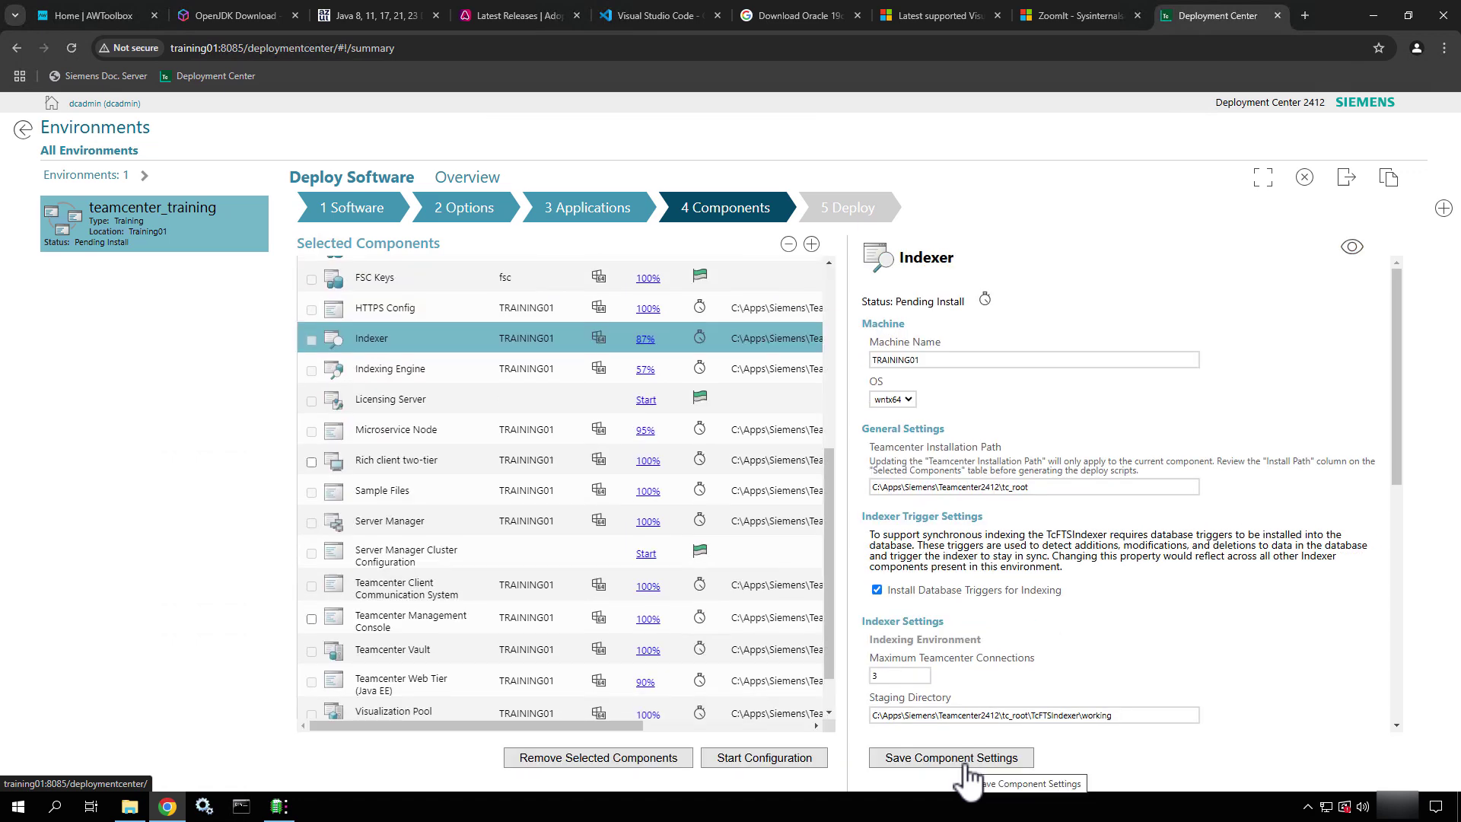
Review the Indexer's database triggers, service installation and 3 maximum Teamcenter connections
{"action": "scroll", "coordinate": [654, 537], "scroll_direction": "down", "scroll_amount": 1}
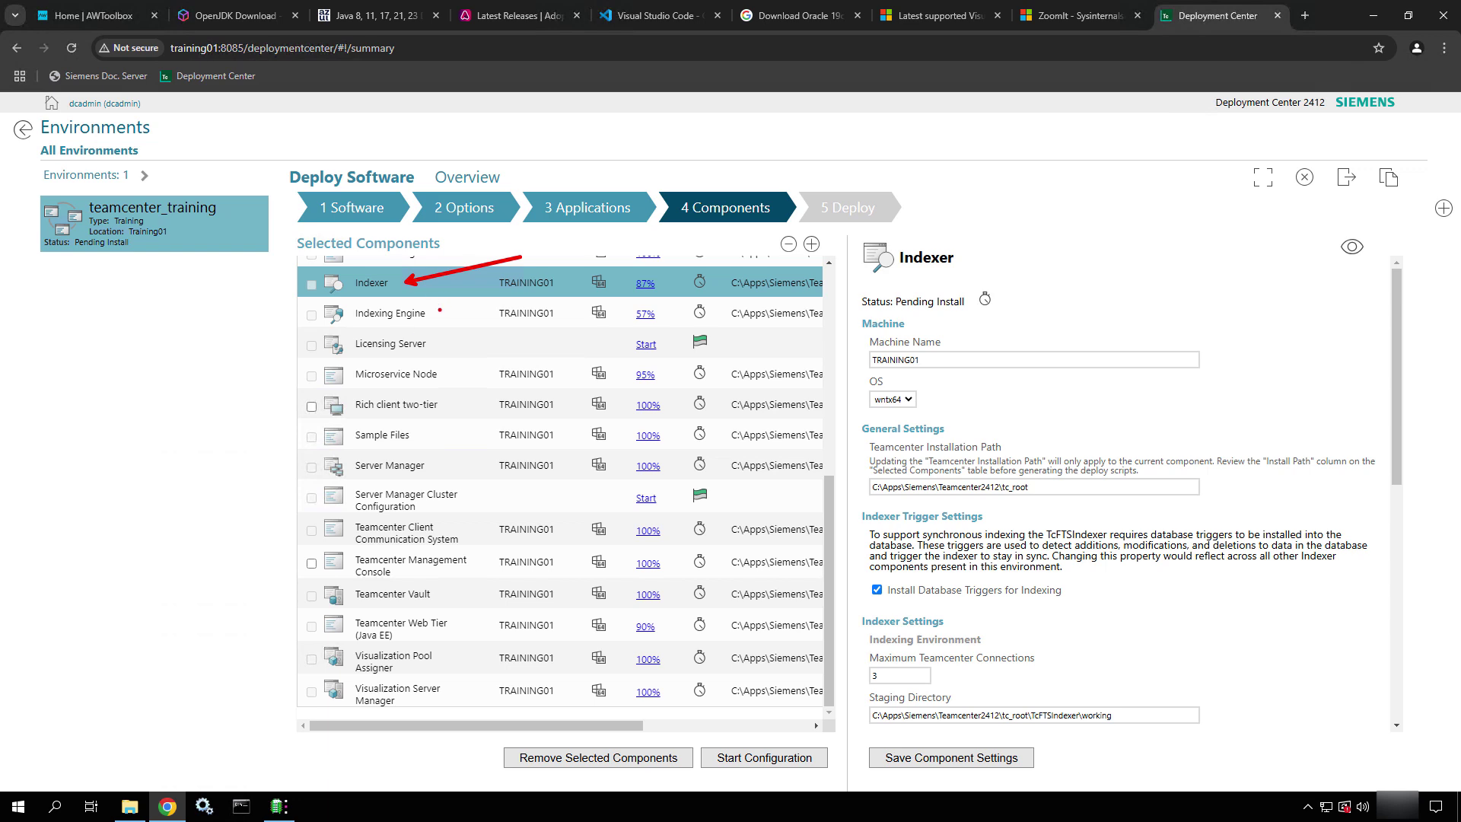
{"action": "left_click_drag", "start_coordinate": [440, 311], "coordinate": [510, 301], "text": "ctrl+shift"}
{"action": "key", "text": "Escape"}
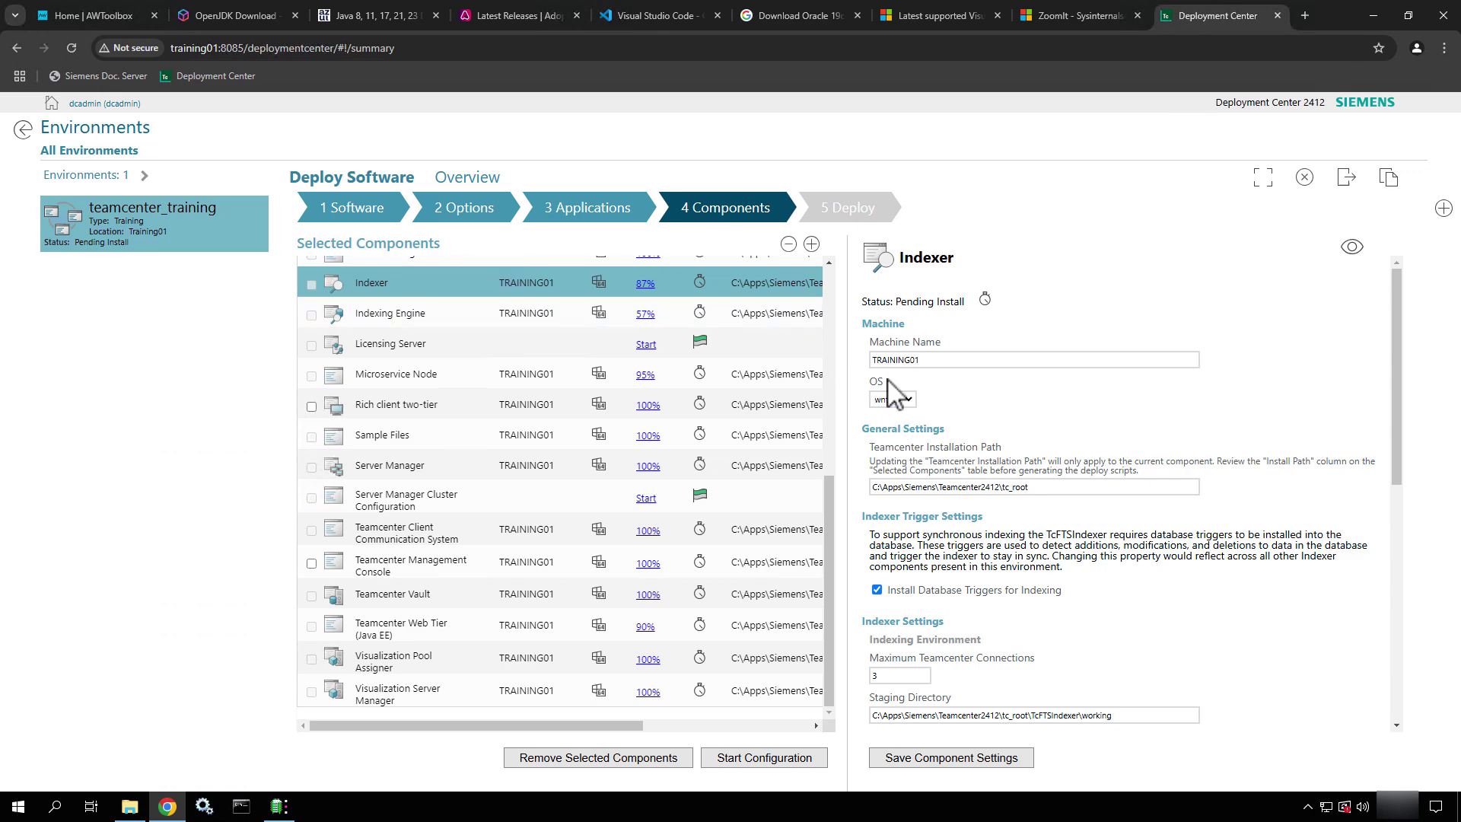
{"action": "scroll", "coordinate": [1044, 442], "scroll_direction": "down", "scroll_amount": 3}
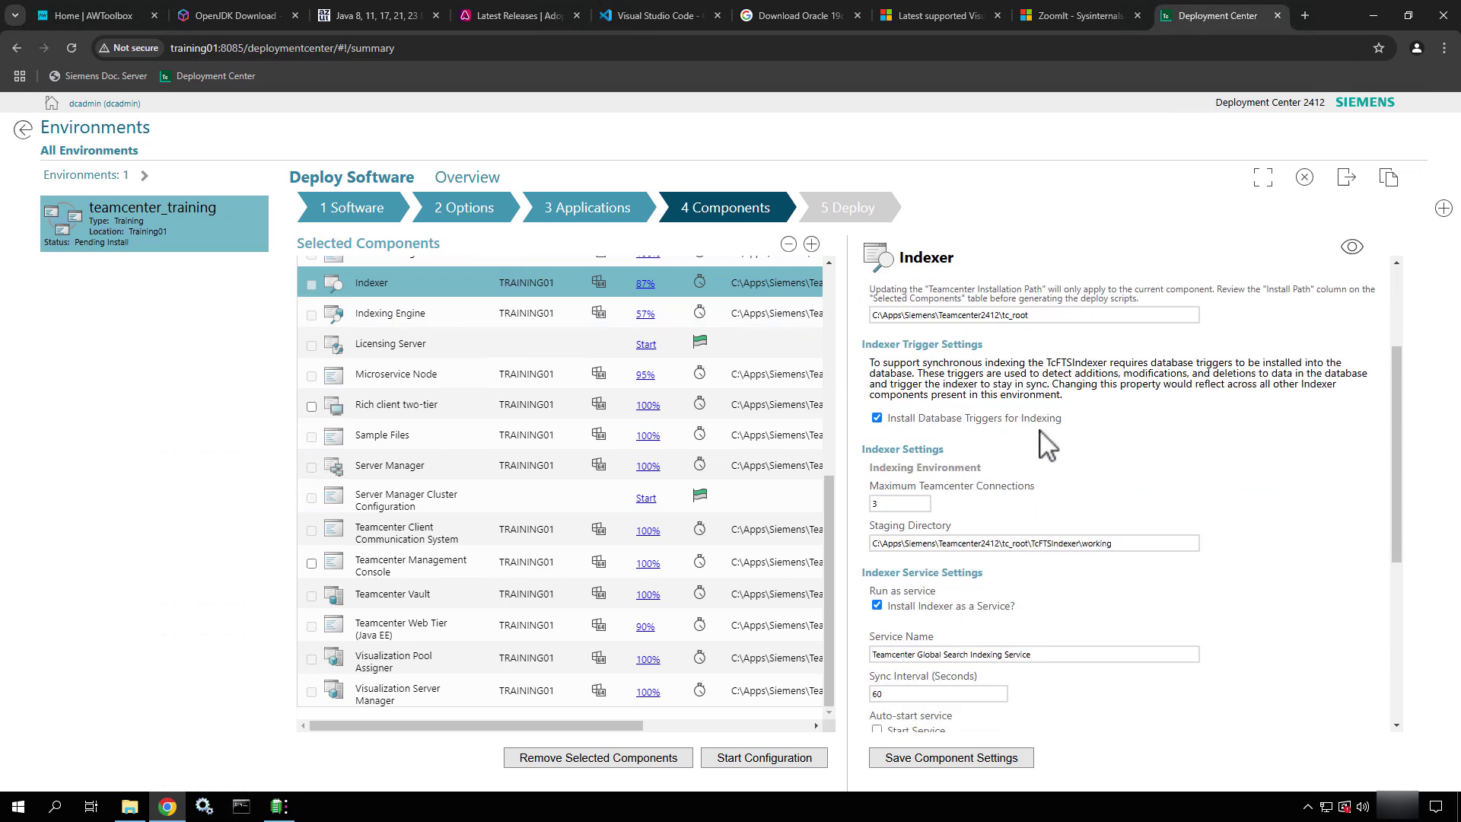
{"action": "left_click_drag", "start_coordinate": [1057, 314], "coordinate": [882, 316]}
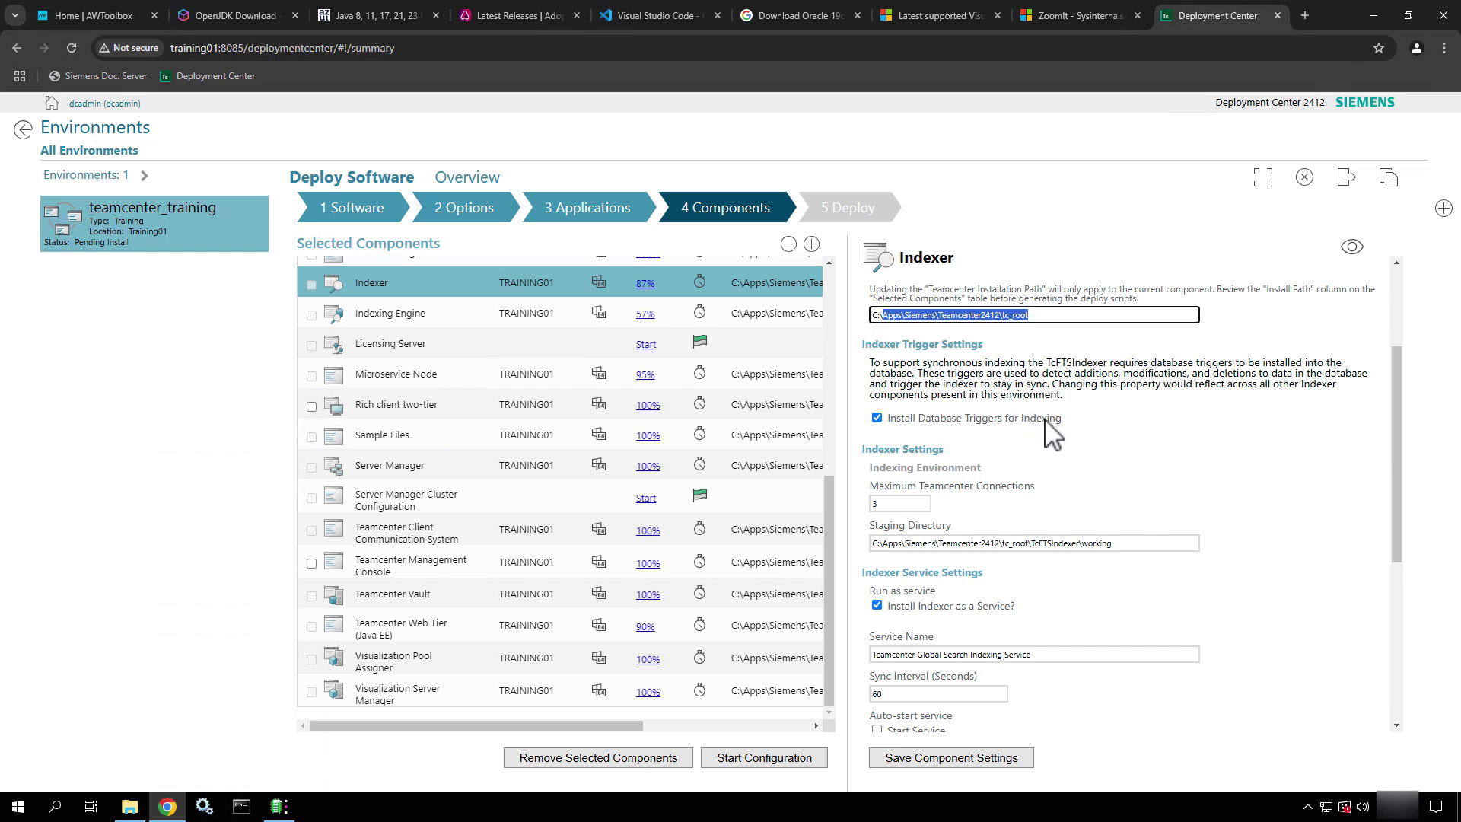
{"action": "scroll", "coordinate": [1049, 425], "scroll_direction": "down", "scroll_amount": 1}
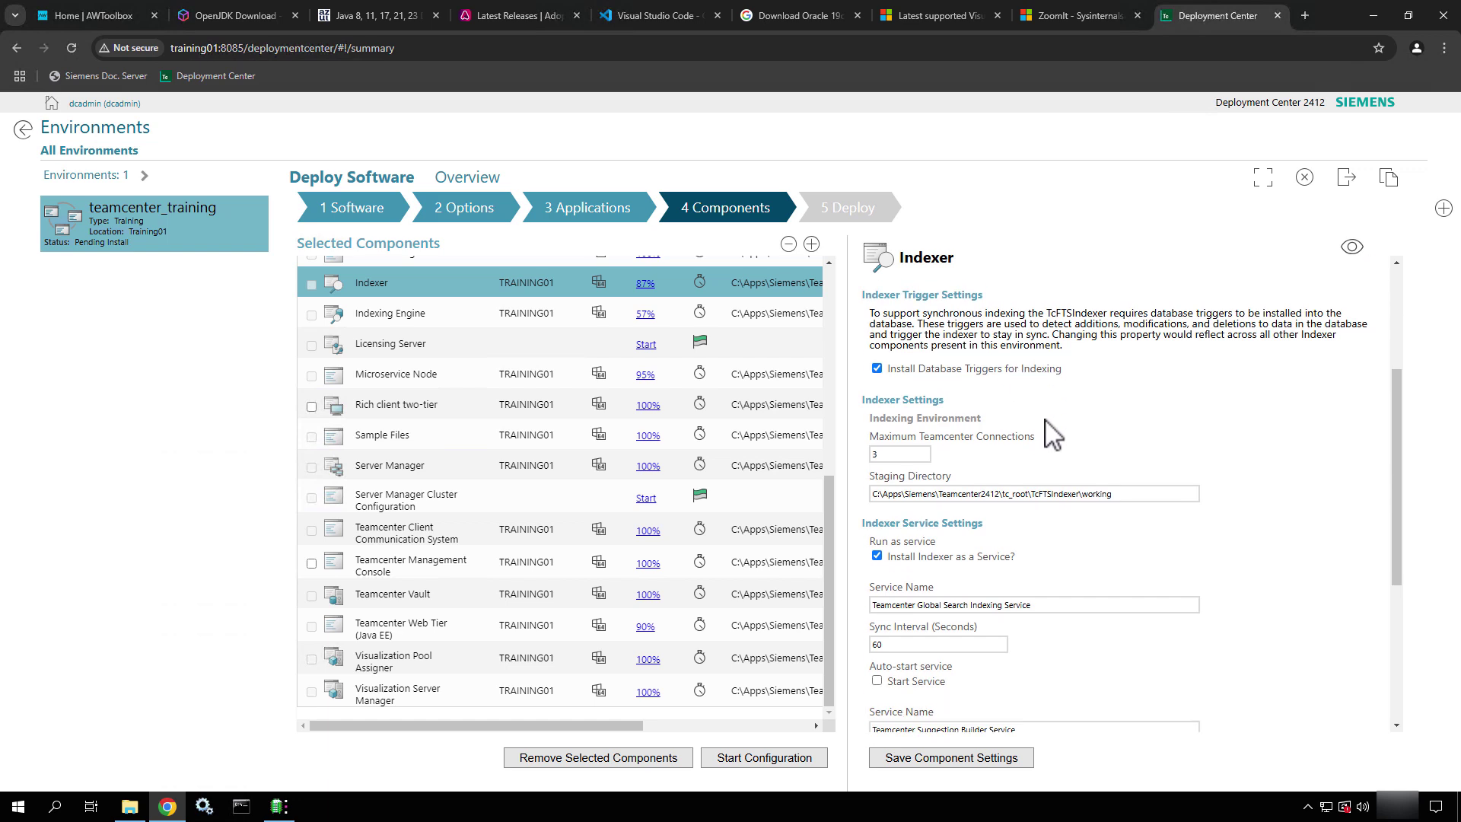
{"action": "left_click", "coordinate": [900, 448]}
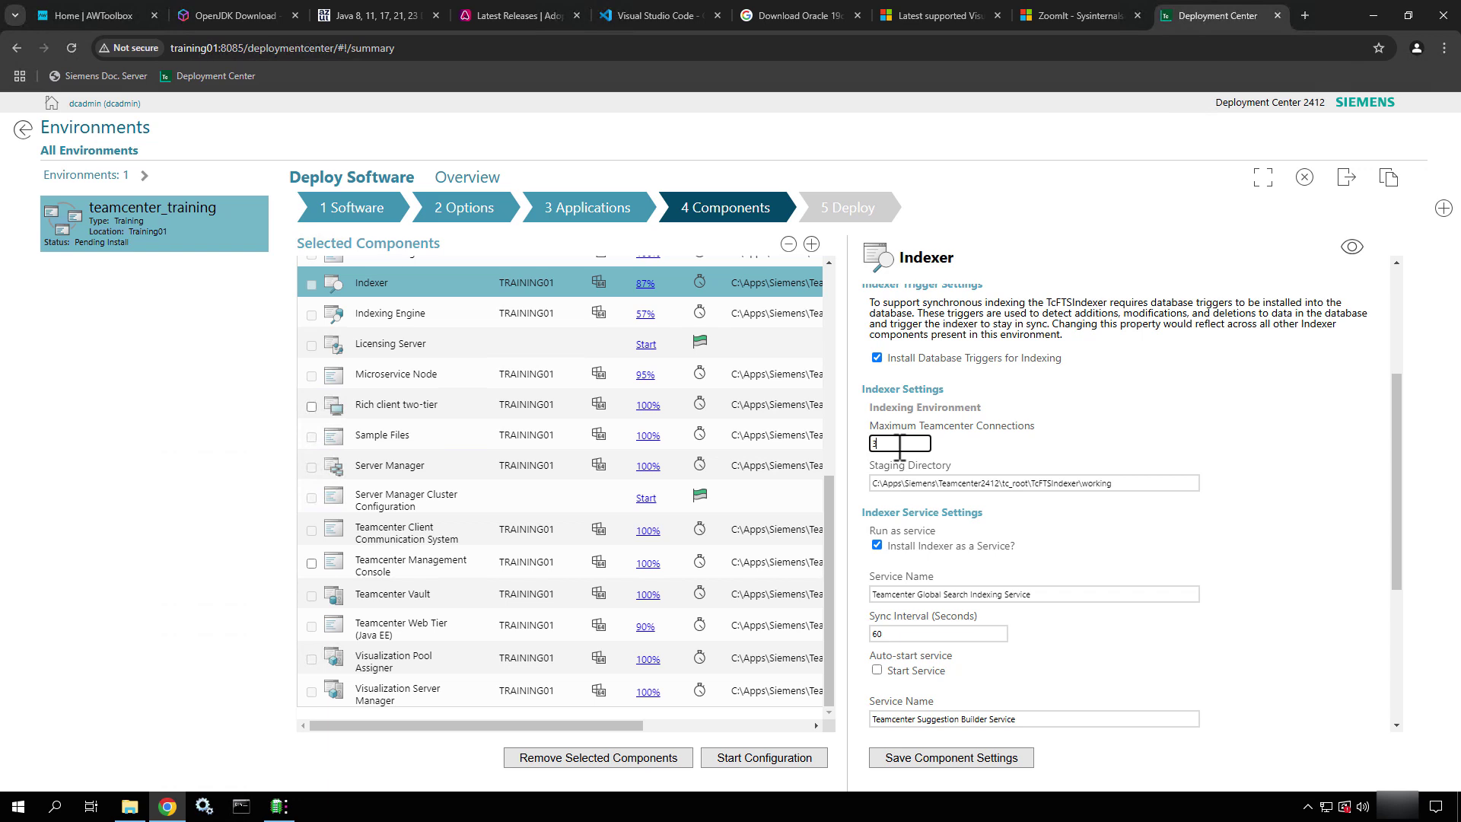
{"action": "scroll", "coordinate": [1103, 456], "scroll_direction": "down", "scroll_amount": 2}
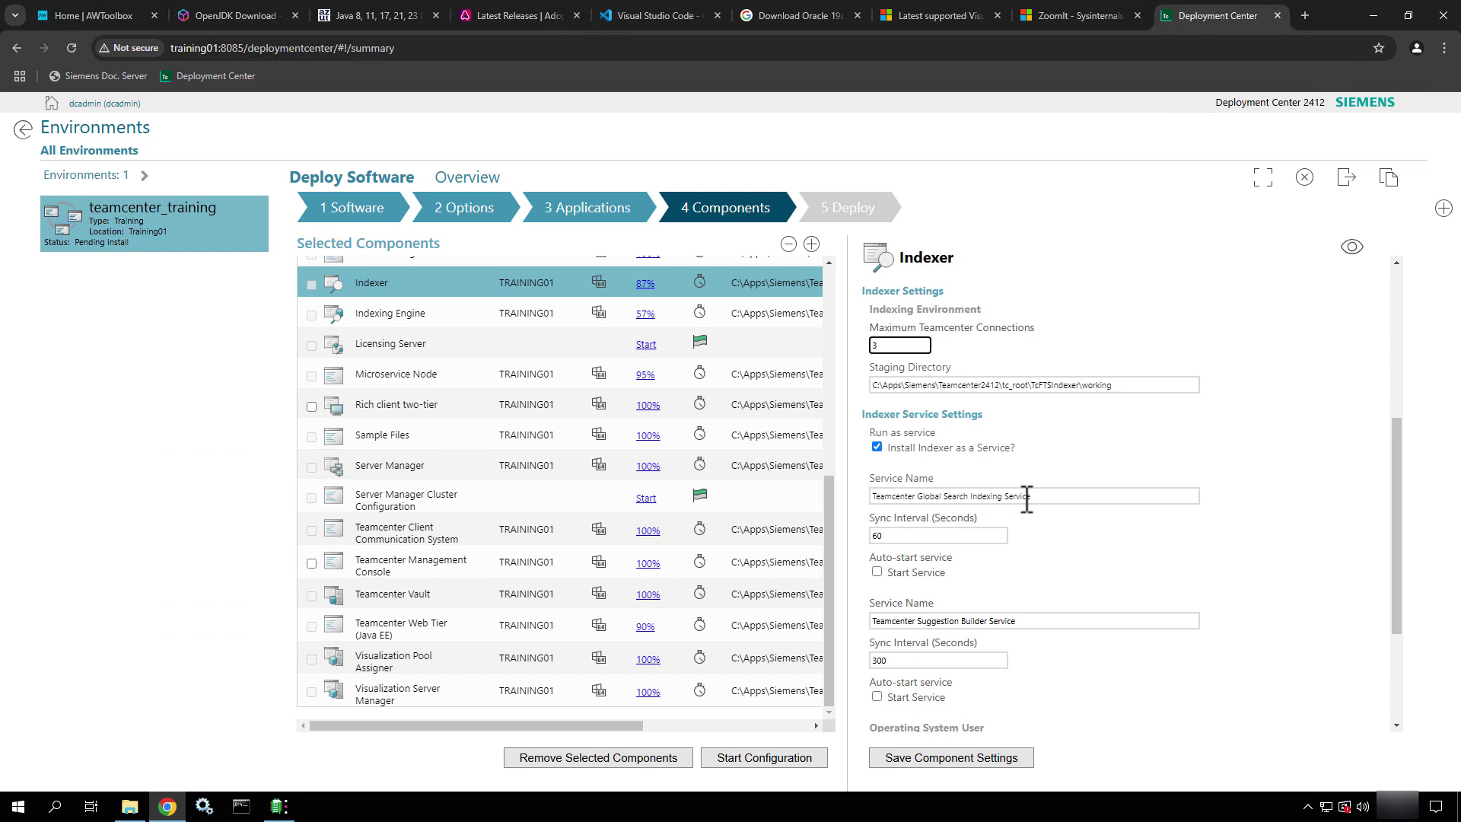
{"action": "scroll", "coordinate": [1102, 618], "scroll_direction": "down", "scroll_amount": 2}
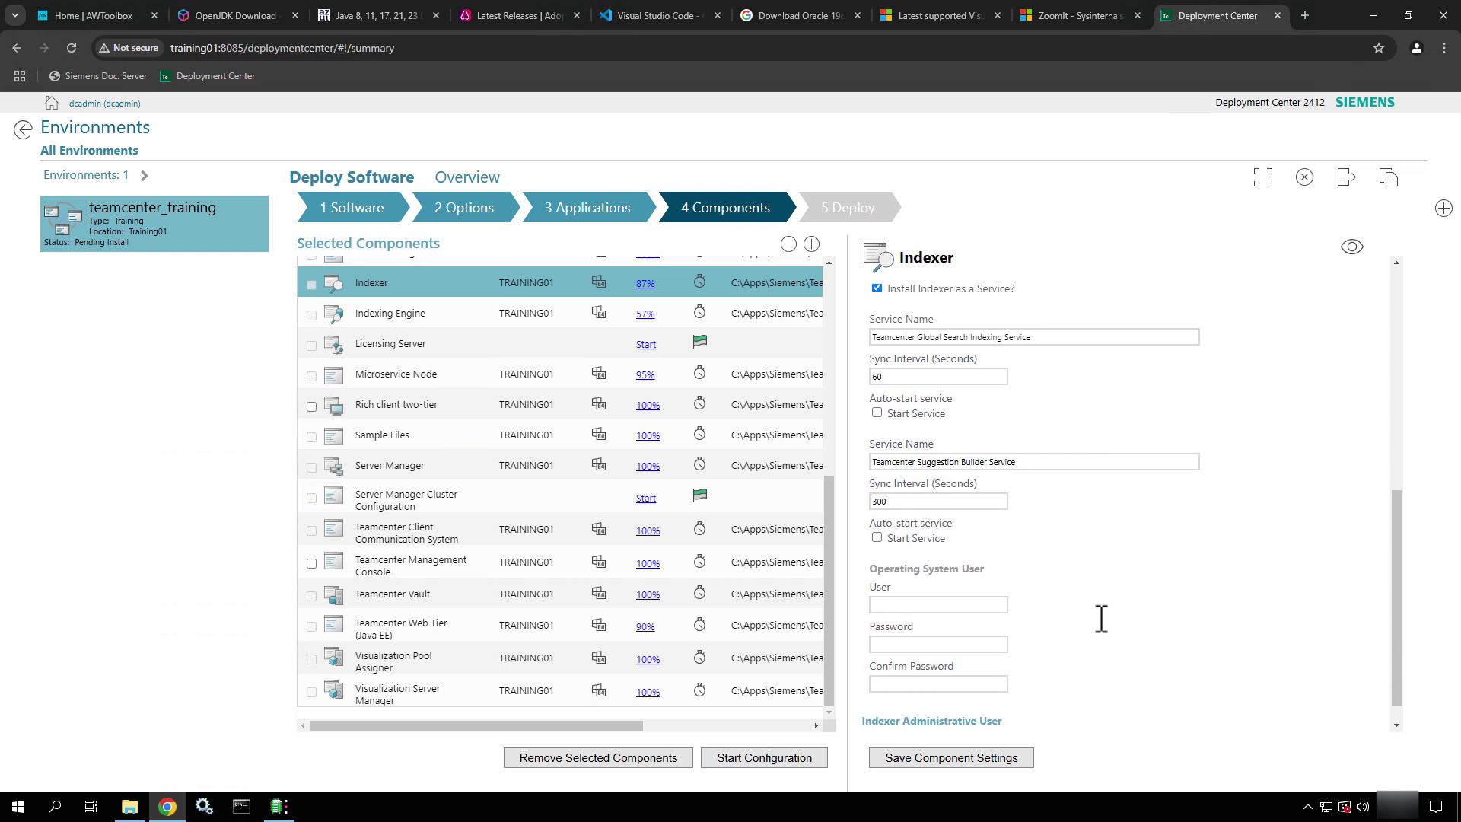
Turn off Indexer service auto-start and enter its operating system user, password and confirmation
{"action": "left_click", "coordinate": [878, 413]}
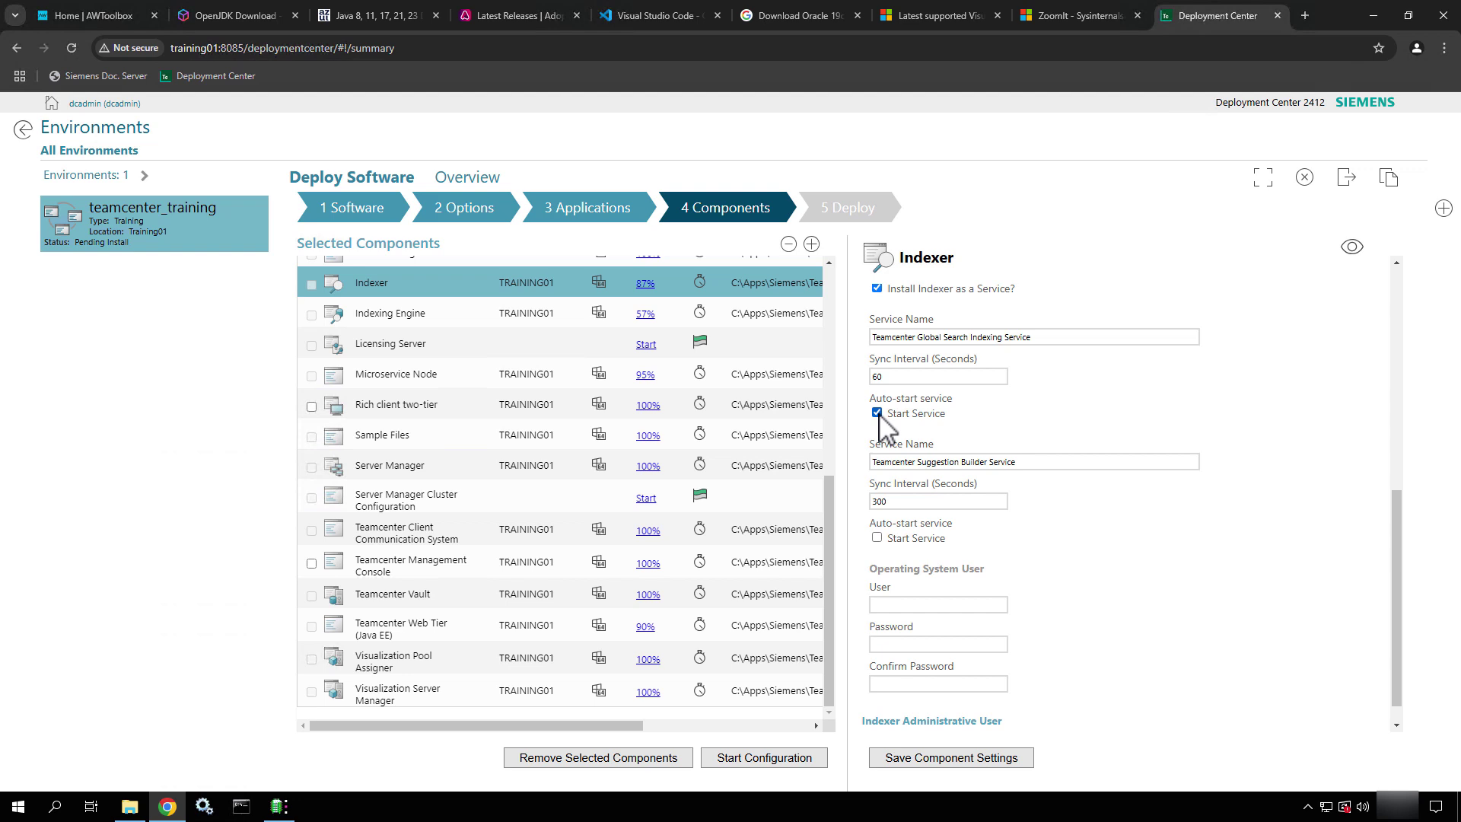
{"action": "left_click", "coordinate": [878, 413]}
{"action": "left_click", "coordinate": [902, 606]}
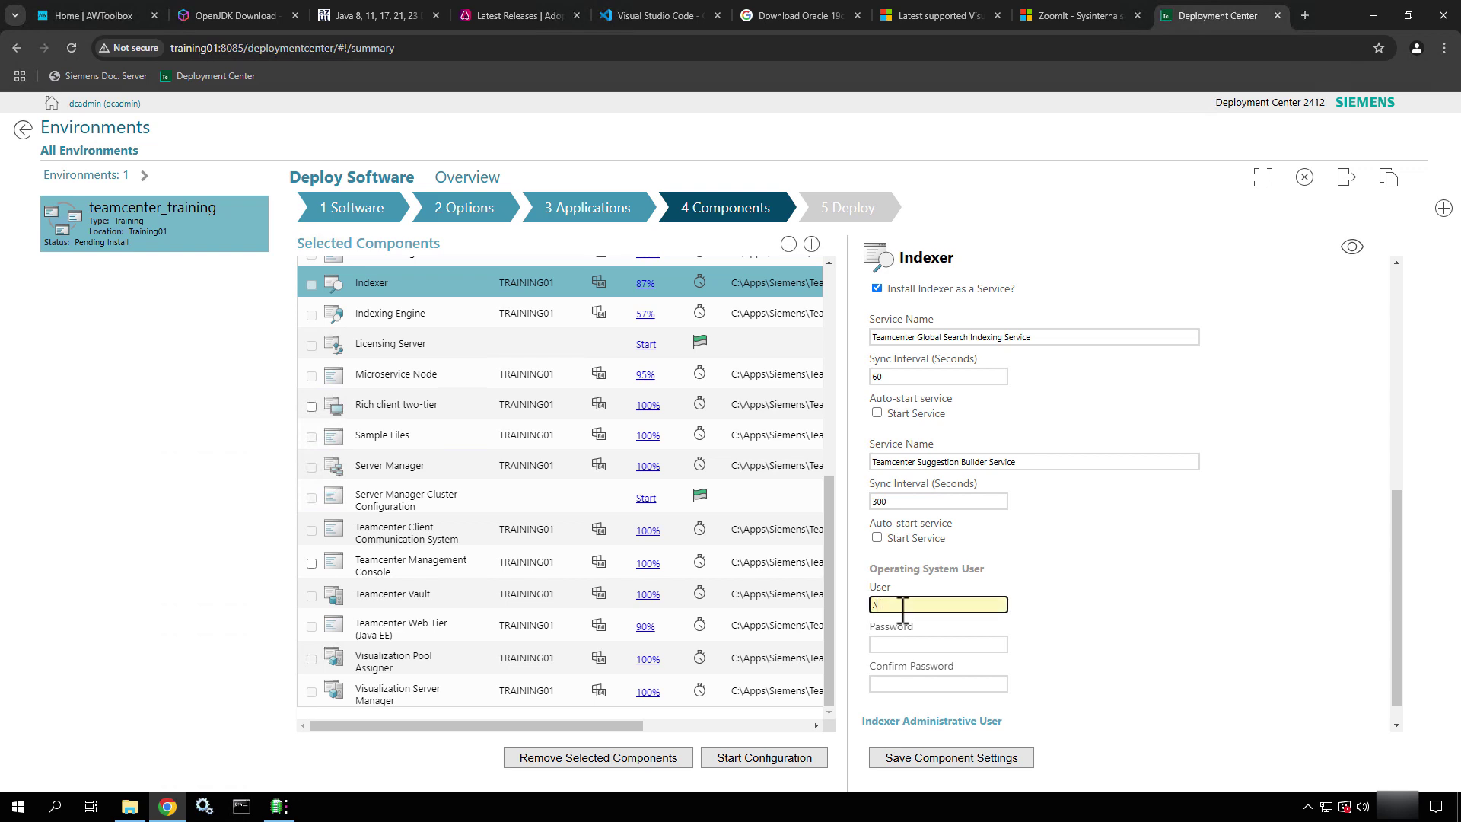
{"action": "type", "text": ".\\infodba"}
{"action": "key", "text": "Tab"}
{"action": "type", "text": "infod"}
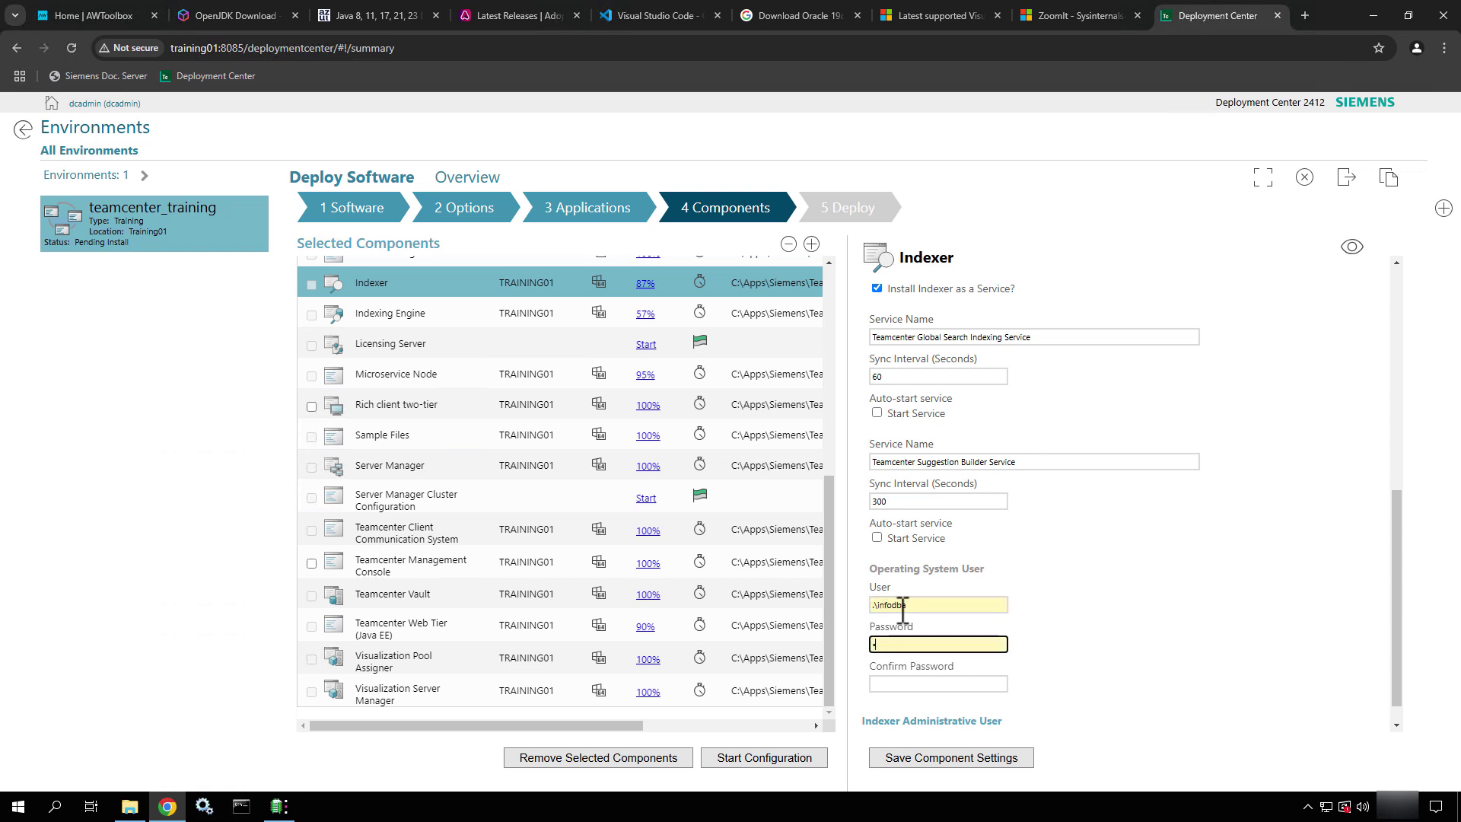
{"action": "type", "text": "ba"}
{"action": "key", "text": "Tab"}
{"action": "type", "text": "infodba"}
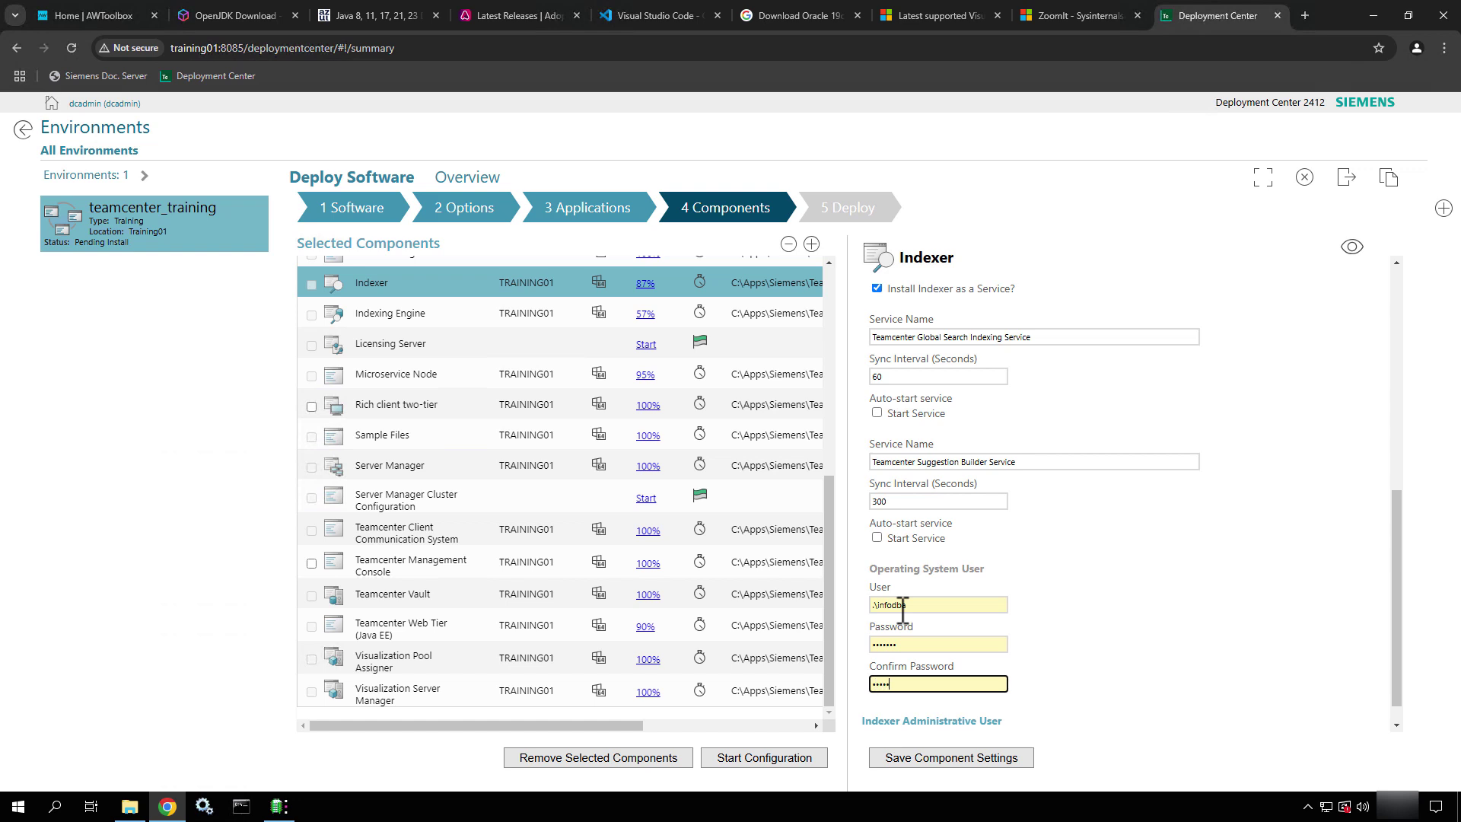
{"action": "scroll", "coordinate": [1256, 631], "scroll_direction": "down", "scroll_amount": 1}
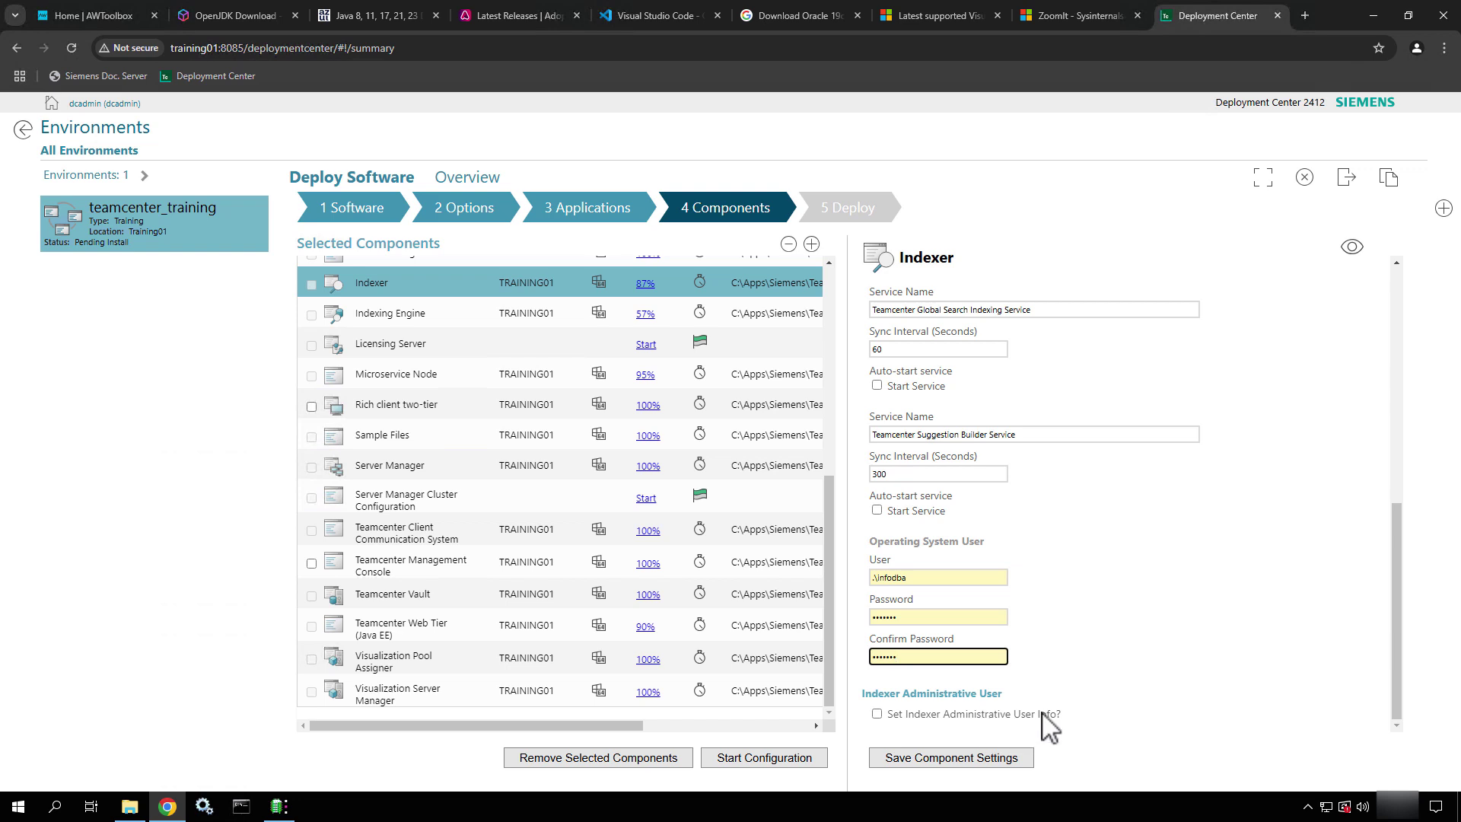
{"action": "left_click", "coordinate": [917, 727]}
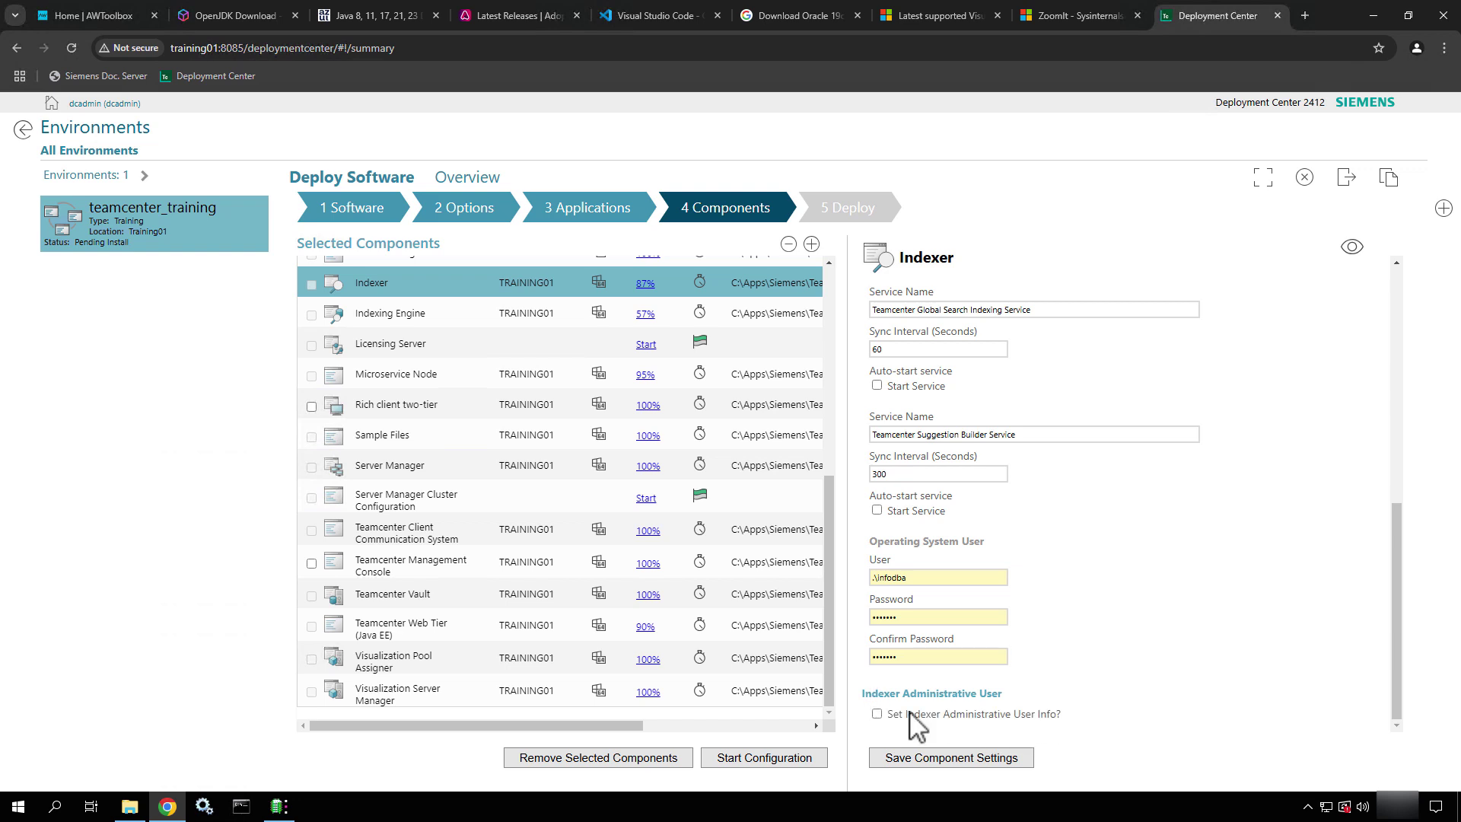
Leave the Indexer administrative user option switched off
{"action": "left_click", "coordinate": [877, 714]}
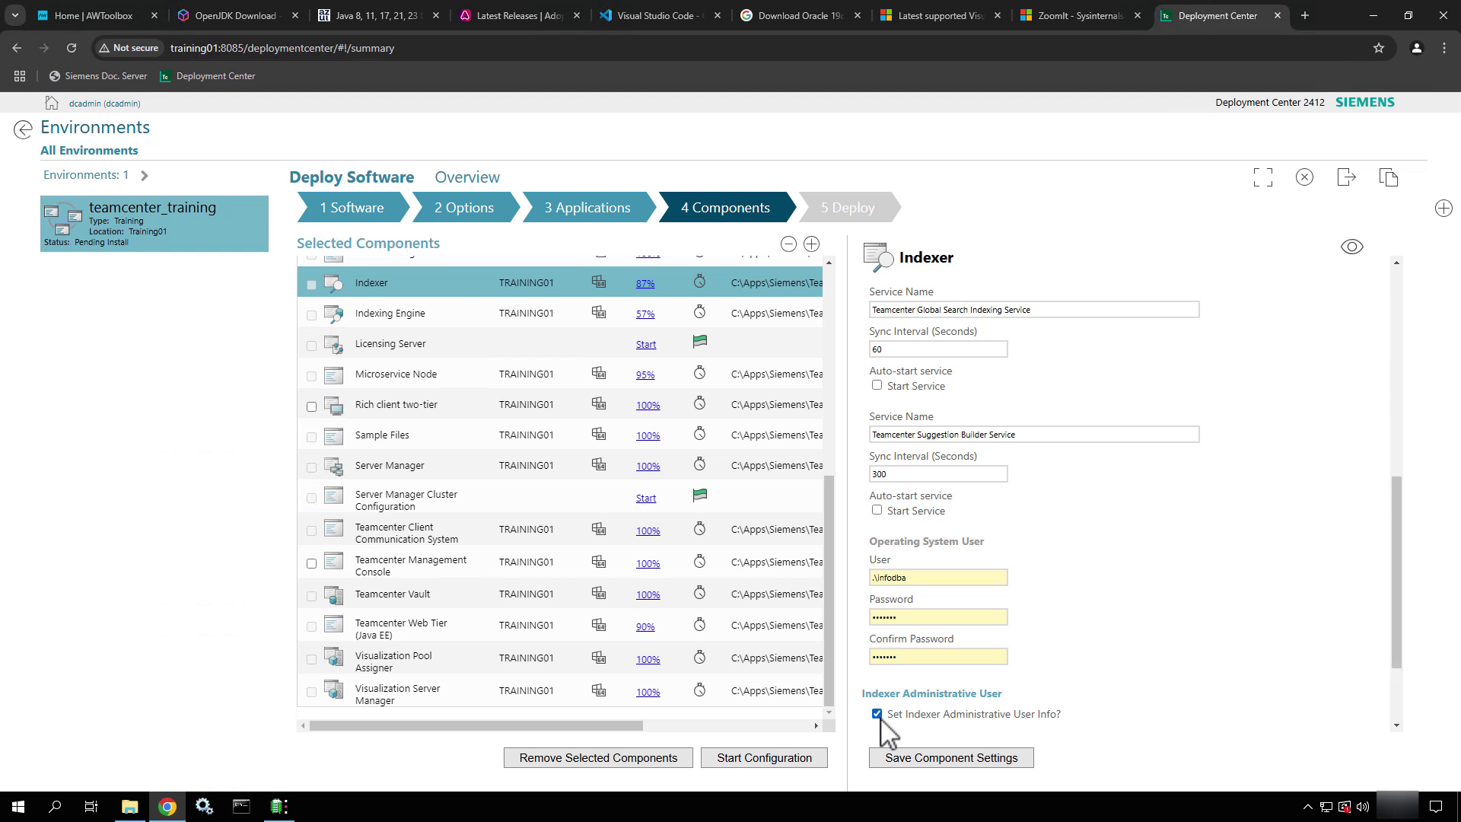
{"action": "scroll", "coordinate": [1138, 685], "scroll_direction": "down", "scroll_amount": 2}
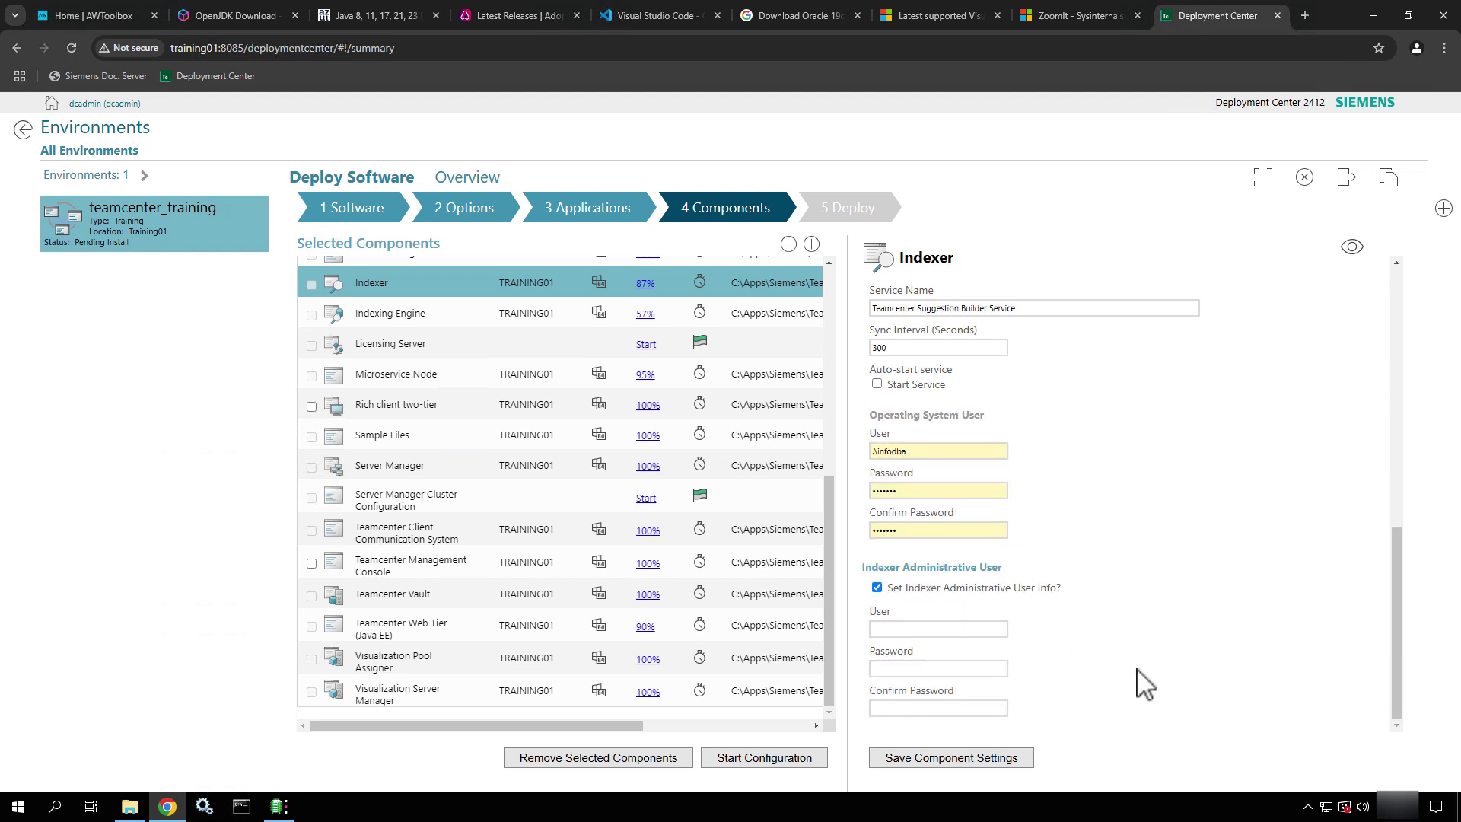
{"action": "left_click", "coordinate": [955, 628]}
{"action": "left_click", "coordinate": [878, 588]}
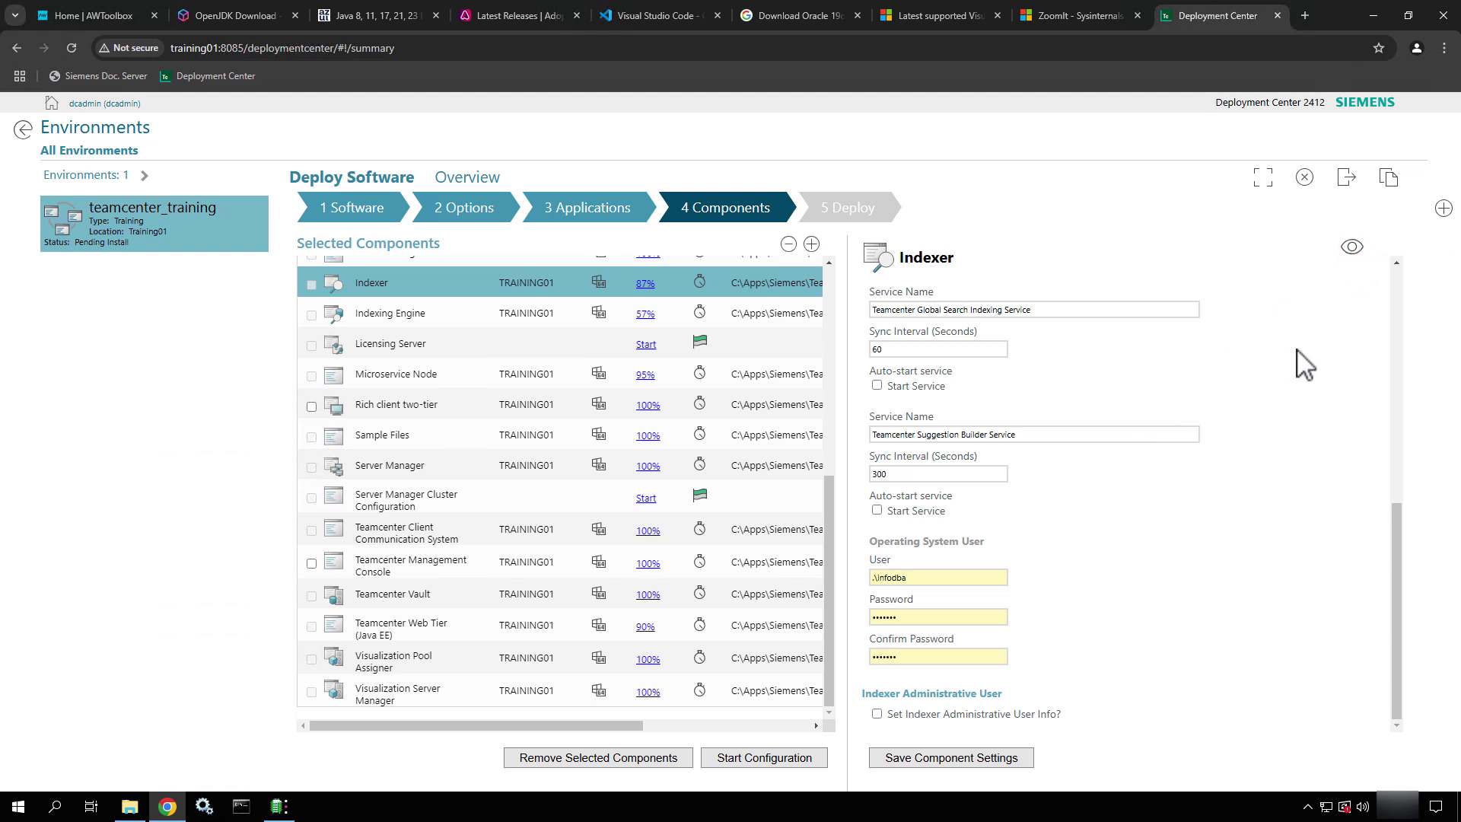
Show all Indexer settings, save the Indexer, and open Indexing Engine
{"action": "left_click", "coordinate": [1352, 247]}
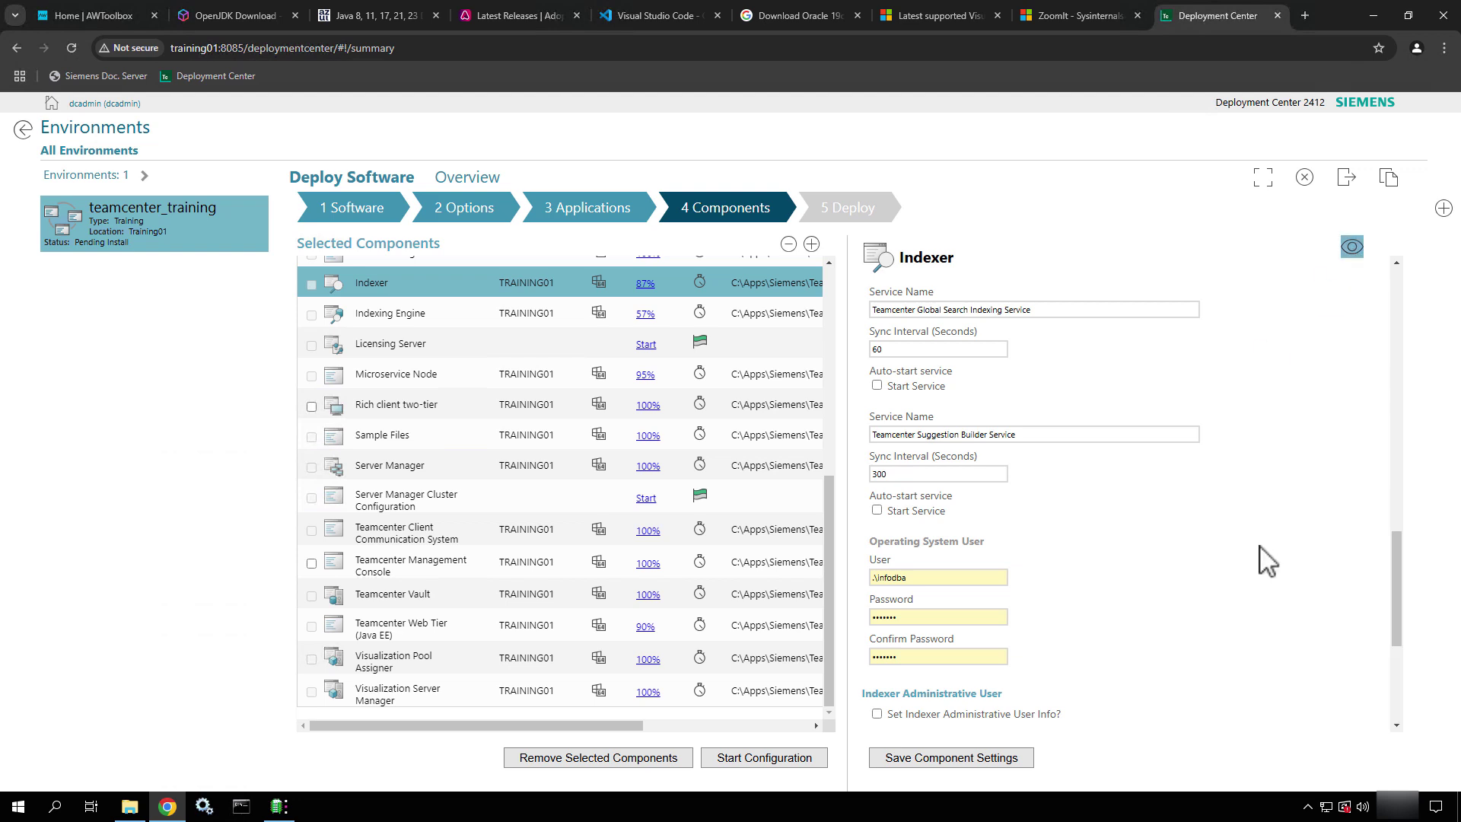
{"action": "scroll", "coordinate": [1270, 560], "scroll_direction": "down", "scroll_amount": 4}
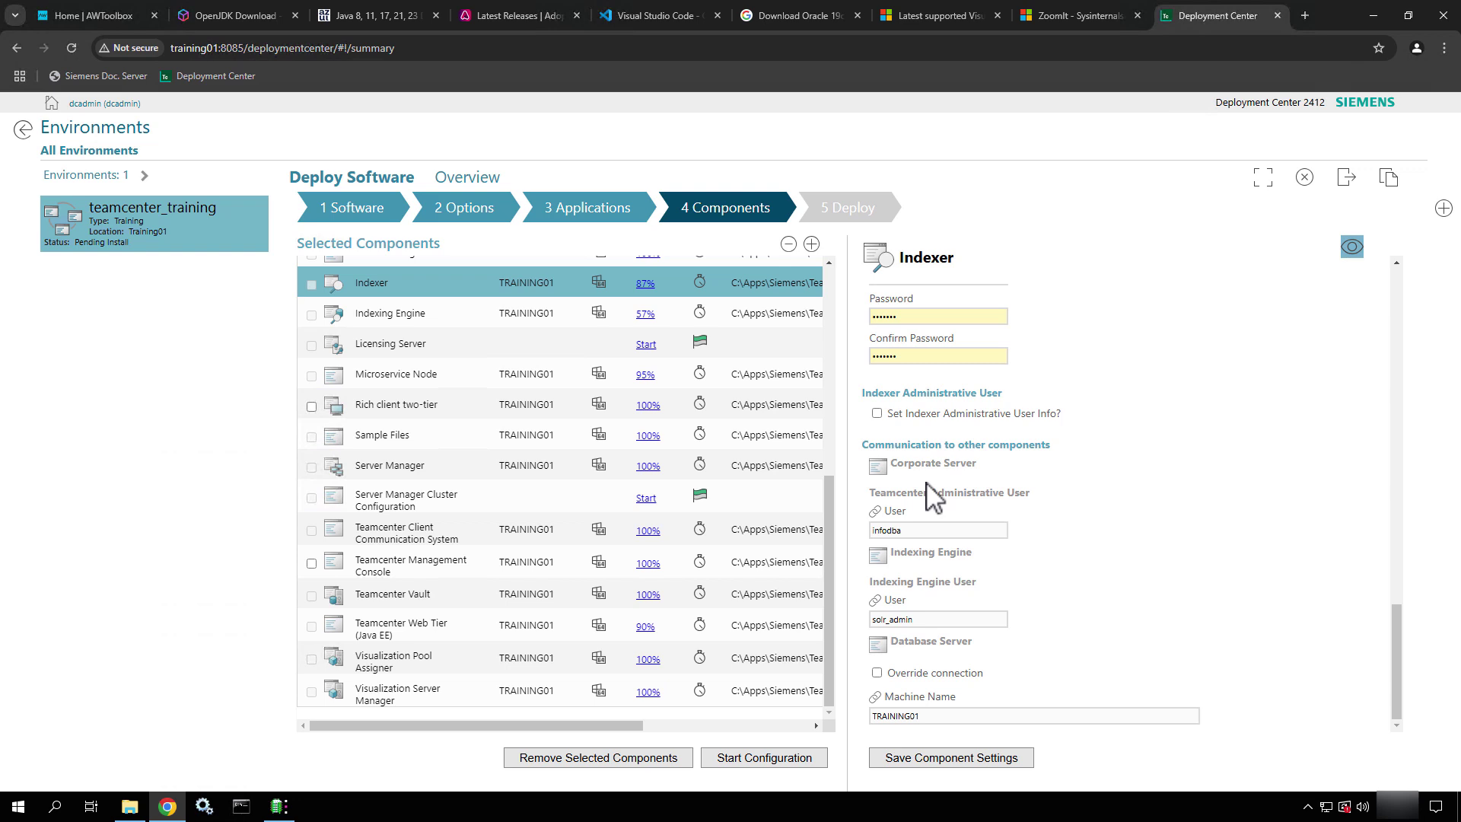
{"action": "left_click", "coordinate": [921, 771]}
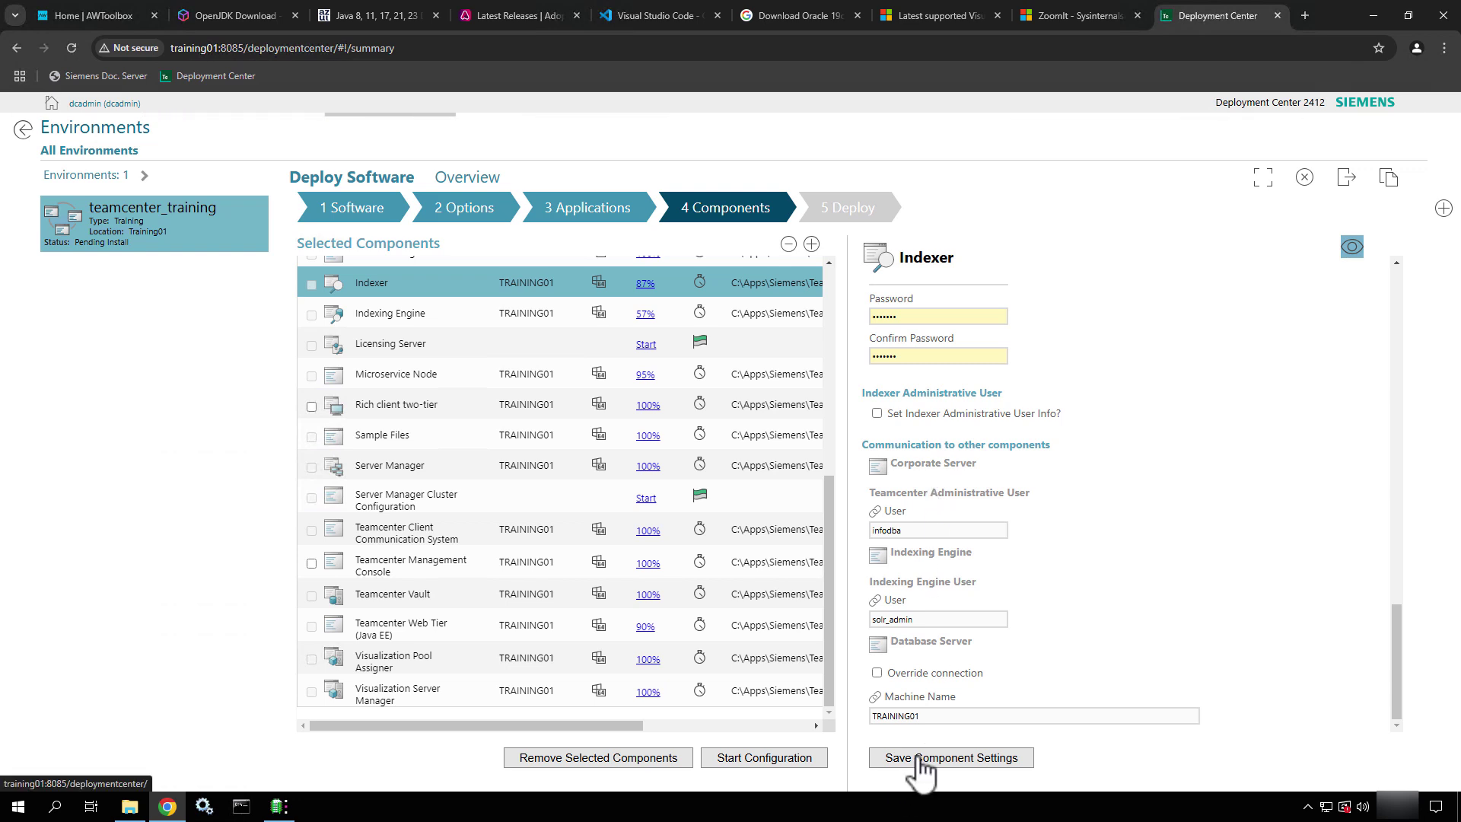
{"action": "left_click", "coordinate": [485, 329]}
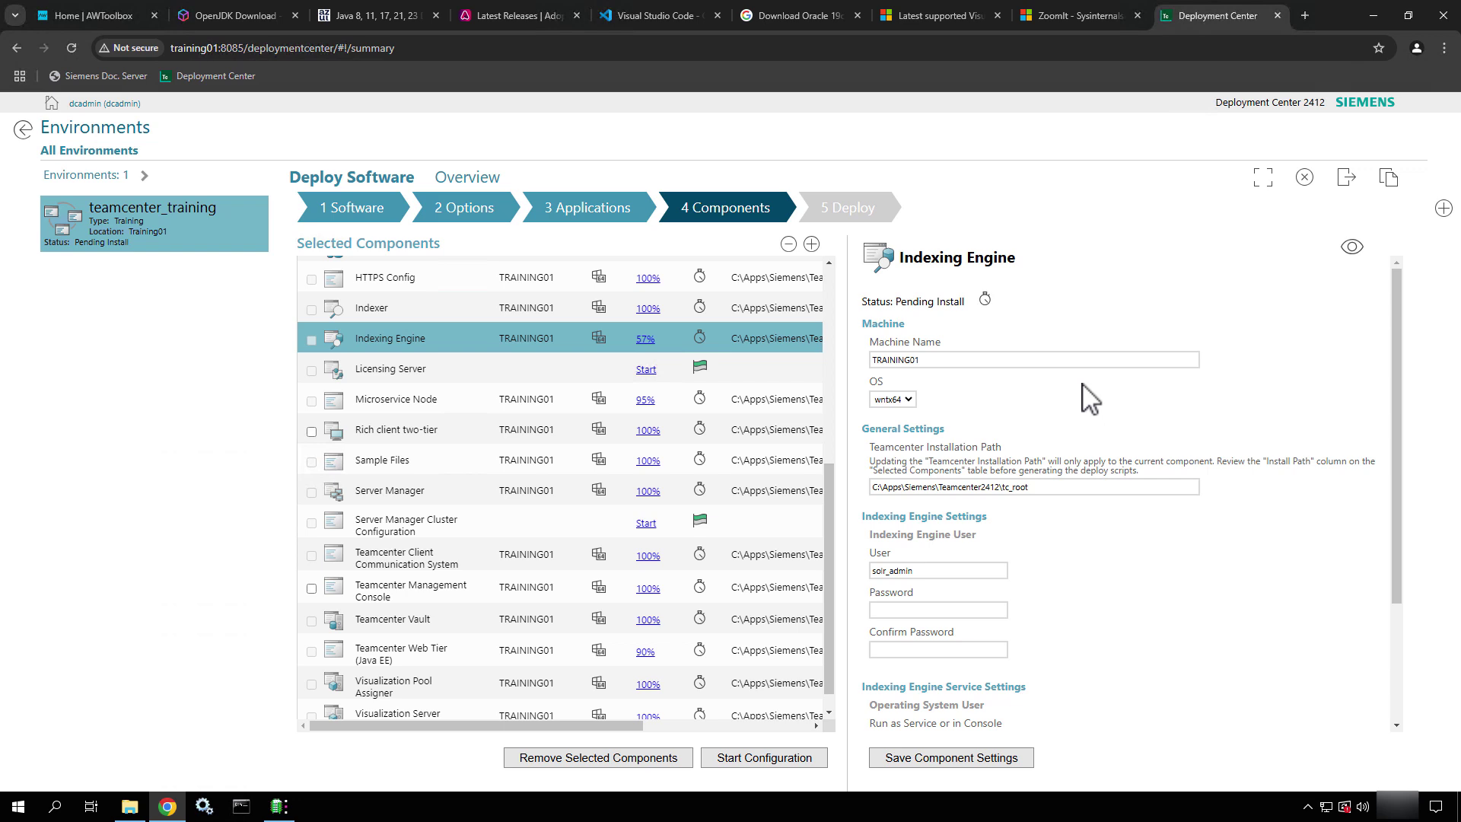
Enter and confirm the Indexing Engine user's password
{"action": "scroll", "coordinate": [1089, 398], "scroll_direction": "down", "scroll_amount": 2}
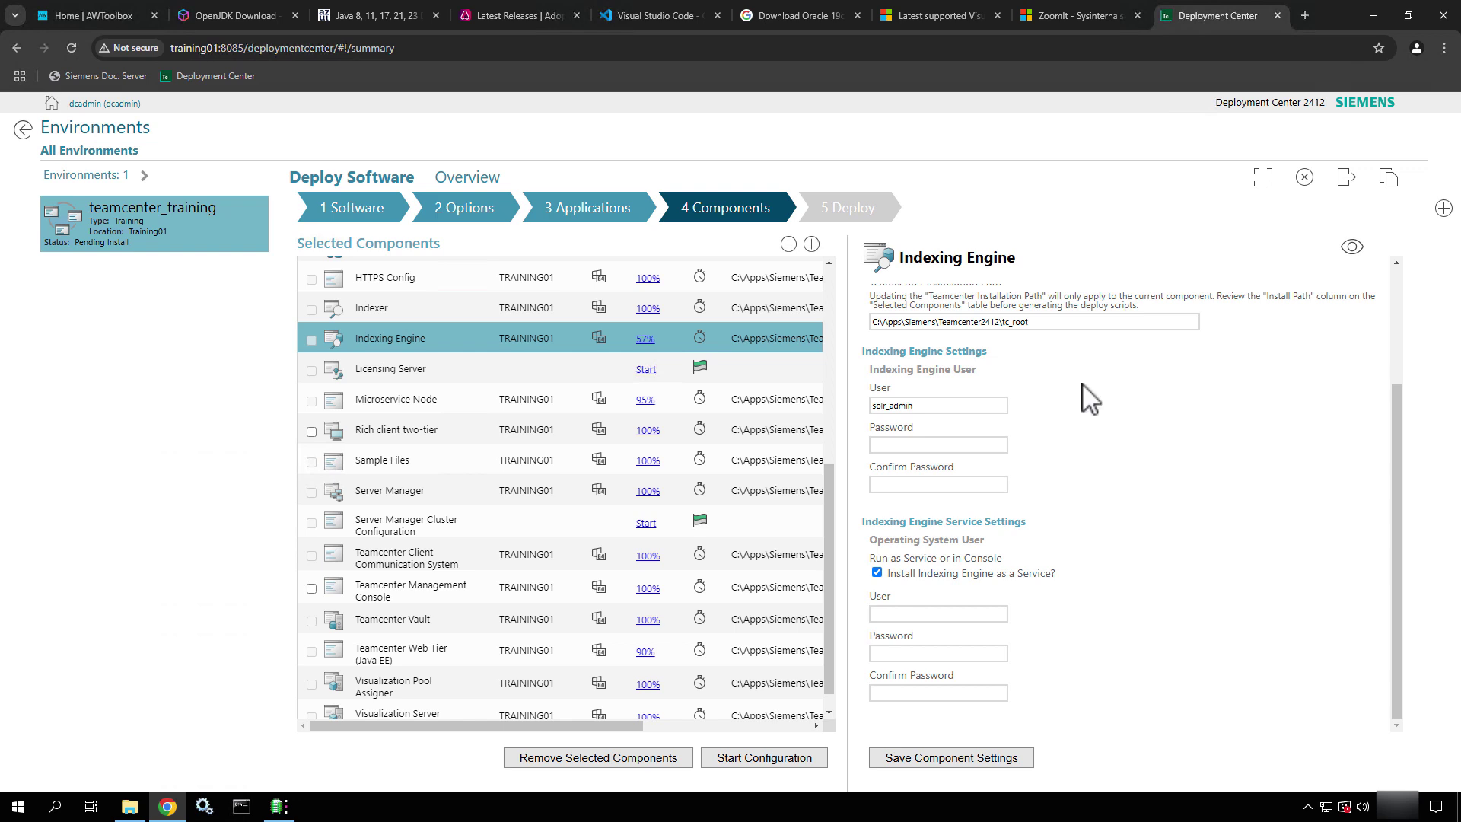
{"action": "left_click", "coordinate": [952, 444]}
{"action": "type", "text": "infodba"}
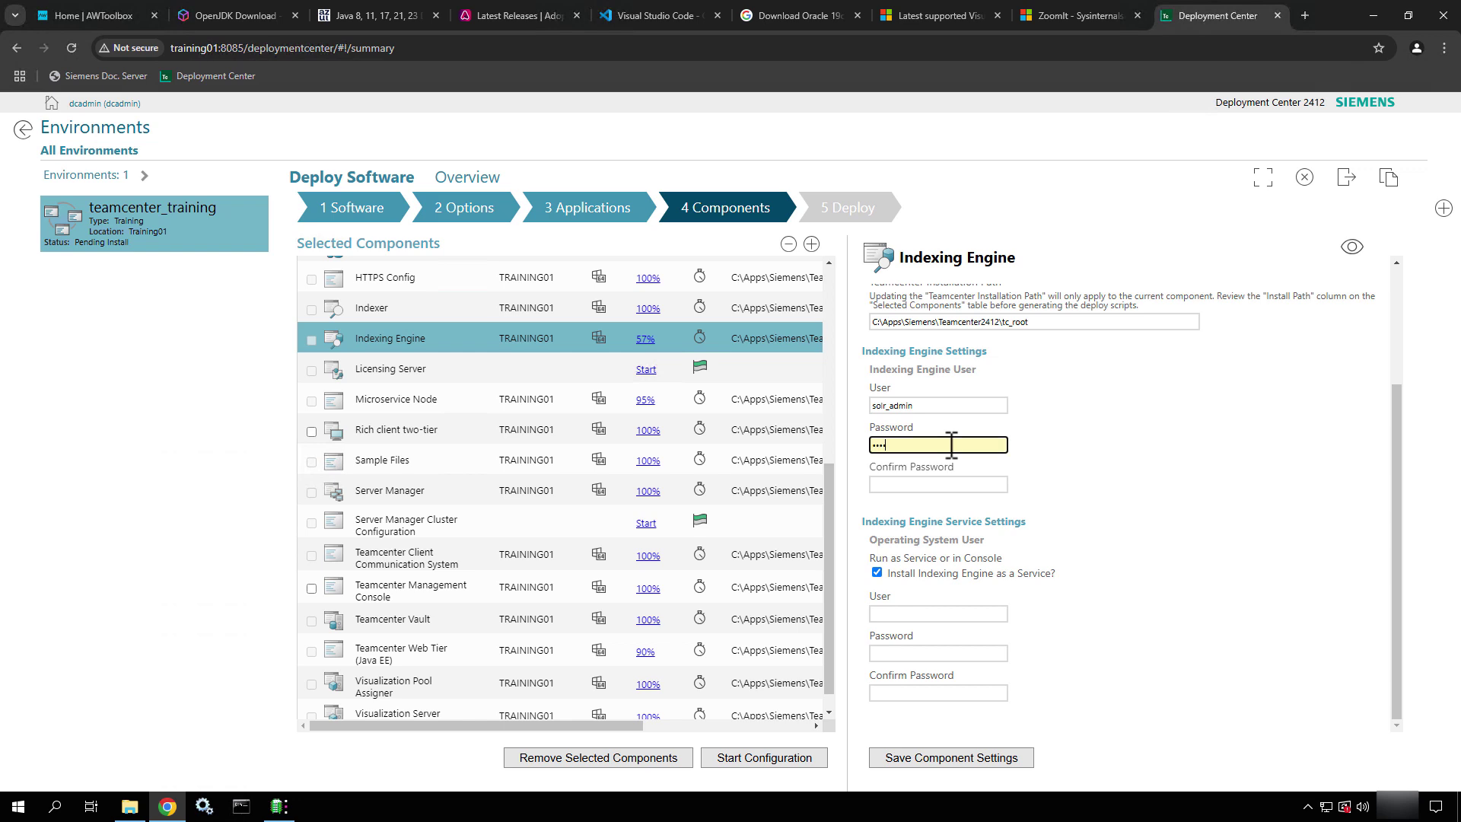
{"action": "key", "text": "Tab"}
{"action": "type", "text": "infodba"}
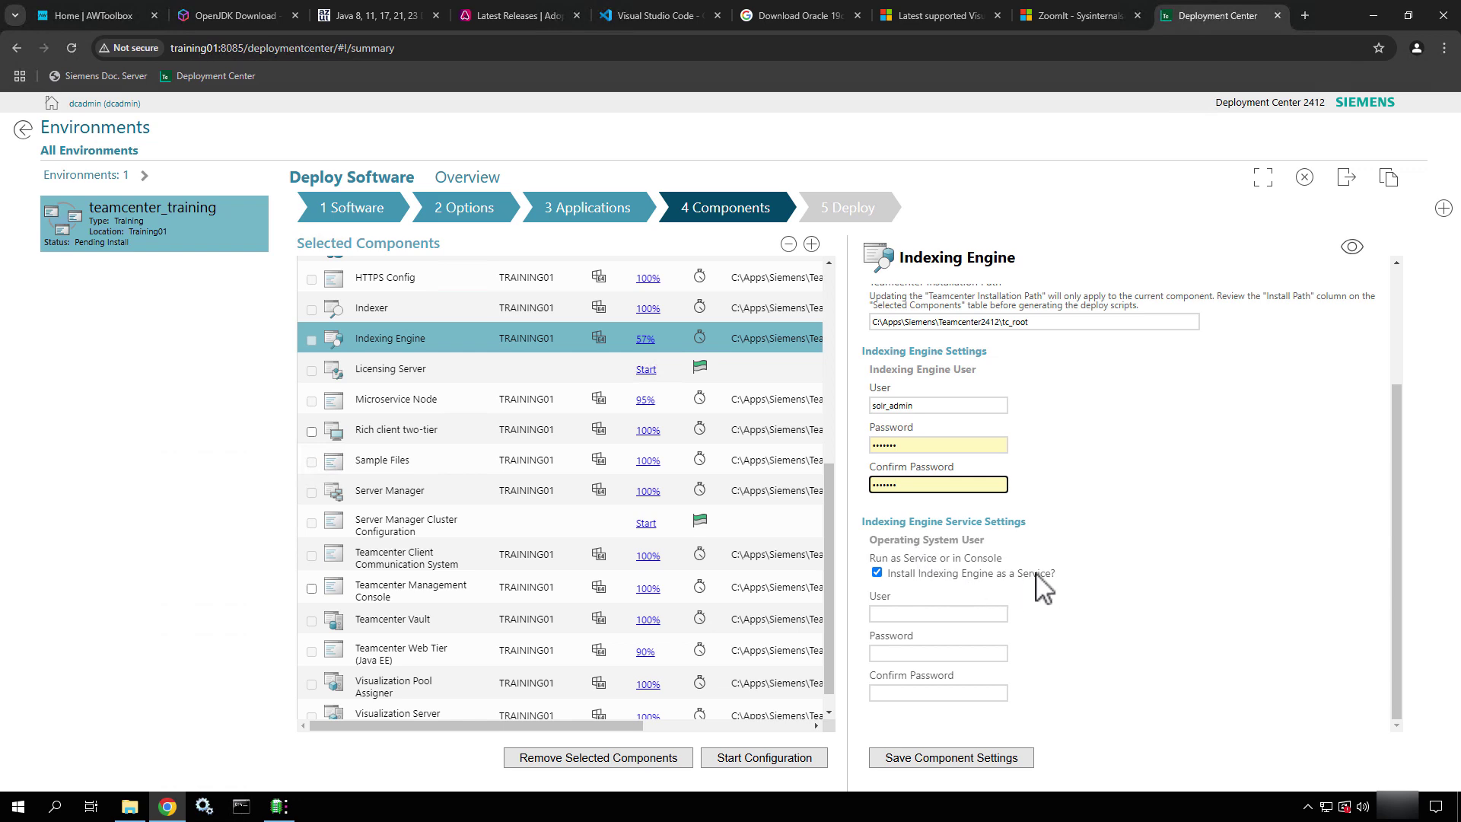
Fill in the Indexing Engine service account user, password and confirmation
{"action": "left_click", "coordinate": [949, 613]}
{"action": "type", "text": ".\\infodba"}
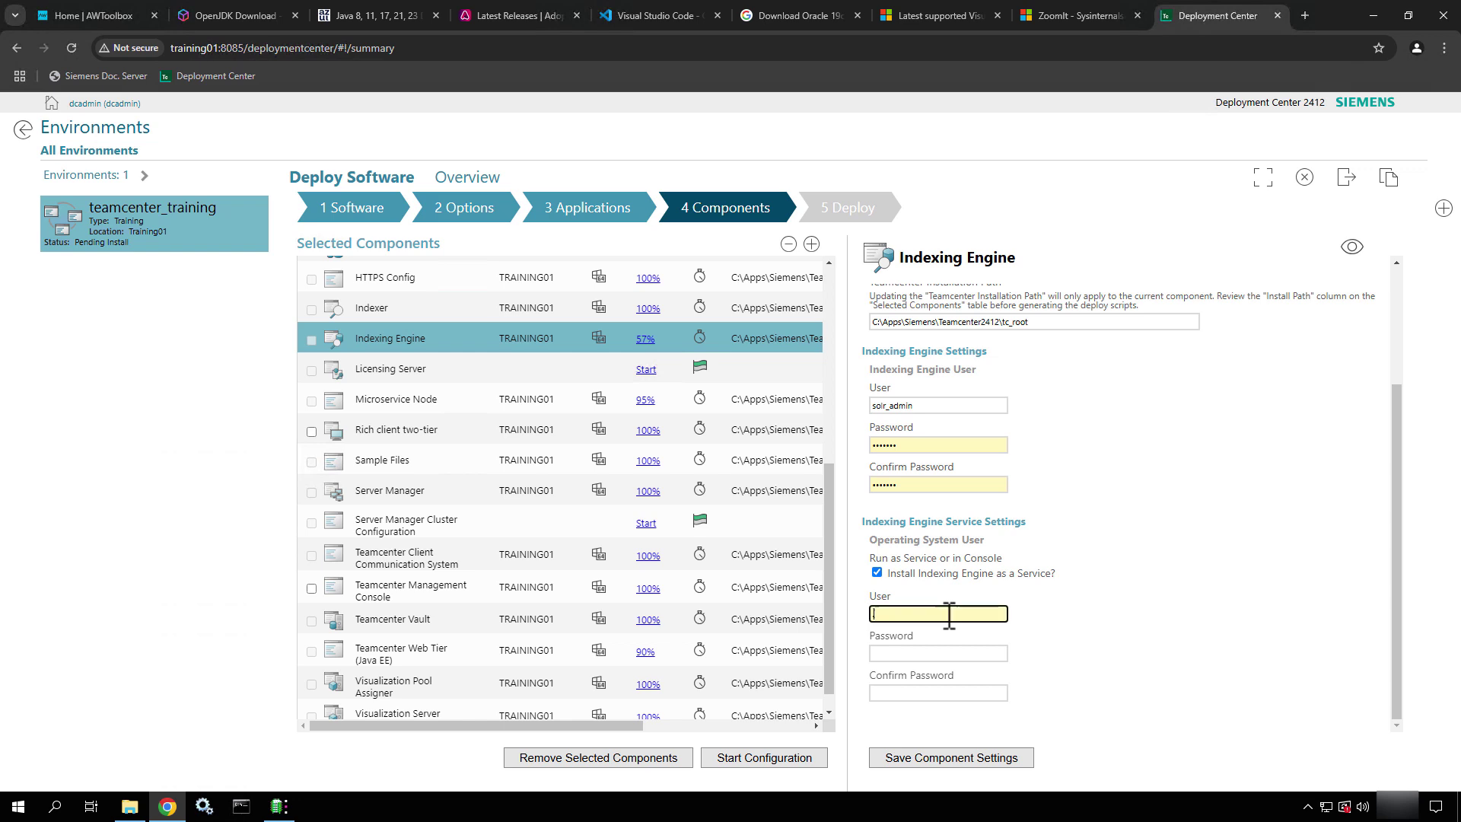
{"action": "key", "text": "Tab"}
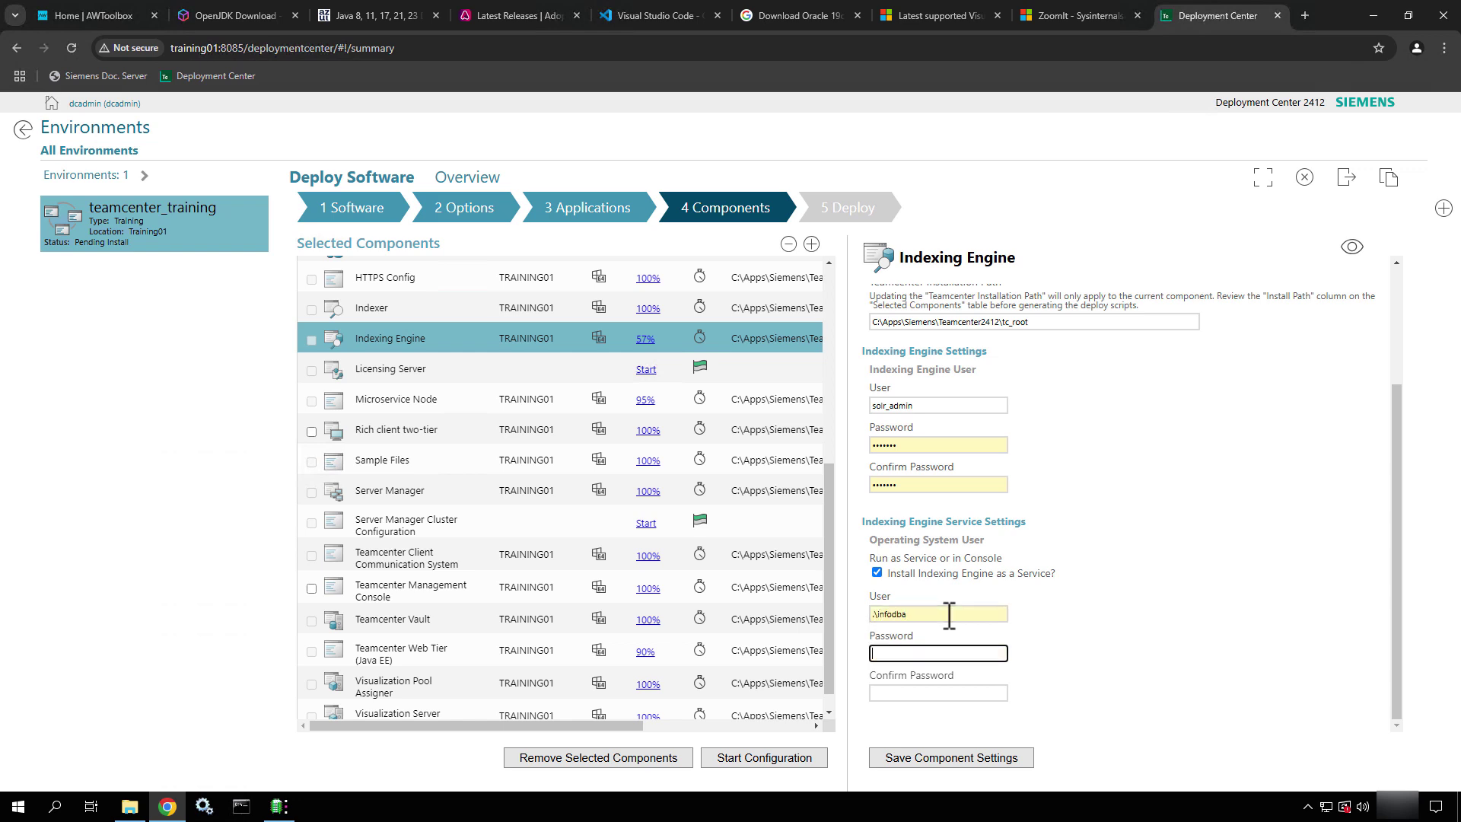
{"action": "type", "text": "infodba"}
{"action": "key", "text": "Tab"}
{"action": "type", "text": "infodba"}
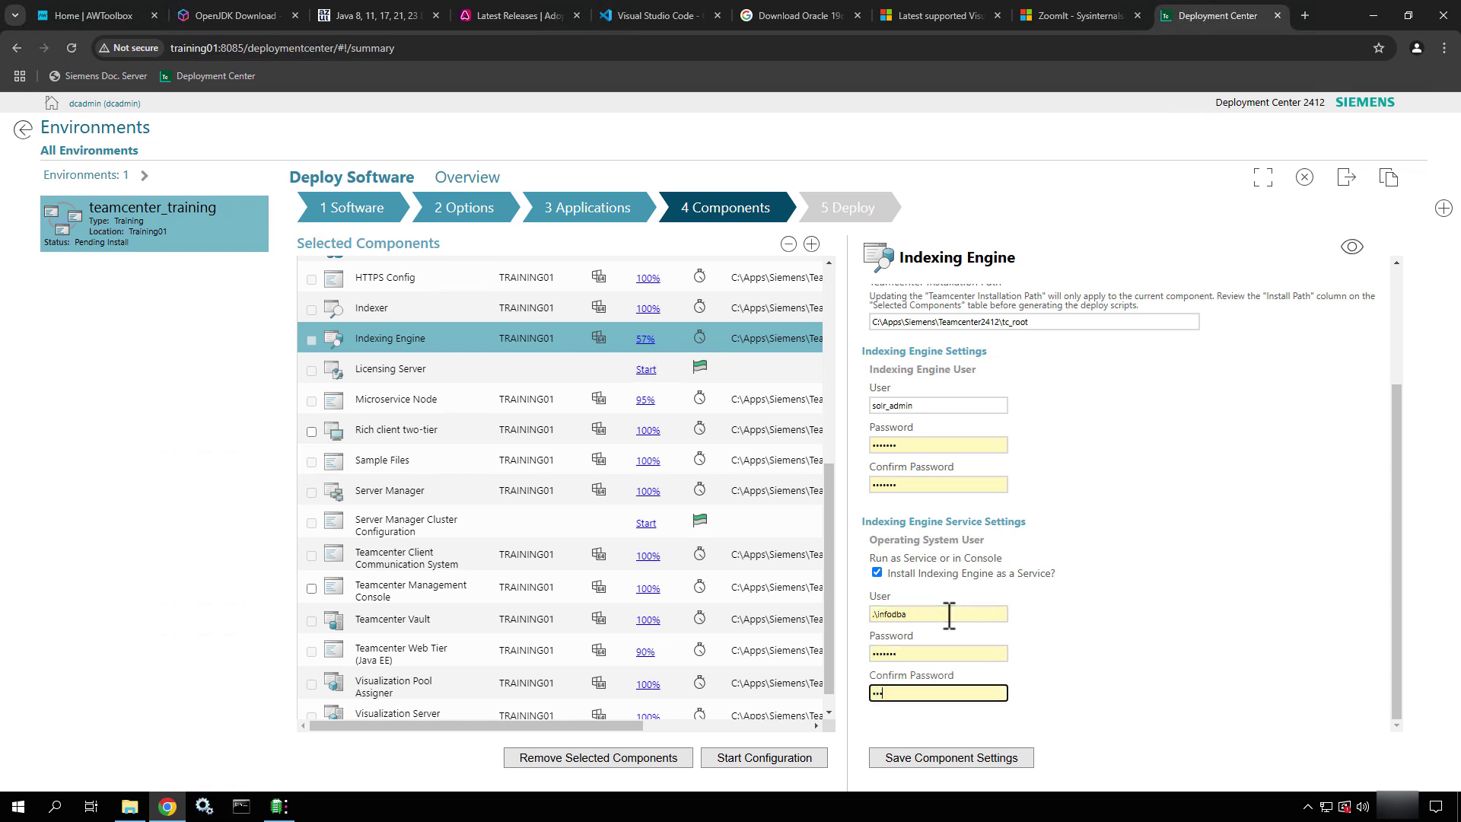
Keep http as the server protocol, save Indexing Engine, and open Licensing Server
{"action": "left_click", "coordinate": [1352, 247]}
{"action": "scroll", "coordinate": [1267, 609], "scroll_direction": "down", "scroll_amount": 2}
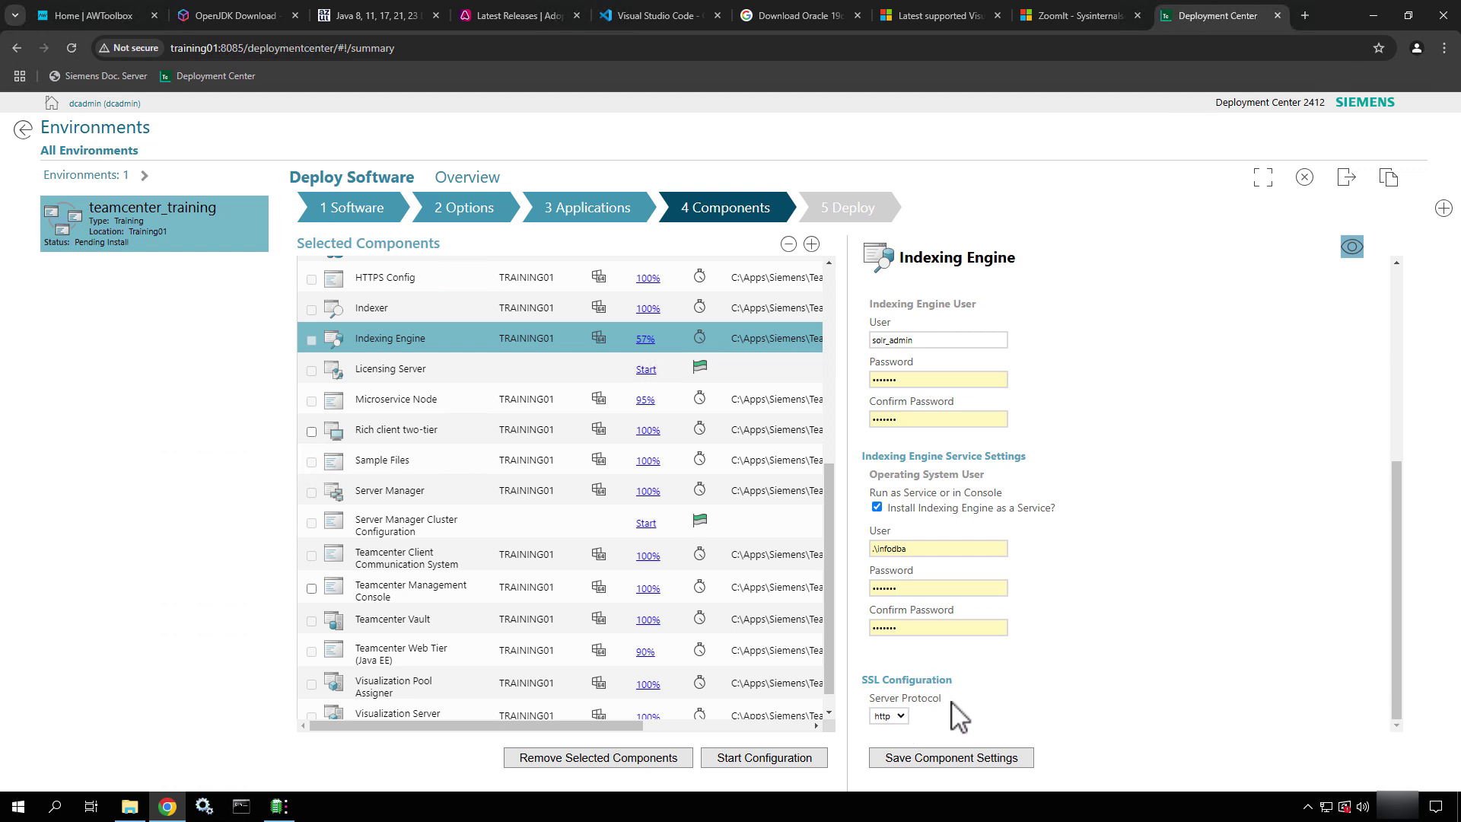
{"action": "left_click", "coordinate": [898, 717]}
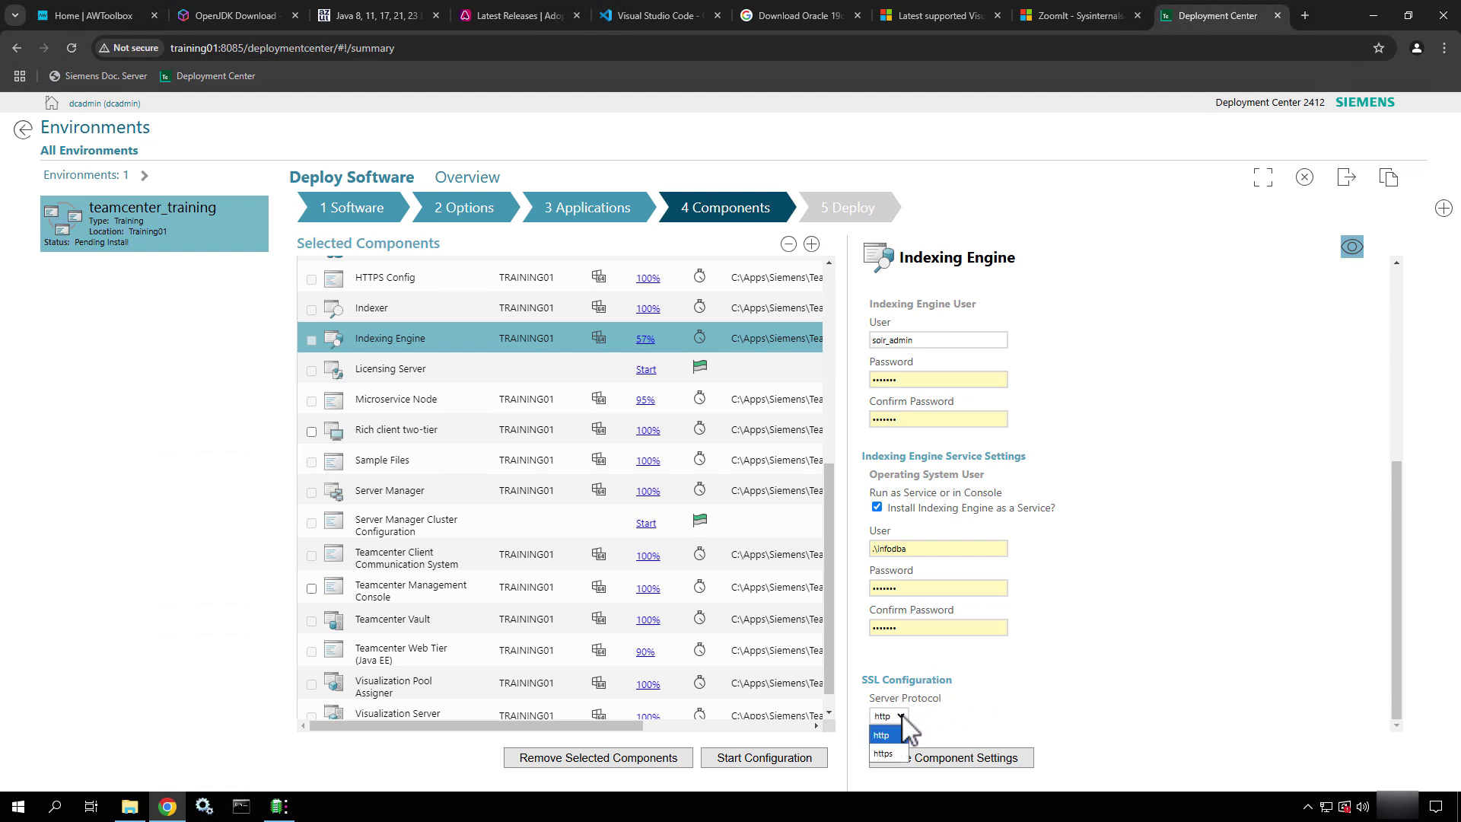
{"action": "left_click", "coordinate": [903, 733]}
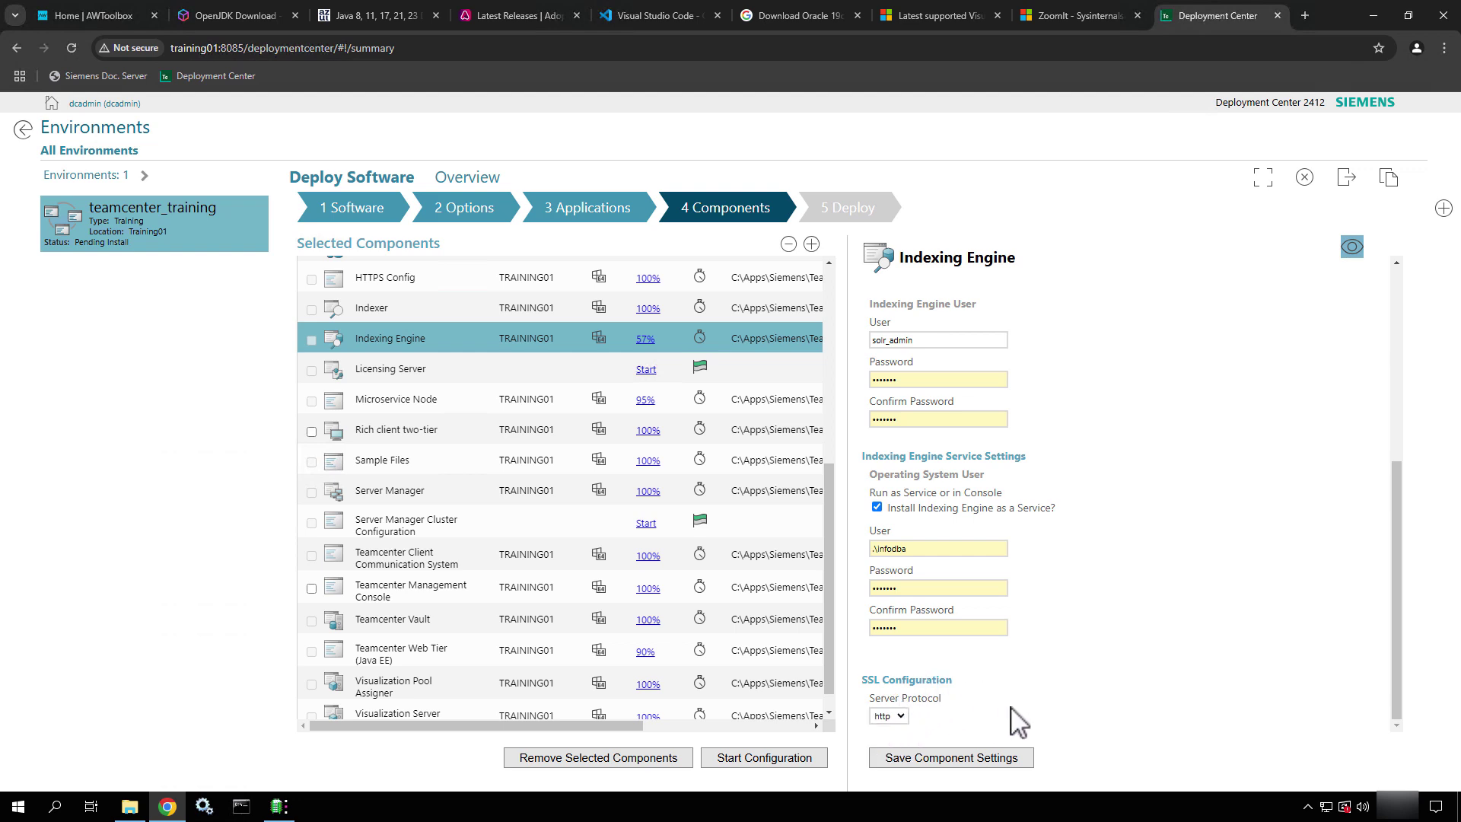
{"action": "left_click", "coordinate": [984, 768]}
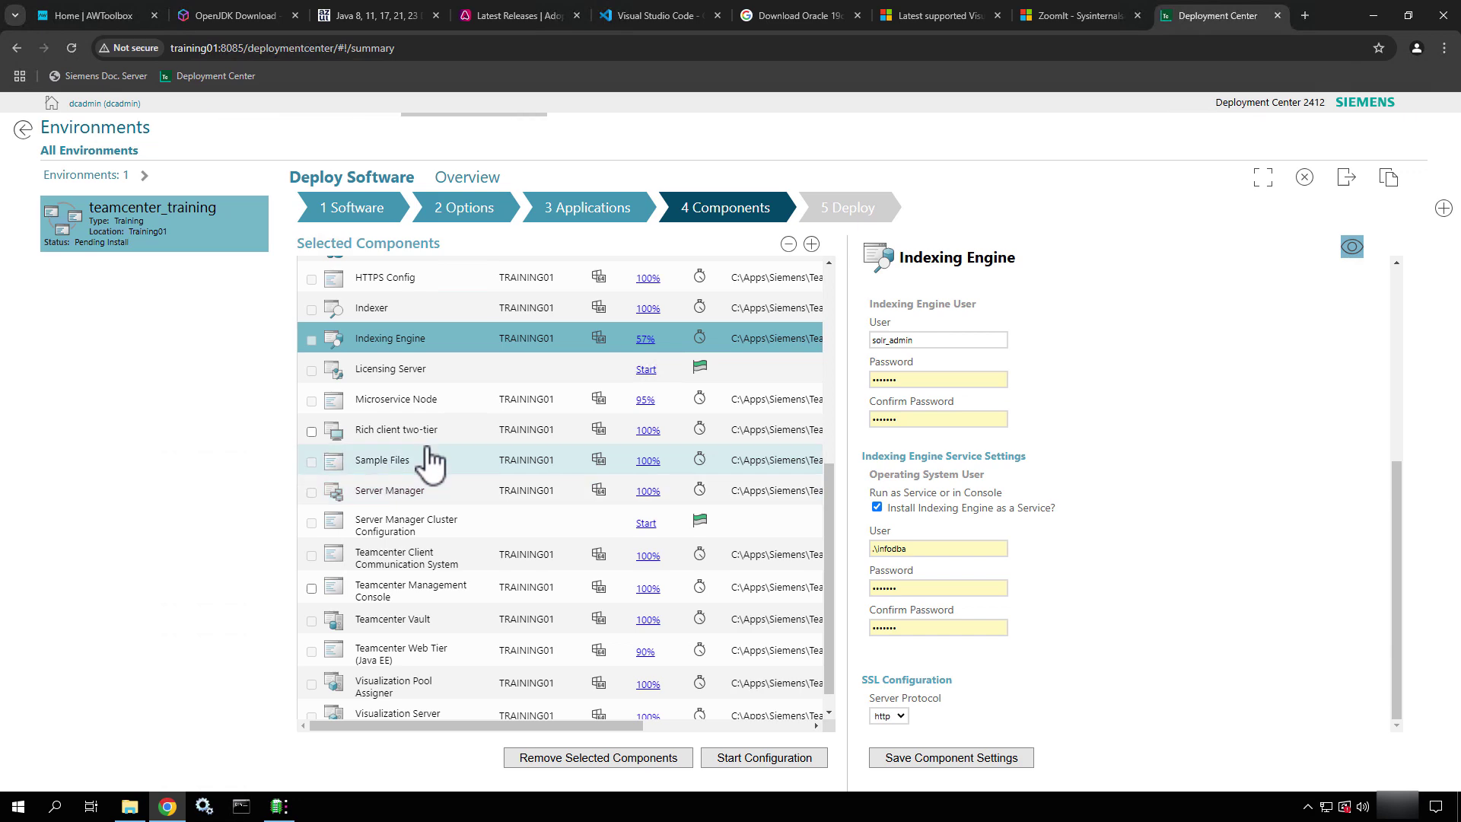
{"action": "left_click", "coordinate": [542, 361]}
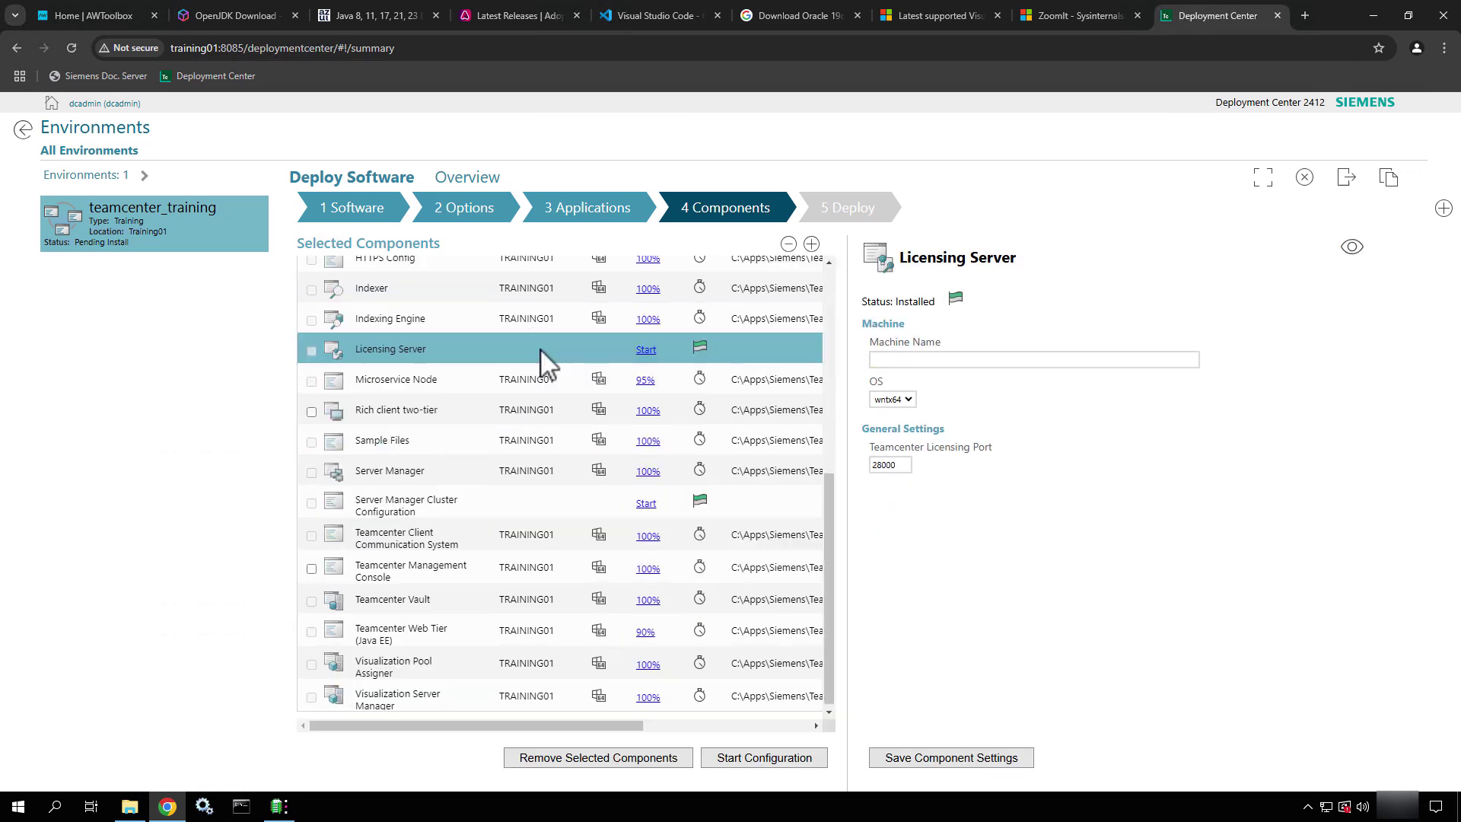
Put the Licensing Server on machine LICENSE01 with port 28000 and save it at 100%
{"action": "left_click", "coordinate": [998, 361]}
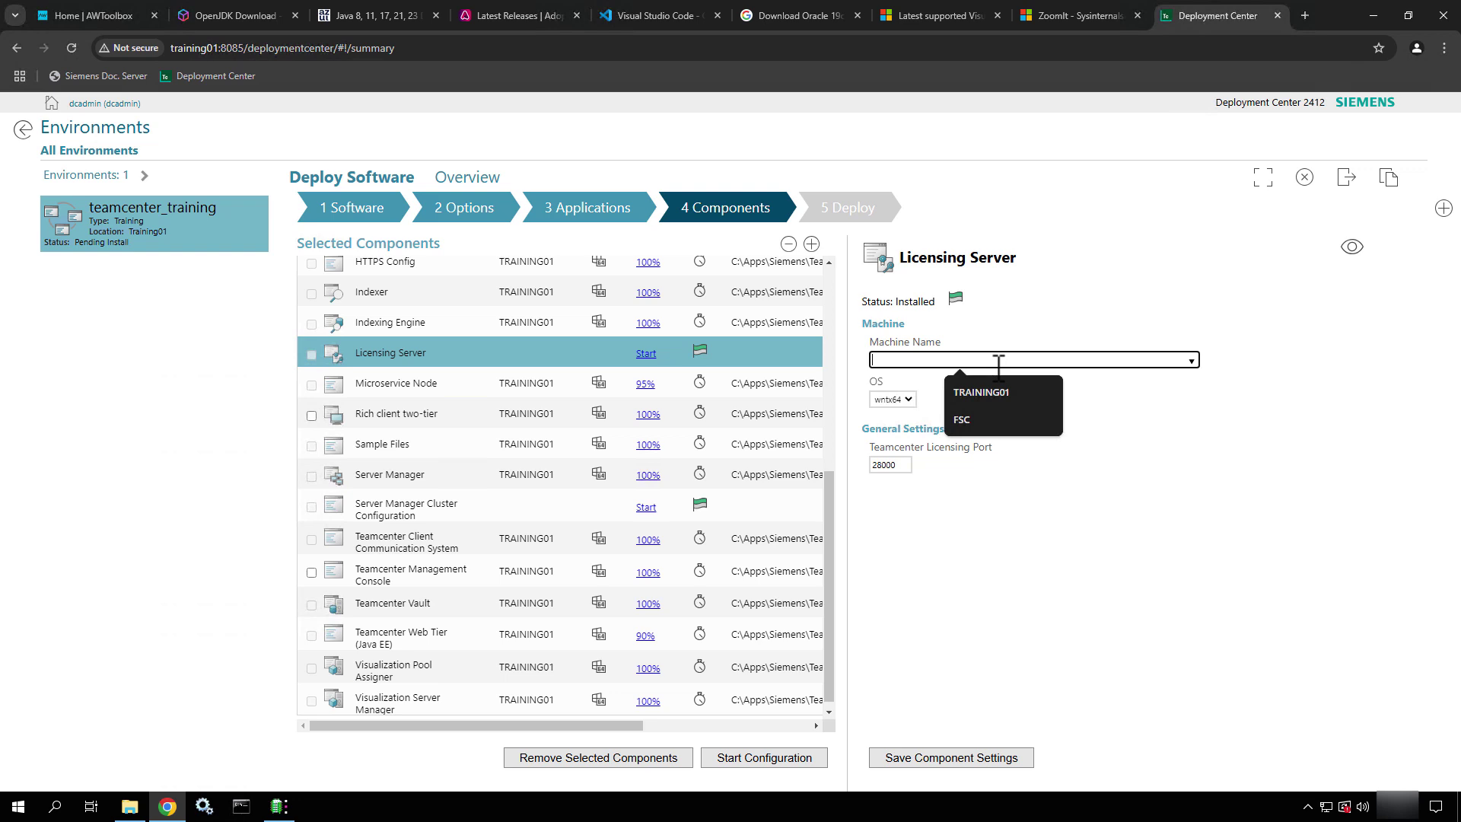
{"action": "type", "text": "LICENSE0"}
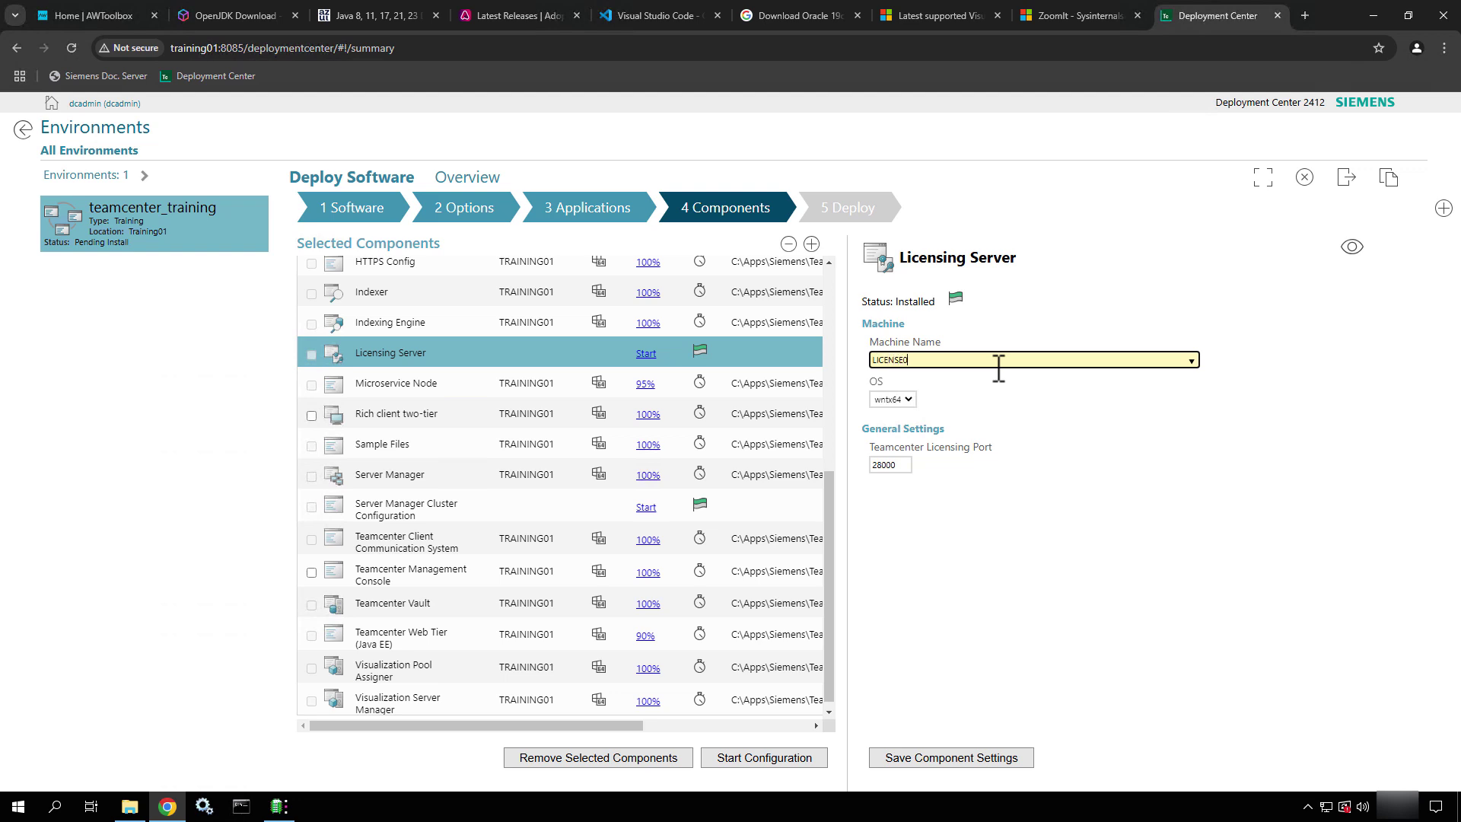
{"action": "type", "text": "1"}
{"action": "left_click", "coordinate": [989, 533]}
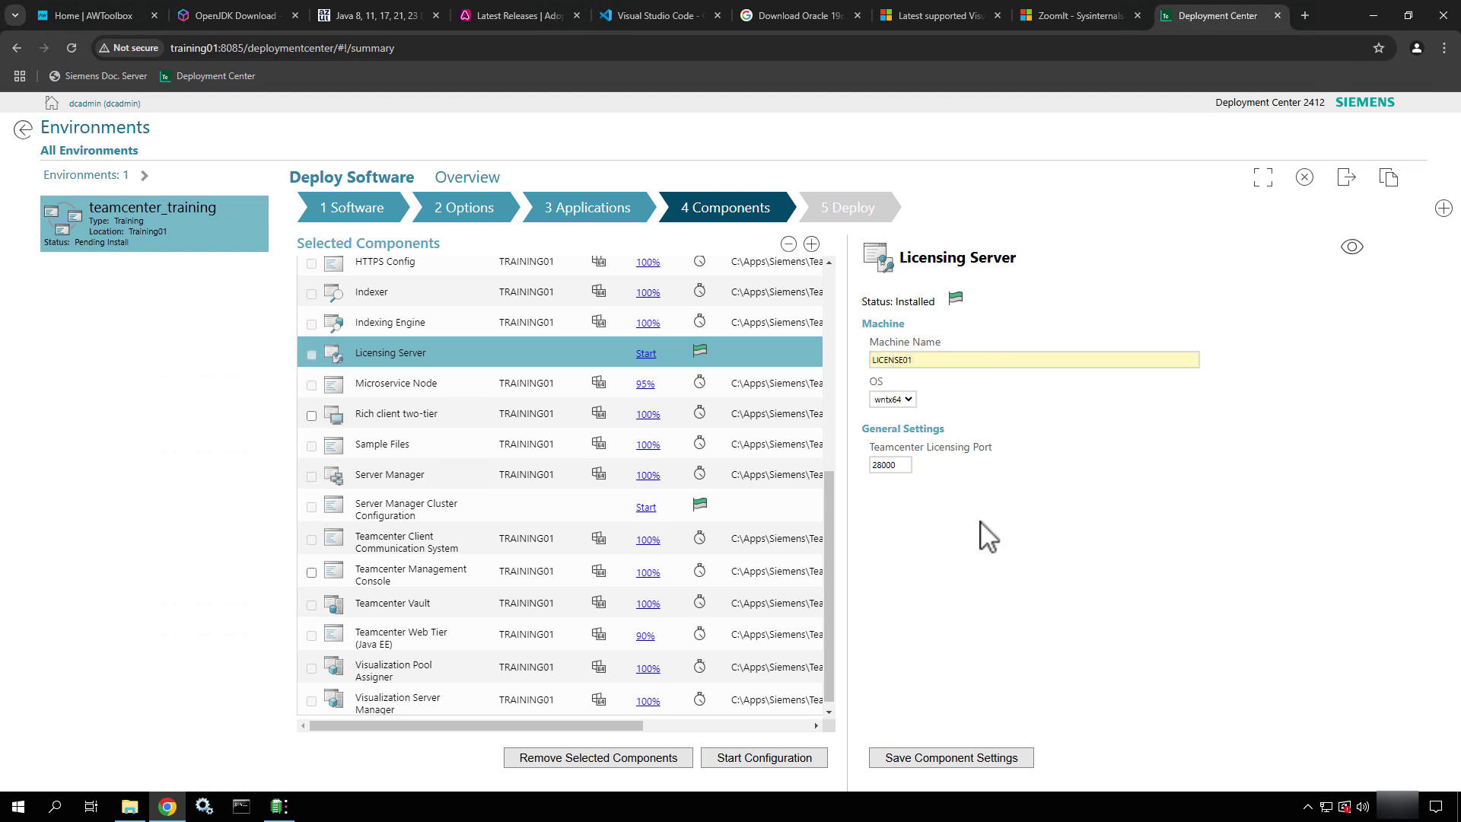
{"action": "left_click", "coordinate": [908, 466]}
{"action": "left_click", "coordinate": [1354, 250]}
{"action": "left_click", "coordinate": [923, 761]}
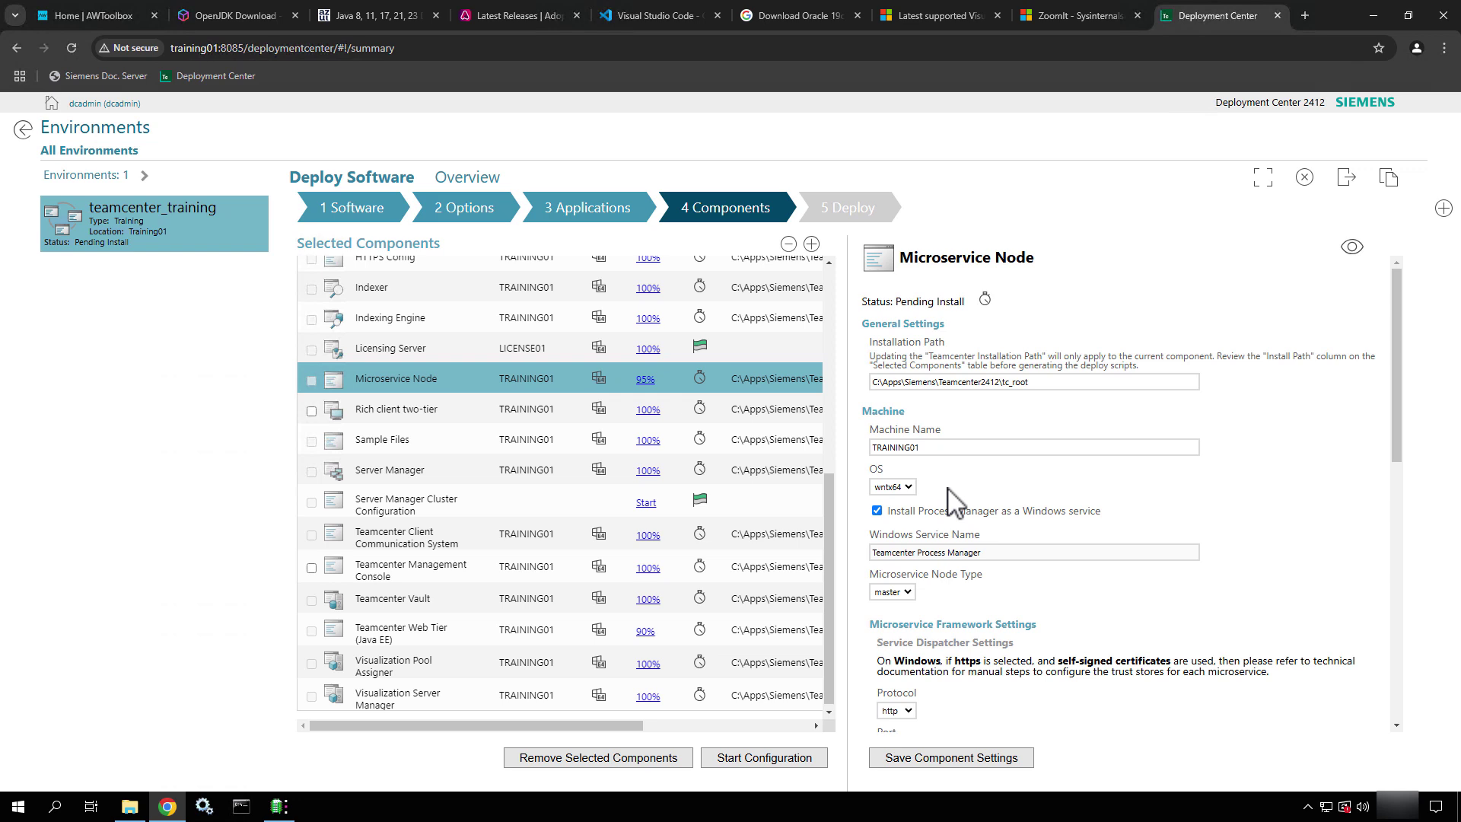
Review the Microservice Node's dispatcher port 9090, service registry port 8787 and endpoint URLs
{"action": "scroll", "coordinate": [1288, 523], "scroll_direction": "down", "scroll_amount": 1}
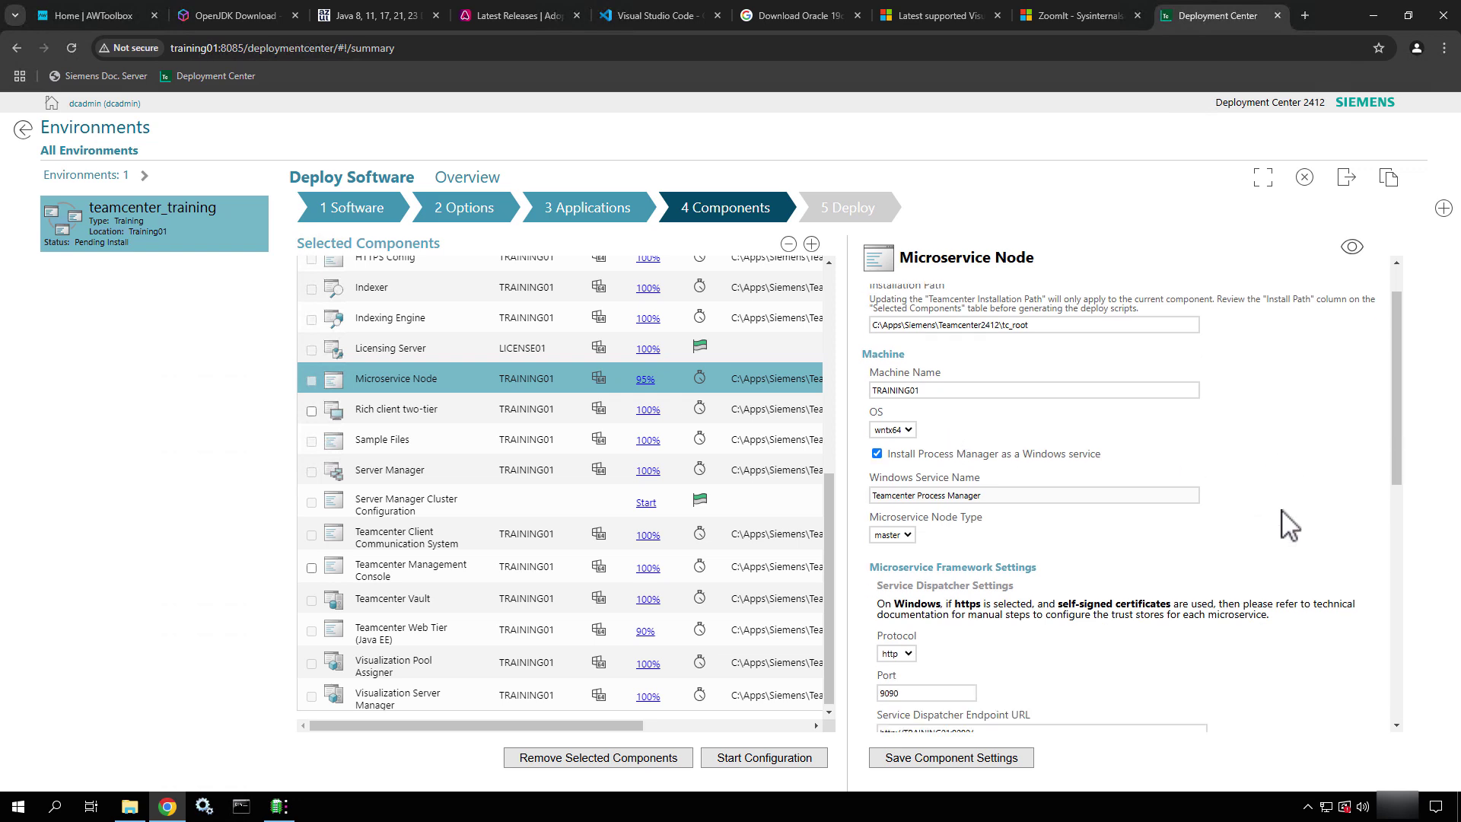
{"action": "scroll", "coordinate": [1031, 417], "scroll_direction": "down", "scroll_amount": 1}
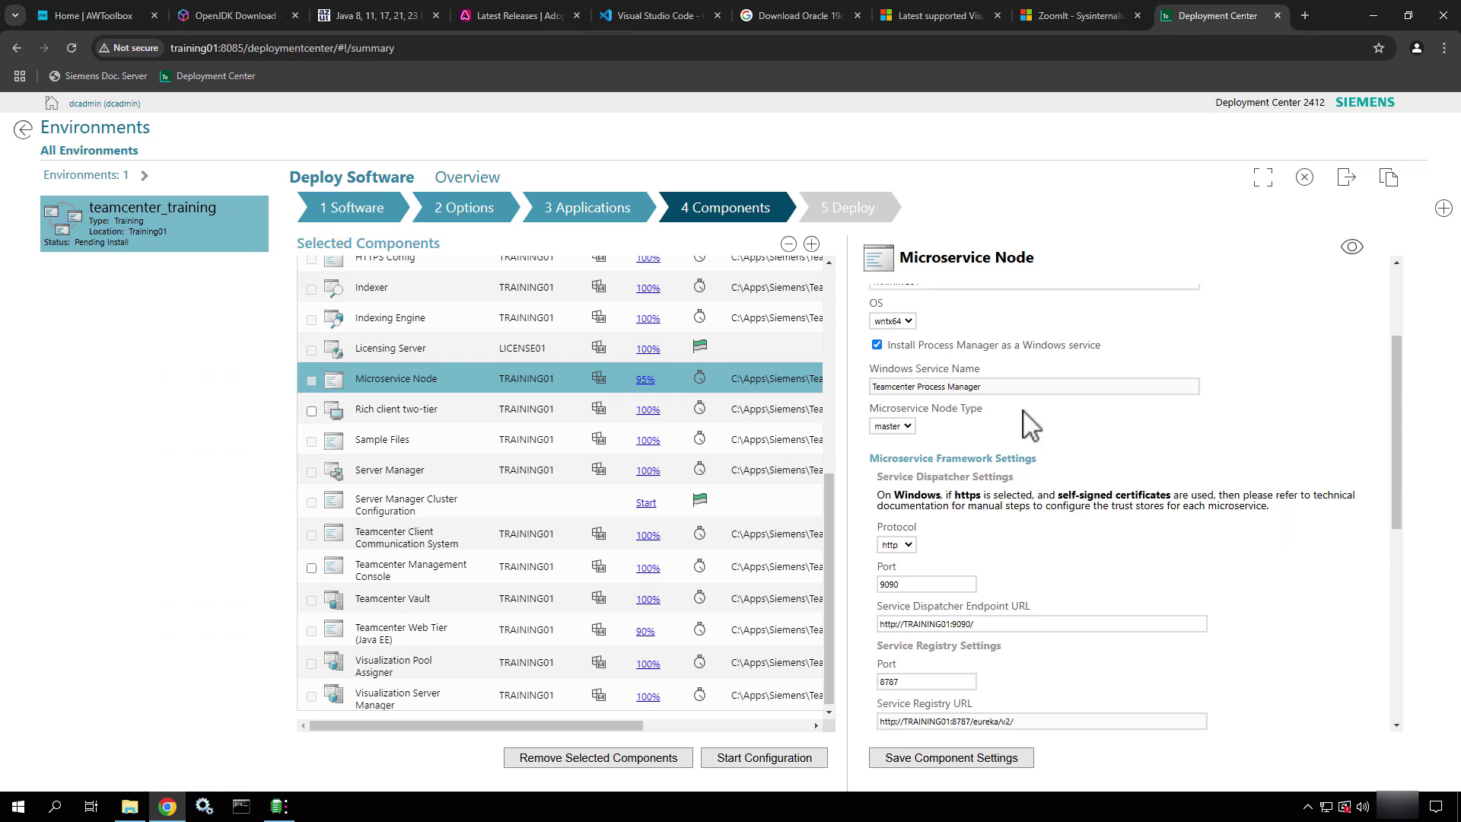
{"action": "left_click_drag", "start_coordinate": [991, 388], "coordinate": [869, 388]}
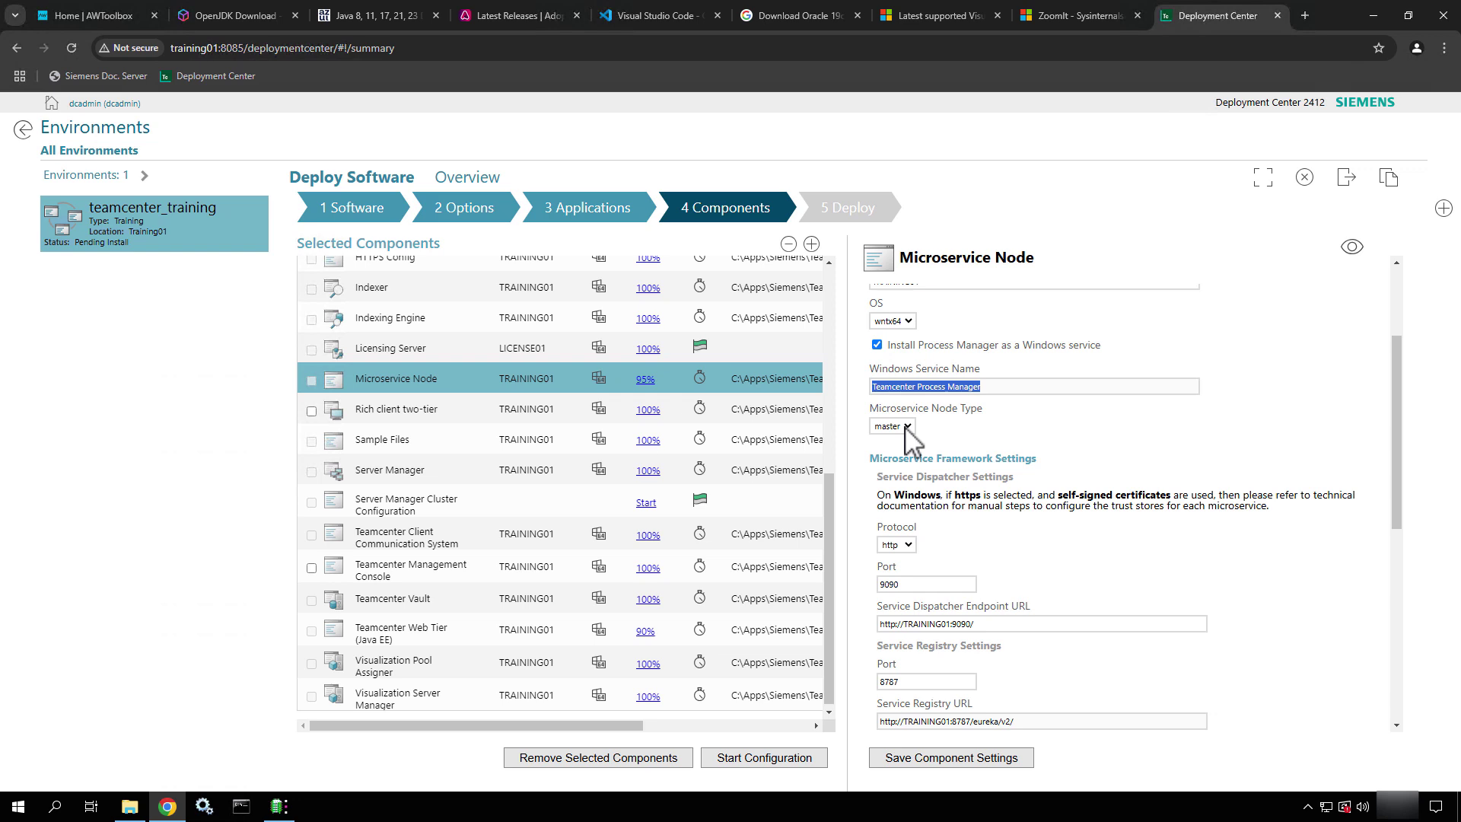
{"action": "scroll", "coordinate": [1073, 455], "scroll_direction": "down", "scroll_amount": 2}
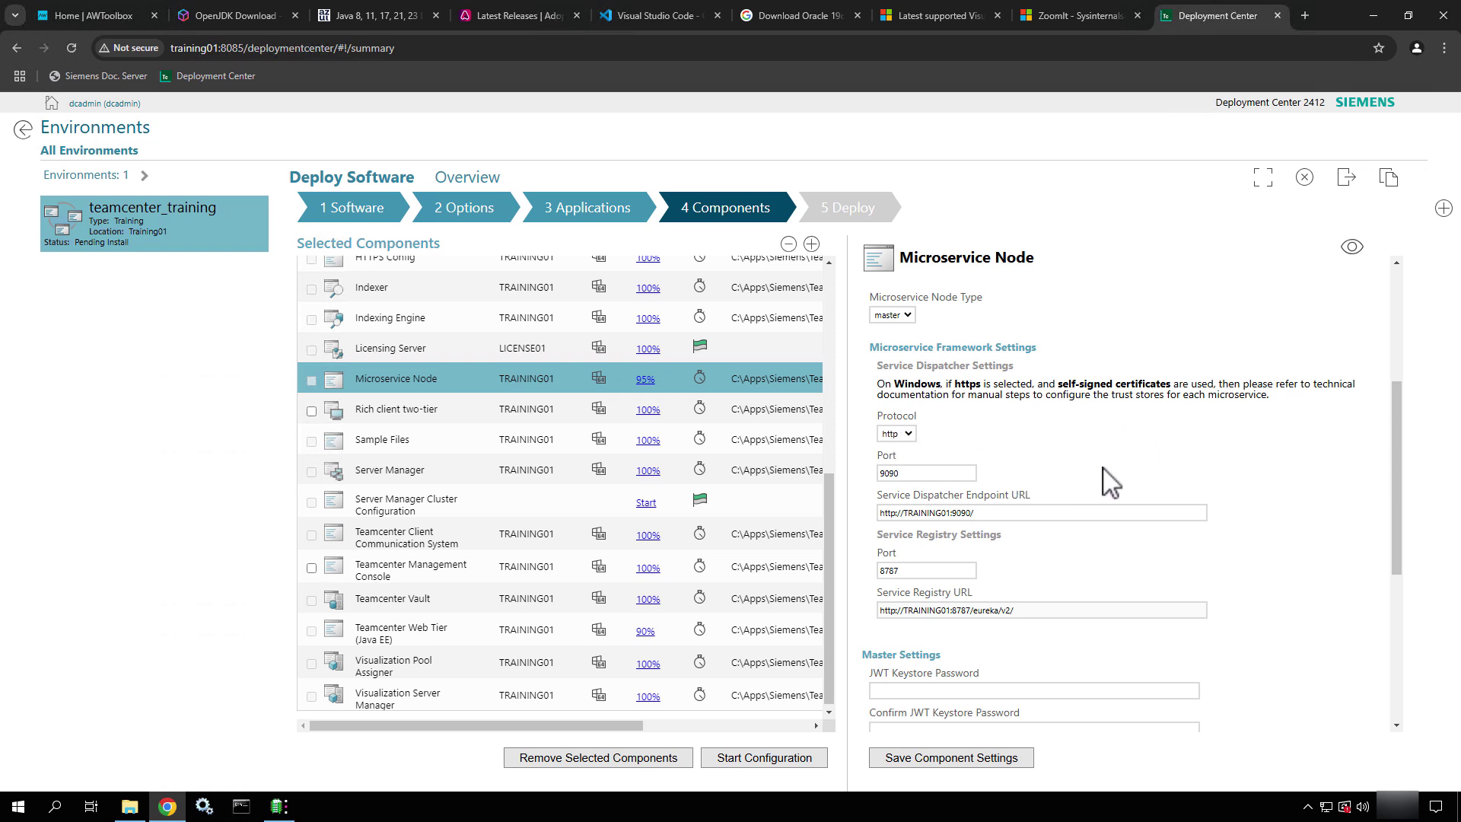
{"action": "scroll", "coordinate": [1107, 476], "scroll_direction": "down", "scroll_amount": 2}
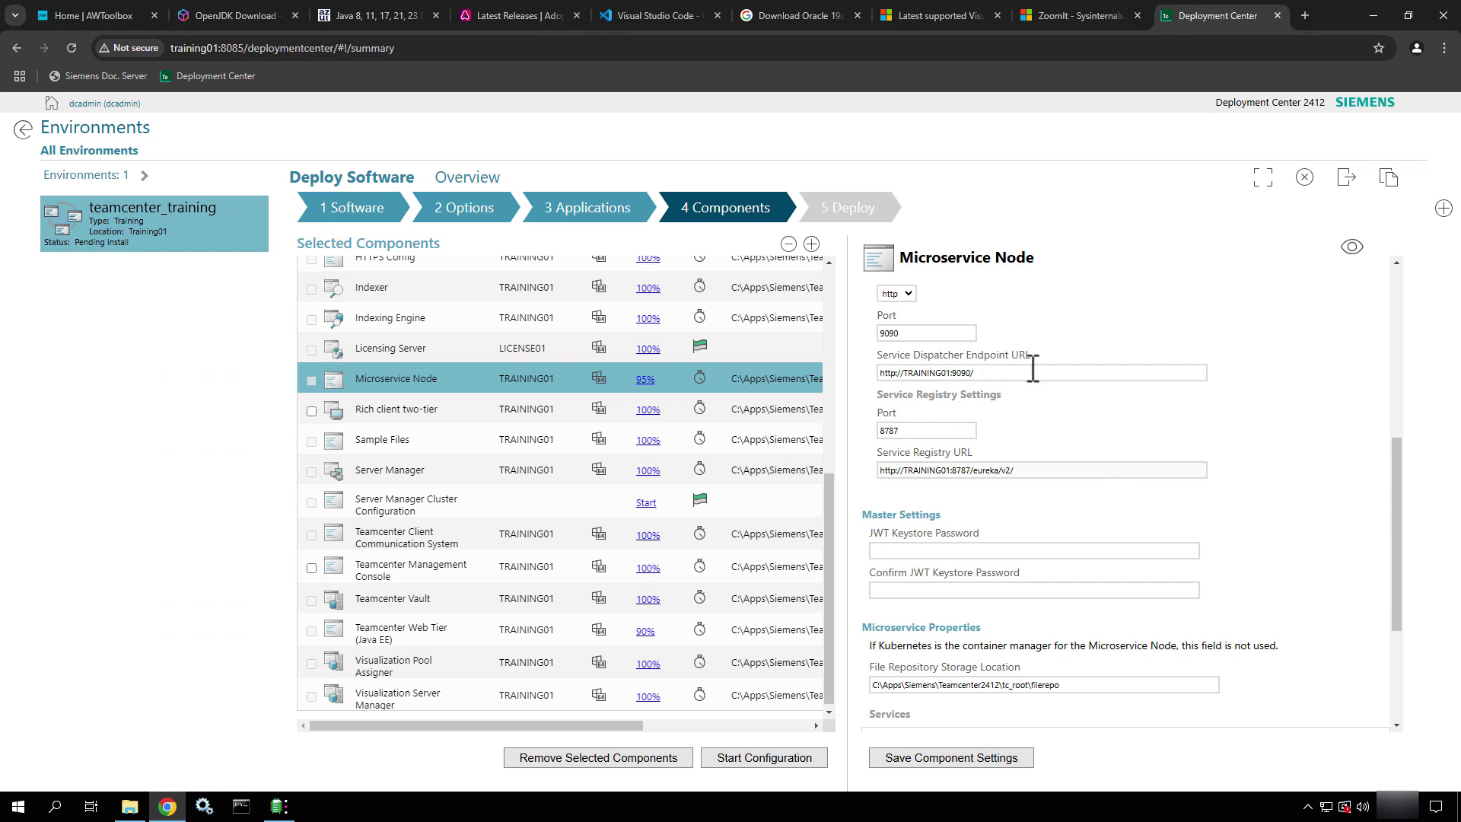
{"action": "double_click", "coordinate": [909, 335]}
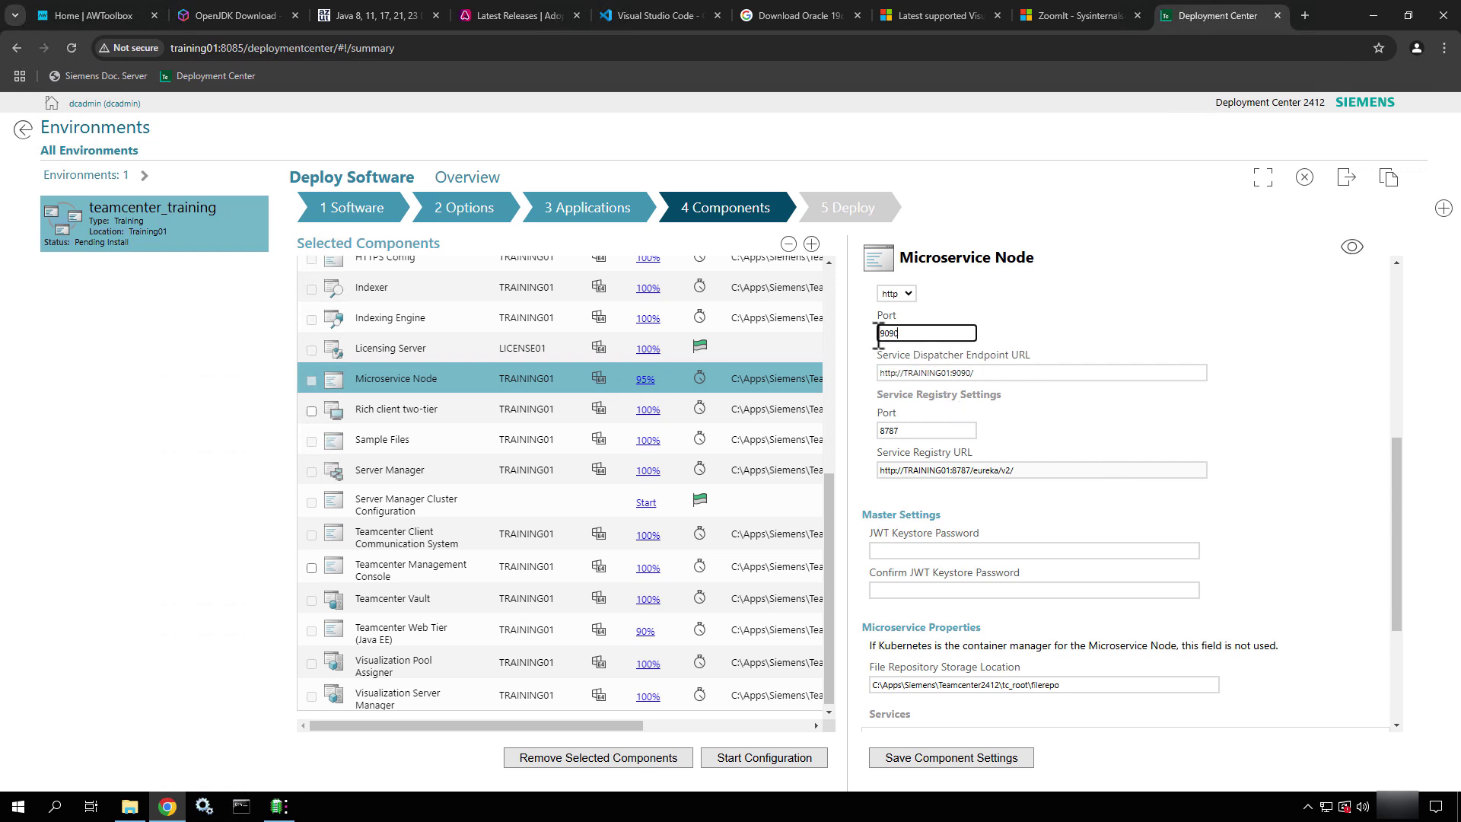
{"action": "double_click", "coordinate": [931, 431]}
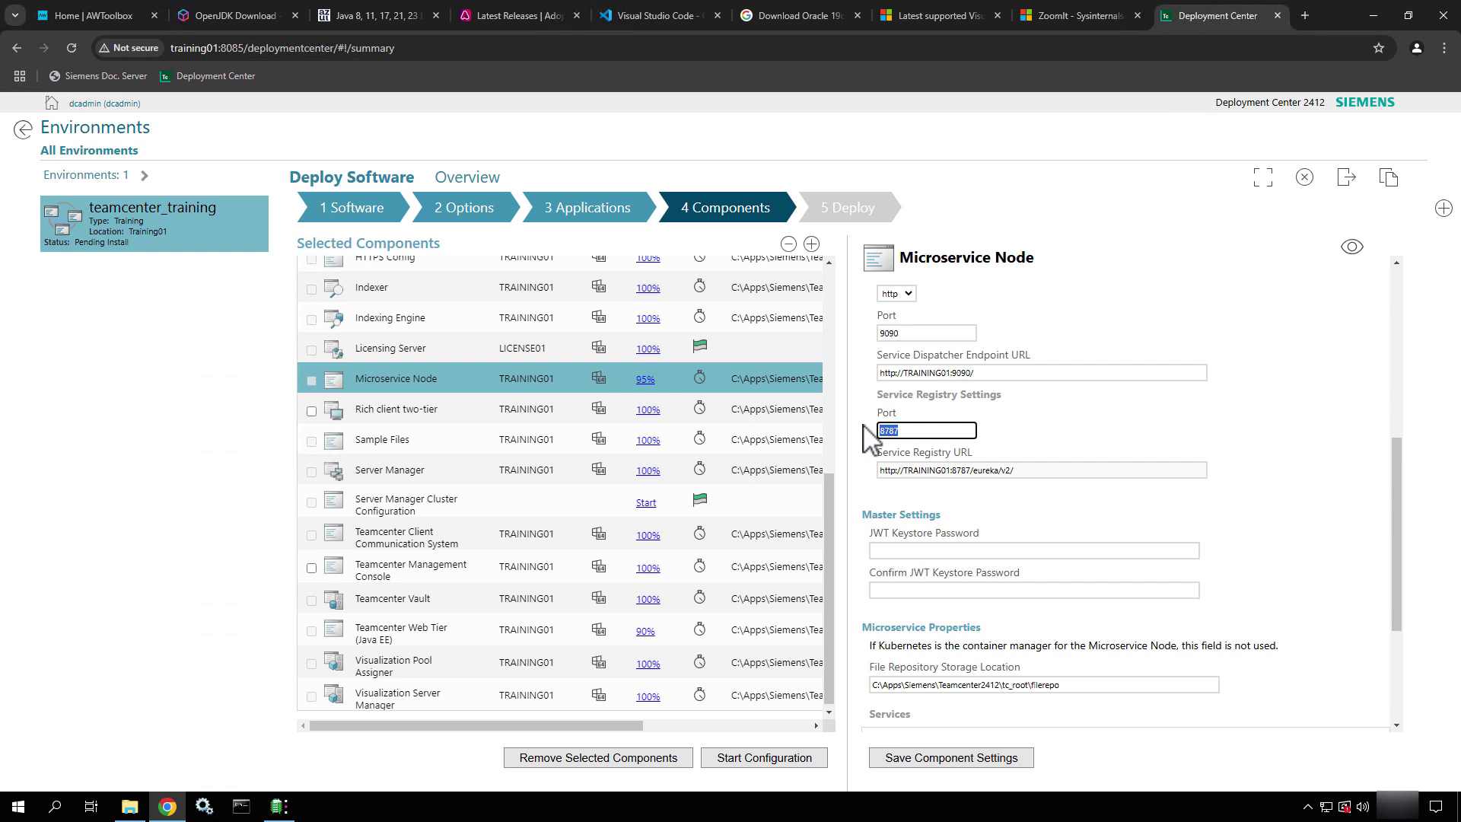
{"action": "scroll", "coordinate": [1068, 502], "scroll_direction": "down", "scroll_amount": 1}
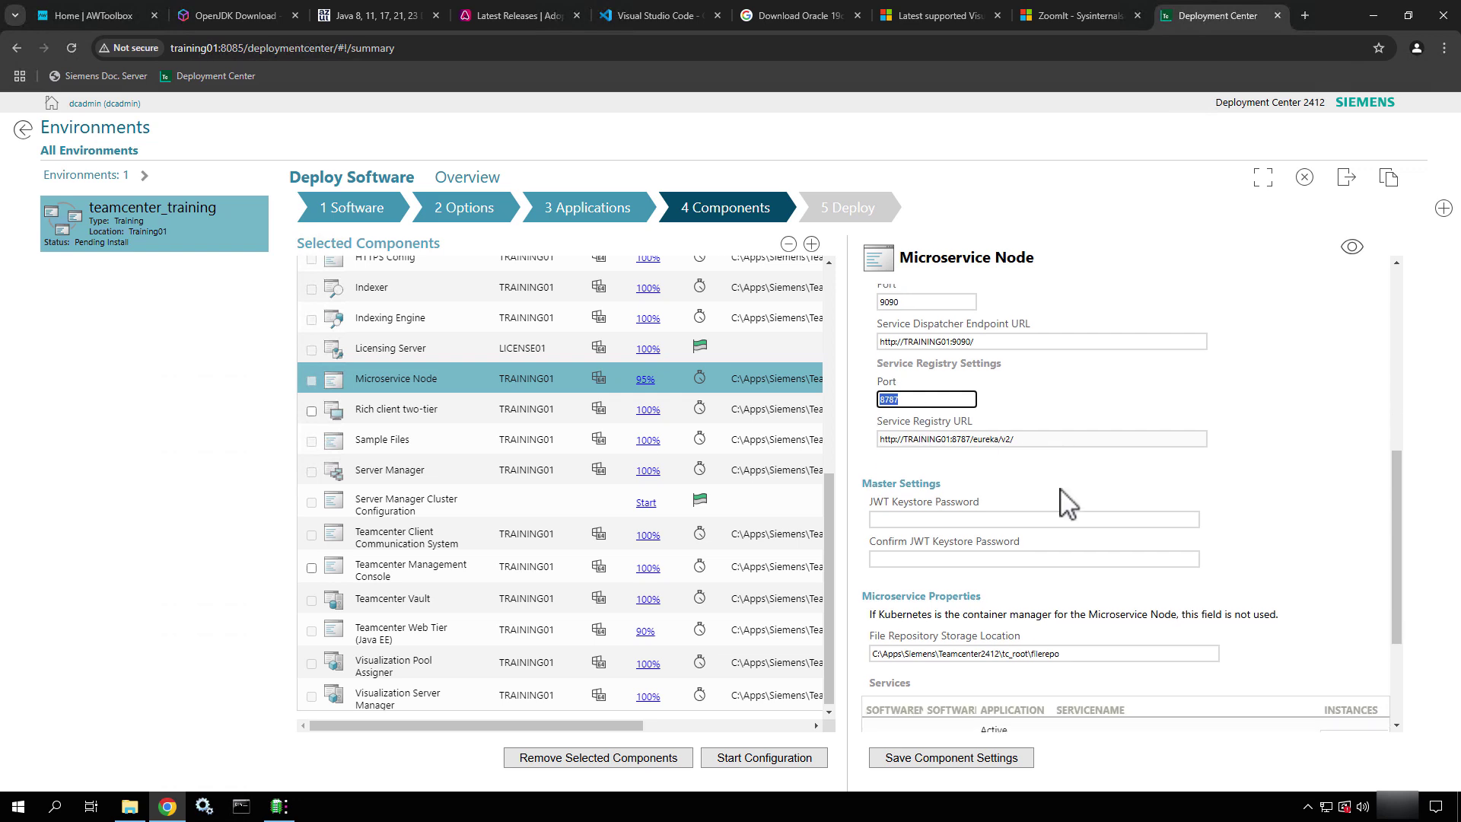
{"action": "left_click_drag", "start_coordinate": [1022, 428], "coordinate": [936, 428]}
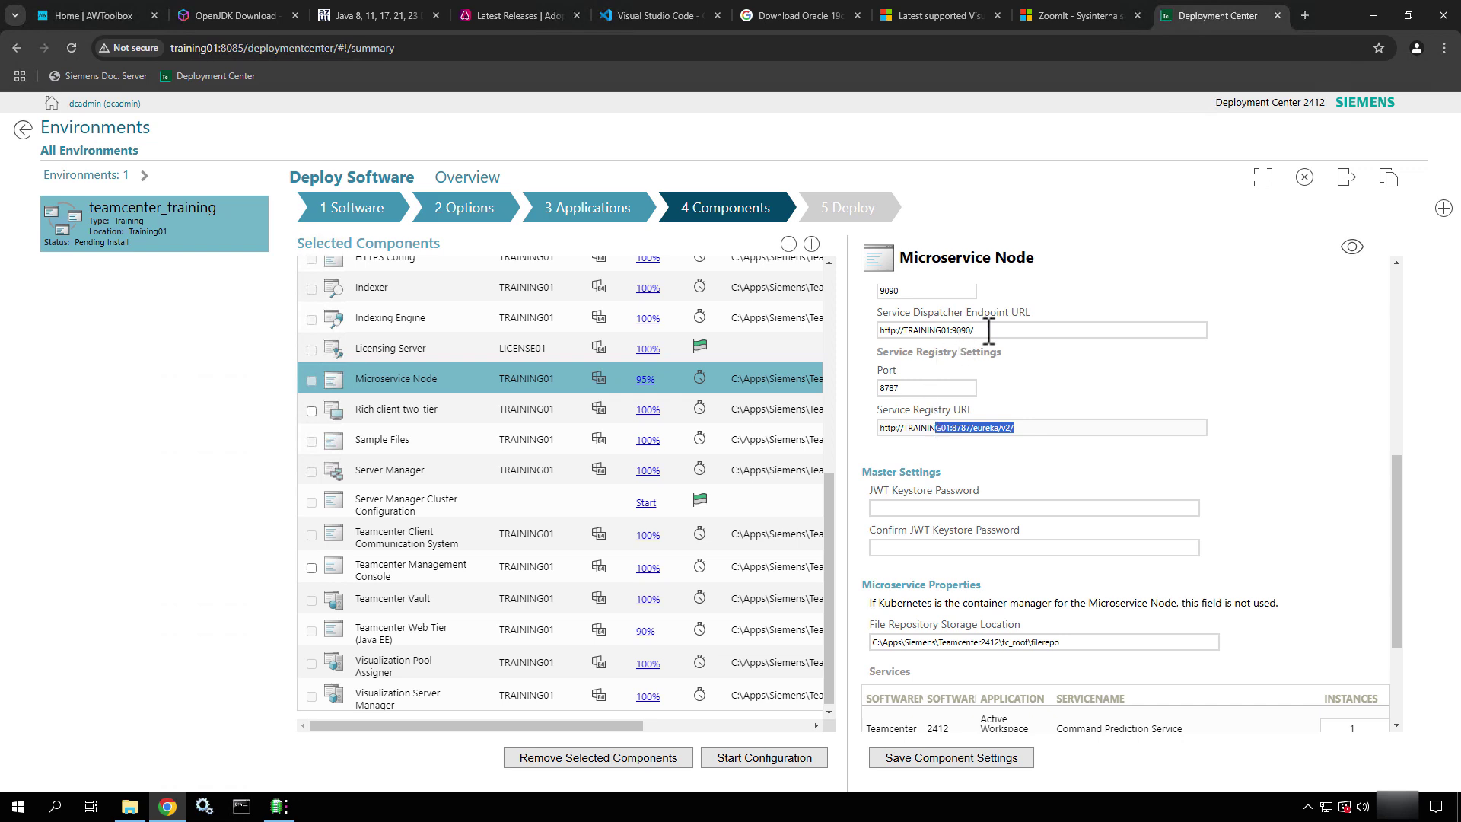
{"action": "left_click_drag", "start_coordinate": [988, 330], "coordinate": [932, 332]}
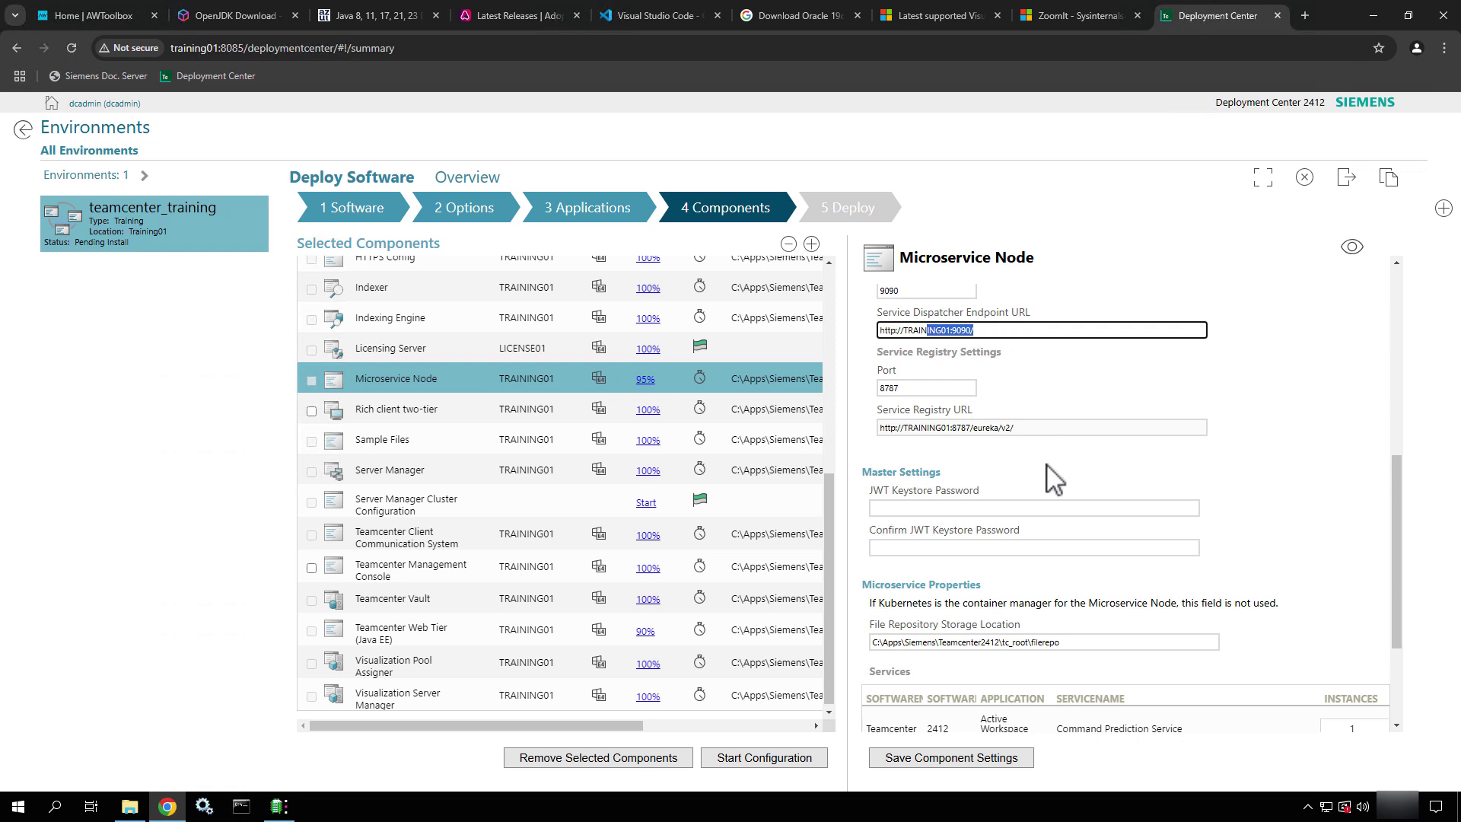
{"action": "scroll", "coordinate": [1054, 479], "scroll_direction": "down", "scroll_amount": 2}
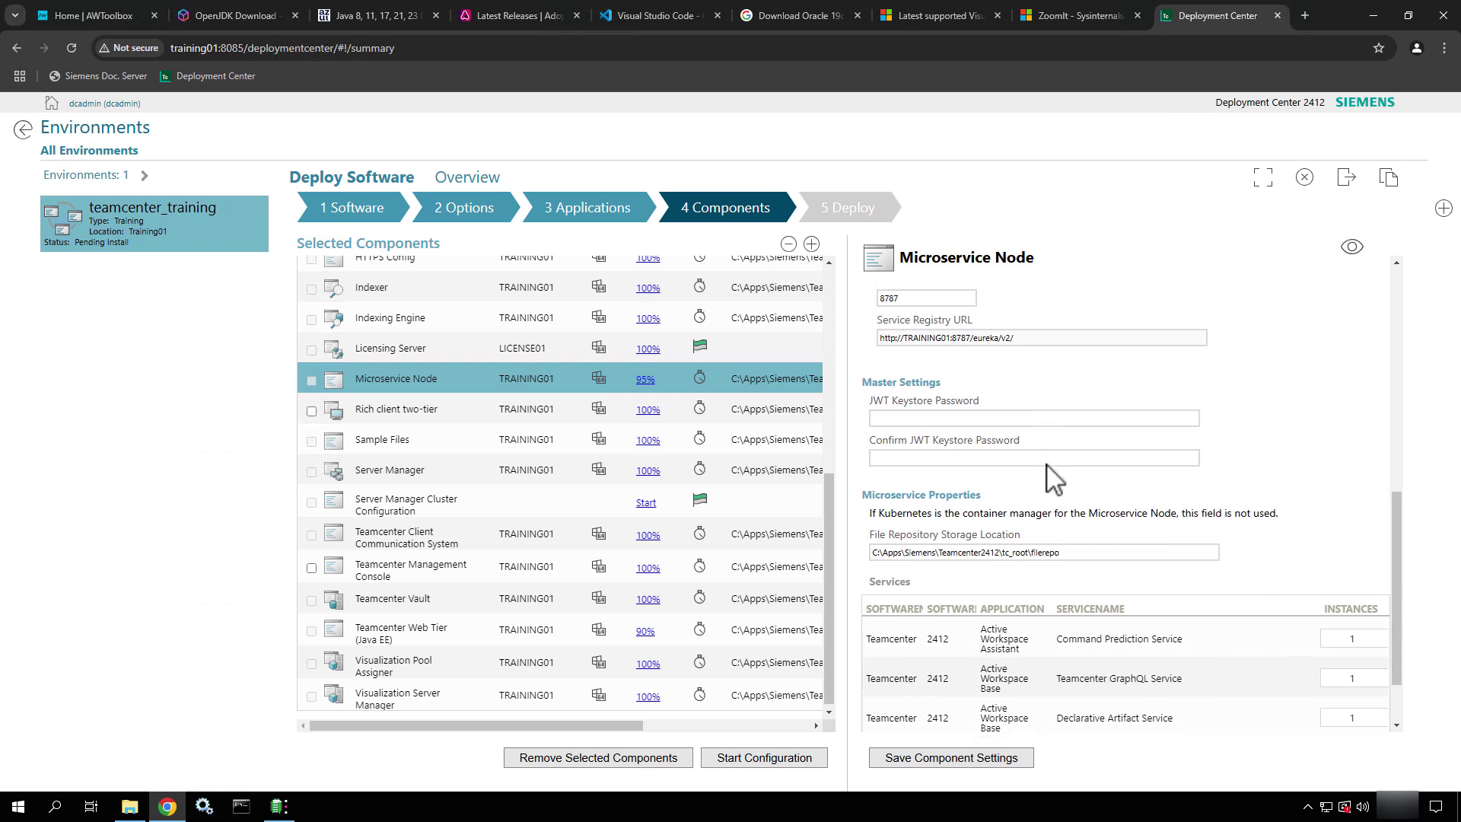
Enter the JWT keystore password and confirm it
{"action": "left_click", "coordinate": [911, 369]}
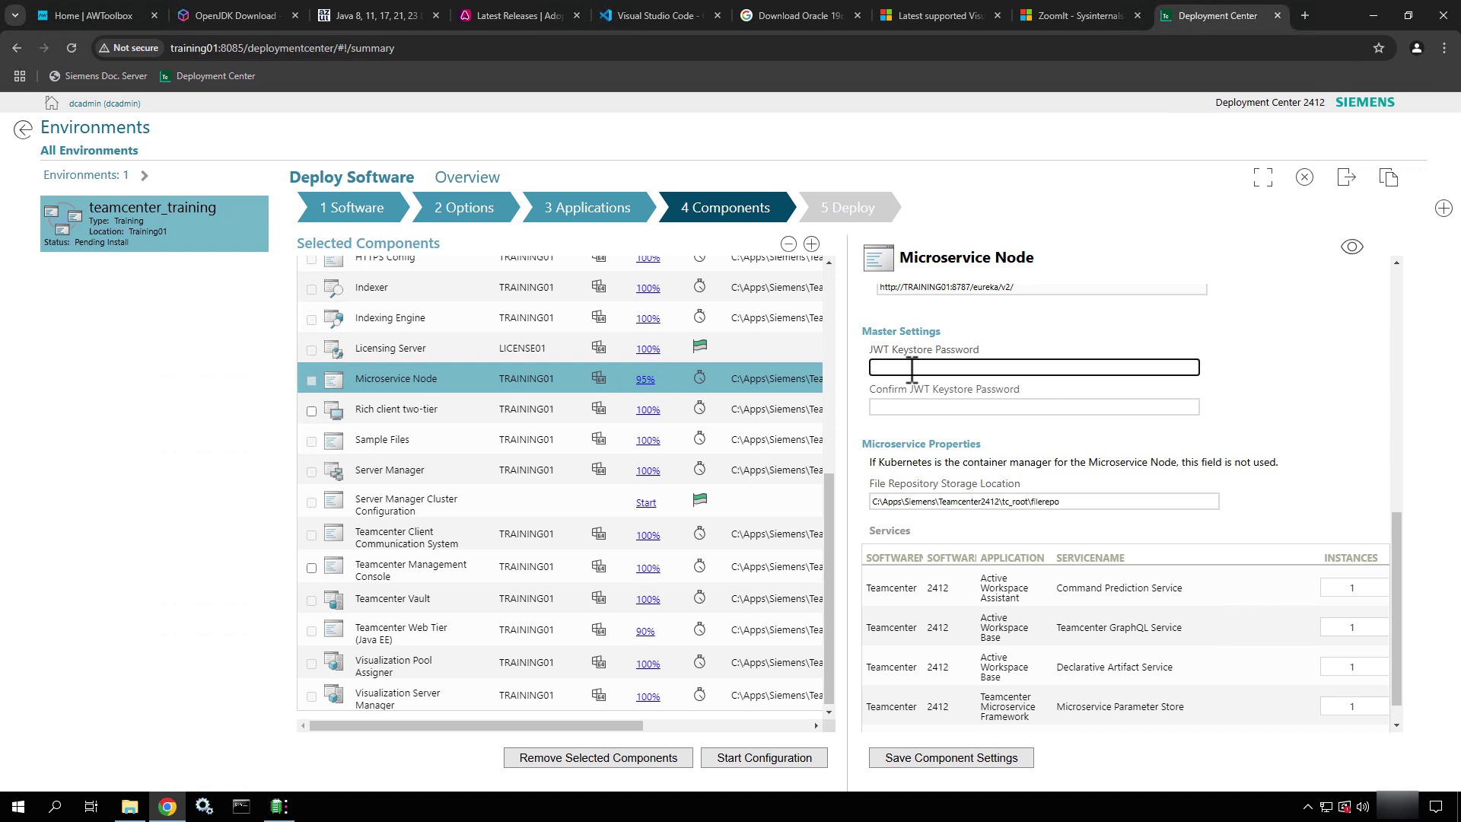
{"action": "type", "text": "•••••••"}
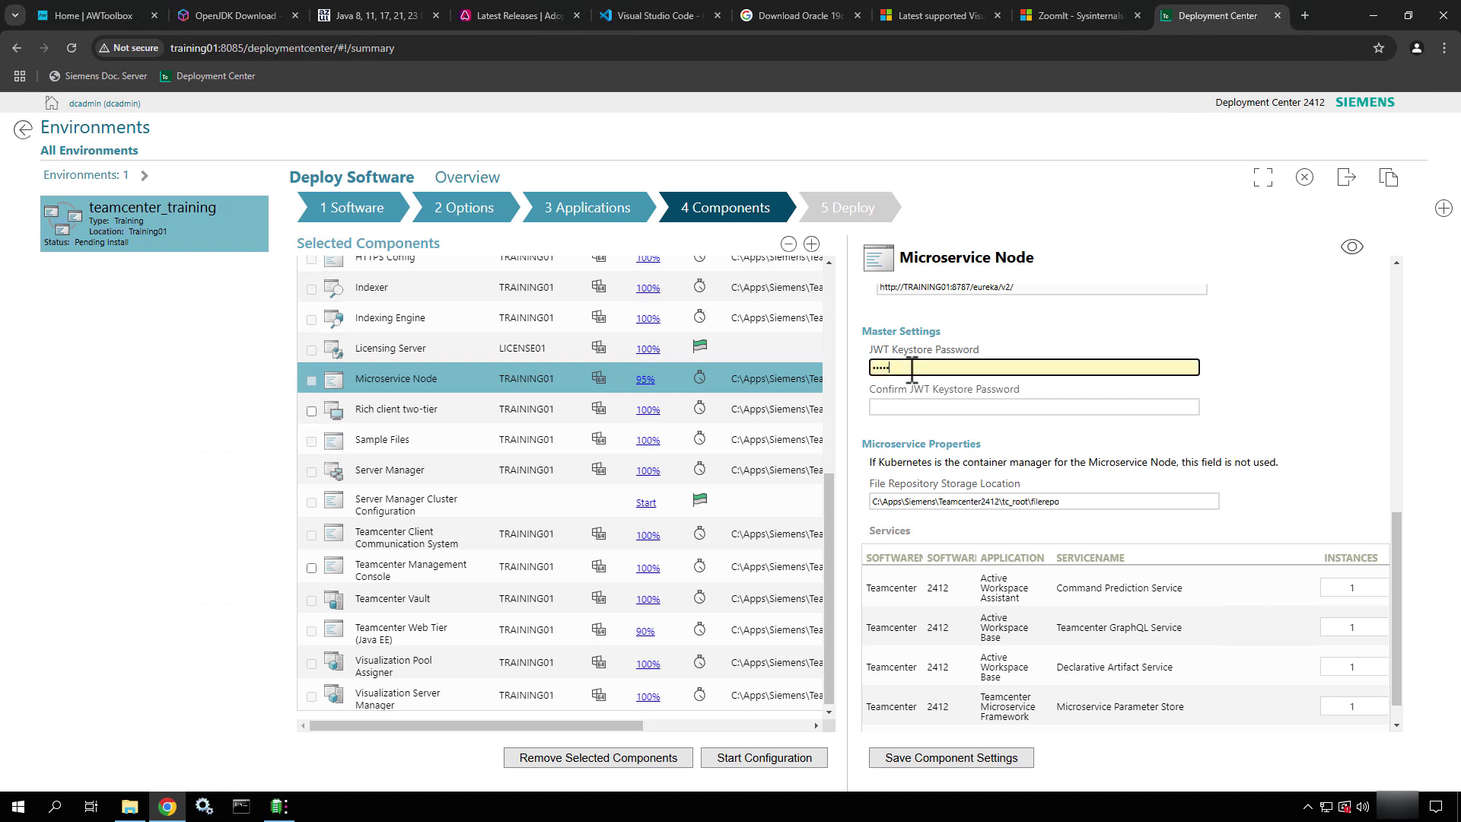
{"action": "key", "text": "Tab"}
{"action": "type", "text": "•••••••"}
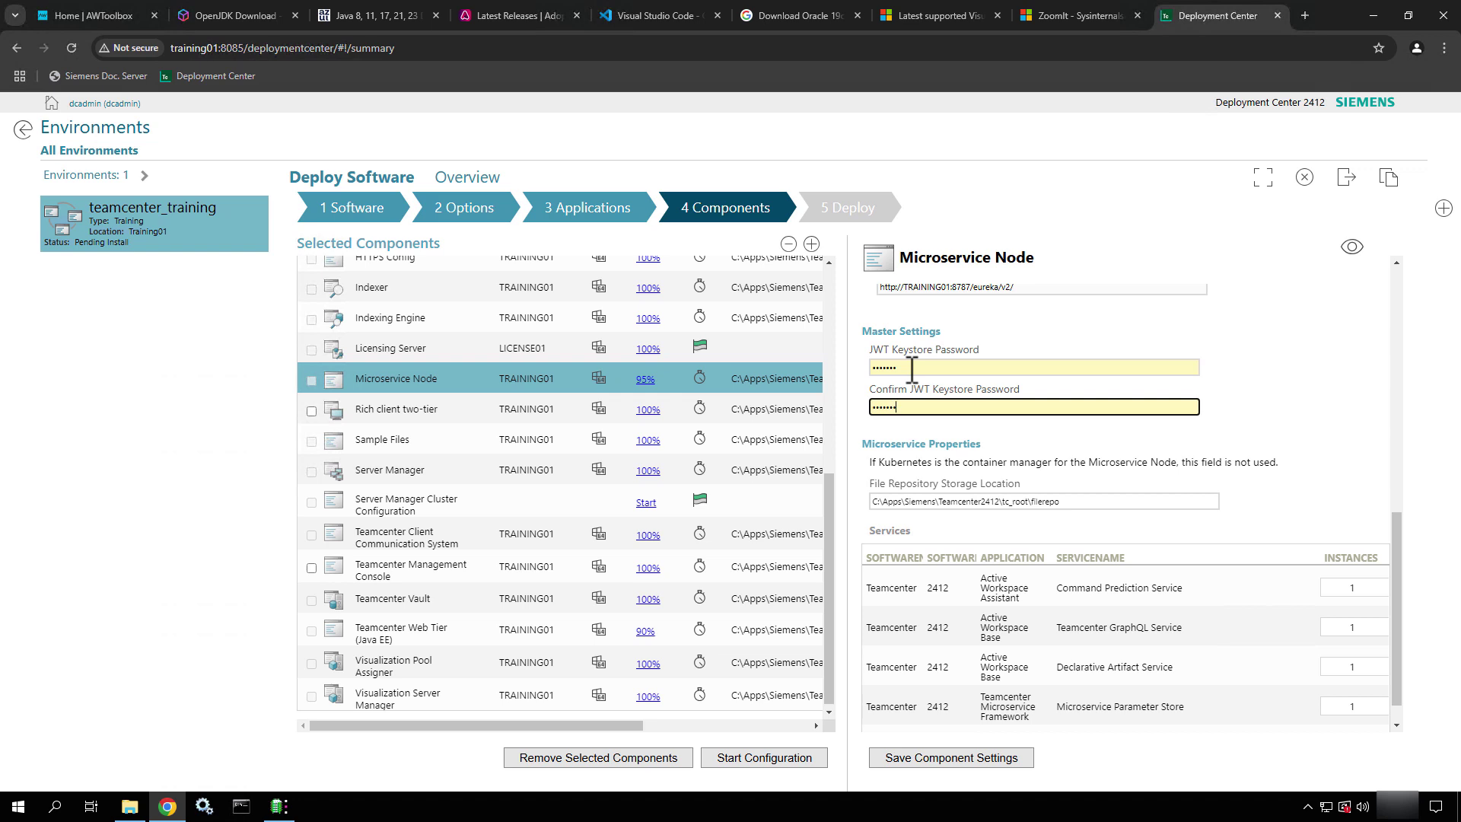
{"action": "scroll", "coordinate": [1091, 494], "scroll_direction": "down", "scroll_amount": 1}
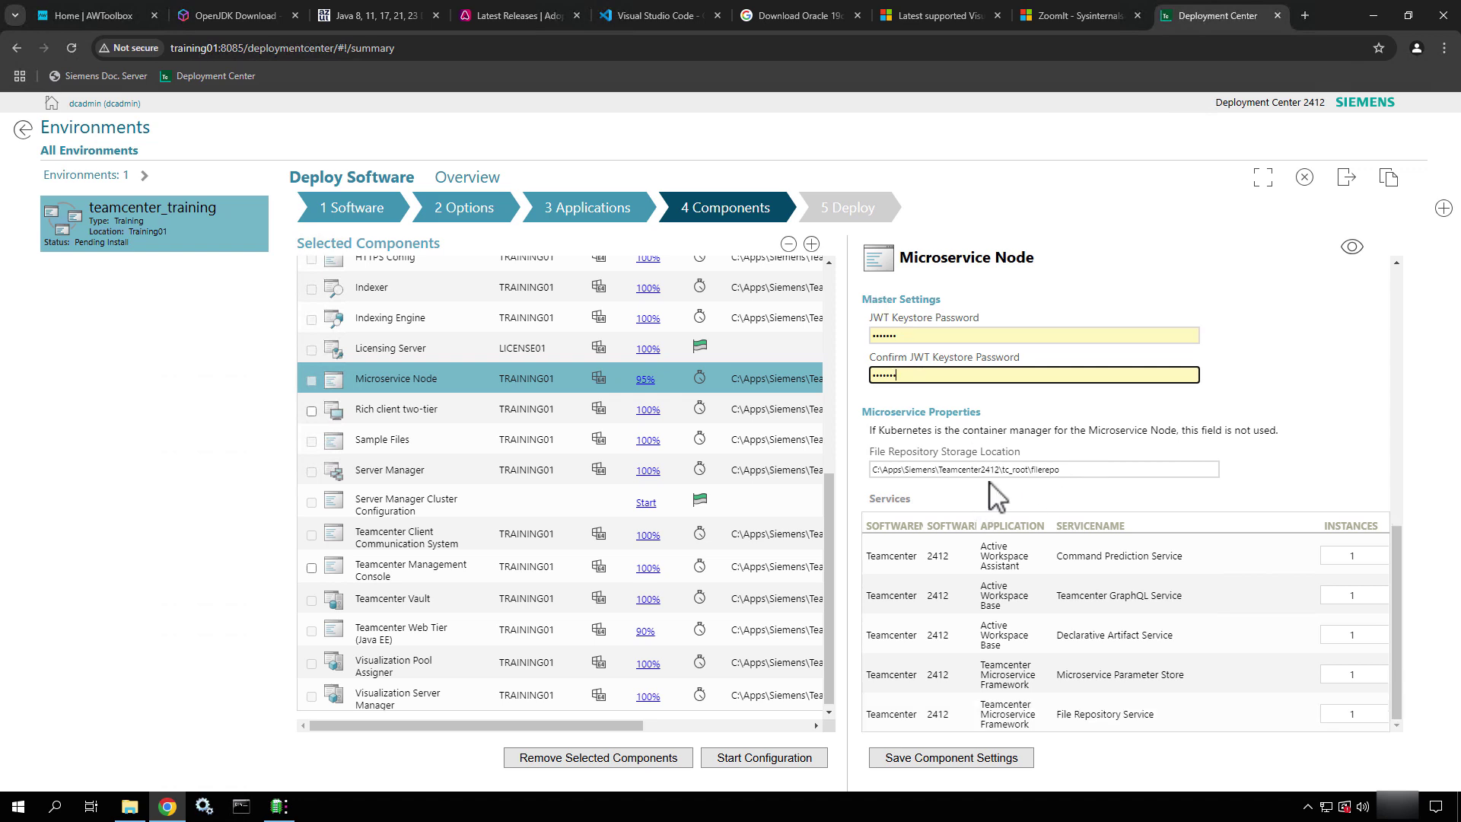
Review the file repository storage path and point out the five services listed in the Services table
{"action": "left_click", "coordinate": [1073, 471]}
{"action": "left_click_drag", "start_coordinate": [1074, 470], "coordinate": [868, 457]}
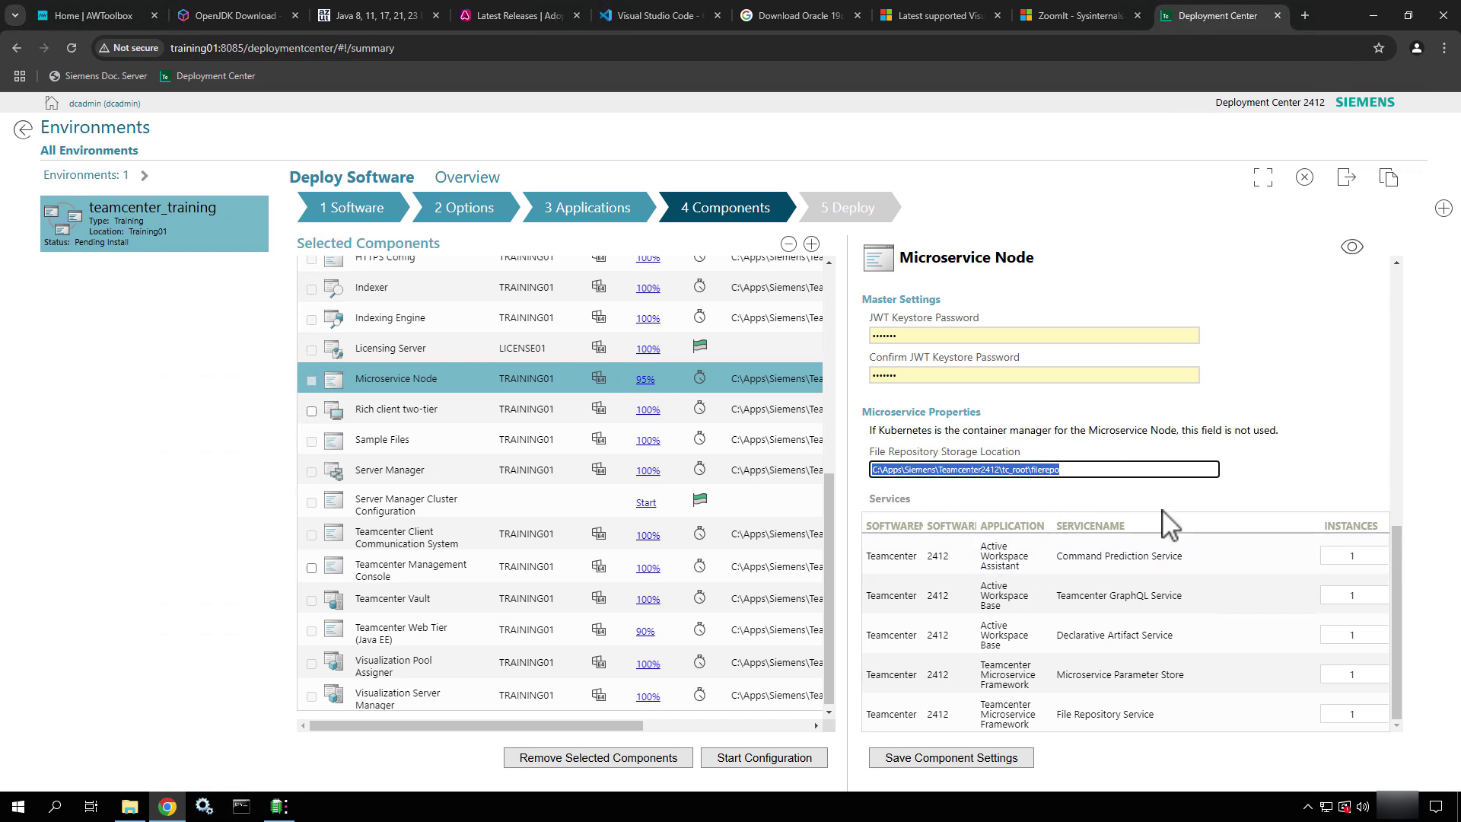
{"action": "left_click", "coordinate": [1252, 506]}
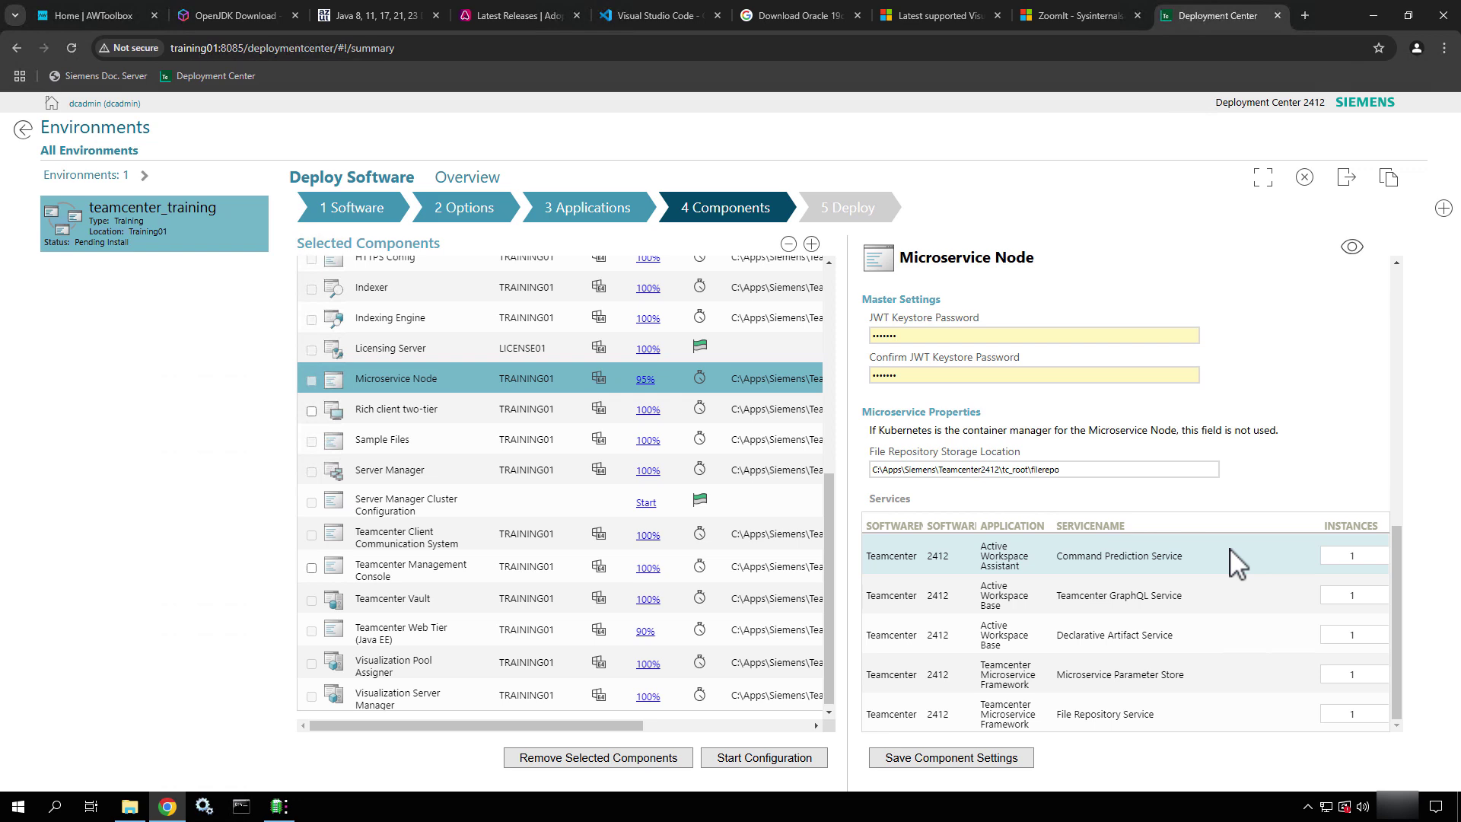
{"action": "key", "text": "ctrl+2"}
{"action": "left_click_drag", "start_coordinate": [1230, 550], "coordinate": [1288, 517], "text": "ctrl+shift"}
{"action": "left_click_drag", "start_coordinate": [1209, 592], "coordinate": [1296, 538], "text": "ctrl+shift"}
{"action": "left_click_drag", "start_coordinate": [1194, 634], "coordinate": [1268, 604], "text": "ctrl+shift"}
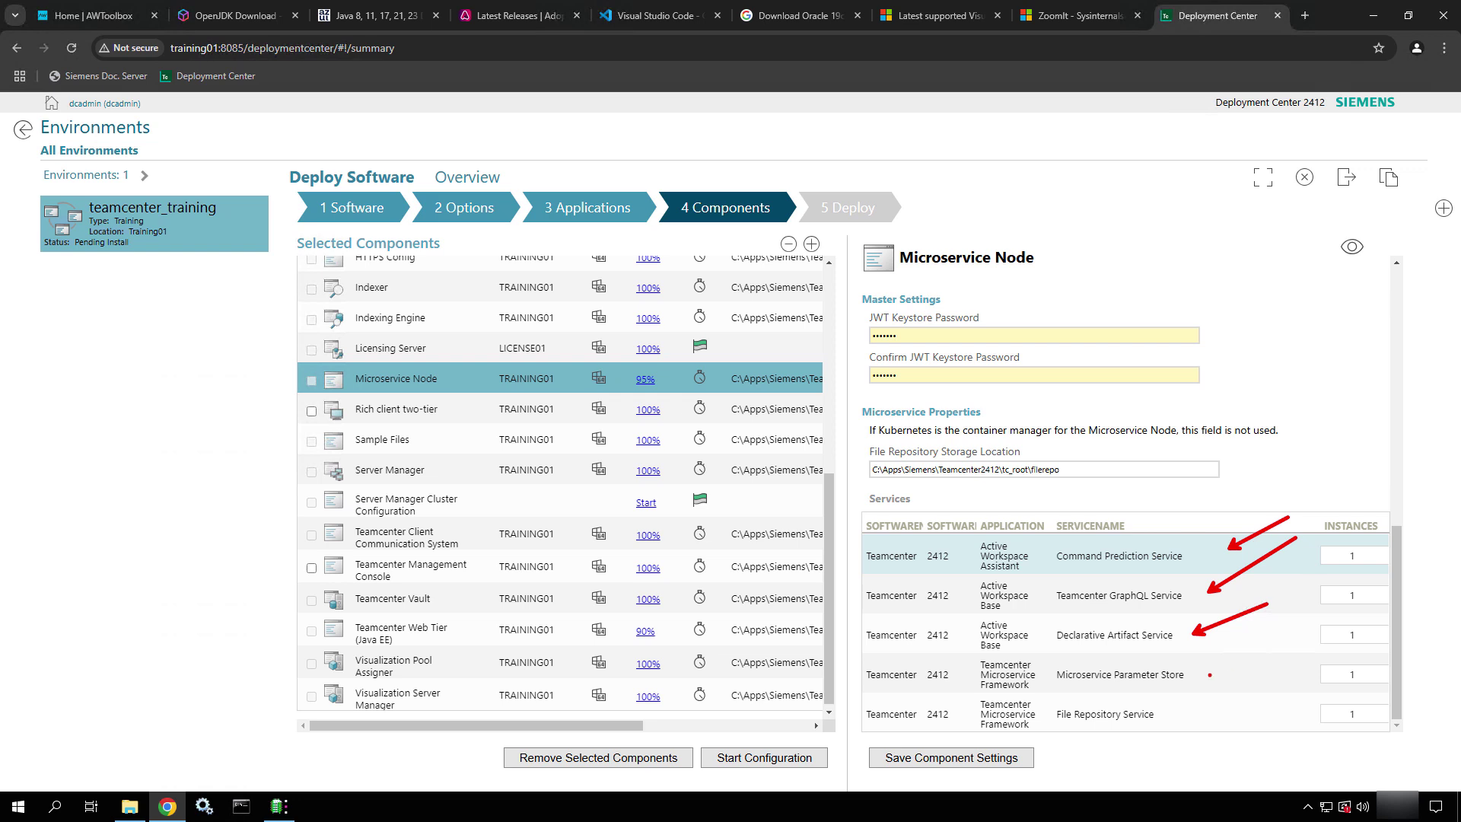
{"action": "left_click_drag", "start_coordinate": [1209, 674], "coordinate": [1317, 626], "text": "ctrl+shift"}
{"action": "left_click_drag", "start_coordinate": [1170, 715], "coordinate": [1280, 684], "text": "ctrl+shift"}
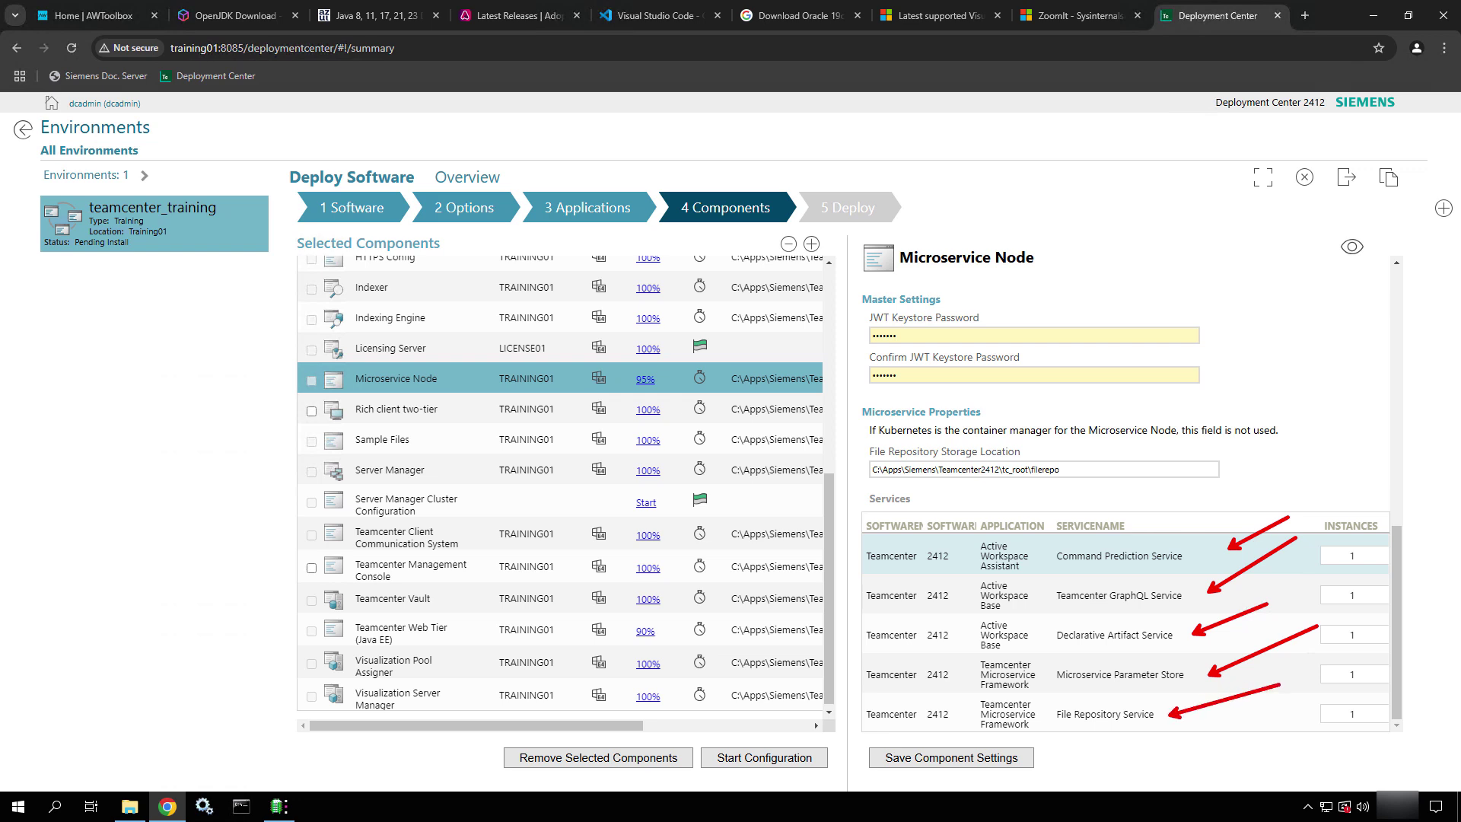
{"action": "key", "text": "Escape"}
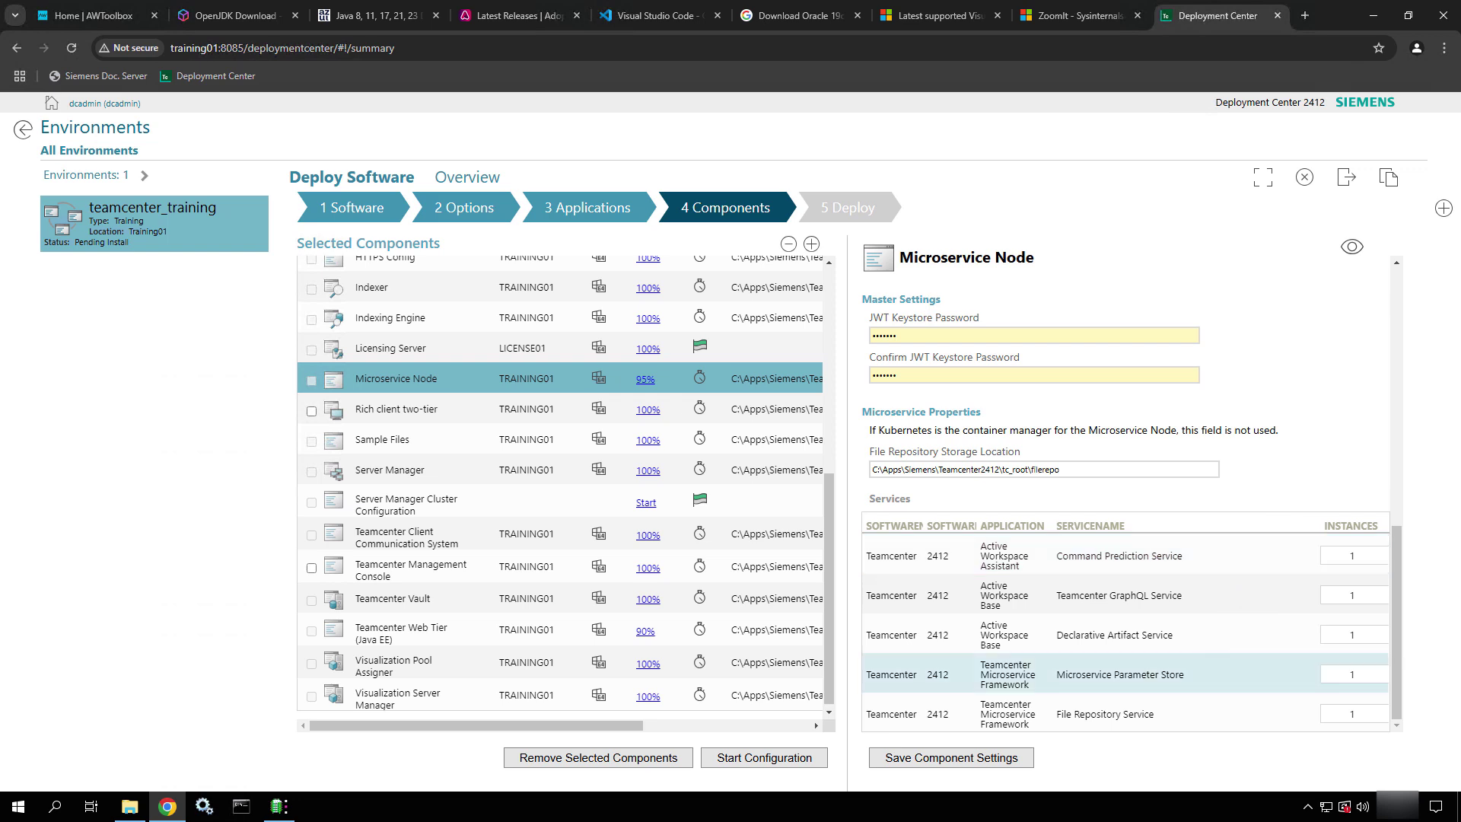
Show advanced settings, revealing database machine TRAINING01 and Indexing Engine user solr_admin
{"action": "left_click", "coordinate": [1352, 249]}
{"action": "scroll", "coordinate": [1225, 597], "scroll_direction": "down", "scroll_amount": 3}
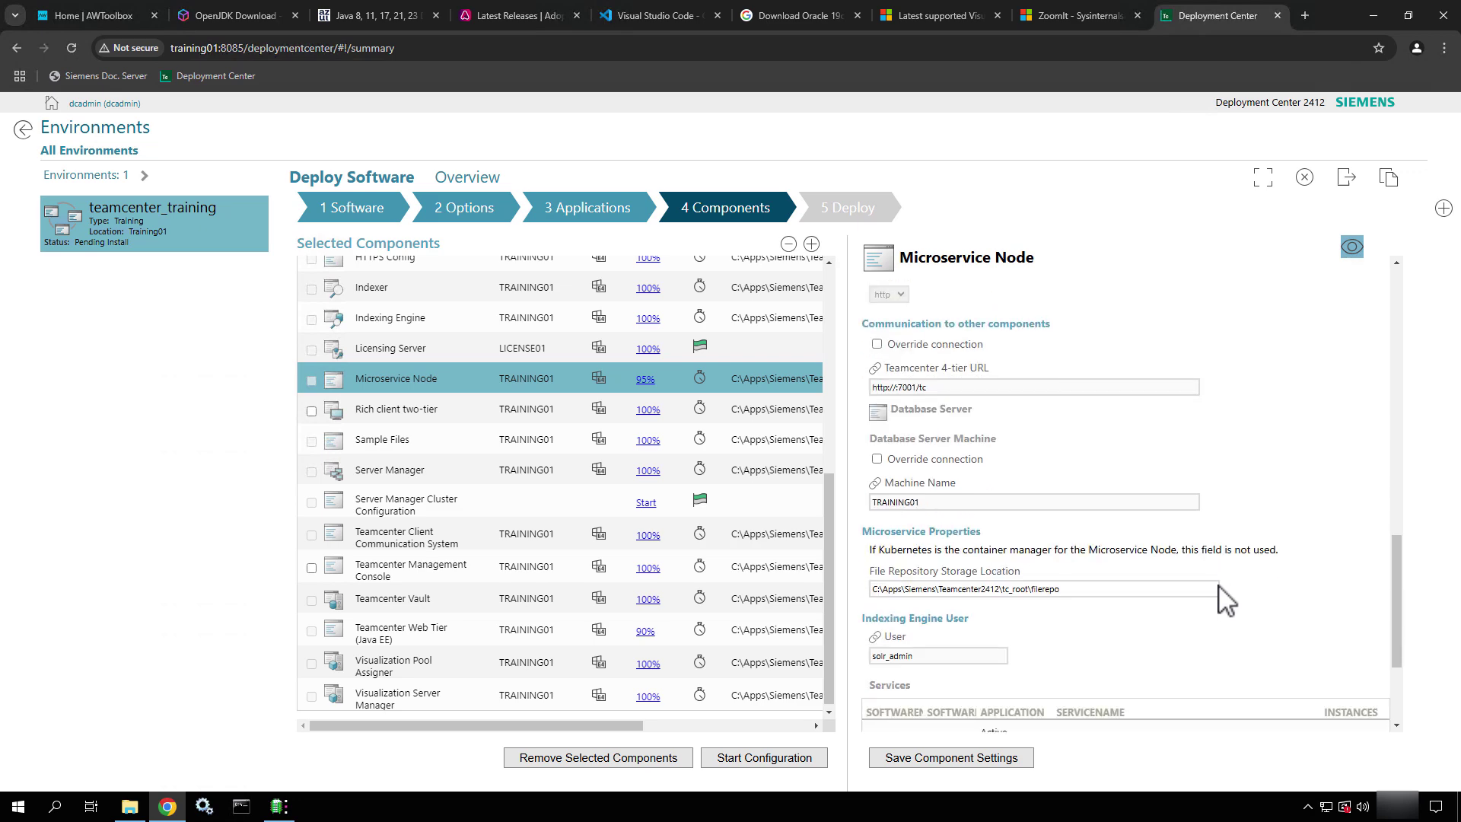
{"action": "scroll", "coordinate": [1222, 594], "scroll_direction": "down", "scroll_amount": 4}
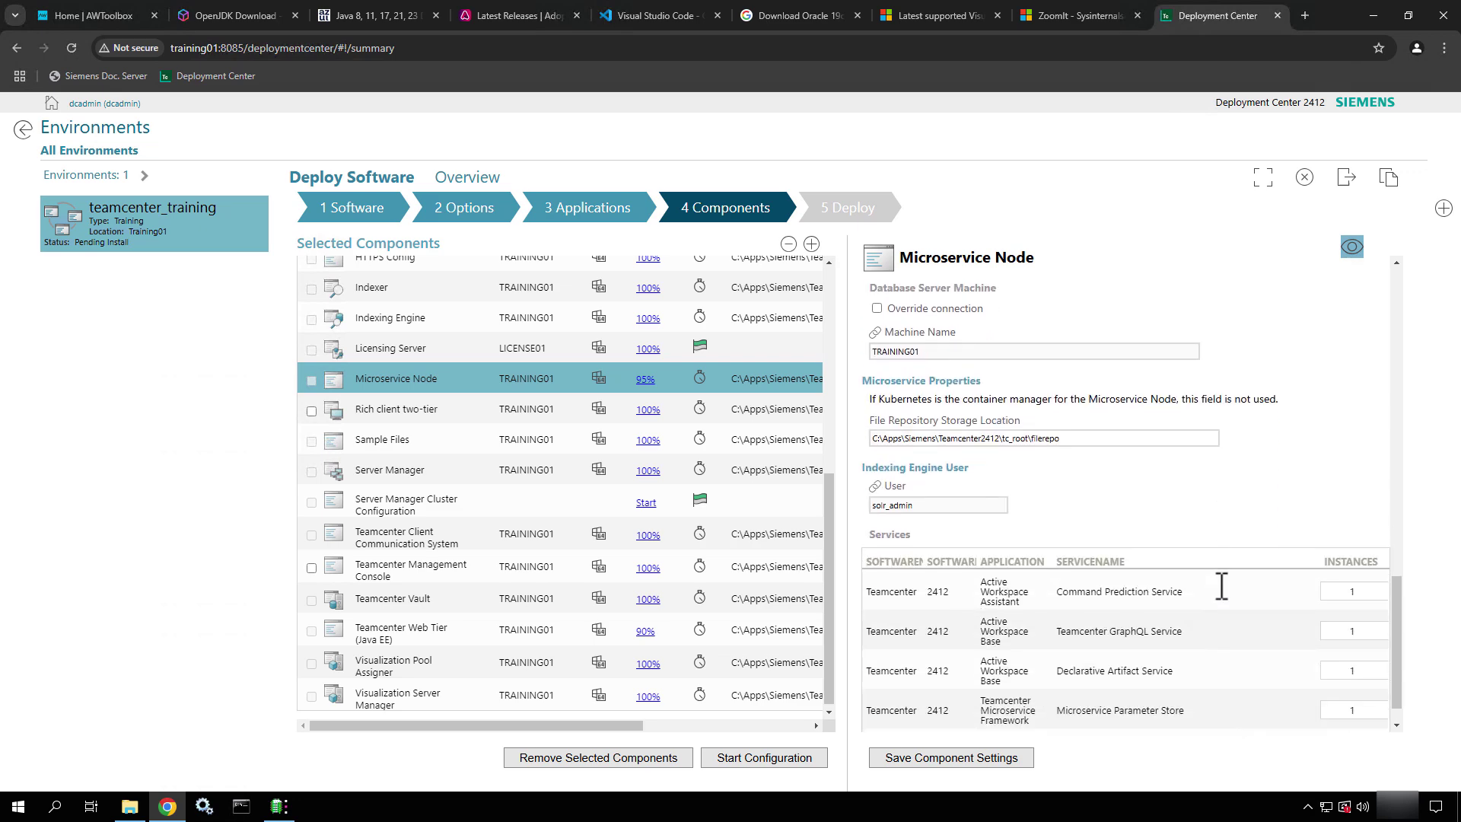
Save the Microservice Node at 100% and assign cluster TcCluster to machine TRAINING01
{"action": "left_click", "coordinate": [951, 759]}
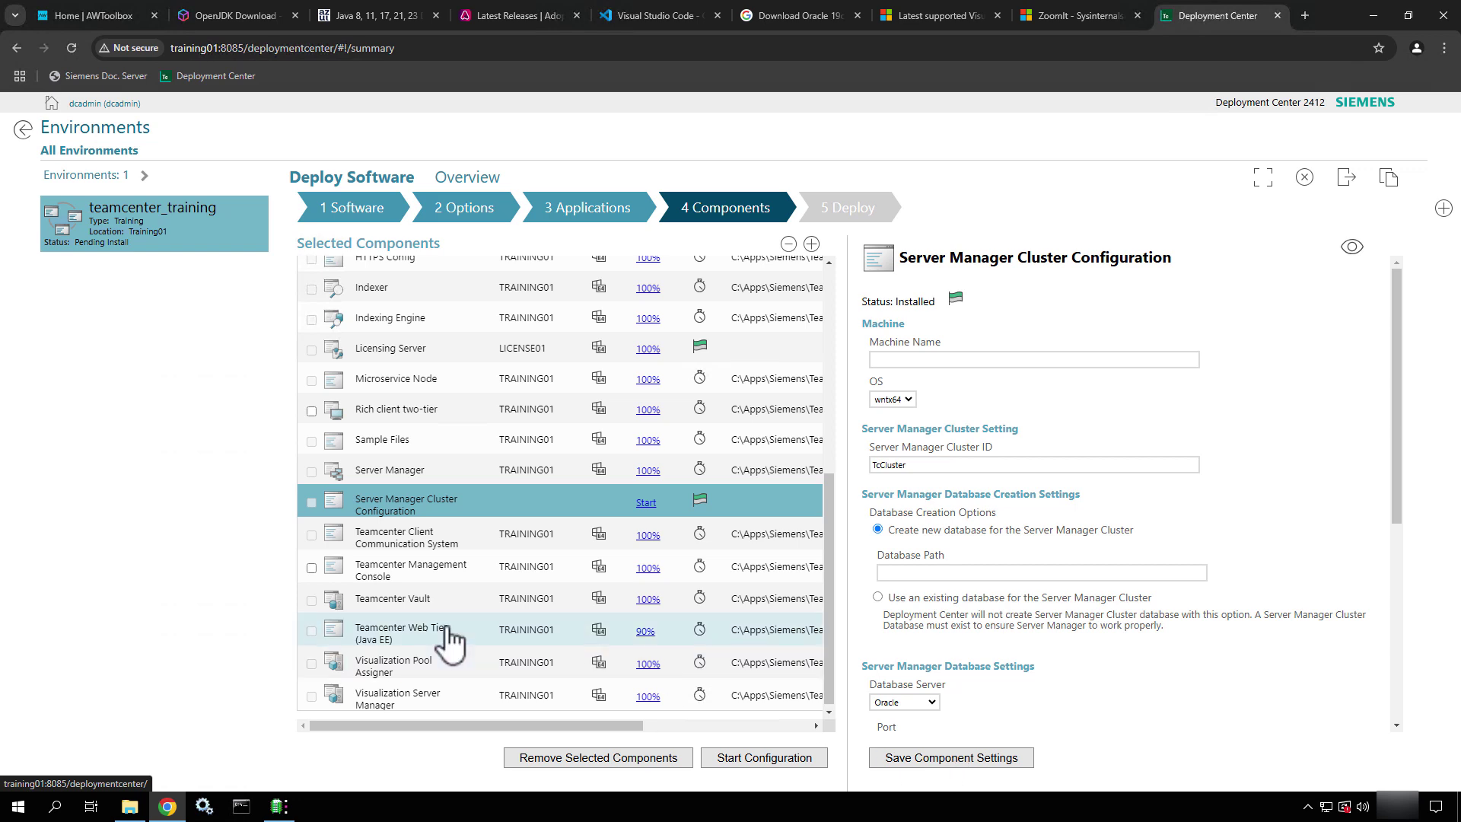
{"action": "scroll", "coordinate": [578, 689], "scroll_direction": "down", "scroll_amount": 1}
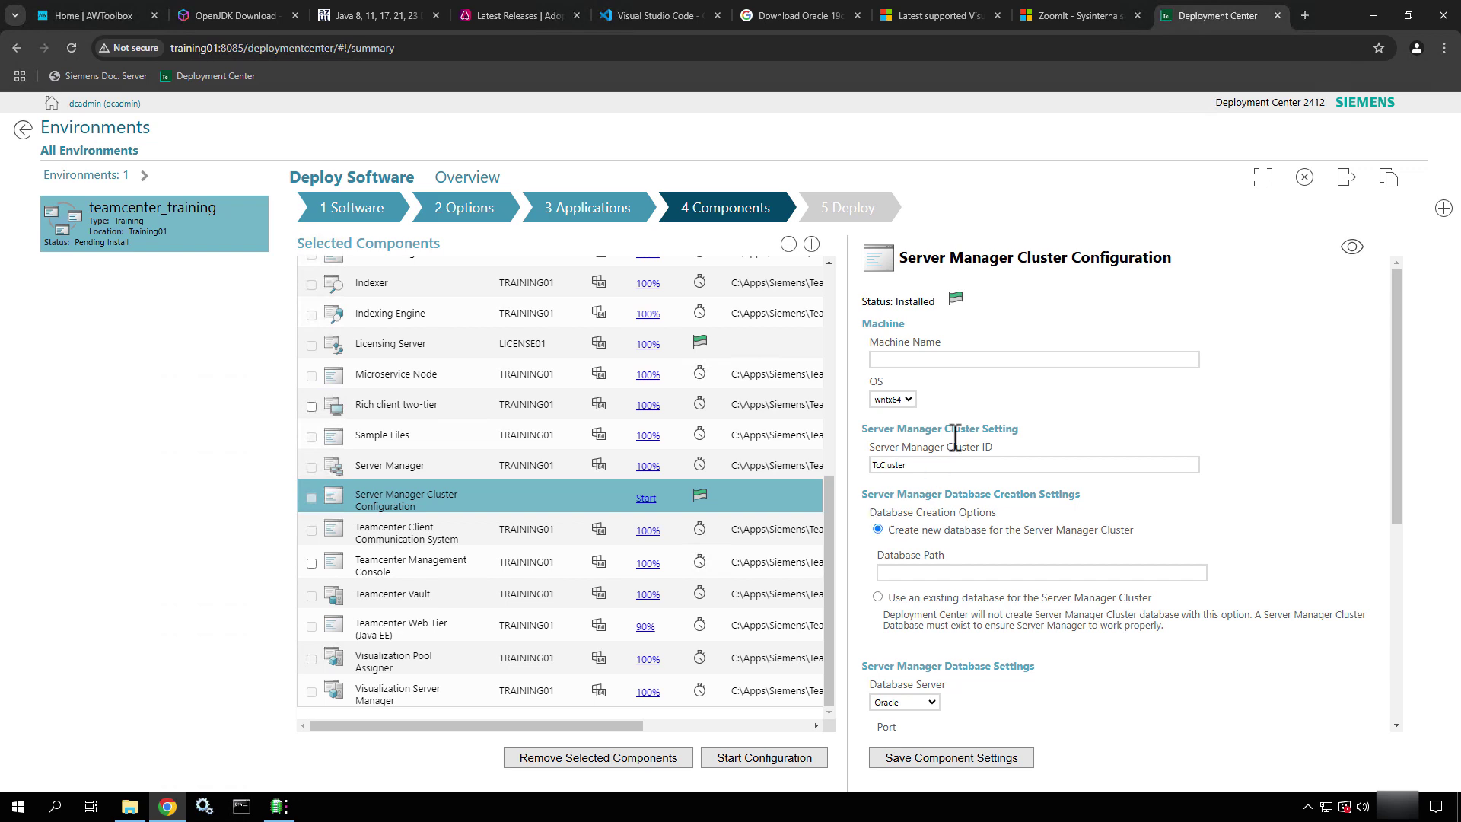
{"action": "left_click", "coordinate": [1028, 360]}
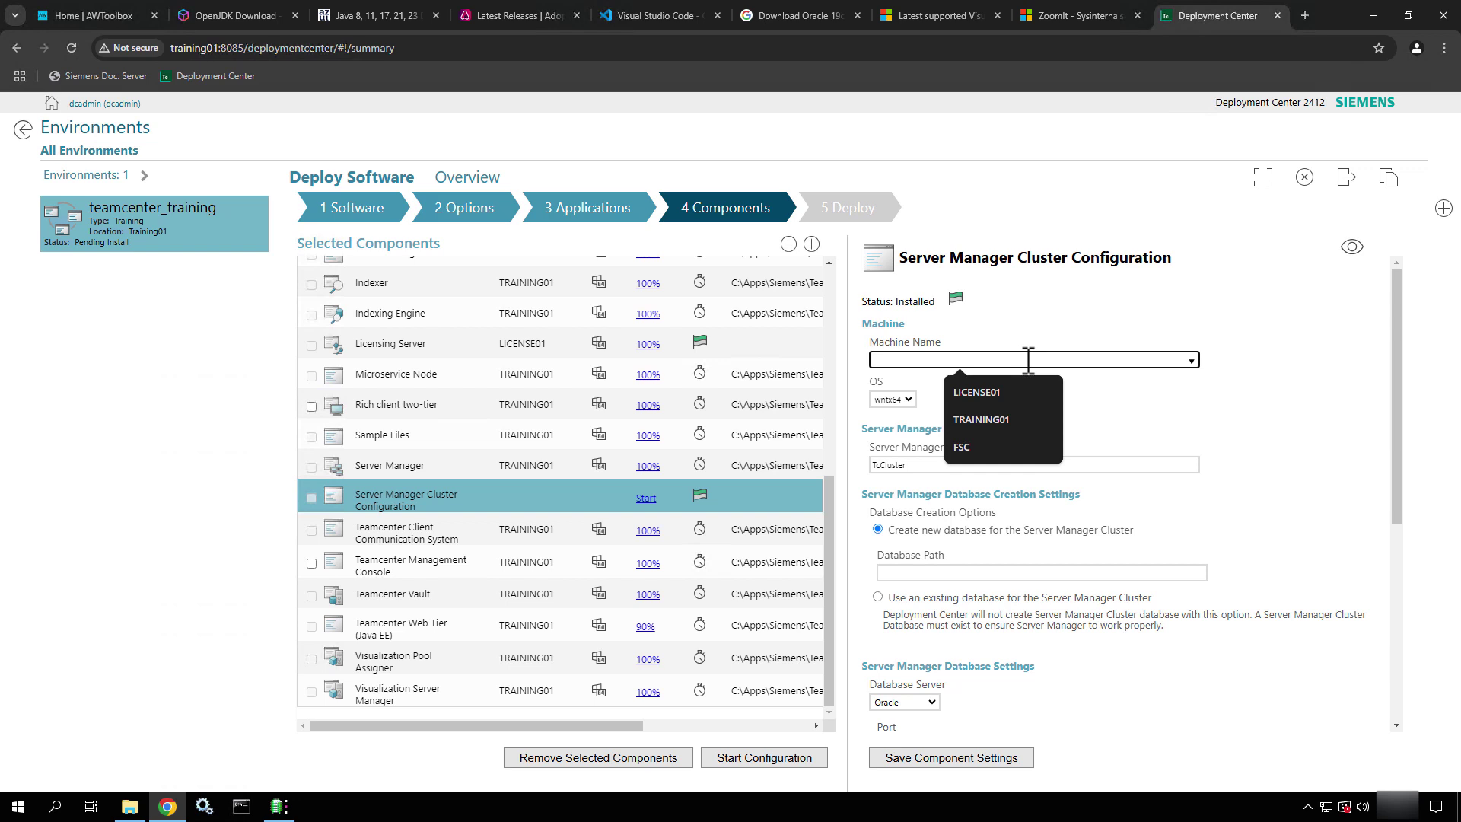
{"action": "left_click", "coordinate": [995, 421]}
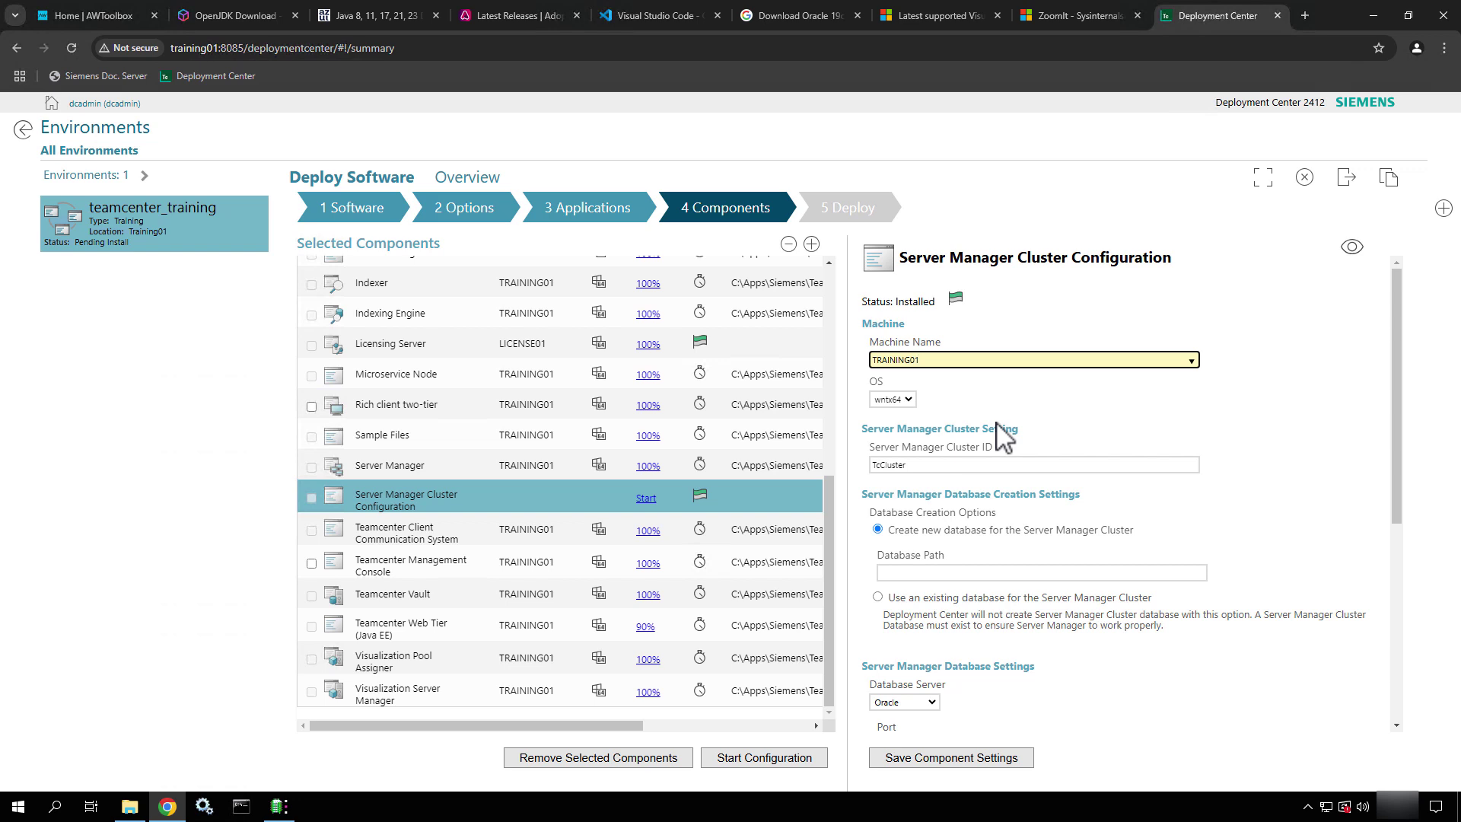
{"action": "left_click", "coordinate": [974, 465]}
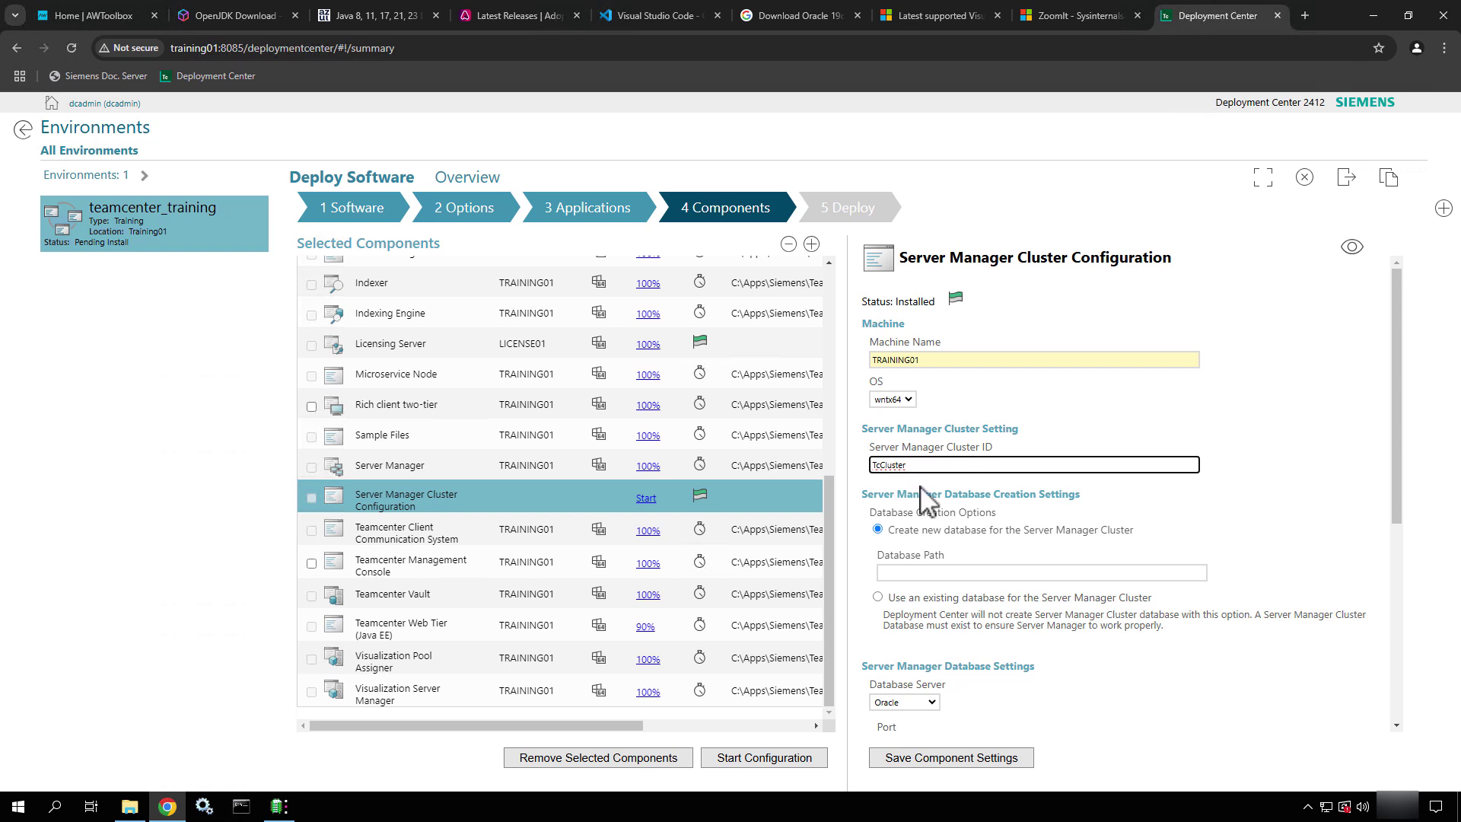
{"action": "scroll", "coordinate": [927, 500], "scroll_direction": "down", "scroll_amount": 2}
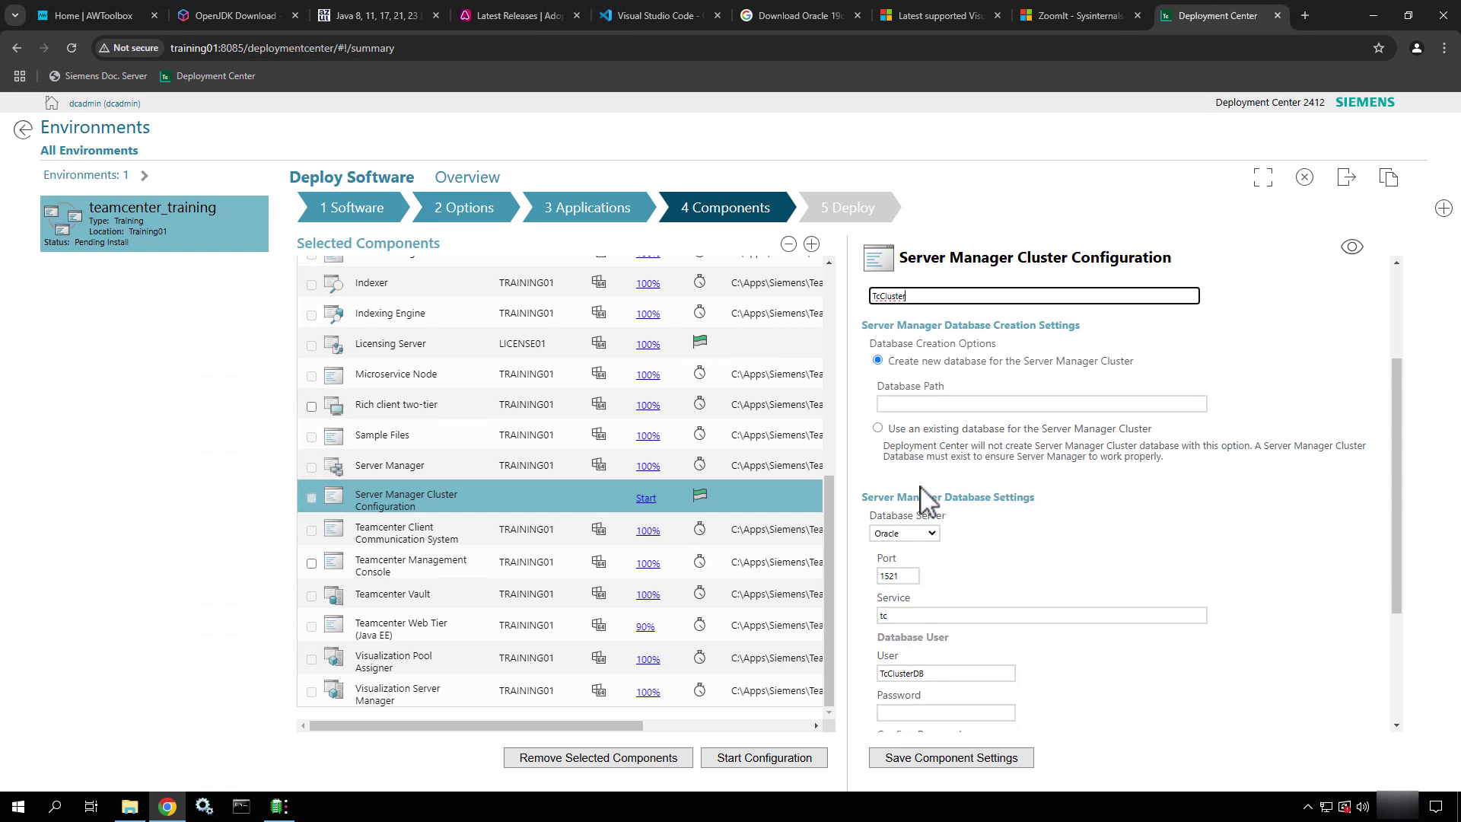
{"action": "left_click", "coordinate": [900, 404]}
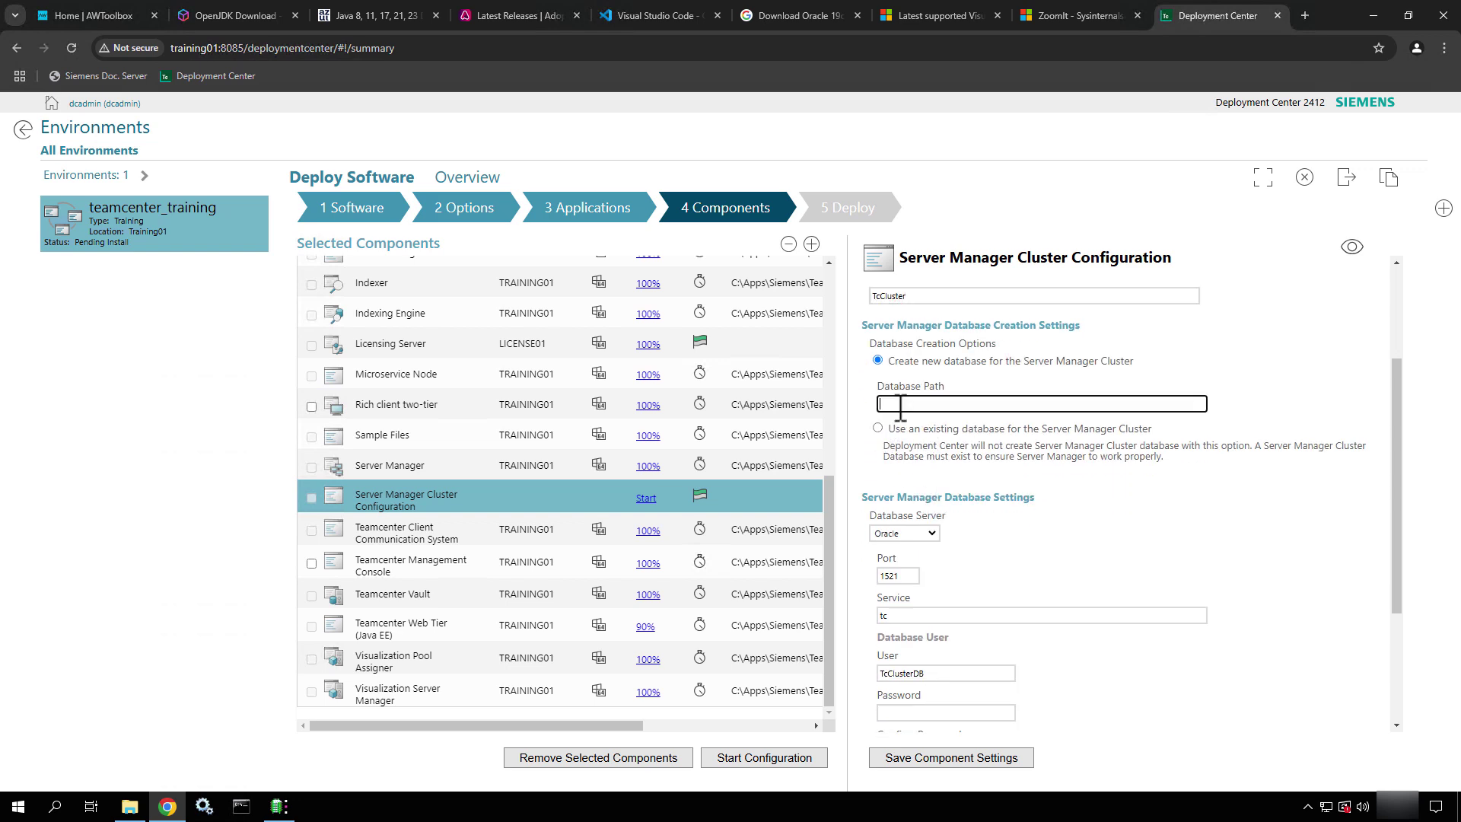
Paste C:\apps\Oracle\Server\oradata\TC from File Explorer as the cluster's new database path
{"action": "left_click", "coordinate": [139, 811]}
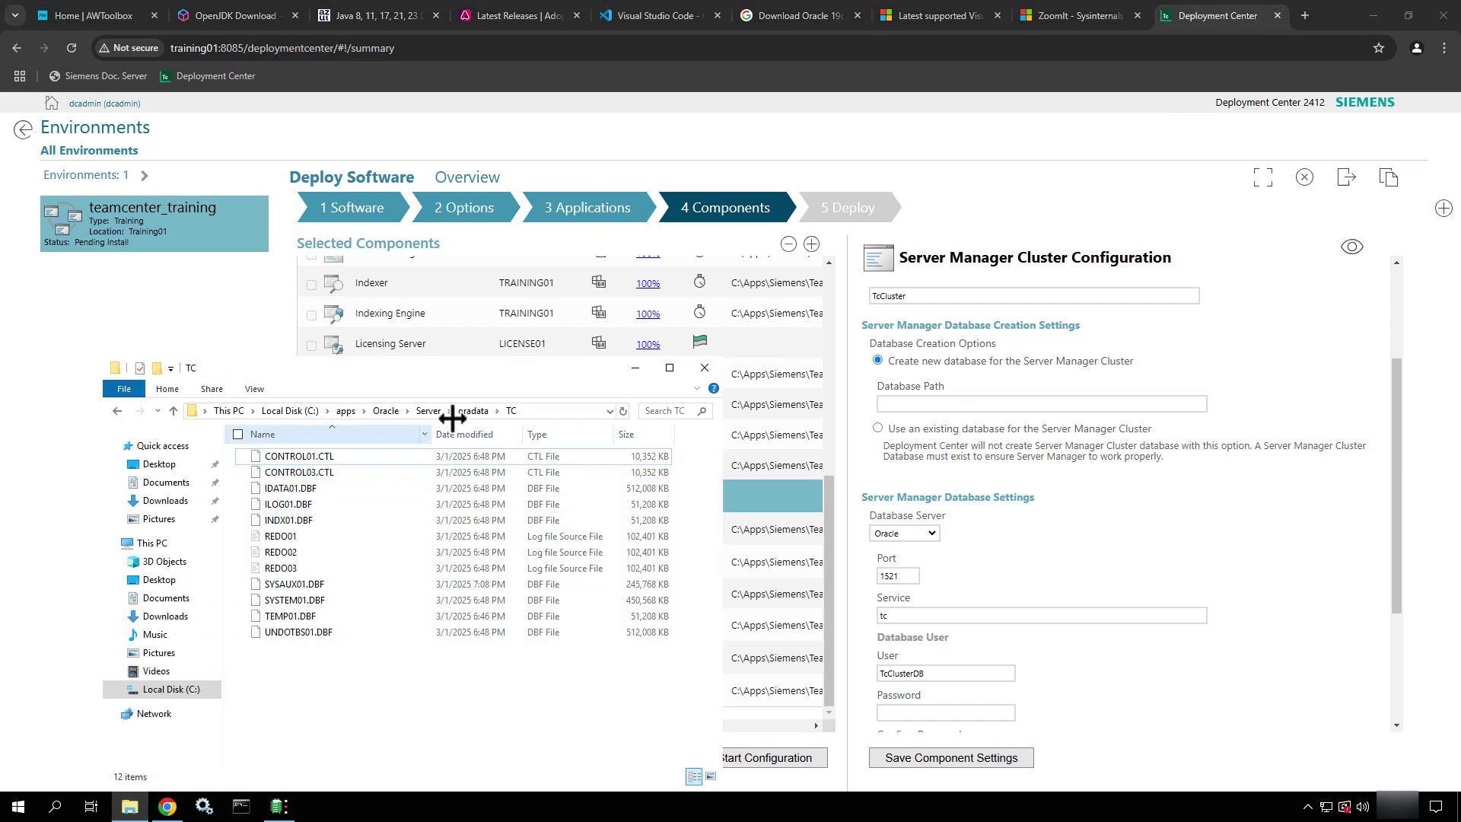
{"action": "left_click", "coordinate": [545, 417]}
{"action": "key", "text": "ctrl+c"}
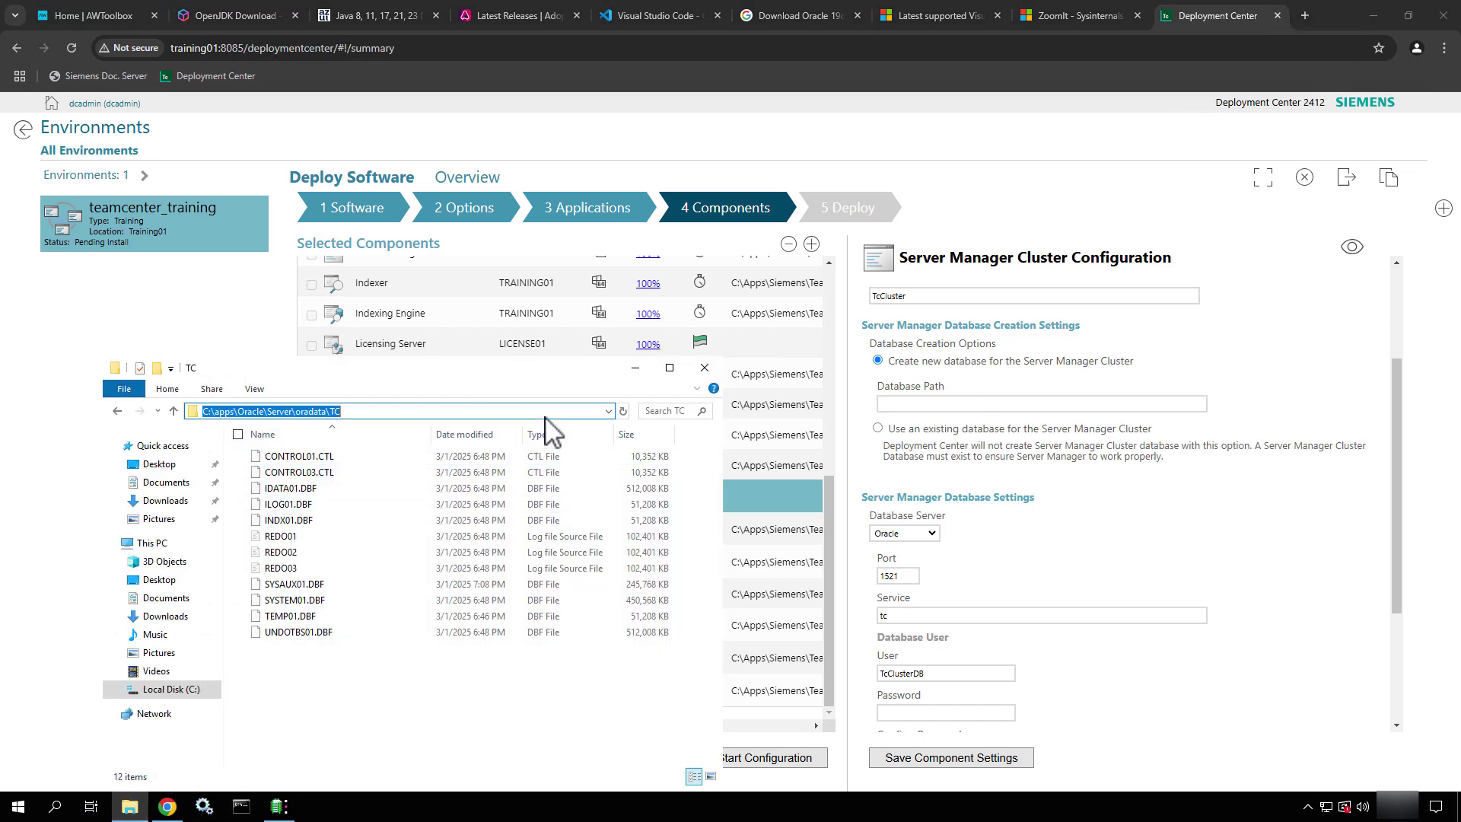
{"action": "left_click", "coordinate": [1028, 405]}
{"action": "key", "text": "ctrl+v"}
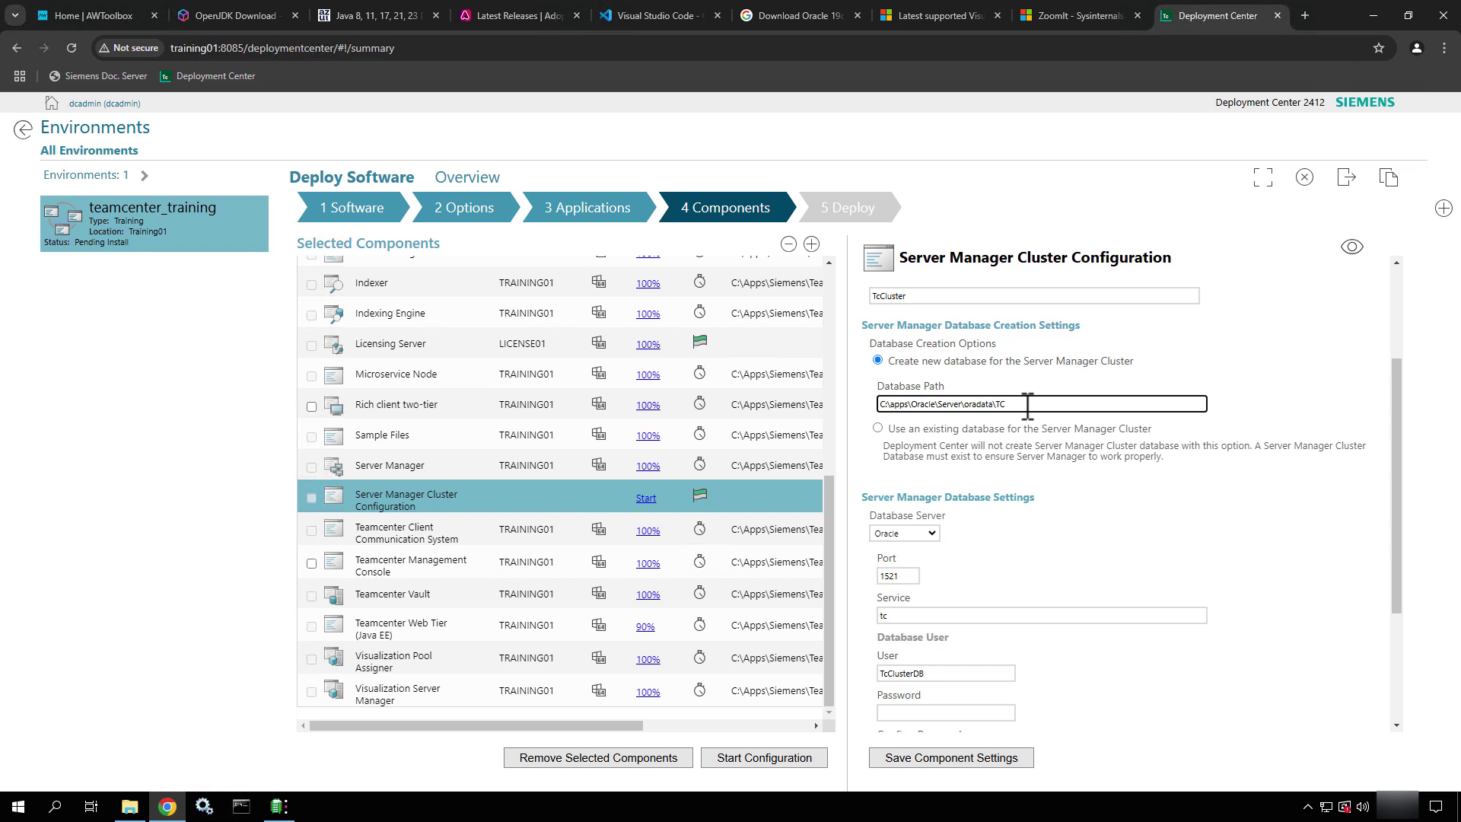
{"action": "left_click", "coordinate": [1323, 375]}
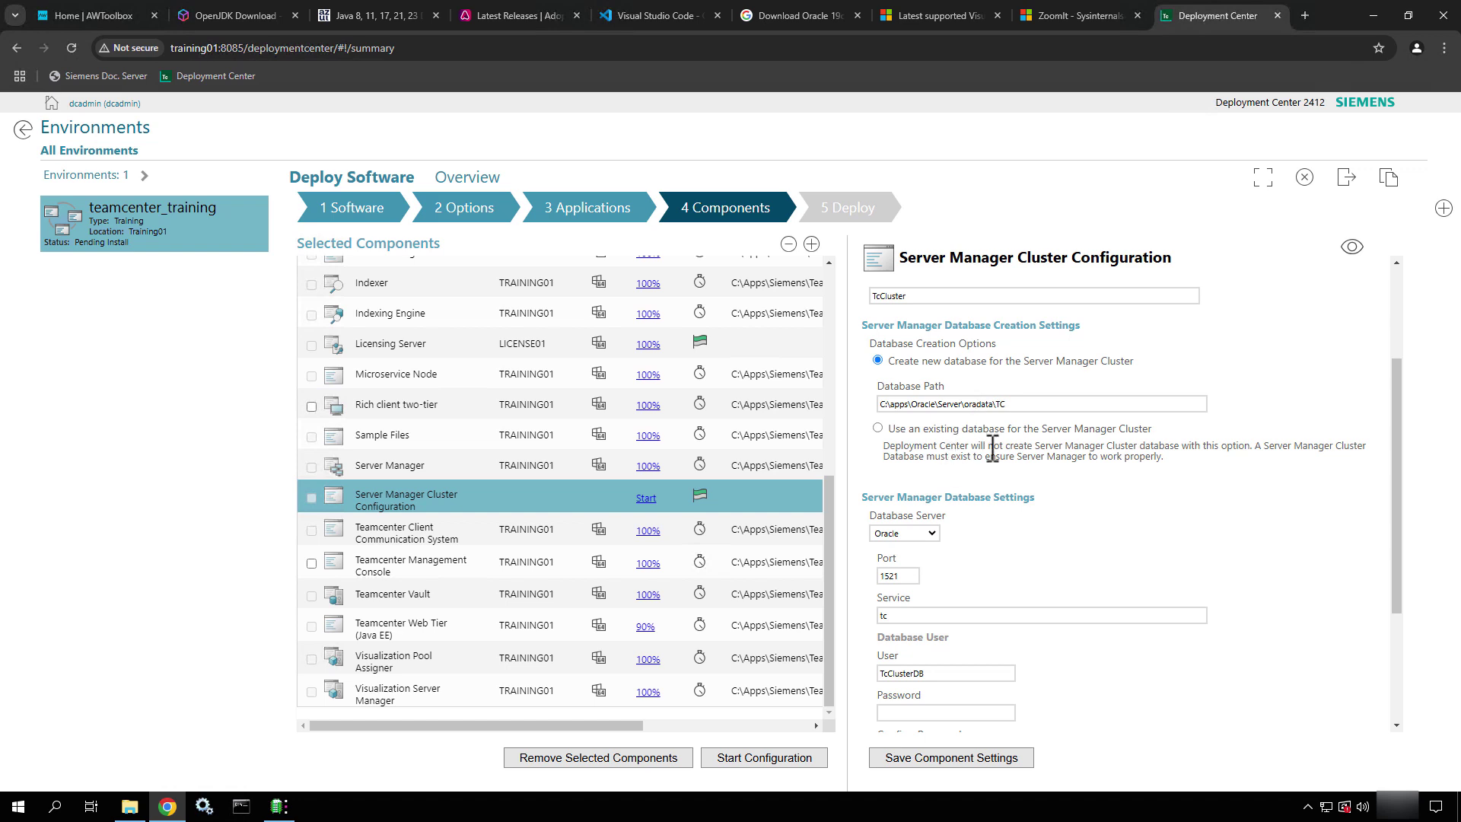
{"action": "scroll", "coordinate": [992, 448], "scroll_direction": "down", "scroll_amount": 1}
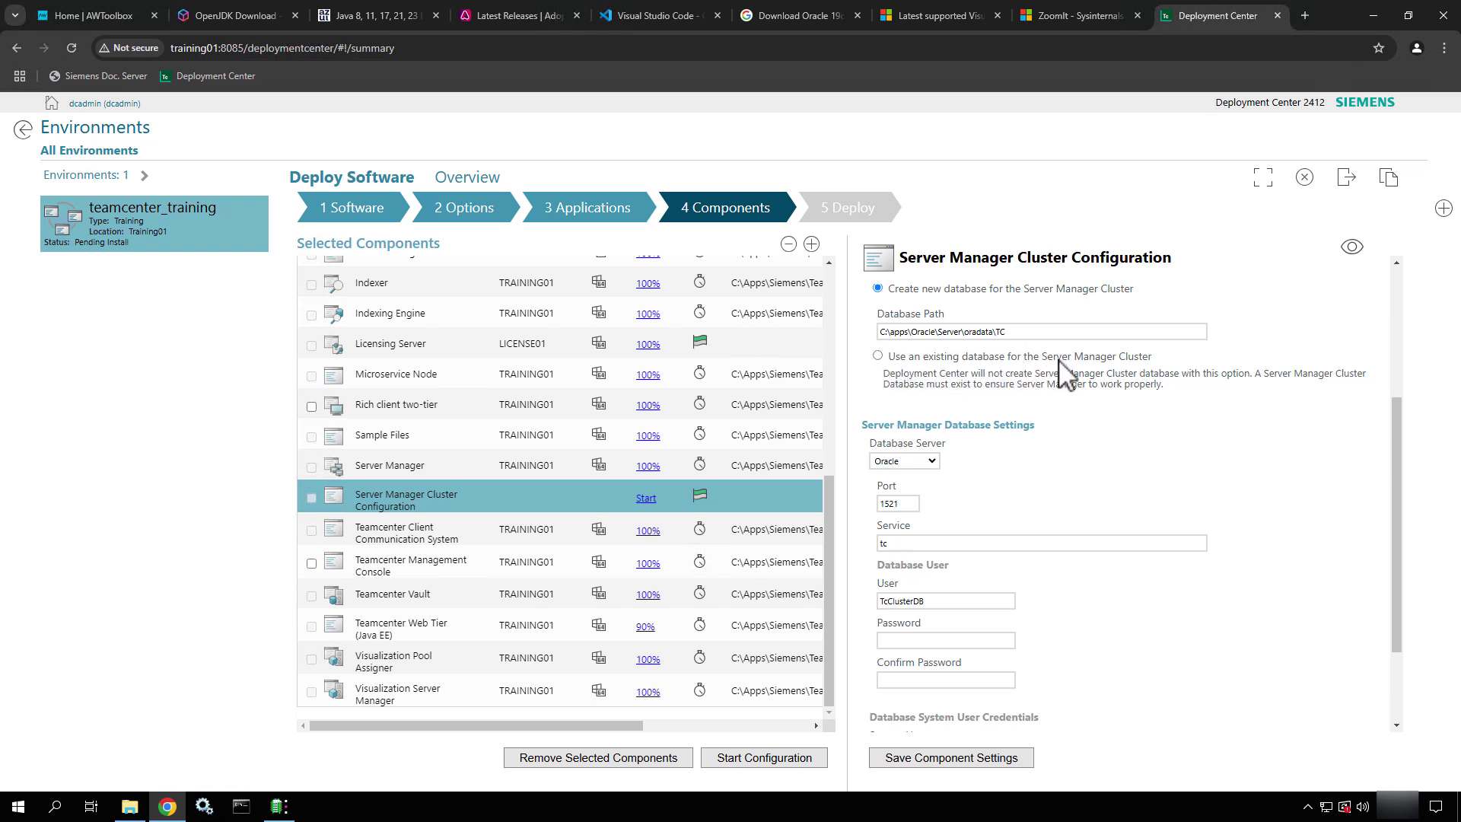
Enter and confirm the password for database user TcClusterDB
{"action": "scroll", "coordinate": [1006, 483], "scroll_direction": "down", "scroll_amount": 2}
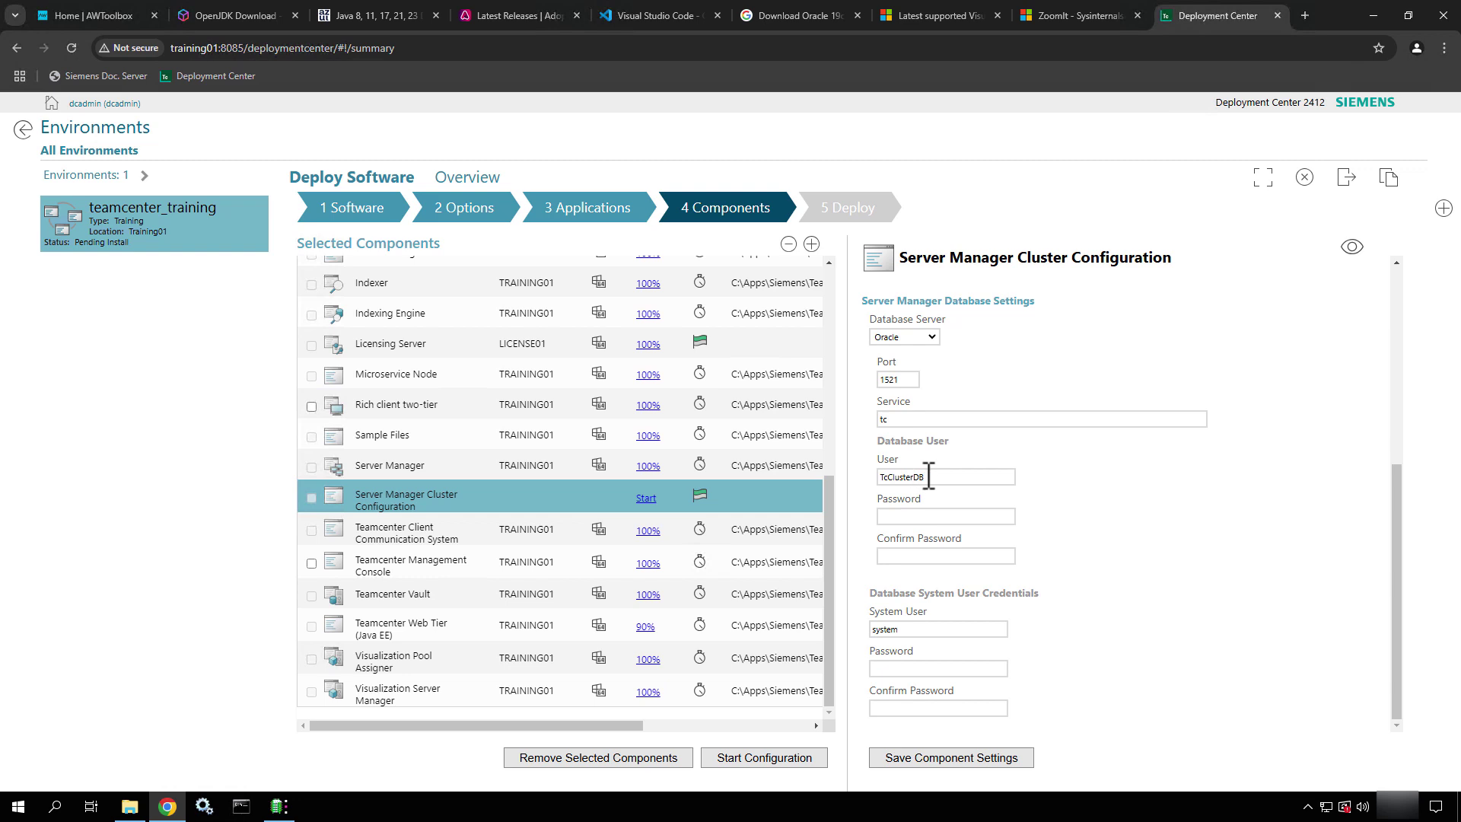
{"action": "left_click_drag", "start_coordinate": [930, 477], "coordinate": [883, 478]}
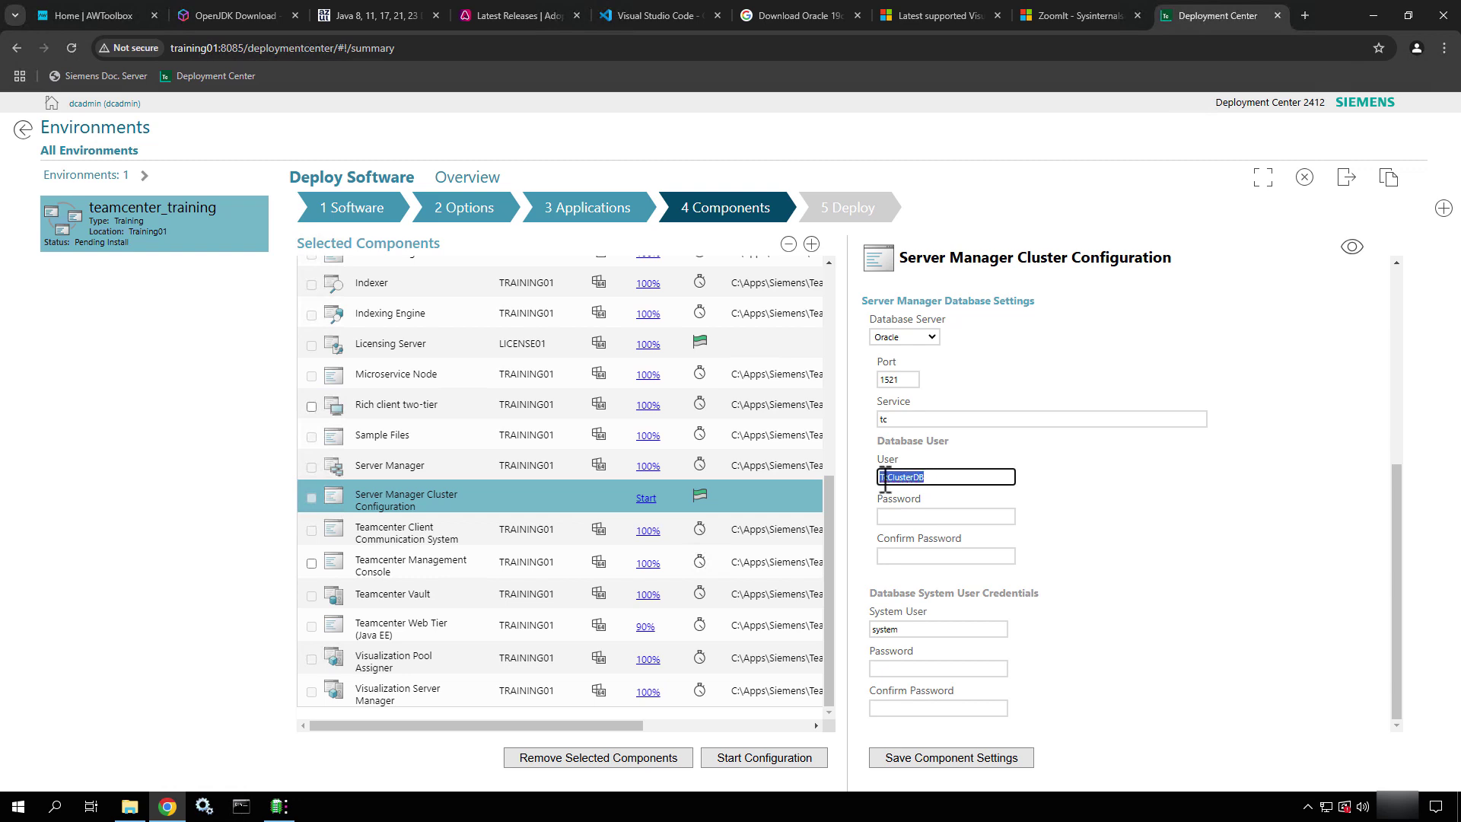
{"action": "left_click", "coordinate": [947, 513]}
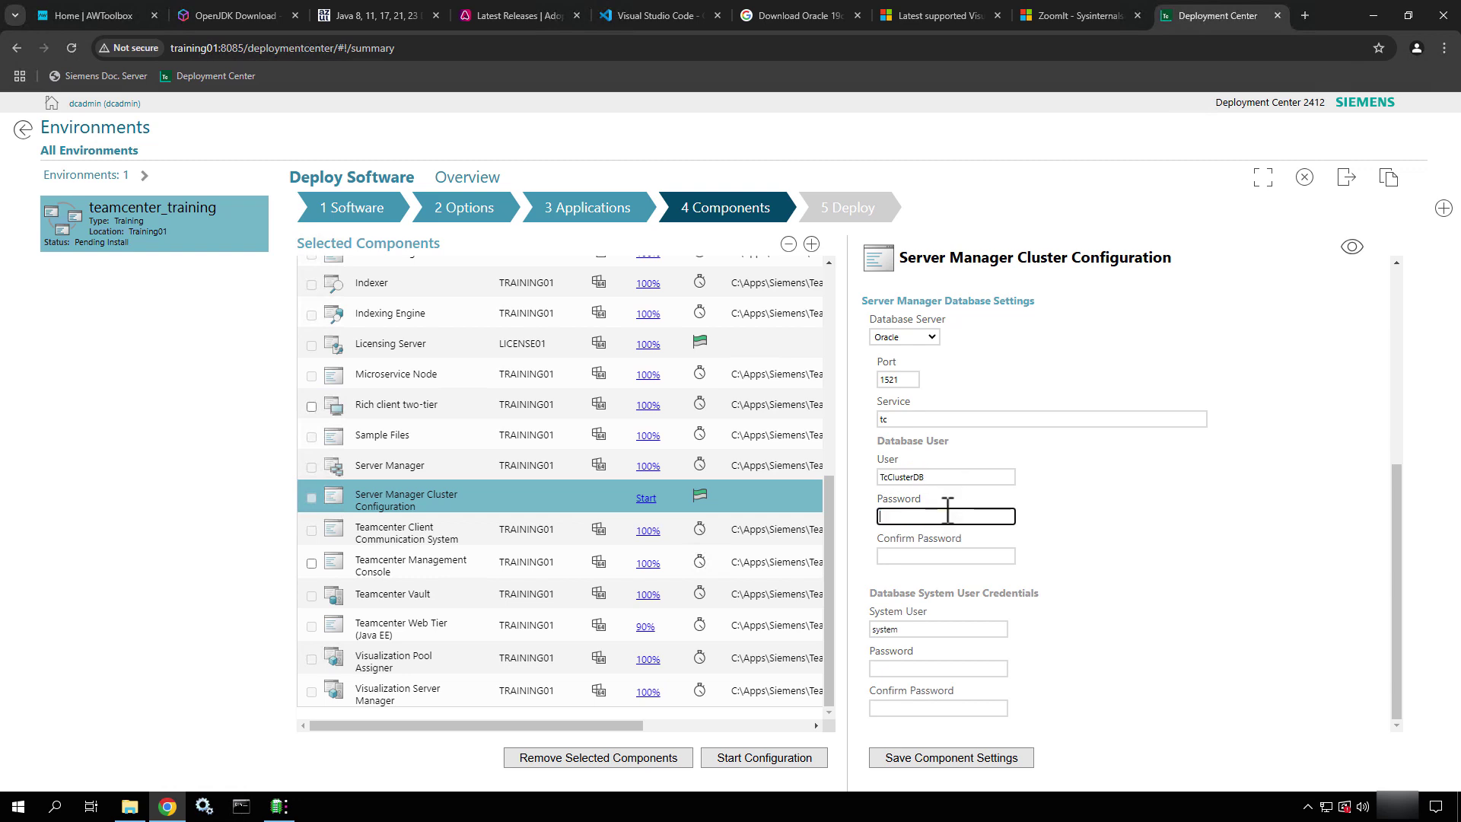
{"action": "type", "text": "infodba"}
{"action": "key", "text": "Tab"}
{"action": "type", "text": "infod"}
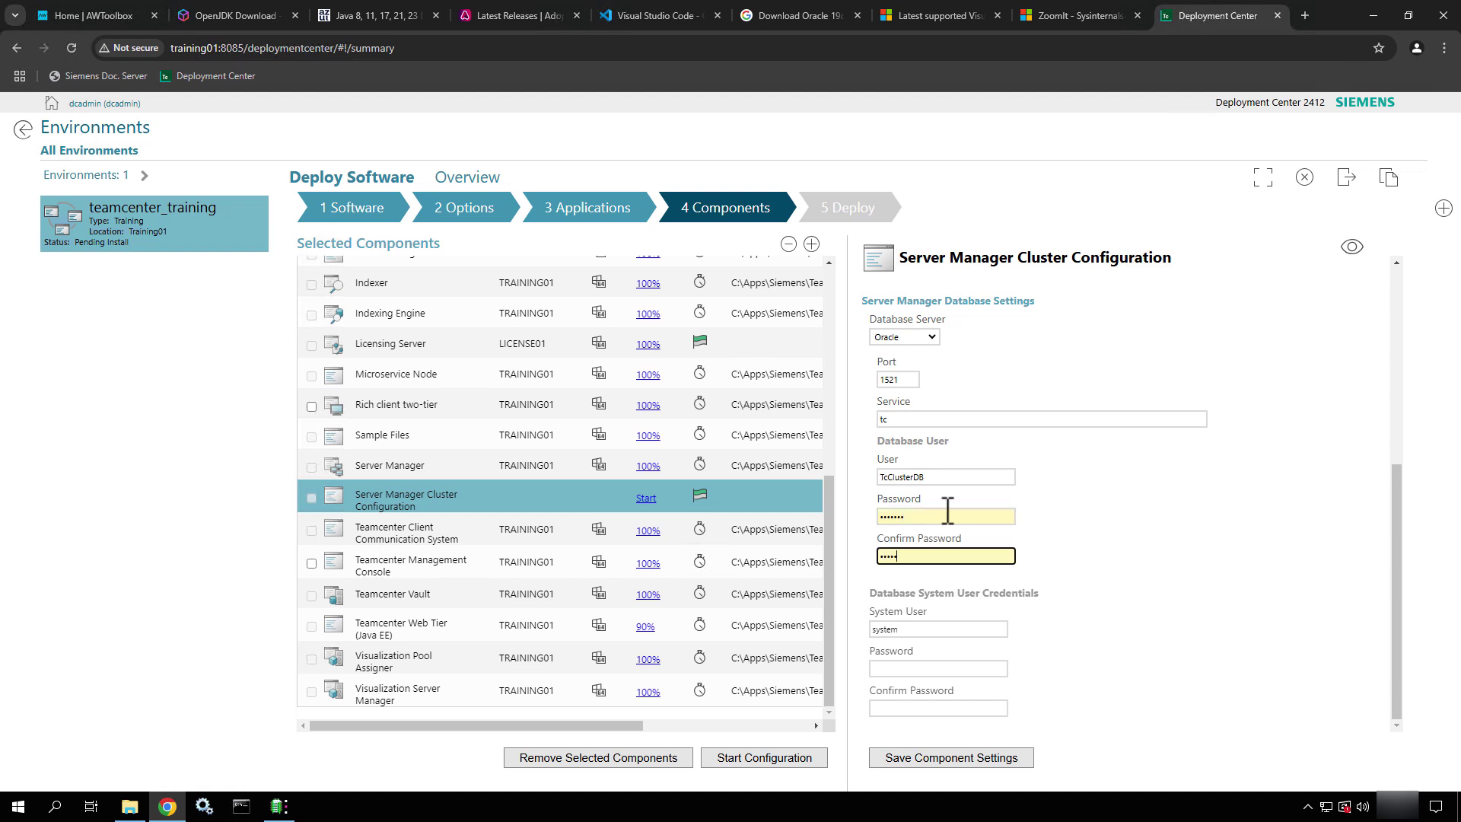
{"action": "type", "text": "ba"}
{"action": "left_click", "coordinate": [986, 481]}
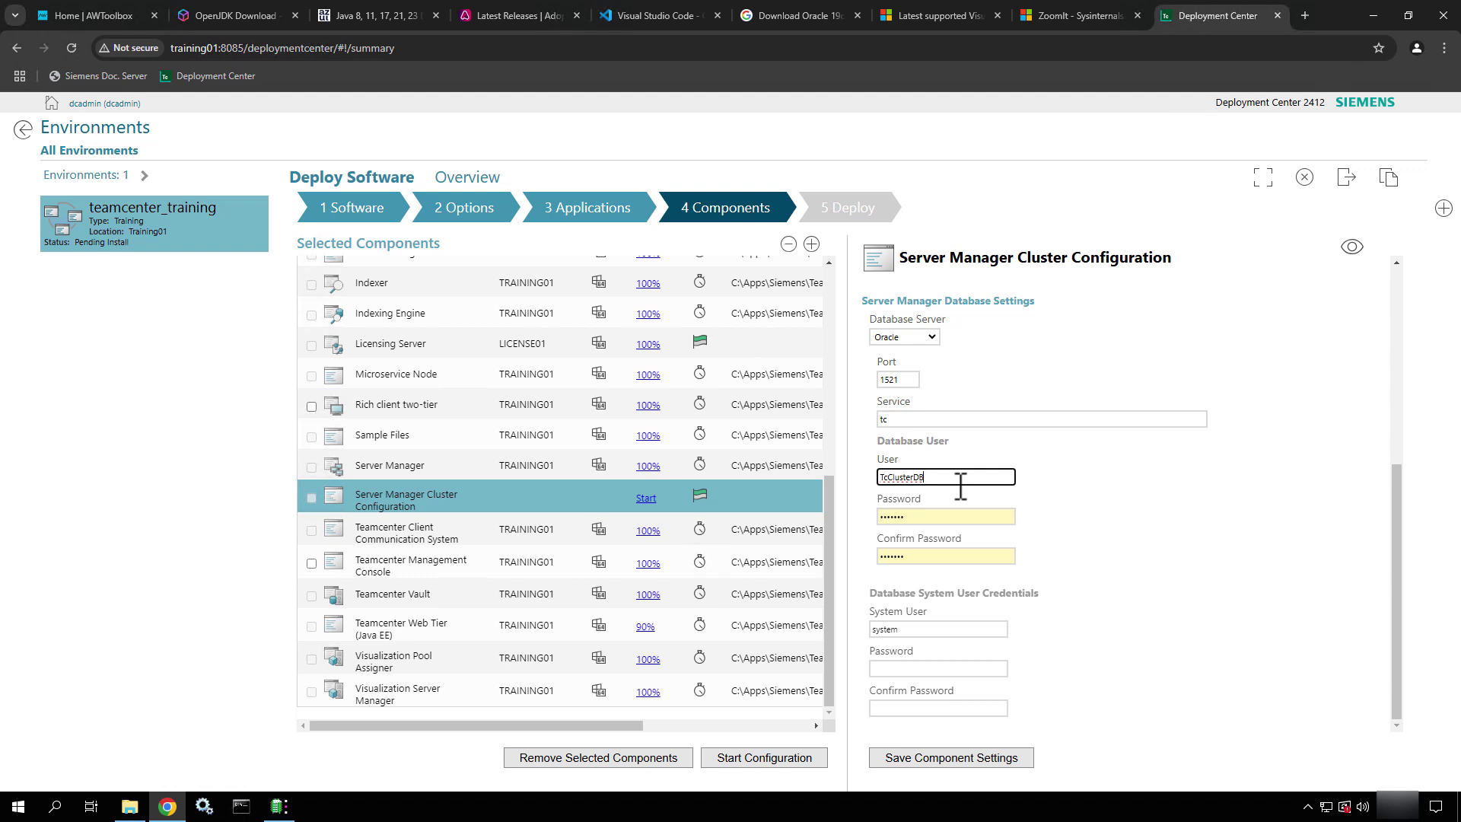
Enter and confirm the system user's password, then save the Server Manager Cluster settings
{"action": "left_click", "coordinate": [922, 669]}
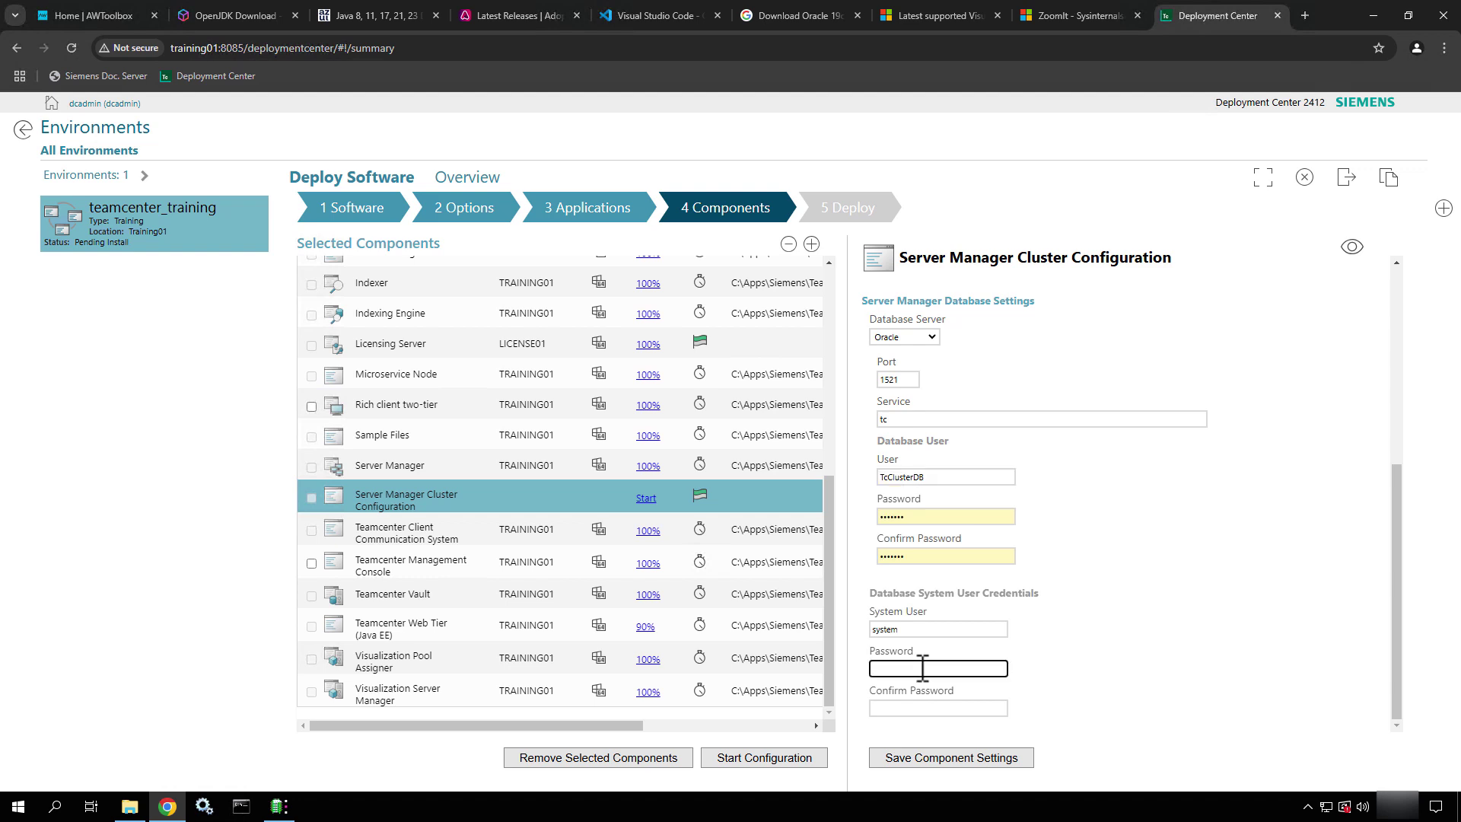
{"action": "type", "text": "manager"}
{"action": "key", "text": "Tab"}
{"action": "type", "text": "man"}
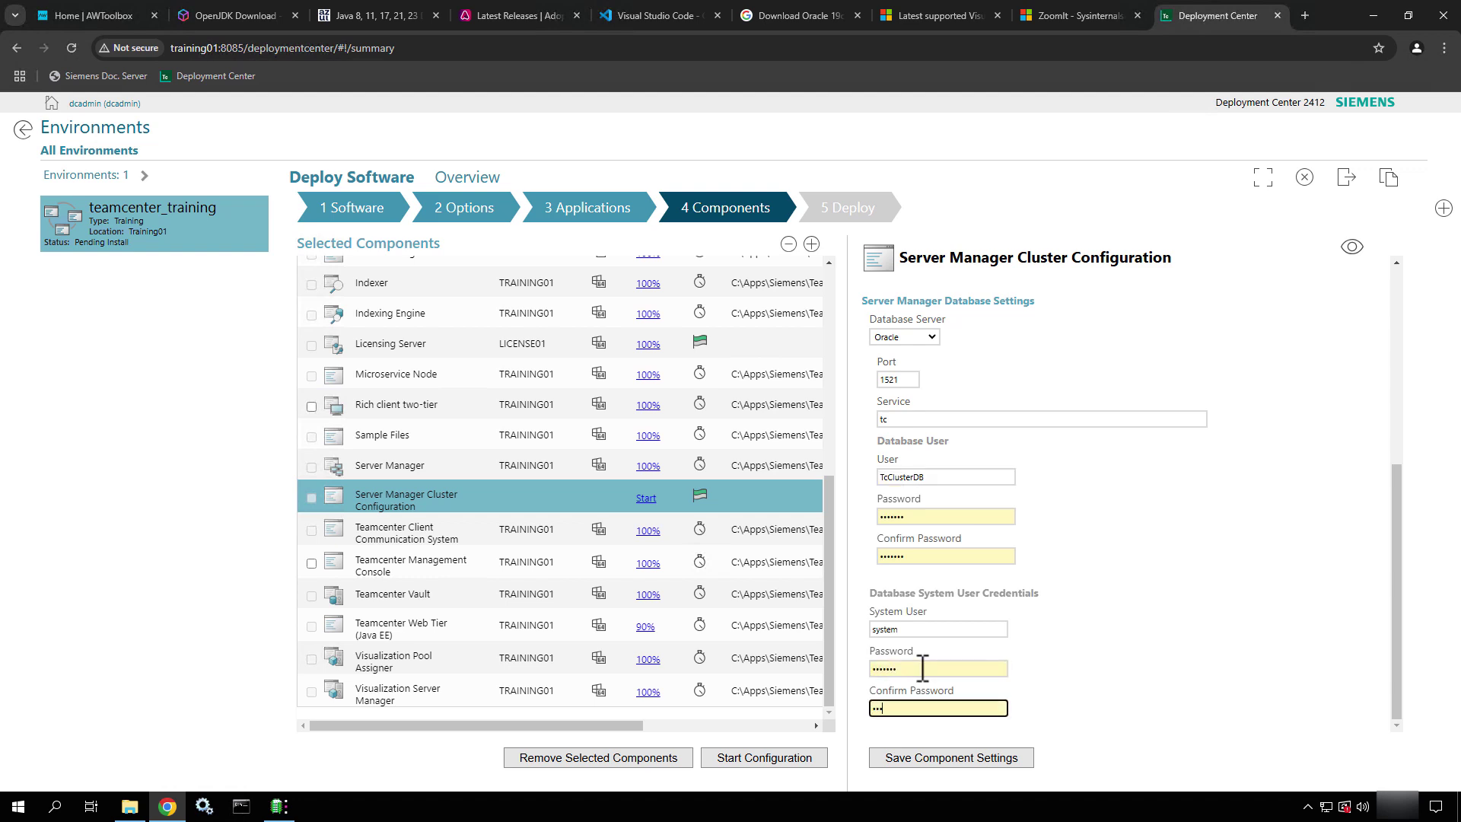
{"action": "type", "text": "ager"}
{"action": "key", "text": "BackSpace"}
{"action": "key", "text": "BackSpace"}
{"action": "key", "text": "BackSpace"}
{"action": "key", "text": "BackSpace"}
{"action": "key", "text": "BackSpace"}
{"action": "key", "text": "BackSpace"}
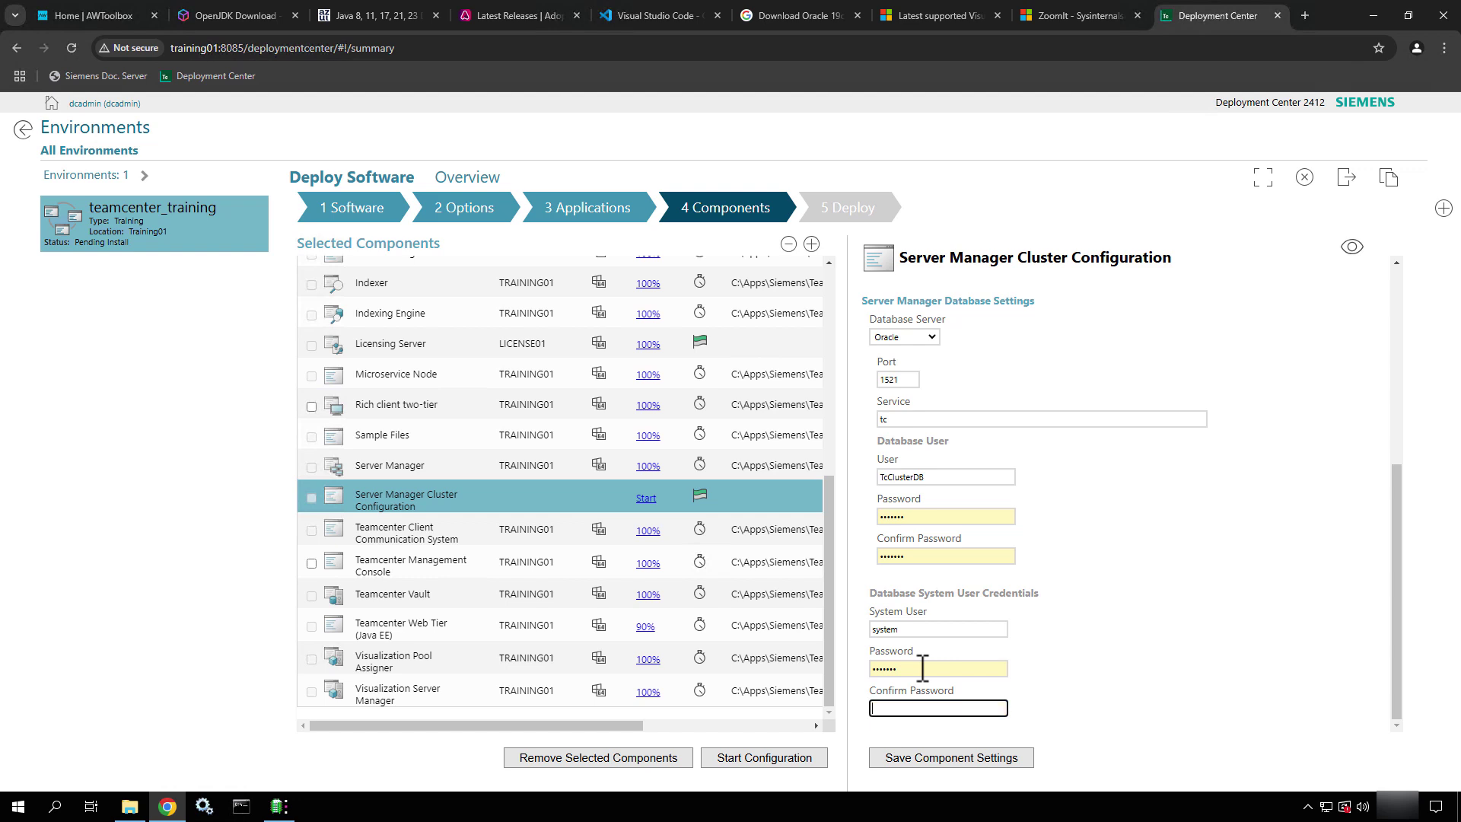
{"action": "type", "text": "manager"}
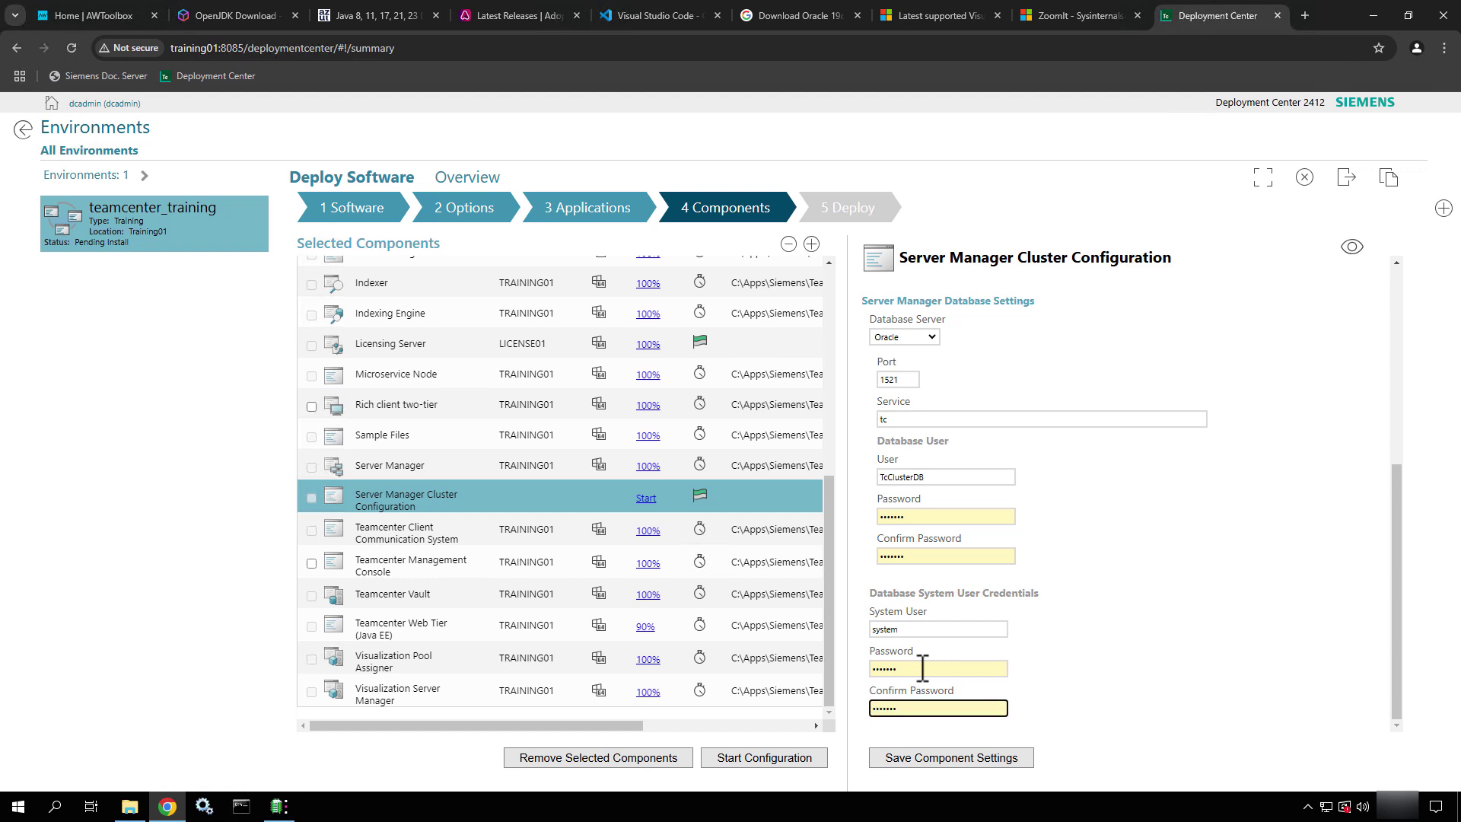
{"action": "left_click", "coordinate": [1352, 248]}
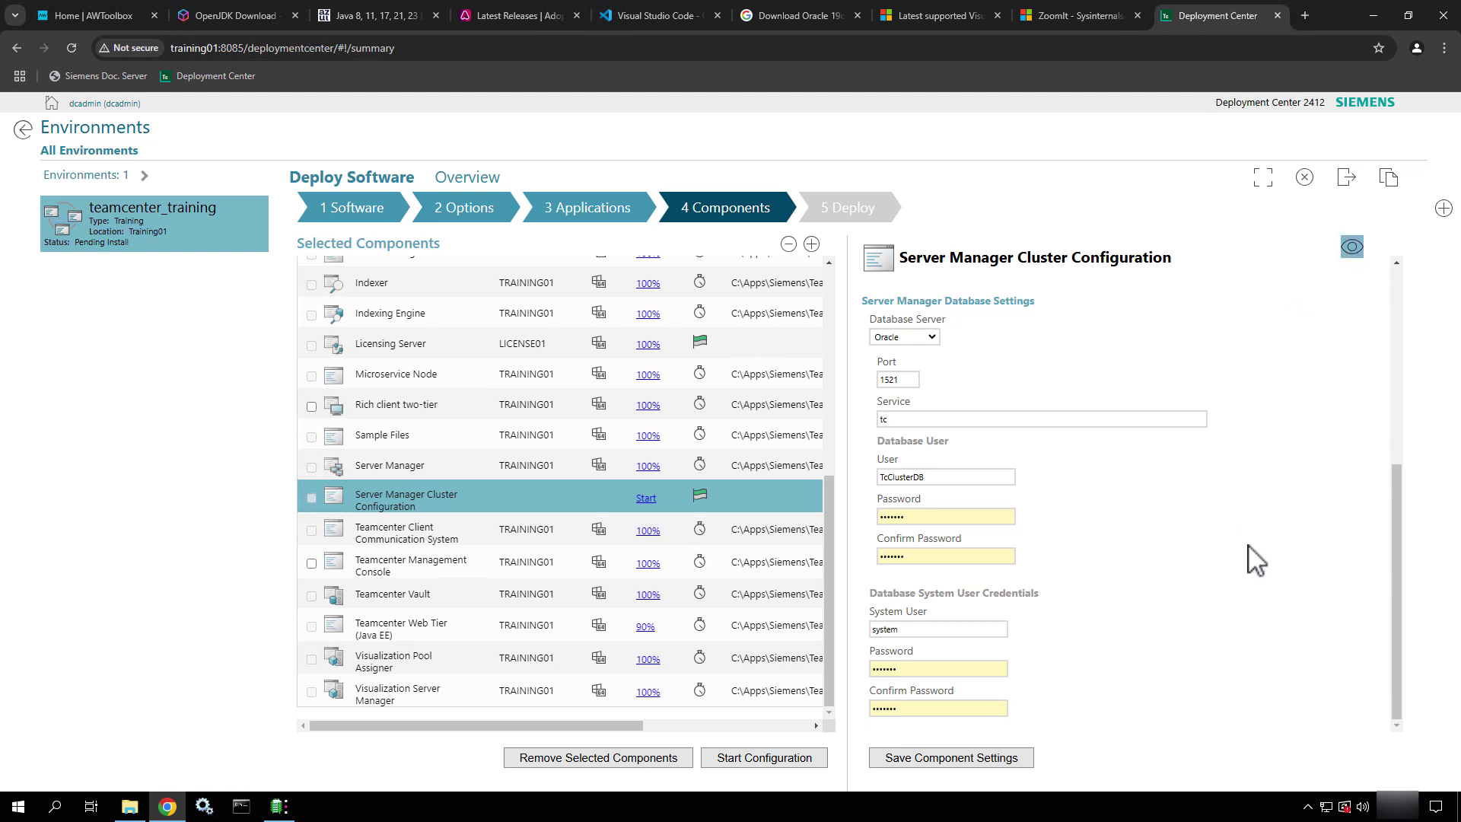
{"action": "left_click", "coordinate": [960, 765]}
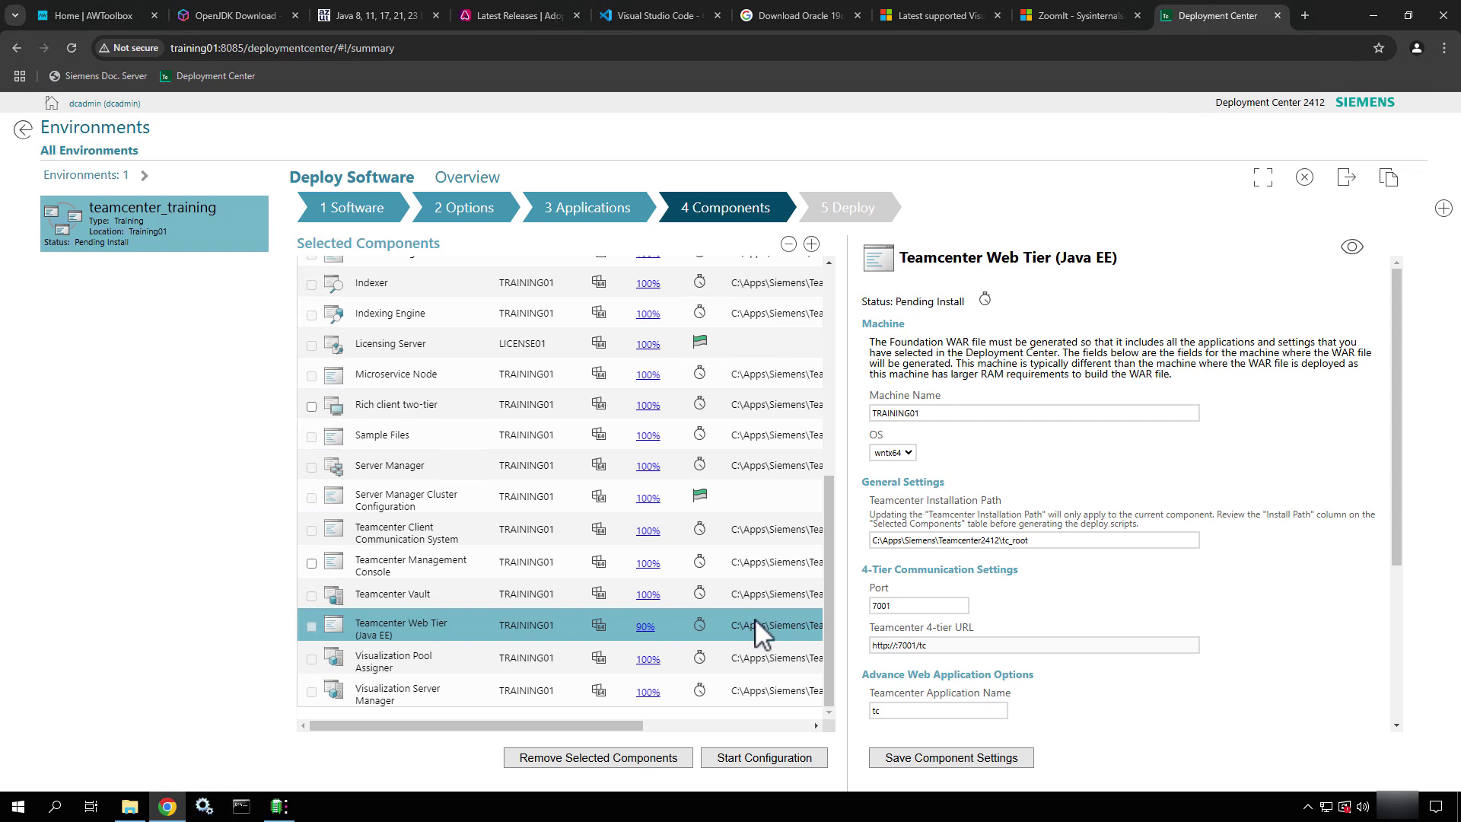
Change the Web Tier port to 8080, making the 4-tier URL end in :8080/tc
{"action": "scroll", "coordinate": [1016, 445], "scroll_direction": "down", "scroll_amount": 1}
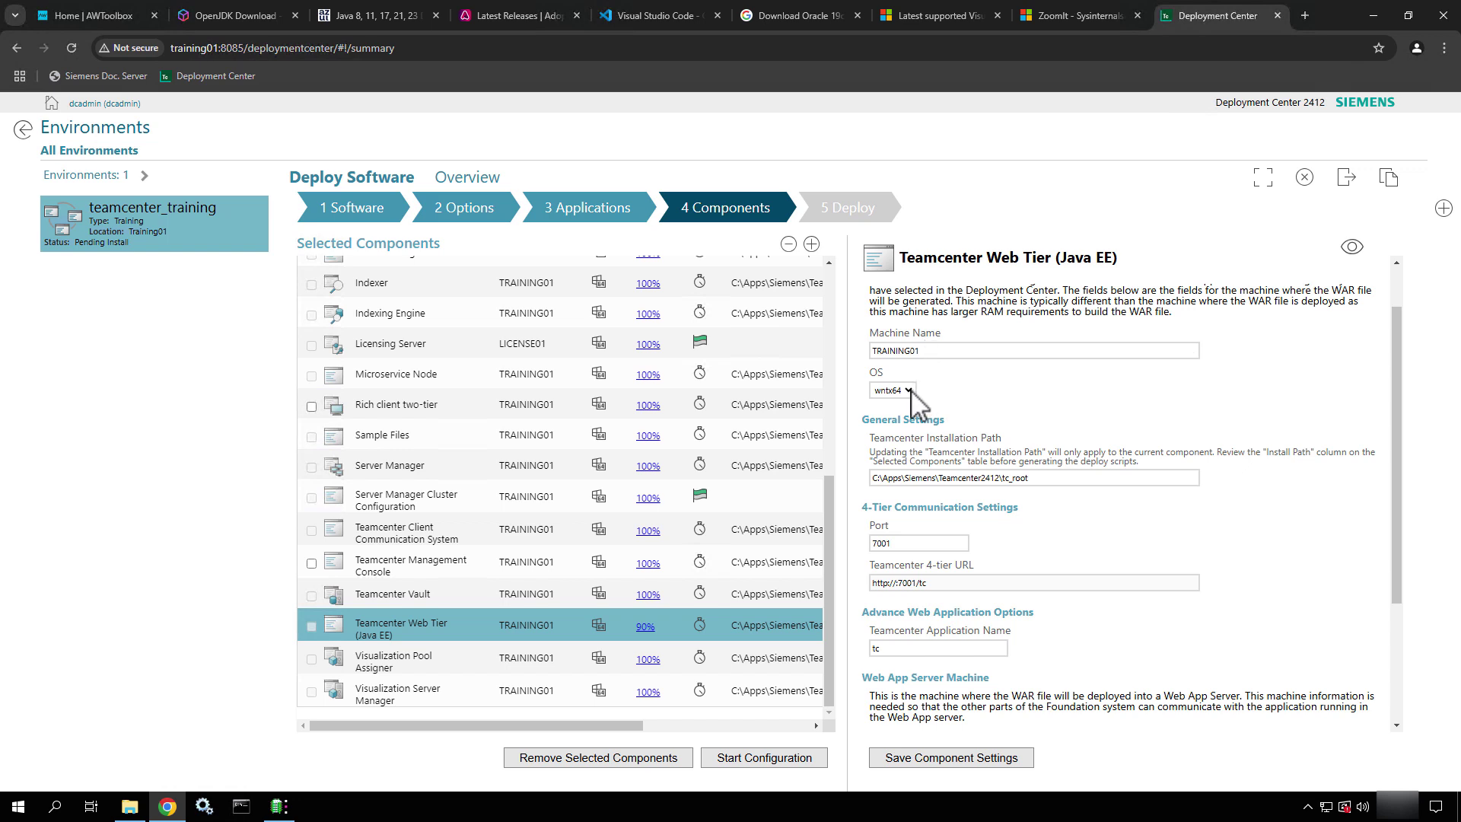
{"action": "left_click_drag", "start_coordinate": [1044, 480], "coordinate": [868, 481]}
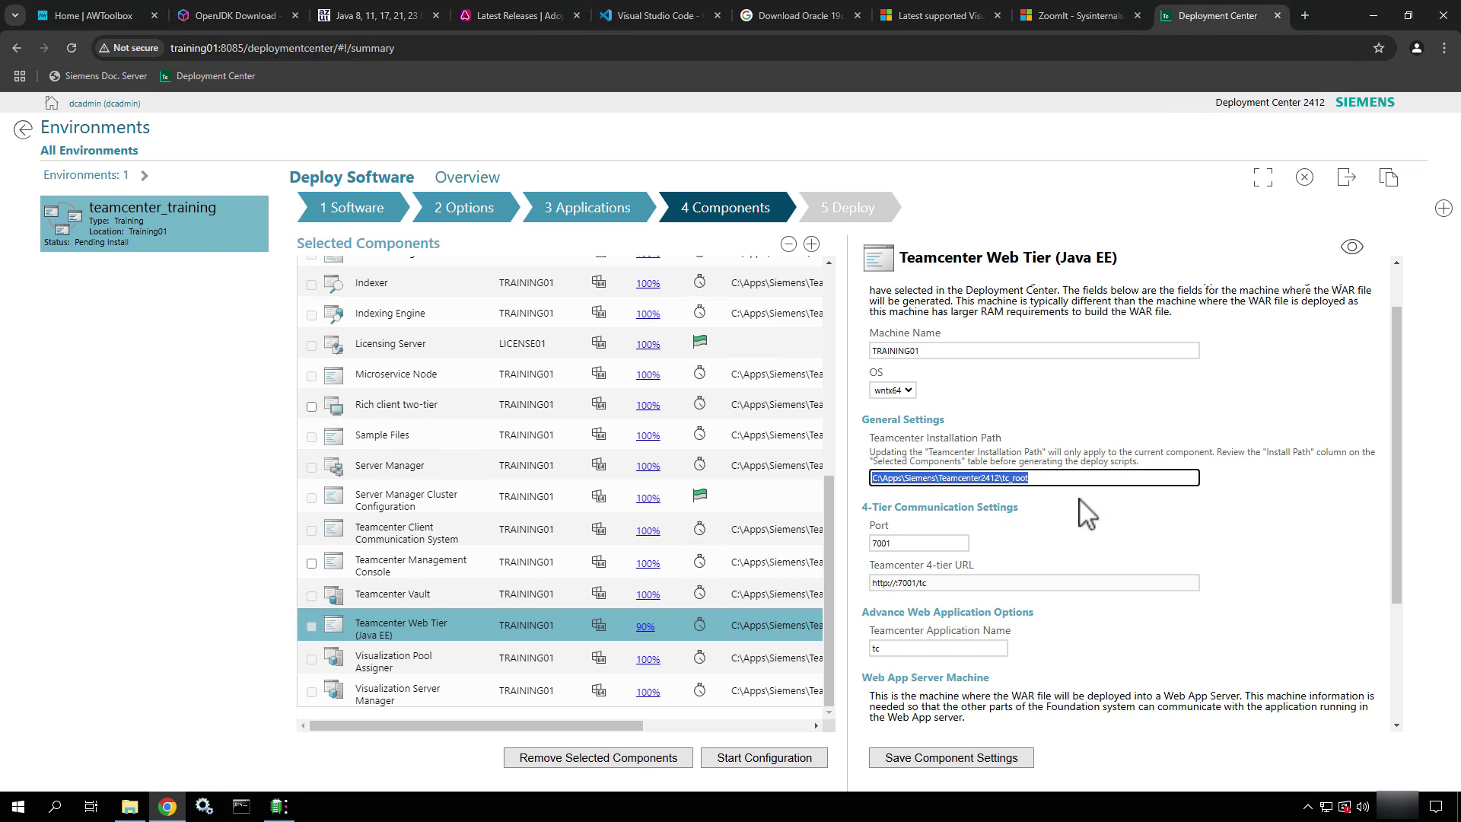
{"action": "scroll", "coordinate": [1087, 514], "scroll_direction": "down", "scroll_amount": 1}
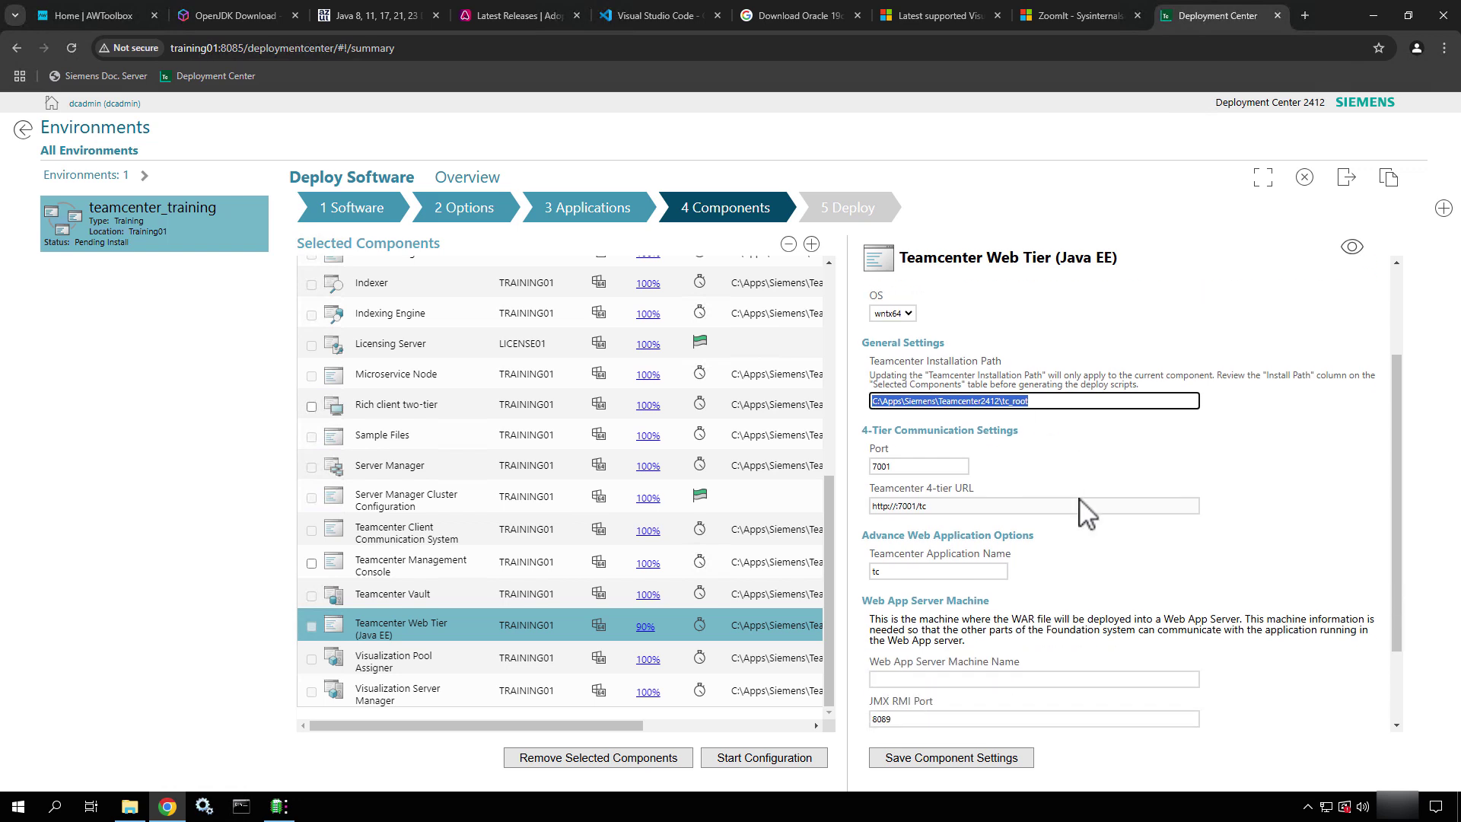
{"action": "left_click", "coordinate": [929, 454]}
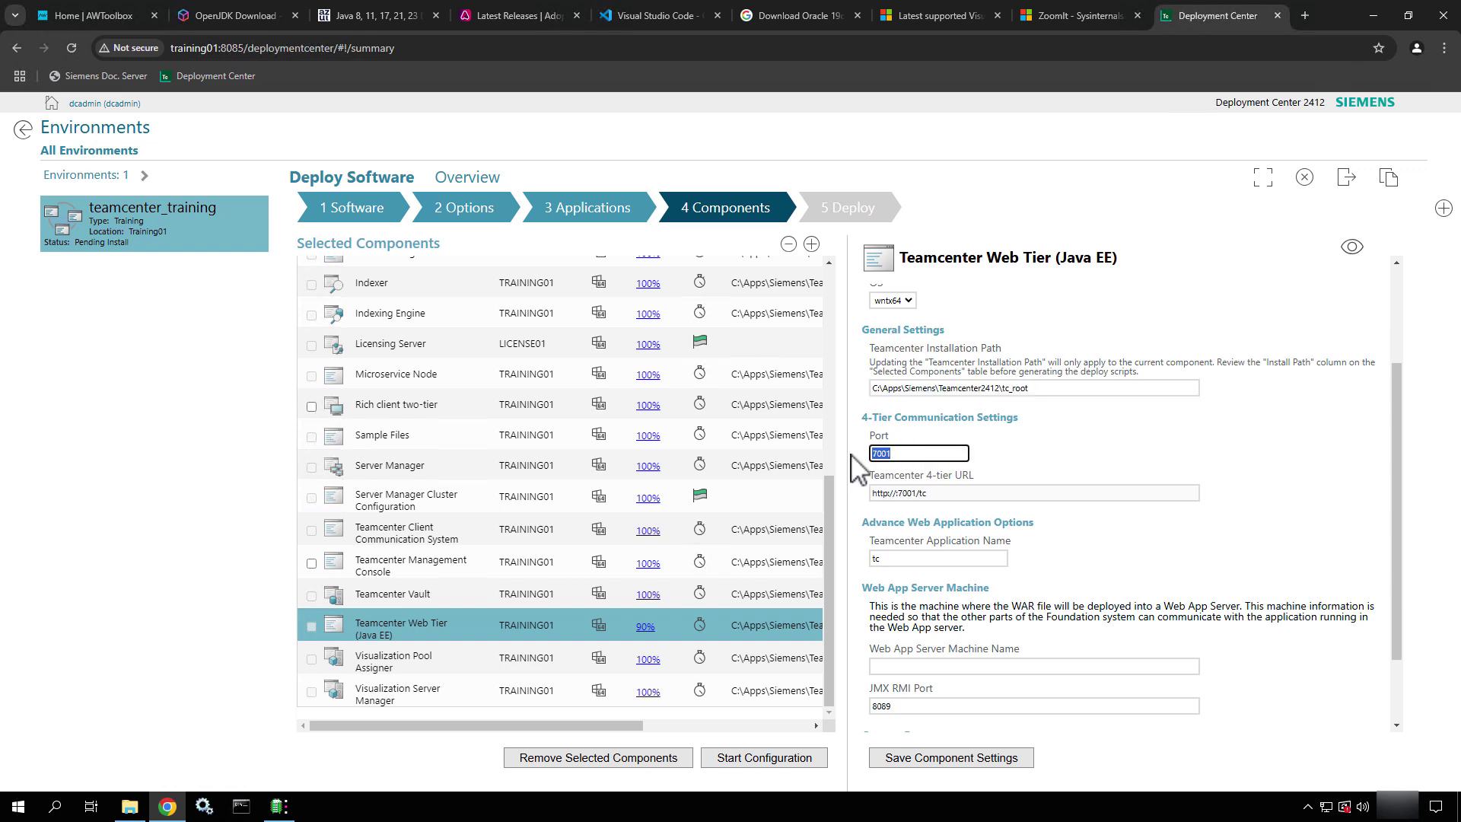
{"action": "type", "text": "8080"}
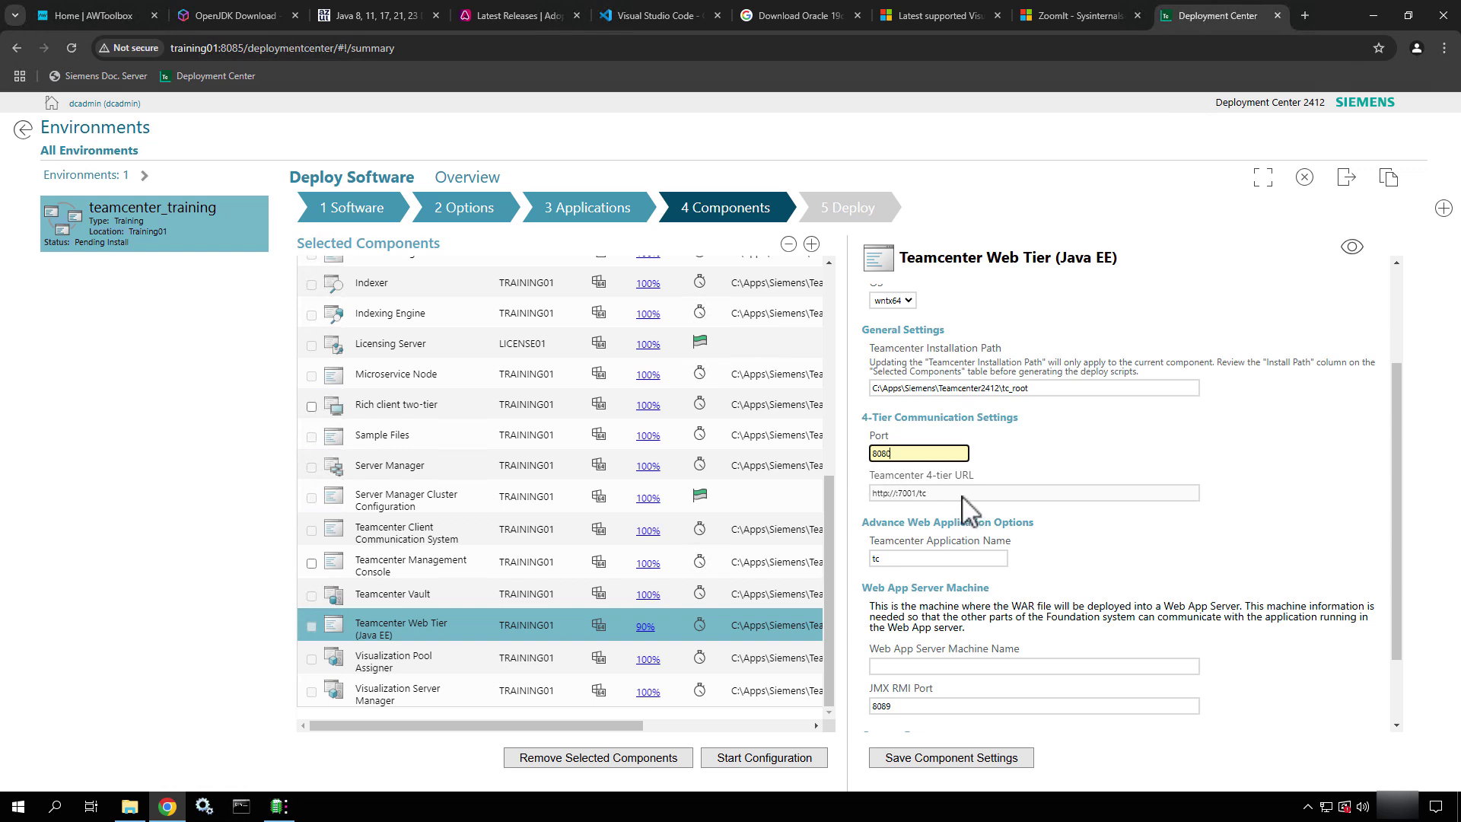
{"action": "left_click", "coordinate": [1134, 553]}
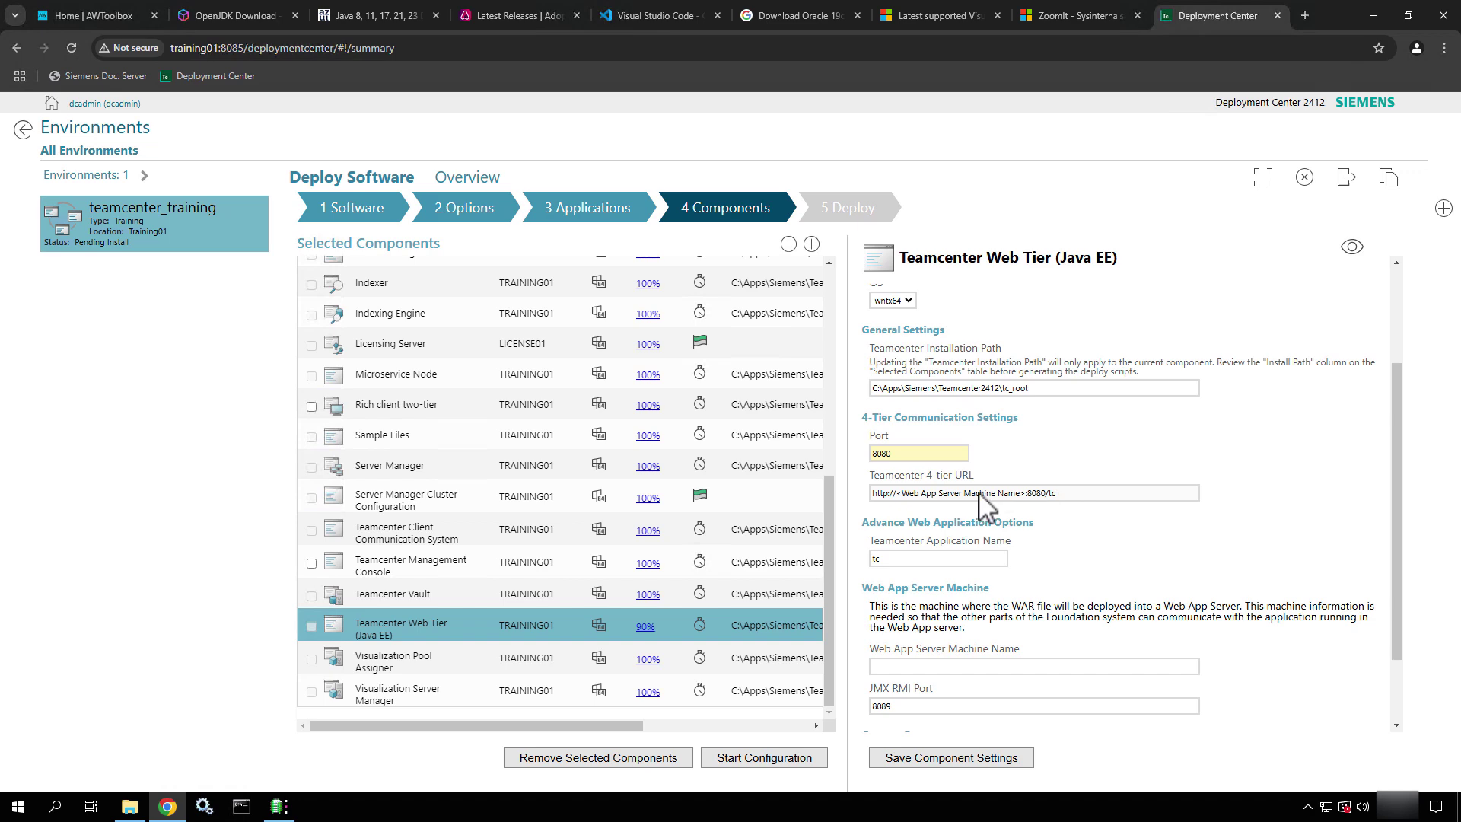
{"action": "scroll", "coordinate": [982, 506], "scroll_direction": "down", "scroll_amount": 2}
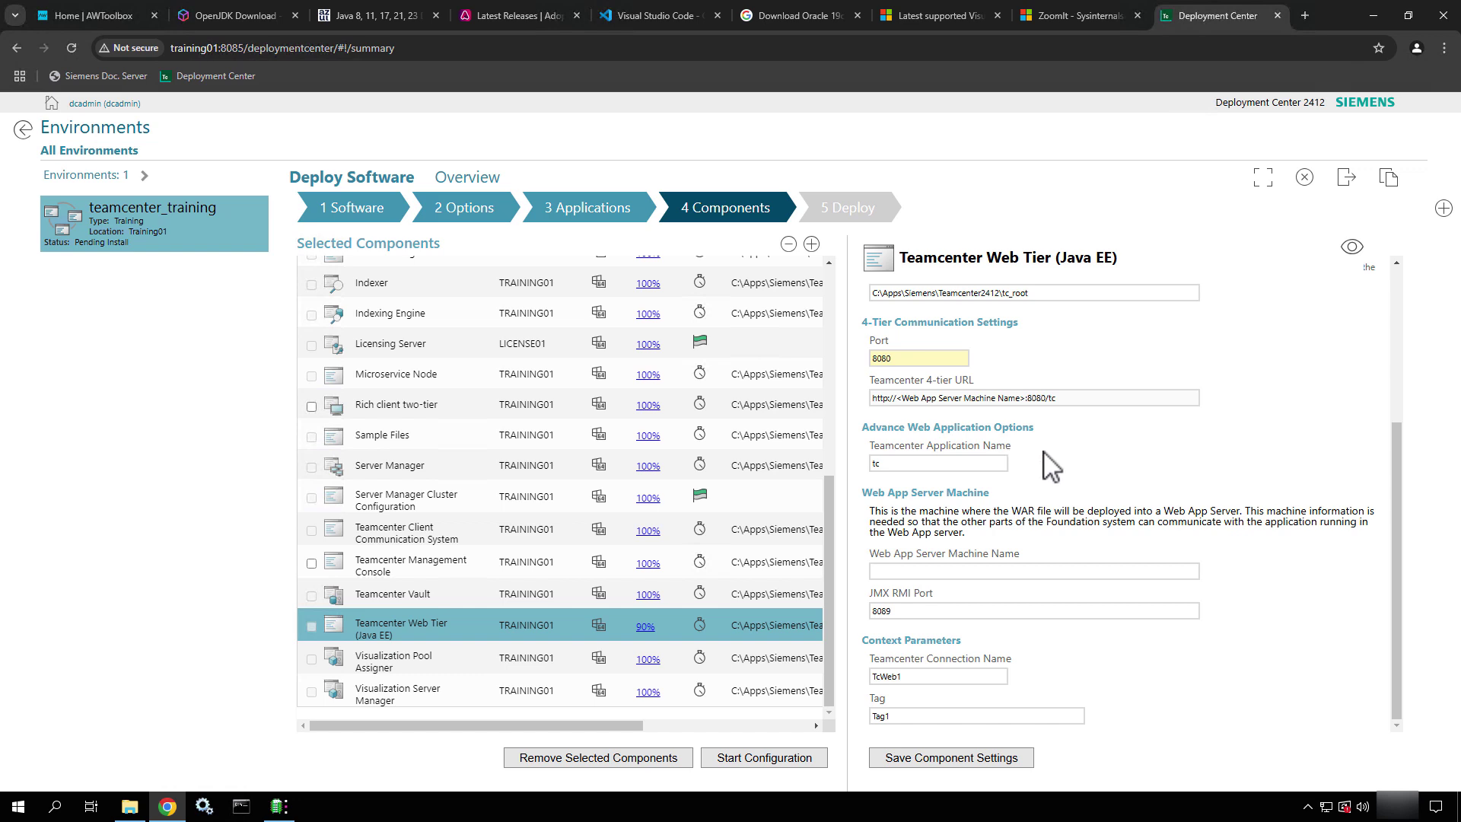
Set the web app server machine to TRAINING01 and the JMX RMI port to 8087
{"action": "left_click", "coordinate": [935, 571]}
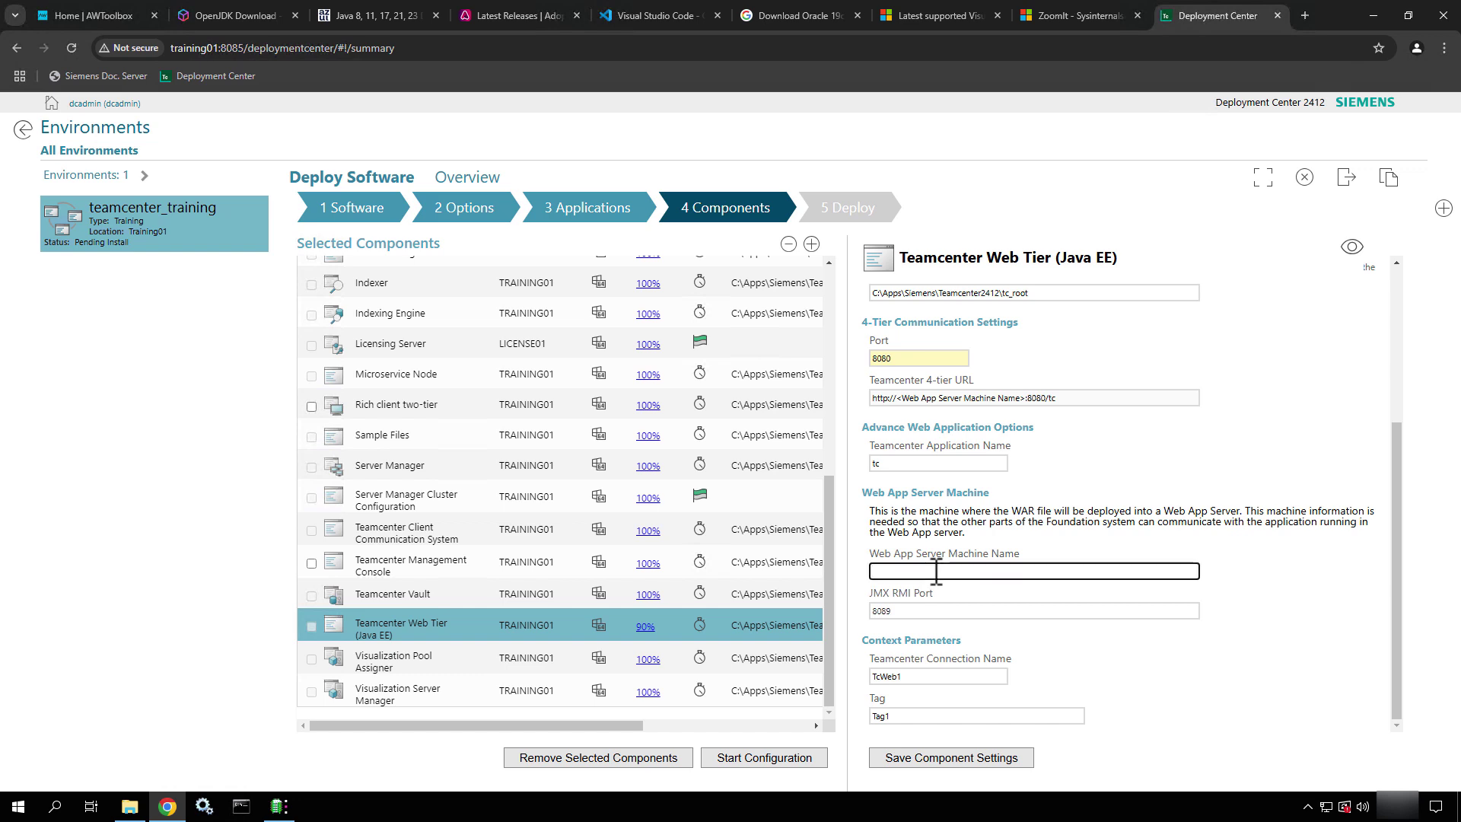
{"action": "type", "text": "Tra"}
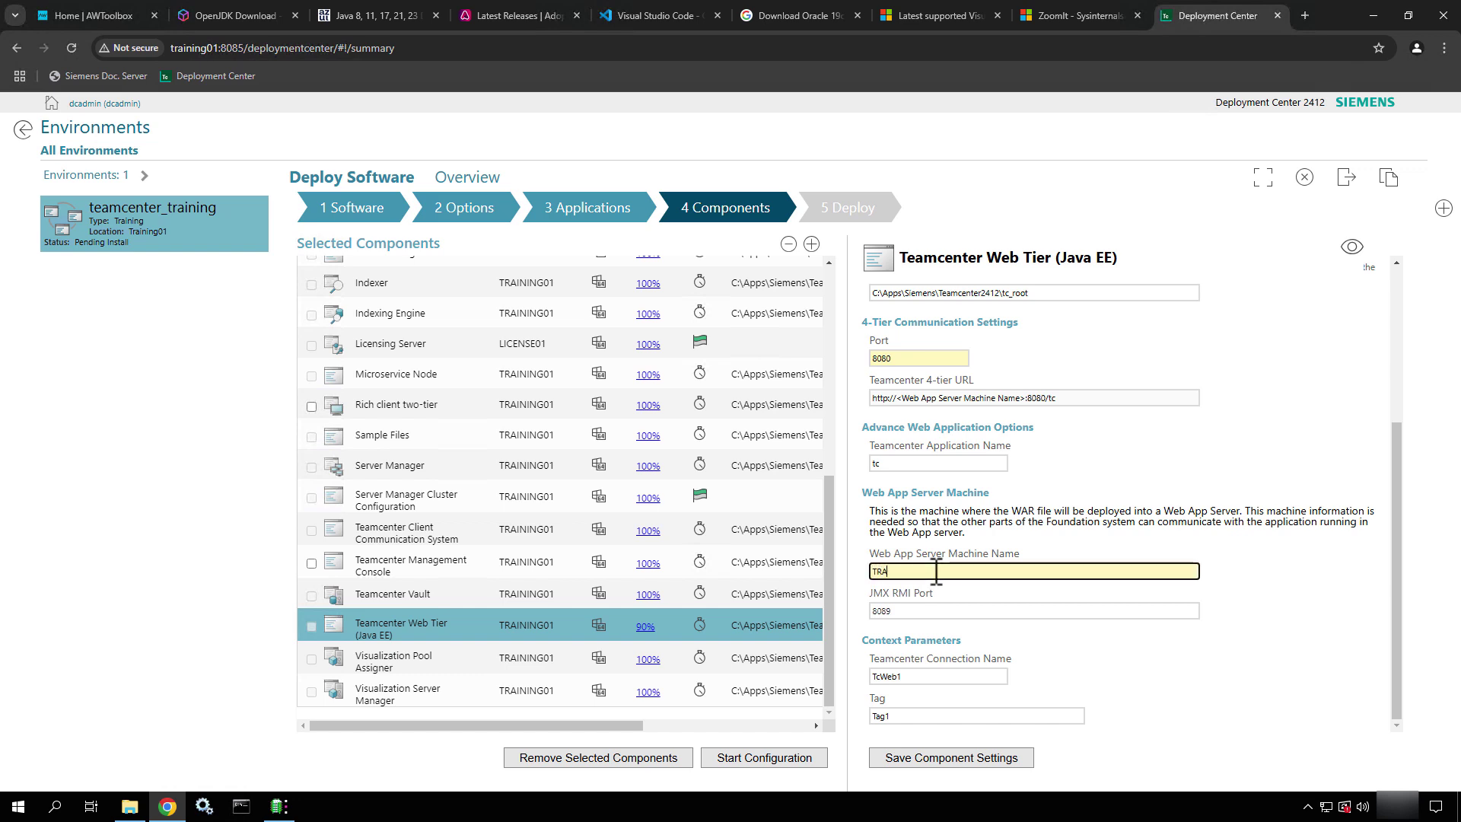
{"action": "type", "text": "INING01"}
{"action": "left_click", "coordinate": [900, 613]}
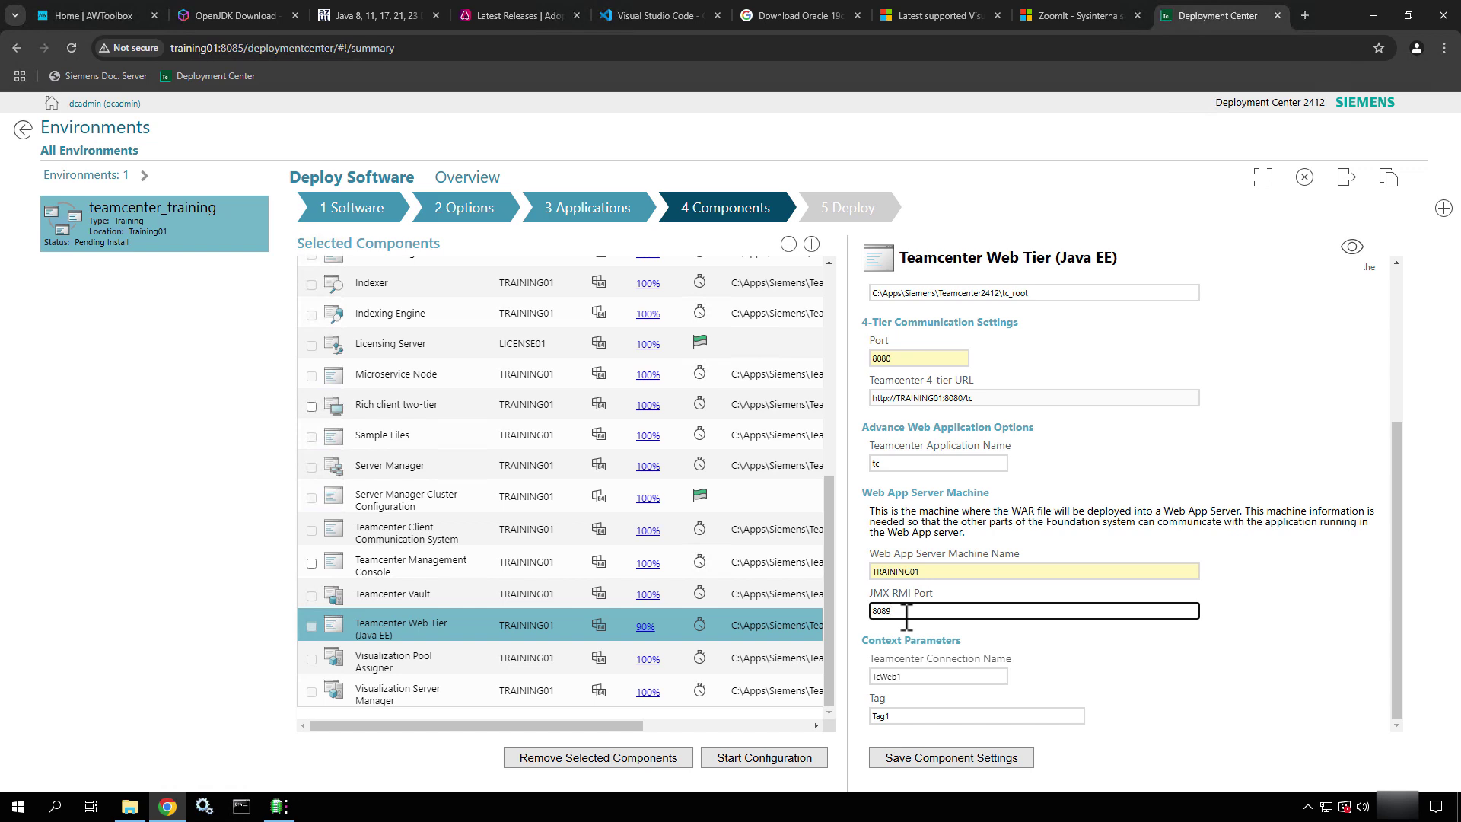
{"action": "key", "text": "BackSpace"}
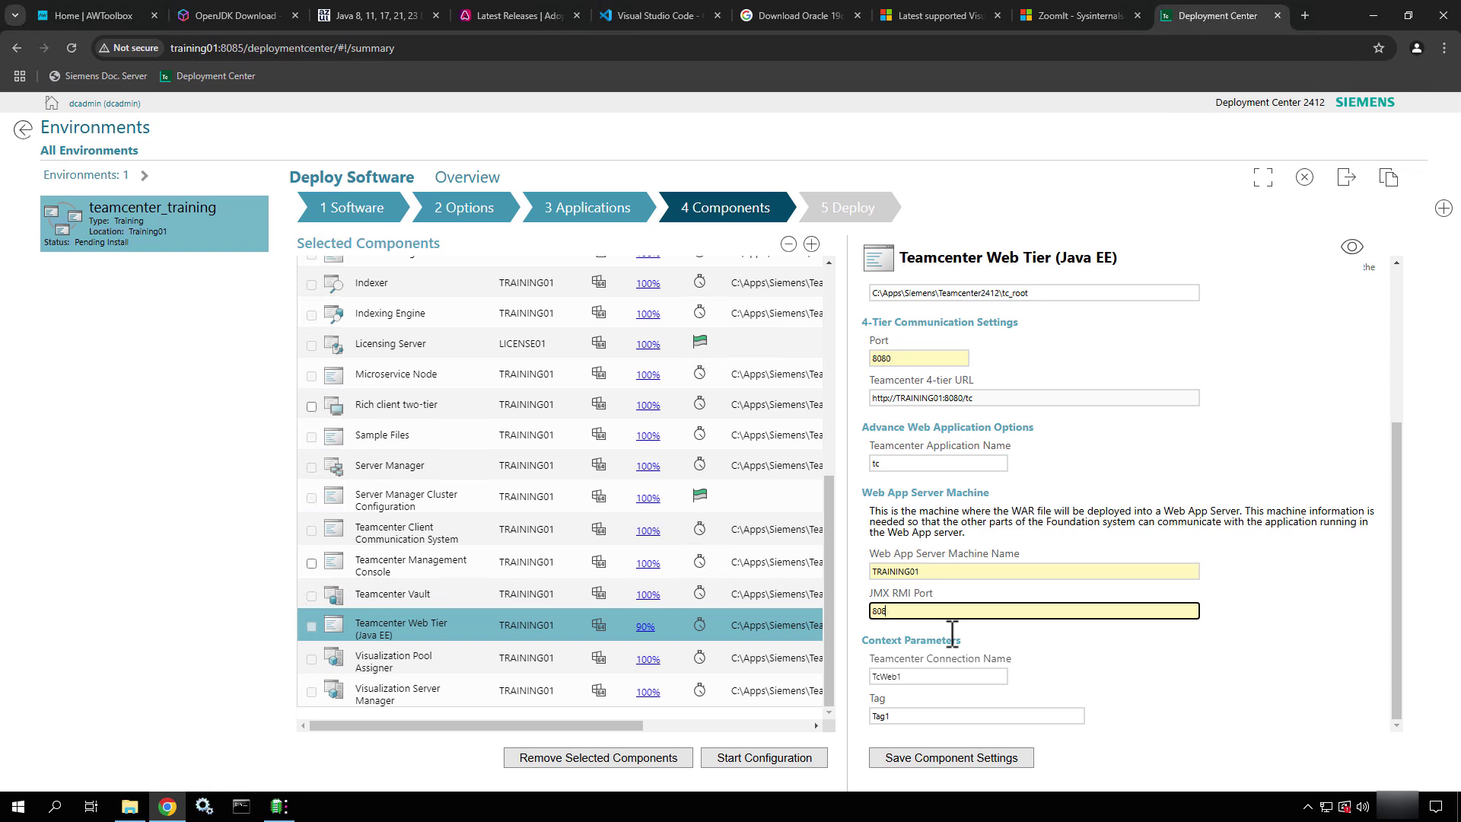
{"action": "type", "text": "5"}
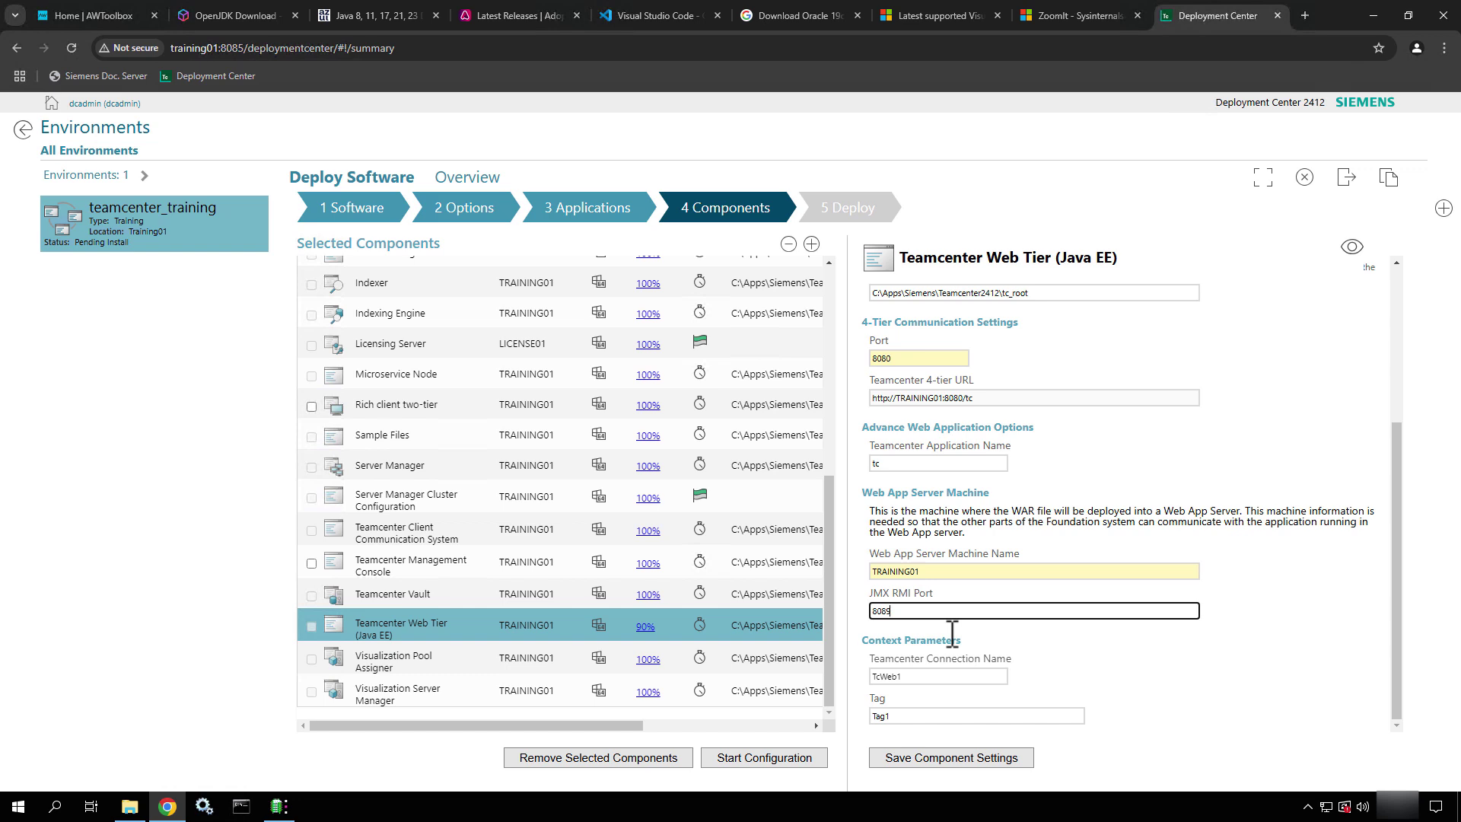
{"action": "key", "text": "BackSpace"}
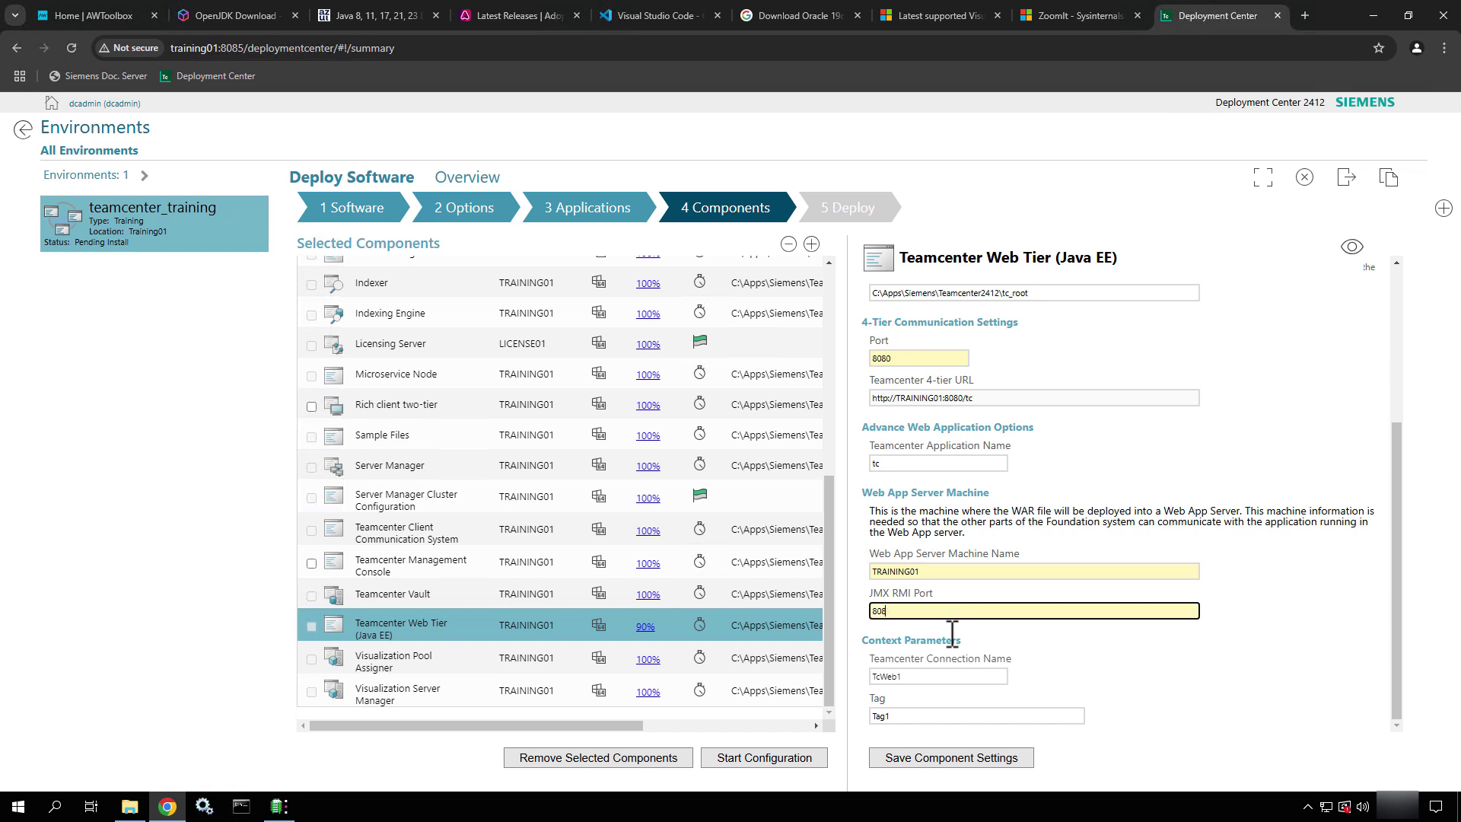
{"action": "left_click", "coordinate": [1089, 670]}
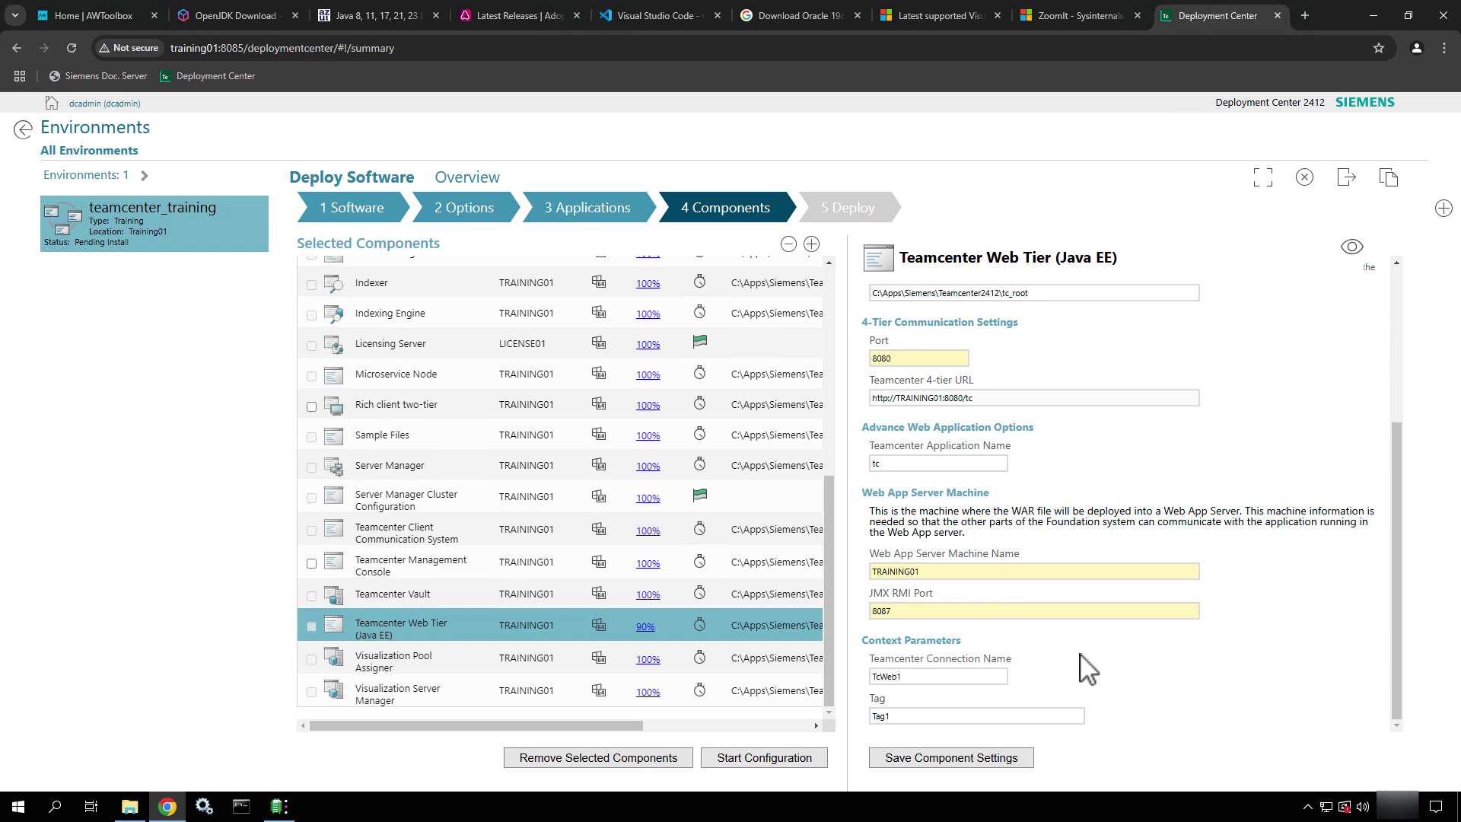
Replace connection name TcWeb1 with 'Teamcenter Training'
{"action": "left_click", "coordinate": [946, 675]}
{"action": "double_click", "coordinate": [946, 675]}
{"action": "type", "text": "Tea"}
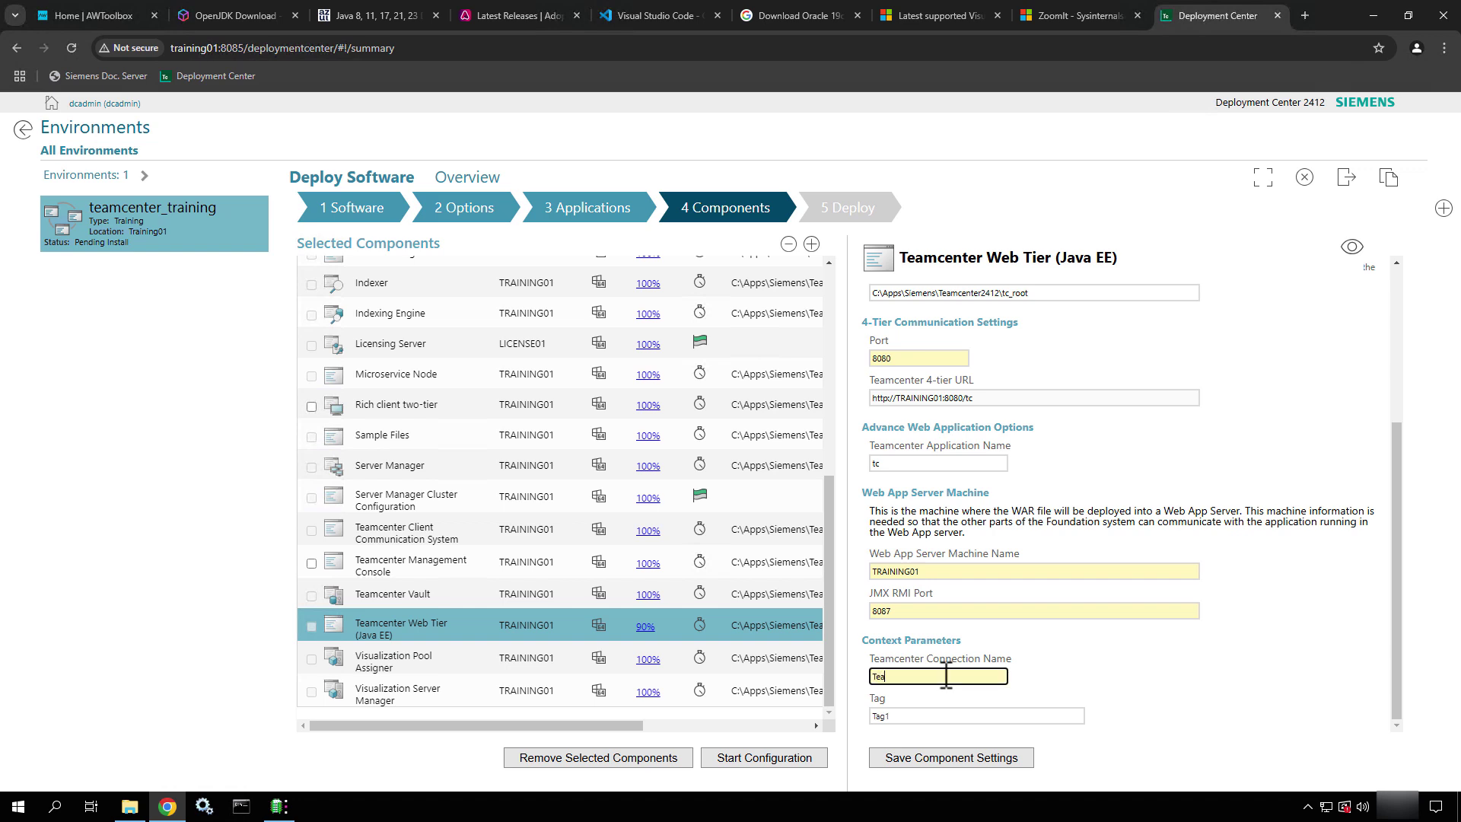
{"action": "type", "text": "mcenter Trainin"}
{"action": "key", "text": "BackSpace"}
{"action": "type", "text": "in"}
{"action": "key", "text": "BackSpace"}
{"action": "type", "text": "ing"}
{"action": "left_click", "coordinate": [1173, 724]}
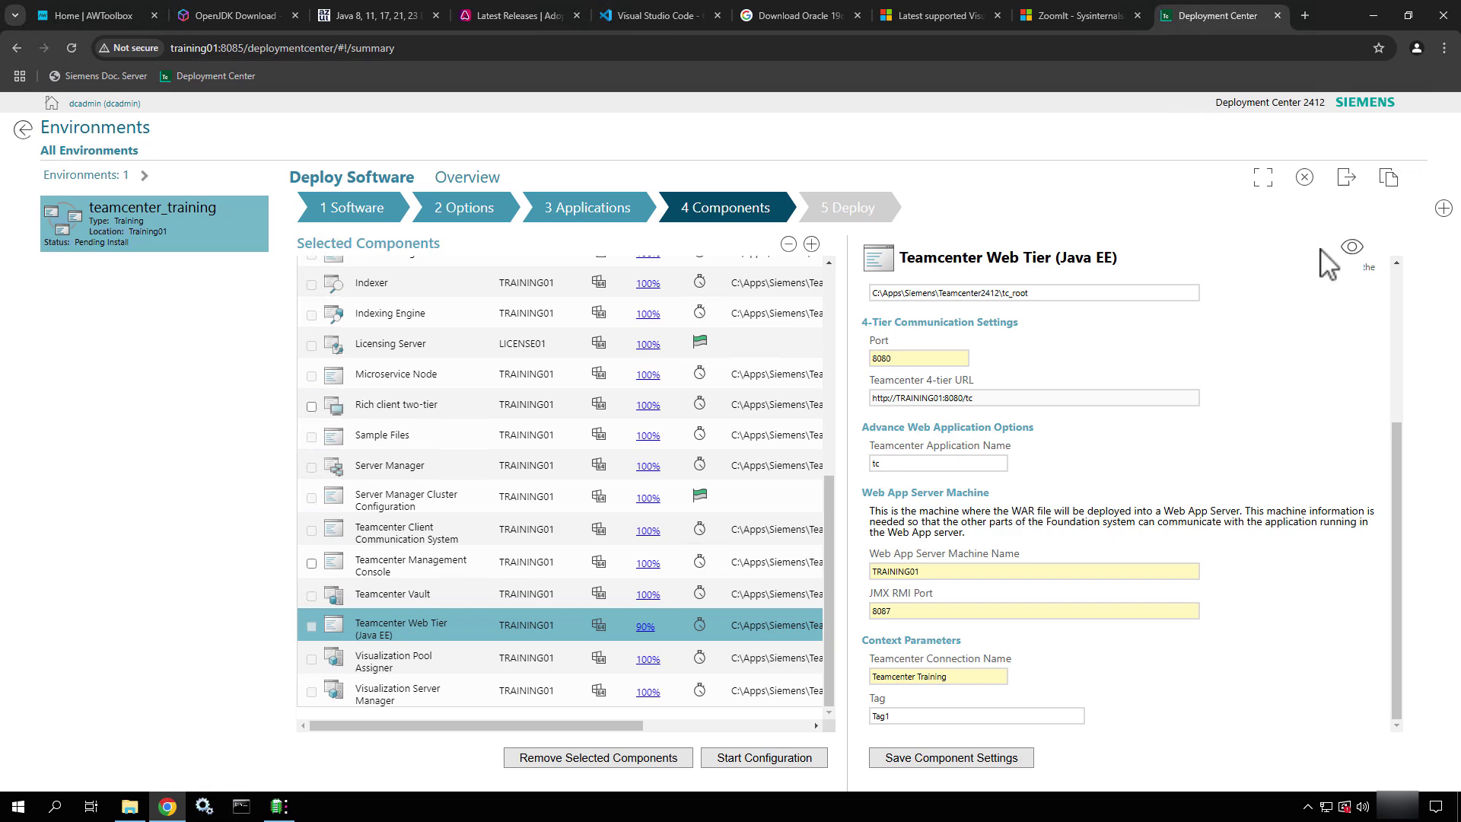
Save the Web Tier (Java EE) settings at 100% and scroll back to the top of the component list
{"action": "left_click", "coordinate": [1351, 250]}
{"action": "scroll", "coordinate": [1275, 510], "scroll_direction": "down", "scroll_amount": 5}
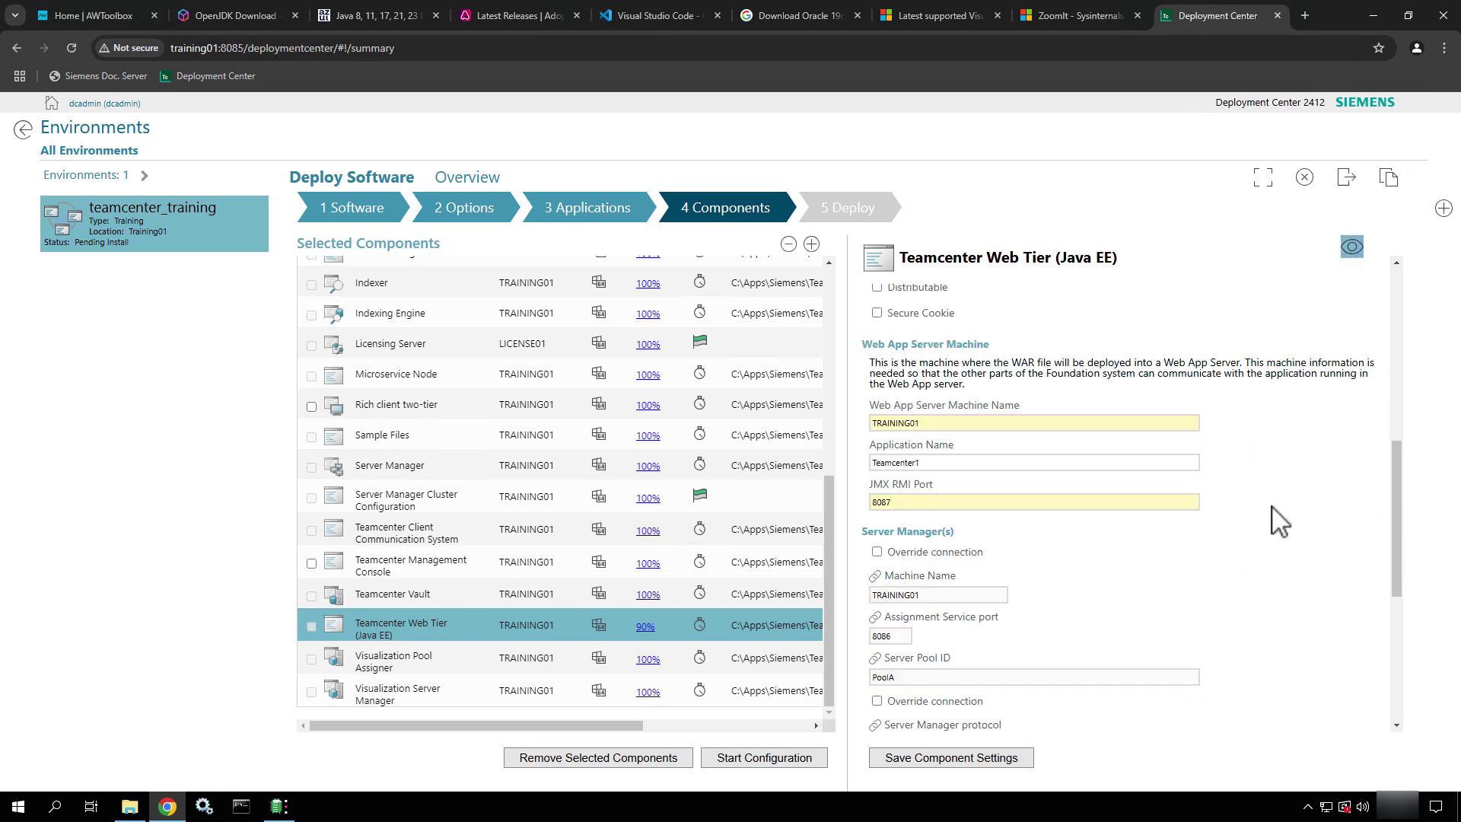
{"action": "scroll", "coordinate": [1279, 521], "scroll_direction": "down", "scroll_amount": 3}
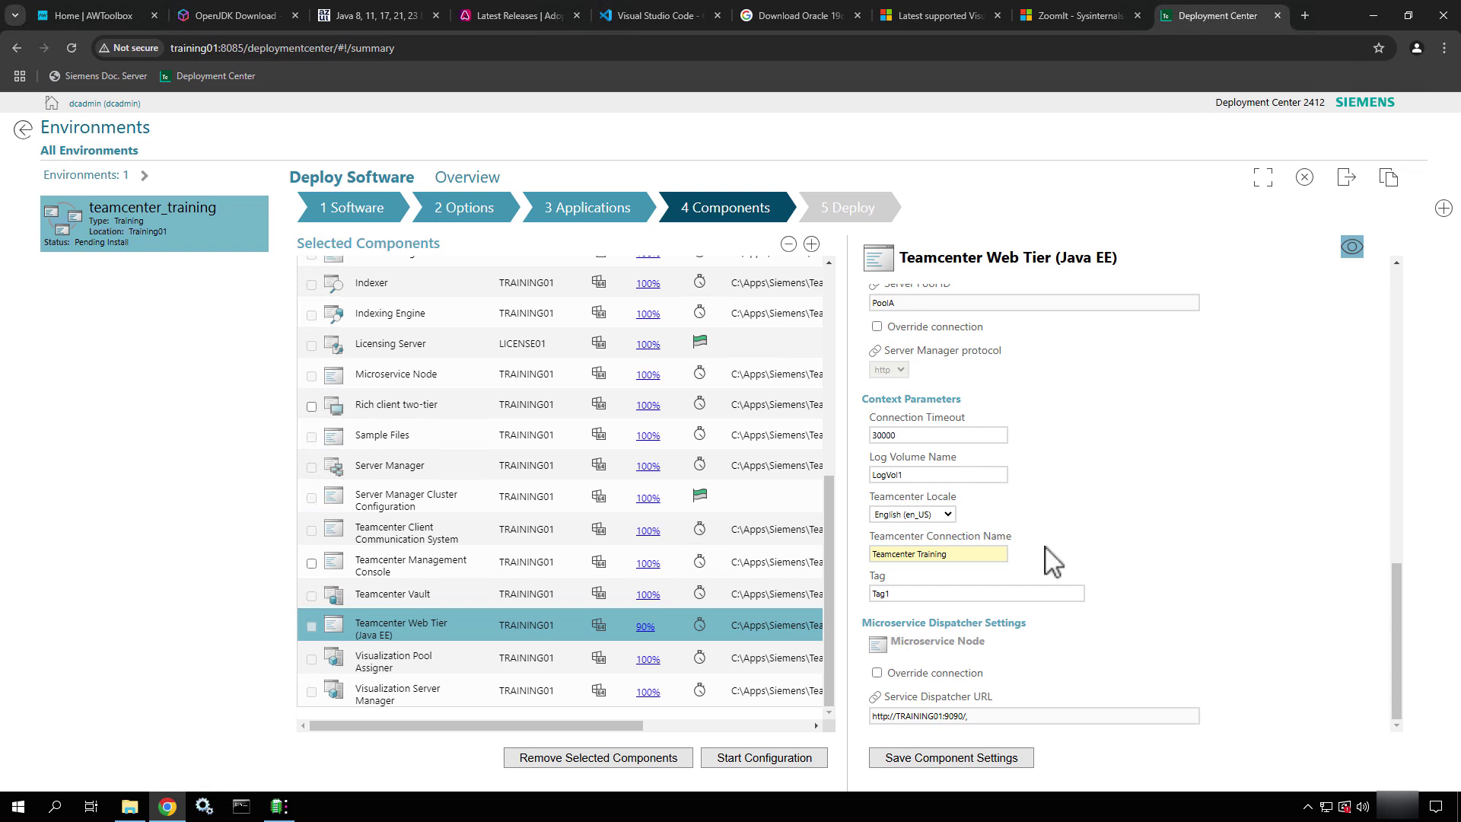
{"action": "left_click", "coordinate": [923, 758]}
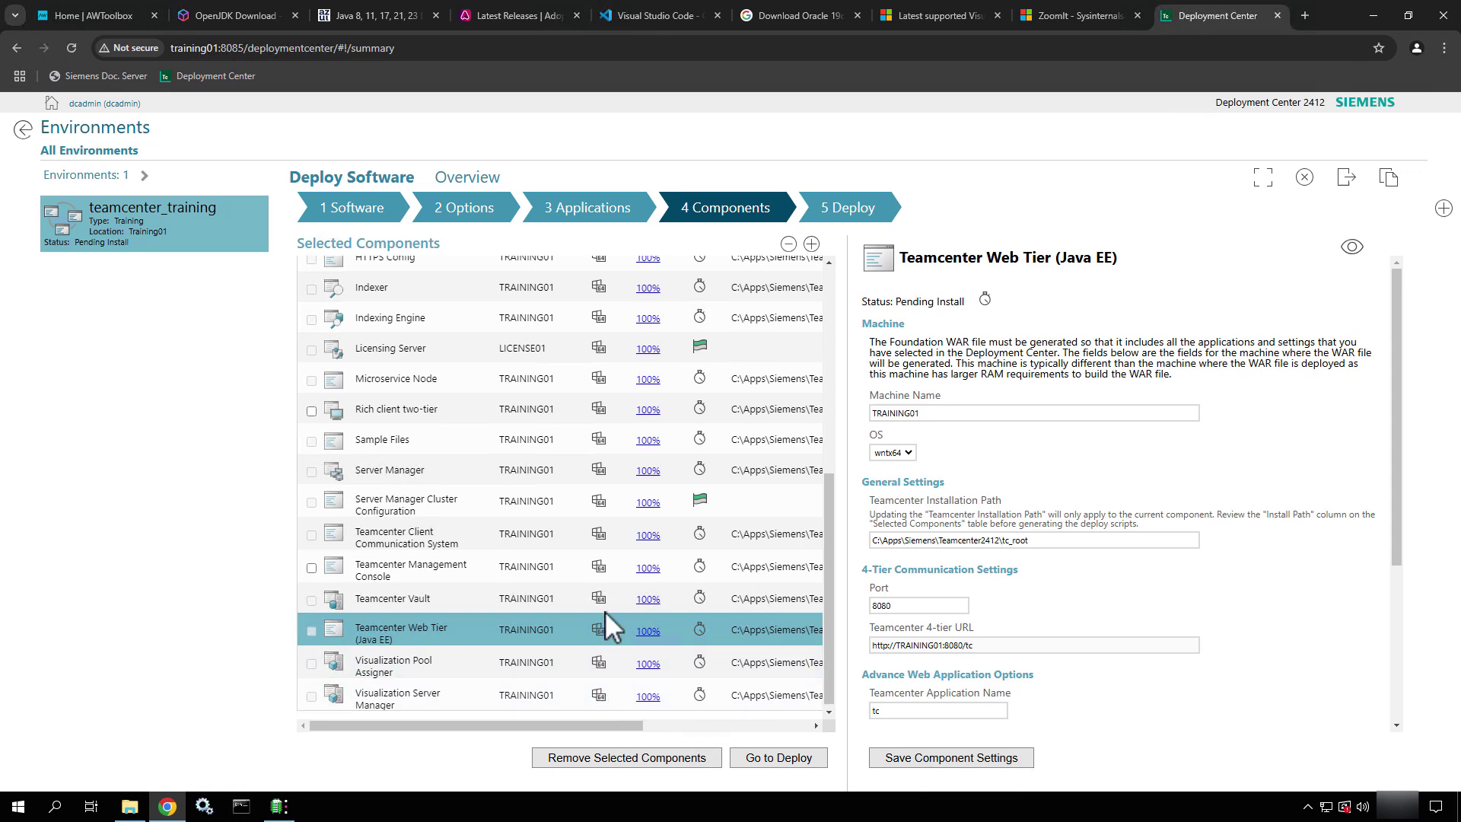
{"action": "scroll", "coordinate": [605, 597], "scroll_direction": "up", "scroll_amount": 2}
{"action": "scroll", "coordinate": [603, 606], "scroll_direction": "up", "scroll_amount": 3}
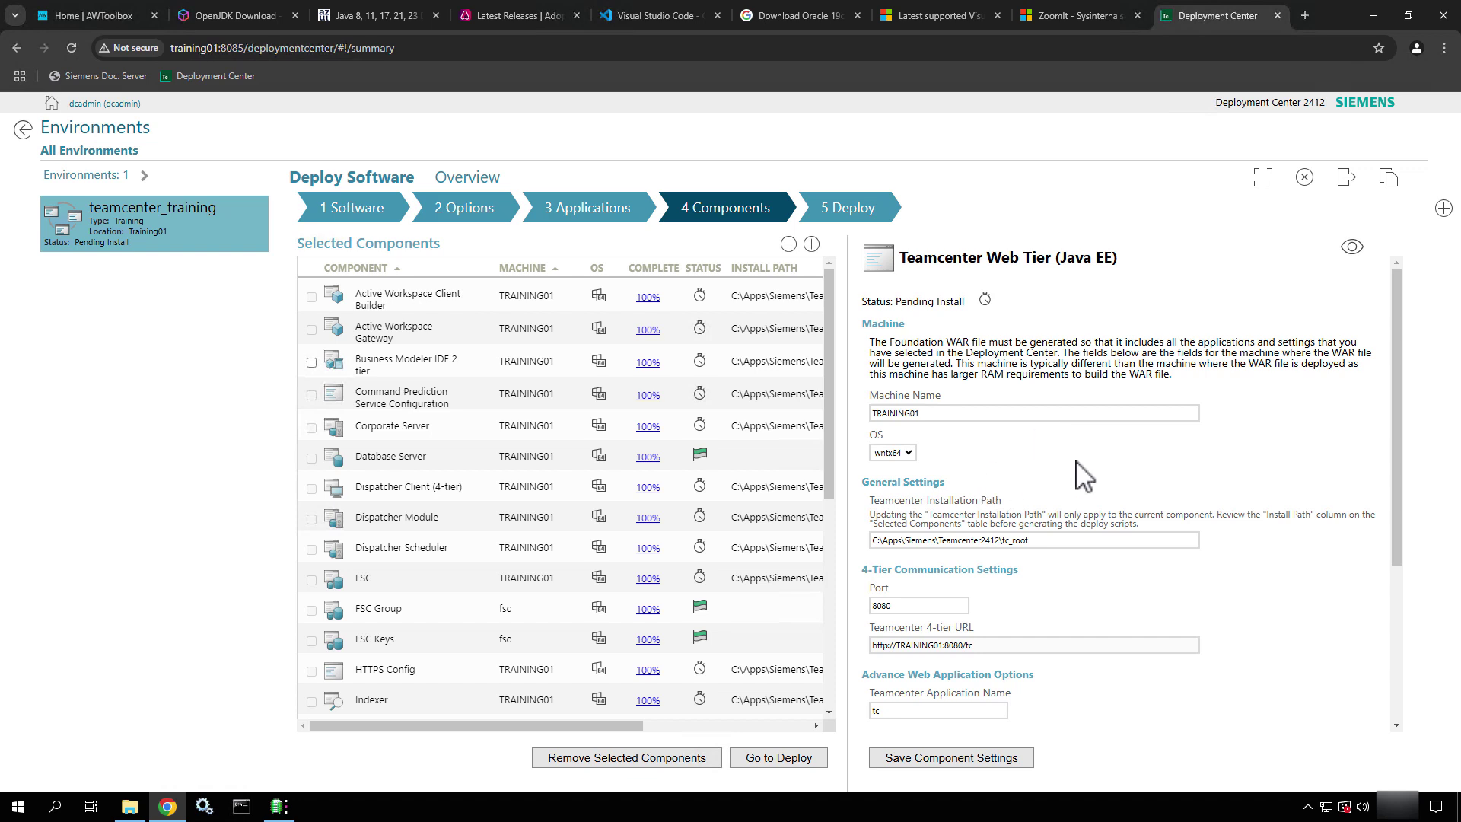
Open the Deploy step for teamcenter_training and generate its Teamcenter 2412 install scripts
{"action": "left_click", "coordinate": [753, 762]}
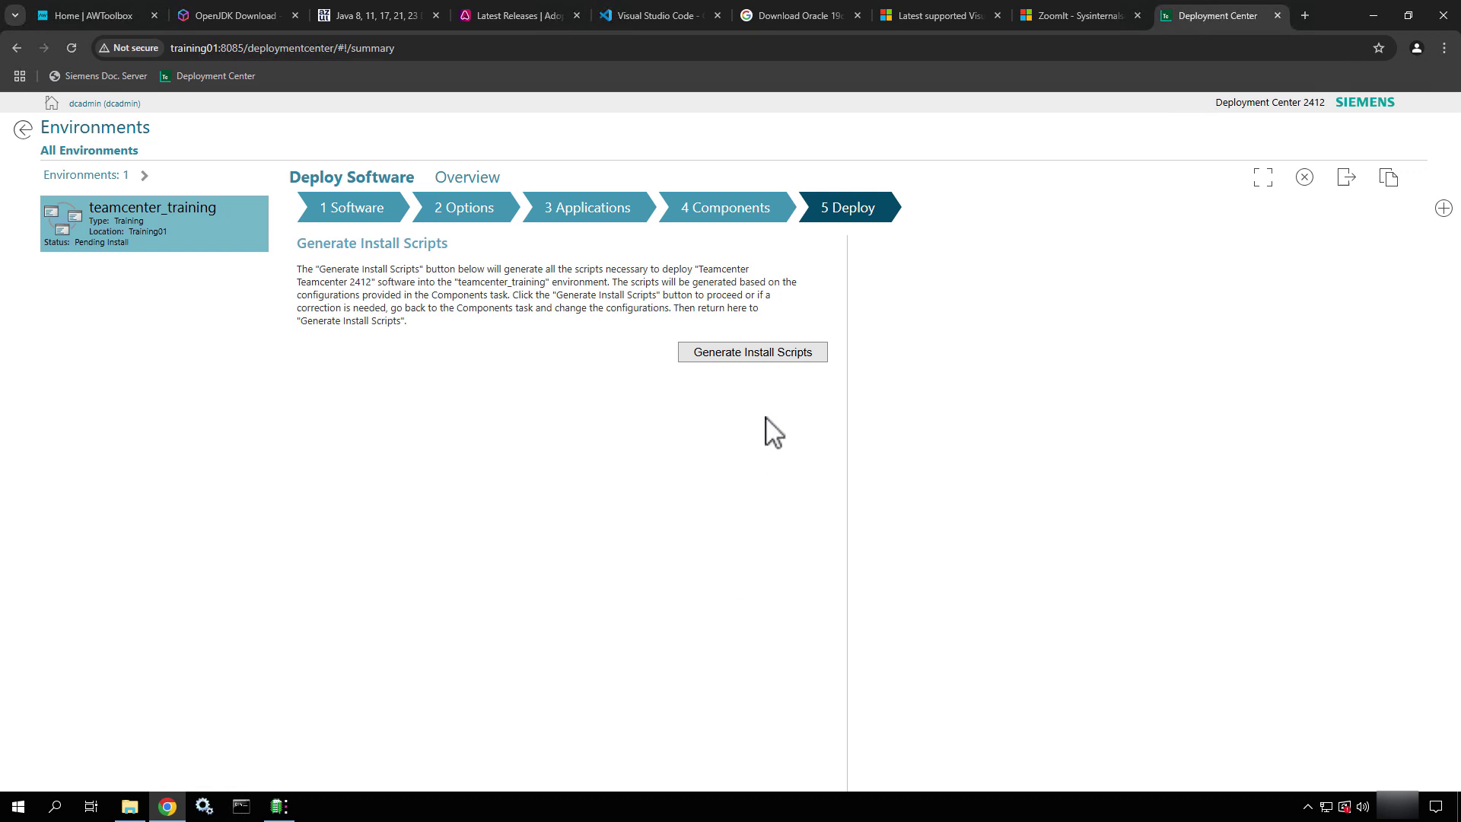
{"action": "left_click", "coordinate": [720, 356]}
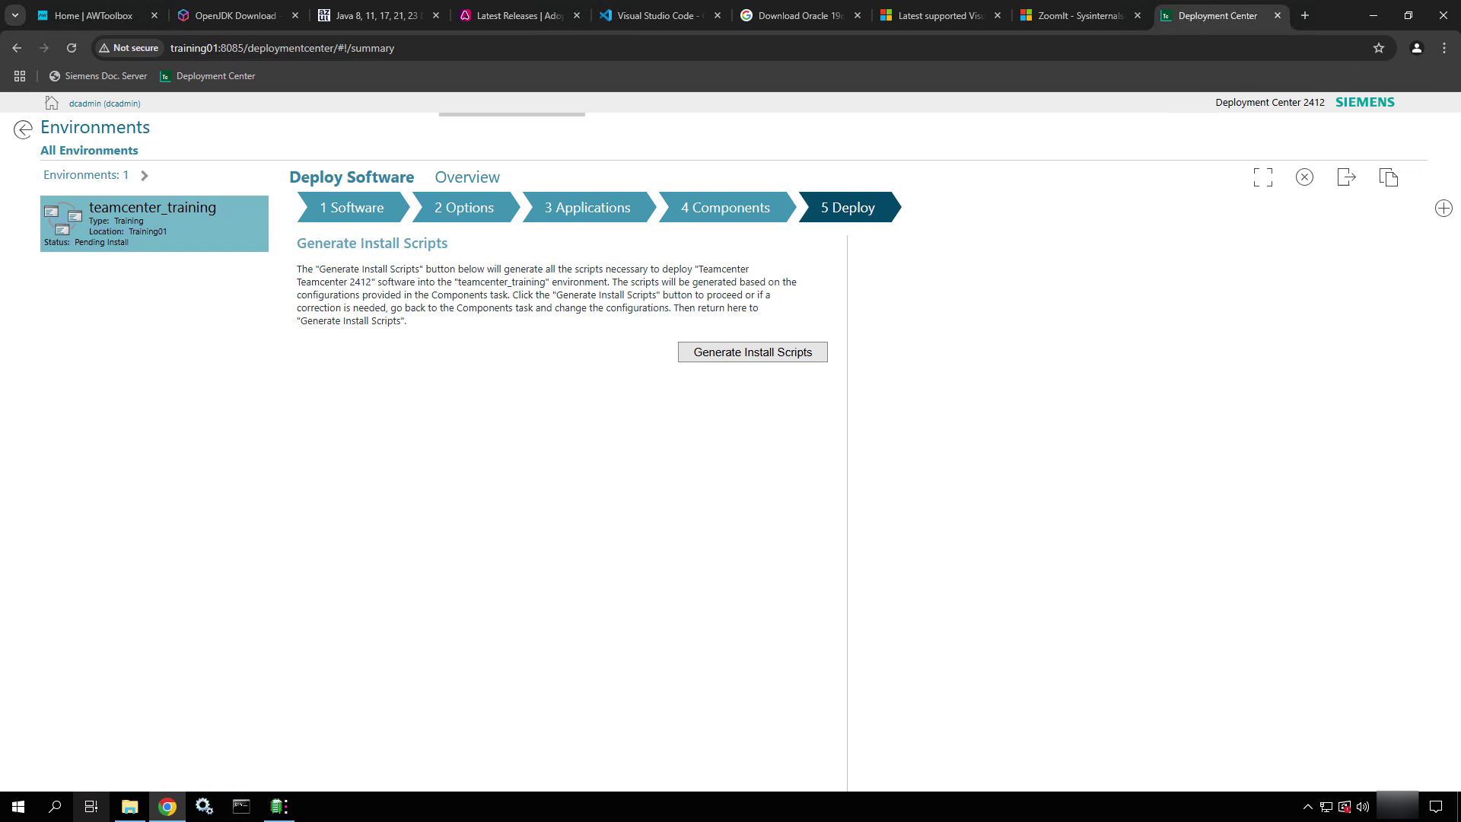
{"action": "left_click", "coordinate": [138, 813]}
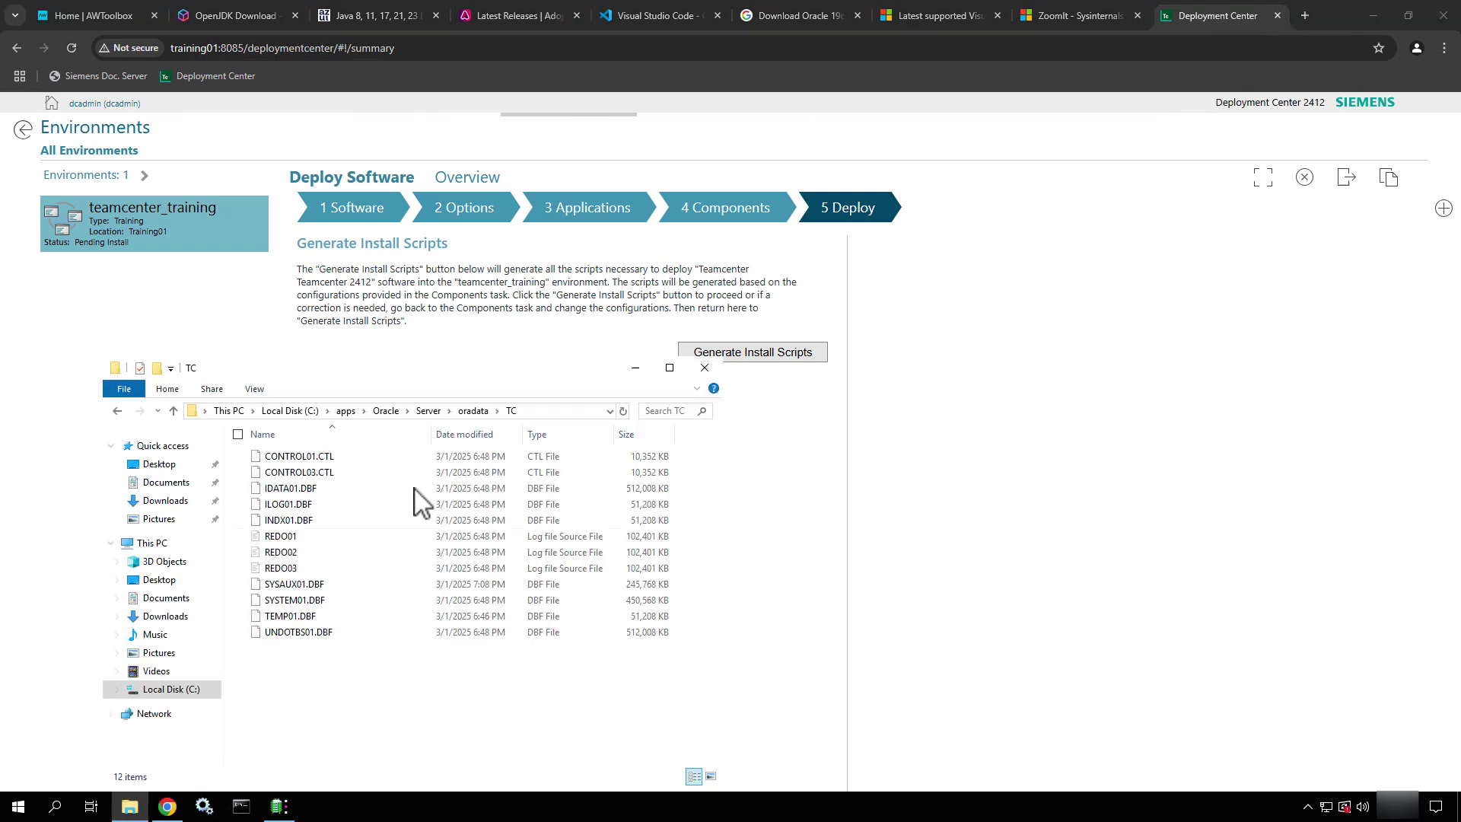
{"action": "left_click", "coordinate": [296, 412]}
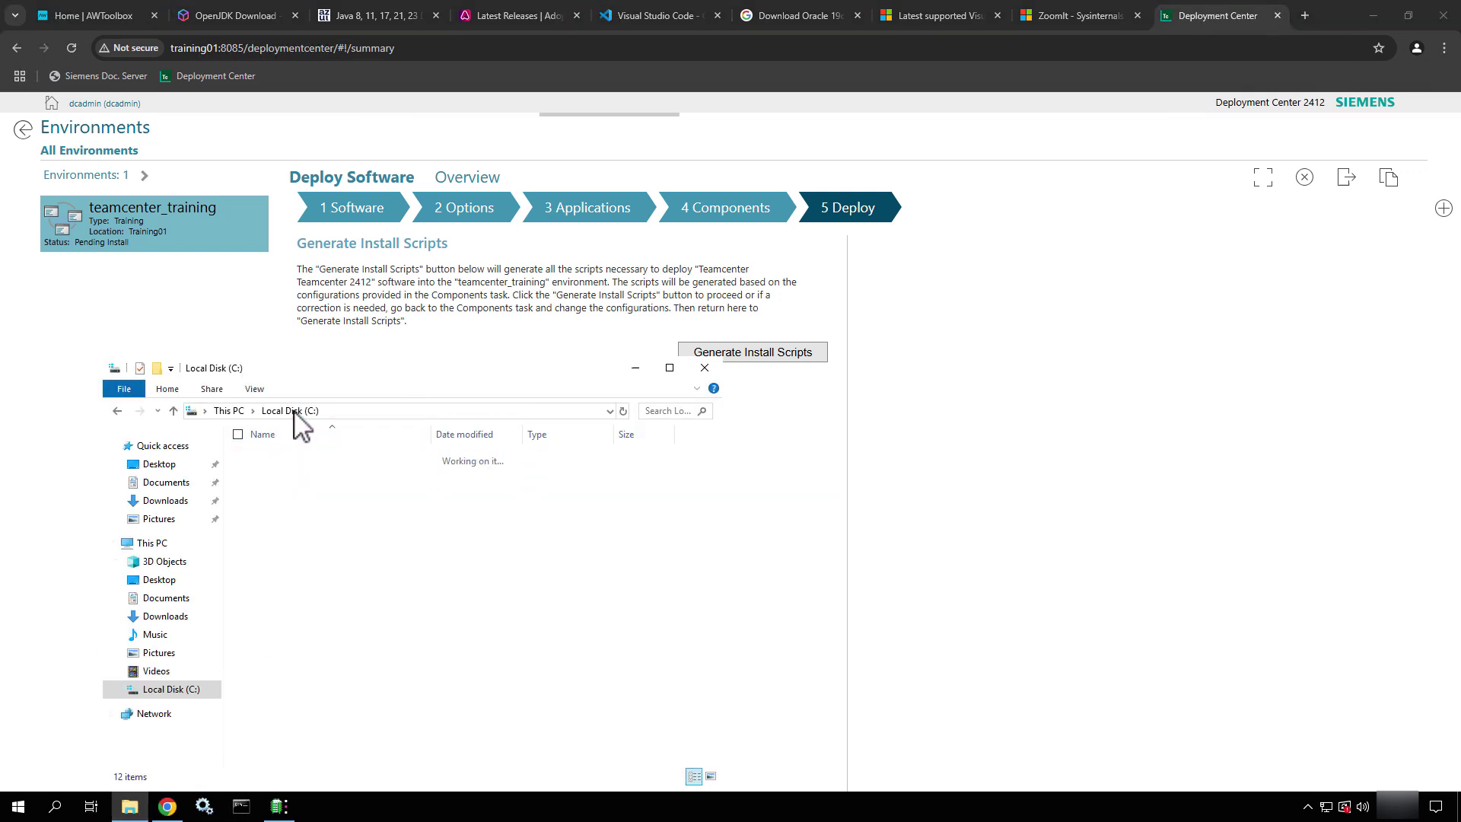
{"action": "double_click", "coordinate": [301, 458]}
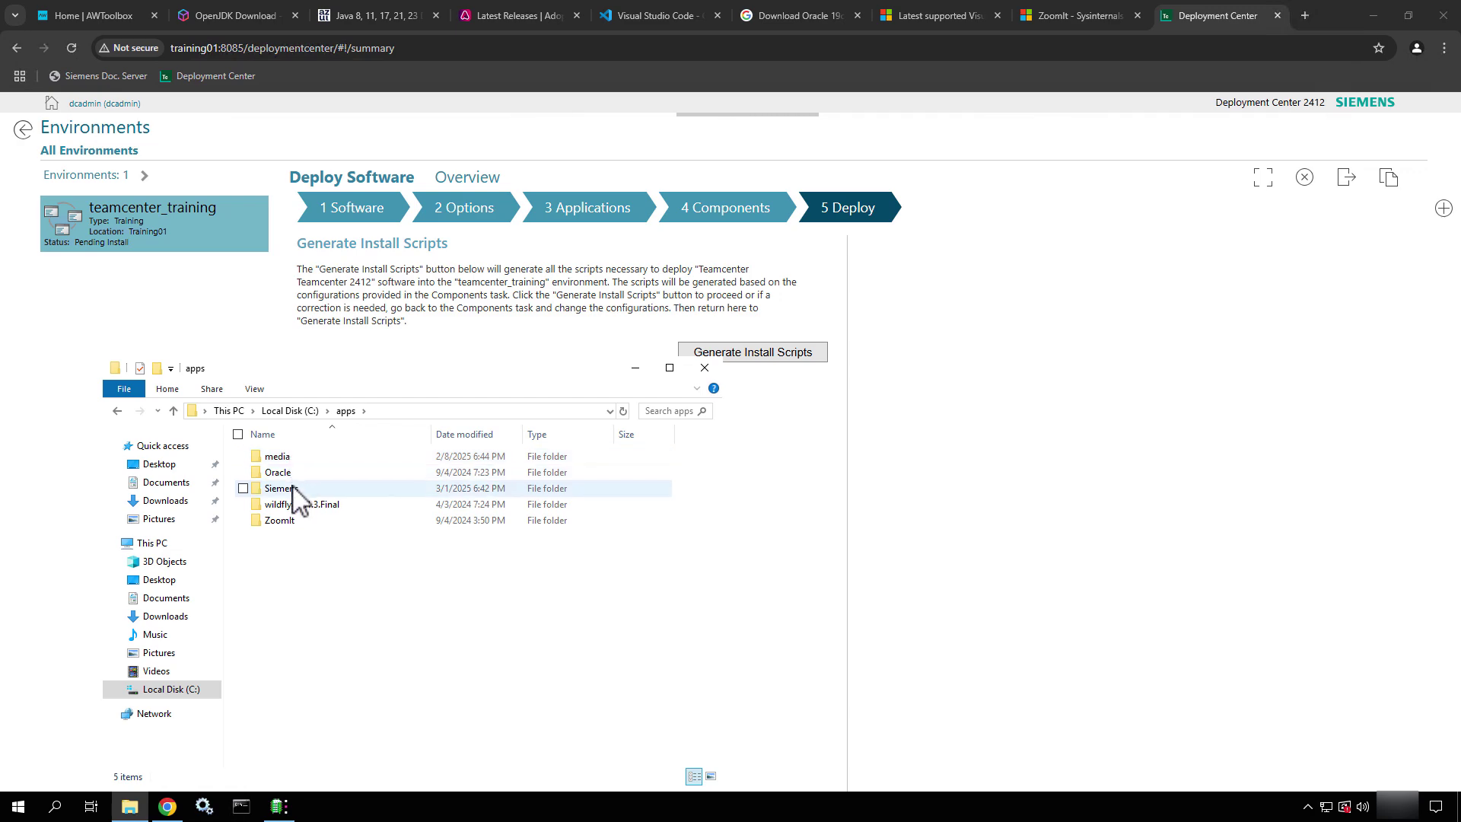
{"action": "double_click", "coordinate": [294, 490]}
{"action": "double_click", "coordinate": [297, 457]}
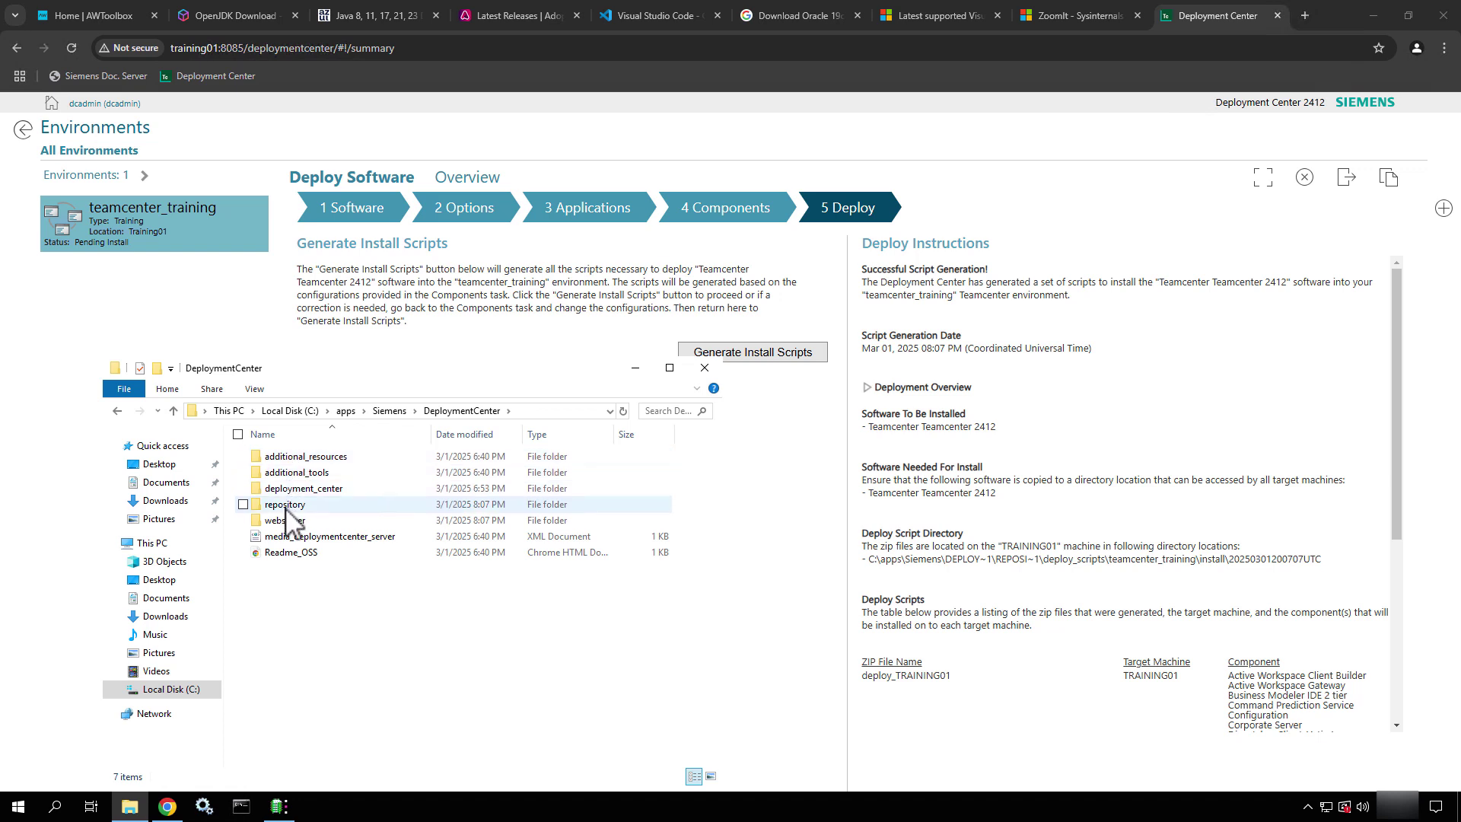
{"action": "double_click", "coordinate": [286, 506]}
{"action": "left_click", "coordinate": [294, 473]}
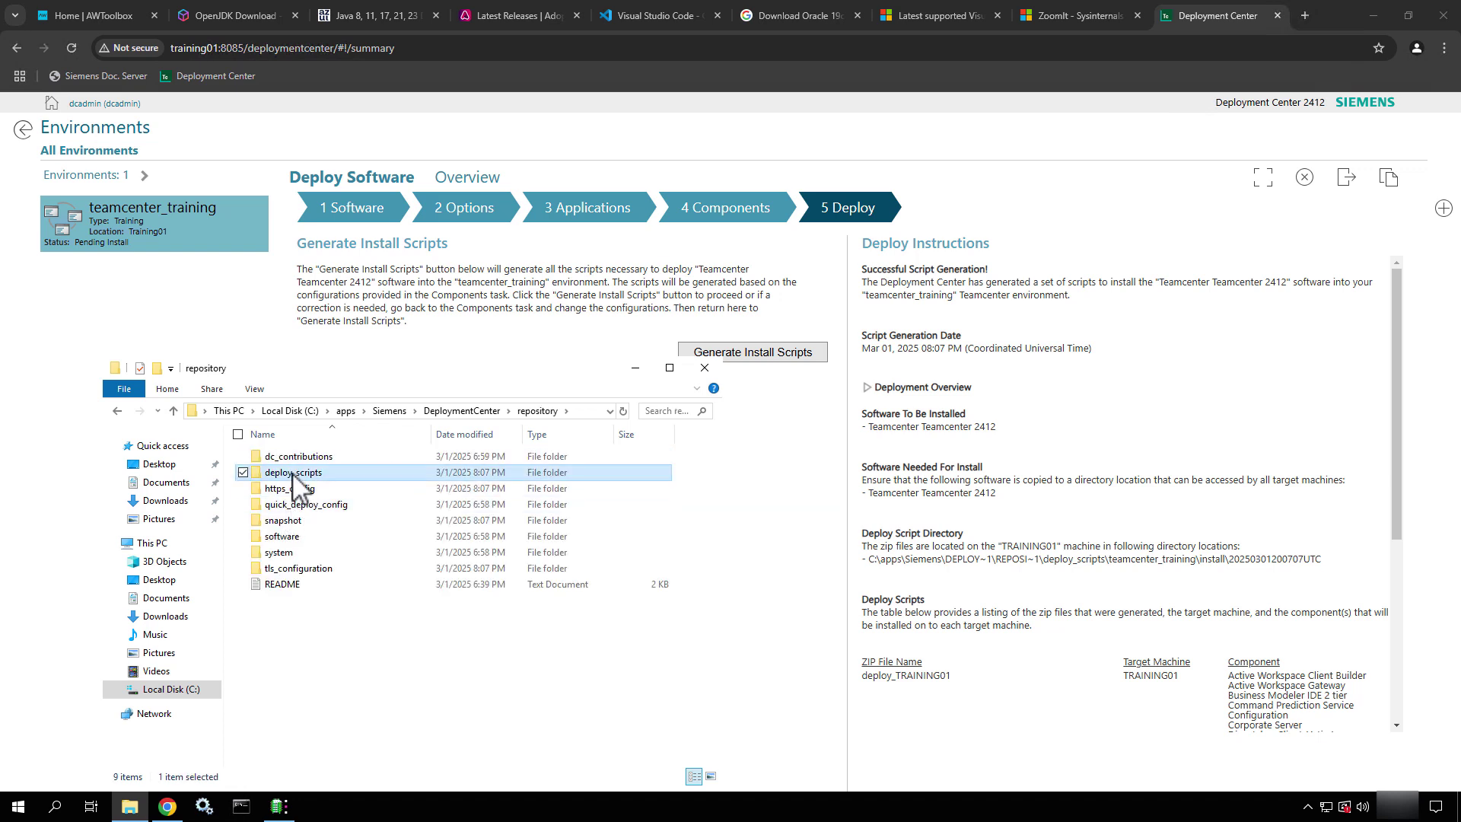
{"action": "double_click", "coordinate": [293, 474]}
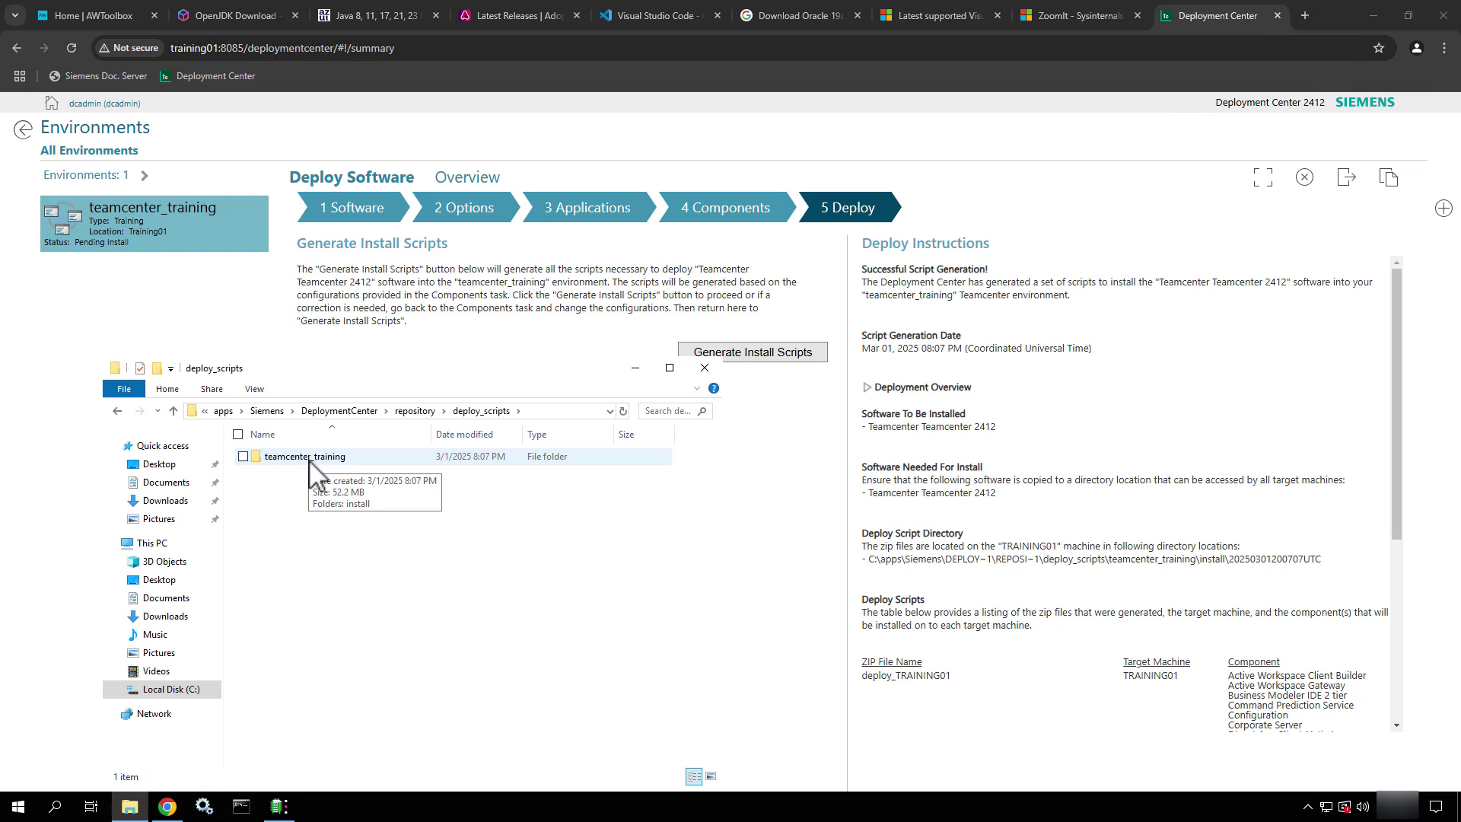
{"action": "double_click", "coordinate": [312, 456]}
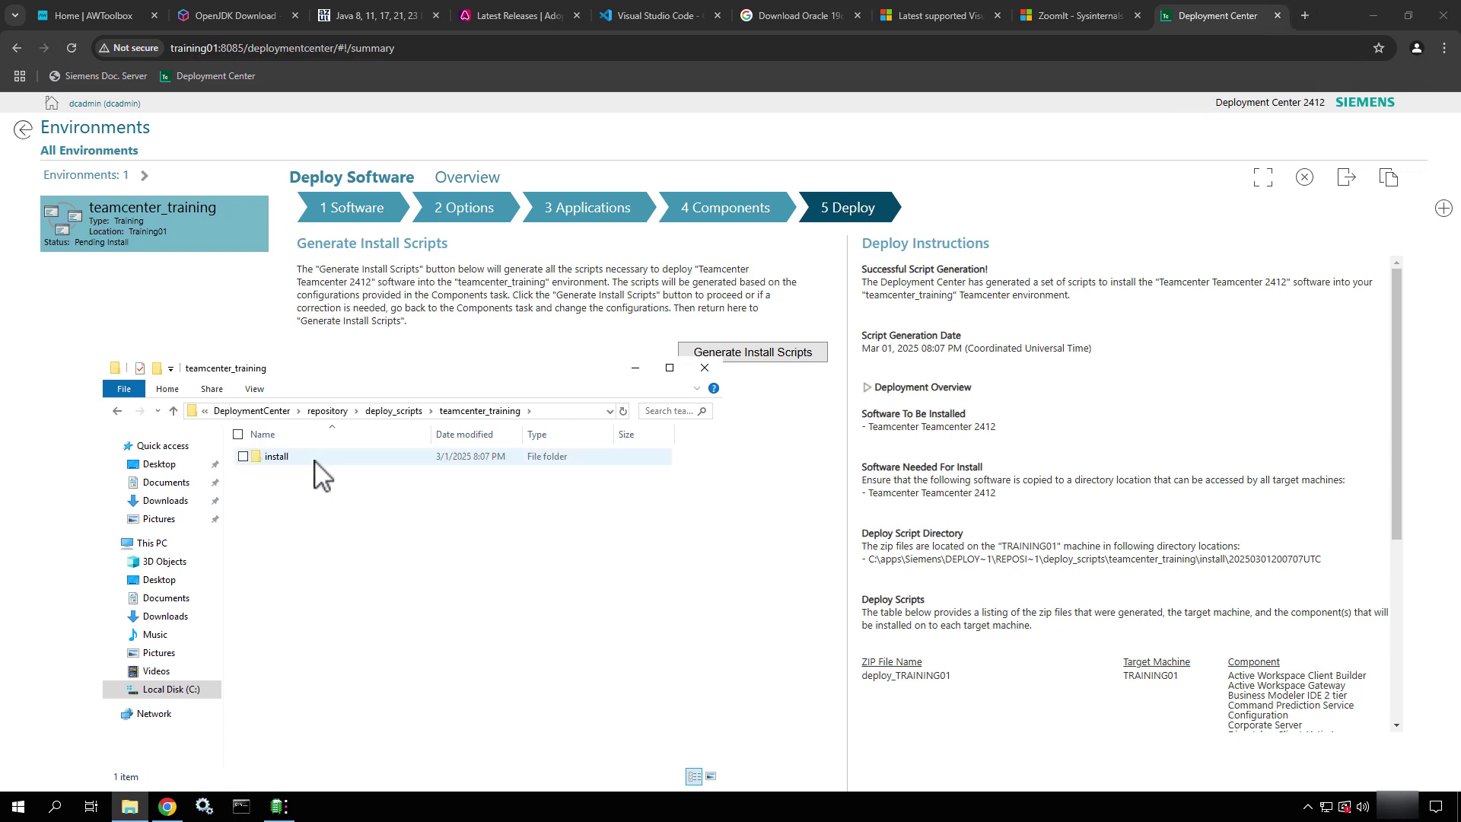
{"action": "double_click", "coordinate": [314, 459]}
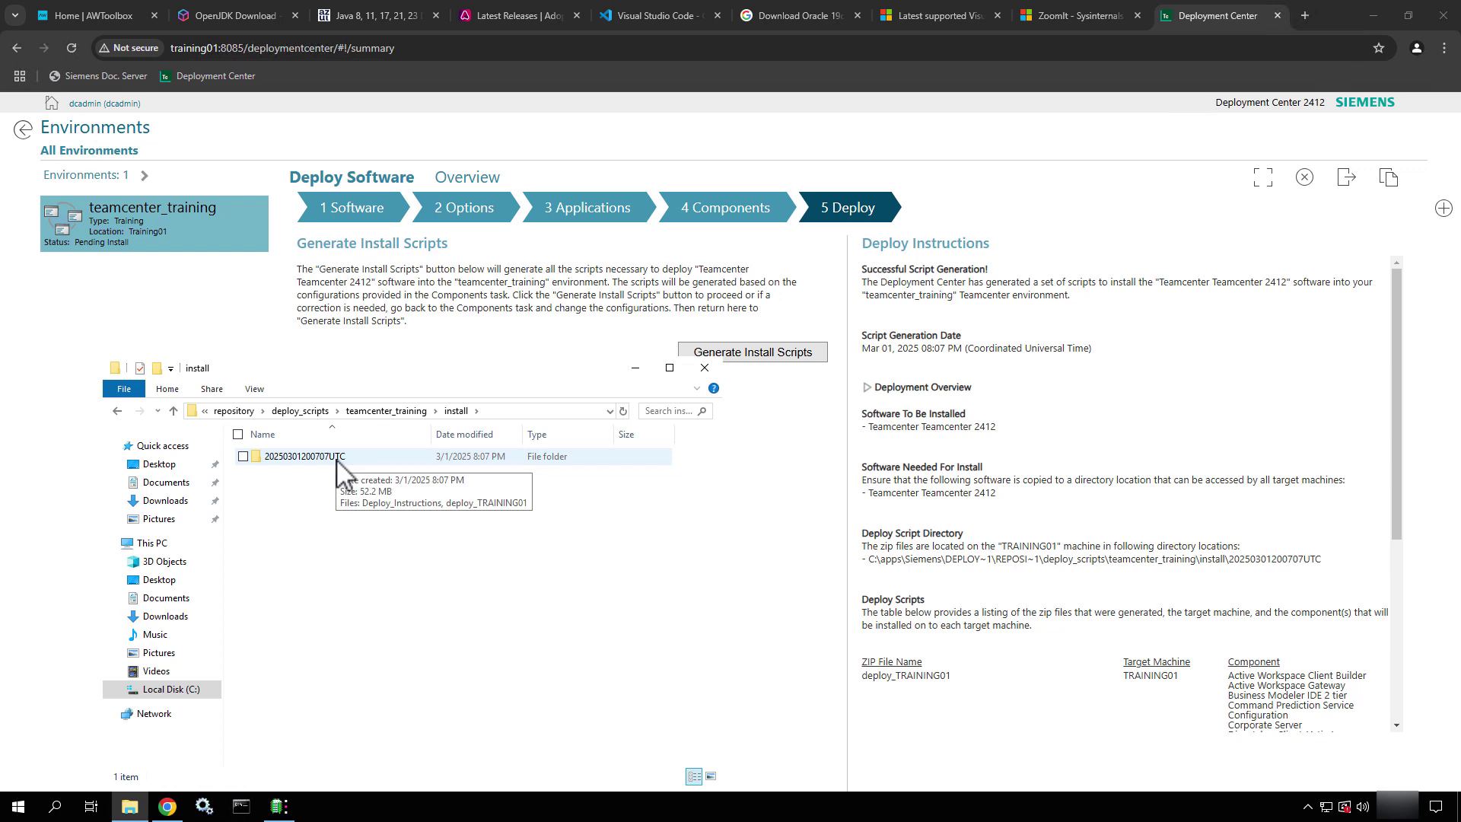
{"action": "double_click", "coordinate": [336, 459]}
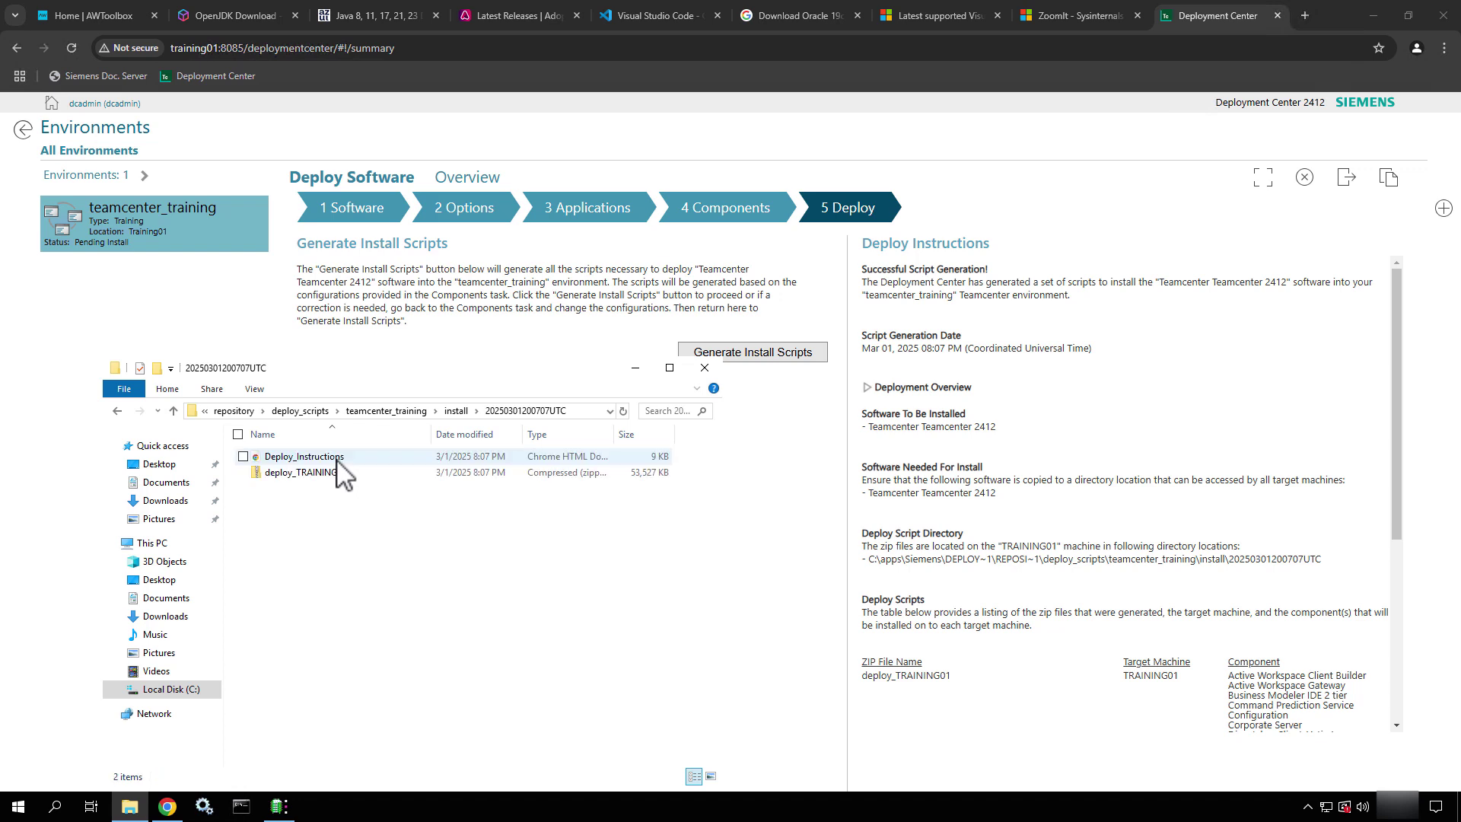
Mark Deploy_Instructions with an on-screen arrow, then bring up the deploy_TRAINING01 archive's context menu
{"action": "left_click", "coordinate": [370, 456]}
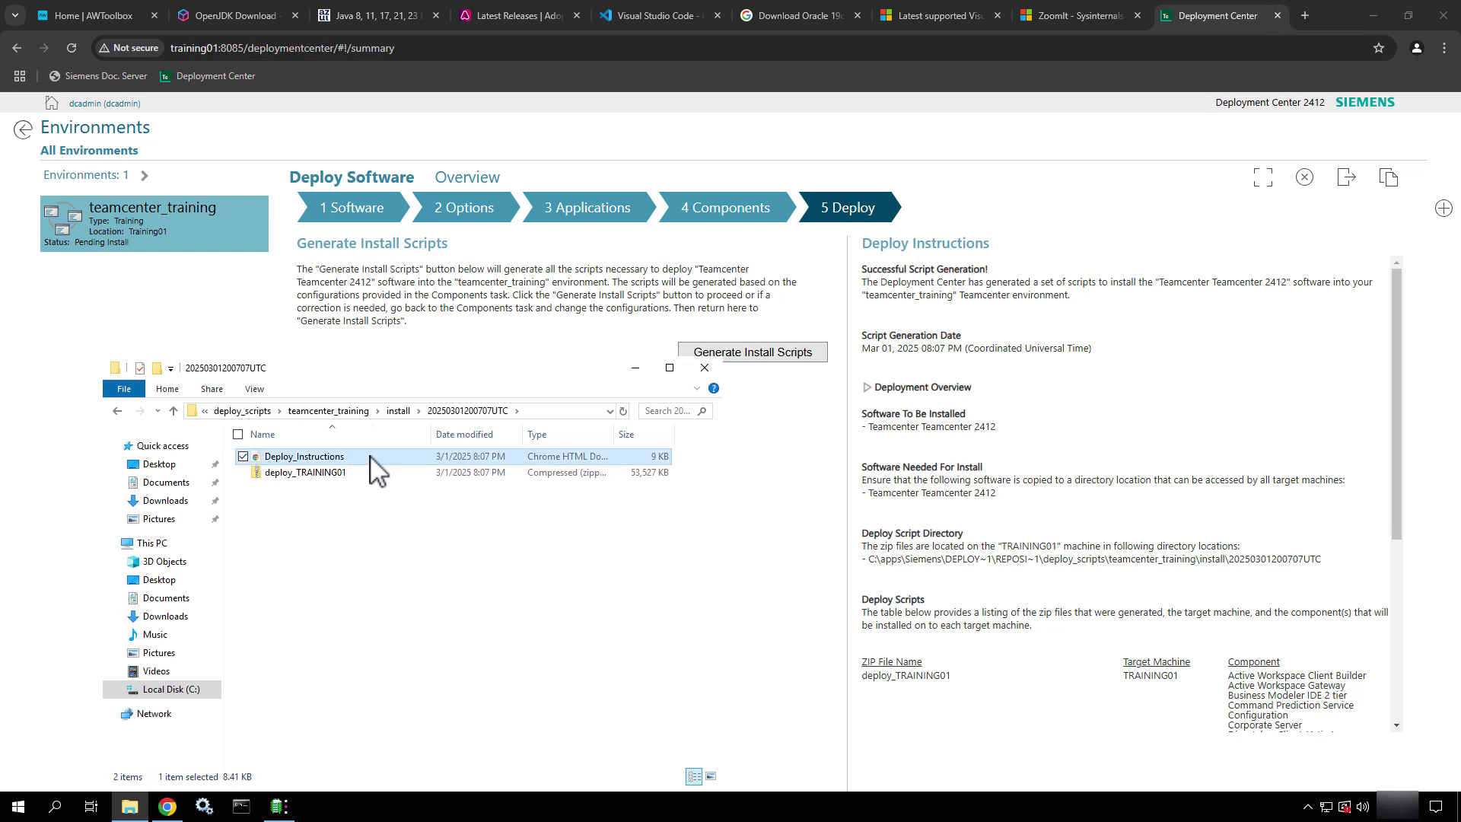
{"action": "key", "text": "ctrl+2"}
{"action": "mouse_move", "coordinate": [369, 455]}
{"action": "left_mouse_down", "text": "ctrl+shift"}
{"action": "mouse_move", "coordinate": [797, 423]}
{"action": "mouse_move", "coordinate": [845, 374]}
{"action": "left_mouse_up", "text": "ctrl+shift"}
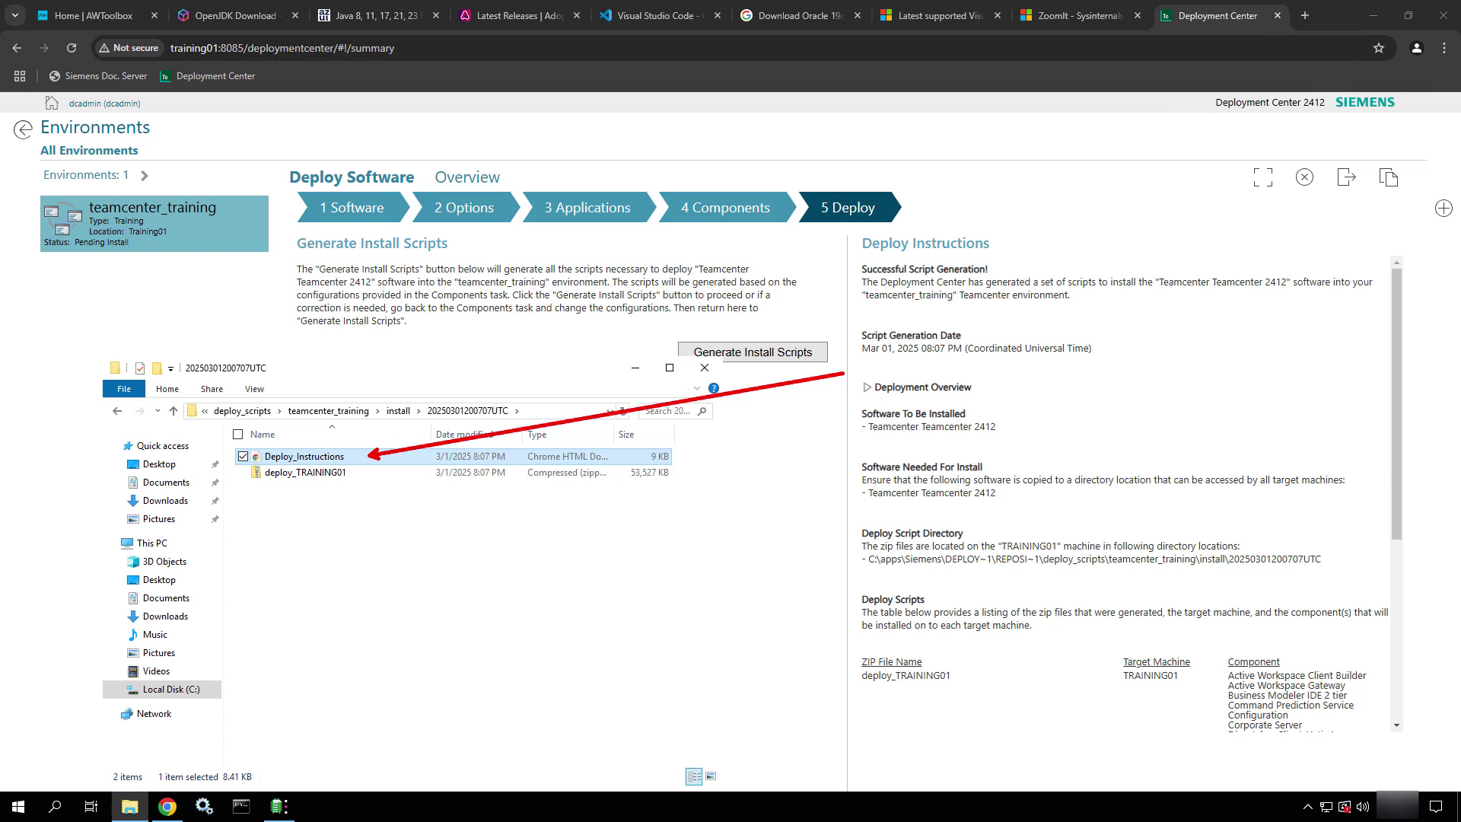
{"action": "key", "text": "Escape"}
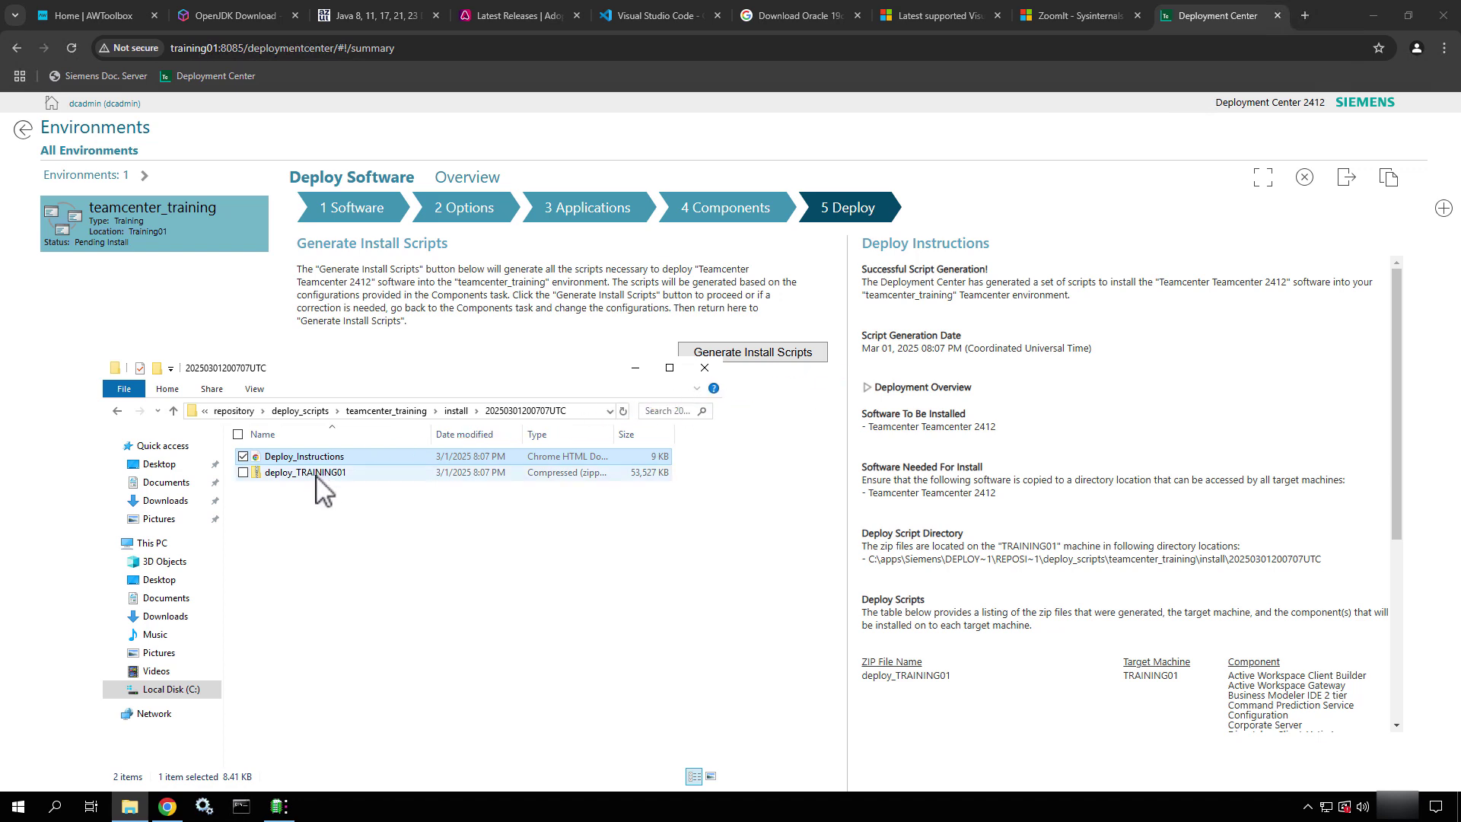
{"action": "left_click", "coordinate": [321, 474]}
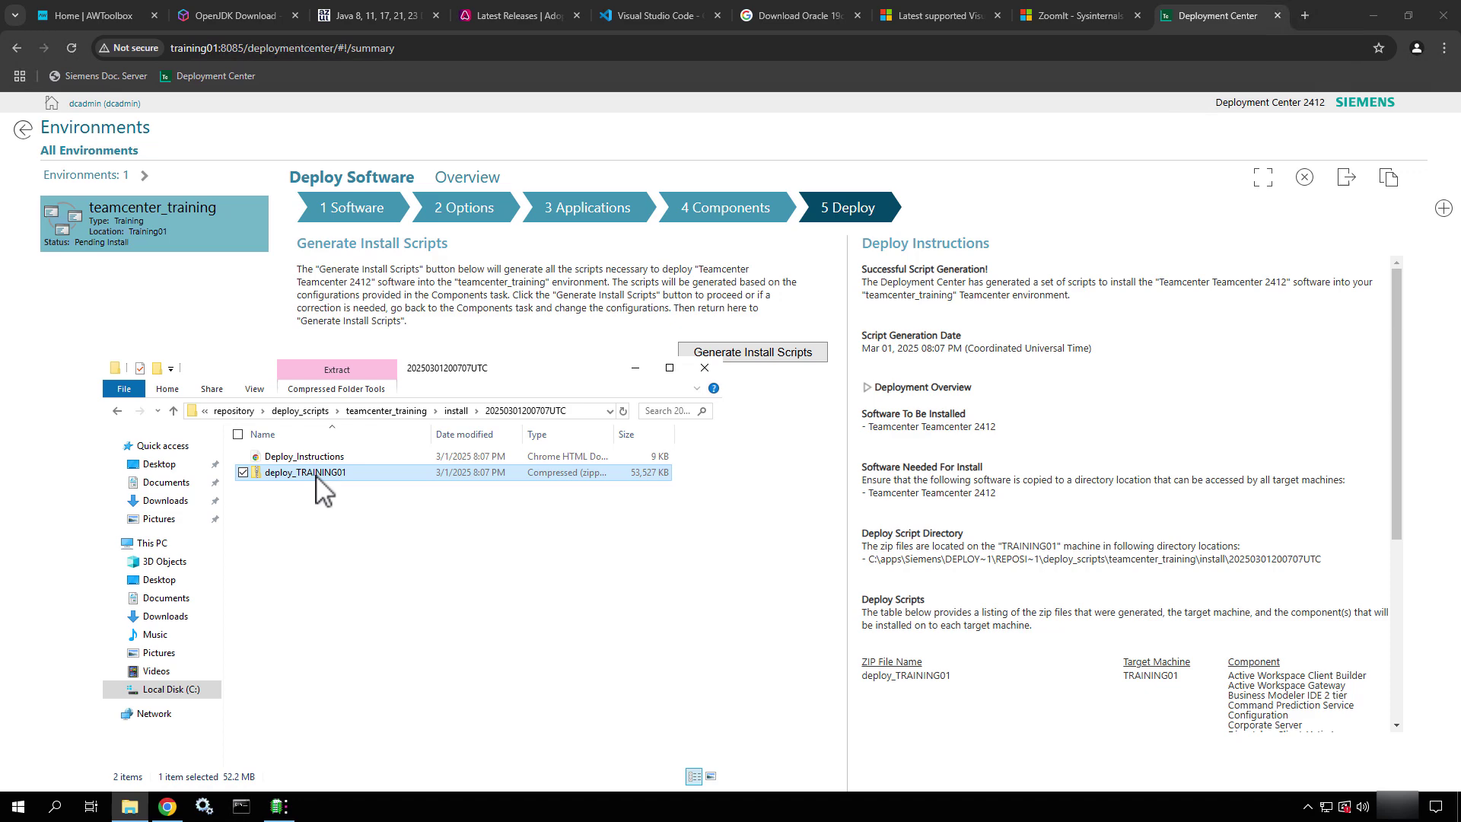
{"action": "right_click", "coordinate": [316, 476]}
Open Deploy_Instructions in Chrome, scroll down to the machine-script instructions, then minimize the browser
{"action": "left_click", "coordinate": [317, 459]}
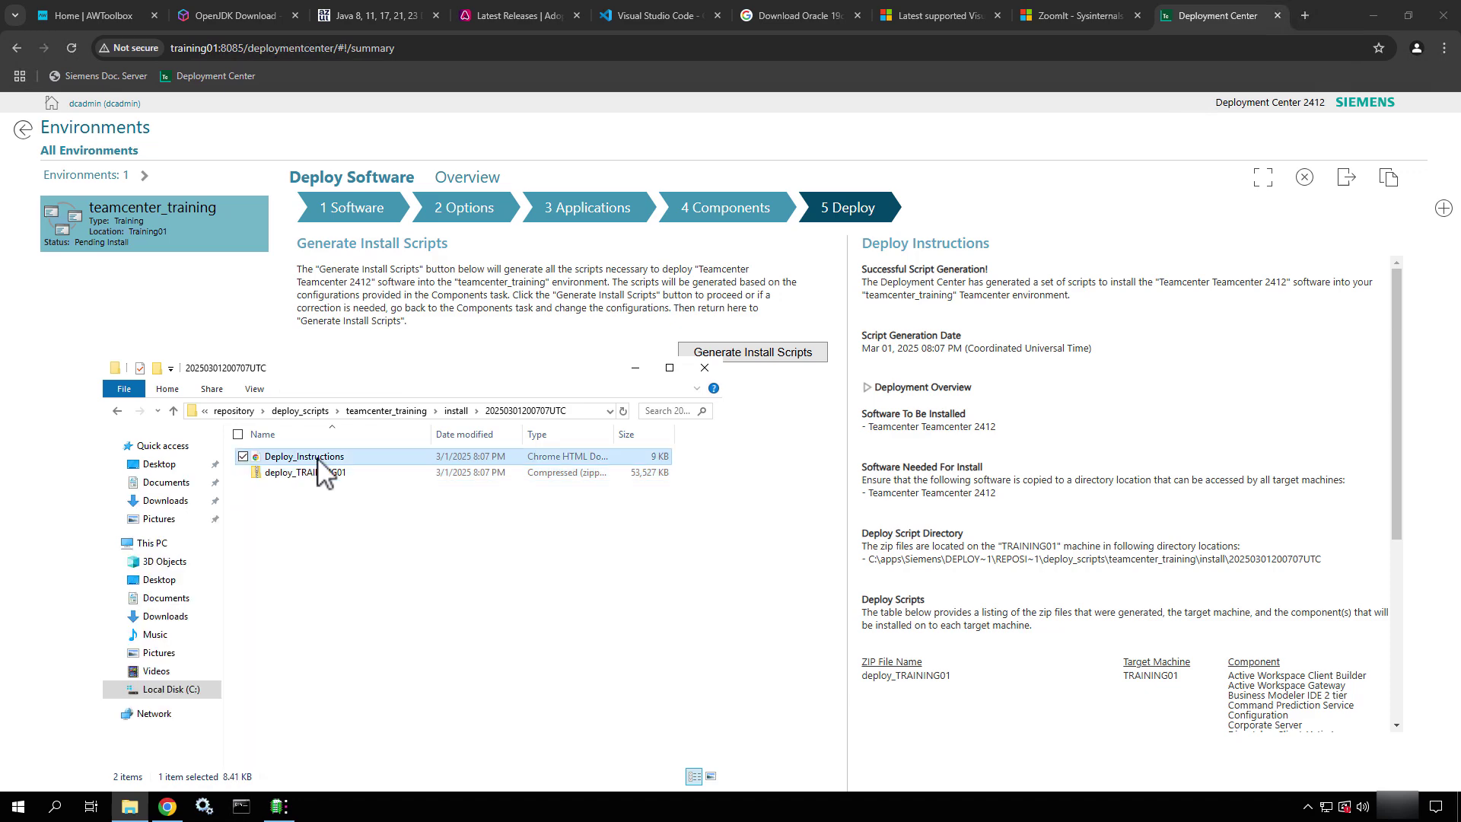
{"action": "double_click", "coordinate": [318, 460]}
{"action": "scroll", "coordinate": [232, 512], "scroll_direction": "down", "scroll_amount": 2}
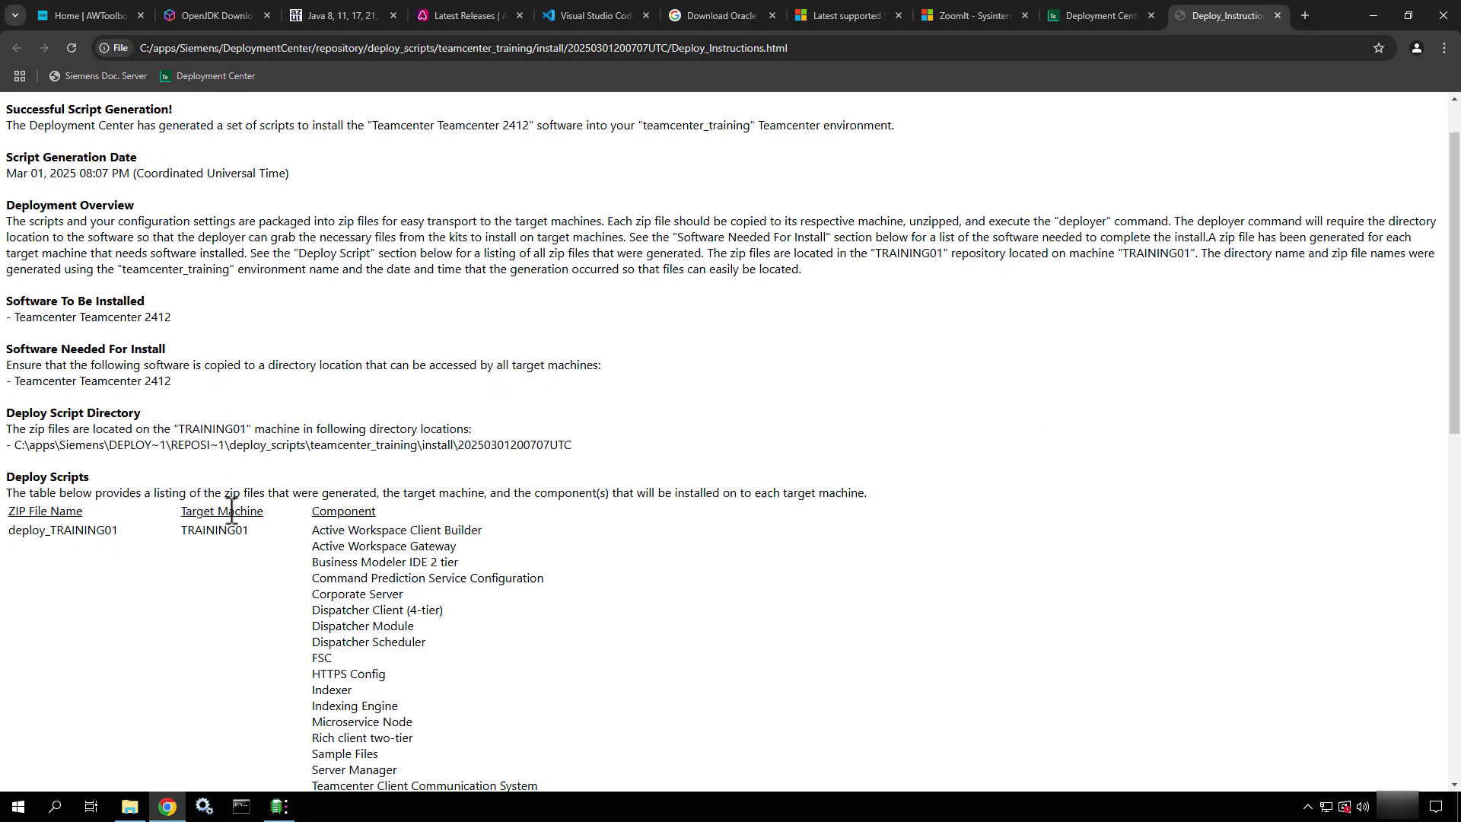
{"action": "scroll", "coordinate": [233, 512], "scroll_direction": "down", "scroll_amount": 3}
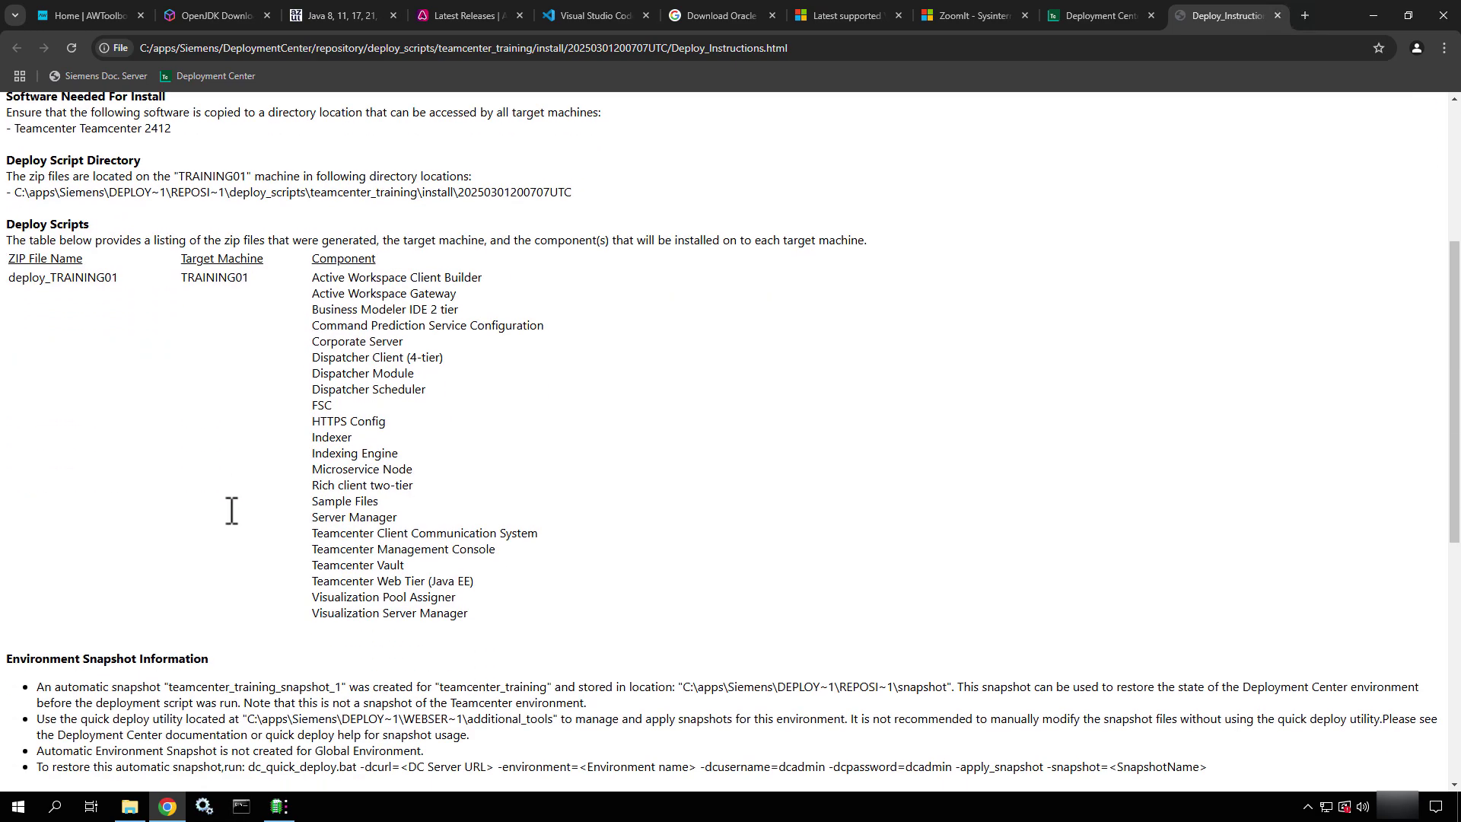
{"action": "scroll", "coordinate": [232, 511], "scroll_direction": "down", "scroll_amount": 6}
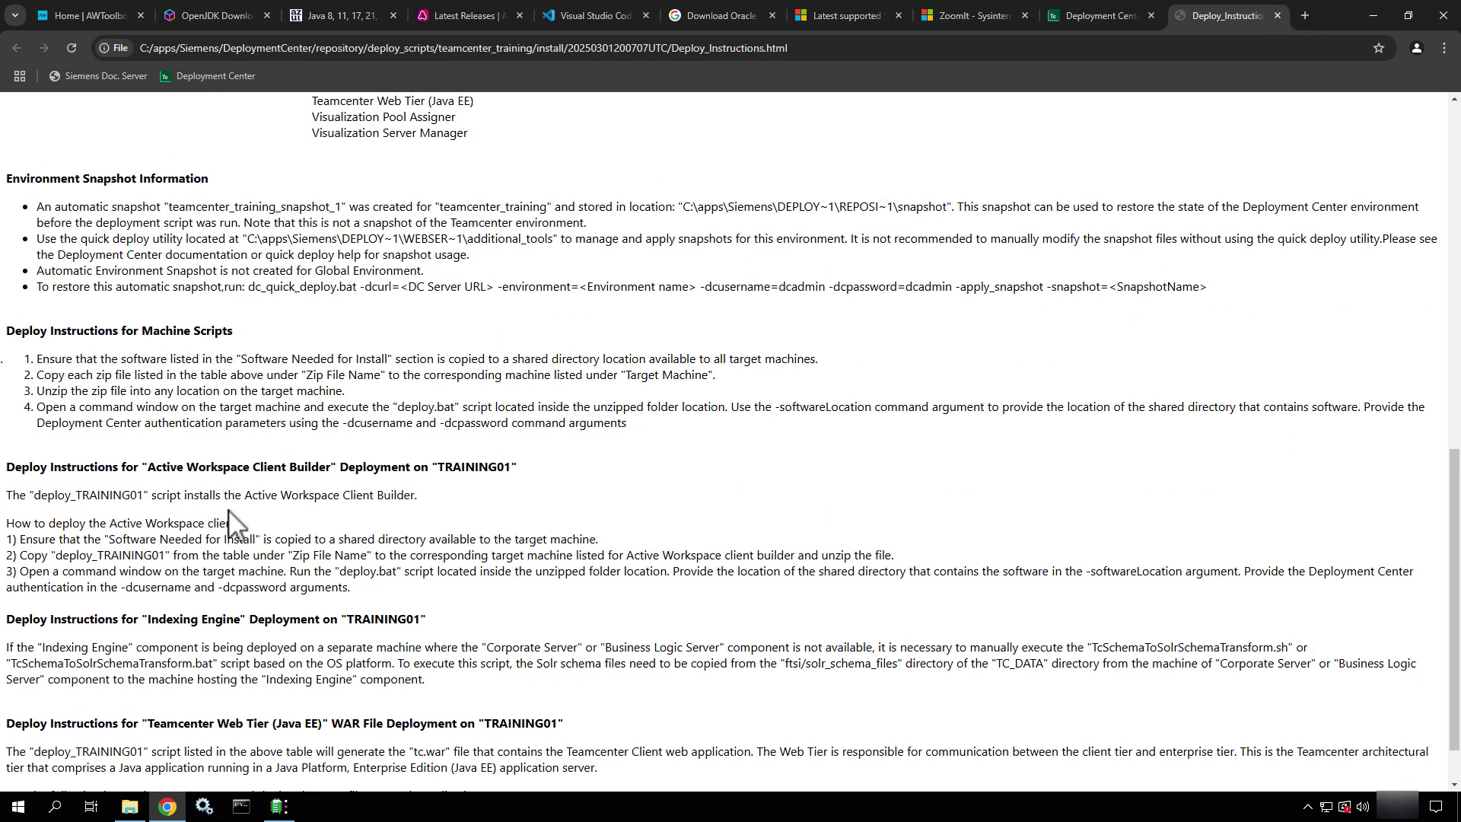
{"action": "scroll", "coordinate": [233, 511], "scroll_direction": "down", "scroll_amount": 1}
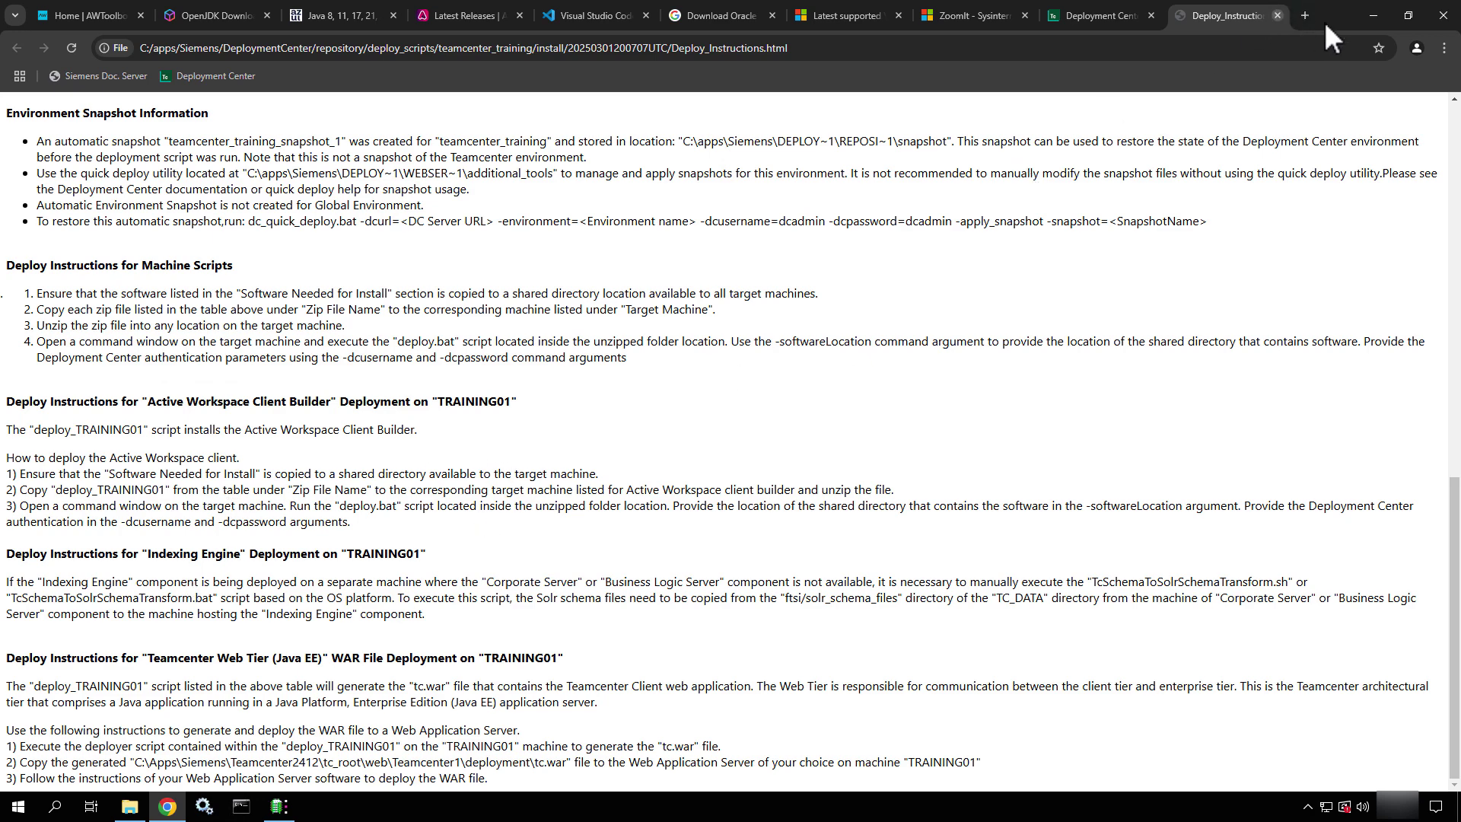
{"action": "left_click", "coordinate": [1373, 16]}
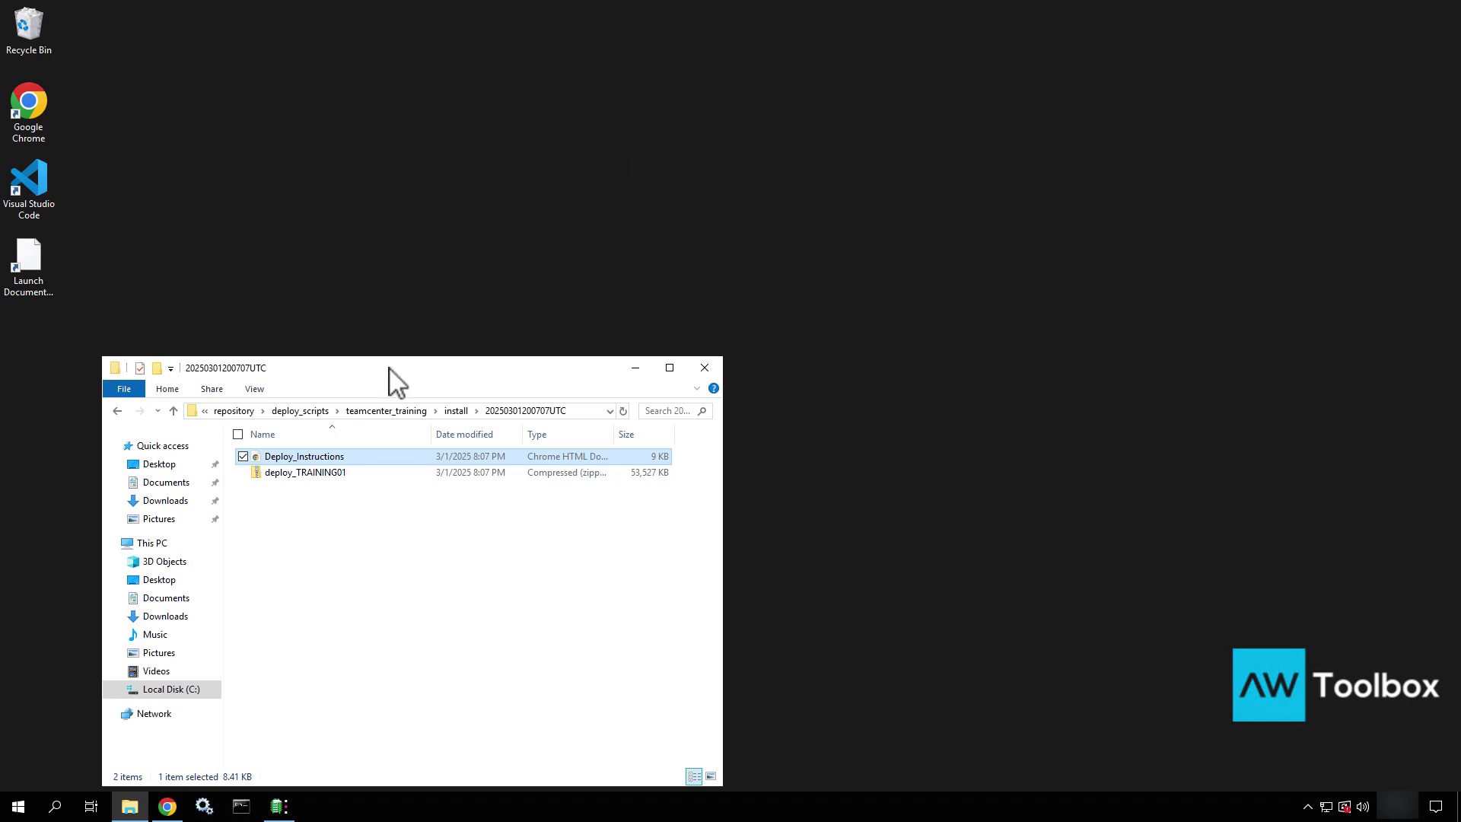
Extract deploy_TRAINING01.zip into its default folder and open it to view the deploy scripts
{"action": "left_click_drag", "start_coordinate": [388, 368], "coordinate": [660, 86]}
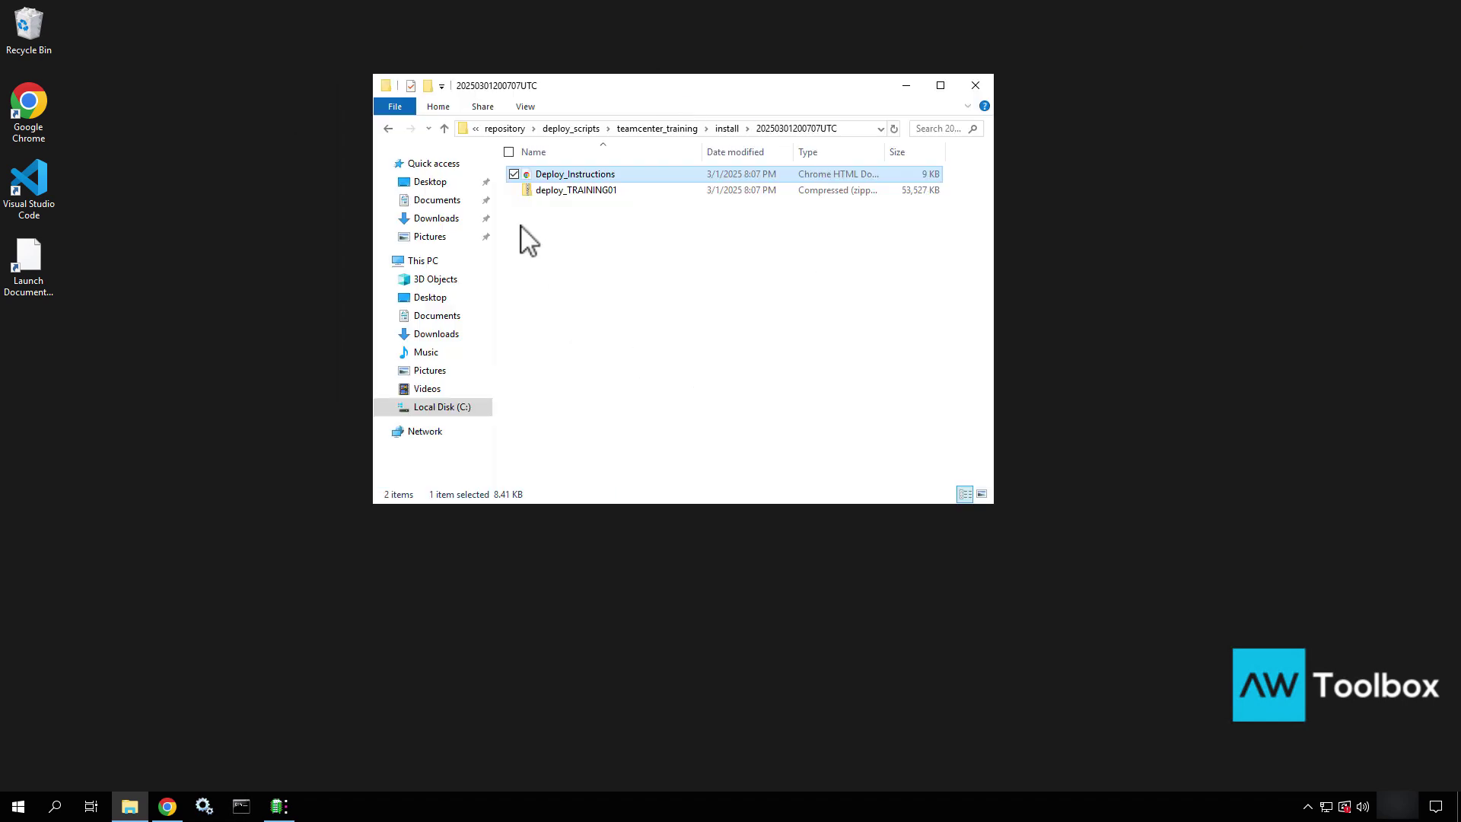
{"action": "left_click", "coordinate": [524, 191]}
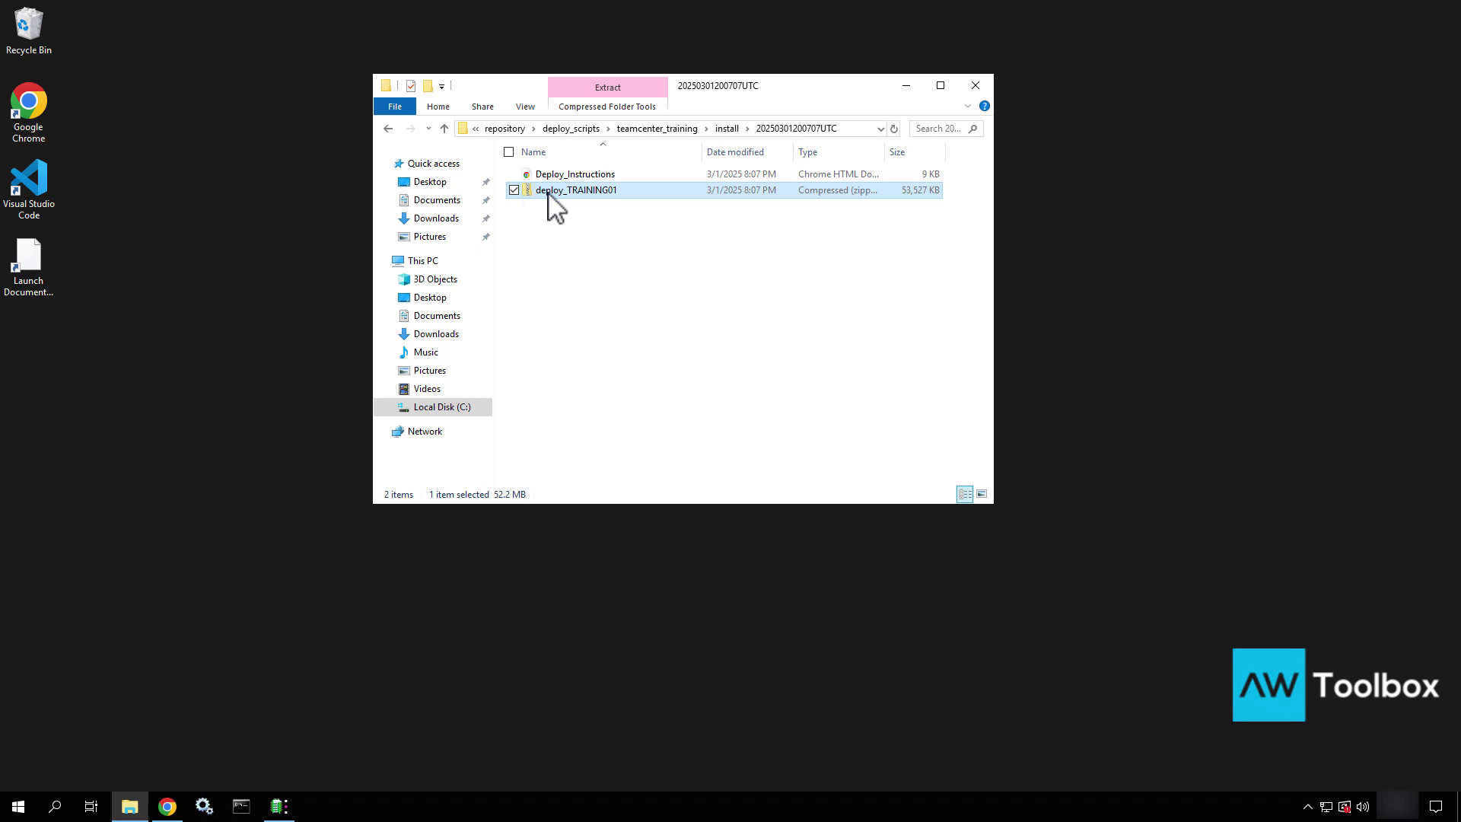
{"action": "right_click", "coordinate": [548, 192]}
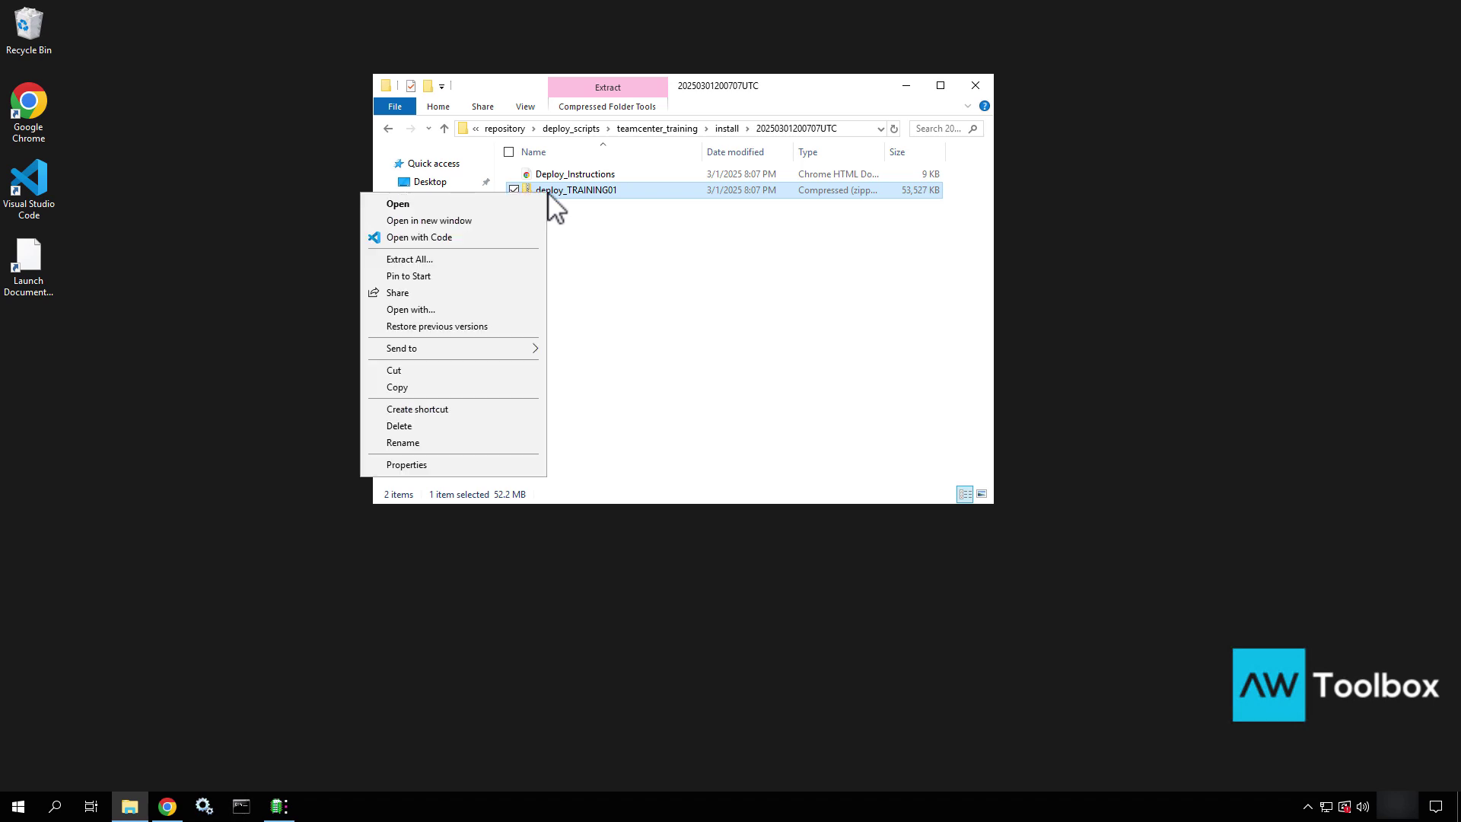
{"action": "left_click", "coordinate": [426, 260]}
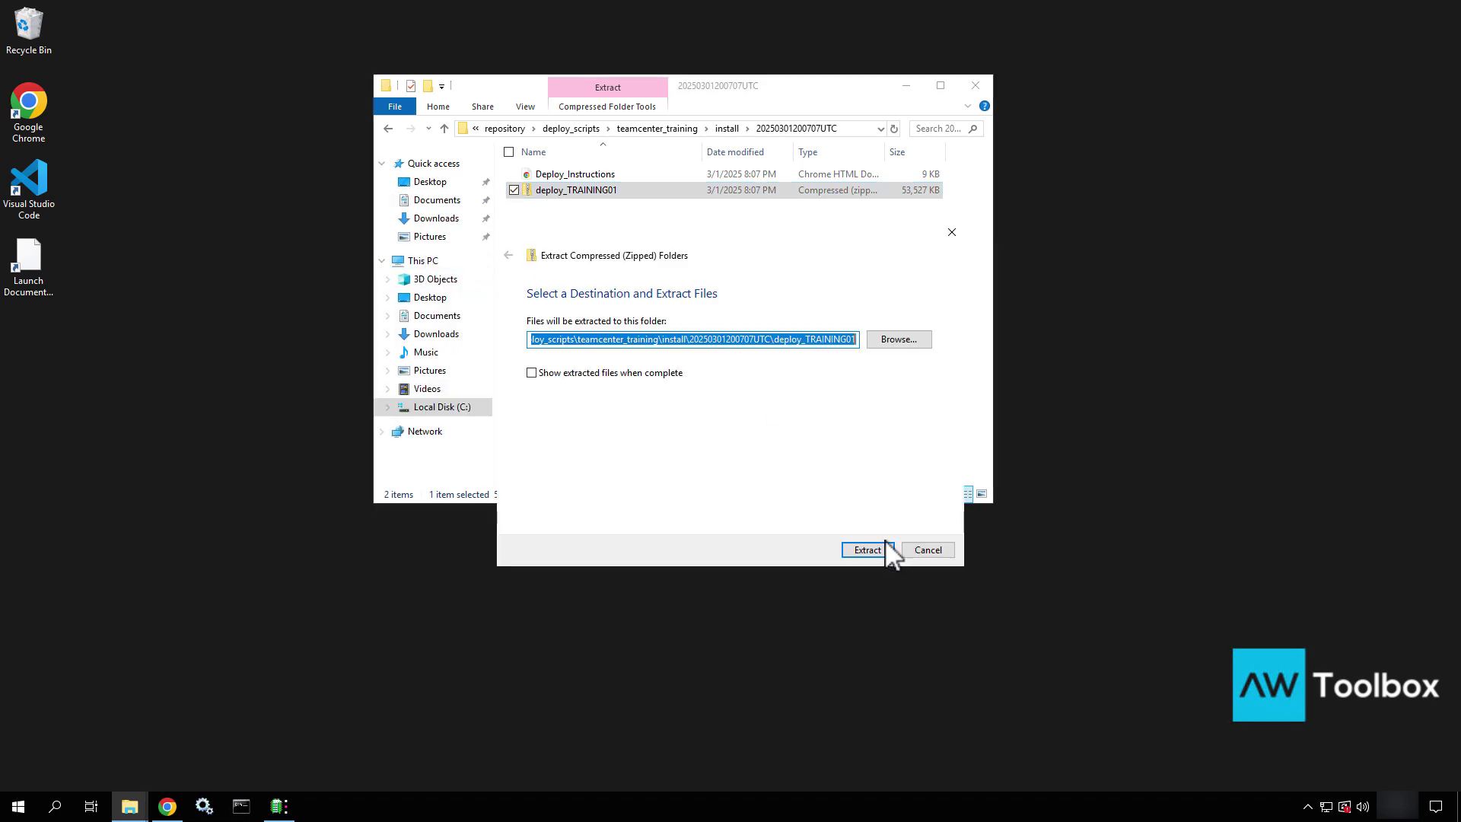
{"action": "left_click", "coordinate": [852, 550]}
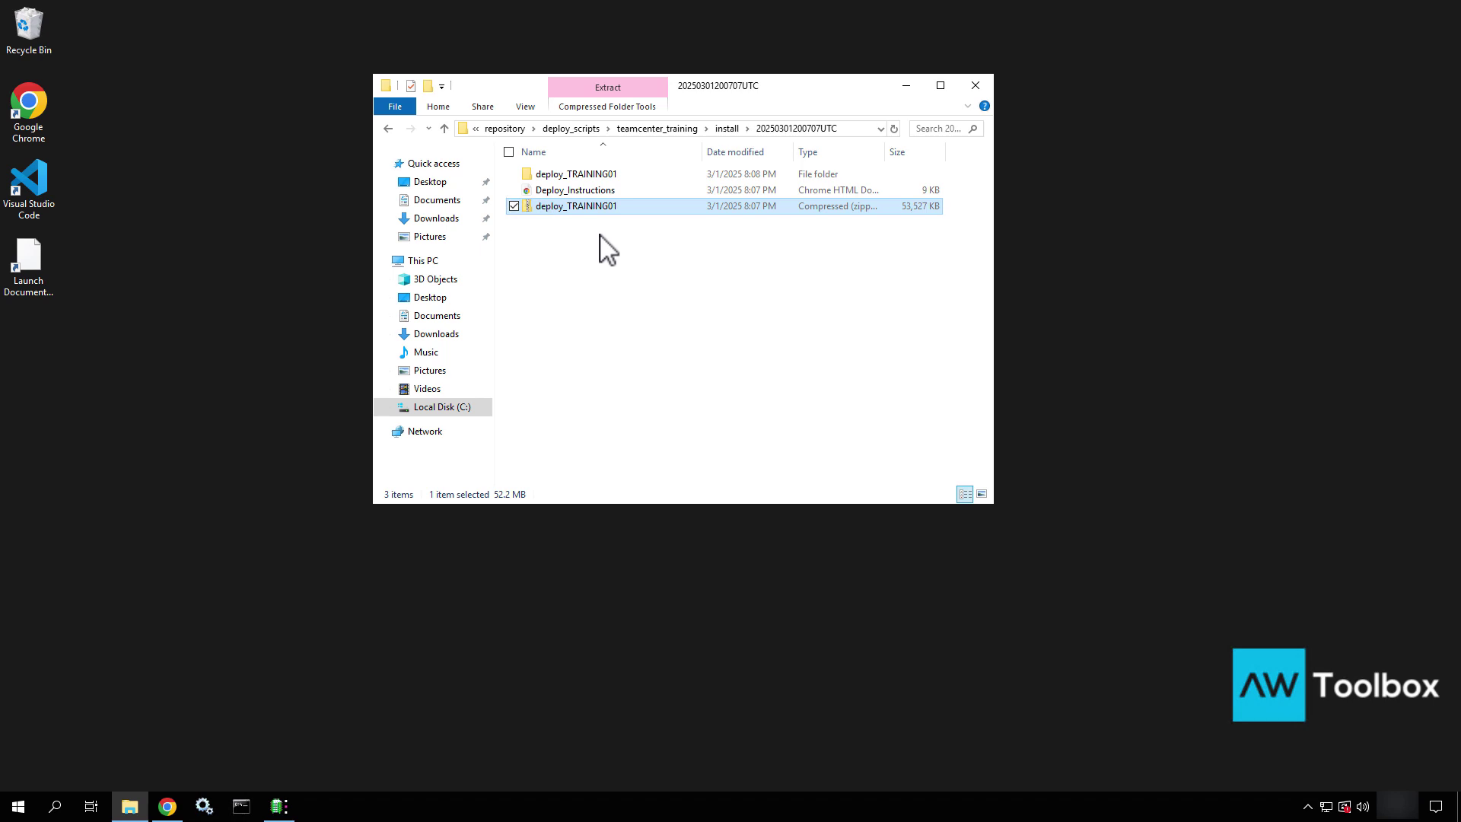
{"action": "double_click", "coordinate": [565, 176]}
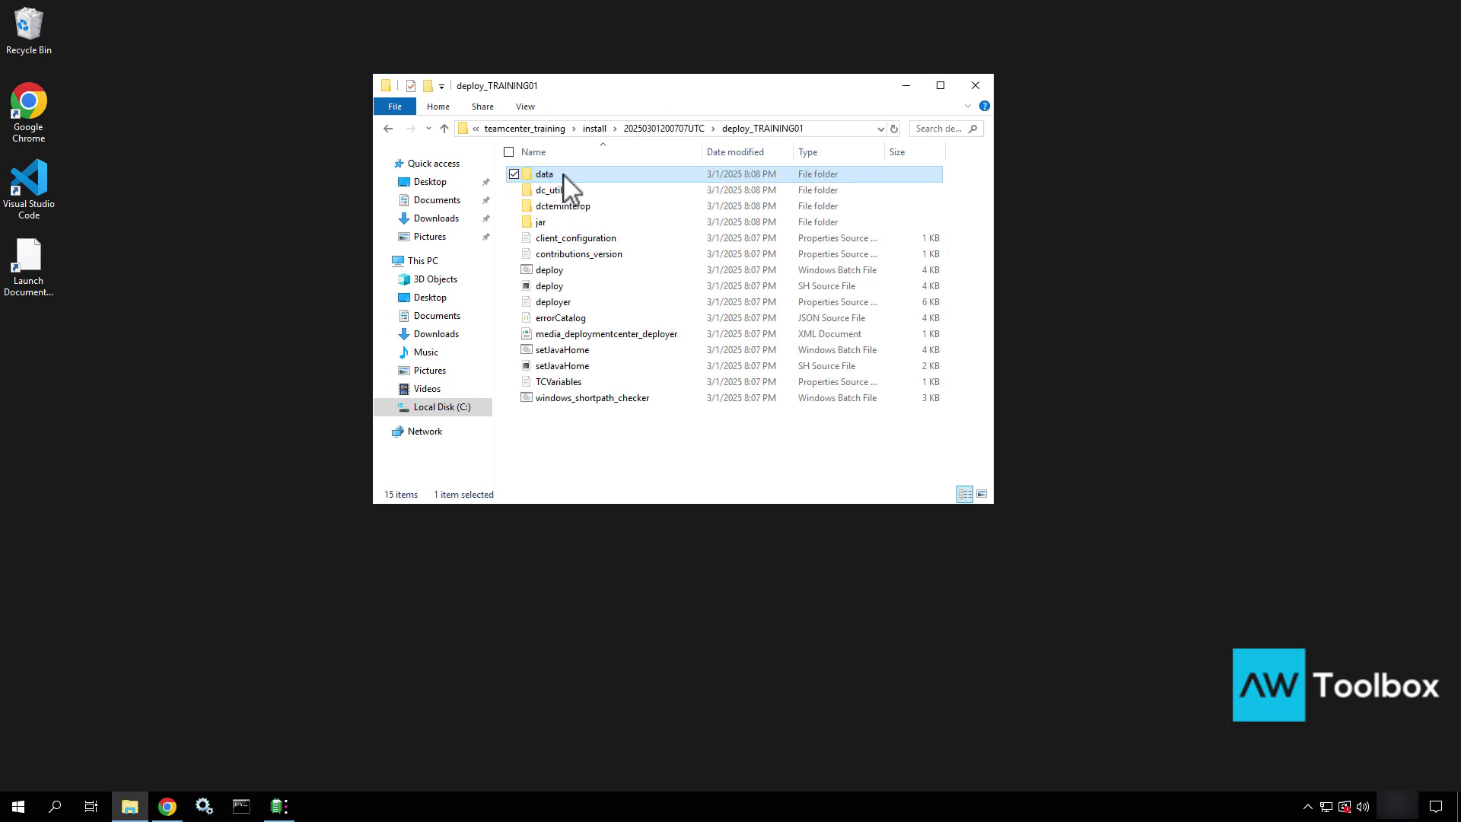
{"action": "left_click", "coordinate": [555, 274]}
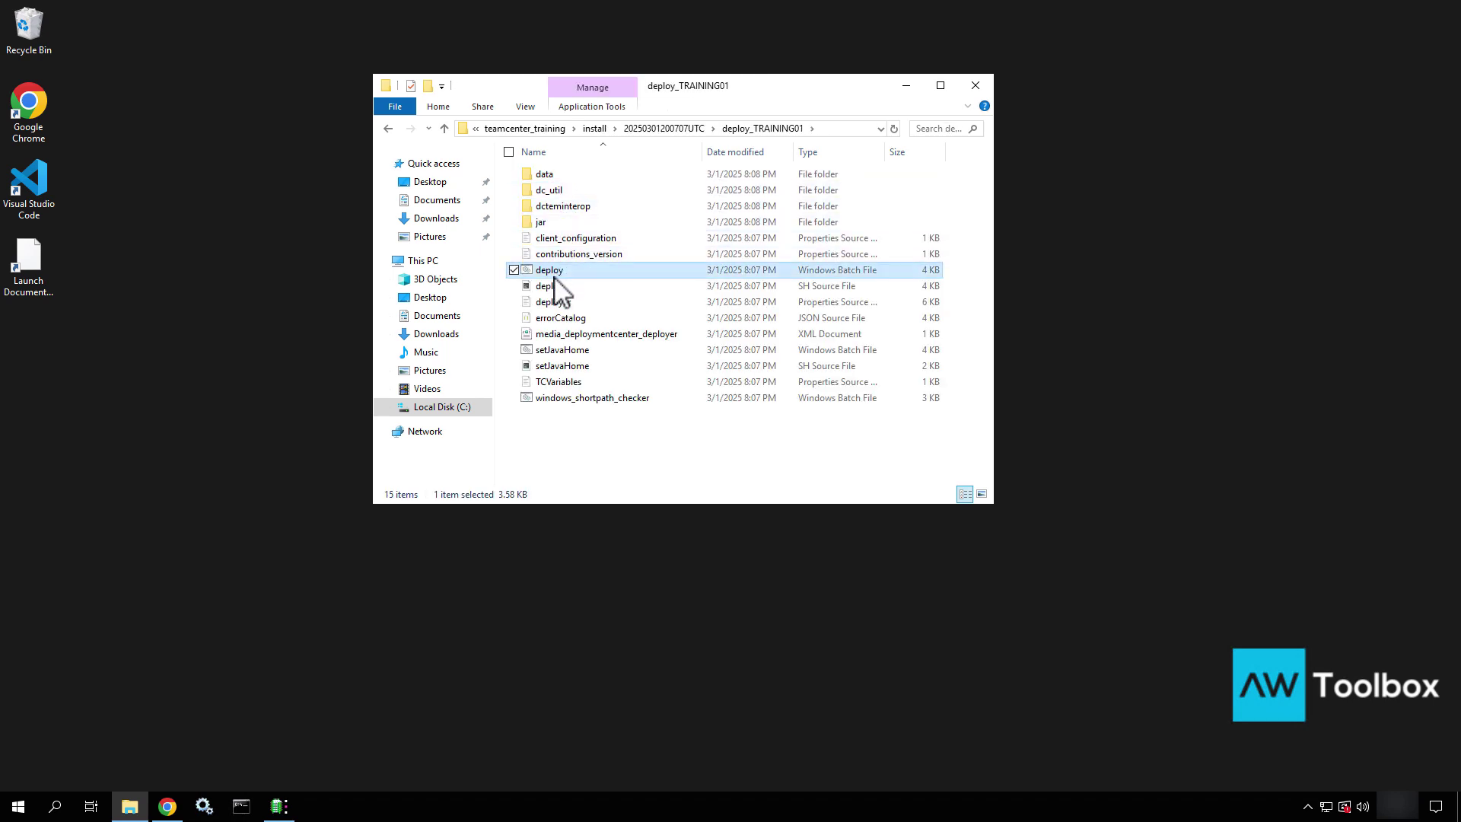
{"action": "left_click", "coordinate": [552, 289]}
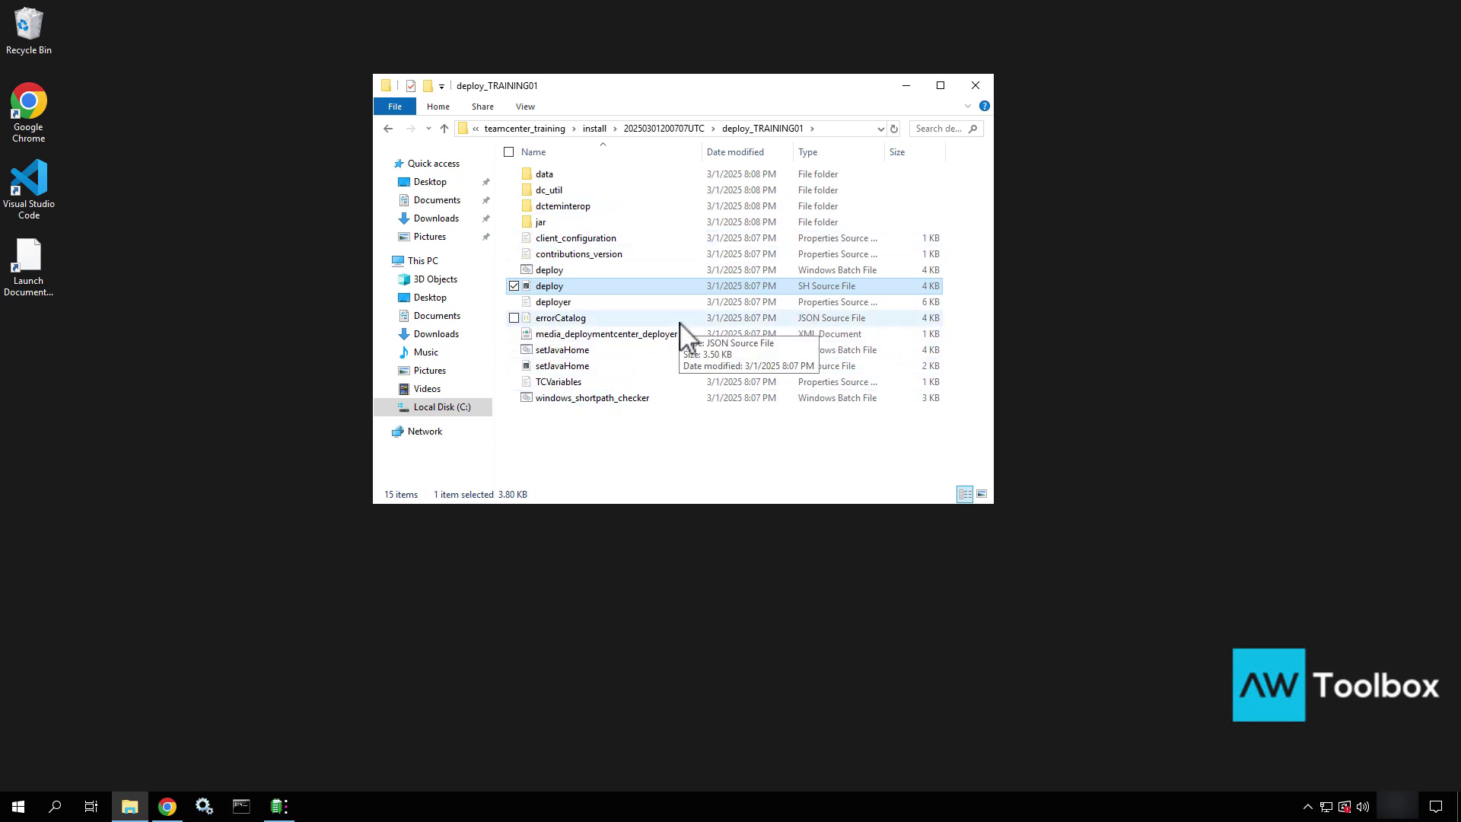
Cut the deploy_TRAINING01 folder and paste it into C:\temp
{"action": "left_click", "coordinate": [672, 130]}
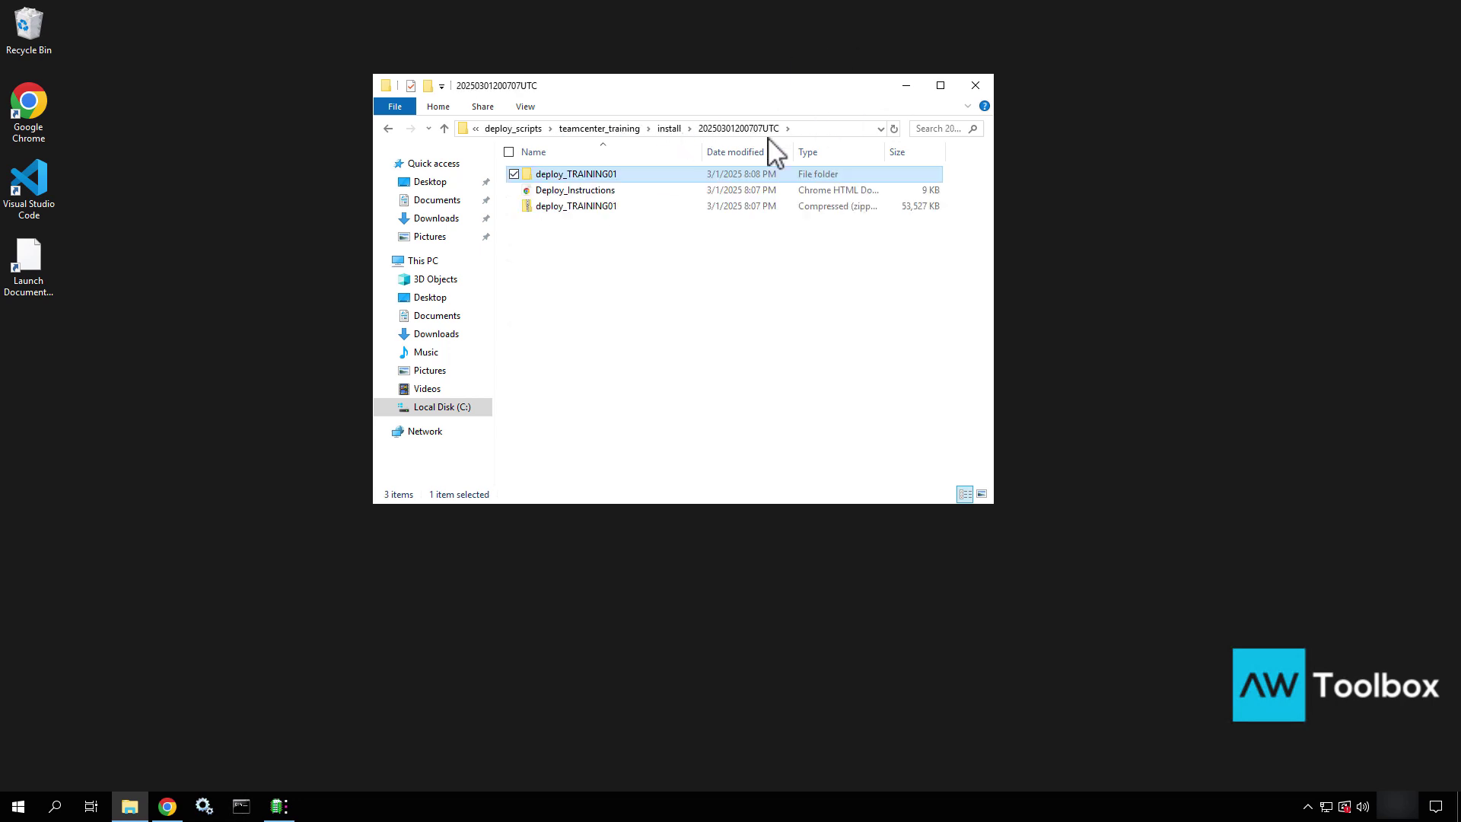
{"action": "right_click", "coordinate": [572, 175]}
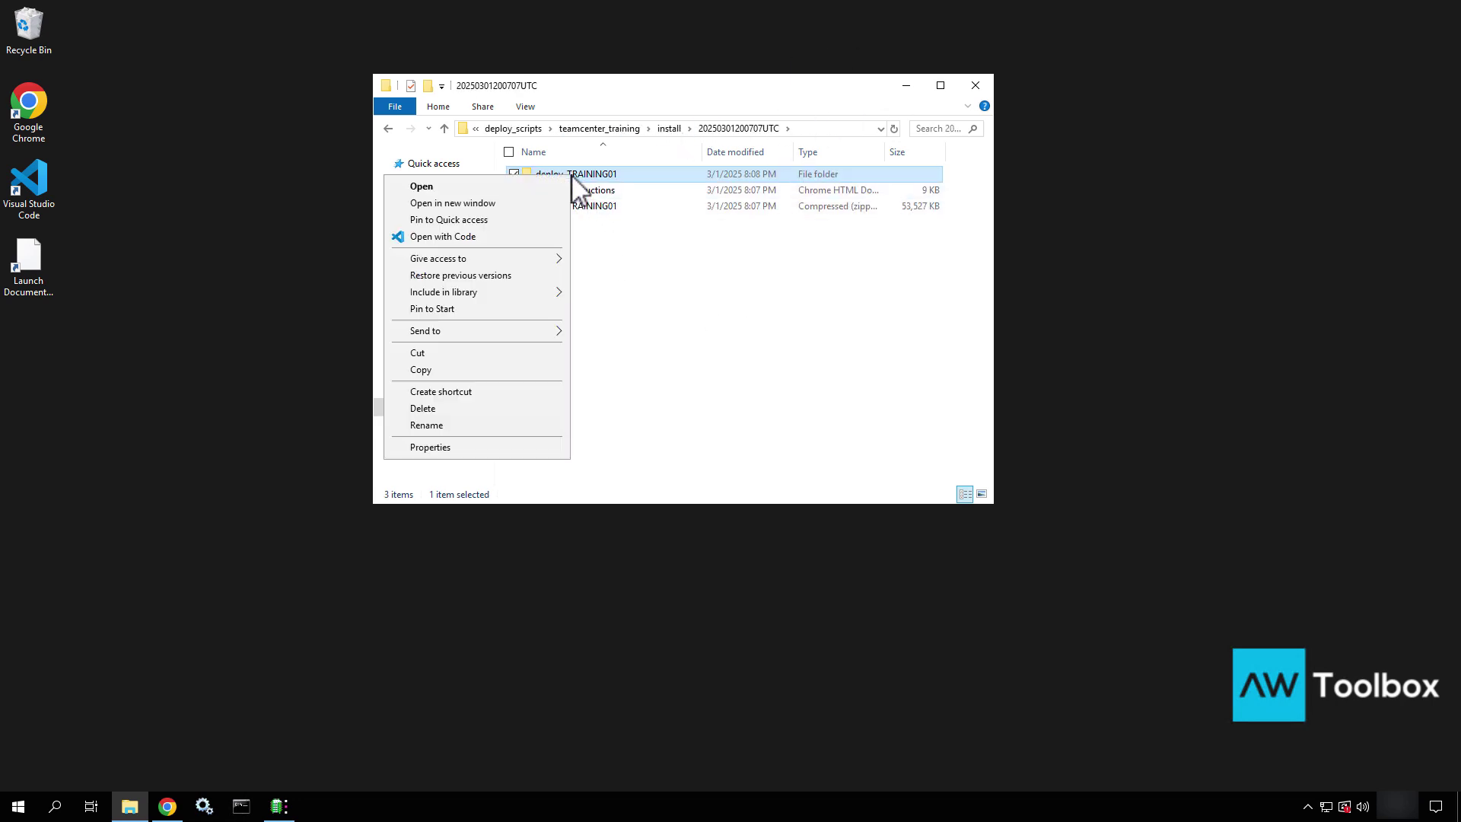
{"action": "left_click", "coordinate": [447, 355]}
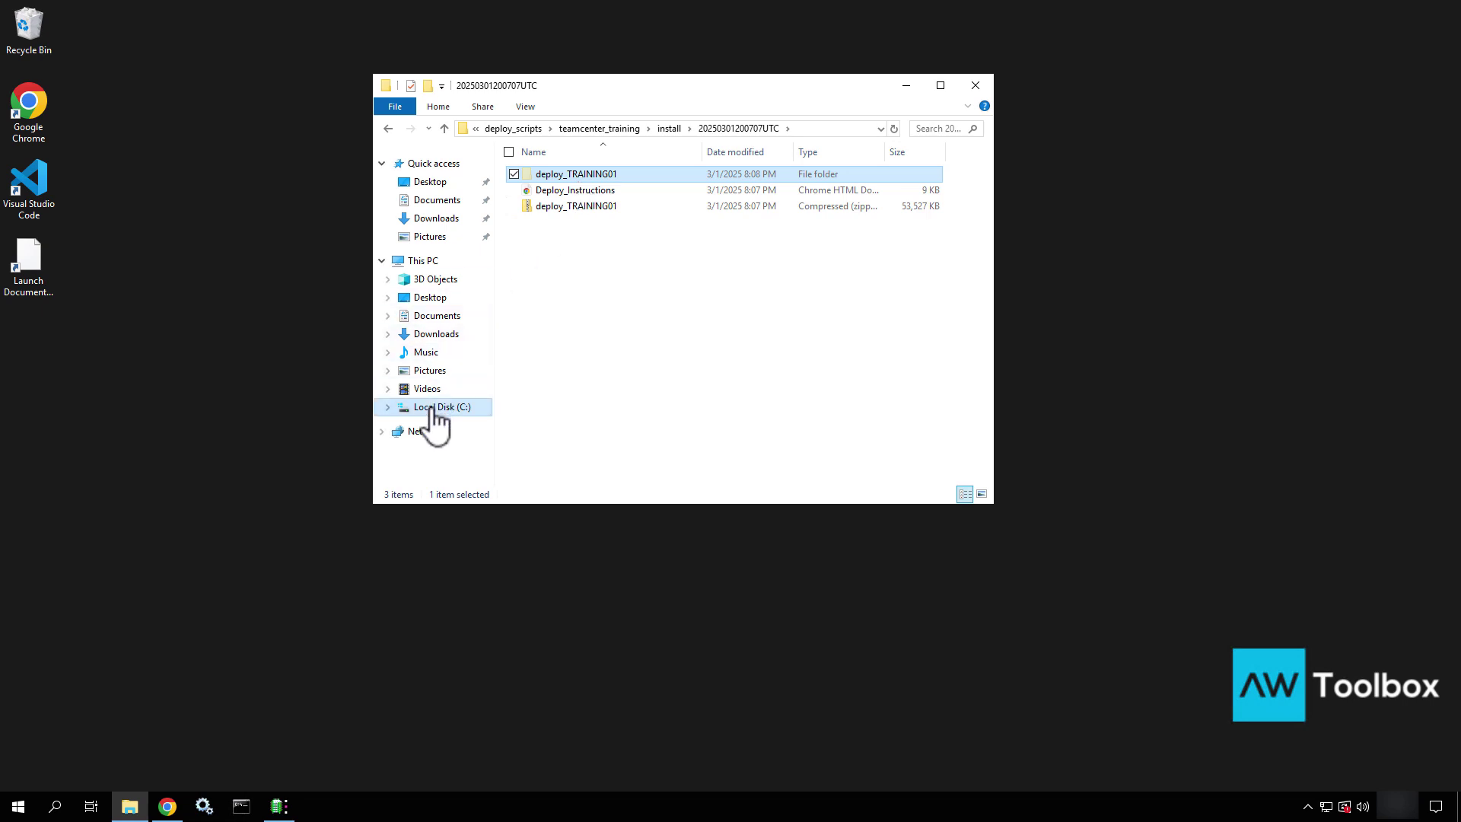
{"action": "left_click", "coordinate": [431, 409]}
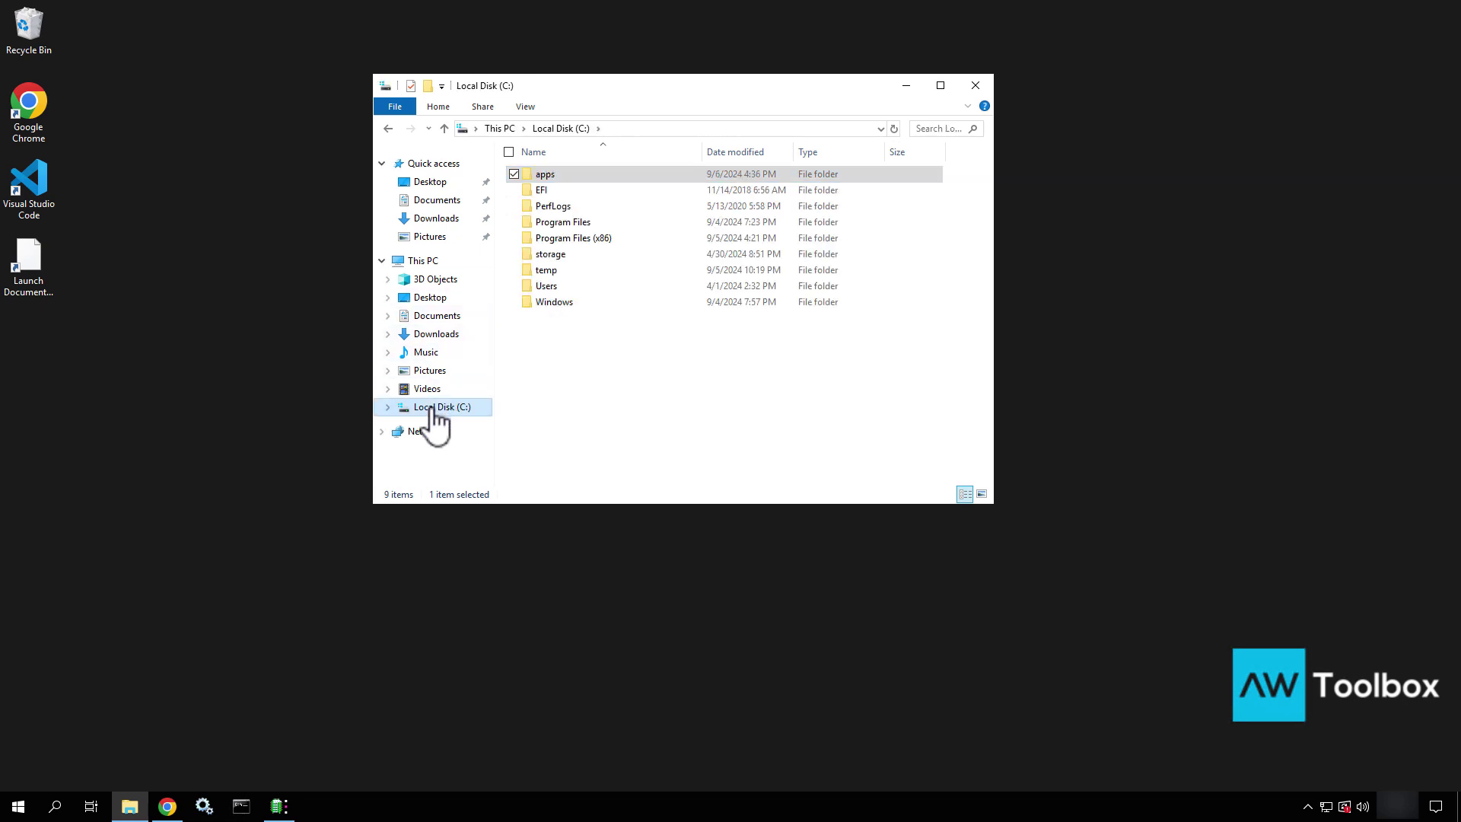
{"action": "double_click", "coordinate": [533, 271]}
{"action": "right_click", "coordinate": [591, 277]}
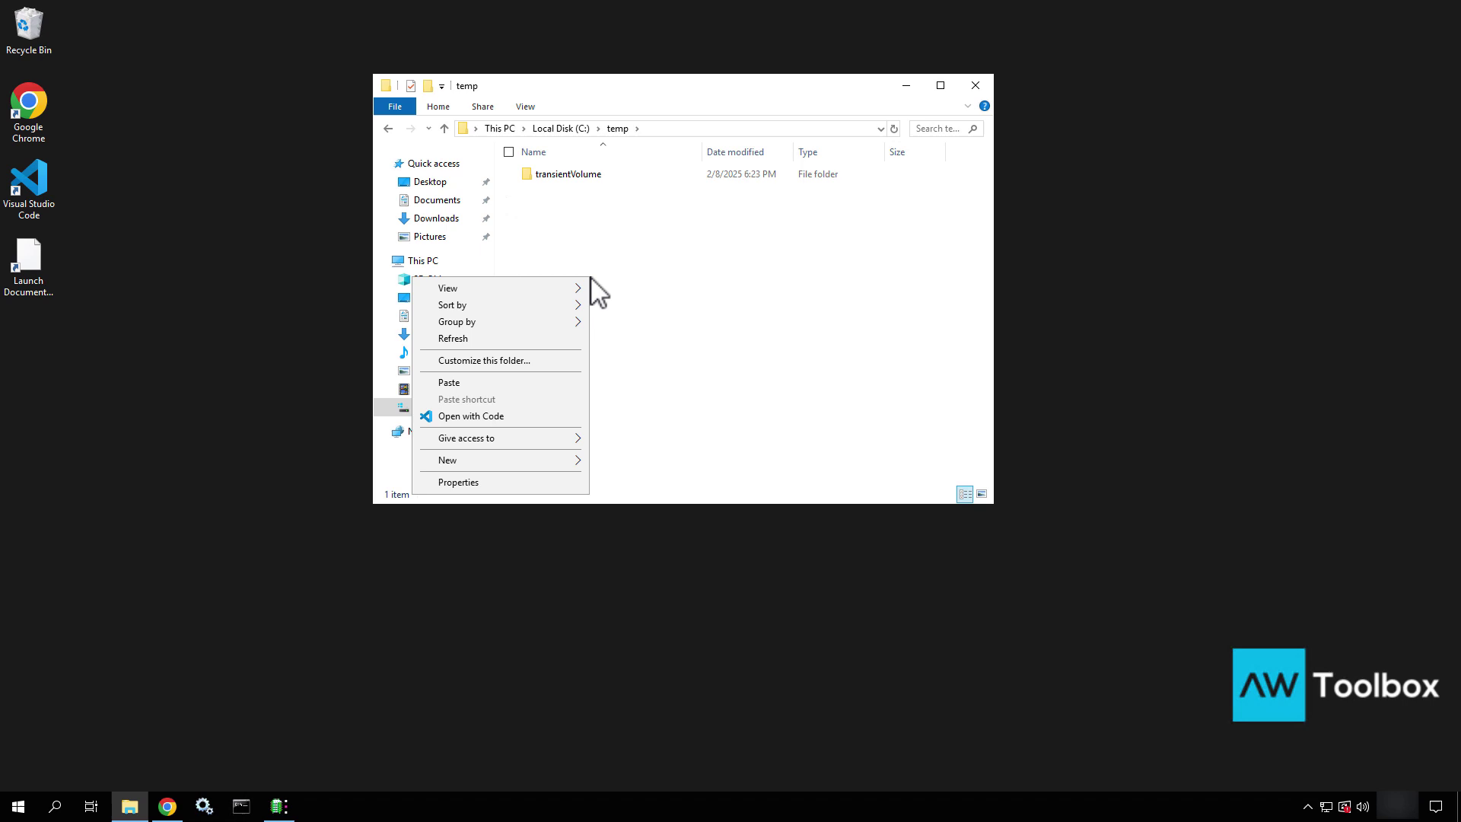
{"action": "left_click", "coordinate": [460, 383]}
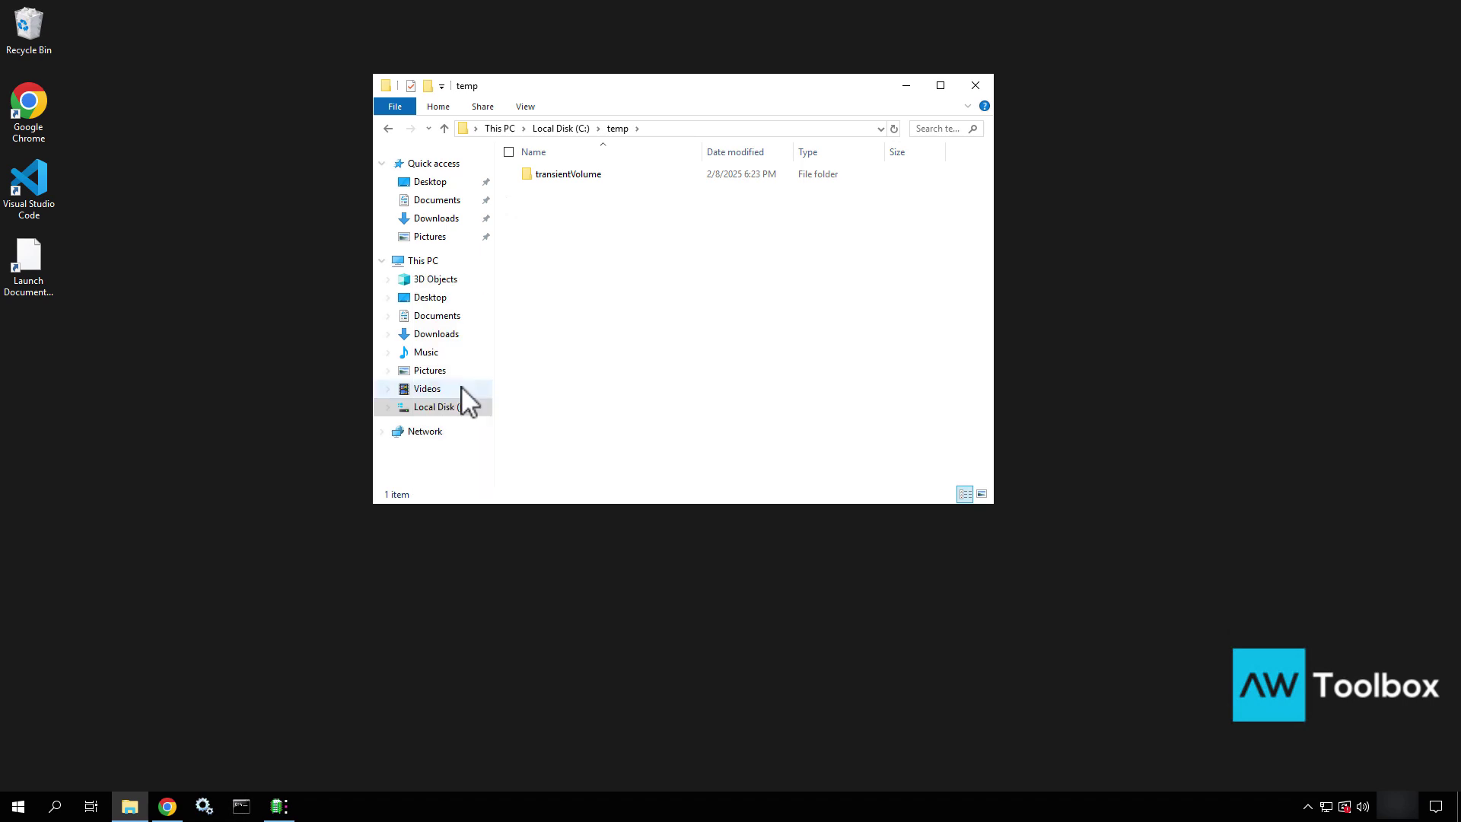
Open C:\temp\deploy_TRAINING01 and select its full path in the address bar
{"action": "left_click", "coordinate": [730, 328]}
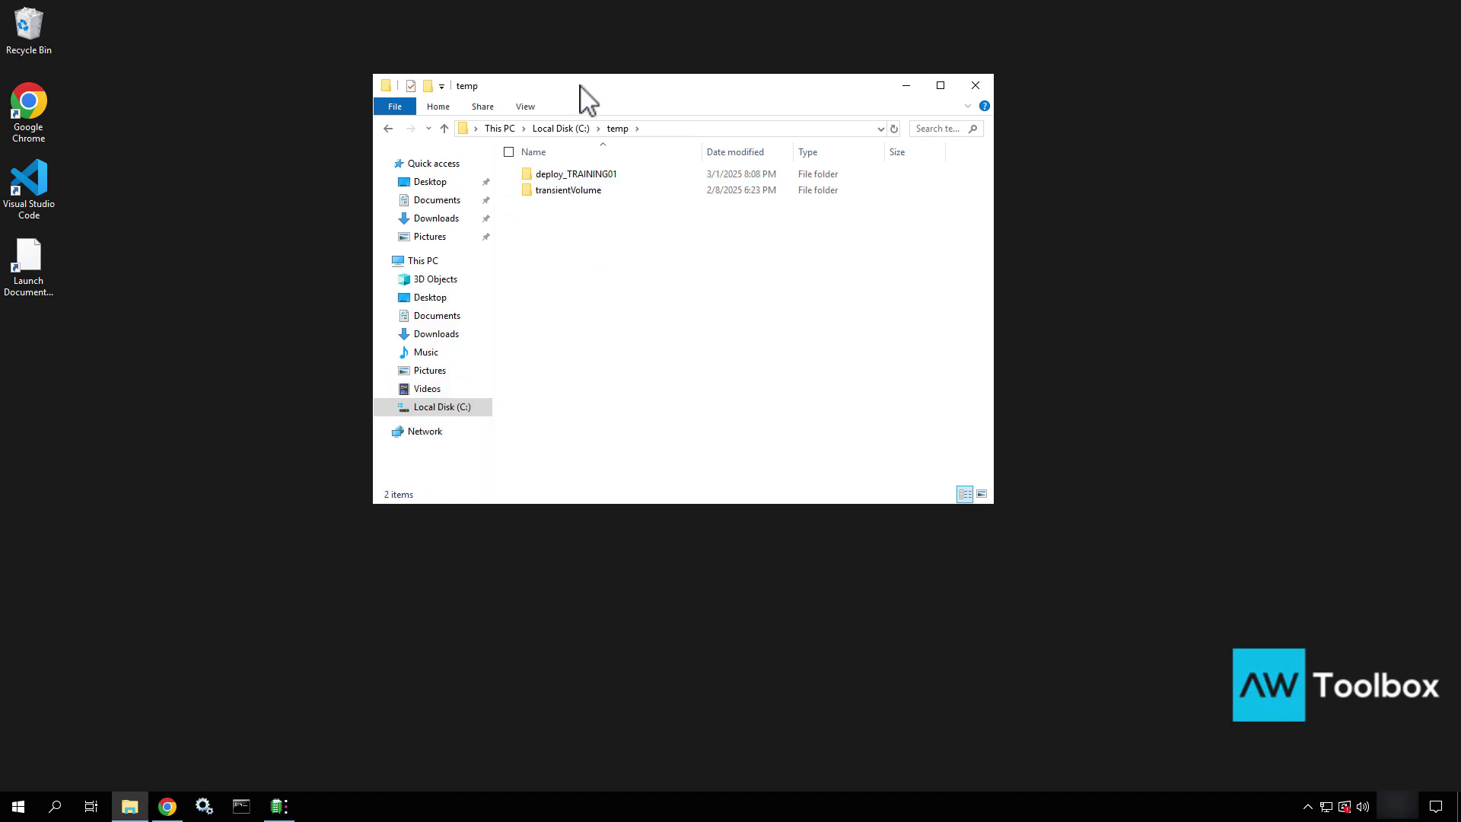
{"action": "left_click_drag", "start_coordinate": [581, 85], "coordinate": [949, 83]}
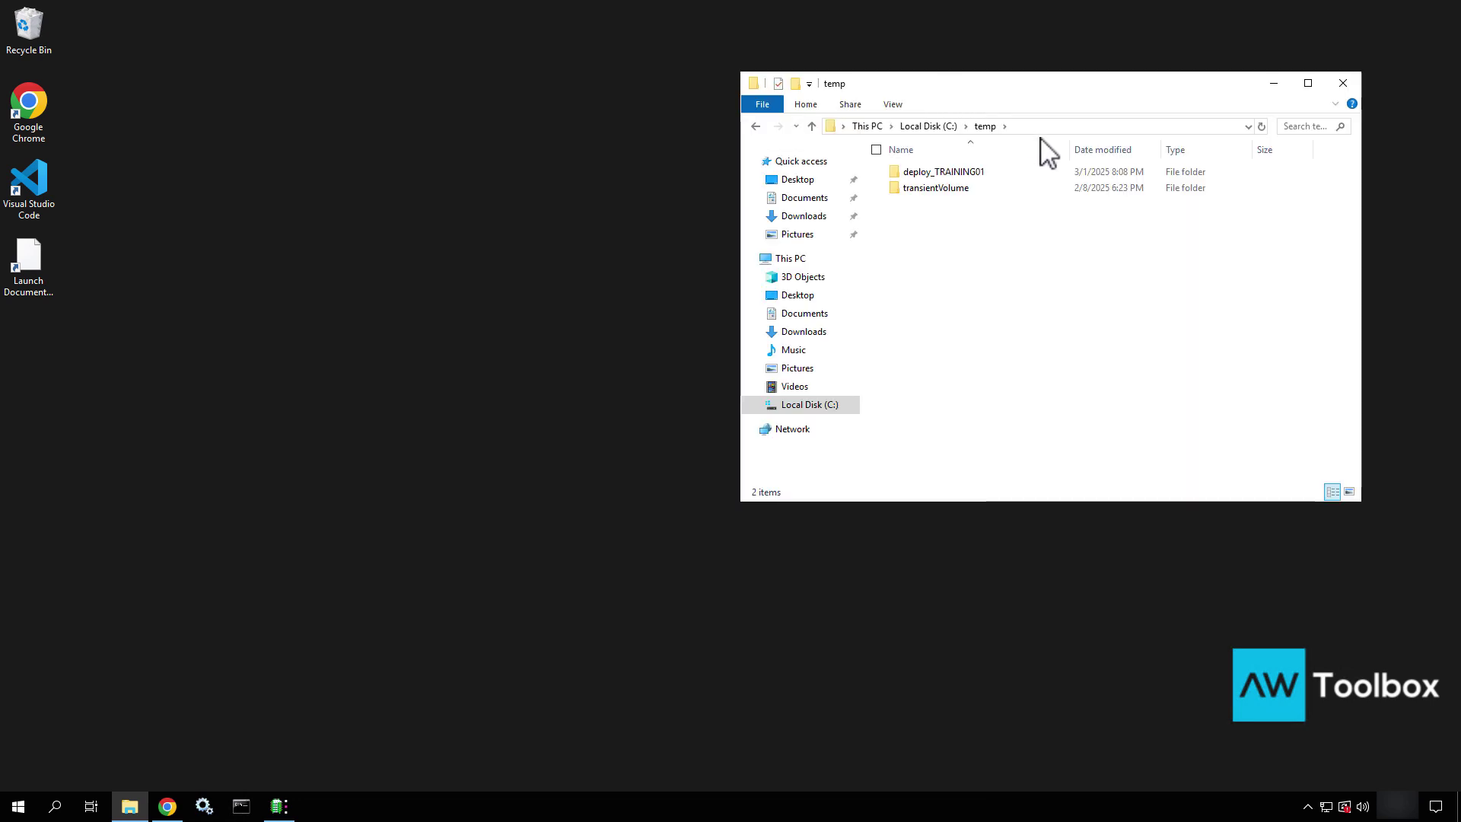
{"action": "double_click", "coordinate": [996, 172]}
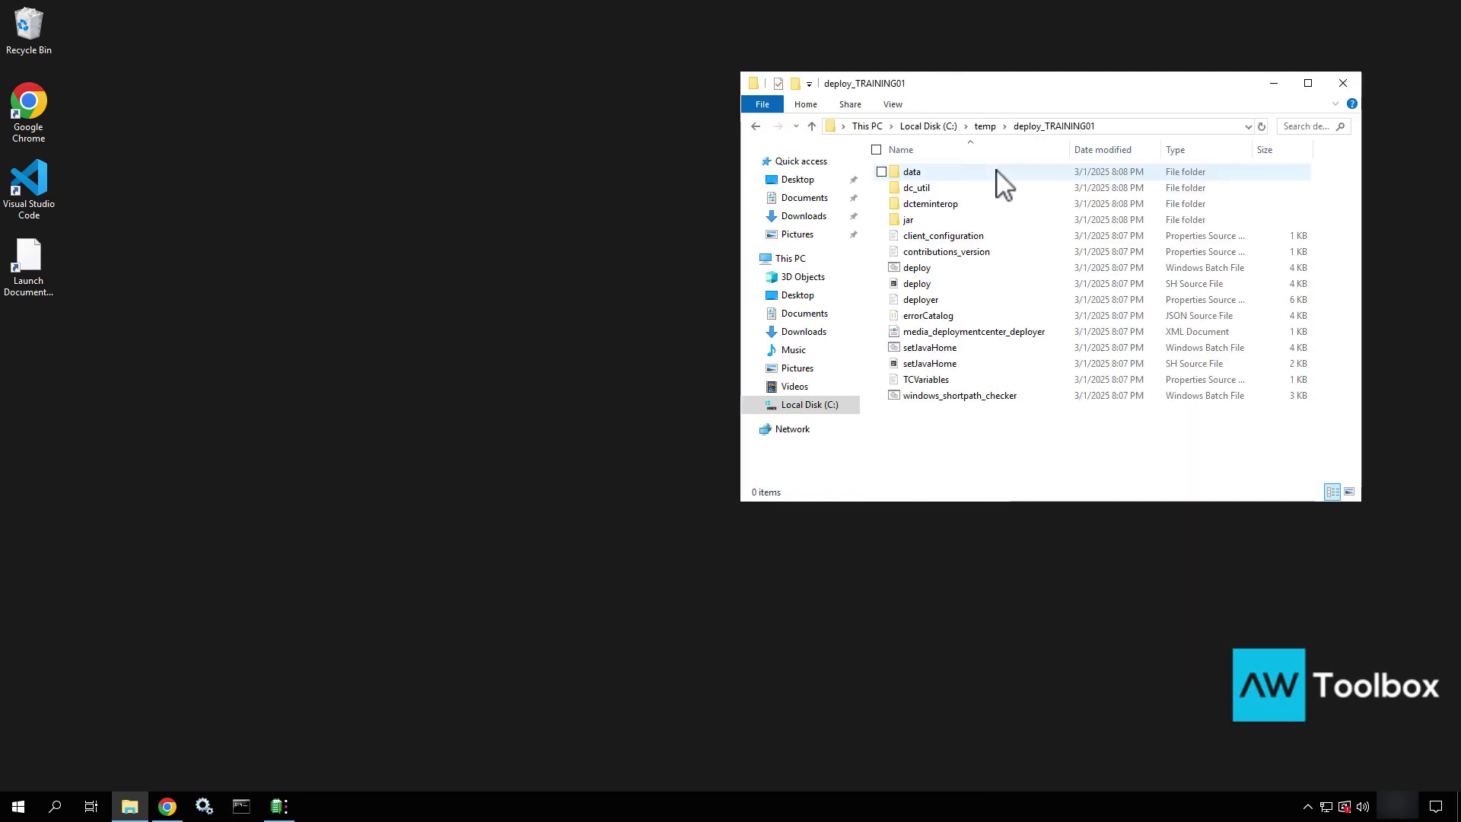
{"action": "left_click", "coordinate": [1122, 127]}
{"action": "key", "text": "ctrl+c"}
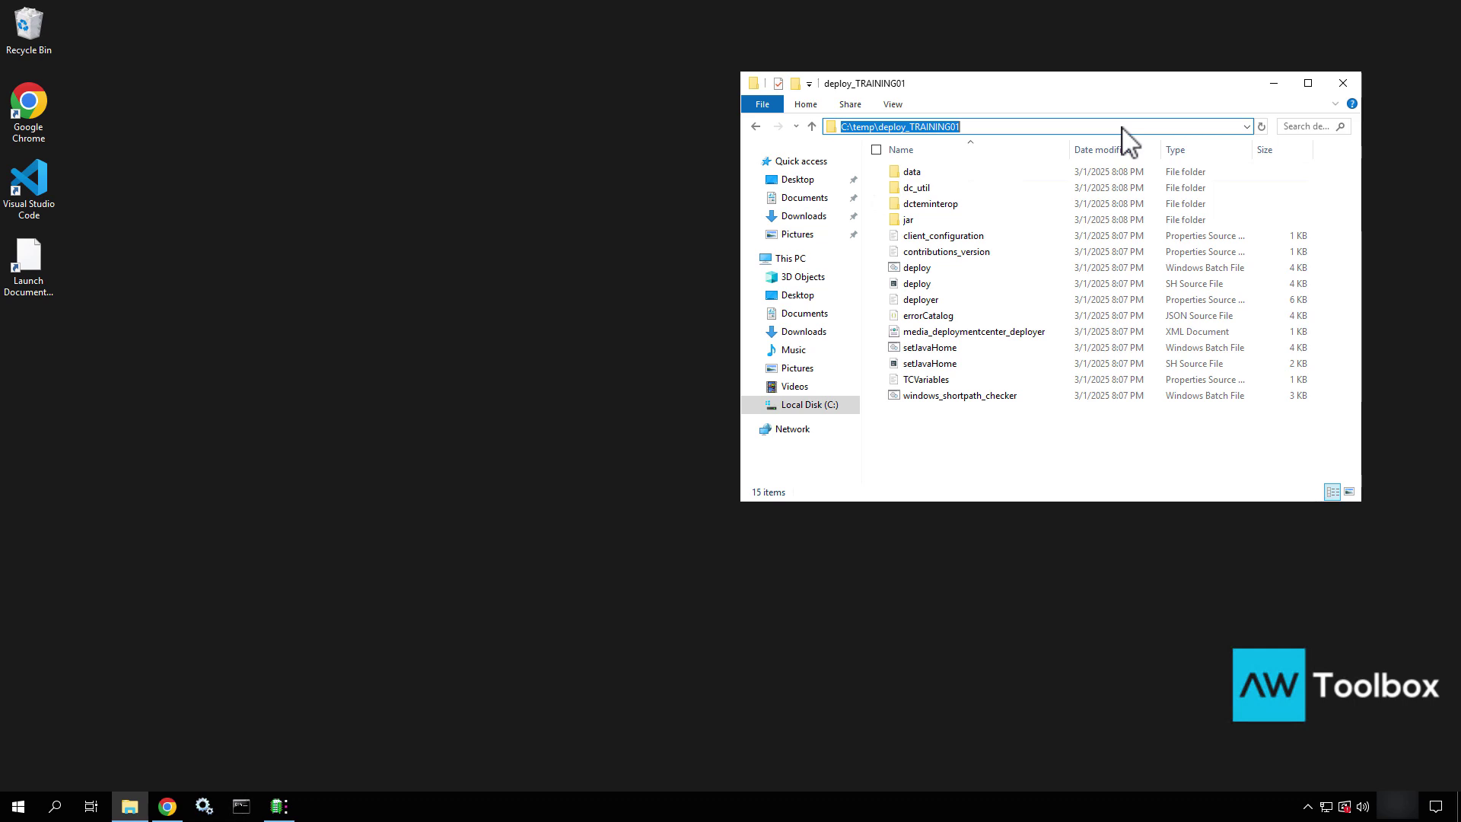
Launch VS Code as administrator and open C:\temp\deploy_TRAINING01 as the workspace folder
{"action": "right_click", "coordinate": [47, 180]}
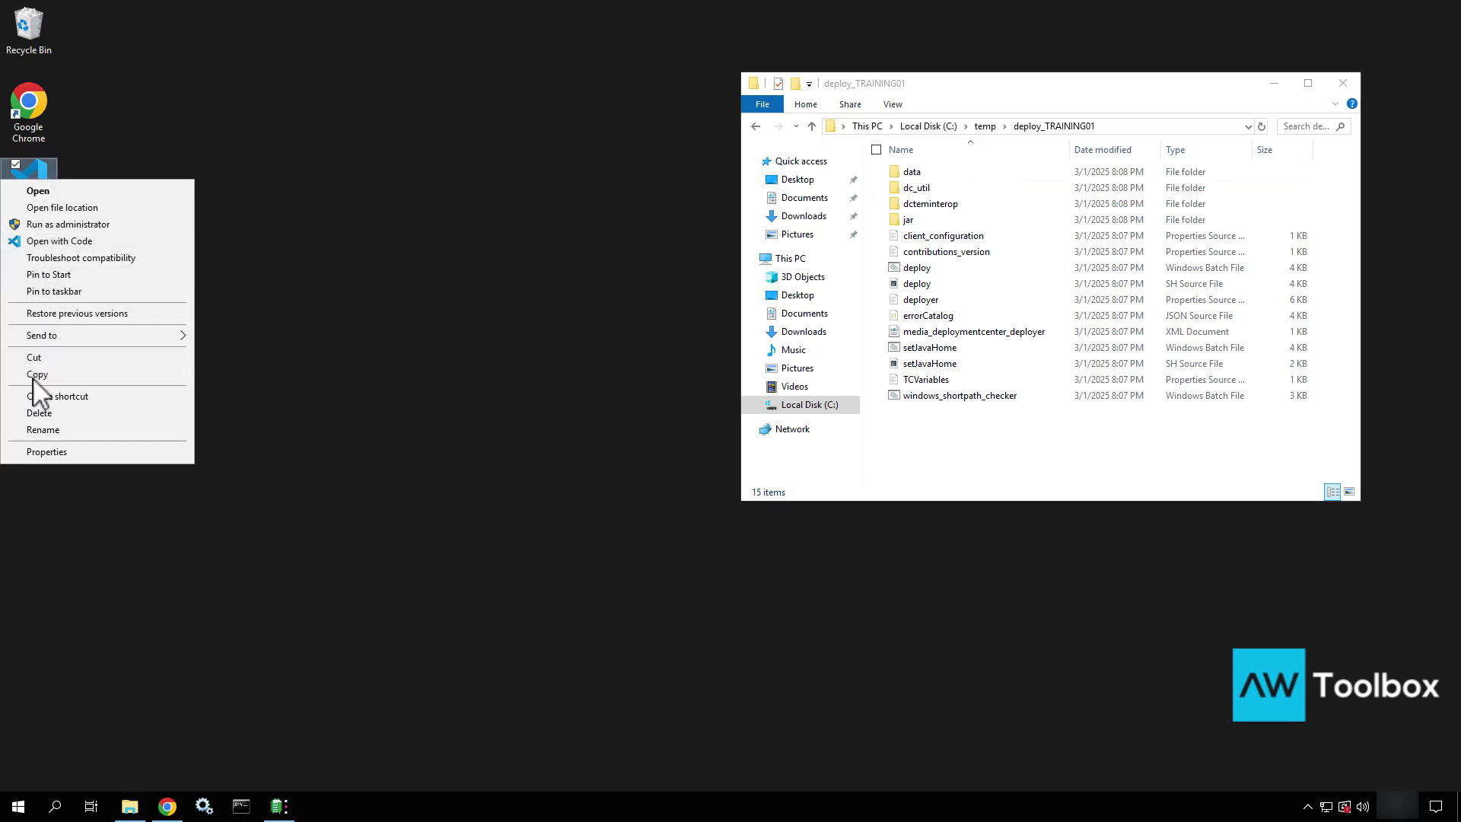
{"action": "left_click", "coordinate": [91, 224]}
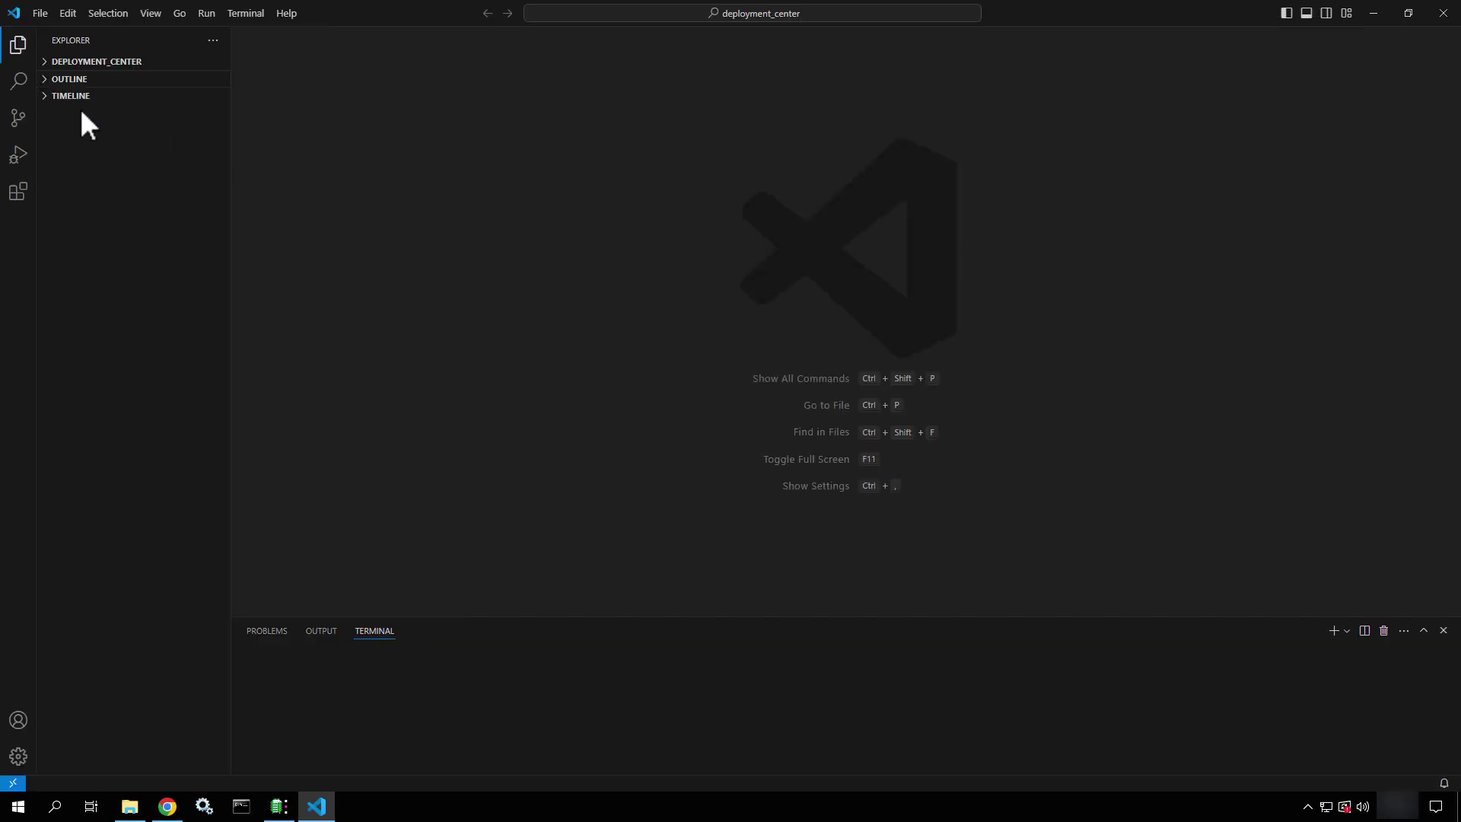
{"action": "left_click", "coordinate": [41, 14]}
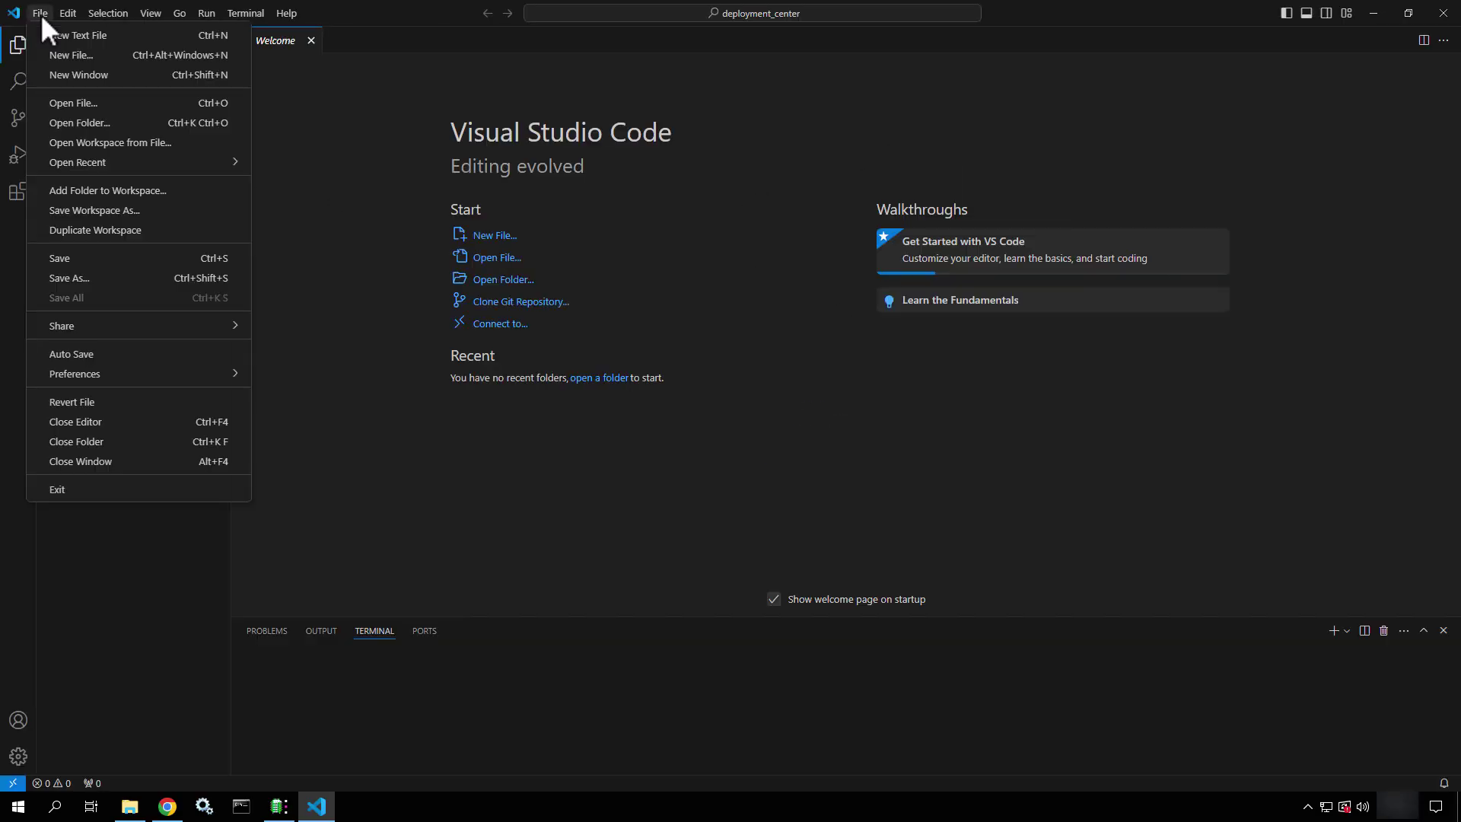
{"action": "left_click", "coordinate": [58, 124]}
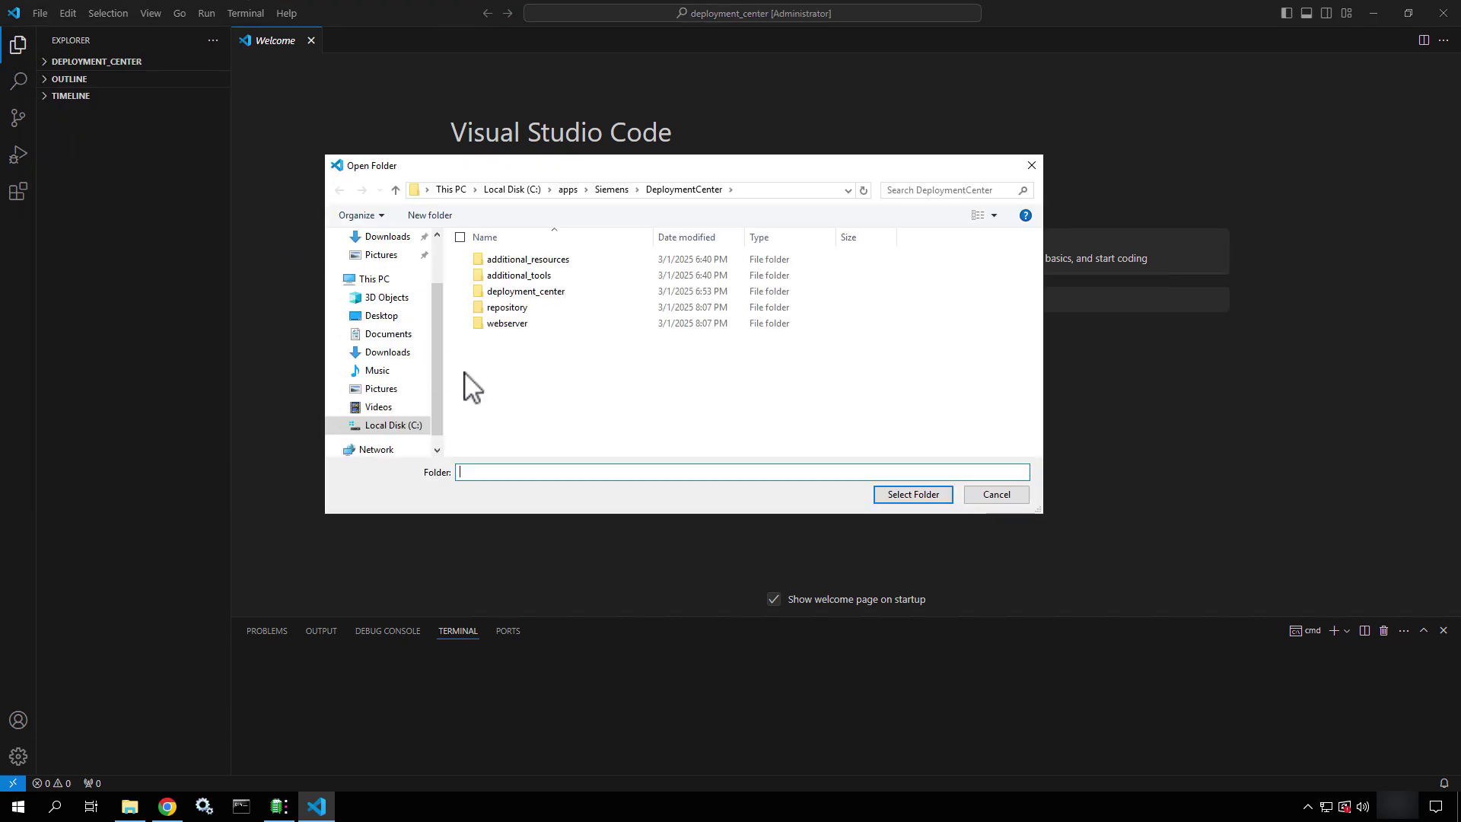
{"action": "key", "text": "ctrl+v"}
{"action": "key", "text": "Return"}
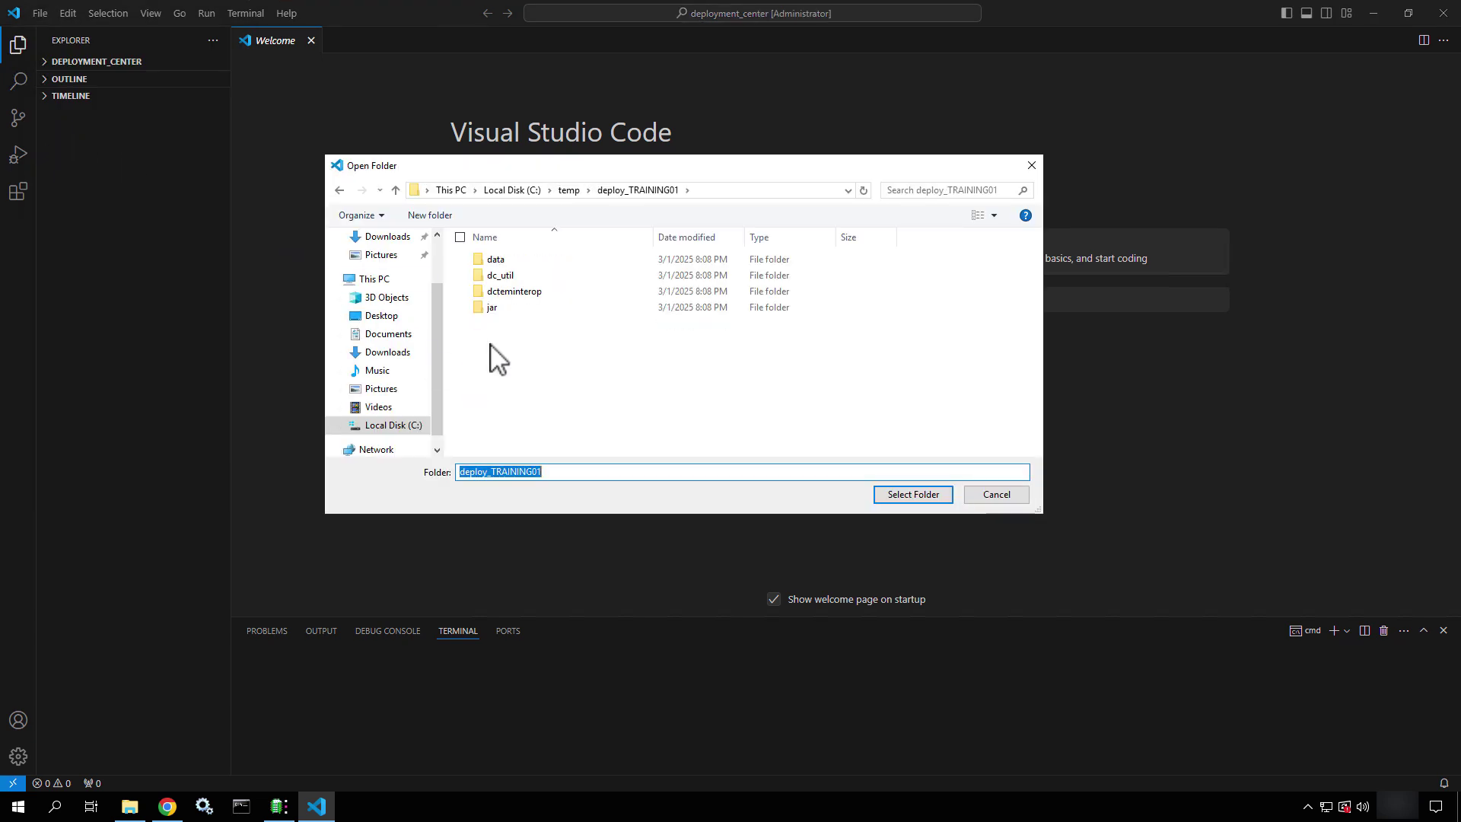
{"action": "left_click", "coordinate": [906, 494]}
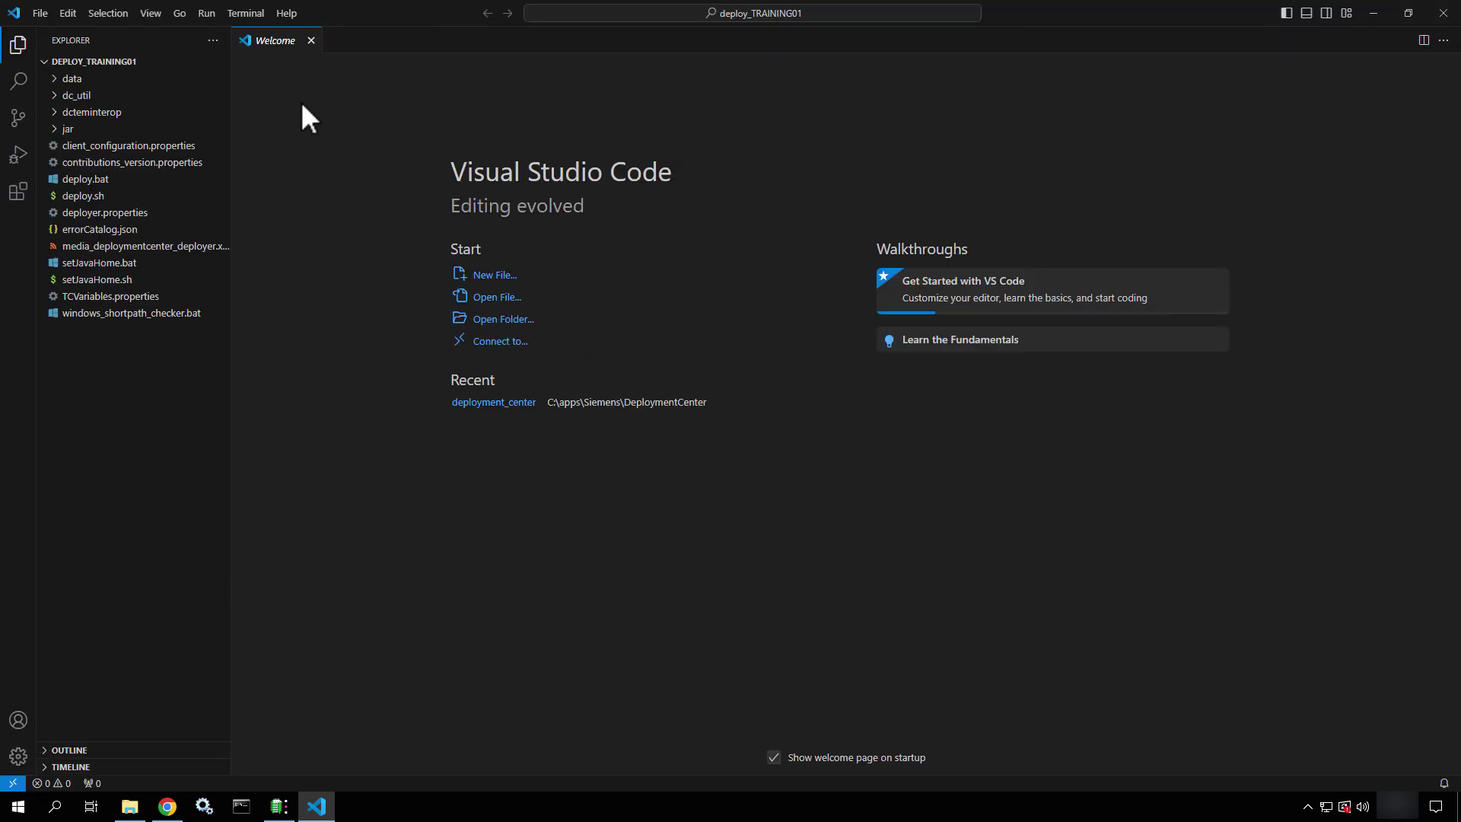
Start a new terminal, make its panel taller, and tidy up the Welcome editor tabs
{"action": "left_click", "coordinate": [249, 11]}
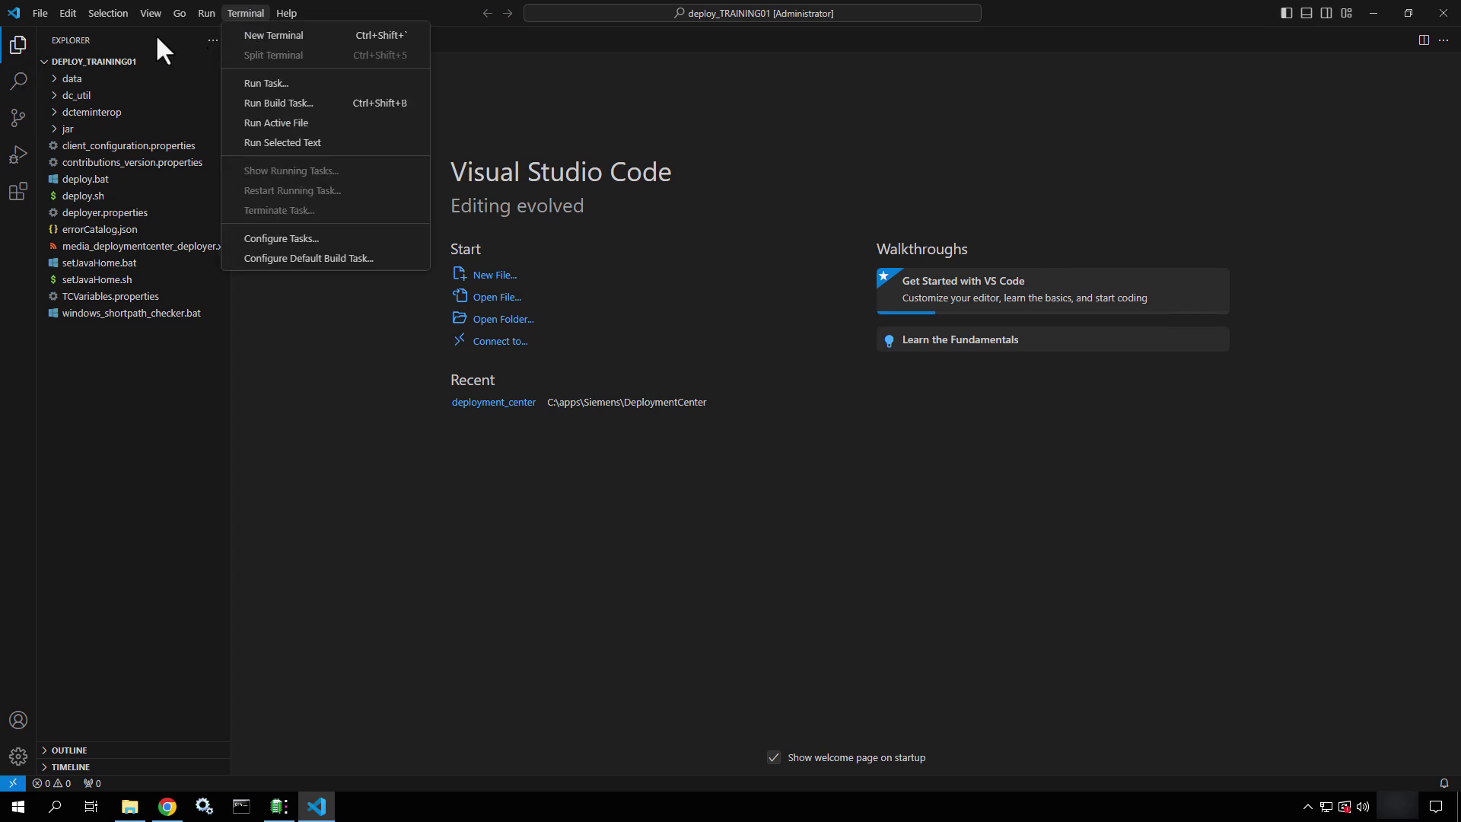
{"action": "left_click", "coordinate": [316, 36]}
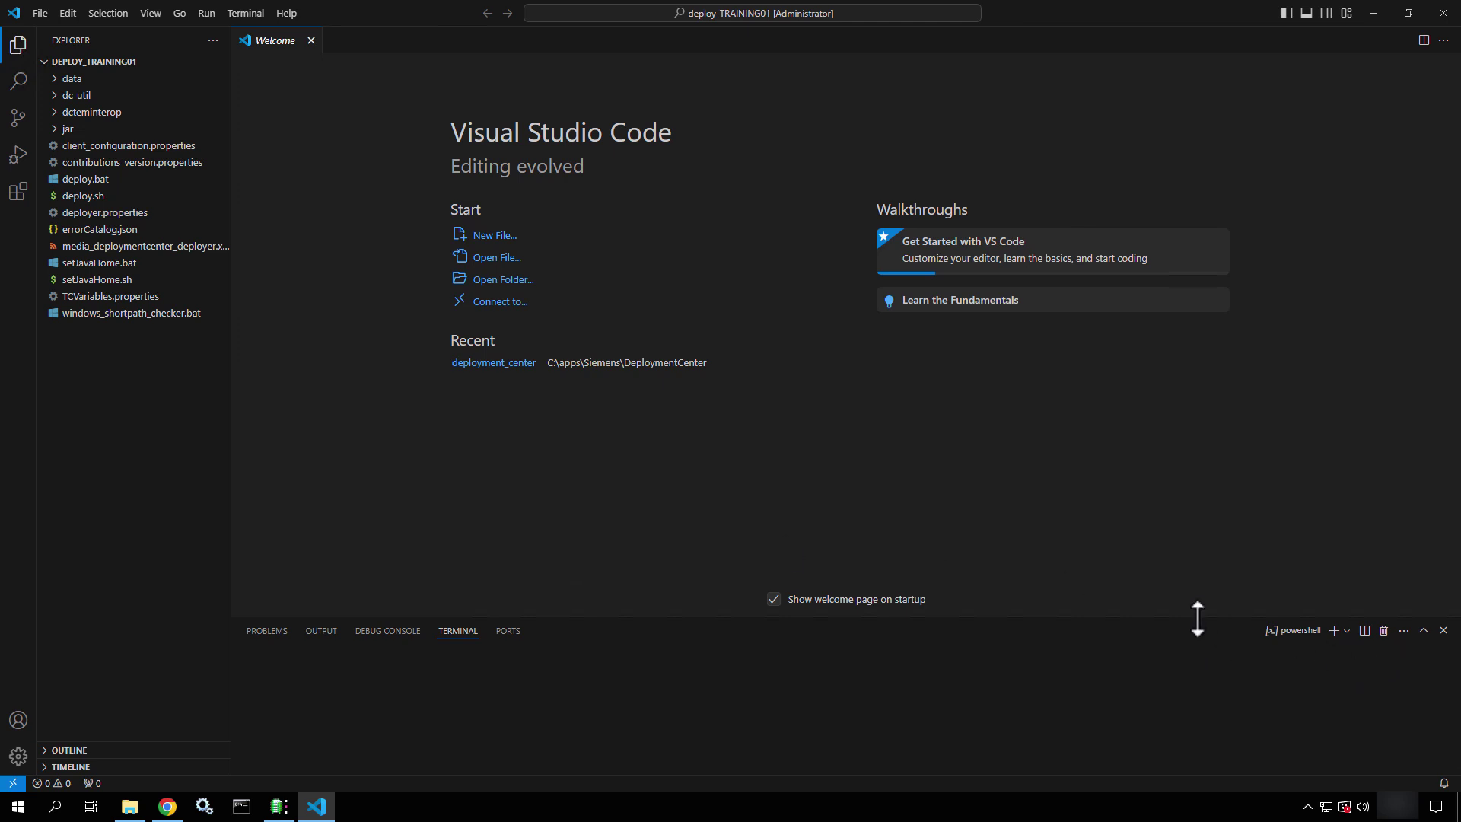
{"action": "left_click_drag", "start_coordinate": [1199, 618], "coordinate": [1223, 348]}
{"action": "left_click", "coordinate": [1444, 41]}
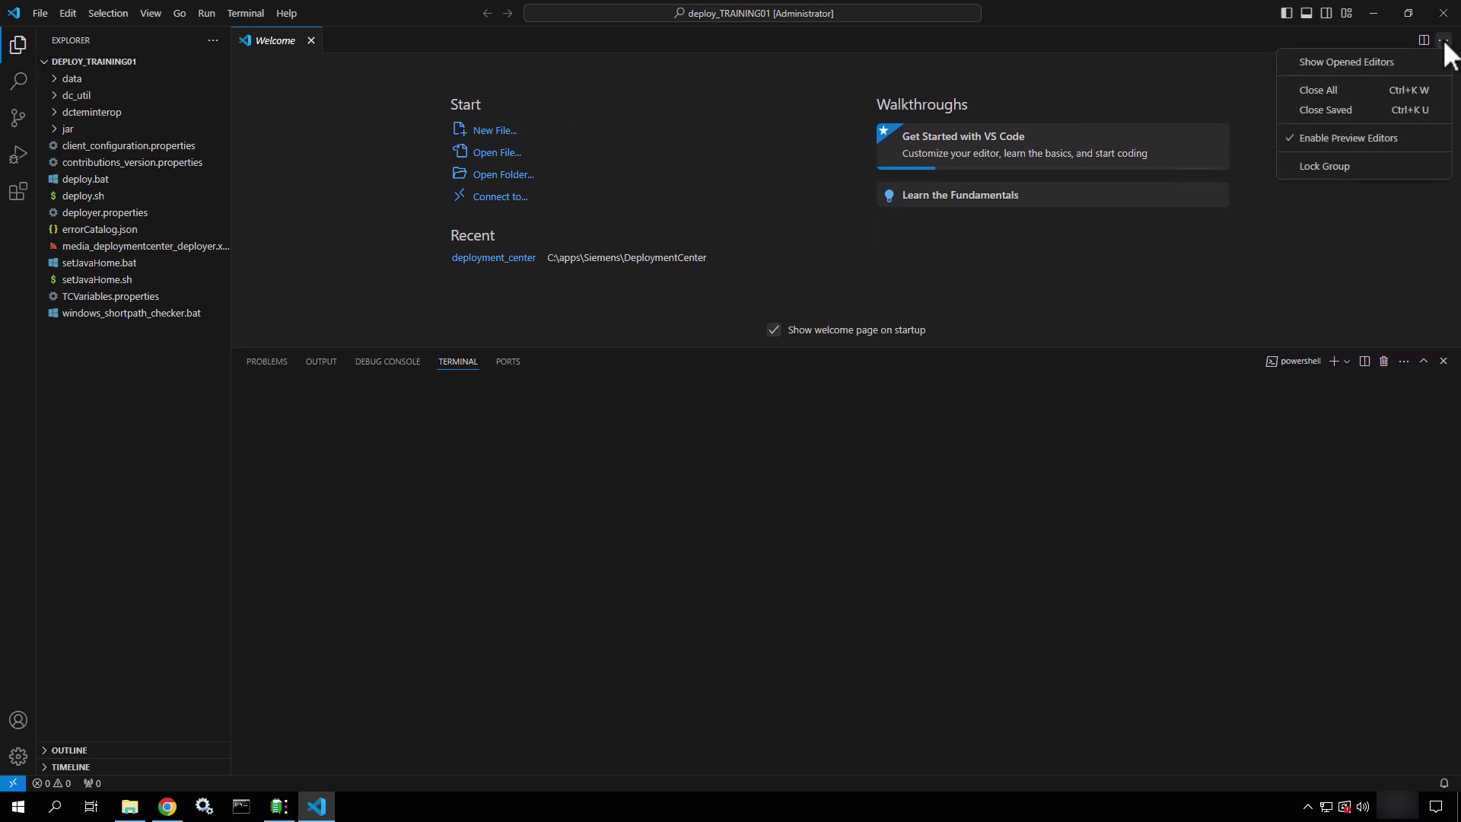
{"action": "left_click", "coordinate": [1424, 40]}
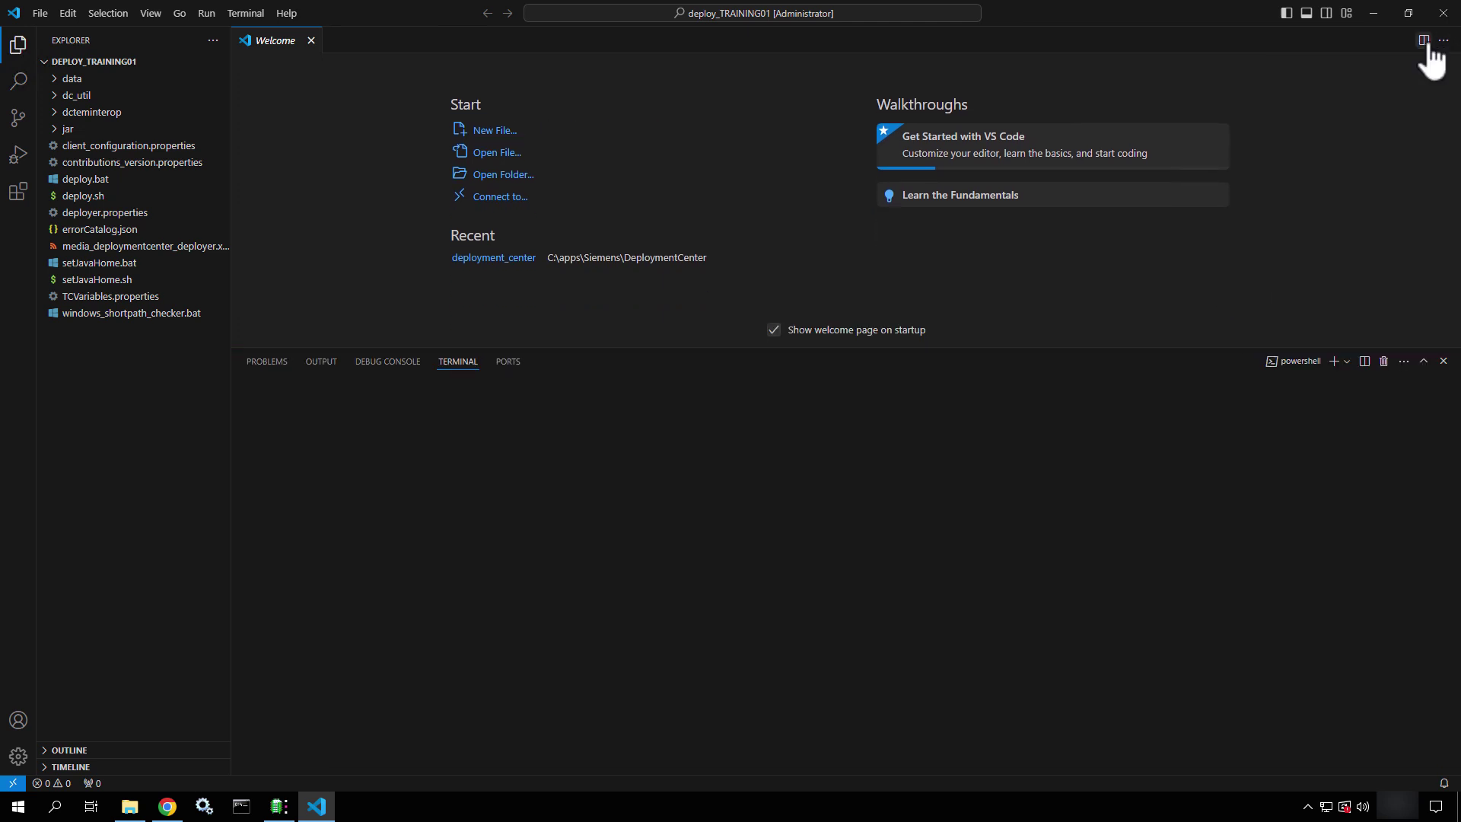
{"action": "left_click", "coordinate": [1424, 40]}
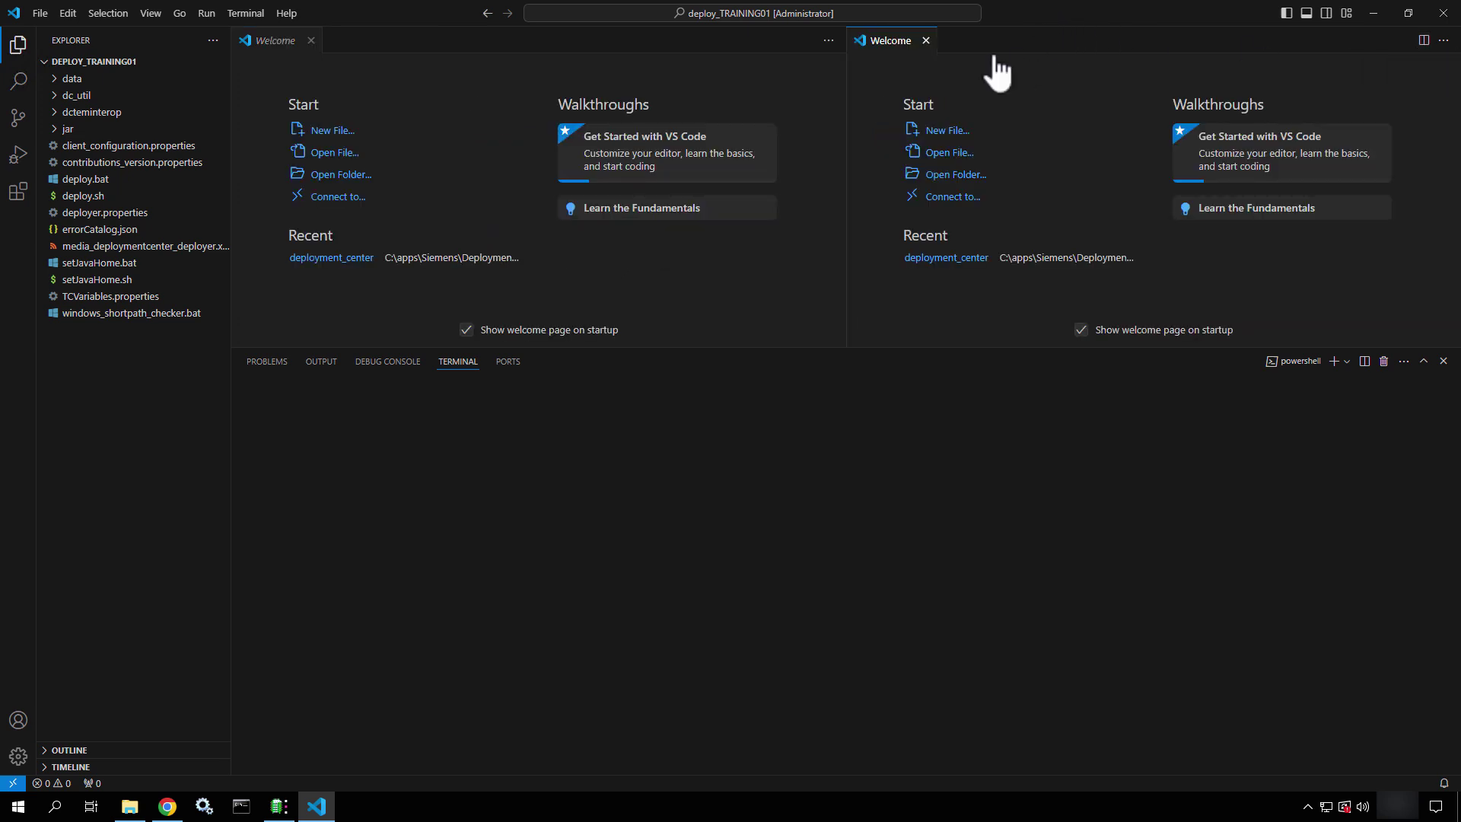
{"action": "left_click", "coordinate": [926, 40]}
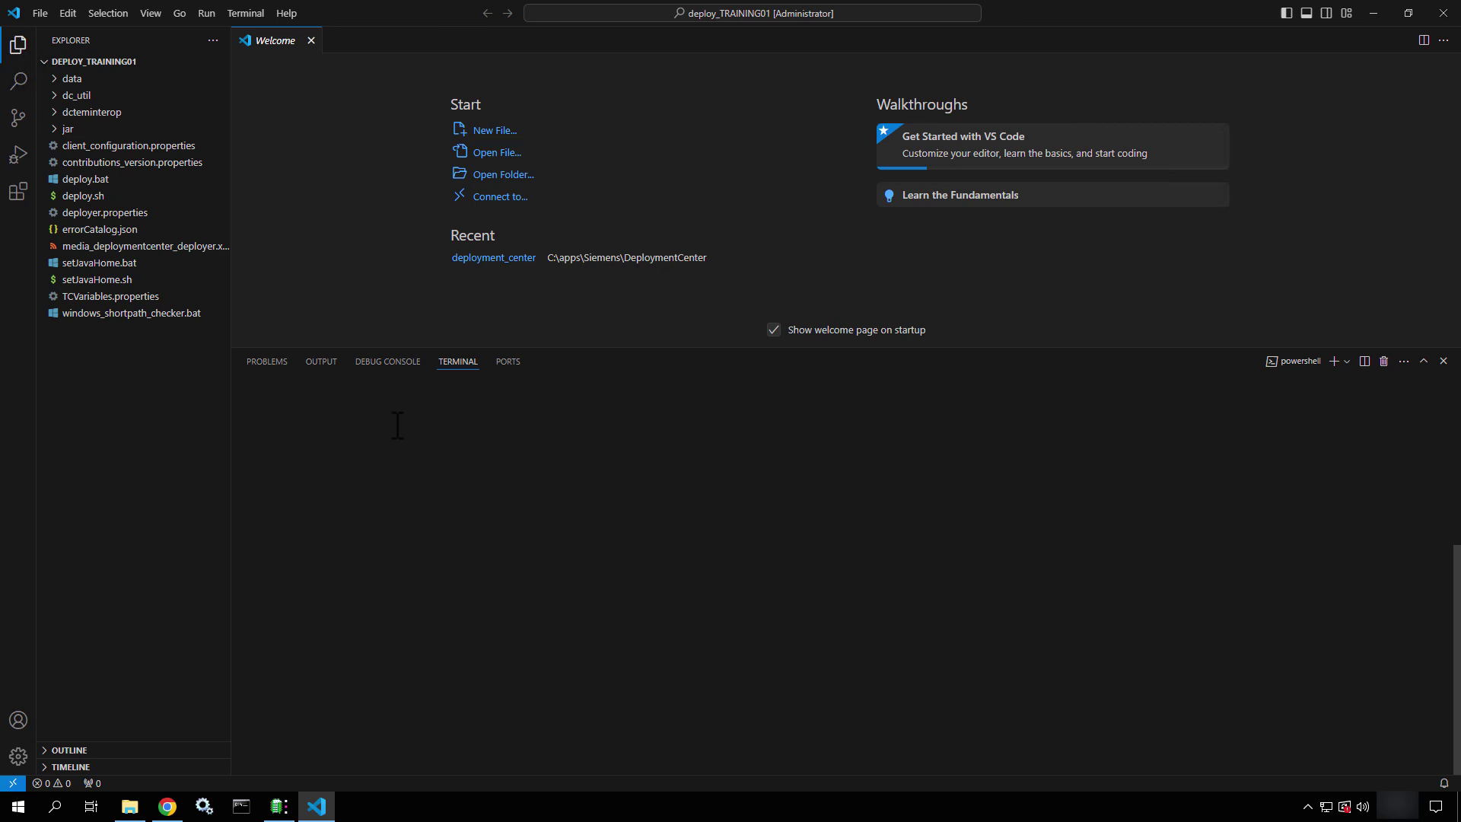
Switch to a Command Prompt terminal and close the PowerShell one
{"action": "left_click", "coordinate": [1346, 361]}
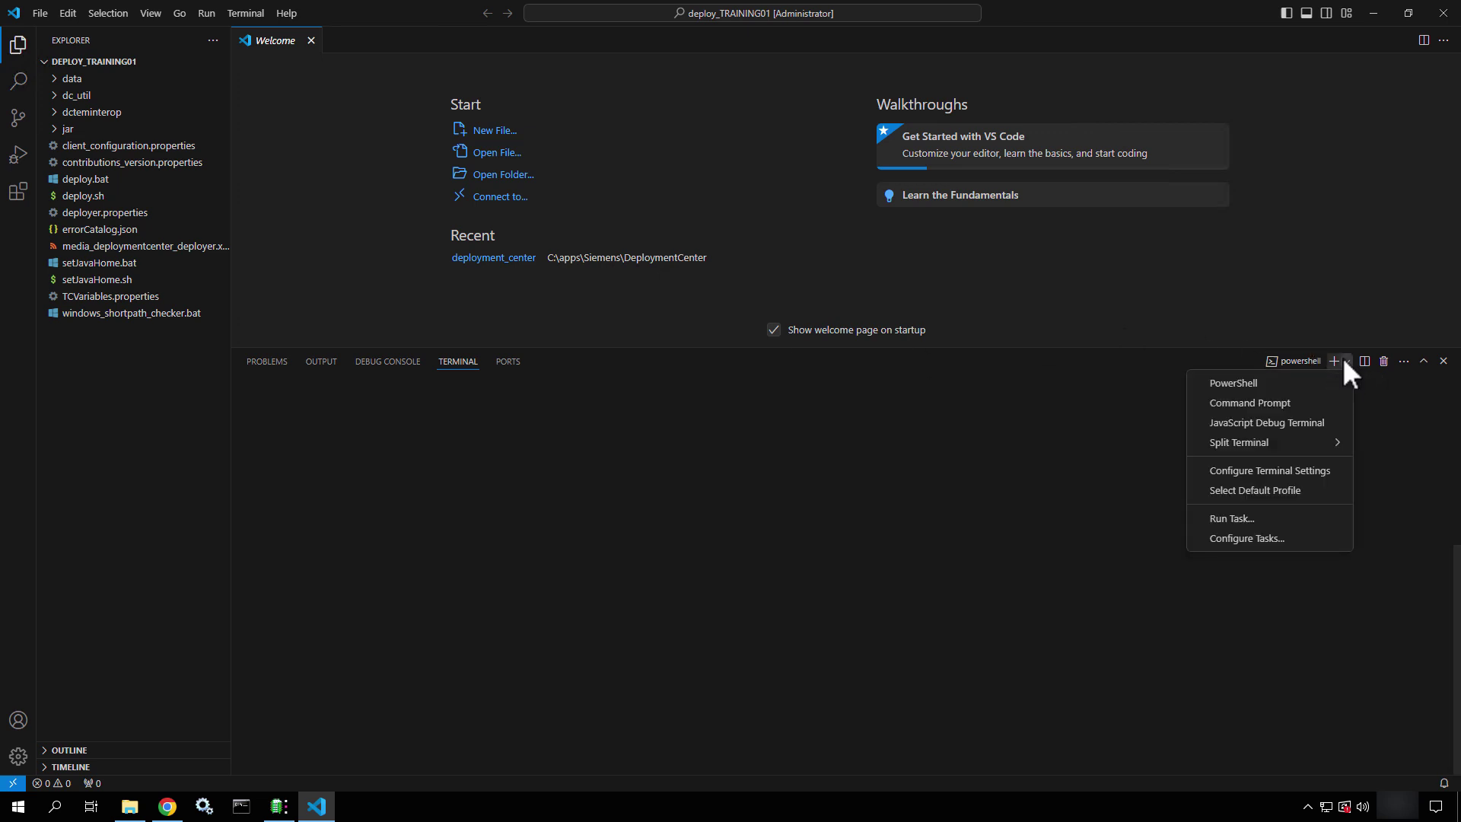
{"action": "left_click", "coordinate": [1281, 422]}
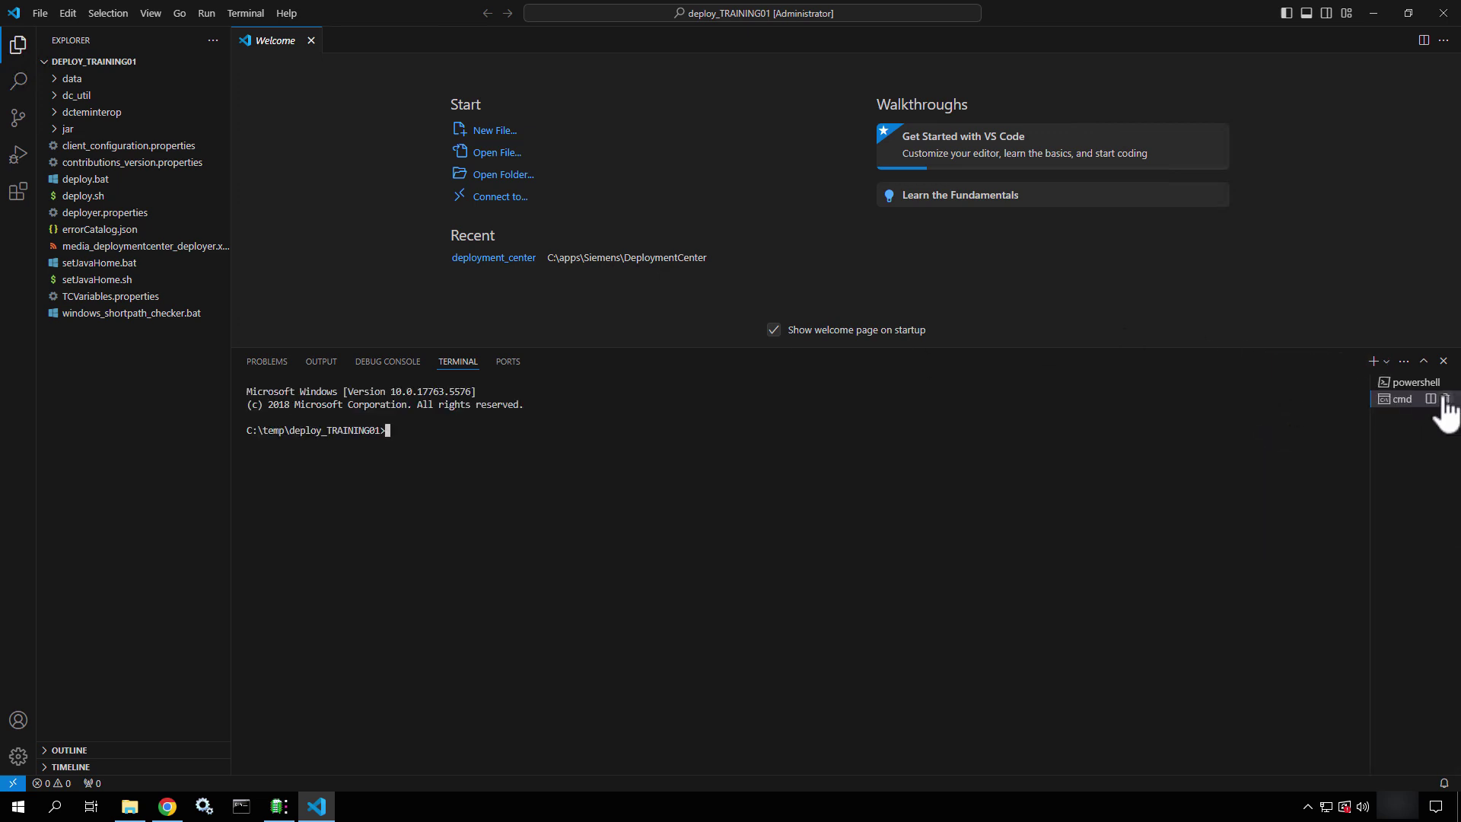
{"action": "left_click", "coordinate": [1446, 382]}
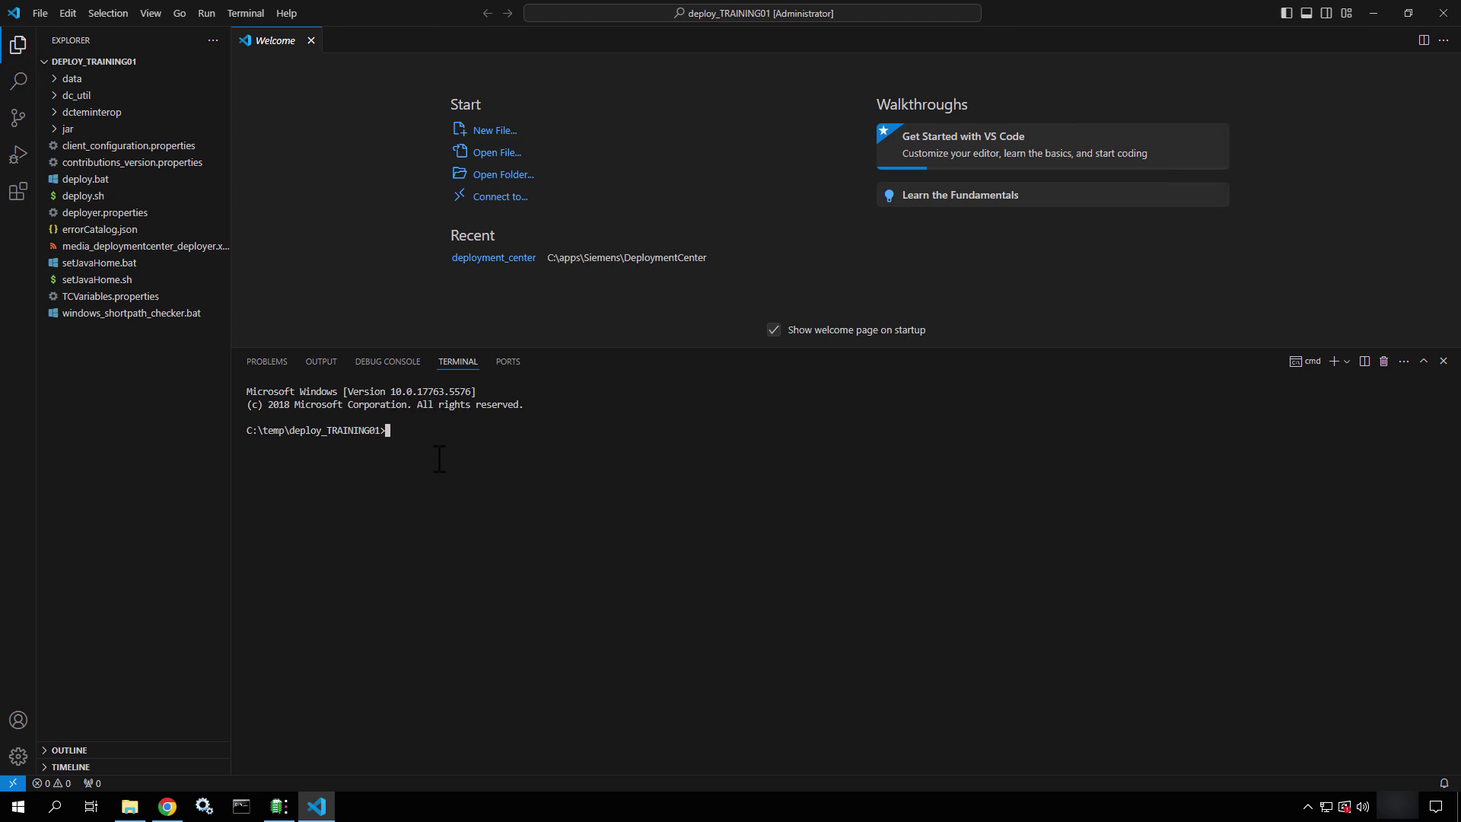
Enter deploy.bat with the Deployment Center username and password and -softwareLocation=C:\apps\media\Siemens\Software
{"action": "type", "text": "deploy.bat -dcusername=dcadmin -"}
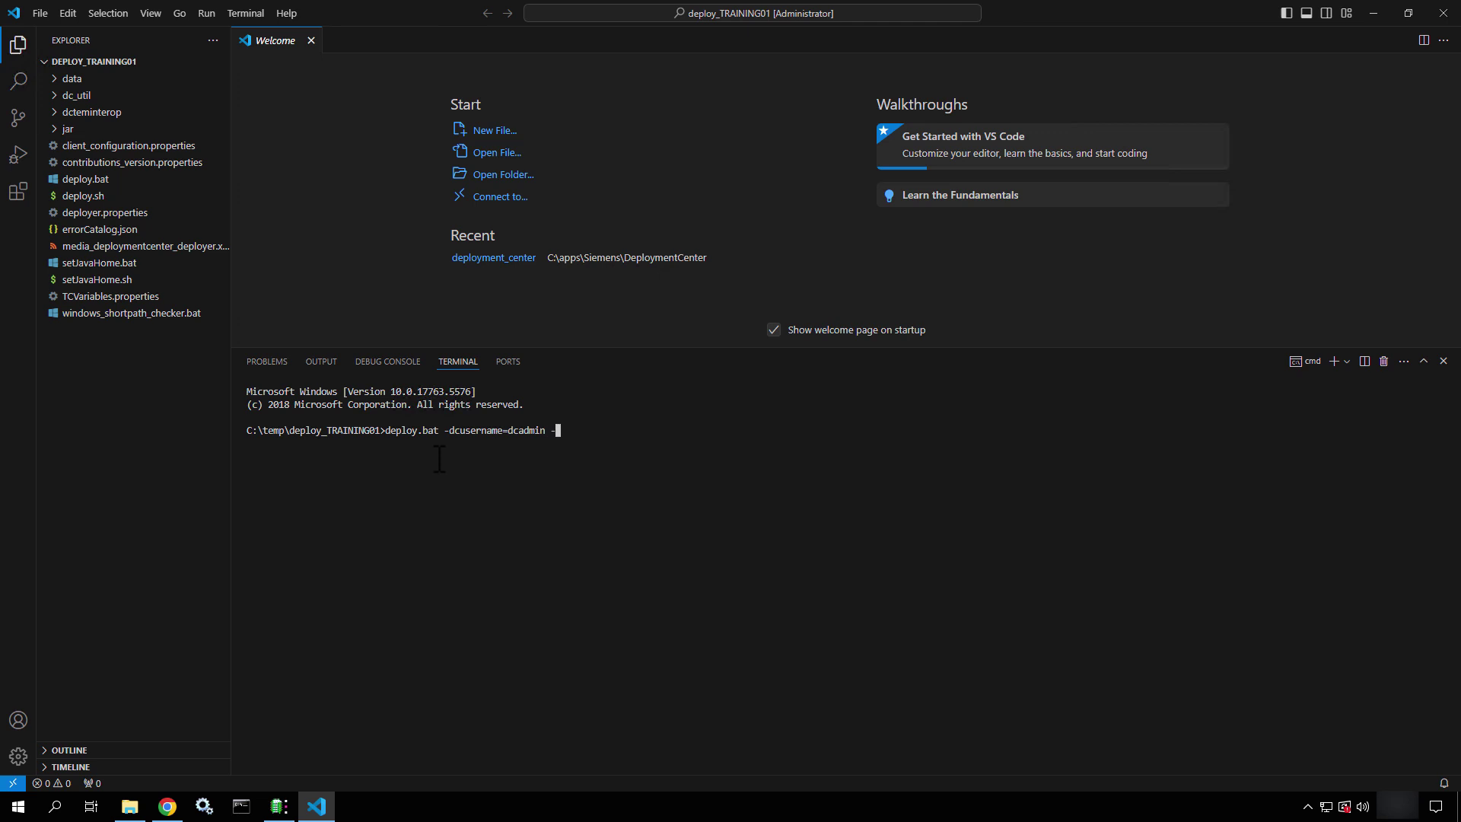
{"action": "type", "text": "dcpassword=dcadmin -softwareLocation="}
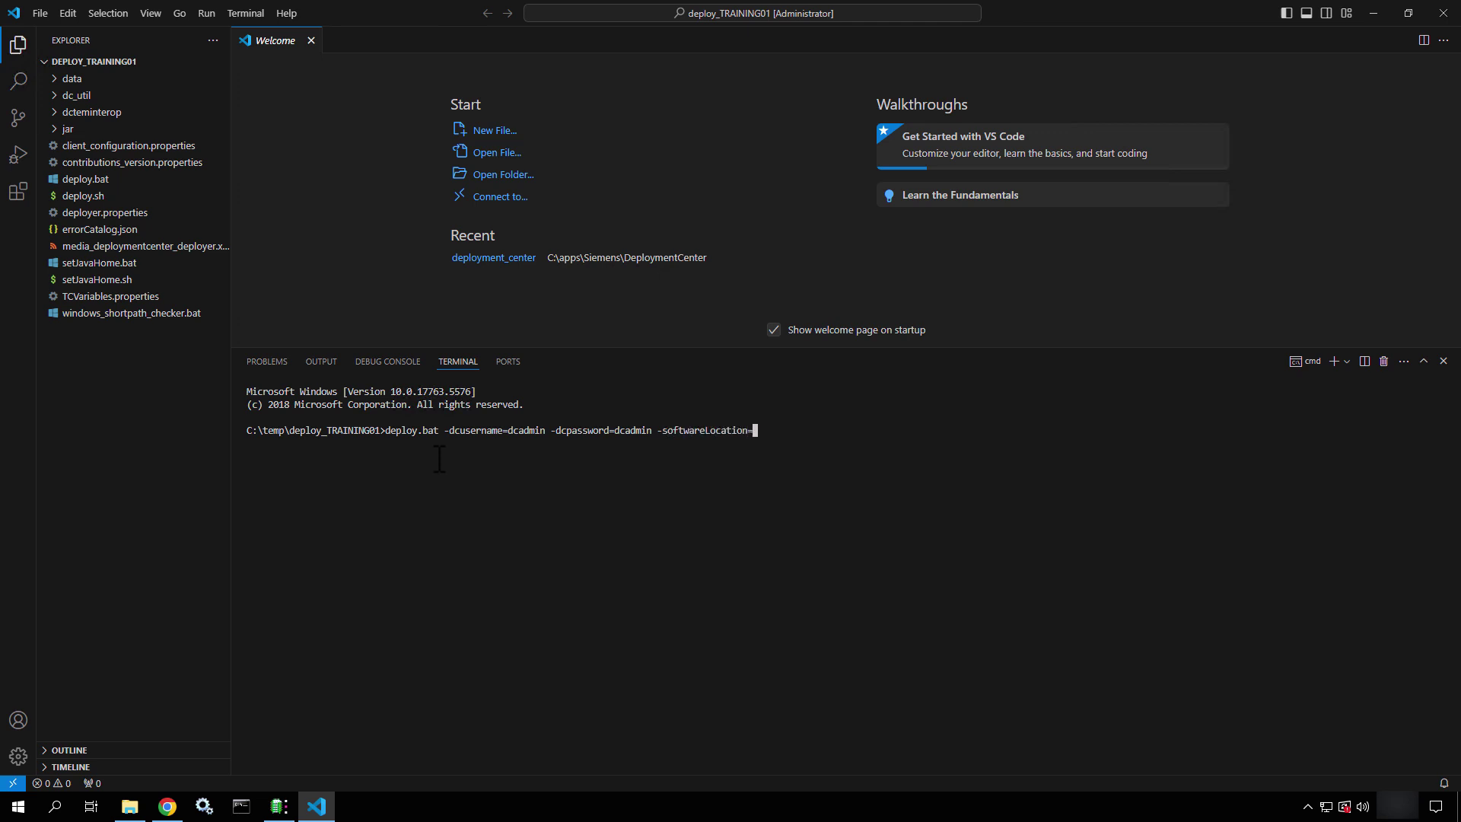
{"action": "type", "text": "C:\\apps\\media\\So"}
{"action": "key", "text": "BackSpace"}
{"action": "key", "text": "BackSpace"}
{"action": "type", "text": "s"}
{"action": "key", "text": "Tab"}
{"action": "type", "text": "\\So"}
{"action": "key", "text": "Tab"}
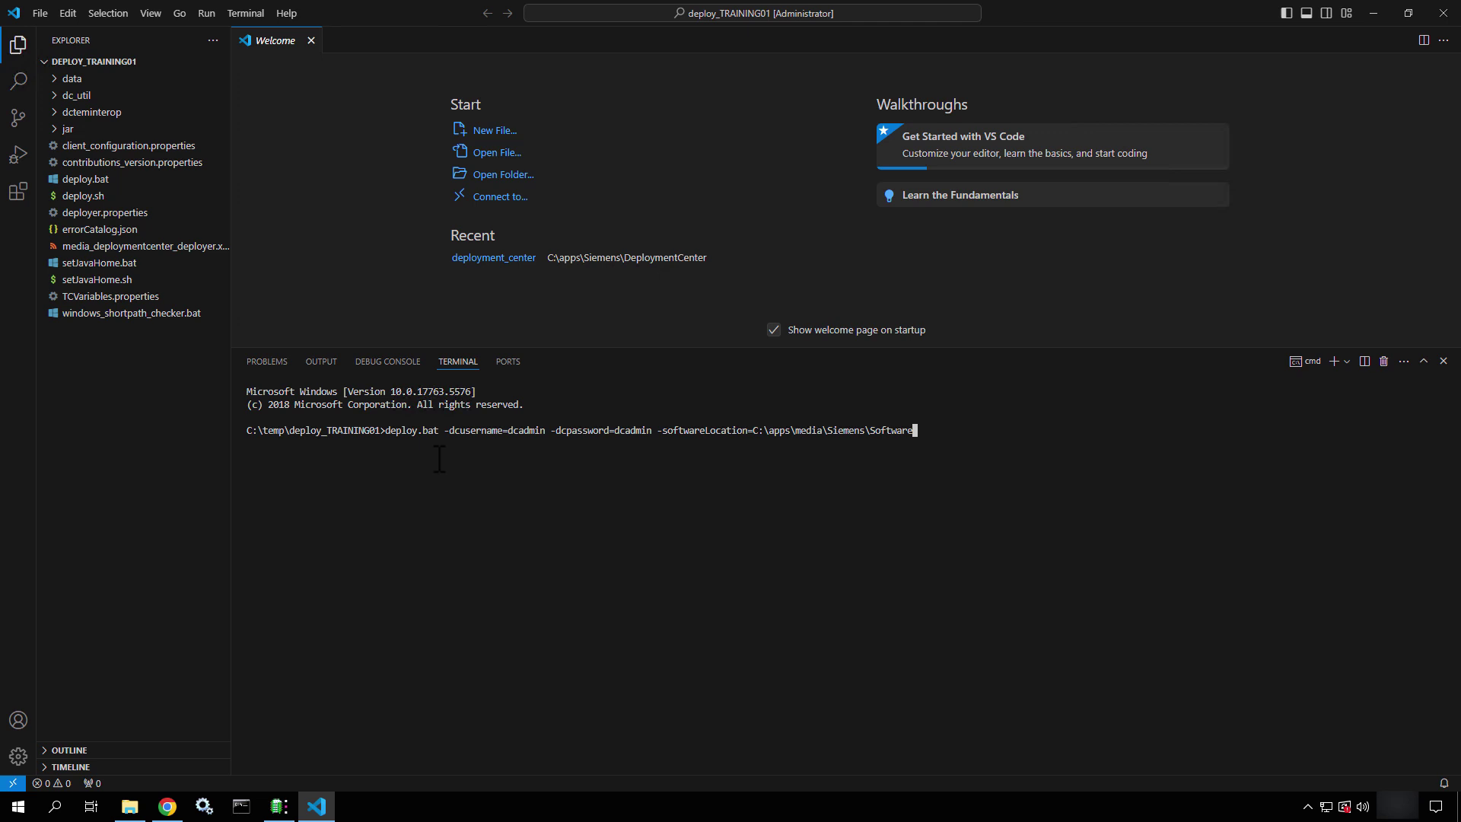
Run deploy.bat and enlarge the terminal to follow the authentication, OS and Java validations
{"action": "key", "text": "Return"}
{"action": "left_click_drag", "start_coordinate": [622, 348], "coordinate": [618, 178]}
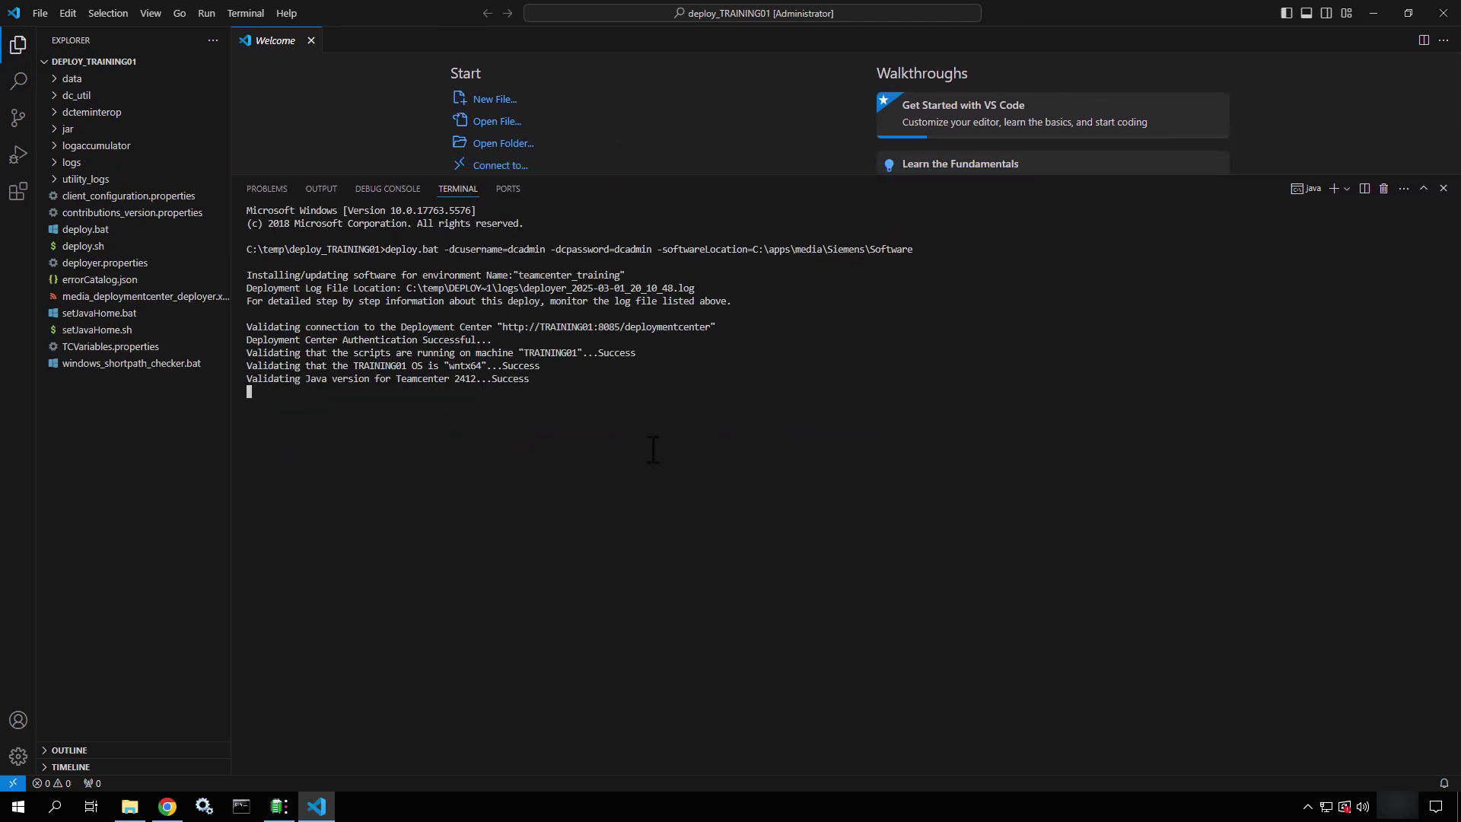